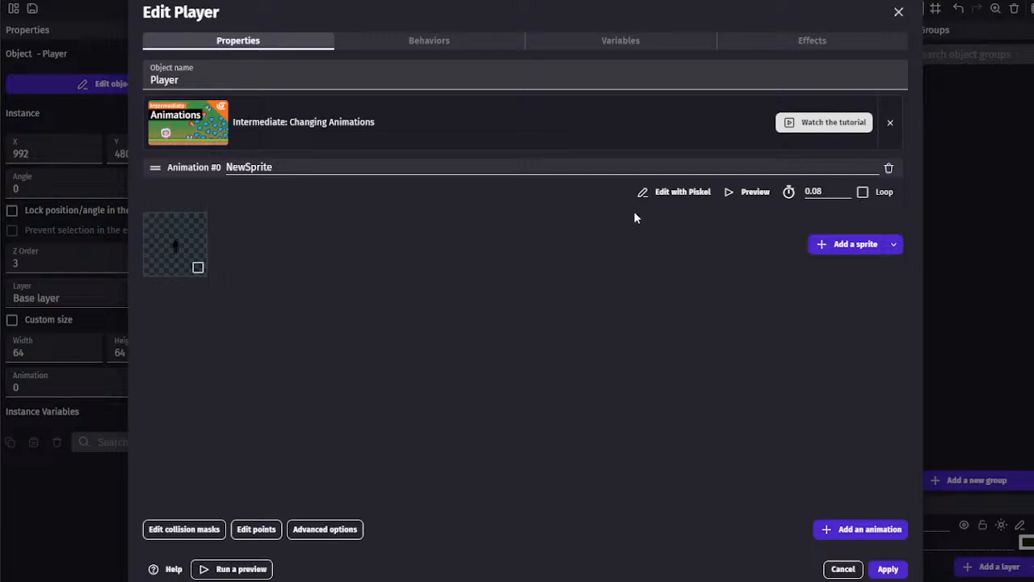
Open the Player's NewSprite frame in the Piskel editor and extend the top of the figure's head with black pixels
{"action": "left_click", "coordinate": [675, 192]}
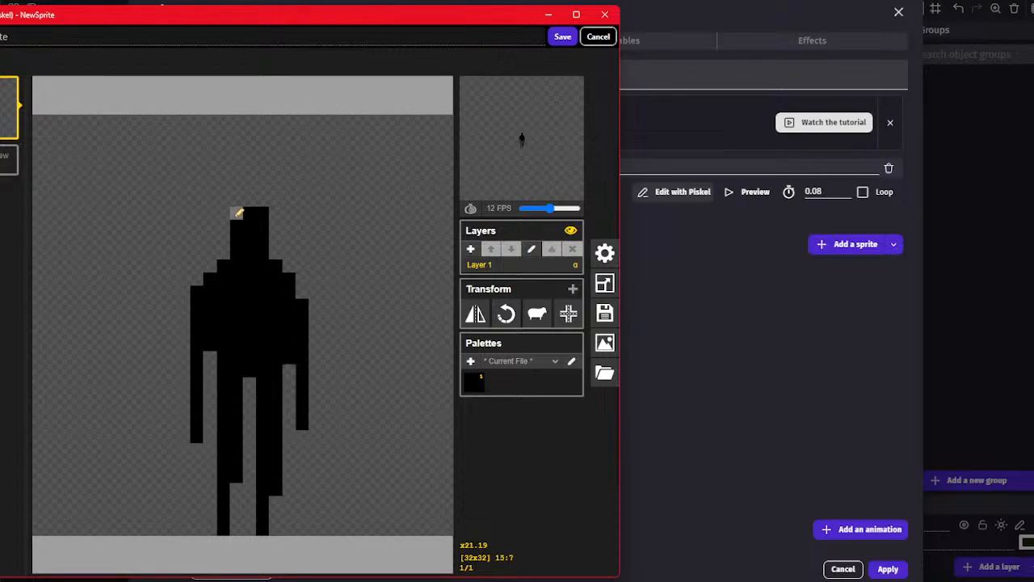
{"action": "left_click_drag", "start_coordinate": [248, 200], "coordinate": [264, 198]}
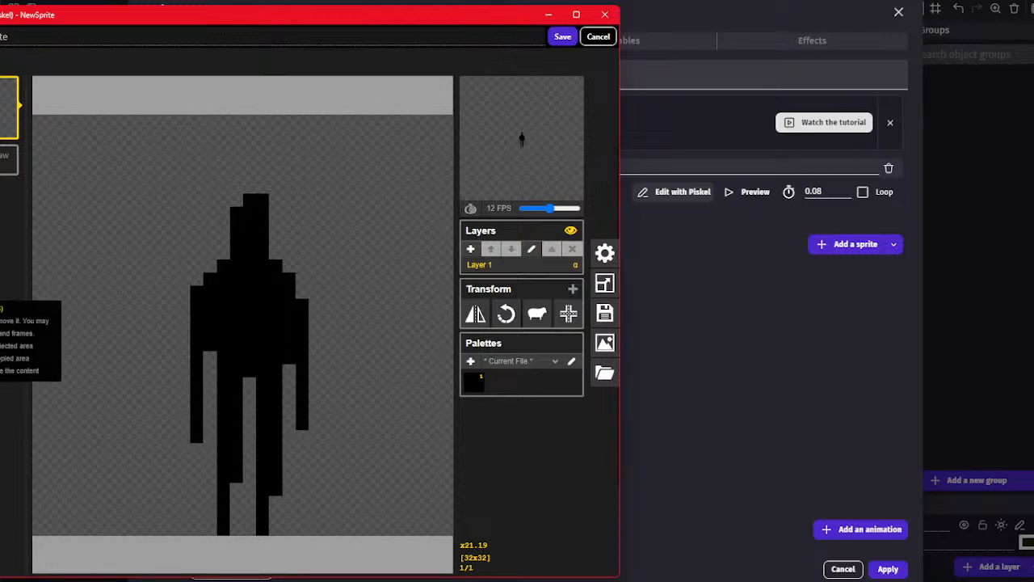
{"action": "left_click_drag", "start_coordinate": [143, 162], "coordinate": [374, 542]}
{"action": "left_click", "coordinate": [418, 455]}
{"action": "scroll", "coordinate": [186, 243], "scroll_direction": "down", "scroll_amount": 3}
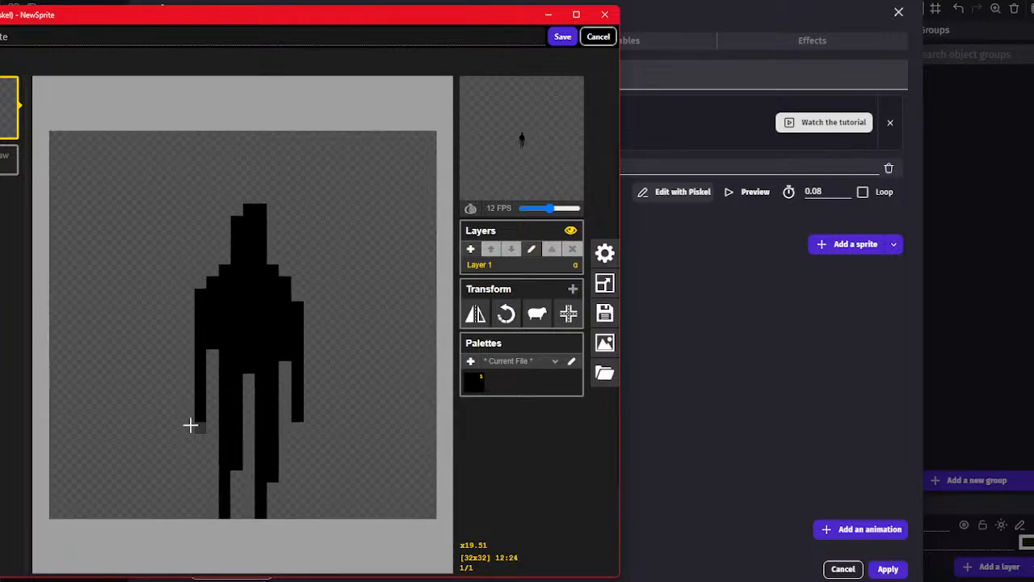
Move the figure's arms up to shorten them, and raise the gaps between the arms and the torso
{"action": "left_click_drag", "start_coordinate": [175, 309], "coordinate": [209, 447]}
{"action": "left_click", "coordinate": [82, 389]}
{"action": "left_click_drag", "start_coordinate": [187, 317], "coordinate": [203, 383]}
{"action": "left_click", "coordinate": [143, 379]}
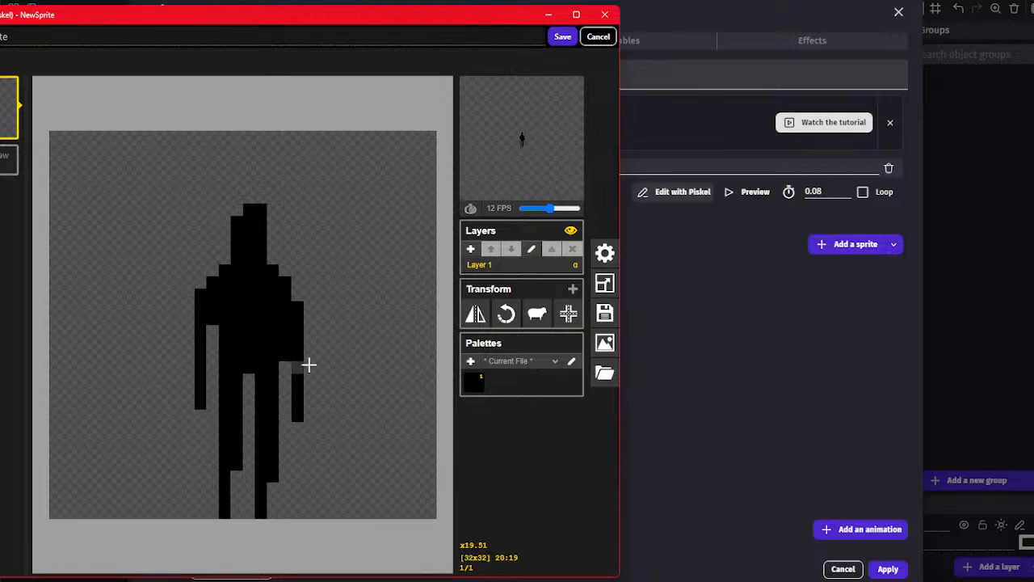
{"action": "left_click_drag", "start_coordinate": [279, 337], "coordinate": [296, 378]}
{"action": "left_click", "coordinate": [339, 330]}
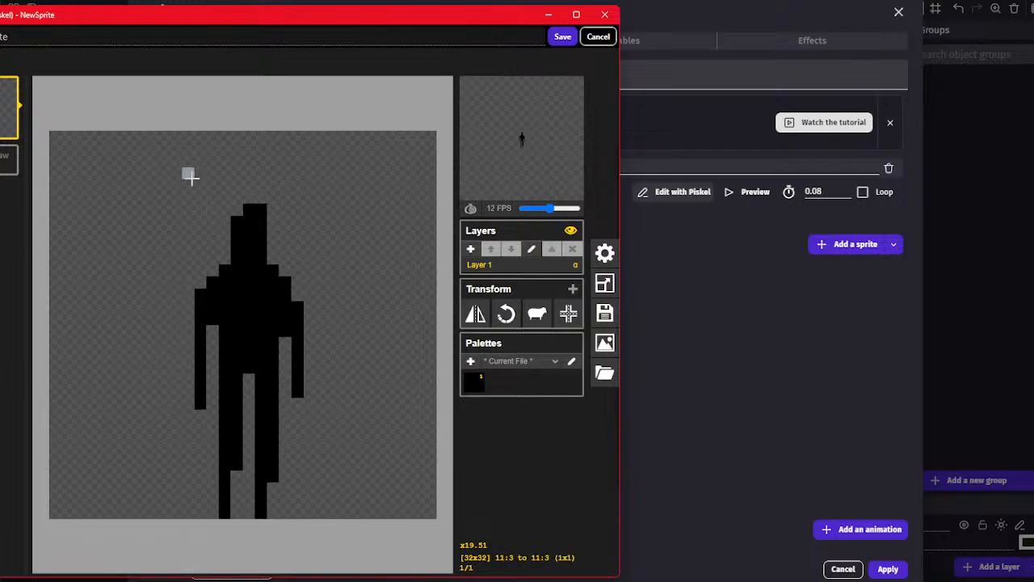
Draw a black pixel row across the top of the head, with a one-pixel fringe sticking out at the front
{"action": "left_click_drag", "start_coordinate": [192, 177], "coordinate": [340, 430]}
{"action": "left_click", "coordinate": [379, 397]}
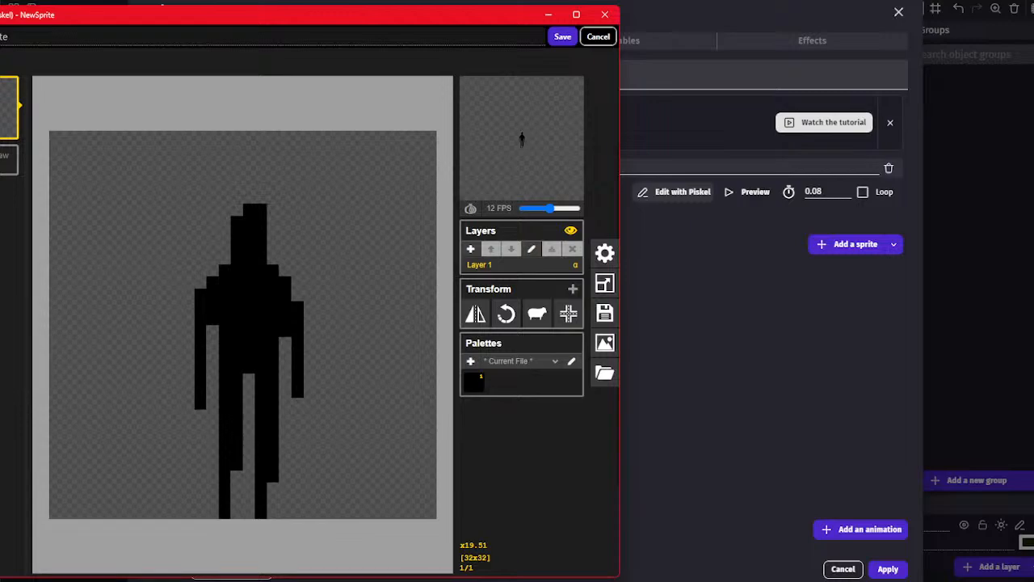
{"action": "left_click", "coordinate": [2, 436]}
{"action": "left_click", "coordinate": [5, 397]}
{"action": "left_click_drag", "start_coordinate": [267, 201], "coordinate": [233, 197]}
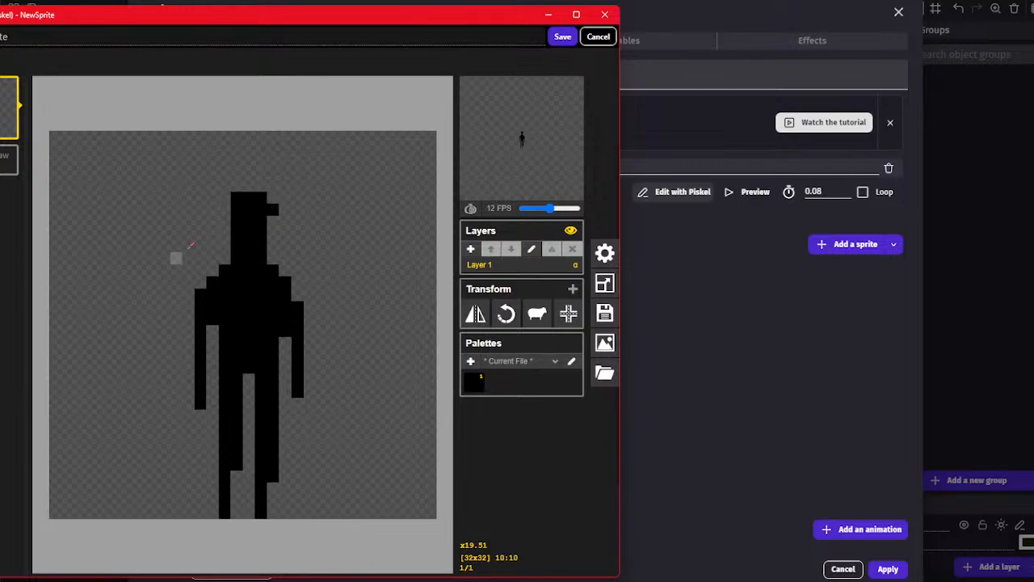
Paint the top rows of the head dark yellow as hair, and add bright yellow highlight pixels
{"action": "left_click", "coordinate": [5, 436]}
{"action": "left_click", "coordinate": [34, 475]}
{"action": "left_click_drag", "start_coordinate": [37, 480], "coordinate": [40, 483]}
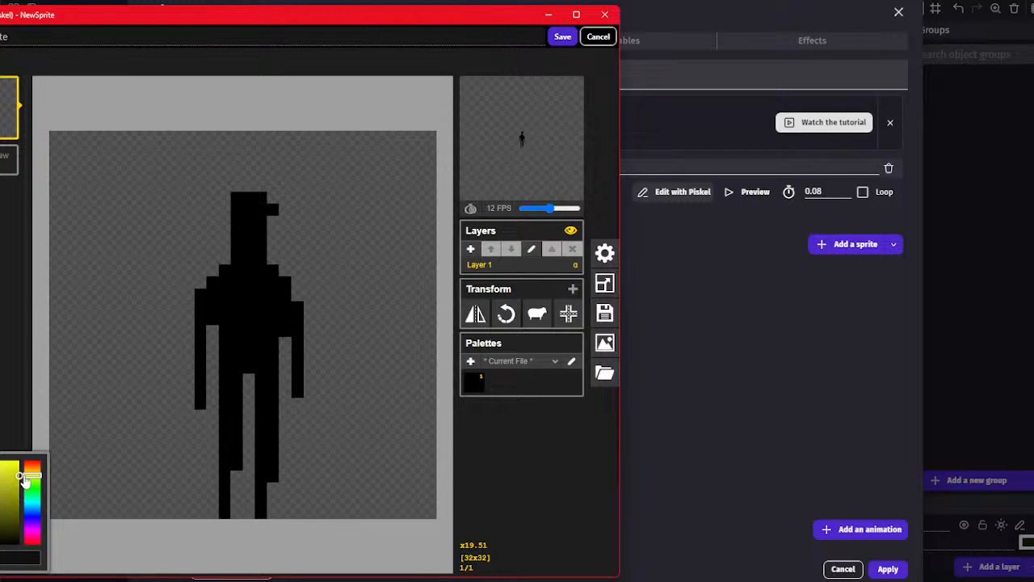
{"action": "left_click", "coordinate": [200, 185]}
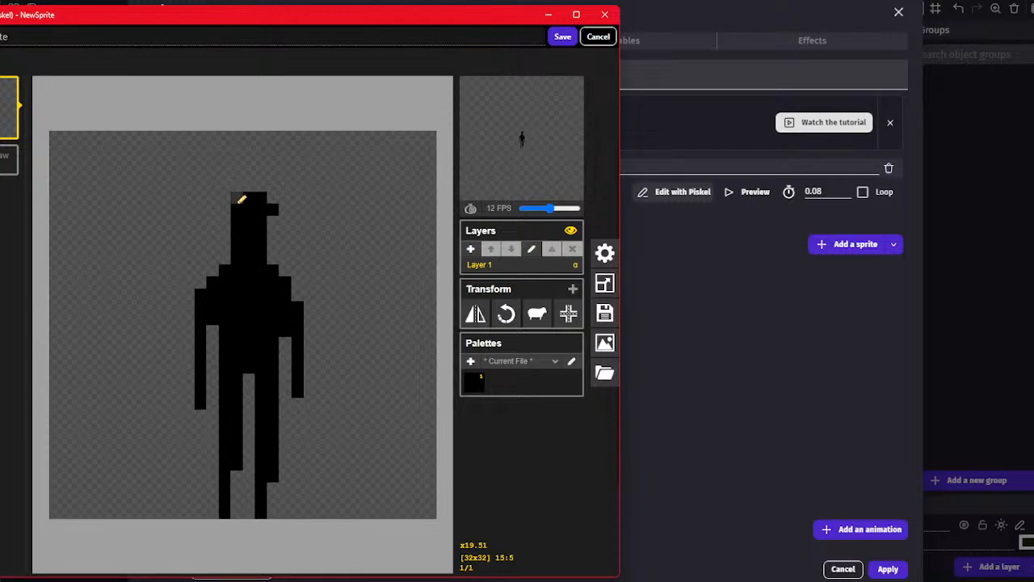
{"action": "mouse_move", "coordinate": [241, 197]}
{"action": "left_mouse_down"}
{"action": "mouse_move", "coordinate": [262, 197]}
{"action": "mouse_move", "coordinate": [243, 209]}
{"action": "mouse_move", "coordinate": [263, 209]}
{"action": "left_mouse_up"}
{"action": "left_click", "coordinate": [271, 209]}
{"action": "left_click", "coordinate": [2, 436]}
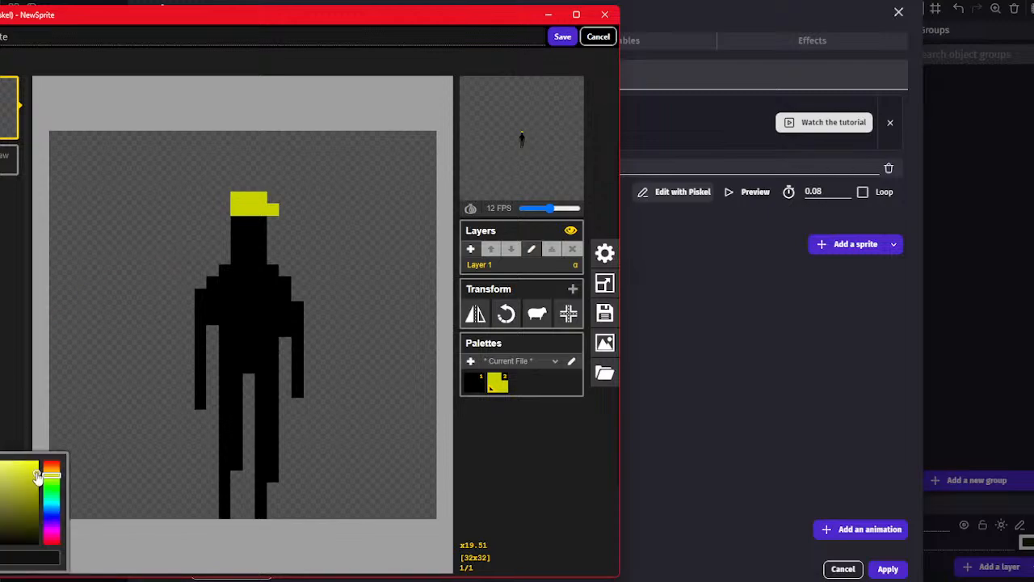
{"action": "left_click", "coordinate": [257, 195]}
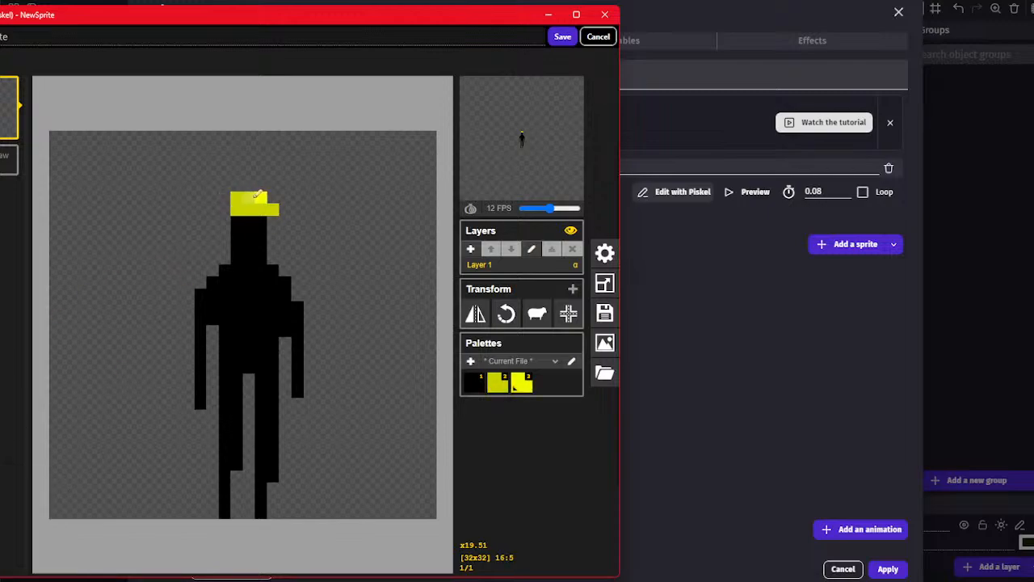
Mix the skin tone #d7c4ac and paint the figure's face below the hair with it
{"action": "left_click", "coordinate": [7, 437]}
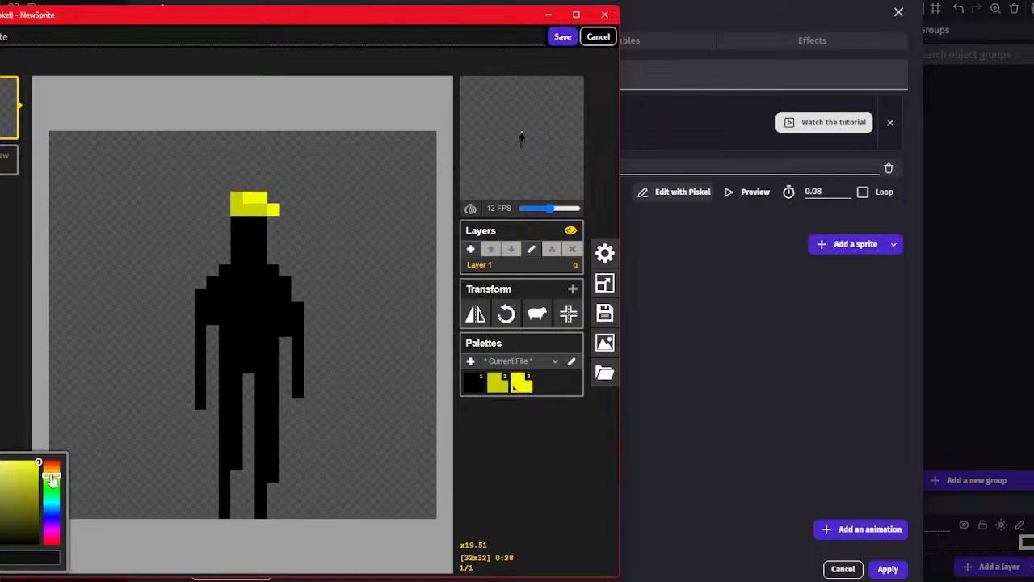
{"action": "left_click_drag", "start_coordinate": [163, 19], "coordinate": [376, 13]}
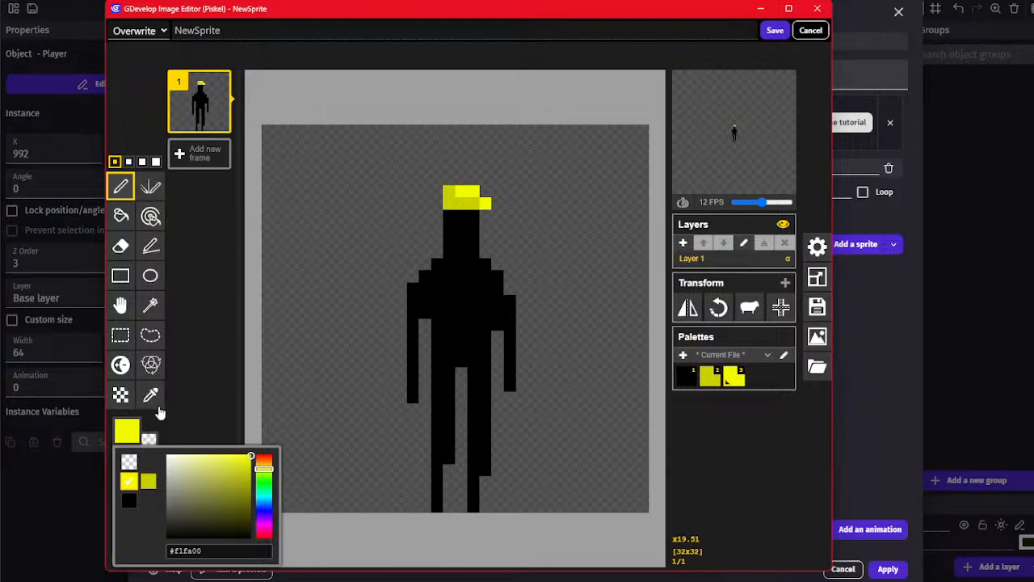
{"action": "left_click_drag", "start_coordinate": [264, 455], "coordinate": [184, 467]}
{"action": "left_click_drag", "start_coordinate": [272, 466], "coordinate": [269, 463]}
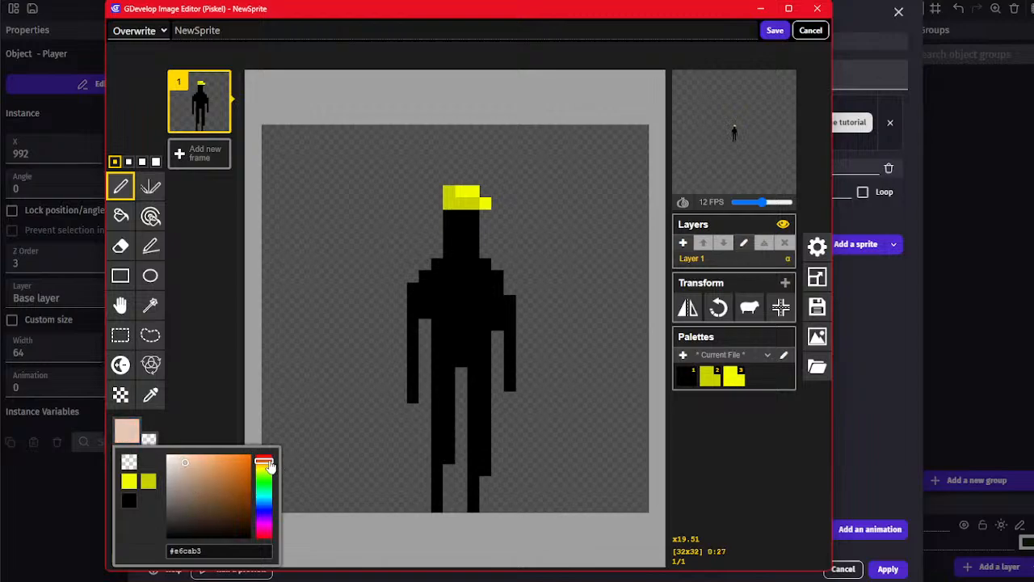
{"action": "left_click", "coordinate": [264, 462]}
{"action": "left_click", "coordinate": [186, 465]}
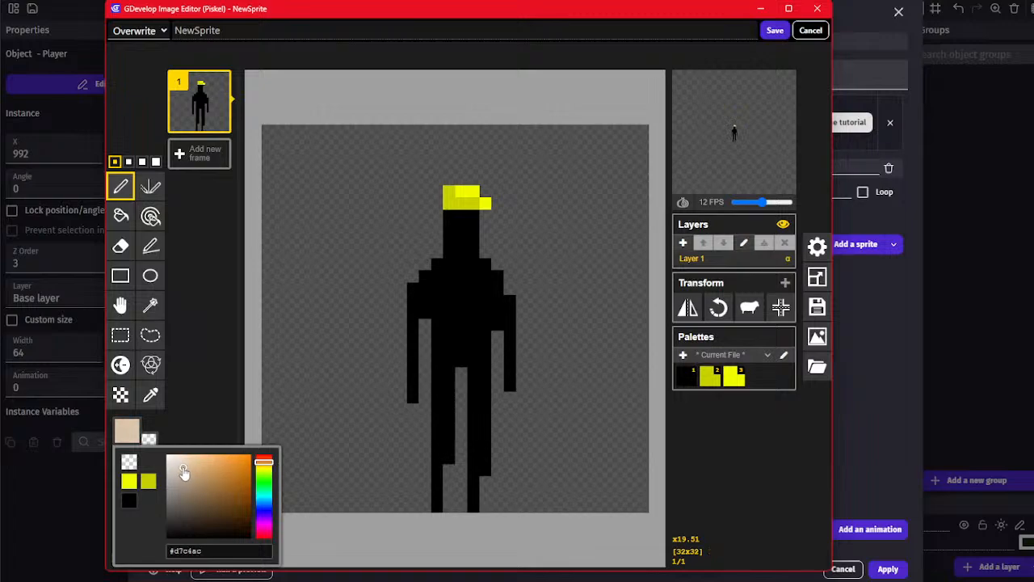
{"action": "left_click", "coordinate": [120, 183]}
{"action": "mouse_move", "coordinate": [452, 230]}
{"action": "left_mouse_down"}
{"action": "mouse_move", "coordinate": [472, 222]}
{"action": "mouse_move", "coordinate": [474, 247]}
{"action": "left_mouse_up"}
Recolor the face with the pinker skin tone #d7beac and extend it into the neckline
{"action": "left_click", "coordinate": [126, 430]}
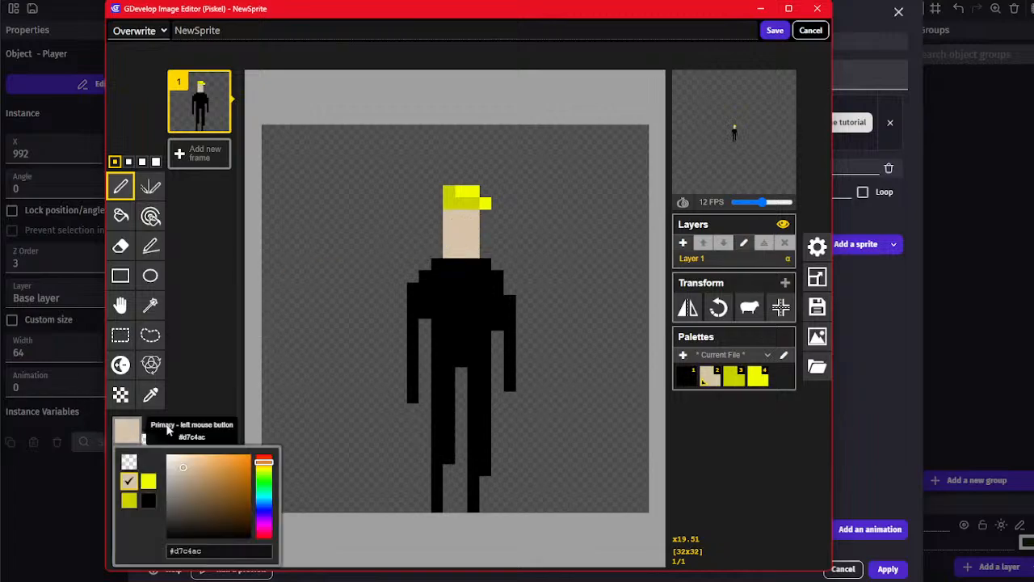
{"action": "left_click_drag", "start_coordinate": [266, 466], "coordinate": [264, 465]}
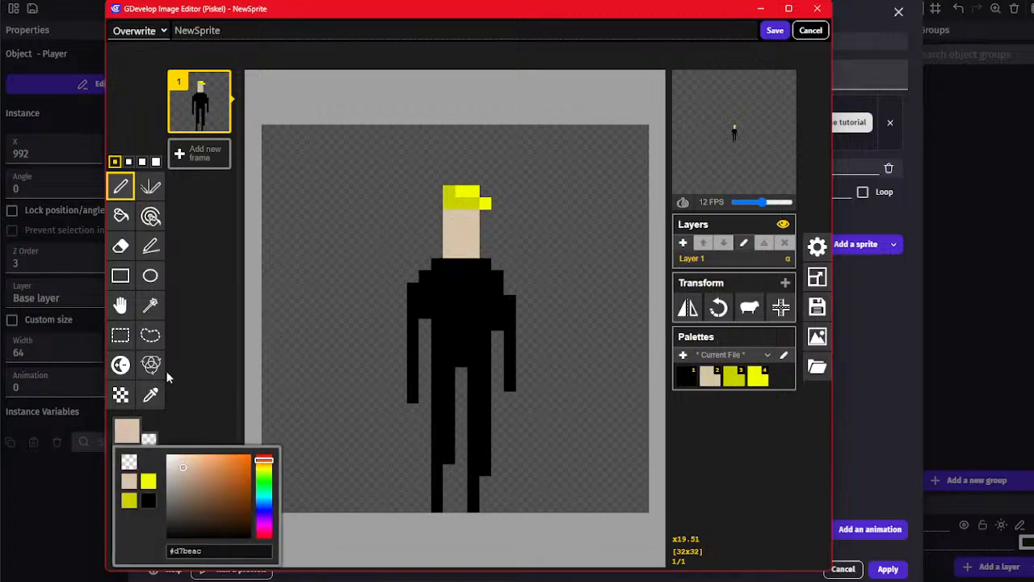
{"action": "left_click", "coordinate": [120, 216]}
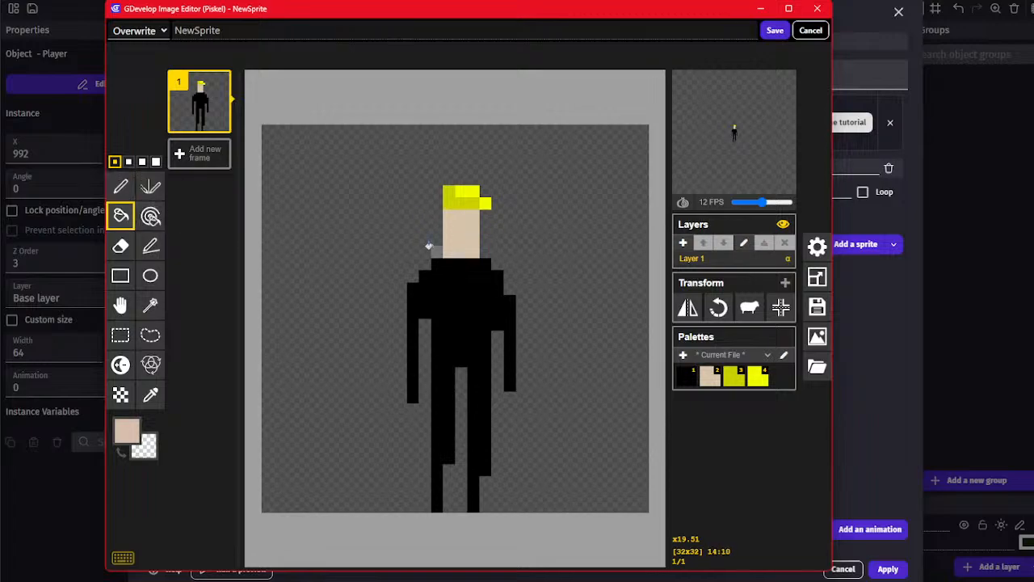
{"action": "left_click", "coordinate": [121, 187]}
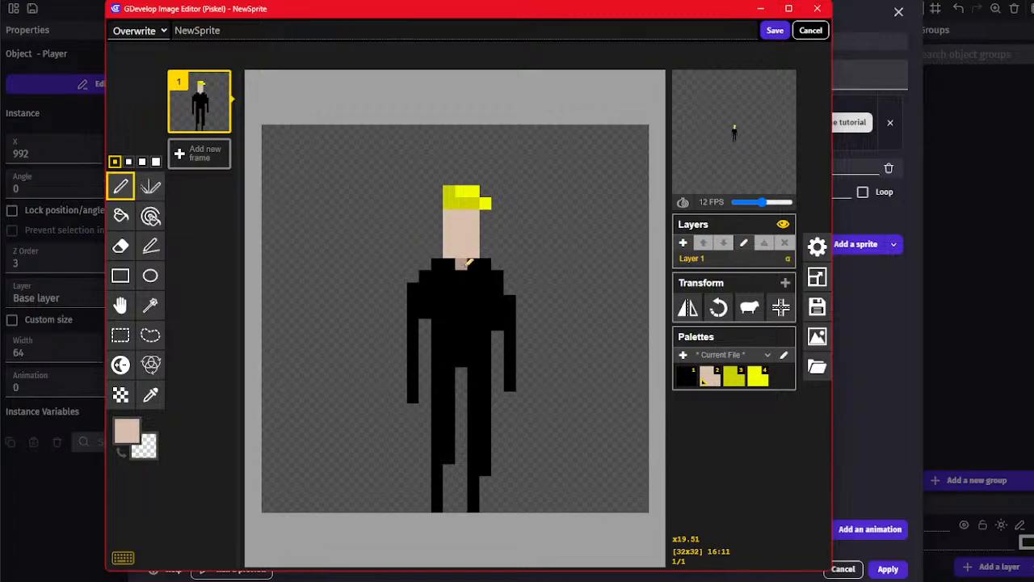
{"action": "left_click", "coordinate": [472, 263]}
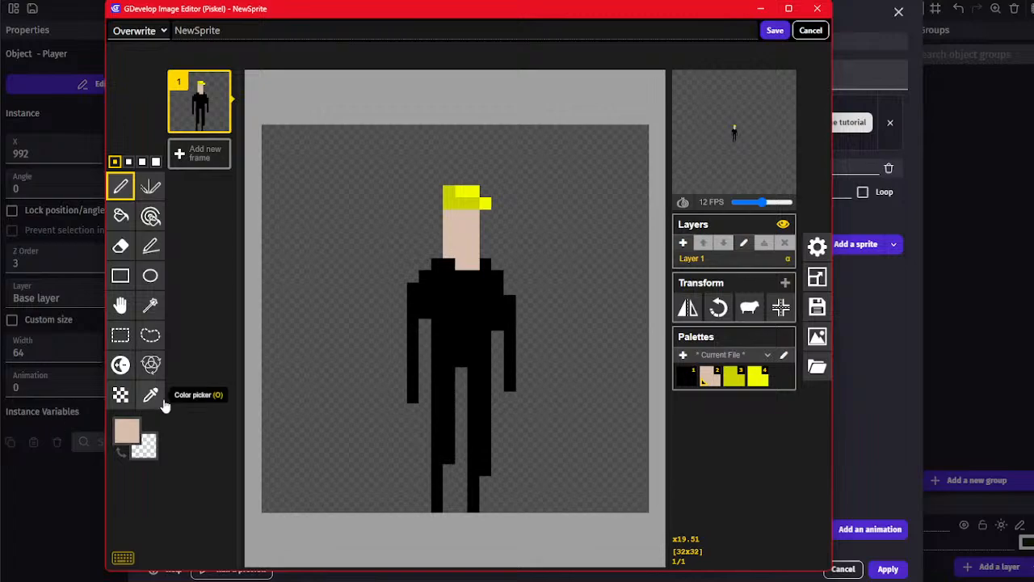
Set the drawing color to black #000000 and draw two one-pixel eyes on the face with the Pen tool
{"action": "left_click", "coordinate": [150, 395]}
{"action": "left_click", "coordinate": [126, 431]}
{"action": "left_click", "coordinate": [175, 489]}
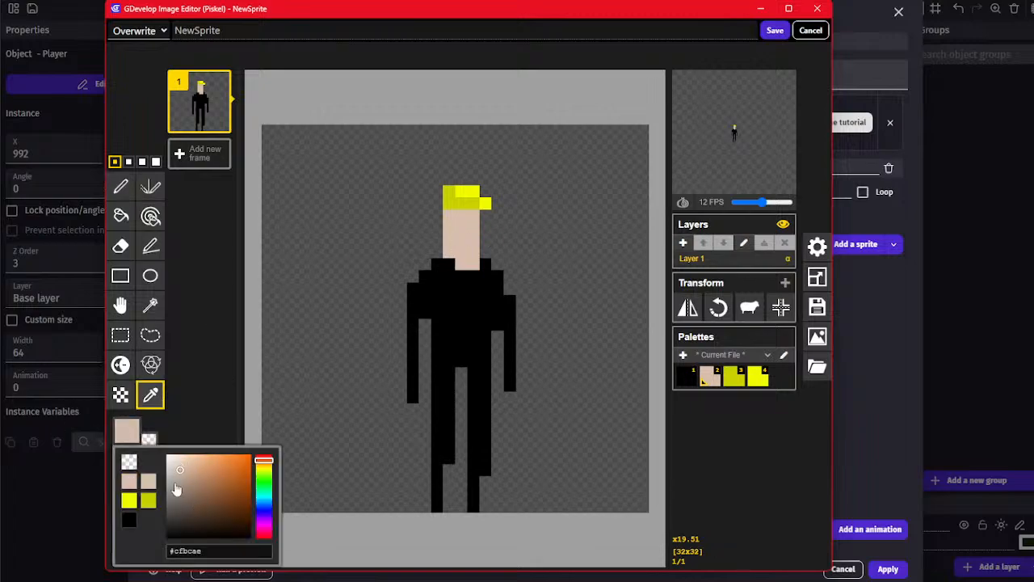
{"action": "left_click", "coordinate": [183, 439]}
{"action": "left_click", "coordinate": [129, 432]}
{"action": "left_click_drag", "start_coordinate": [185, 469], "coordinate": [176, 566]}
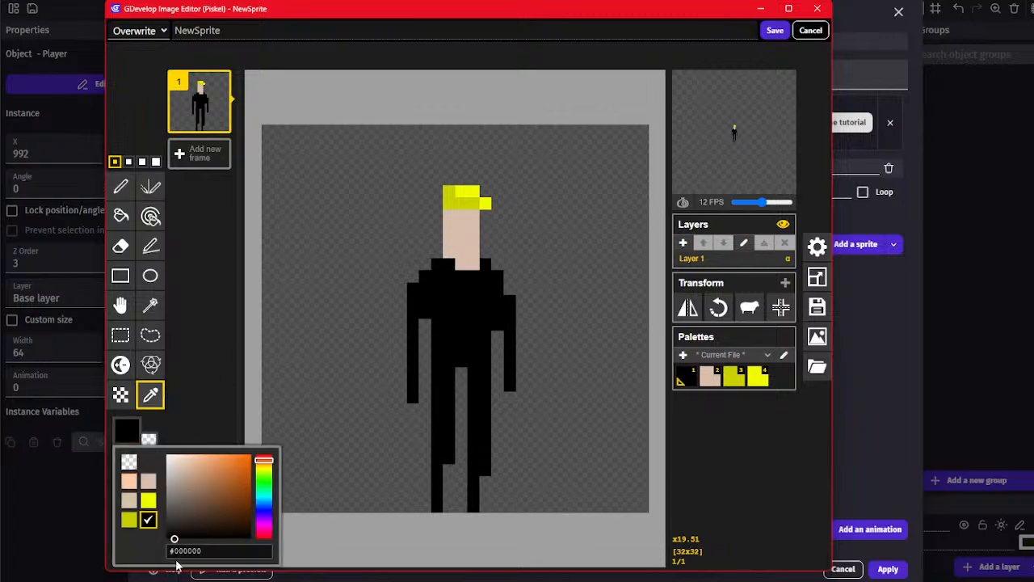
{"action": "left_click", "coordinate": [120, 187]}
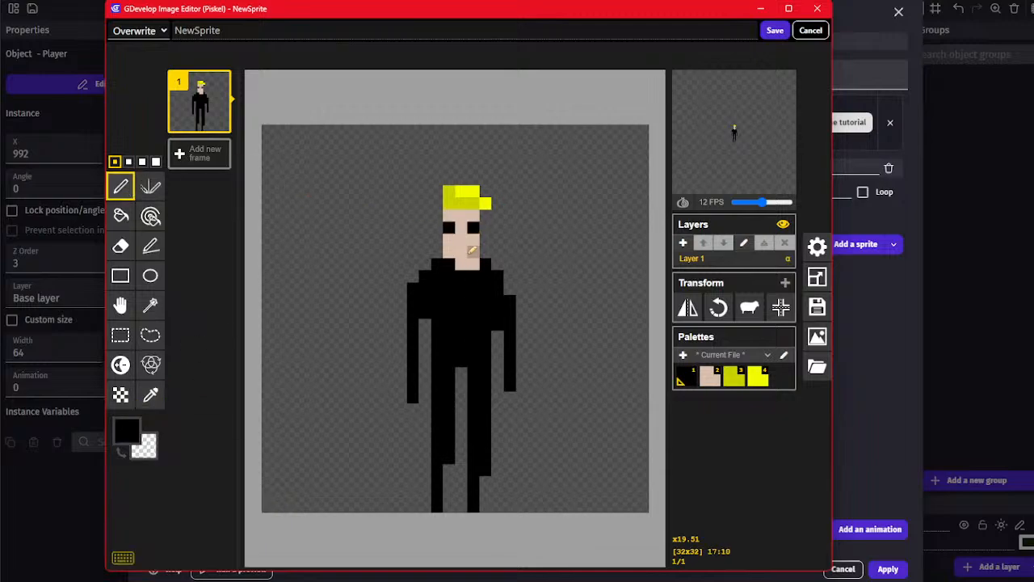
Sample the skin tone from the face and paint over the eye at the back of the head
{"action": "left_click", "coordinate": [150, 394]}
{"action": "left_click", "coordinate": [461, 215]}
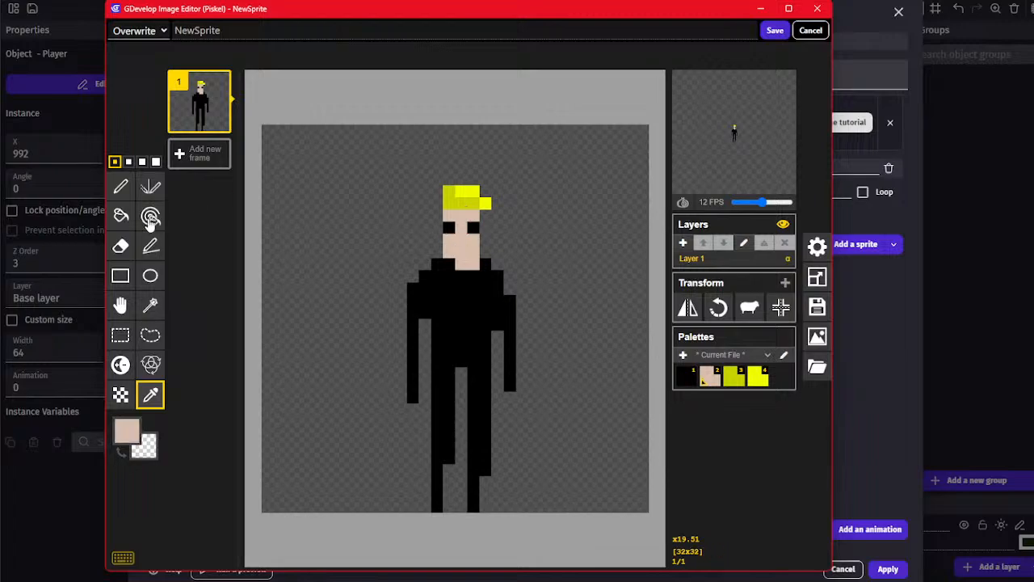
{"action": "left_click", "coordinate": [120, 186]}
{"action": "left_click", "coordinate": [449, 227]}
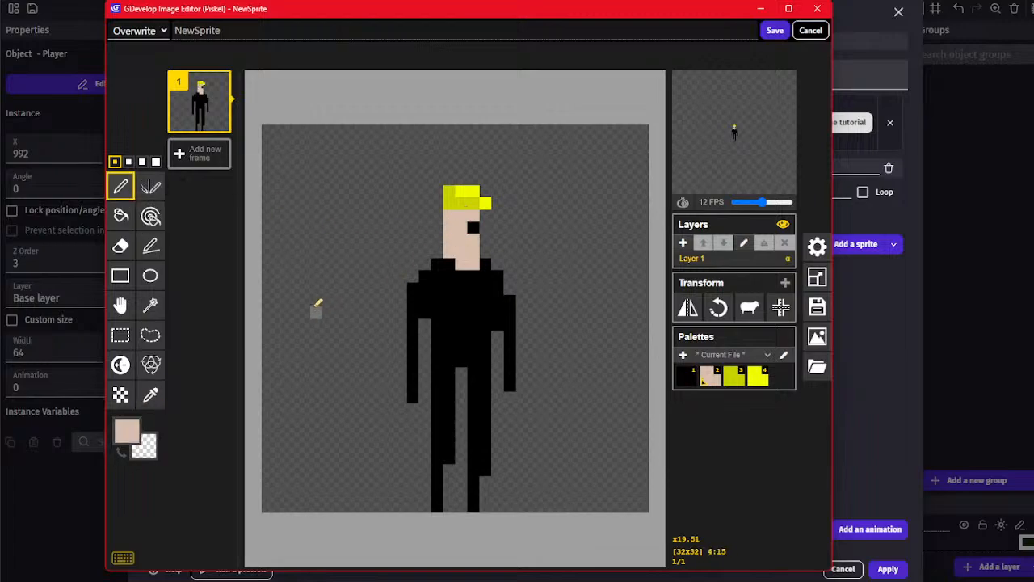
Select the whole figure with a rectangular selection and delete it from the canvas
{"action": "left_click", "coordinate": [122, 331]}
{"action": "left_click_drag", "start_coordinate": [385, 150], "coordinate": [537, 514]}
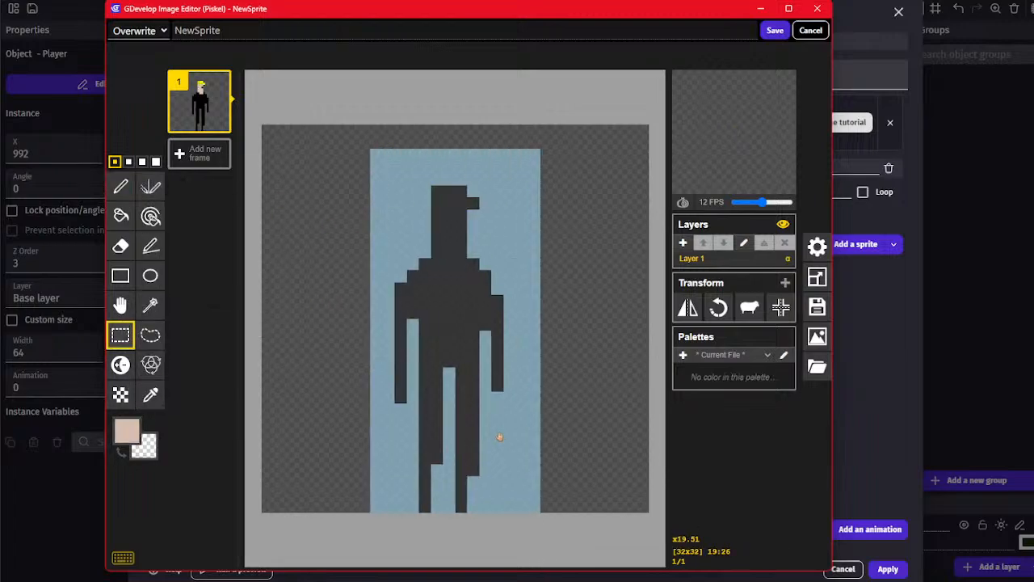
{"action": "key", "text": "Delete"}
Set the pen color to black, save the emptied sprite and apply the changes to the Player object
{"action": "left_click", "coordinate": [121, 187]}
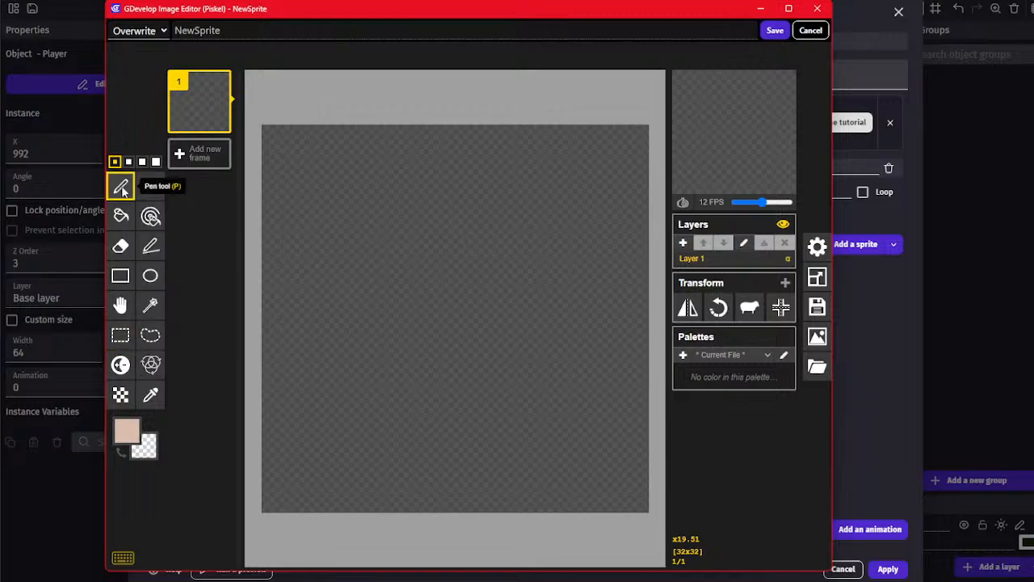
{"action": "left_click", "coordinate": [127, 430]}
{"action": "left_click", "coordinate": [147, 519]}
{"action": "left_click", "coordinate": [120, 184]}
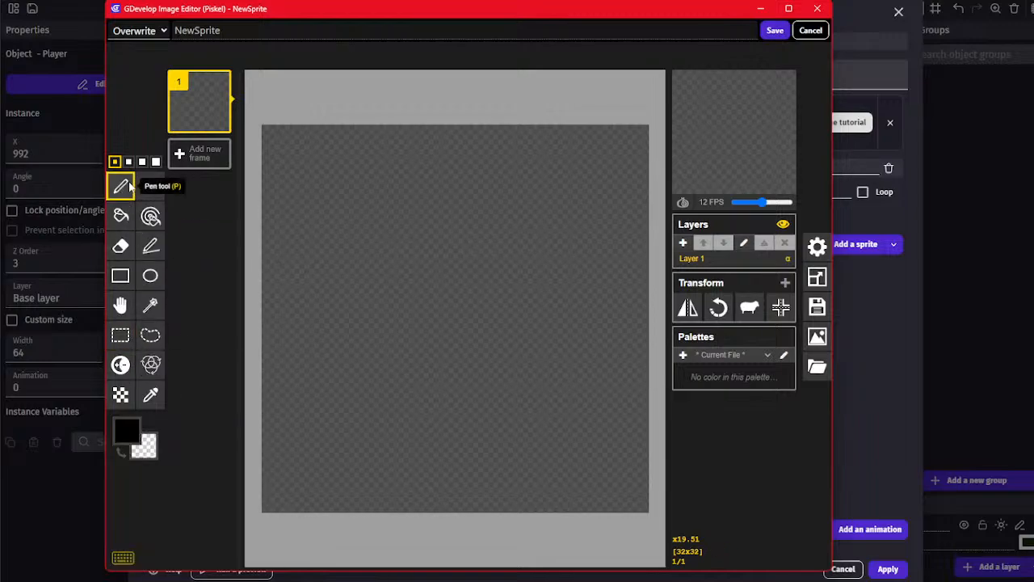
{"action": "left_click", "coordinate": [774, 31]}
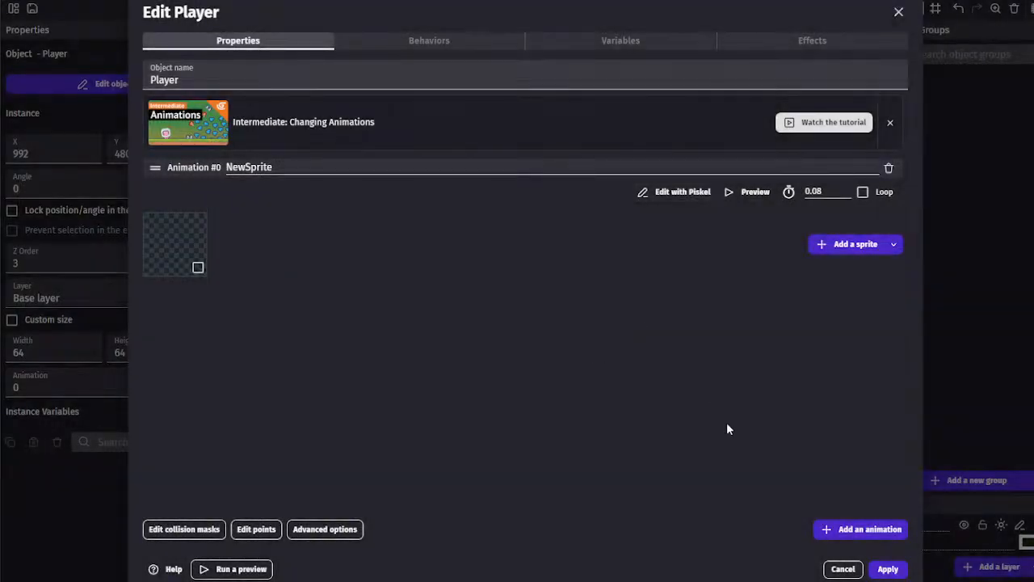
{"action": "left_click", "coordinate": [887, 569]}
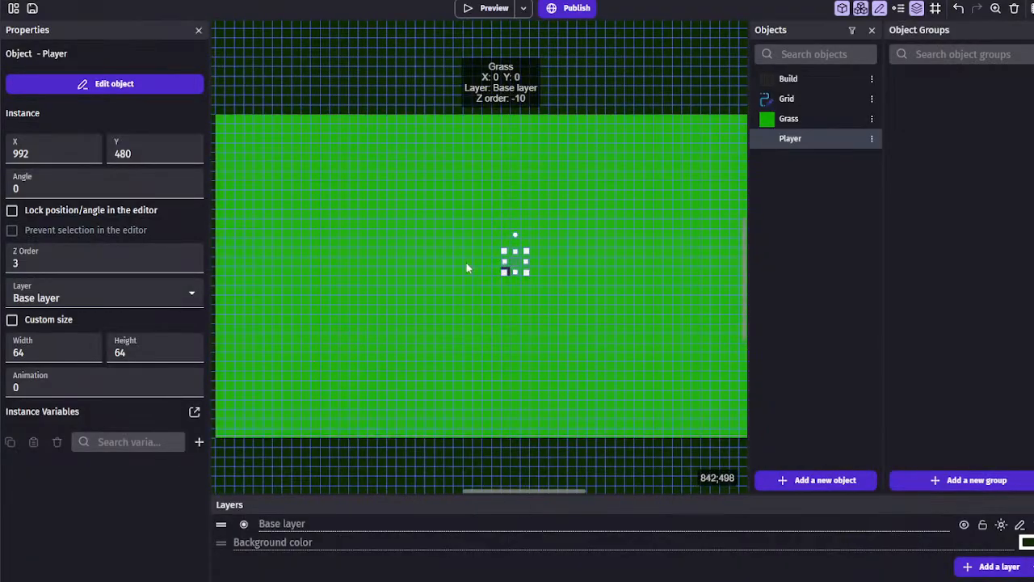
Preview the game, and deselect the Grass background in the scene
{"action": "left_click", "coordinate": [466, 263]}
{"action": "left_click", "coordinate": [489, 8]}
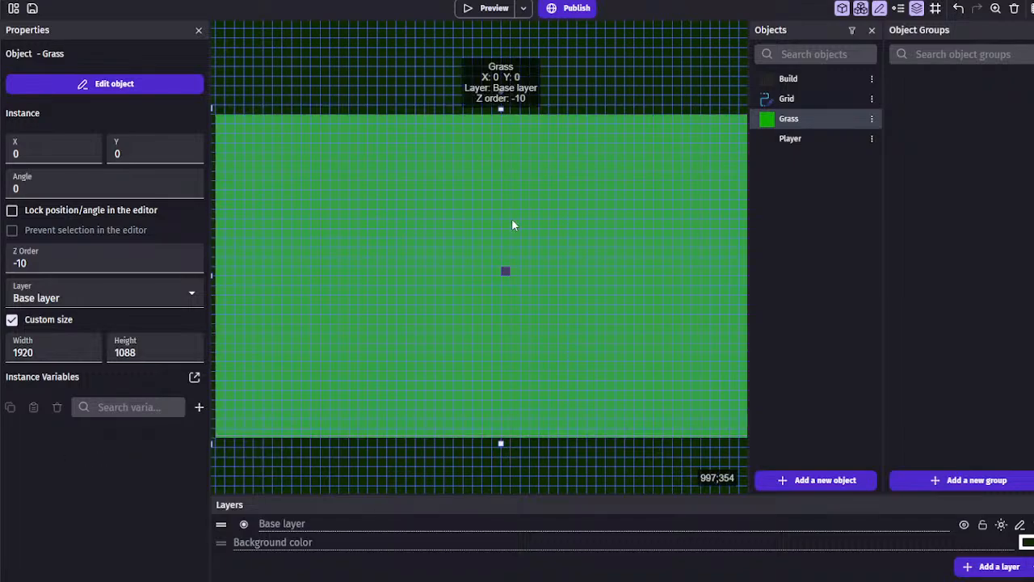
{"action": "scroll", "coordinate": [448, 234], "scroll_direction": "down", "scroll_amount": 3}
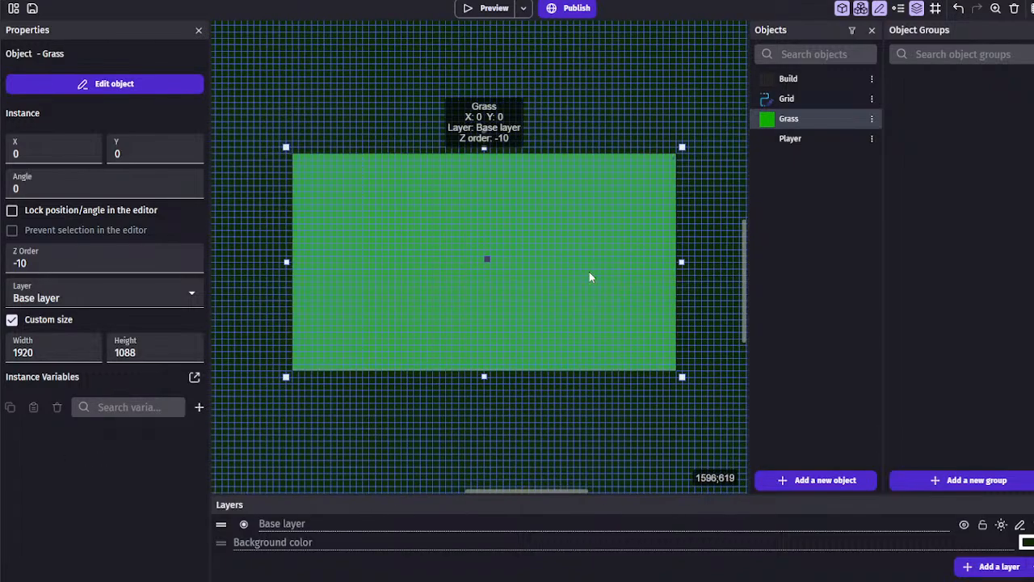
{"action": "left_click", "coordinate": [503, 89]}
{"action": "scroll", "coordinate": [473, 256], "scroll_direction": "up", "scroll_amount": 4}
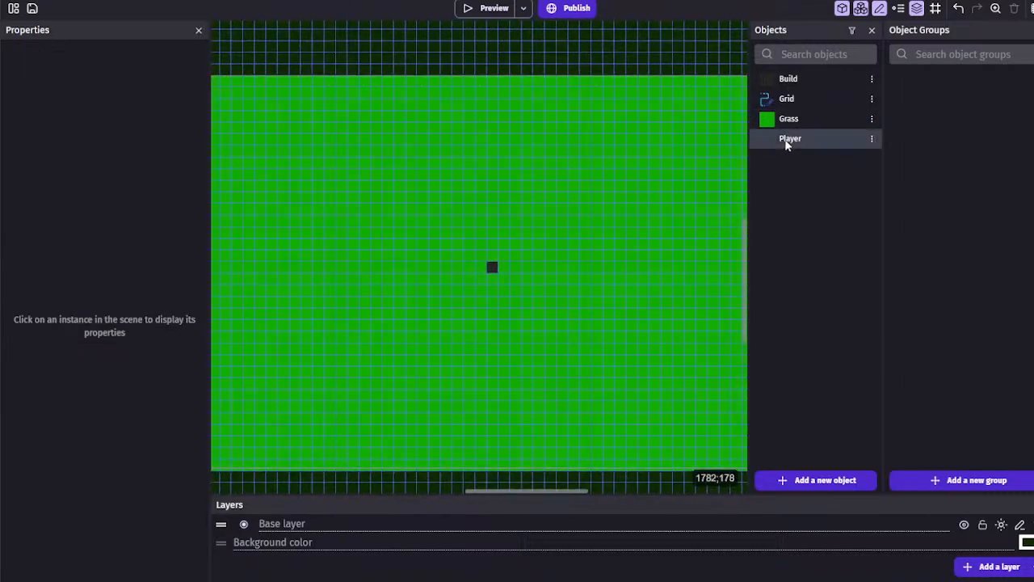
Open the Player object's empty NewSprite animation in the Piskel image editor
{"action": "double_click", "coordinate": [785, 138]}
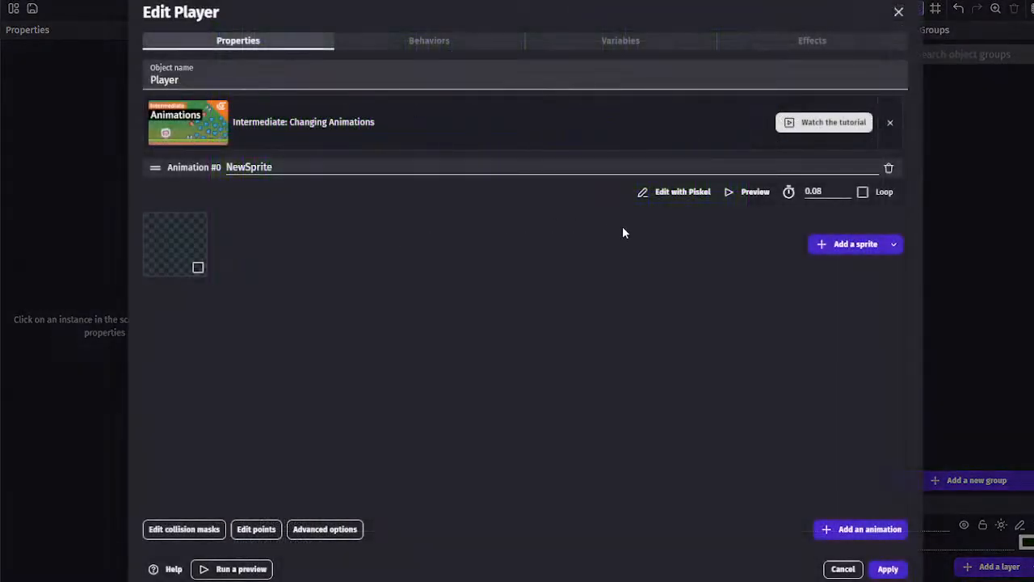
{"action": "left_click", "coordinate": [814, 244]}
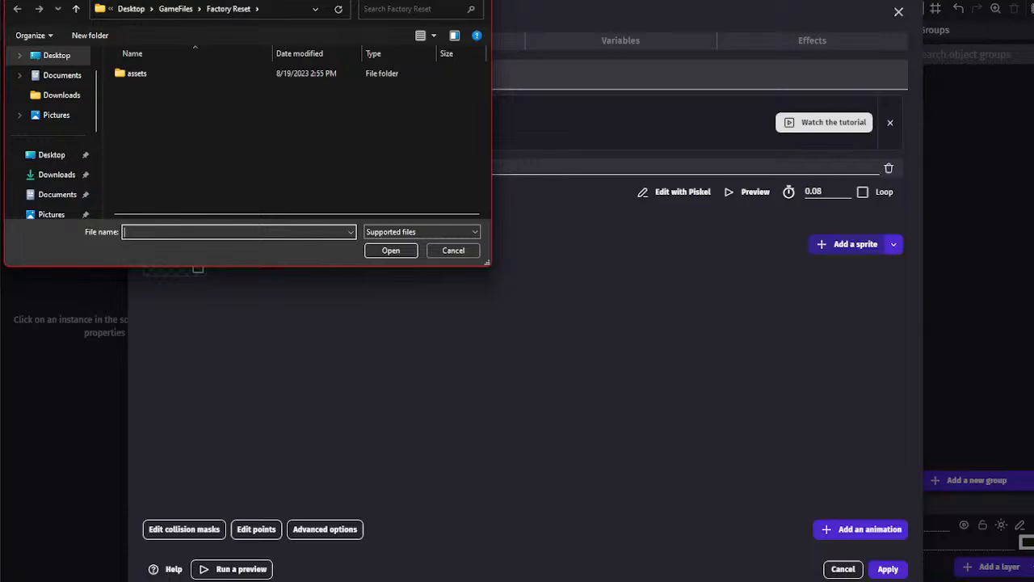
{"action": "left_click", "coordinate": [453, 250]}
{"action": "left_click", "coordinate": [677, 192]}
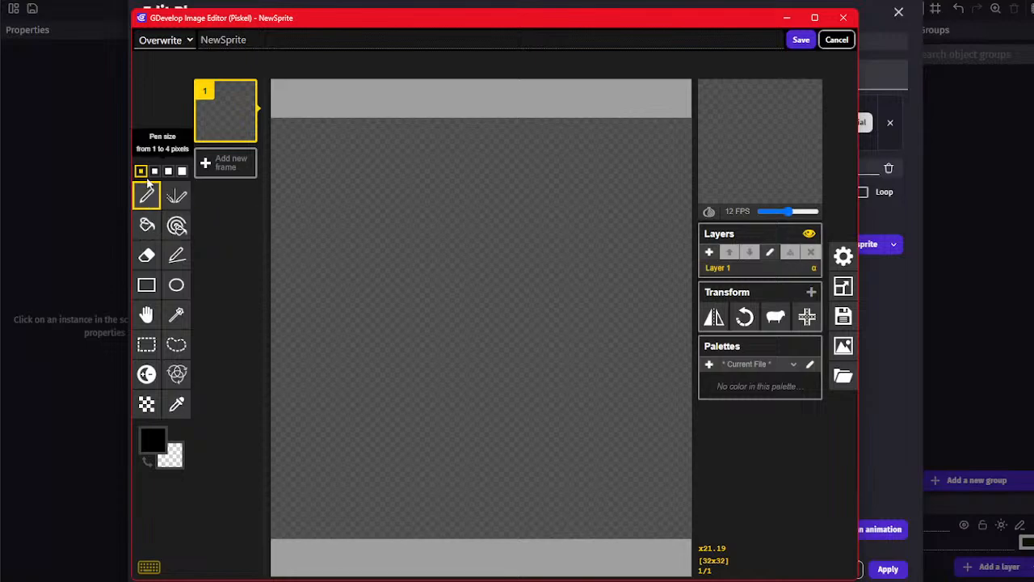
{"action": "left_click", "coordinate": [842, 287]}
{"action": "left_click", "coordinate": [828, 139]}
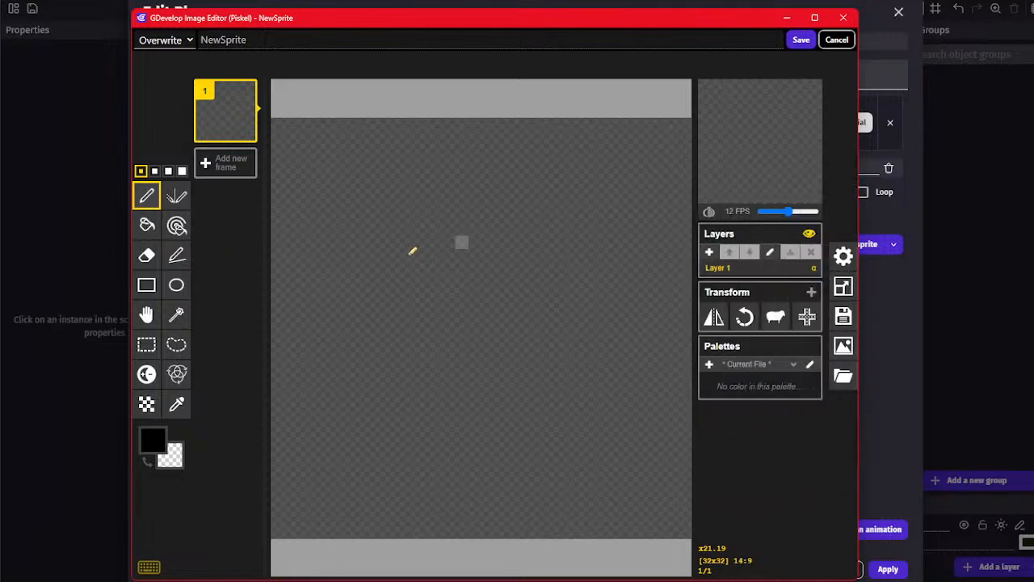
Set the pen color to bright yellow and draw a stepped cap shape about 9 pixels wide and 3 pixels tall above the canvas center
{"action": "left_click", "coordinate": [157, 435]}
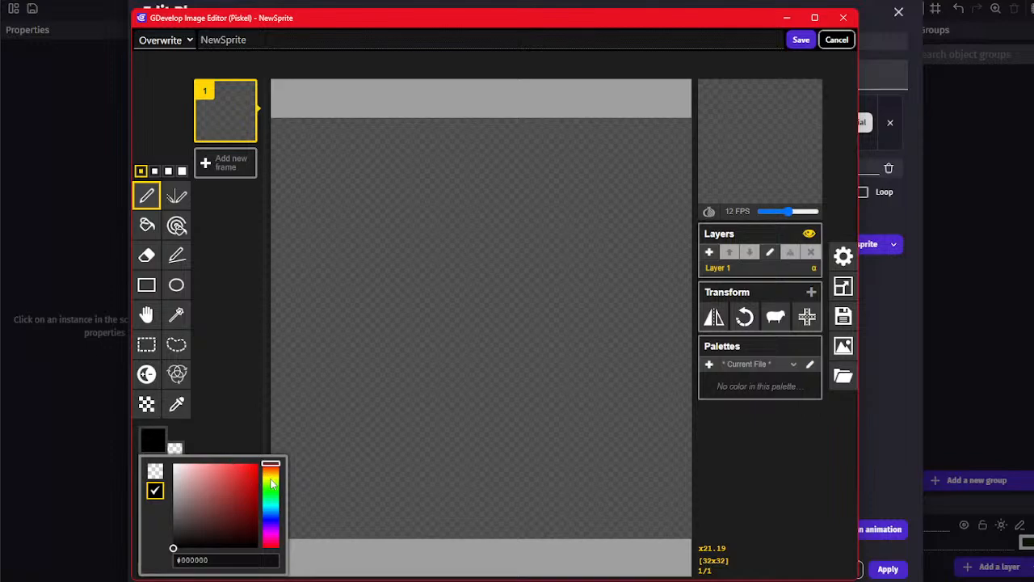
{"action": "left_click_drag", "start_coordinate": [272, 483], "coordinate": [257, 467]}
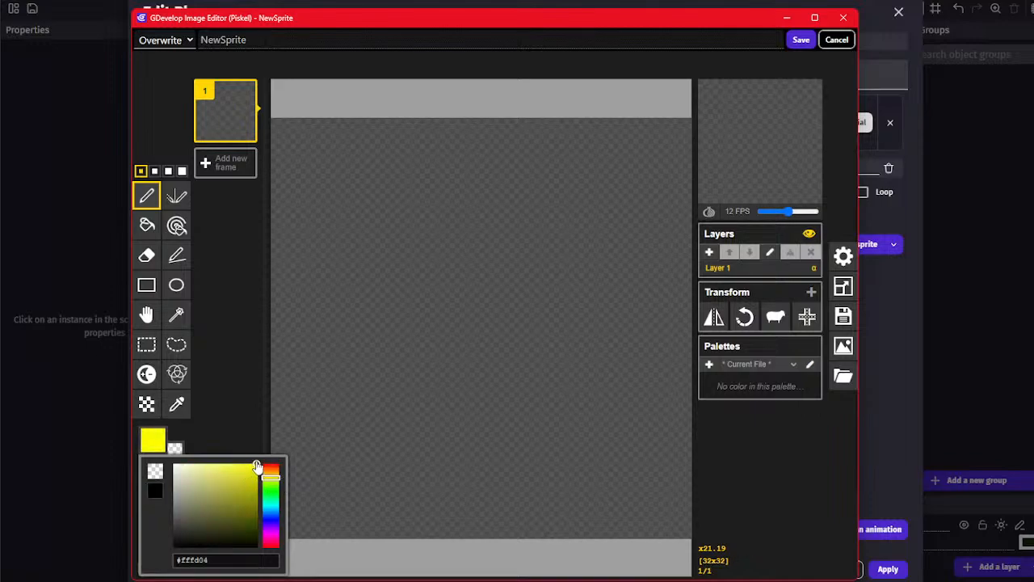
{"action": "left_click", "coordinate": [148, 197]}
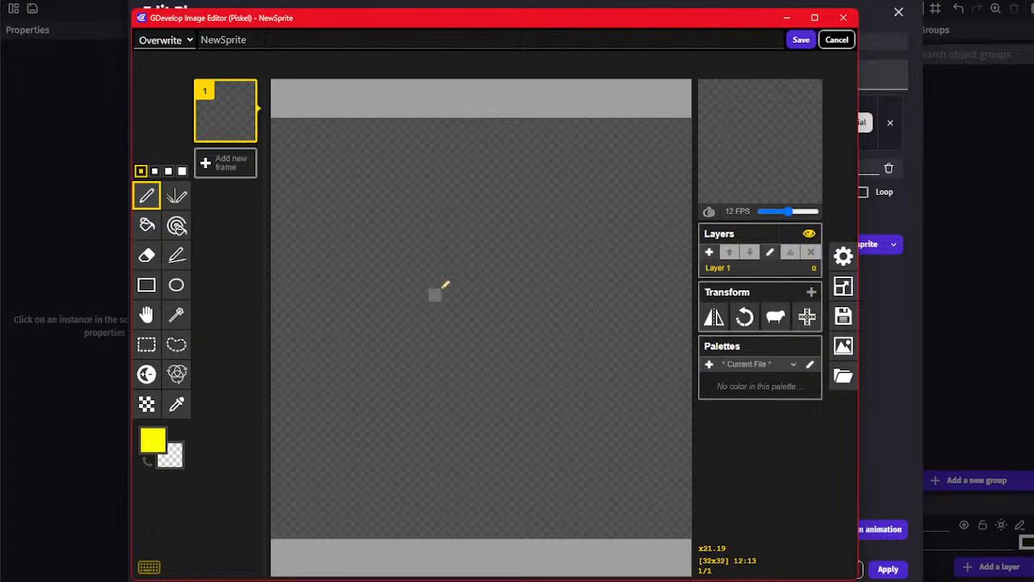
{"action": "mouse_move", "coordinate": [445, 282]}
{"action": "left_mouse_down"}
{"action": "mouse_move", "coordinate": [530, 270]}
{"action": "mouse_move", "coordinate": [489, 254]}
{"action": "mouse_move", "coordinate": [529, 254]}
{"action": "mouse_move", "coordinate": [544, 273]}
{"action": "left_mouse_up"}
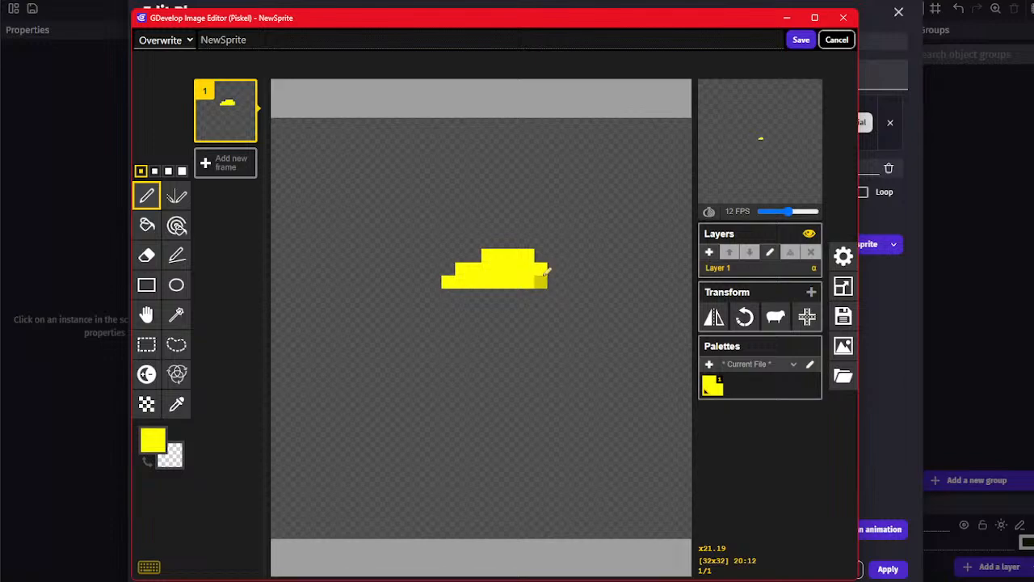
{"action": "left_click", "coordinate": [553, 282]}
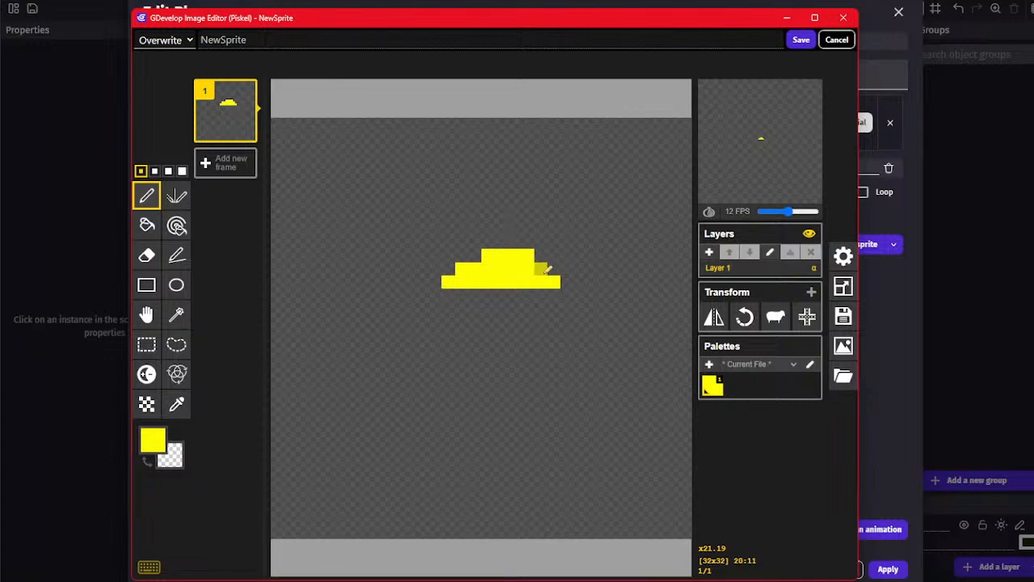
Set the pen color to near-black and paint four pixels in a ring at the front end of the yellow cap
{"action": "left_click", "coordinate": [153, 440]}
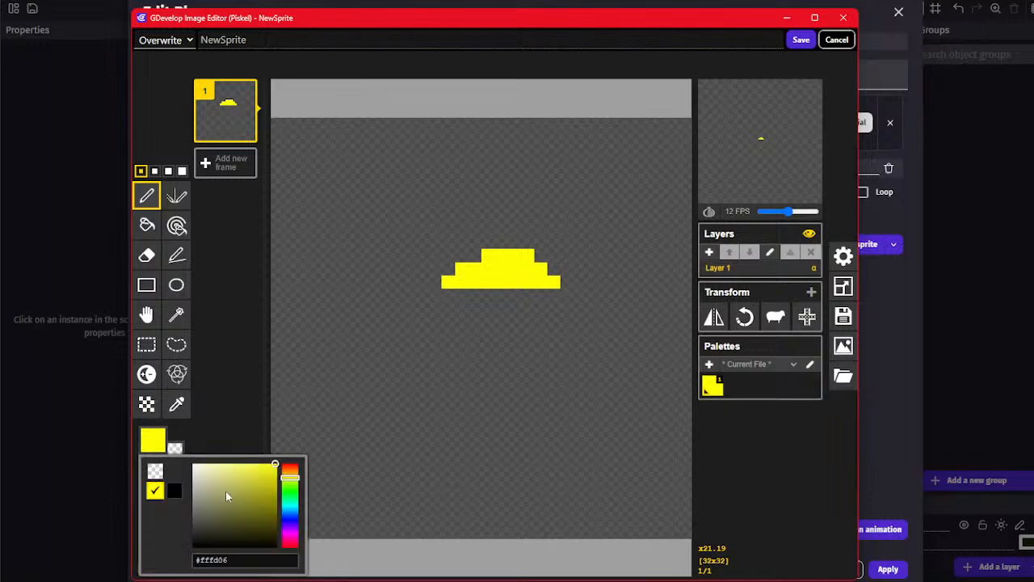
{"action": "mouse_move", "coordinate": [226, 483]}
{"action": "left_mouse_down"}
{"action": "mouse_move", "coordinate": [273, 493]}
{"action": "mouse_move", "coordinate": [265, 538]}
{"action": "mouse_move", "coordinate": [277, 543]}
{"action": "left_mouse_up"}
{"action": "left_click", "coordinate": [541, 255]}
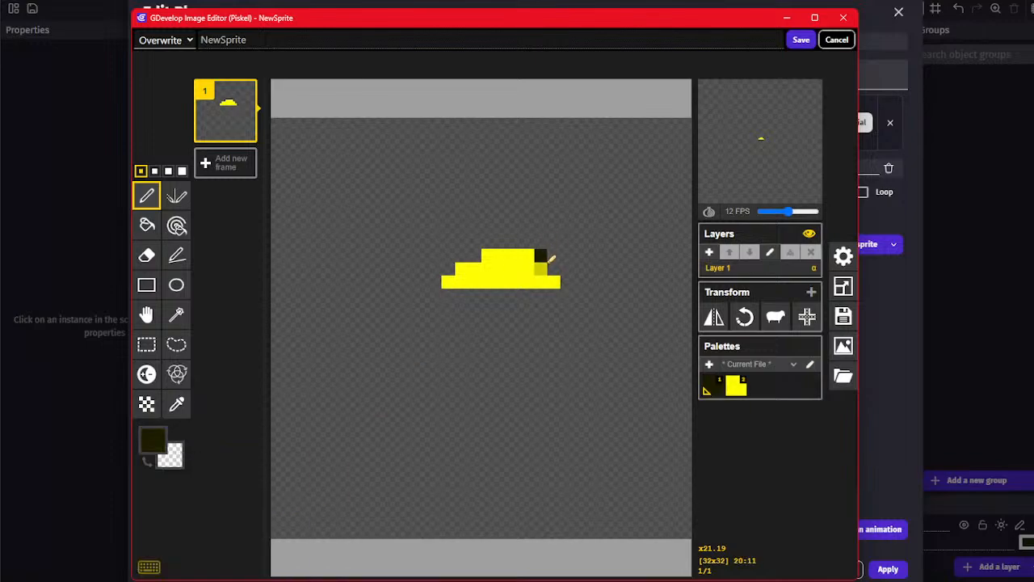
{"action": "left_click", "coordinate": [554, 269]}
{"action": "left_click", "coordinate": [553, 242]}
{"action": "left_click", "coordinate": [567, 255]}
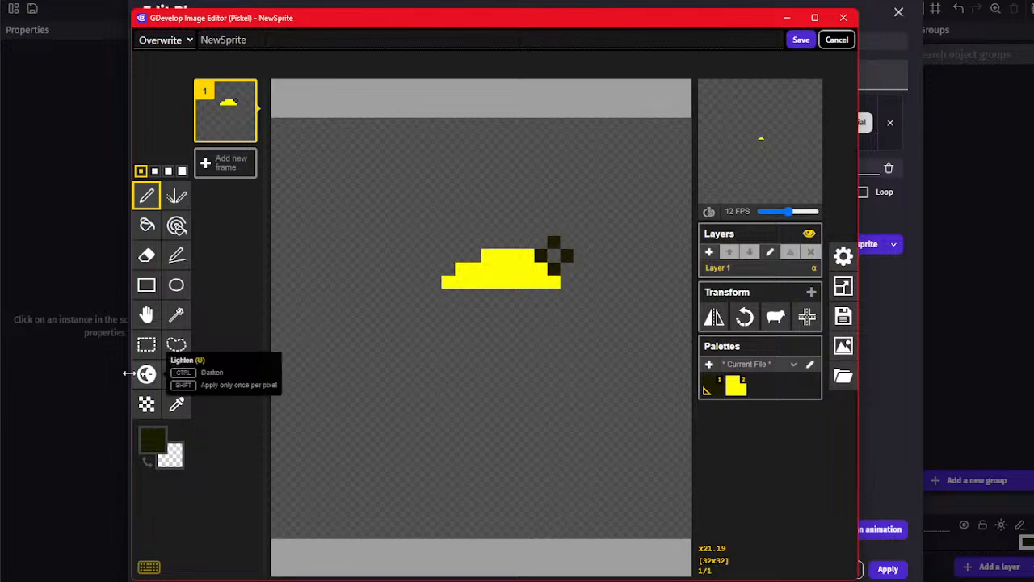
Sample the cap's yellow and add one pixel at the ring's upper-left corner and two below its right side
{"action": "left_click", "coordinate": [177, 404]}
{"action": "left_click", "coordinate": [475, 269]}
{"action": "left_click", "coordinate": [147, 196]}
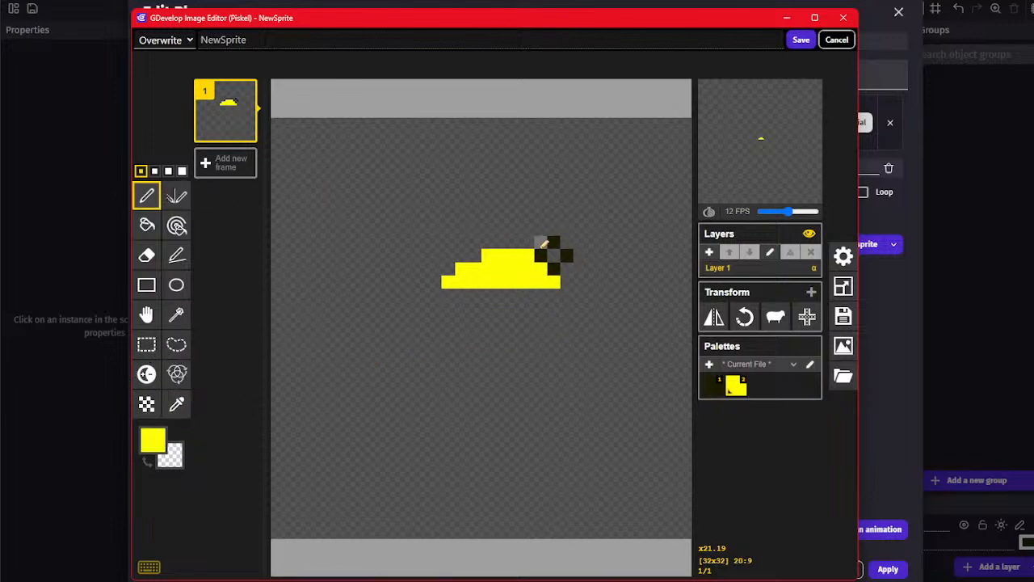
{"action": "left_click", "coordinate": [541, 243]}
{"action": "left_click", "coordinate": [566, 268]}
{"action": "left_click", "coordinate": [566, 281]}
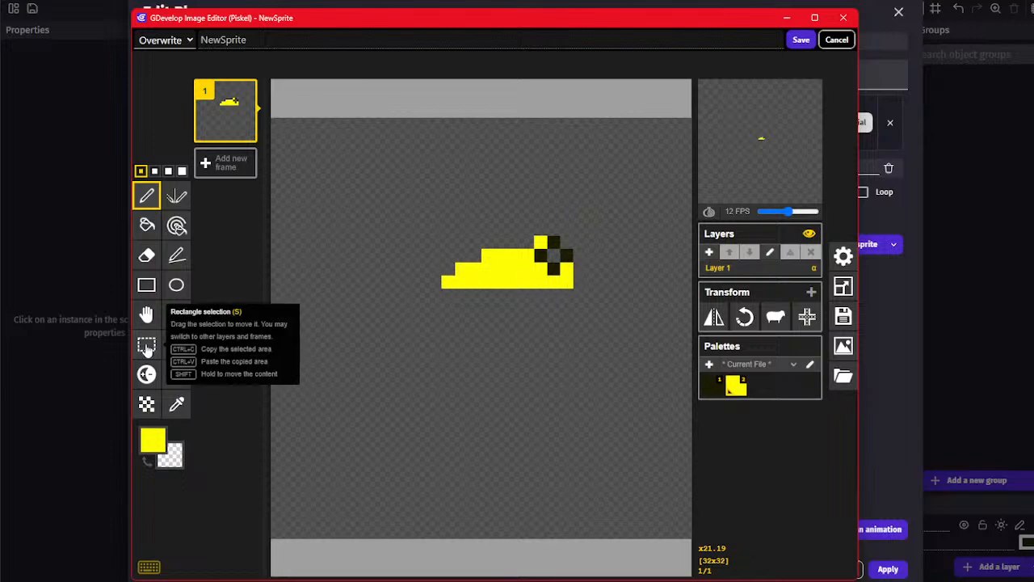
Set the pen color to a slightly darker yellow and paint shading pixels around the underside of the dark ring
{"action": "left_click", "coordinate": [176, 404]}
{"action": "left_click", "coordinate": [145, 439]}
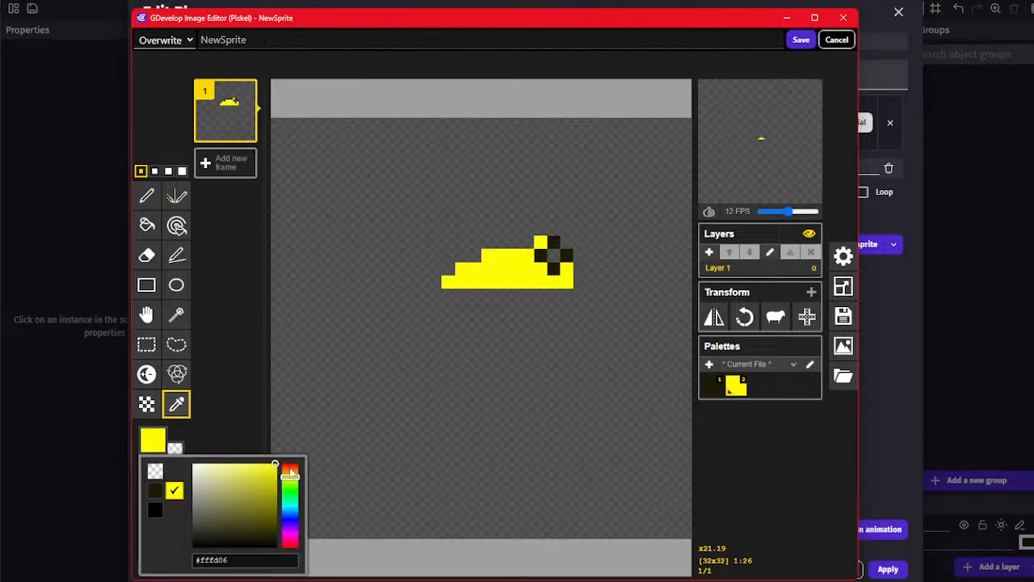
{"action": "left_click", "coordinate": [147, 196]}
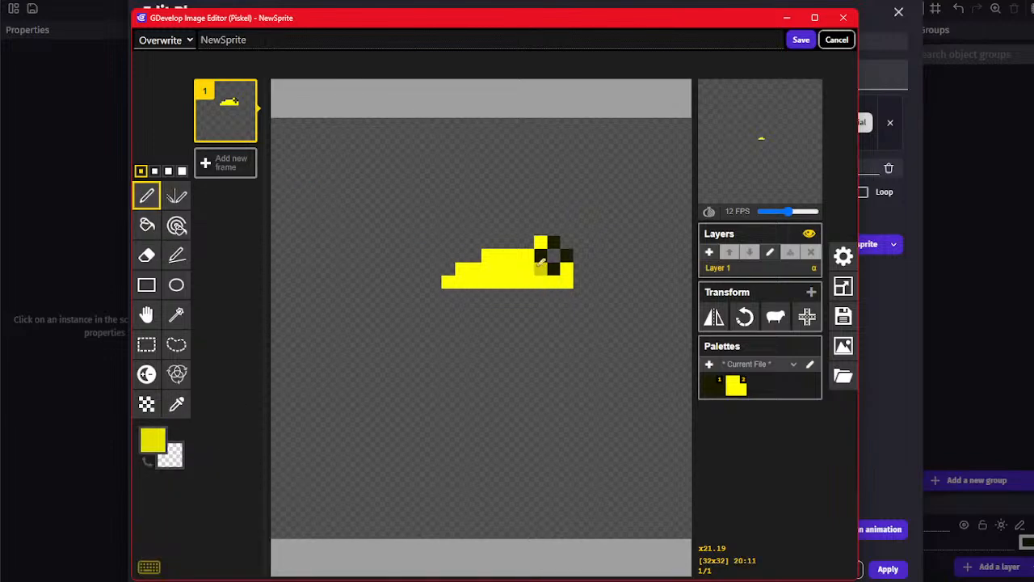
{"action": "left_click", "coordinate": [540, 270]}
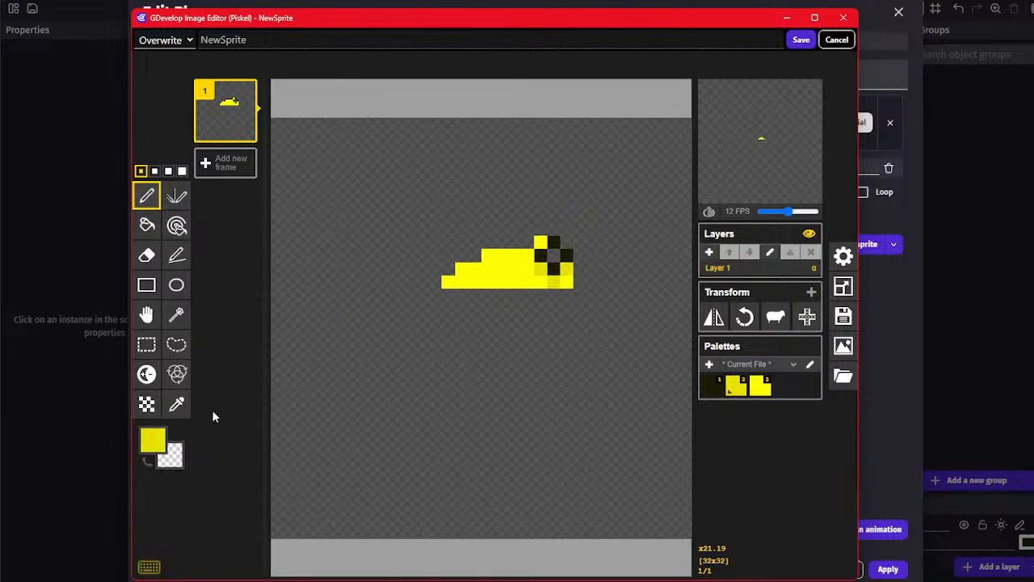
Set the pen color to white and fill the empty center pixel of the dark ring
{"action": "left_click", "coordinate": [161, 444]}
{"action": "left_click_drag", "start_coordinate": [202, 469], "coordinate": [168, 397]}
{"action": "left_click", "coordinate": [553, 255]}
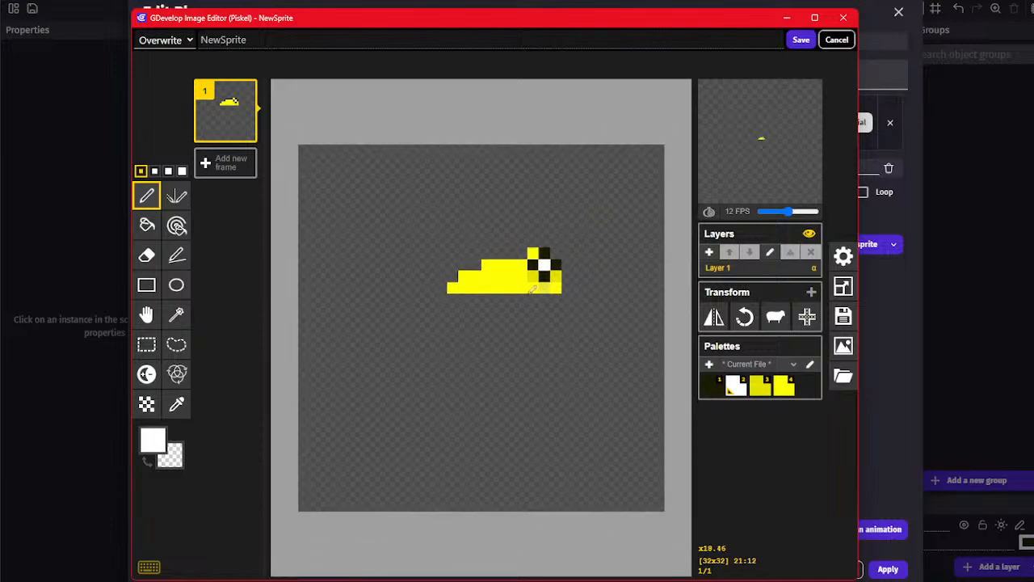
Sample the darker yellow from the shading and paint the cap's bottom row with it
{"action": "left_click", "coordinate": [176, 404]}
{"action": "left_click", "coordinate": [537, 262]}
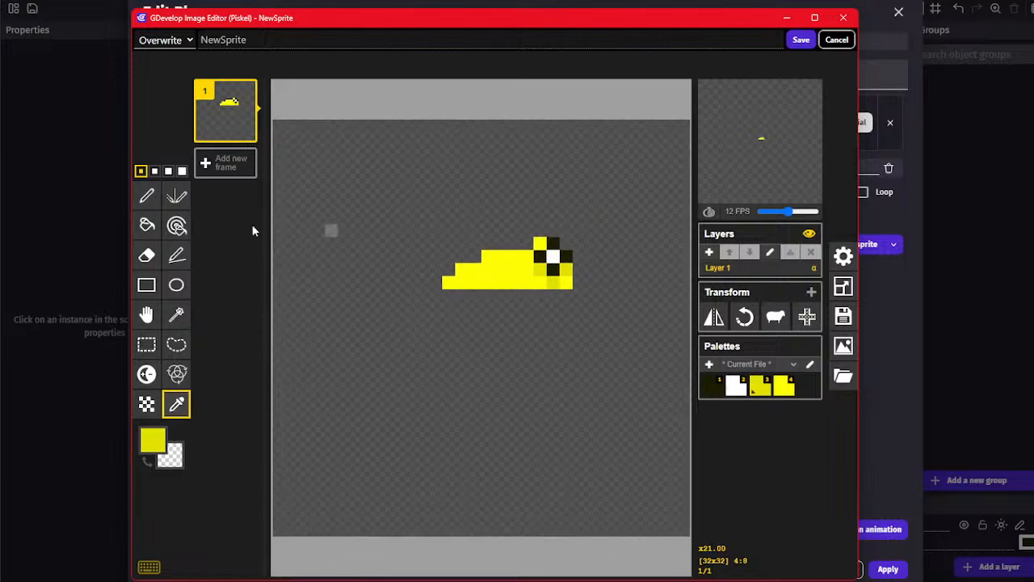
{"action": "left_click", "coordinate": [146, 196]}
{"action": "left_click_drag", "start_coordinate": [446, 283], "coordinate": [525, 278]}
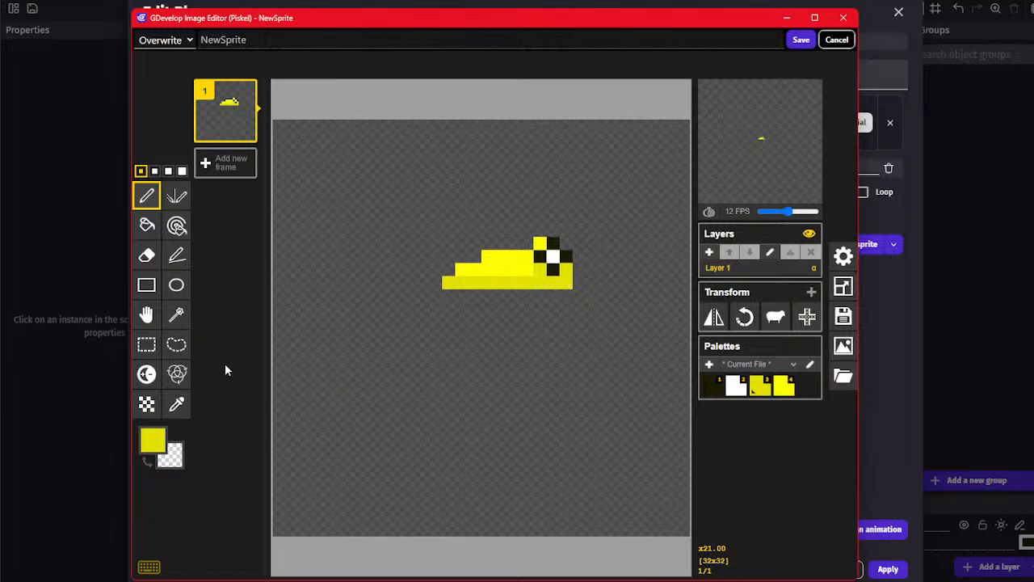
Lighten the cap's sampled yellow to #fffe4b and paint highlight pixels on the two rear steps and the pixel above the ring
{"action": "left_click", "coordinate": [176, 404]}
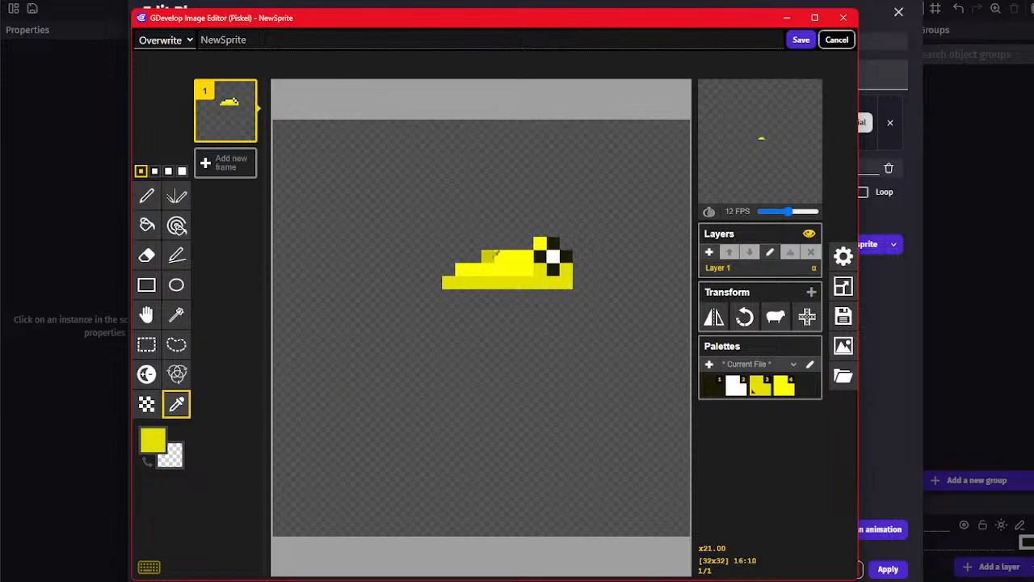
{"action": "left_click", "coordinate": [496, 256]}
{"action": "left_click", "coordinate": [153, 440]}
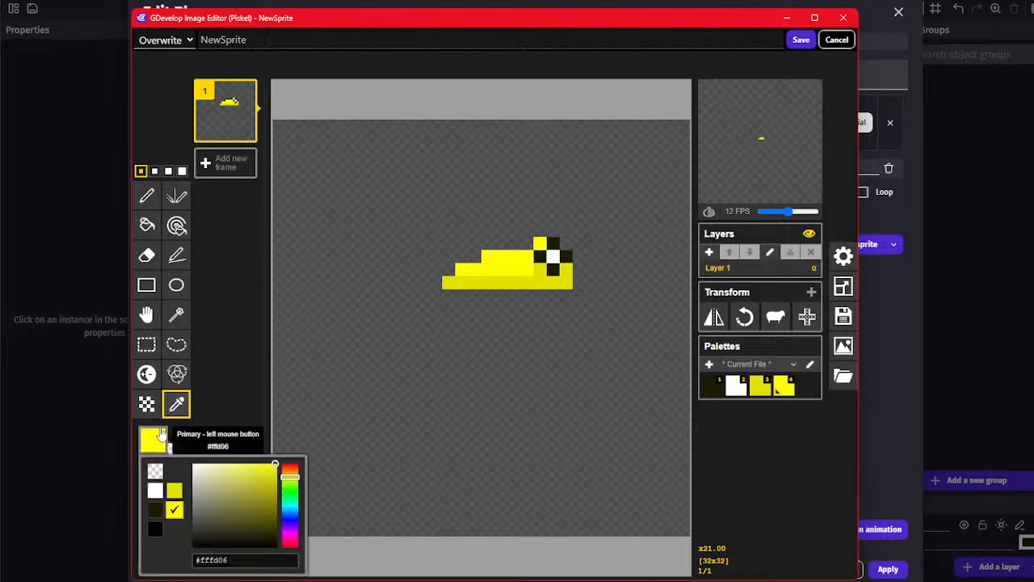
{"action": "left_click", "coordinate": [146, 195]}
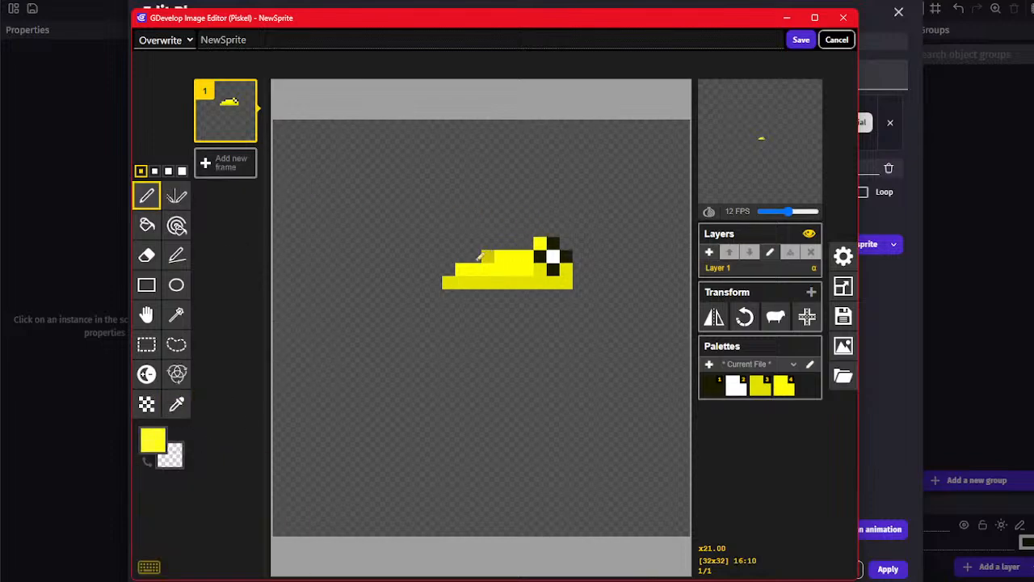
{"action": "left_click_drag", "start_coordinate": [462, 268], "coordinate": [484, 255]}
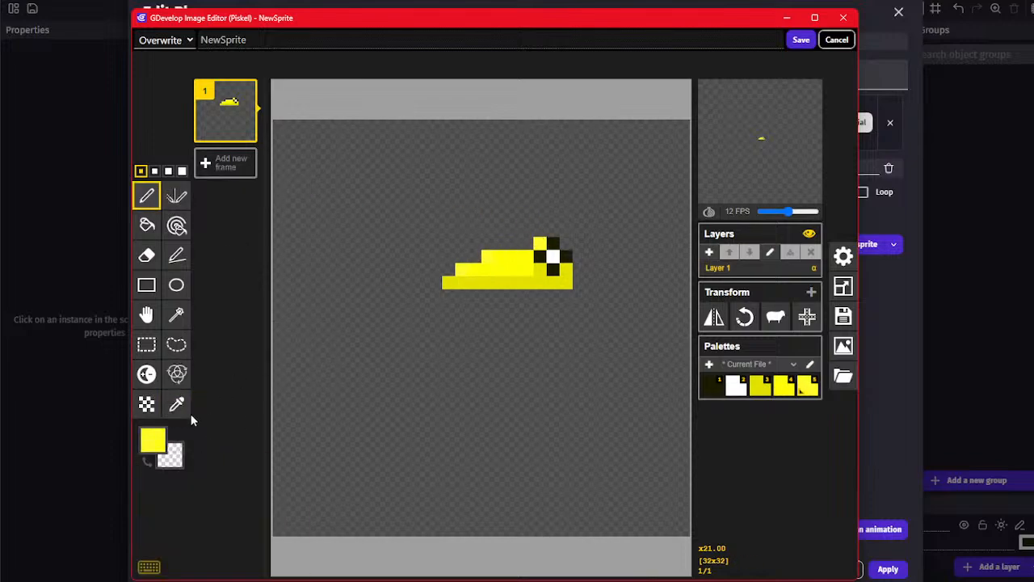
{"action": "left_click", "coordinate": [153, 439]}
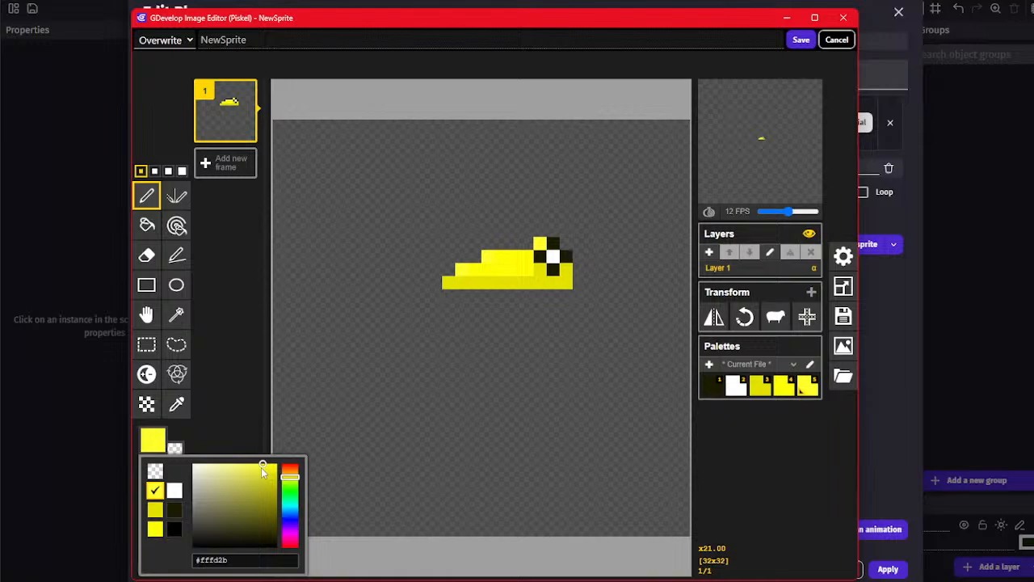
{"action": "left_click", "coordinate": [474, 268]}
{"action": "left_click", "coordinate": [538, 243]}
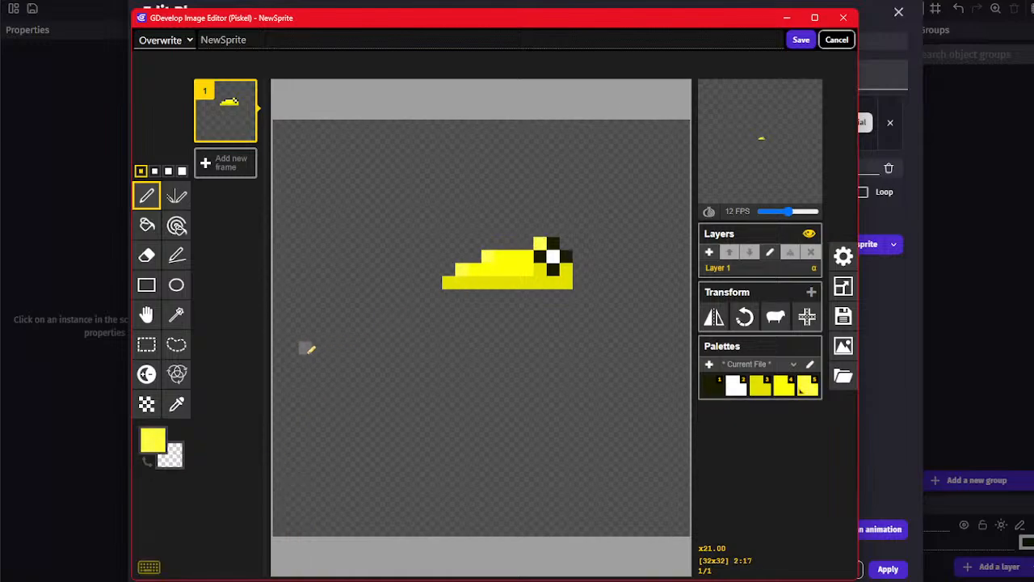
Set the pen color to beige #d1be9b and paint a strip 3 pixels wide under the cap
{"action": "left_click", "coordinate": [153, 440]}
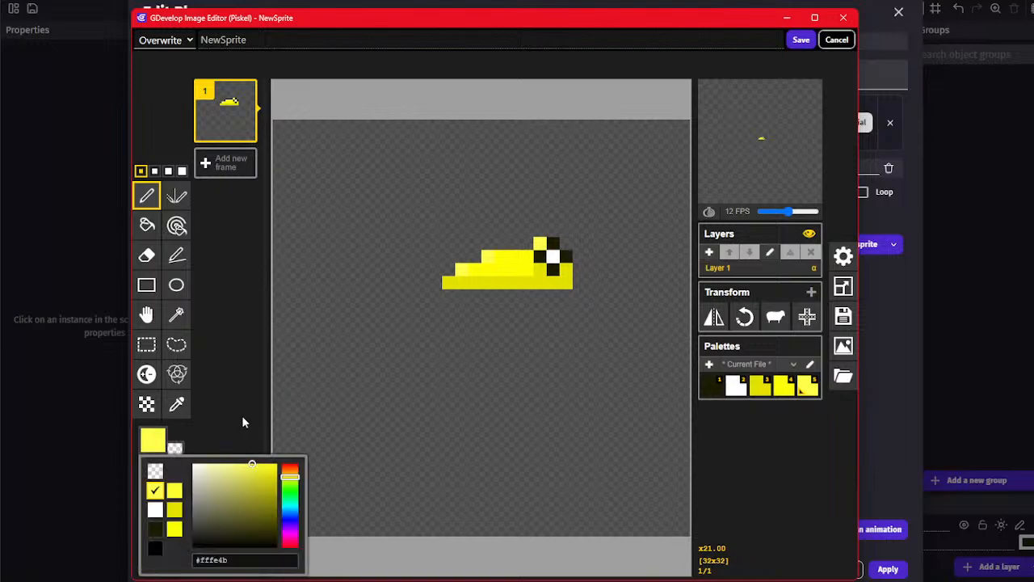
{"action": "left_click_drag", "start_coordinate": [287, 481], "coordinate": [294, 478]}
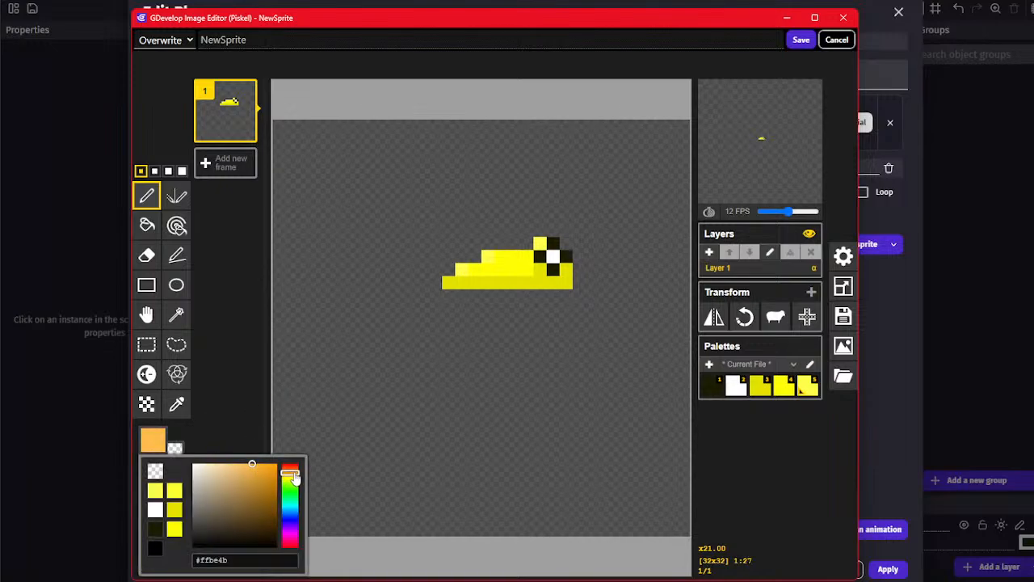
{"action": "left_click_drag", "start_coordinate": [210, 478], "coordinate": [214, 483]}
{"action": "left_click", "coordinate": [146, 200]}
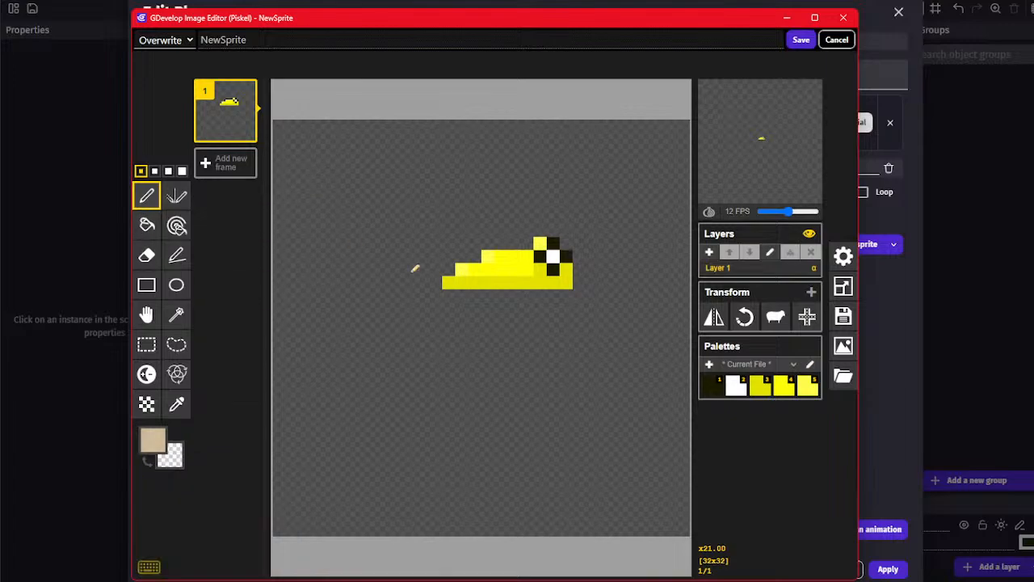
Set the pen color to pinkish tan #cfac92 and paint a face block about 7 pixels wide and 5 pixels tall under the cap
{"action": "left_click", "coordinate": [153, 440]}
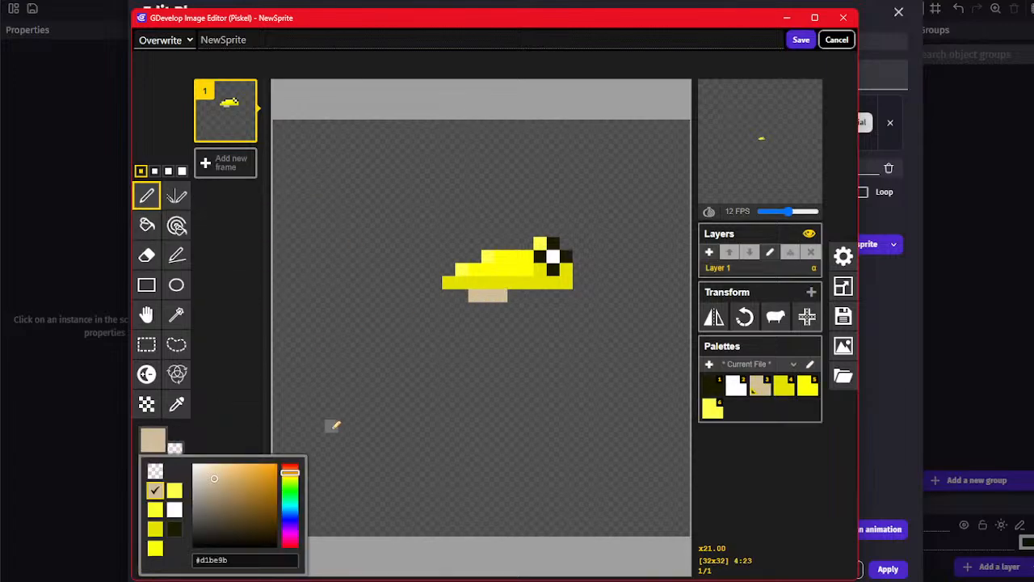
{"action": "left_click_drag", "start_coordinate": [293, 478], "coordinate": [297, 476]}
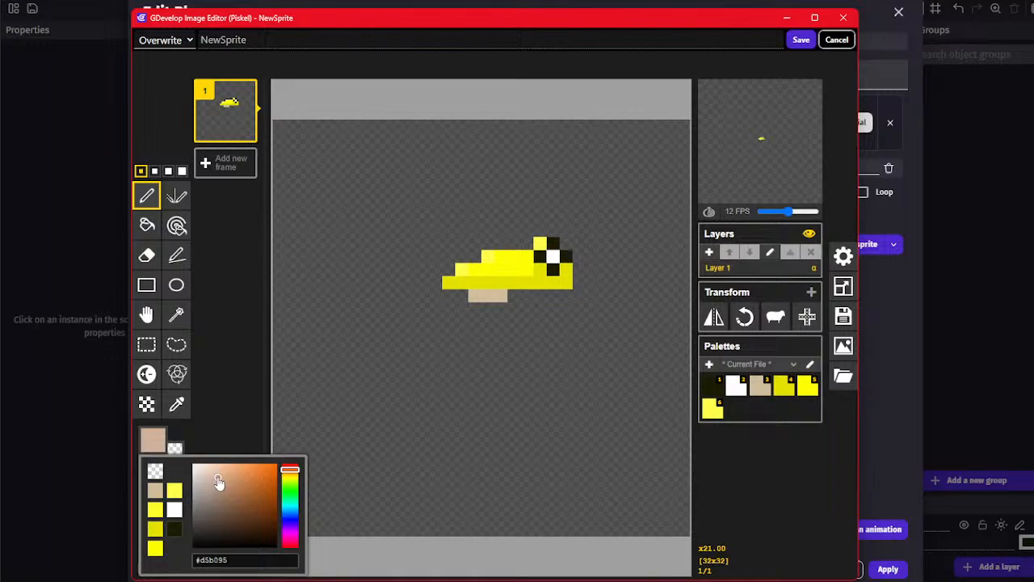
{"action": "left_click", "coordinate": [146, 202]}
{"action": "mouse_move", "coordinate": [476, 297]}
{"action": "left_mouse_down"}
{"action": "mouse_move", "coordinate": [532, 297]}
{"action": "mouse_move", "coordinate": [481, 308]}
{"action": "mouse_move", "coordinate": [522, 342]}
{"action": "left_mouse_up"}
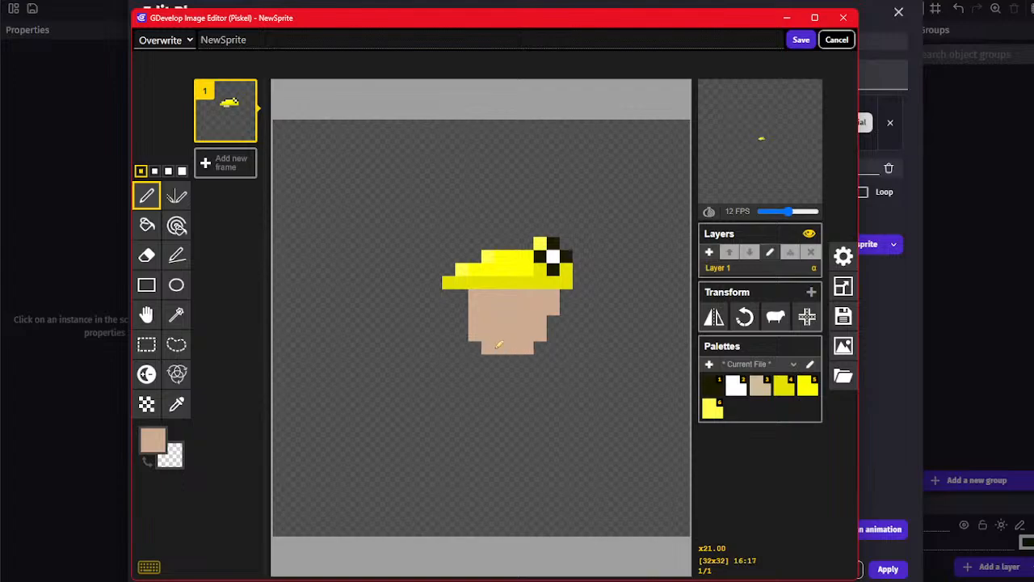
{"action": "left_click", "coordinate": [553, 345]}
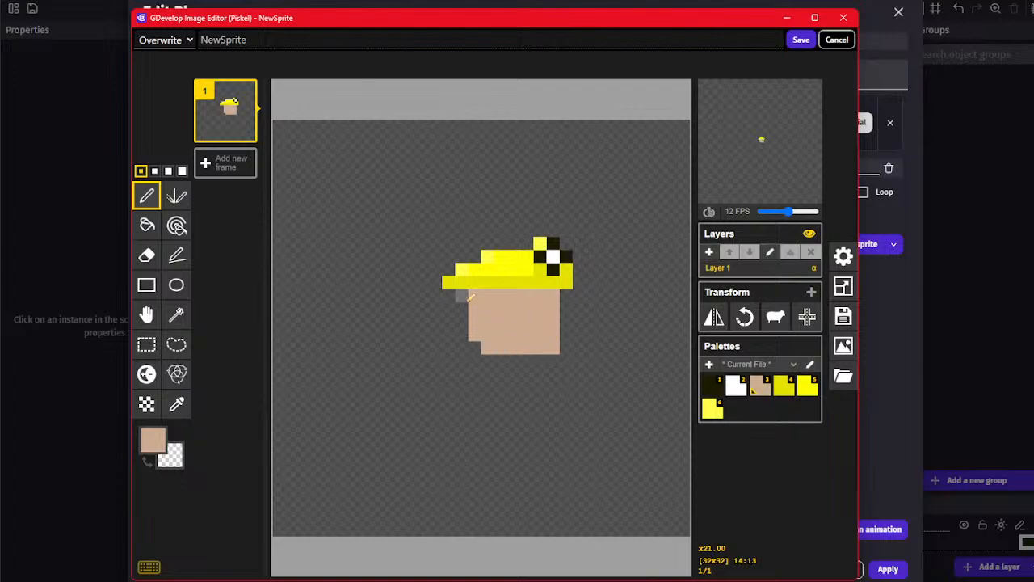
Lighten the skin color to #f1c7a8 and fill the face block with it
{"action": "left_click", "coordinate": [155, 446]}
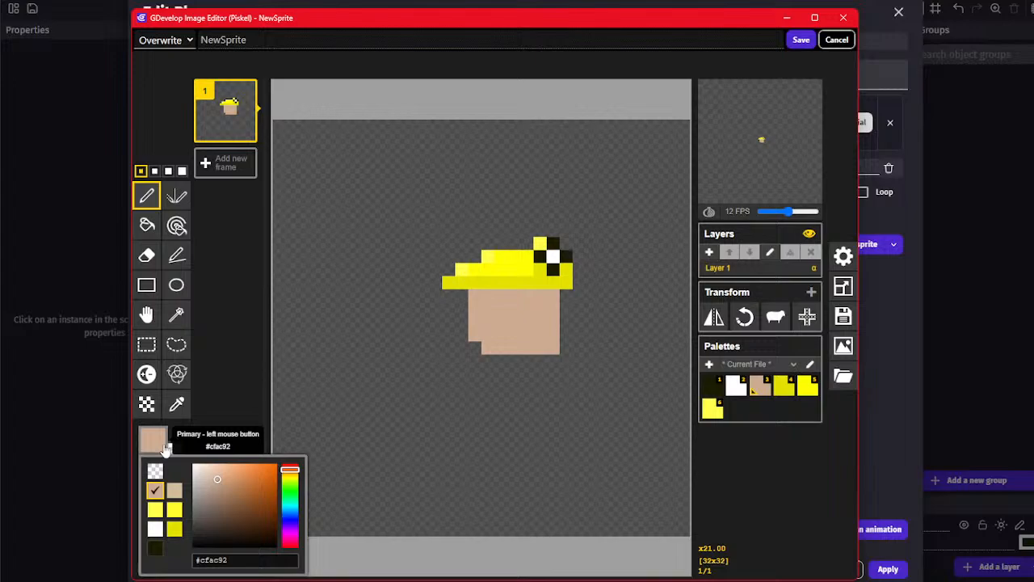
{"action": "left_click", "coordinate": [222, 476]}
{"action": "left_click", "coordinate": [146, 225]}
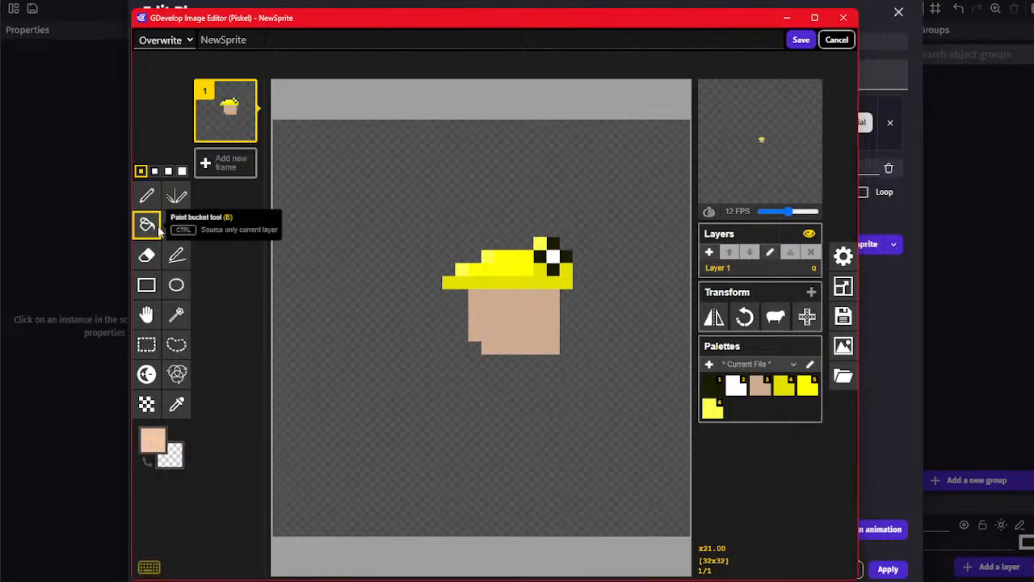
{"action": "left_click", "coordinate": [501, 303]}
Paint an ear 1 pixel wide and 2 pixels tall on the rear edge of the face in the skin color
{"action": "left_click", "coordinate": [153, 449]}
{"action": "left_click", "coordinate": [177, 404]}
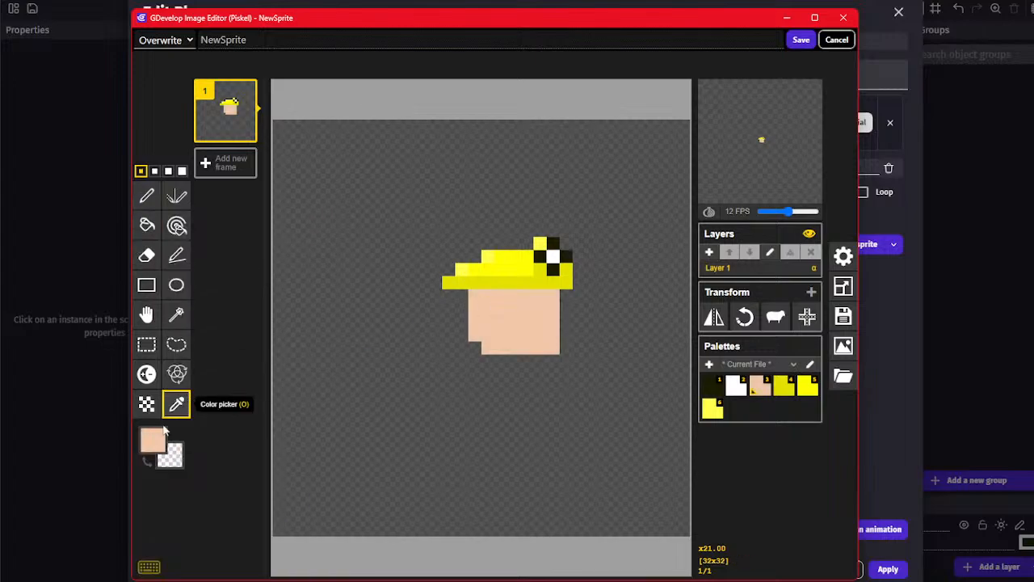
{"action": "left_click", "coordinate": [146, 196]}
{"action": "mouse_move", "coordinate": [492, 312]}
{"action": "left_mouse_down"}
{"action": "mouse_move", "coordinate": [462, 308]}
{"action": "mouse_move", "coordinate": [462, 323]}
{"action": "left_mouse_up"}
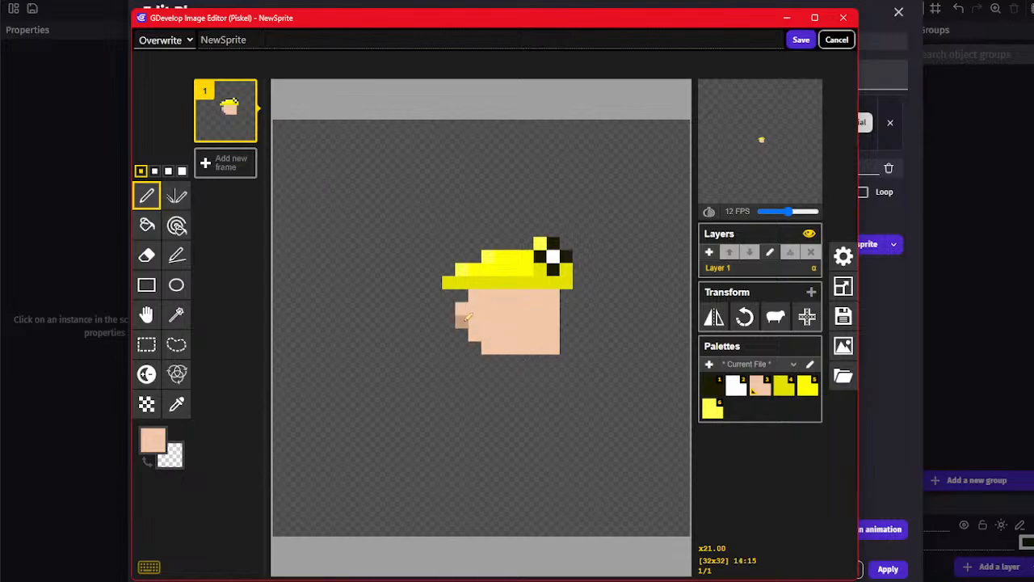
Set the pen color to black, paint two eyes 2 pixels square on the face, and touch up beside them with the sampled skin color
{"action": "left_click", "coordinate": [152, 440]}
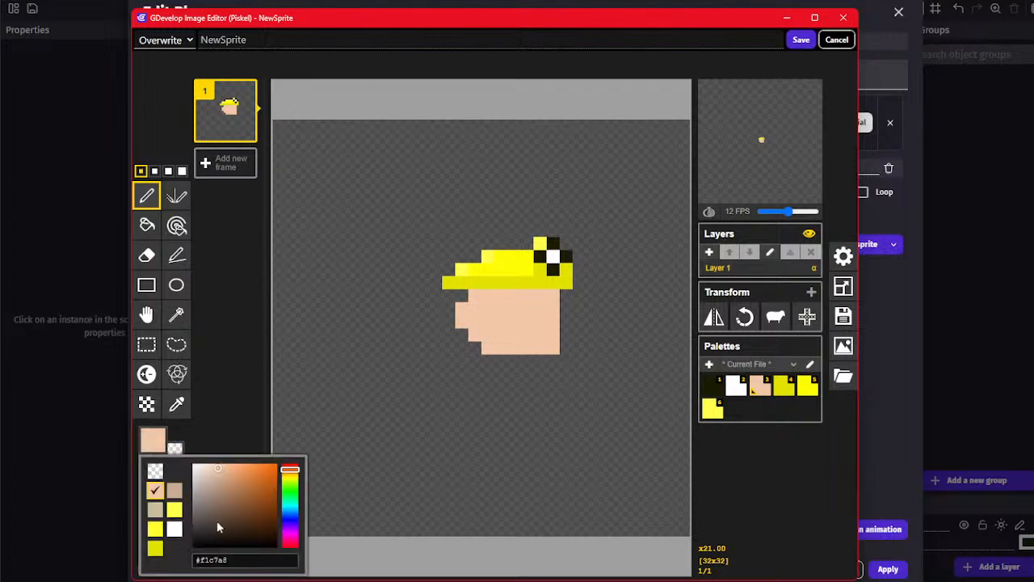
{"action": "left_click_drag", "start_coordinate": [218, 521], "coordinate": [182, 566]}
{"action": "left_click", "coordinate": [221, 404]}
{"action": "mouse_move", "coordinate": [499, 309]}
{"action": "left_mouse_down"}
{"action": "mouse_move", "coordinate": [499, 322]}
{"action": "mouse_move", "coordinate": [554, 310]}
{"action": "mouse_move", "coordinate": [552, 323]}
{"action": "mouse_move", "coordinate": [515, 307]}
{"action": "mouse_move", "coordinate": [488, 324]}
{"action": "left_mouse_up"}
{"action": "left_click", "coordinate": [176, 403]}
{"action": "left_click", "coordinate": [489, 349]}
{"action": "left_click", "coordinate": [147, 195]}
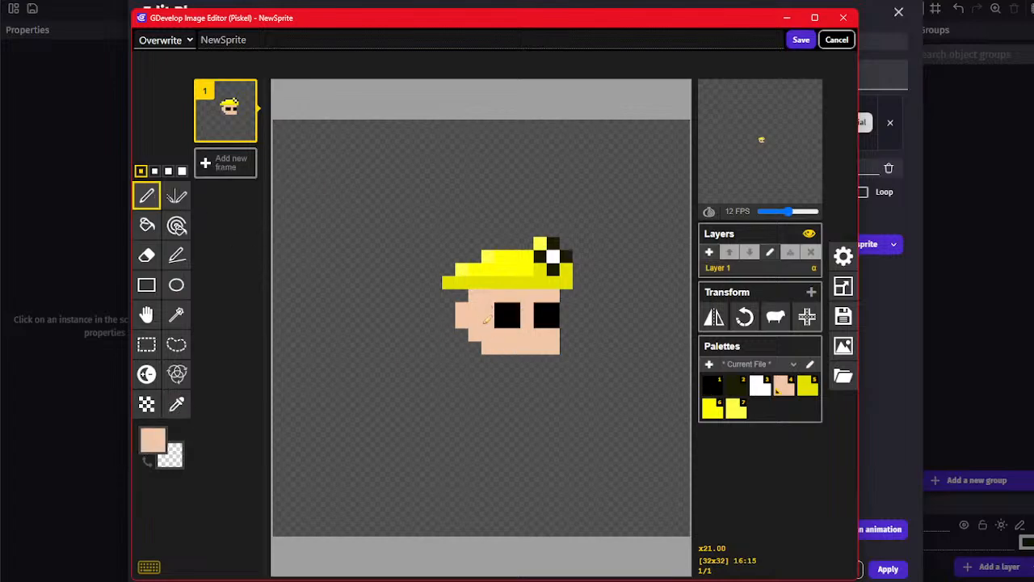
Select the rear part of the cap and shift it one pixel inward over the ear
{"action": "left_click", "coordinate": [176, 404]}
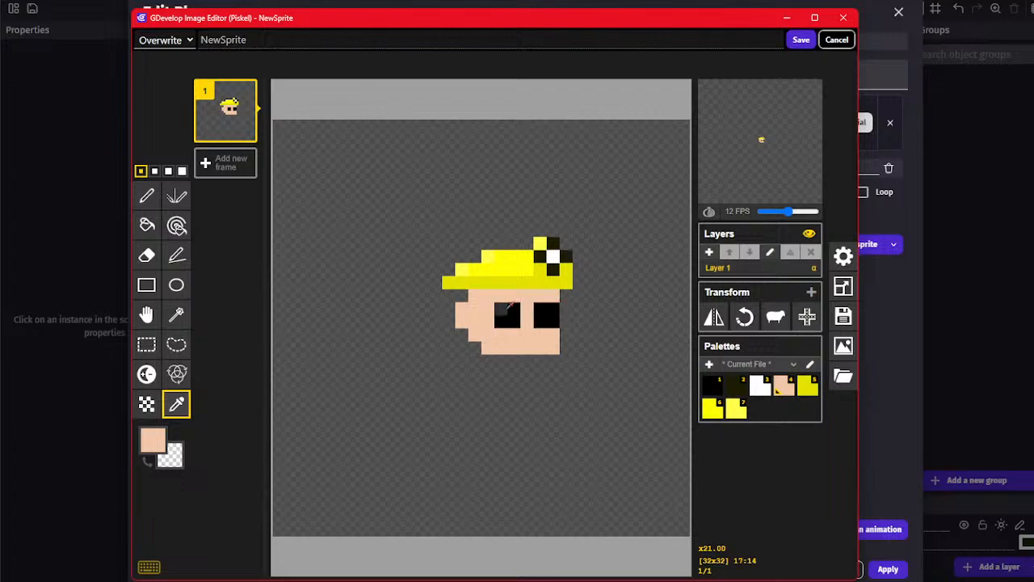
{"action": "left_click", "coordinate": [146, 345]}
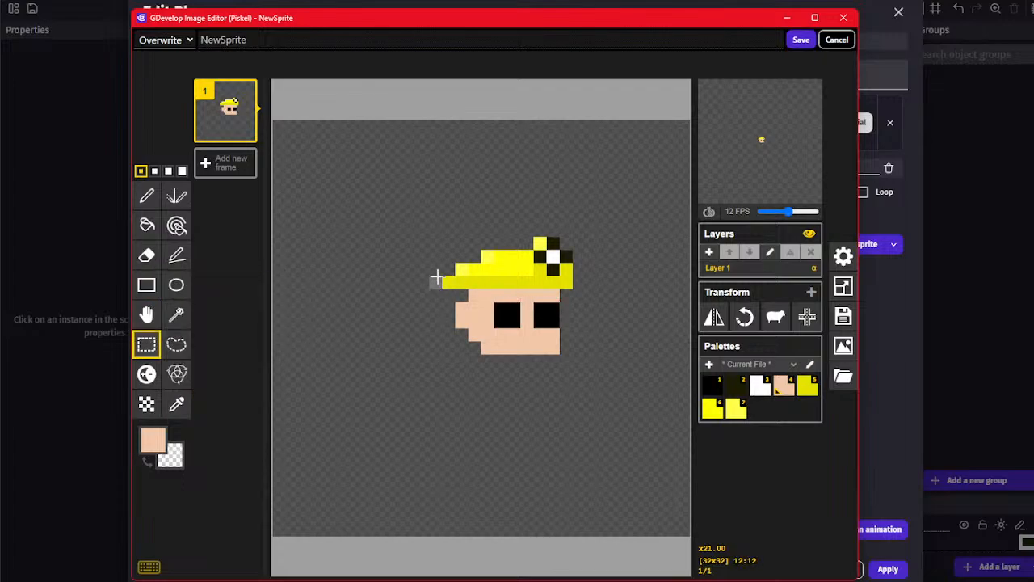
{"action": "left_click_drag", "start_coordinate": [434, 275], "coordinate": [465, 281]}
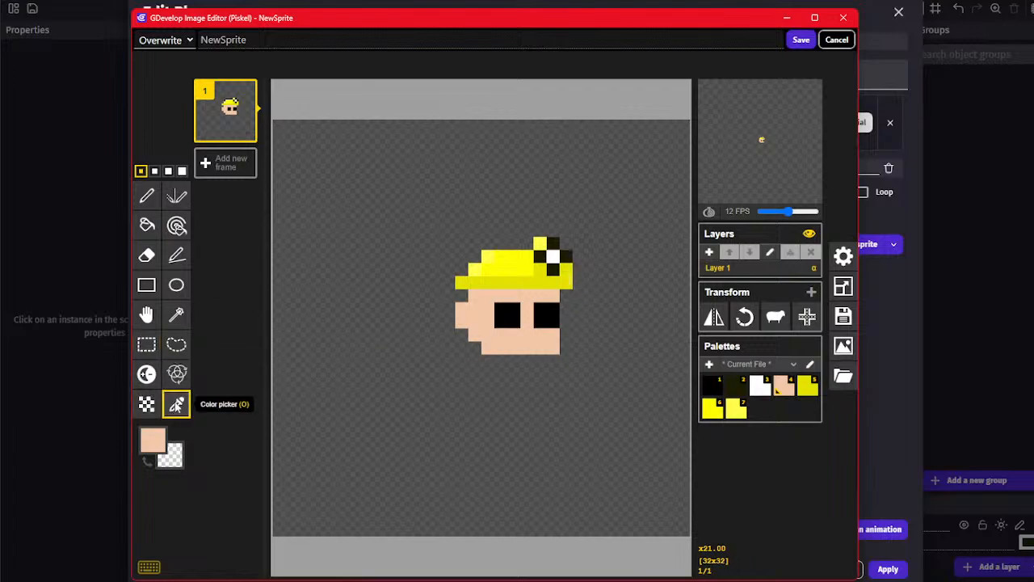
Darken the skin color to #e0b89b and paint shading pixels along the lower rear edge of the face
{"action": "left_click", "coordinate": [176, 404]}
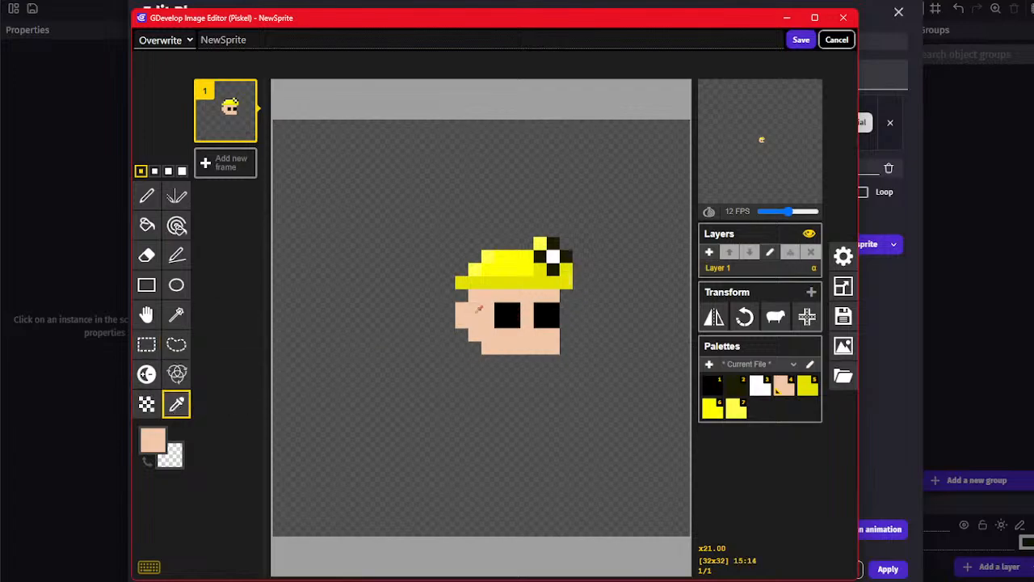
{"action": "left_click", "coordinate": [155, 440]}
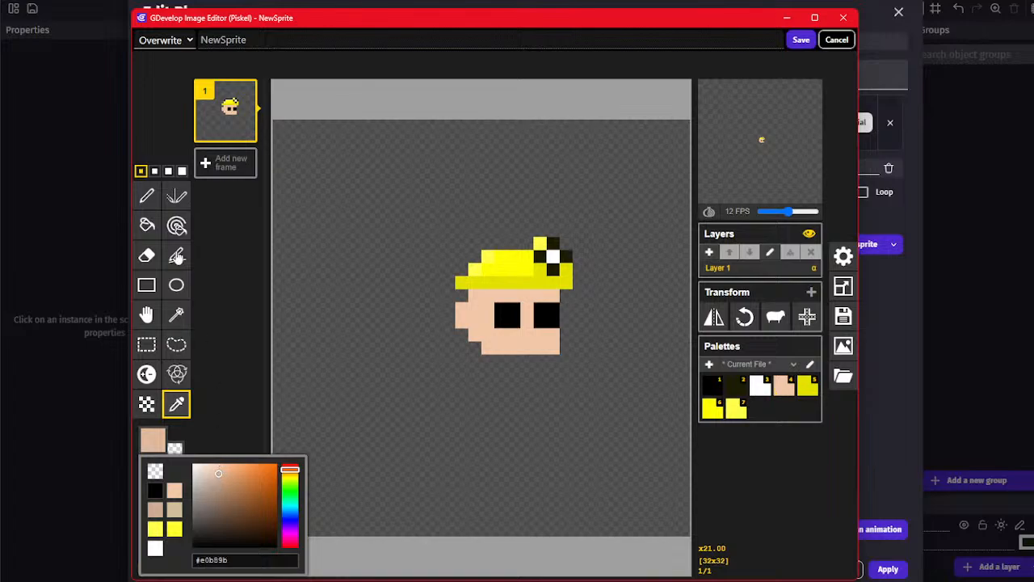
{"action": "left_click", "coordinate": [148, 195]}
{"action": "left_click", "coordinate": [475, 335]}
{"action": "left_click", "coordinate": [488, 347]}
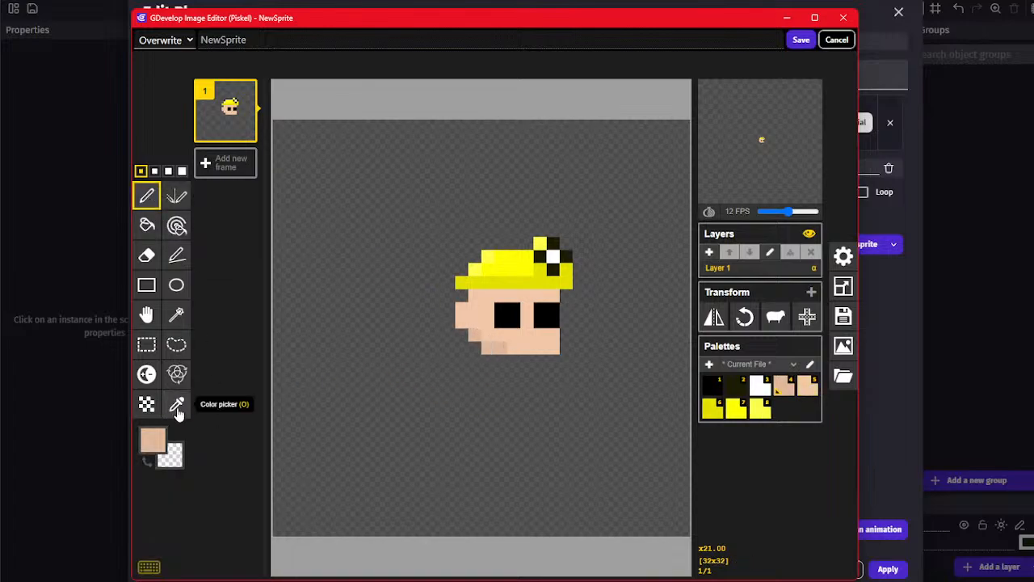
Center the sprite on the canvas
{"action": "scroll", "coordinate": [574, 322], "scroll_direction": "down", "scroll_amount": 1}
{"action": "scroll", "coordinate": [574, 323], "scroll_direction": "up", "scroll_amount": 1}
{"action": "left_click", "coordinate": [807, 316]}
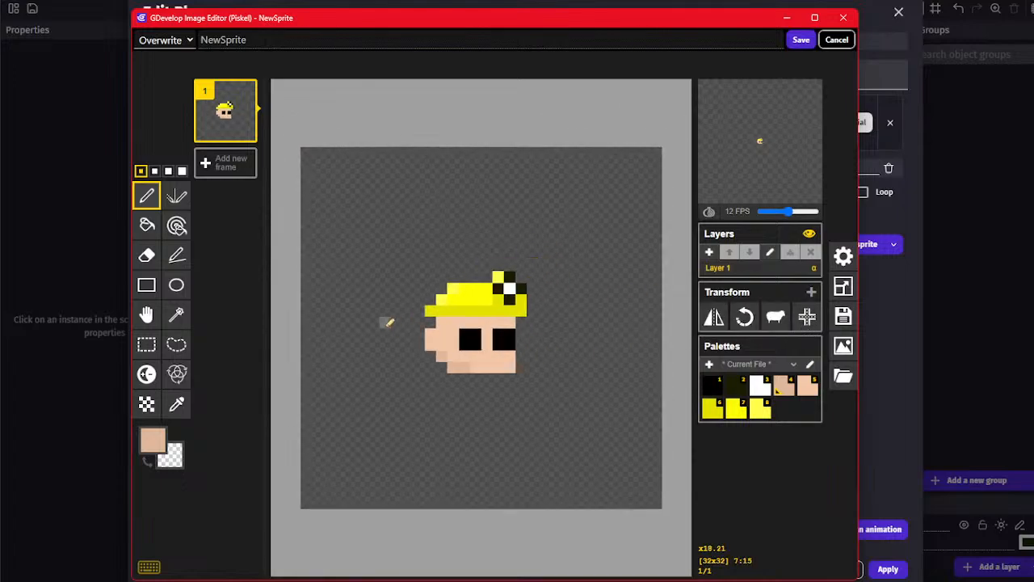
Set the pen color to dark blue #324688 and paint a body about 6 pixels wide and 7 pixels tall with a gap for the neck
{"action": "left_click", "coordinate": [177, 404]}
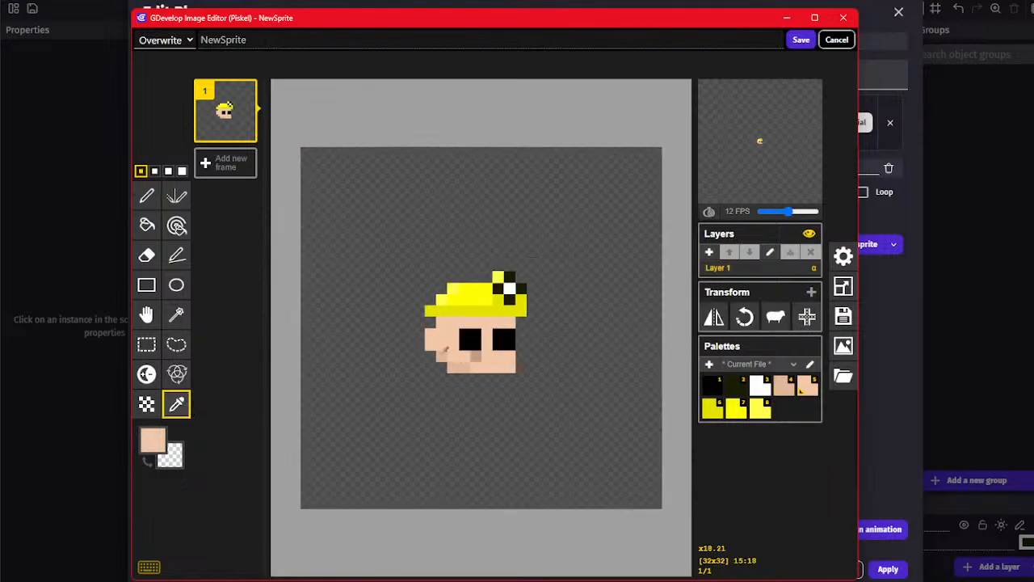
{"action": "left_click", "coordinate": [152, 439]}
{"action": "left_click", "coordinate": [293, 517]}
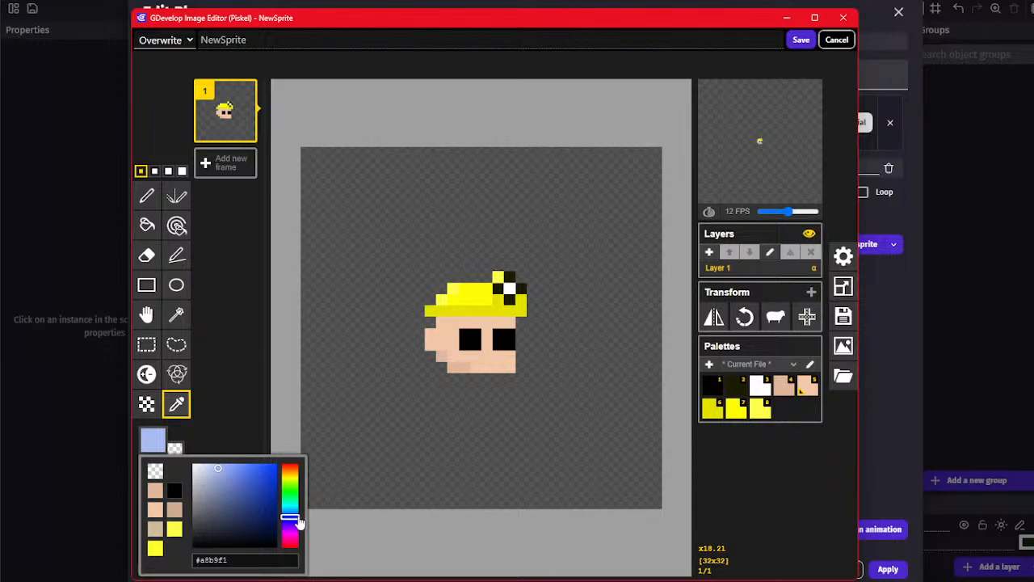
{"action": "mouse_move", "coordinate": [247, 504]}
{"action": "left_mouse_down"}
{"action": "mouse_move", "coordinate": [240, 496]}
{"action": "mouse_move", "coordinate": [242, 507]}
{"action": "left_mouse_up"}
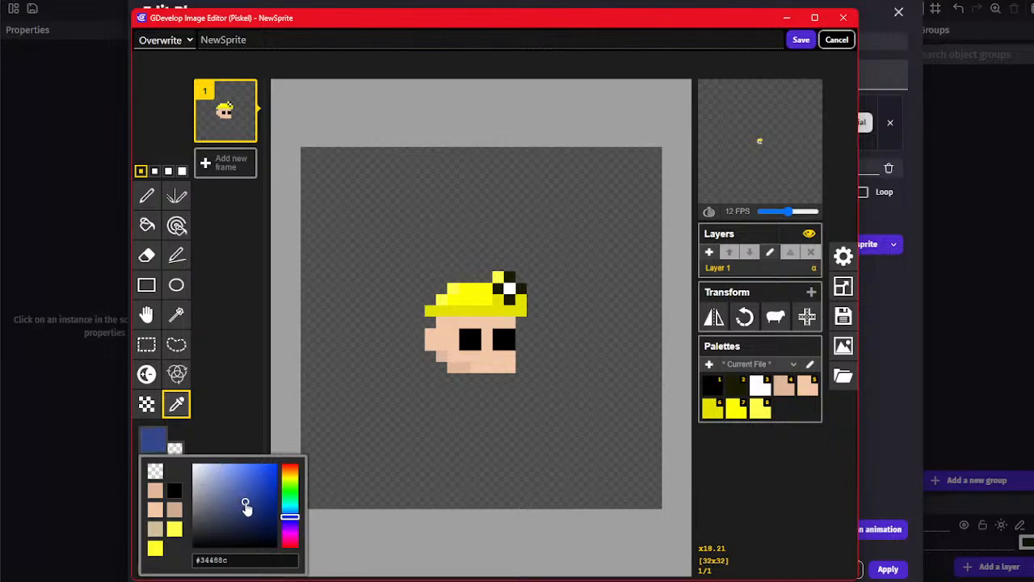
{"action": "left_click", "coordinate": [146, 196]}
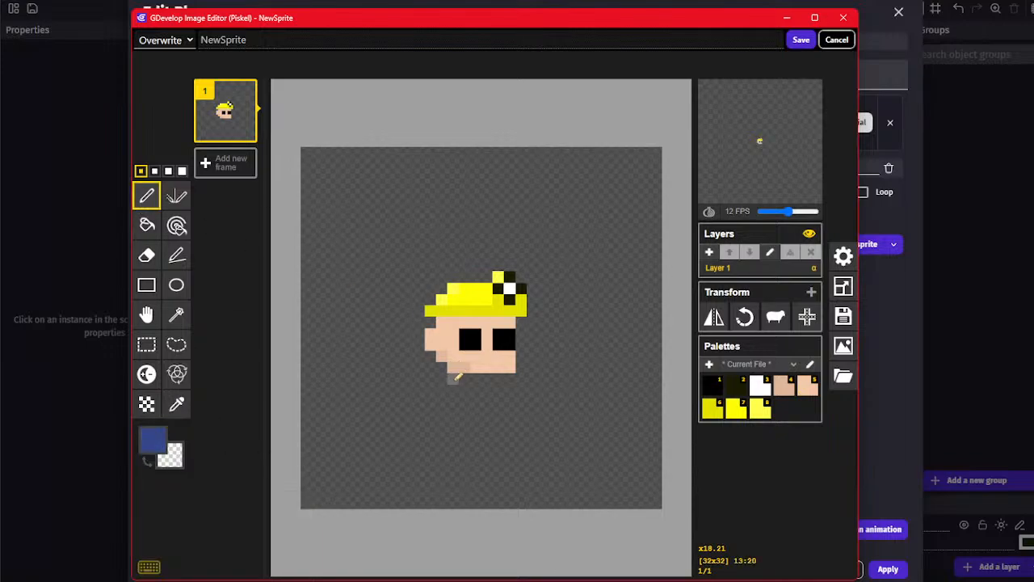
{"action": "left_click_drag", "start_coordinate": [454, 376], "coordinate": [454, 389]}
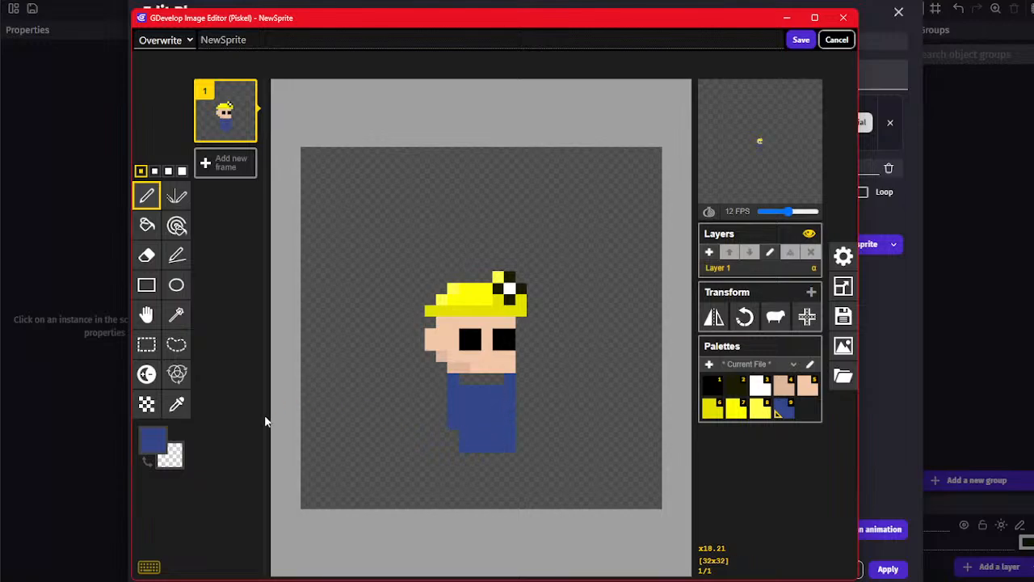
Sample the face's shading tone, darken it slightly, and paint a neck 2 pixels wide in the gap below the chin
{"action": "left_click", "coordinate": [154, 438]}
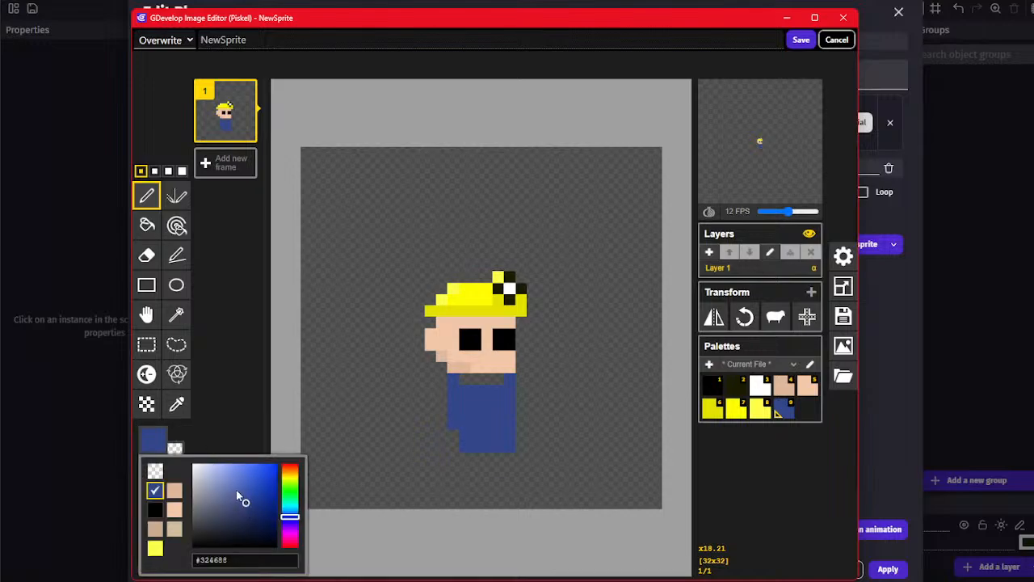
{"action": "left_click", "coordinate": [176, 403]}
{"action": "left_click", "coordinate": [440, 359]}
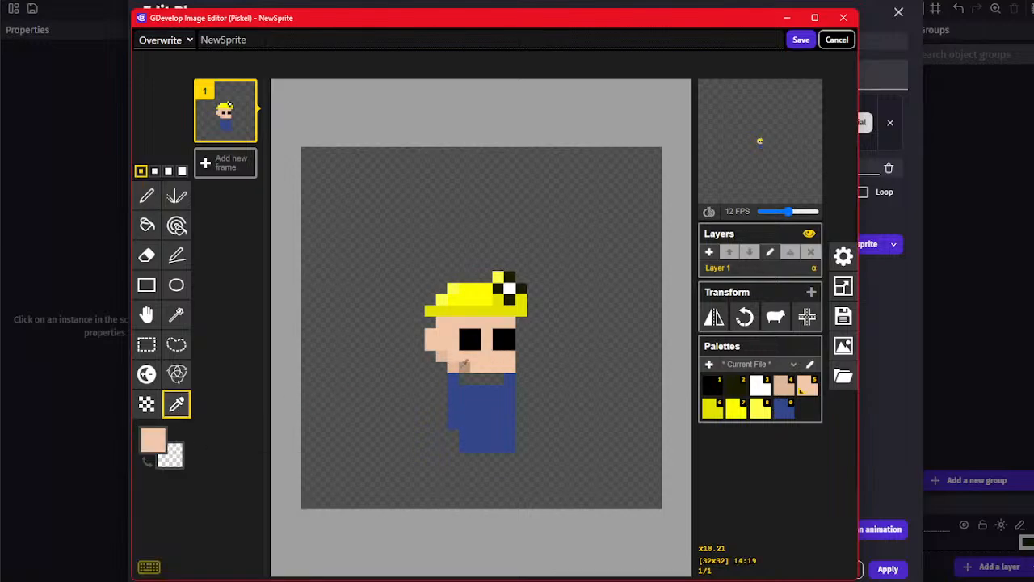
{"action": "left_click", "coordinate": [464, 365]}
{"action": "left_click", "coordinate": [153, 438]}
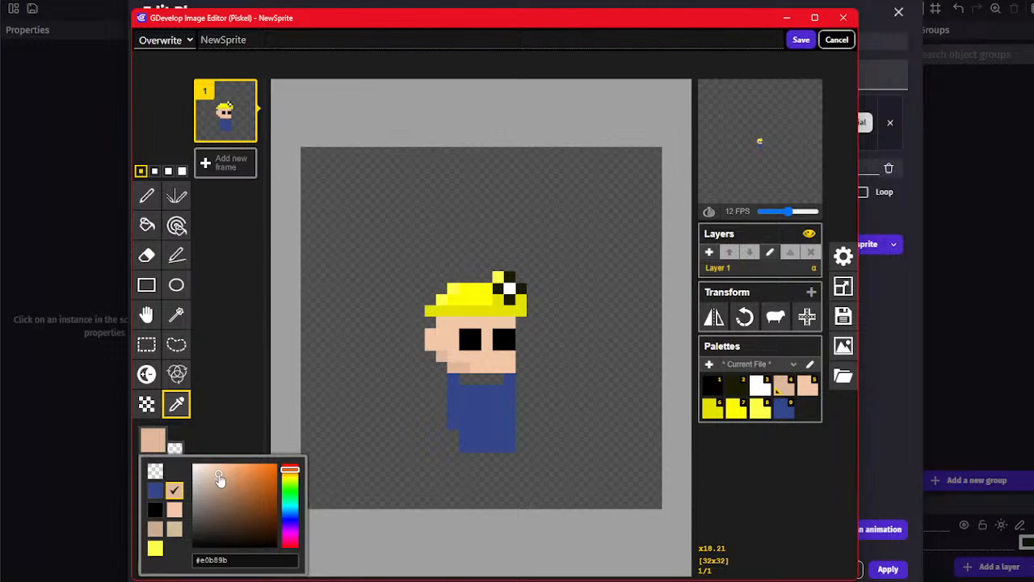
{"action": "left_click", "coordinate": [146, 195]}
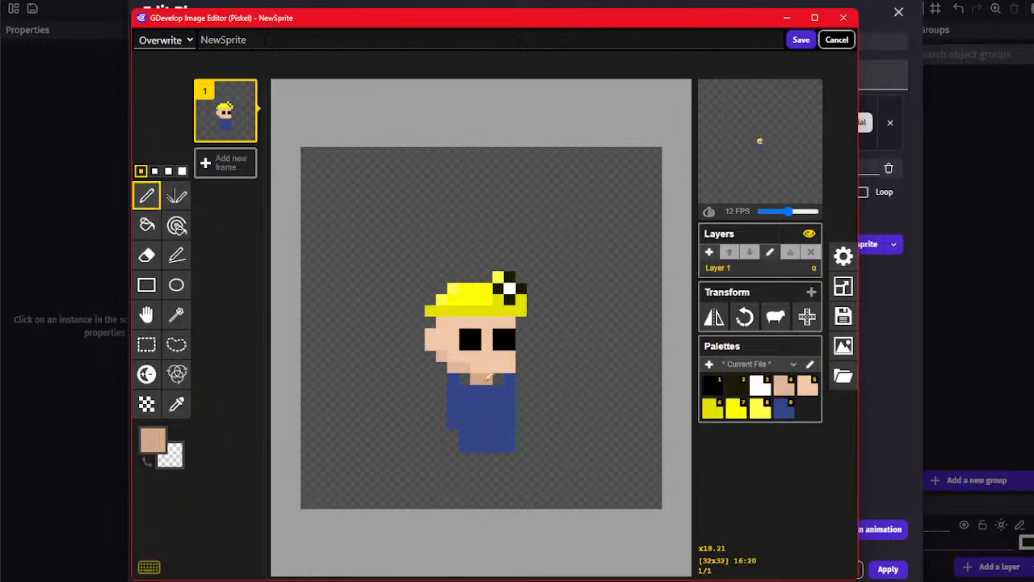
{"action": "left_click", "coordinate": [487, 376]}
Sample the body's blue and paint the empty pixels on both sides of the neck
{"action": "left_click", "coordinate": [177, 404]}
{"action": "left_click", "coordinate": [482, 412]}
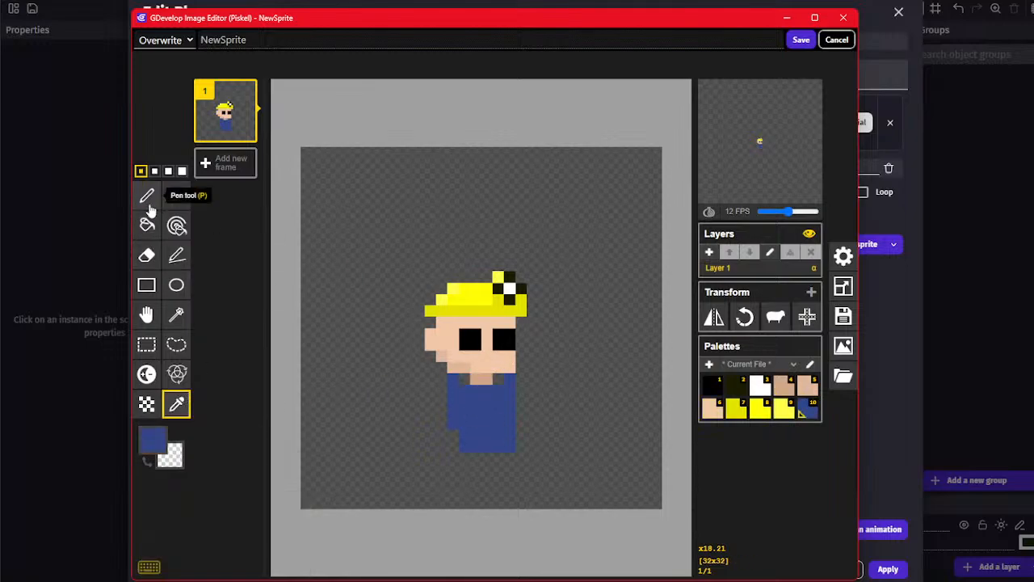
{"action": "left_click", "coordinate": [146, 196]}
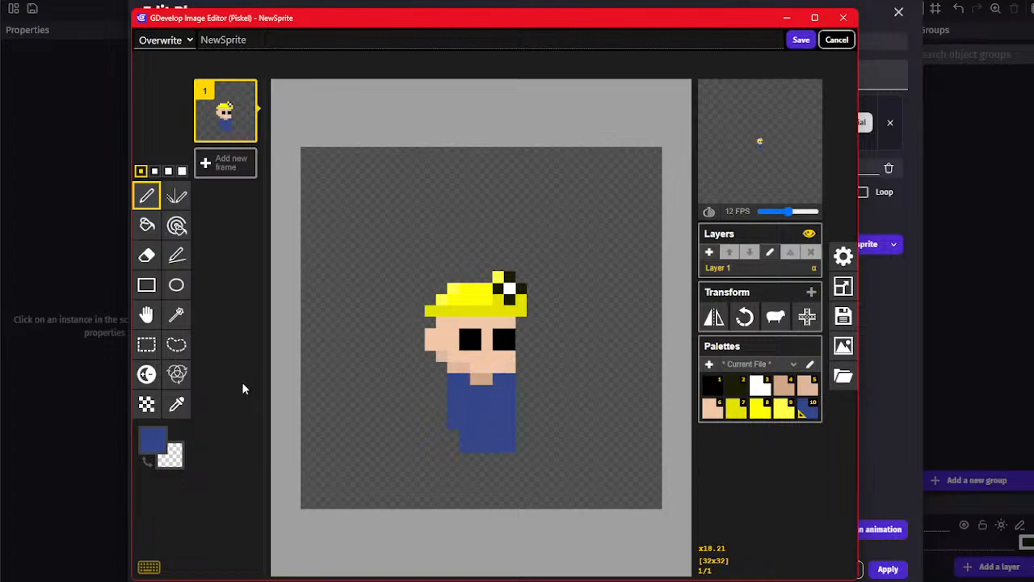
Set the pen color to gray #96989e and paint one pixel at each outer edge of the body's second row
{"action": "left_click", "coordinate": [177, 405]}
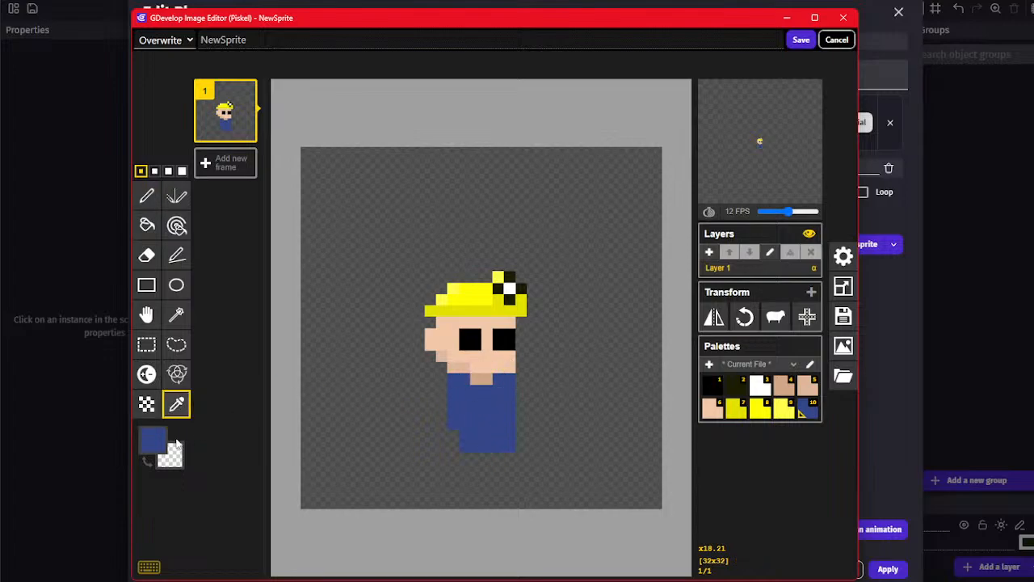
{"action": "left_click", "coordinate": [170, 440]}
{"action": "left_click_drag", "start_coordinate": [223, 498], "coordinate": [201, 499]}
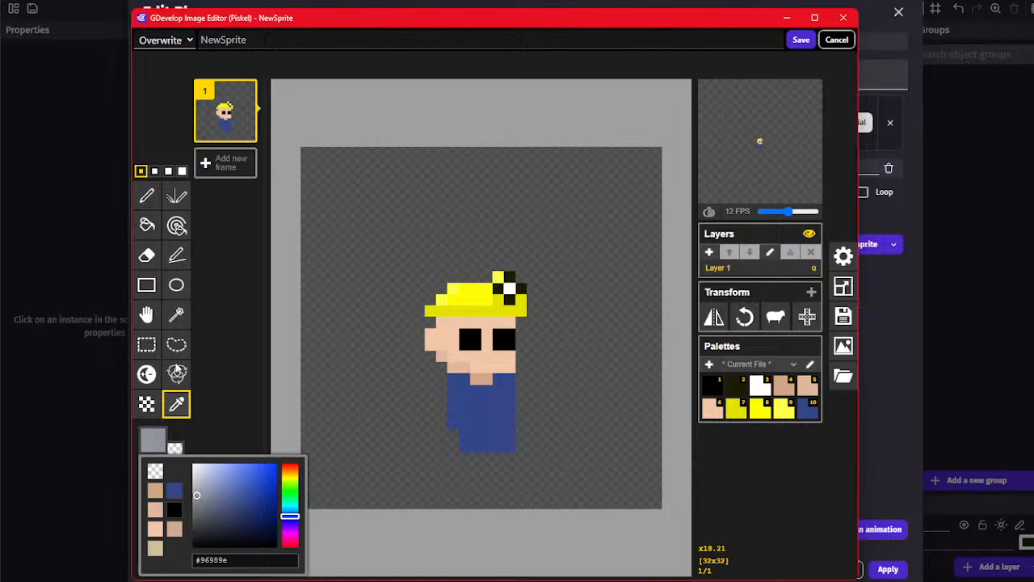
{"action": "left_click", "coordinate": [146, 195]}
{"action": "left_click", "coordinate": [453, 390]}
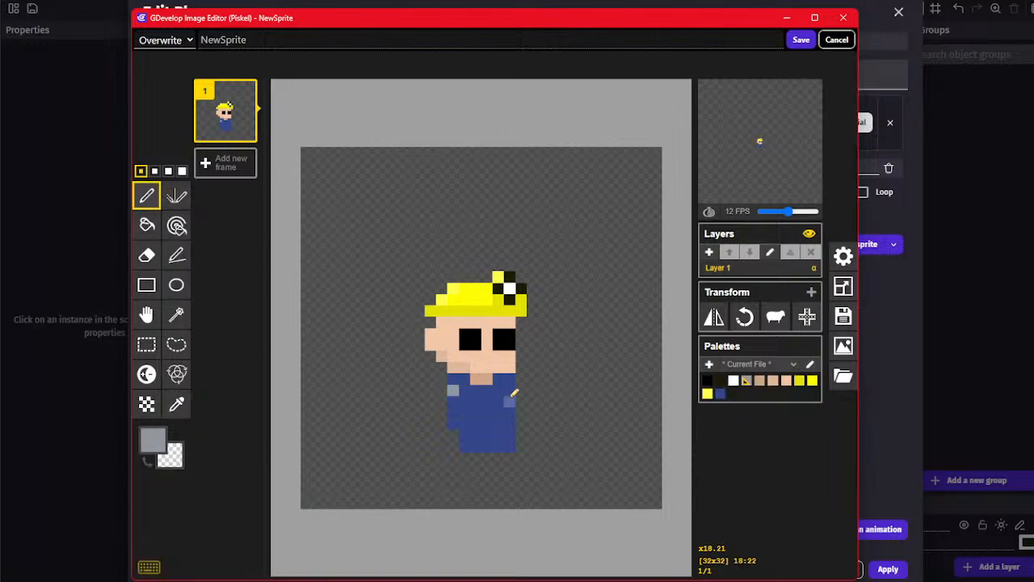
Sample the gray and widen each gray mark inward to 2 pixels
{"action": "left_click", "coordinate": [176, 404]}
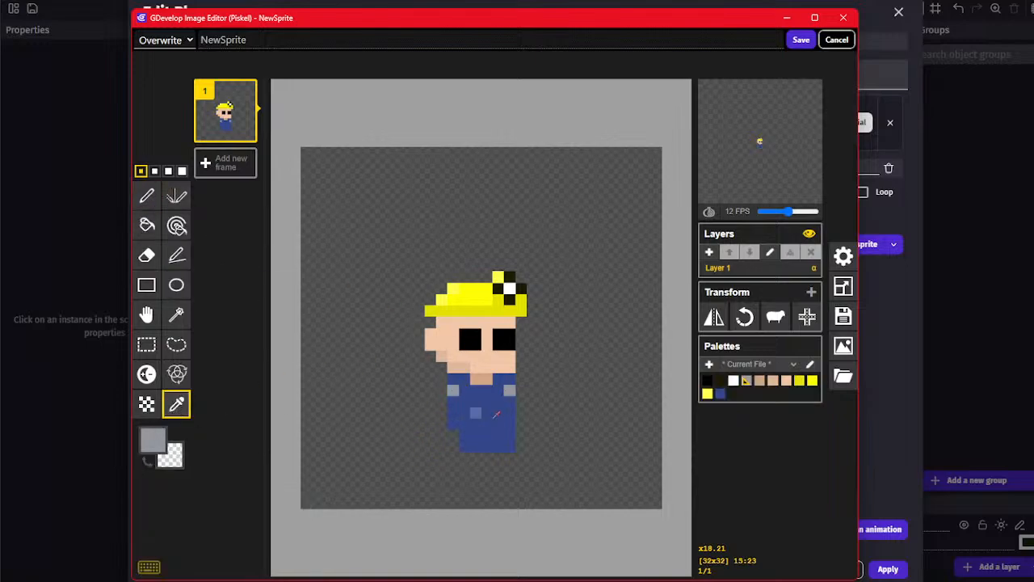
{"action": "left_click", "coordinate": [475, 412]}
{"action": "left_click", "coordinate": [453, 390]}
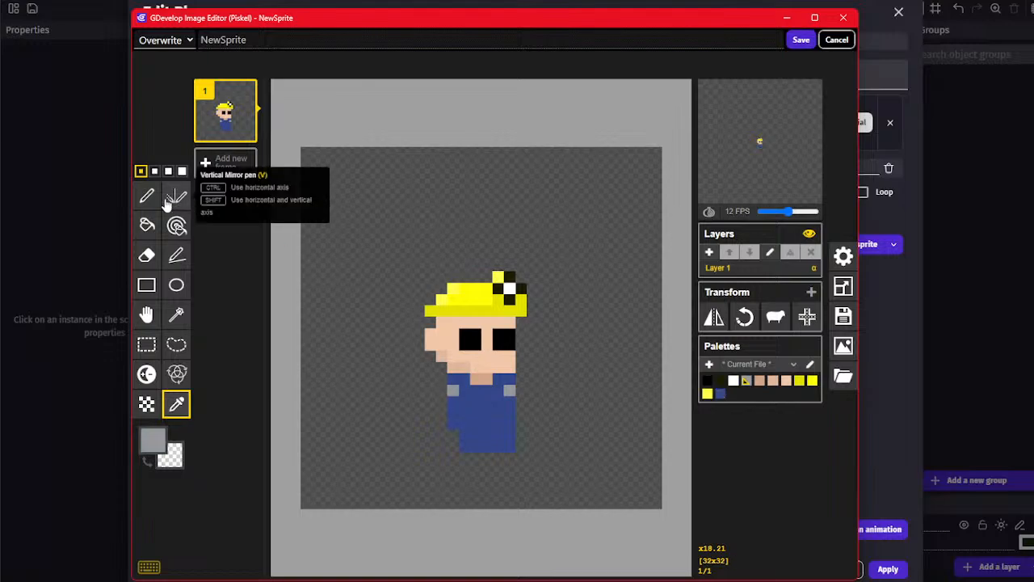
{"action": "left_click", "coordinate": [146, 196]}
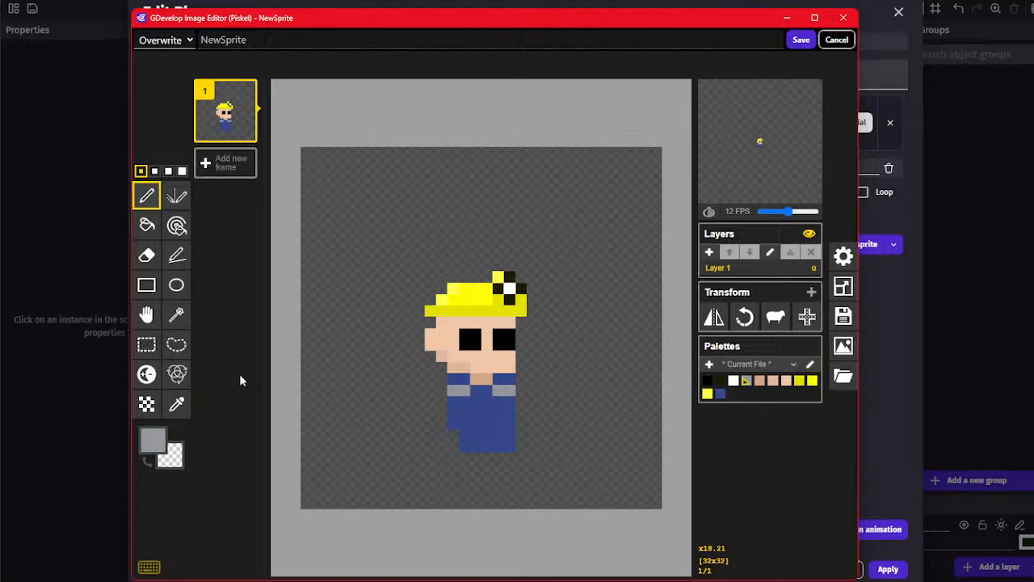
Sample the body's blue and paint over the outer gray pixel on each side, keeping only the inner two
{"action": "left_click", "coordinate": [176, 404]}
{"action": "left_click", "coordinate": [509, 412]}
{"action": "left_click", "coordinate": [147, 195]}
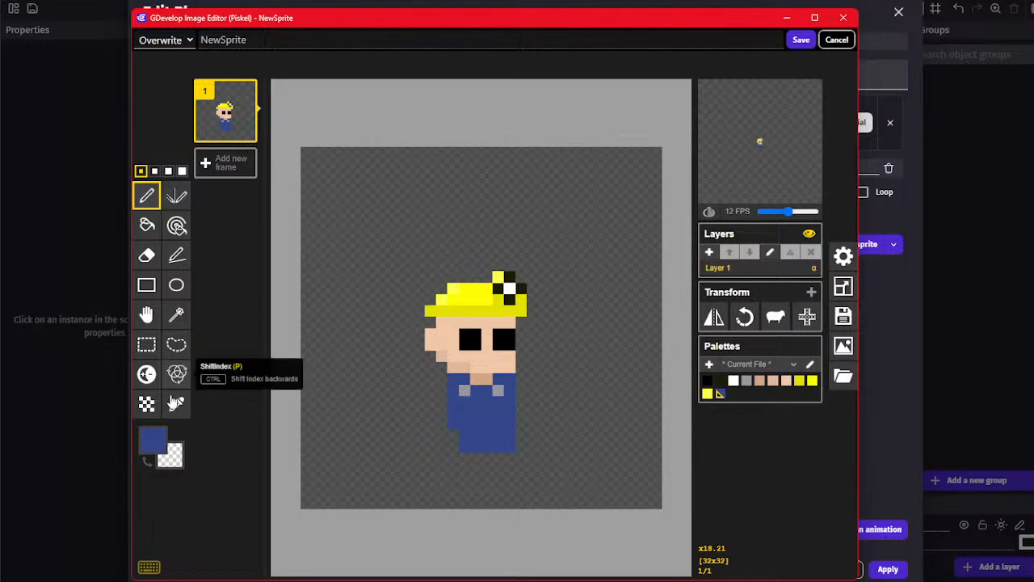
Brighten the blue to #2e4cad and fill the body with it
{"action": "left_click", "coordinate": [176, 404]}
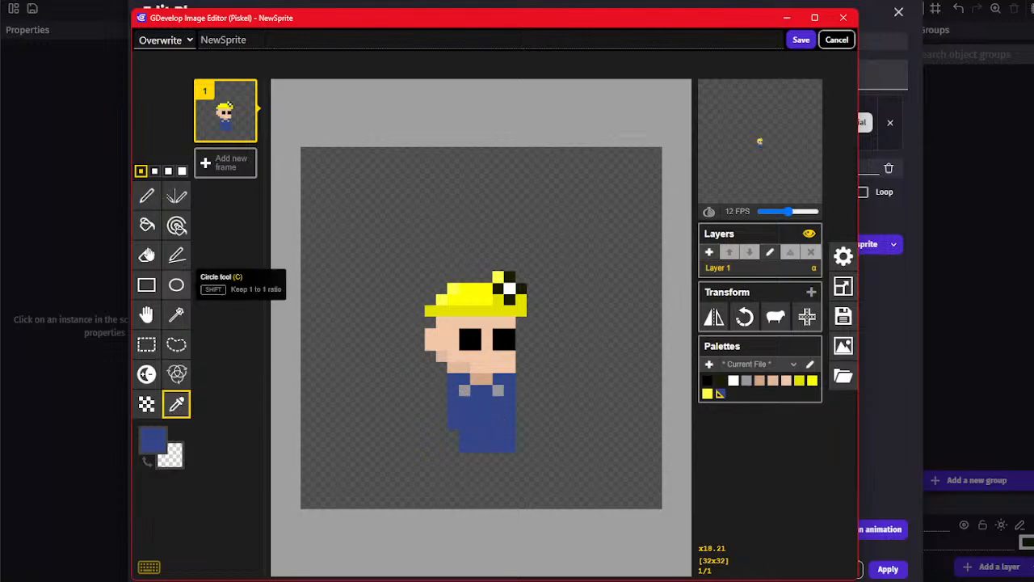
{"action": "left_click", "coordinate": [153, 439]}
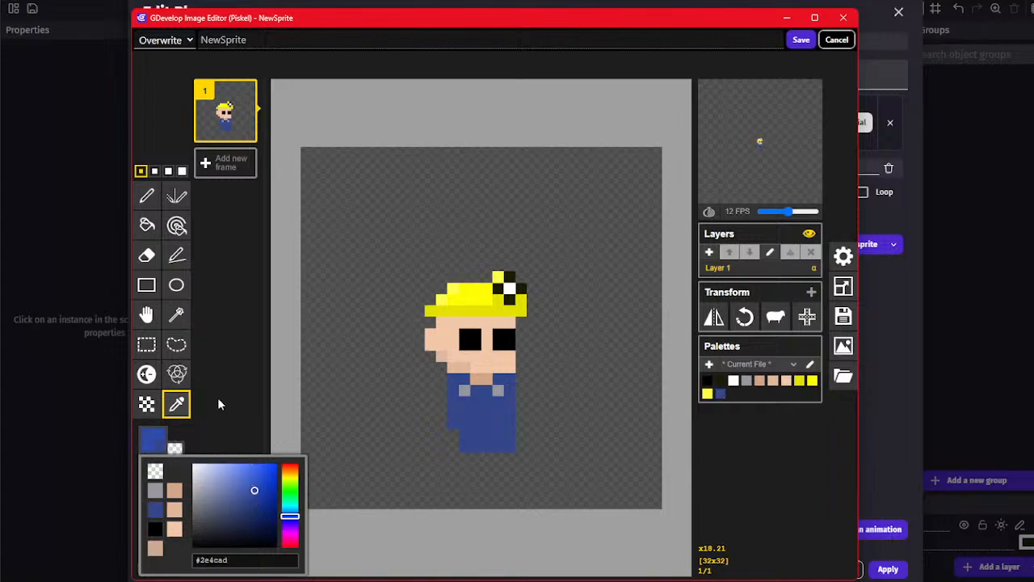
{"action": "left_click", "coordinate": [146, 224]}
Set the fill color to a deeper, more saturated blue and refill the body with it
{"action": "left_click", "coordinate": [179, 442]}
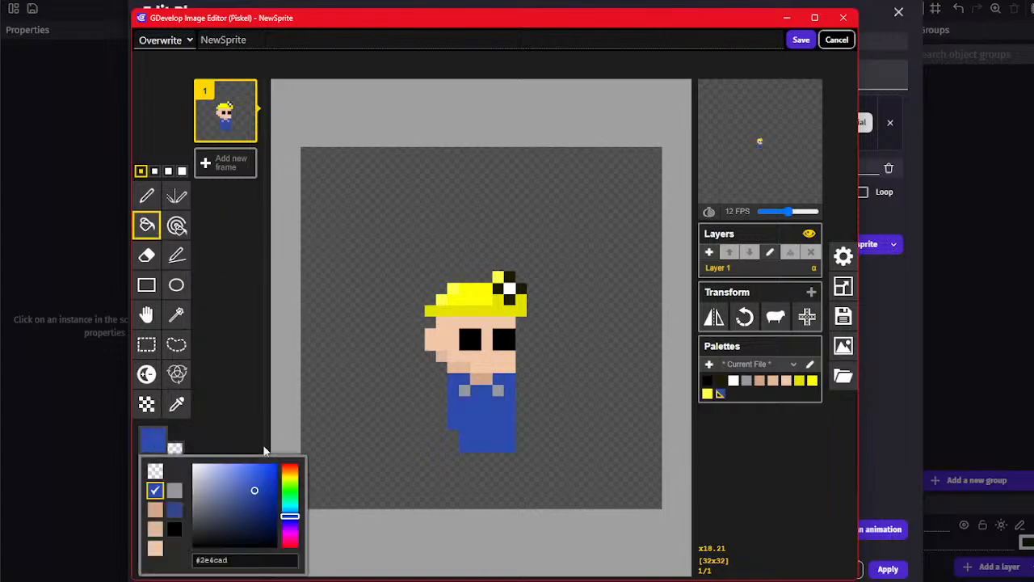
{"action": "left_click_drag", "start_coordinate": [256, 491], "coordinate": [264, 495]}
{"action": "left_click", "coordinate": [465, 446]}
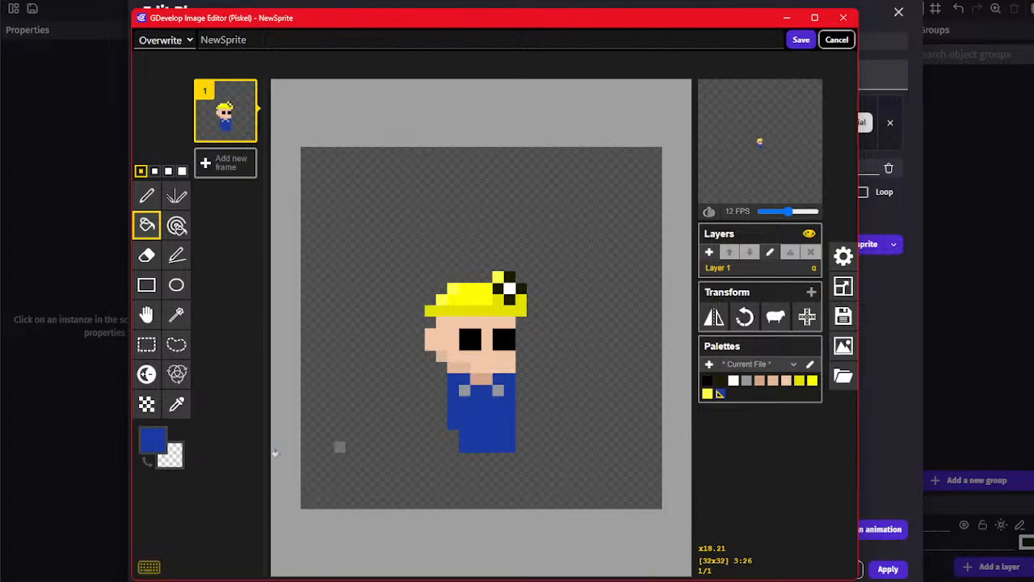
Set the pen color to the darker blue #2a3f82 and paint over both gray marks on the chest
{"action": "left_click", "coordinate": [156, 457]}
{"action": "left_click_drag", "start_coordinate": [264, 495], "coordinate": [243, 509]}
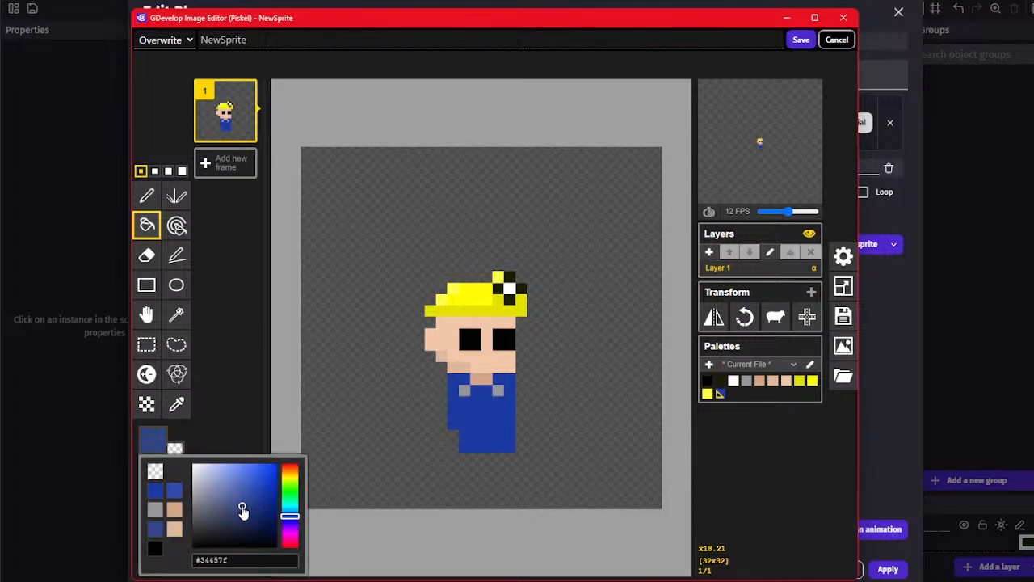
{"action": "left_click", "coordinate": [146, 195]}
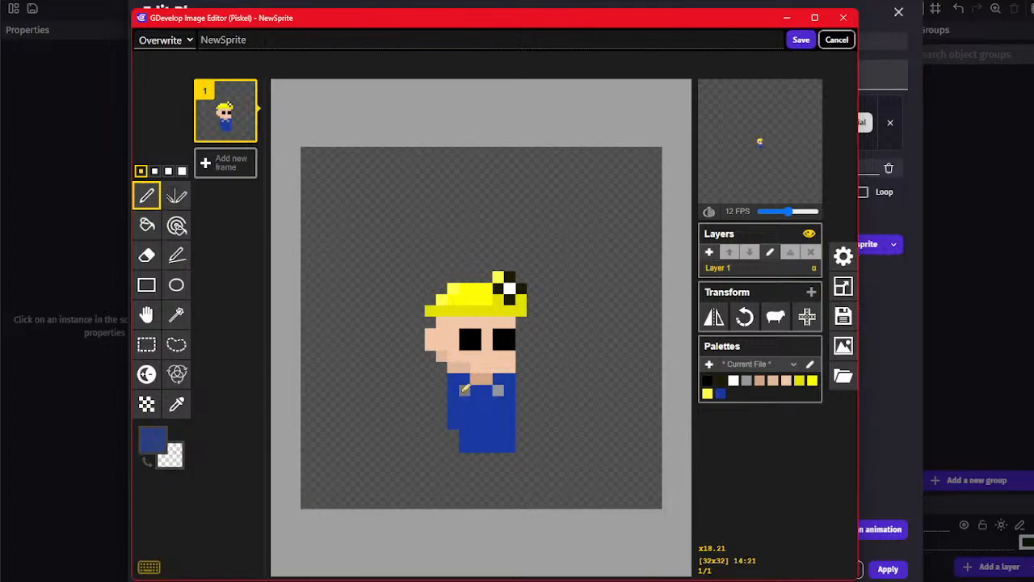
{"action": "left_click_drag", "start_coordinate": [464, 390], "coordinate": [475, 386]}
Choose a slightly bluish gray and repaint the two single-pixel marks on the chest
{"action": "left_click", "coordinate": [154, 440]}
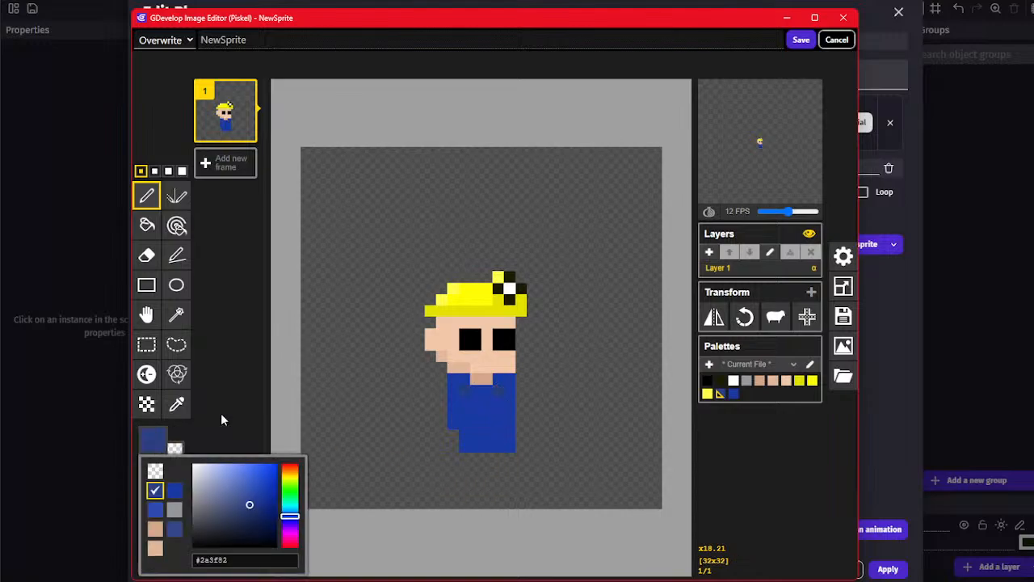
{"action": "left_click_drag", "start_coordinate": [212, 483], "coordinate": [206, 500]}
{"action": "left_click", "coordinate": [465, 390]}
{"action": "left_click", "coordinate": [497, 390]}
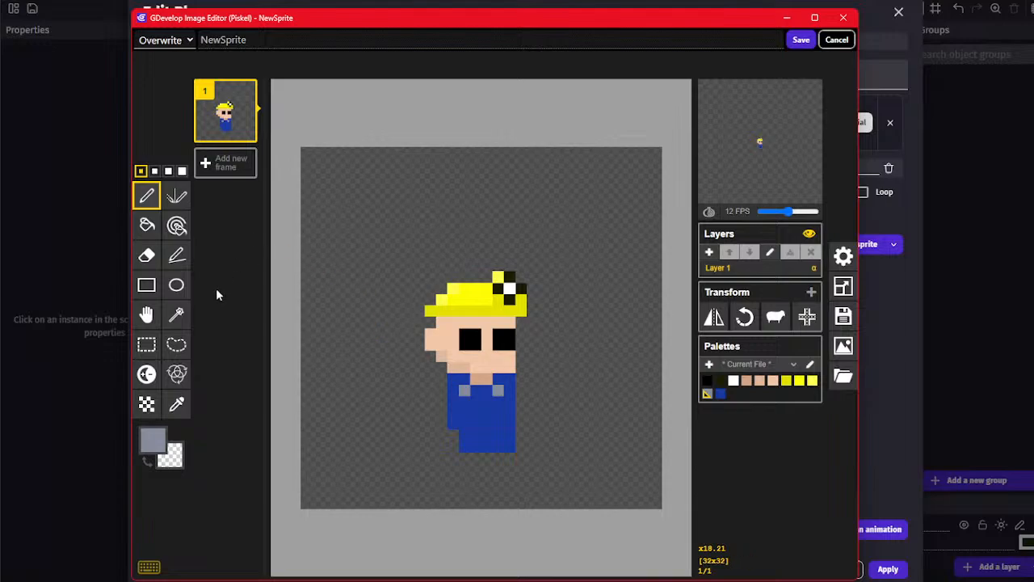
Set the pen color to brown #533222 and draw the trousers with two 2-pixel-wide legs reaching the canvas's lower edge
{"action": "left_click", "coordinate": [153, 440]}
{"action": "left_click", "coordinate": [290, 469]}
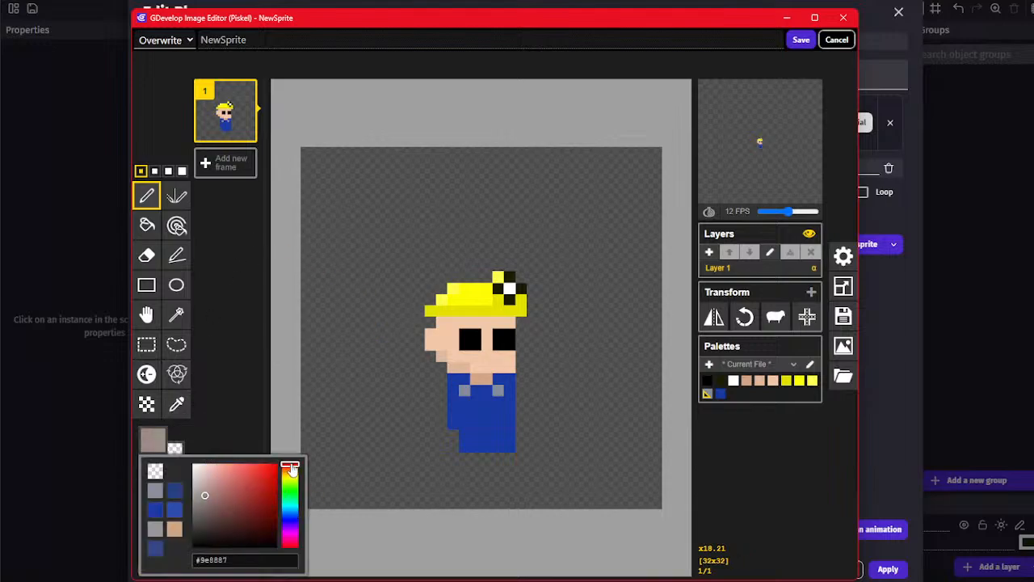
{"action": "left_click_drag", "start_coordinate": [291, 474], "coordinate": [291, 467]}
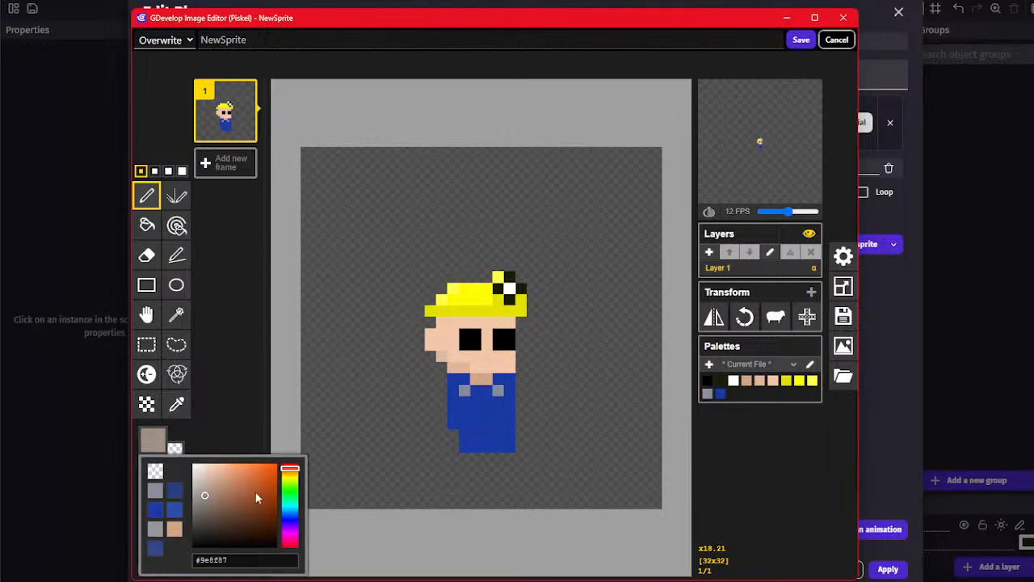
{"action": "left_click_drag", "start_coordinate": [235, 509], "coordinate": [232, 520]}
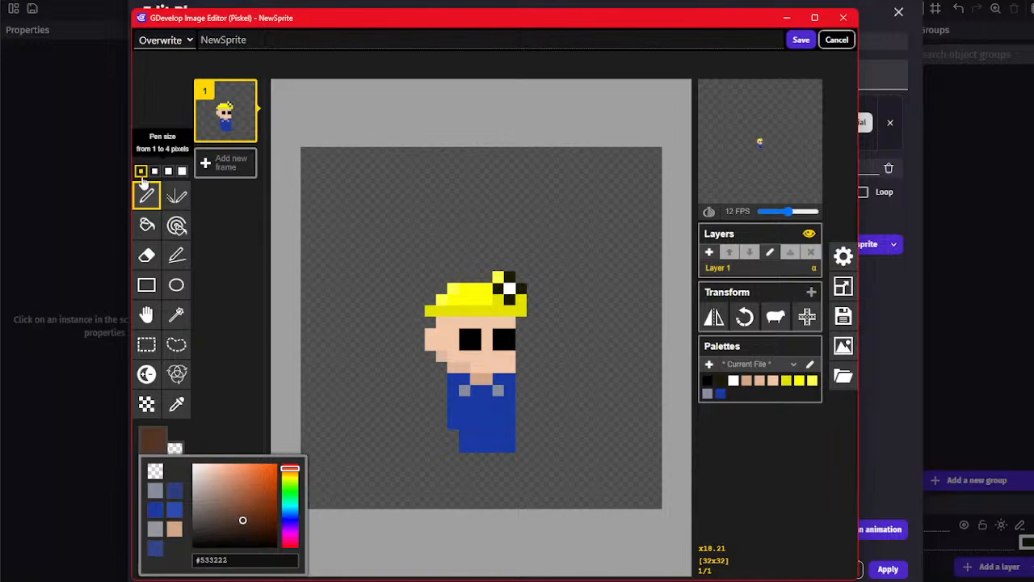
{"action": "left_click", "coordinate": [145, 196]}
{"action": "left_click_drag", "start_coordinate": [451, 450], "coordinate": [464, 449]}
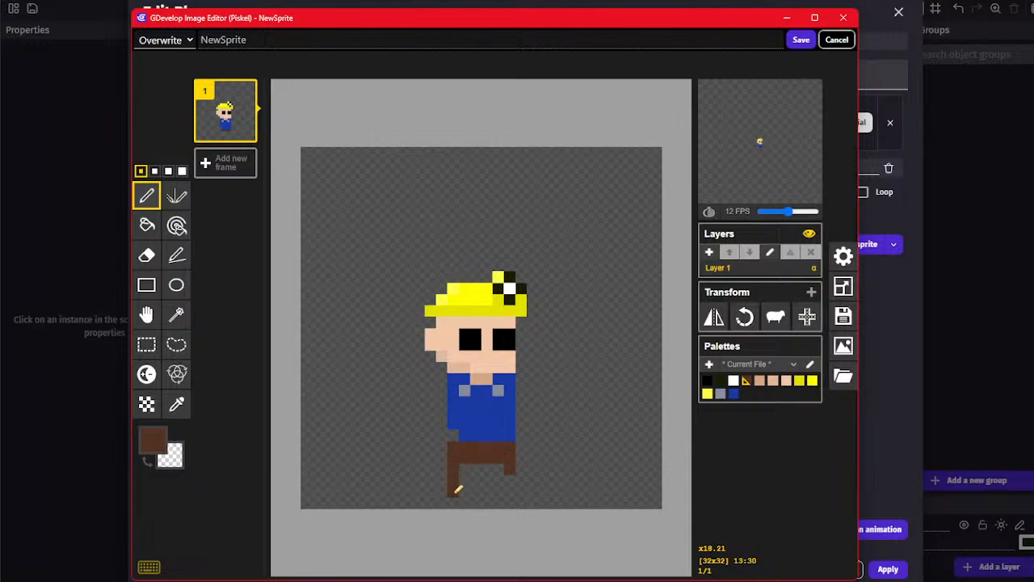
{"action": "mouse_move", "coordinate": [457, 489]}
{"action": "left_mouse_down"}
{"action": "mouse_move", "coordinate": [467, 465]}
{"action": "mouse_move", "coordinate": [507, 506]}
{"action": "left_mouse_up"}
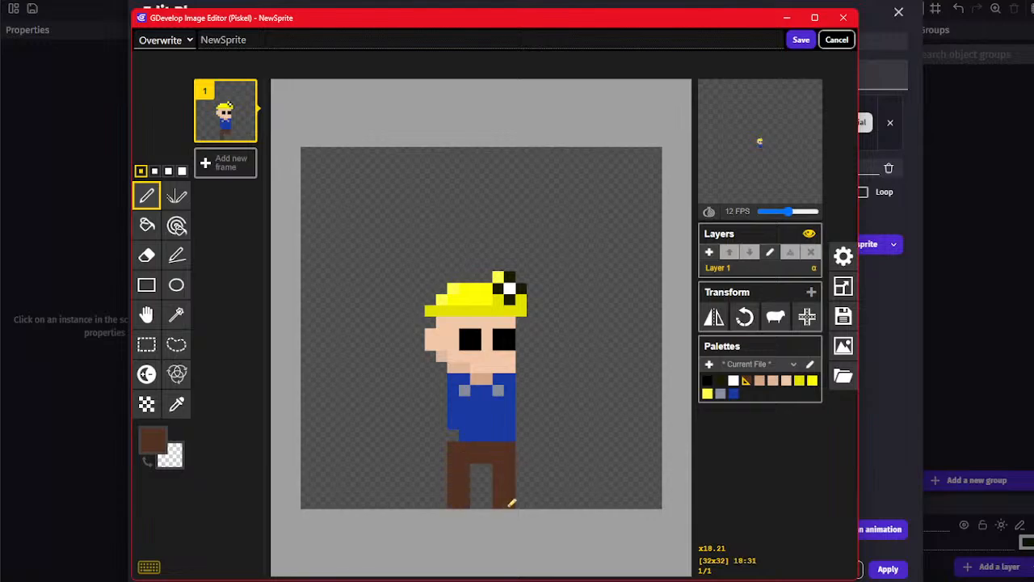
Sample the shirt's blue and fill its missing lower-left corner, extending it one pixel over the trousers
{"action": "left_click", "coordinate": [146, 344]}
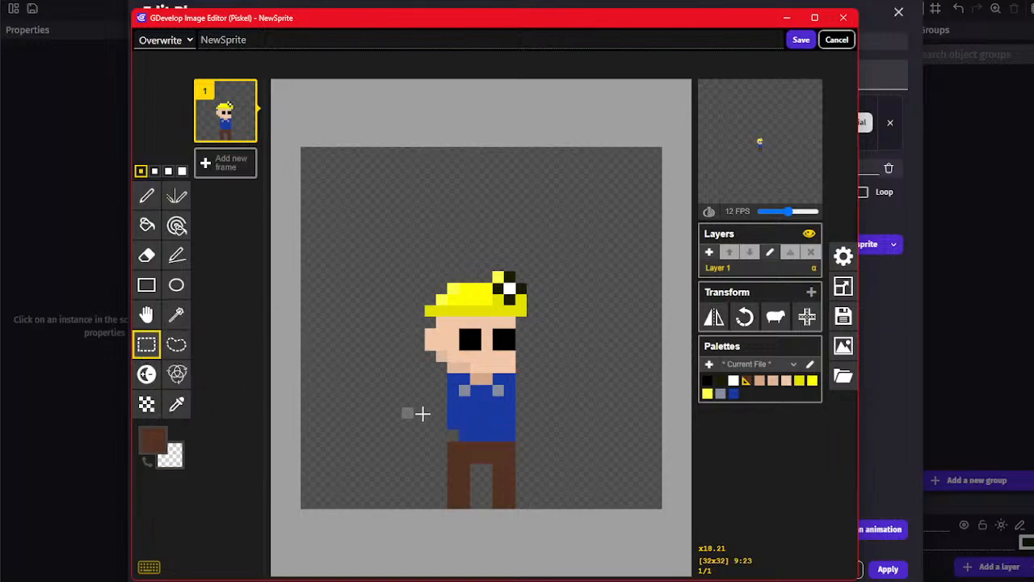
{"action": "key", "text": "o"}
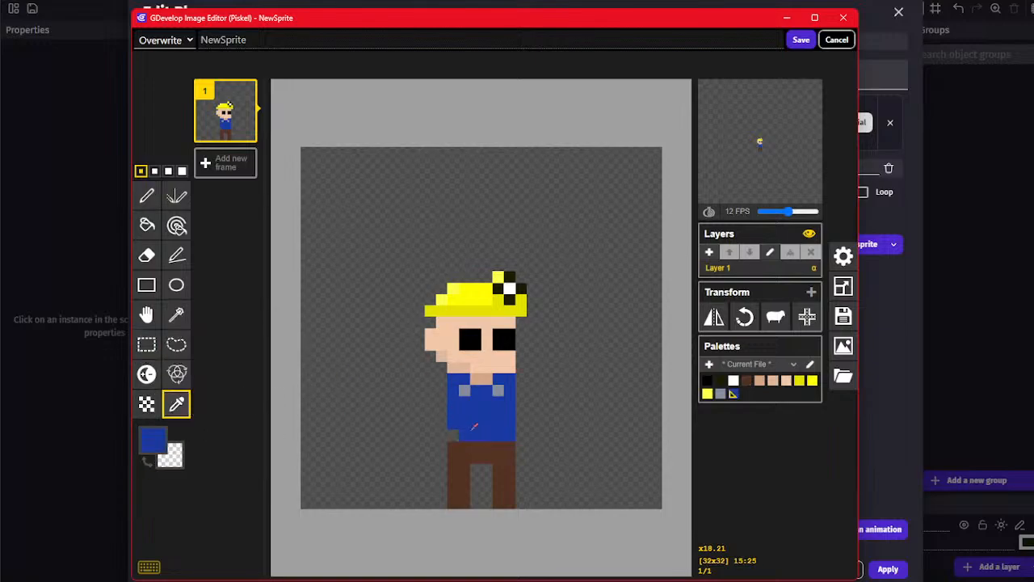
{"action": "left_click", "coordinate": [146, 195]}
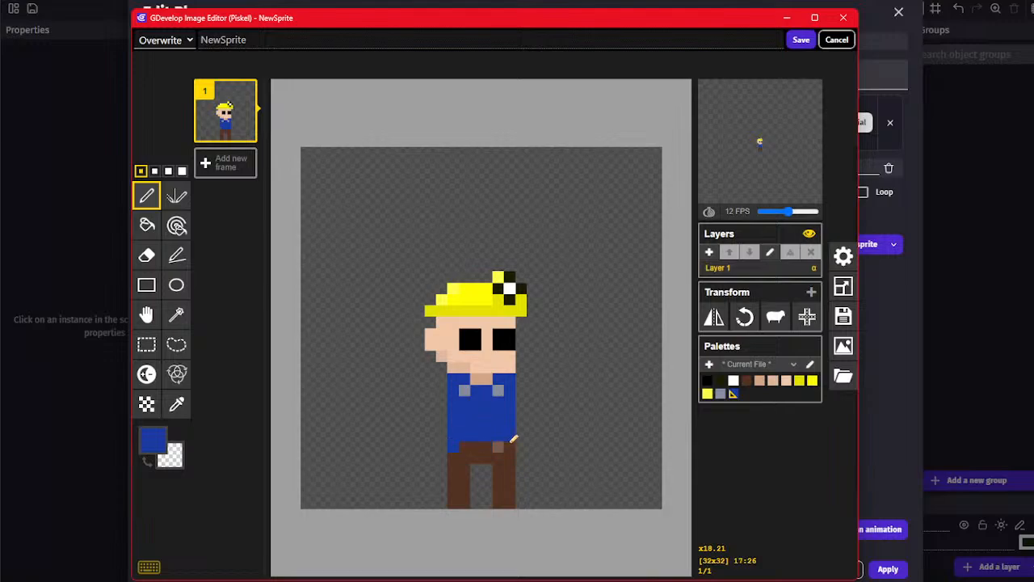
Sample the face's skin color and draw a 2×2-pixel hand on each side of the body
{"action": "left_click", "coordinate": [176, 404]}
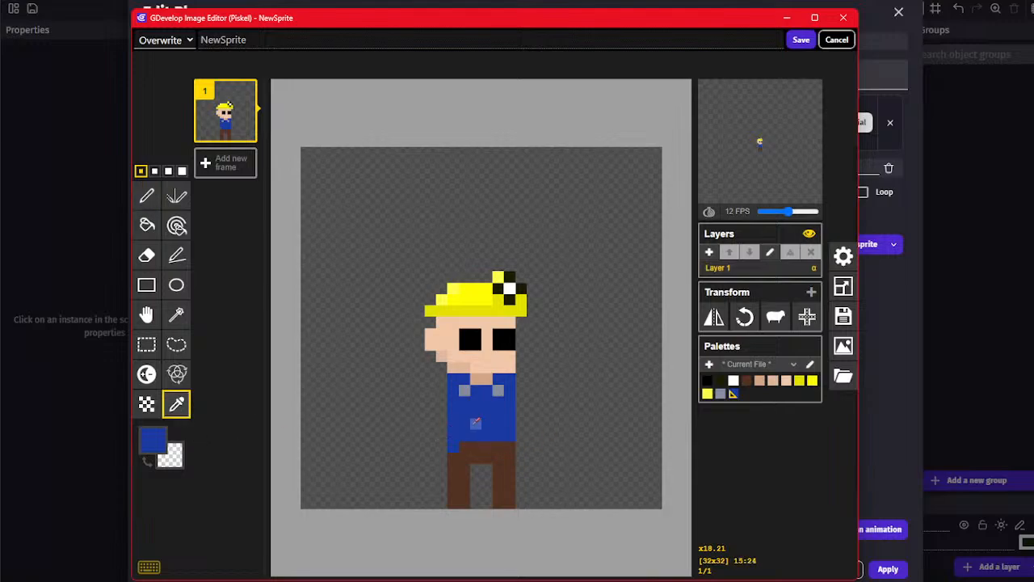
{"action": "left_click", "coordinate": [494, 357]}
{"action": "left_click", "coordinate": [146, 196]}
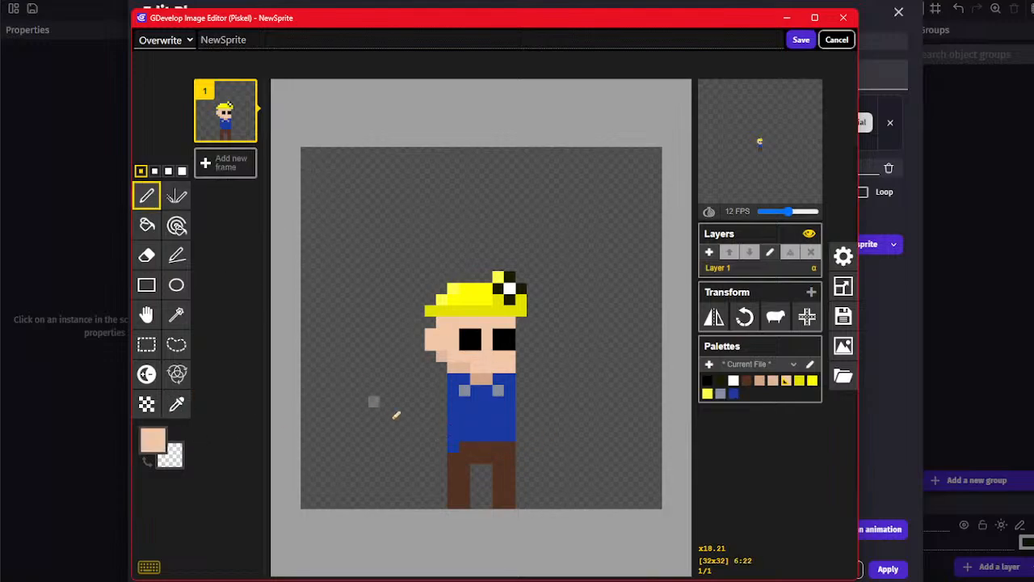
{"action": "left_click_drag", "start_coordinate": [420, 408], "coordinate": [421, 410]}
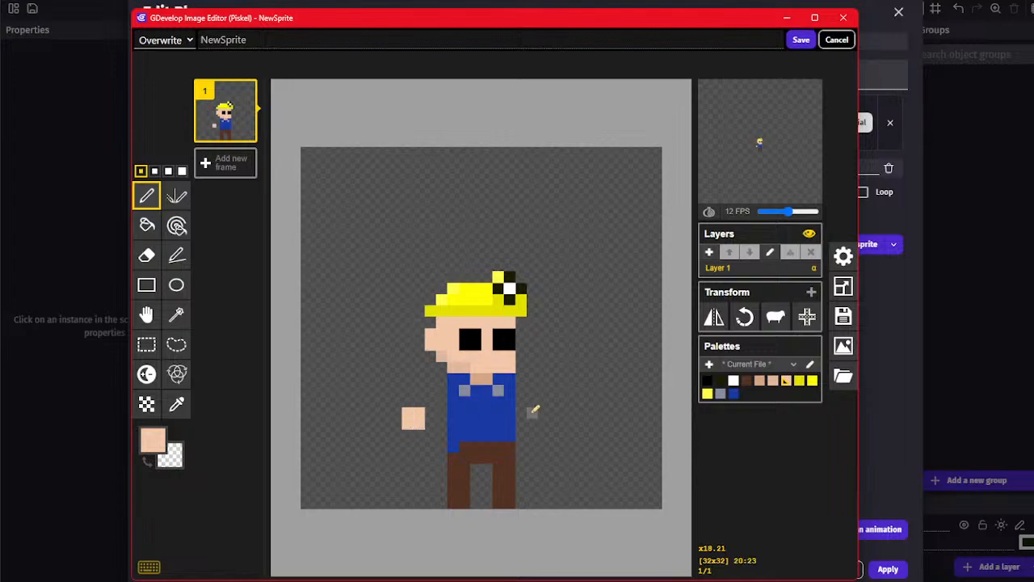
{"action": "left_click_drag", "start_coordinate": [533, 414], "coordinate": [546, 411]}
Select the hand on the character's right-facing side and move it one pixel up and one pixel outward
{"action": "key", "text": "o"}
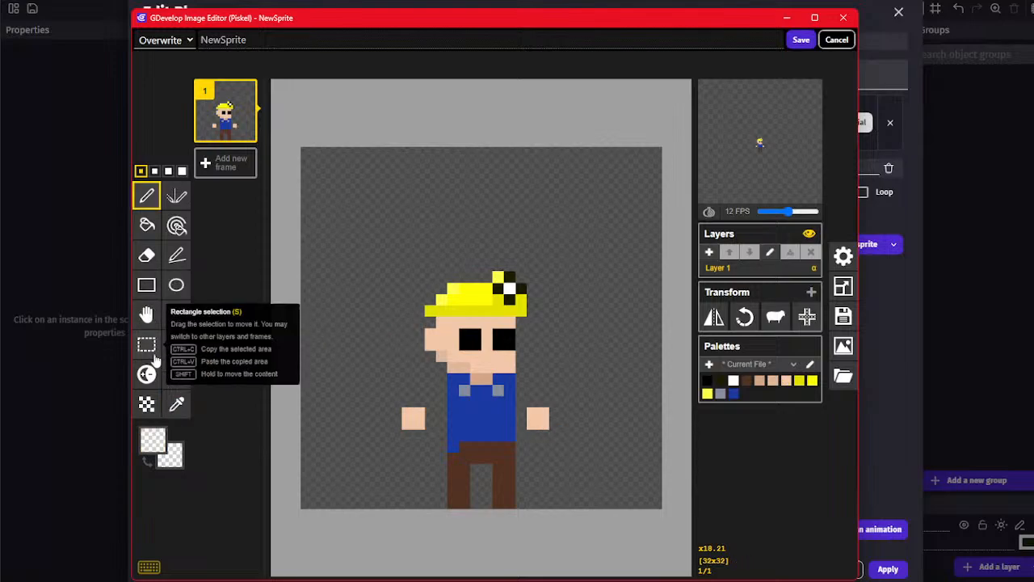
{"action": "left_click", "coordinate": [147, 350]}
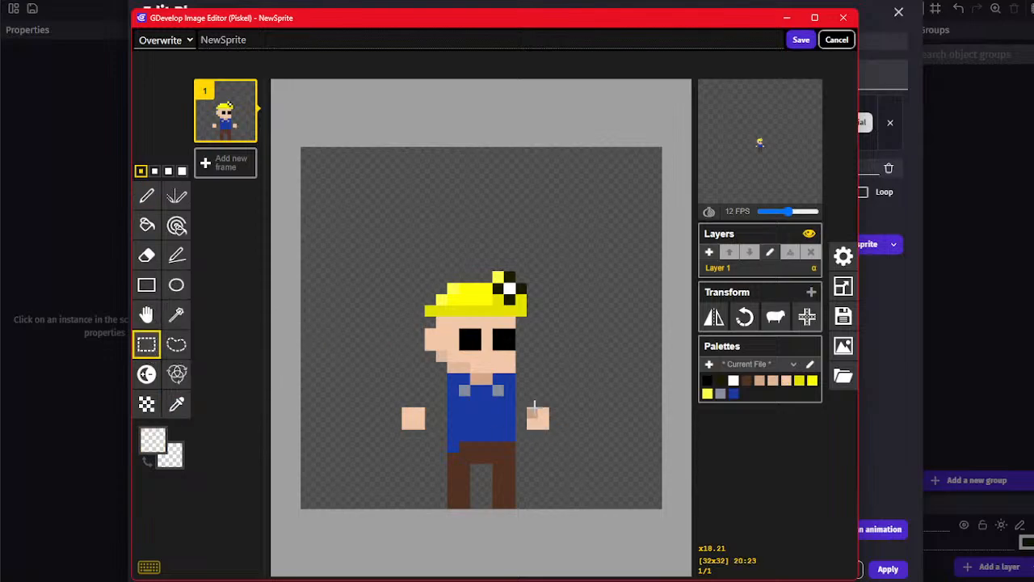
{"action": "mouse_move", "coordinate": [534, 408]}
{"action": "left_mouse_down"}
{"action": "mouse_move", "coordinate": [551, 424]}
{"action": "mouse_move", "coordinate": [546, 413]}
{"action": "mouse_move", "coordinate": [556, 413]}
{"action": "mouse_move", "coordinate": [545, 414]}
{"action": "left_mouse_up"}
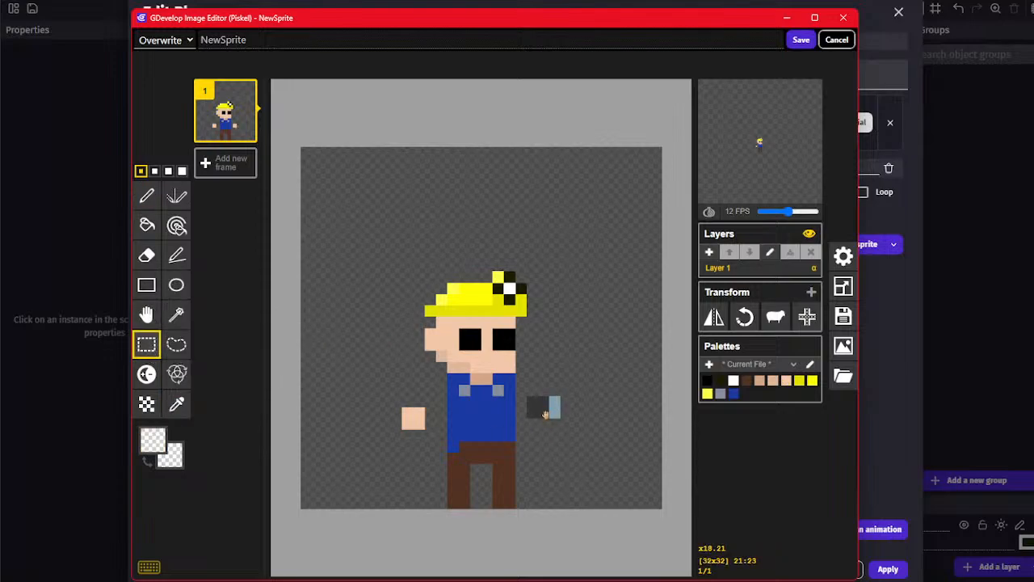
{"action": "left_click_drag", "start_coordinate": [545, 458], "coordinate": [555, 458]}
{"action": "left_click_drag", "start_coordinate": [532, 379], "coordinate": [553, 416]}
{"action": "left_click", "coordinate": [534, 401]}
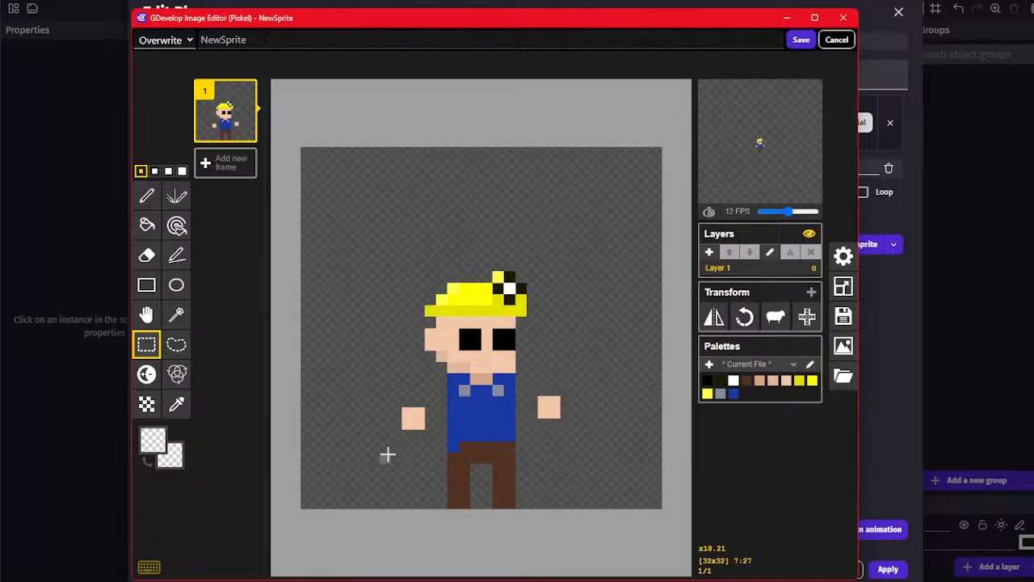
Sample the shirt's blue and draw stepped sleeves joining both shoulders to the hands
{"action": "left_click", "coordinate": [467, 409]}
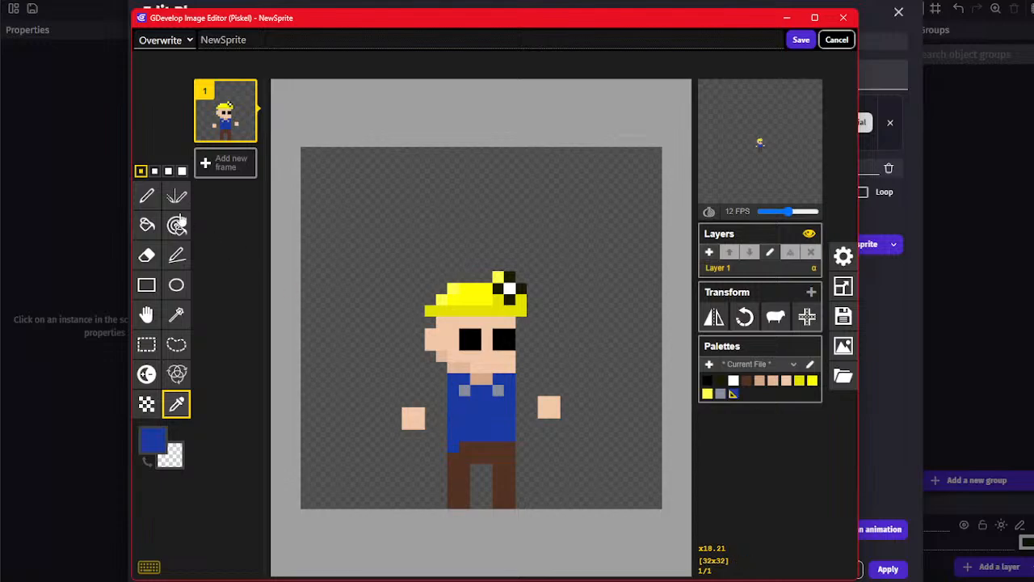
{"action": "key", "text": "p"}
{"action": "left_click", "coordinate": [441, 379]}
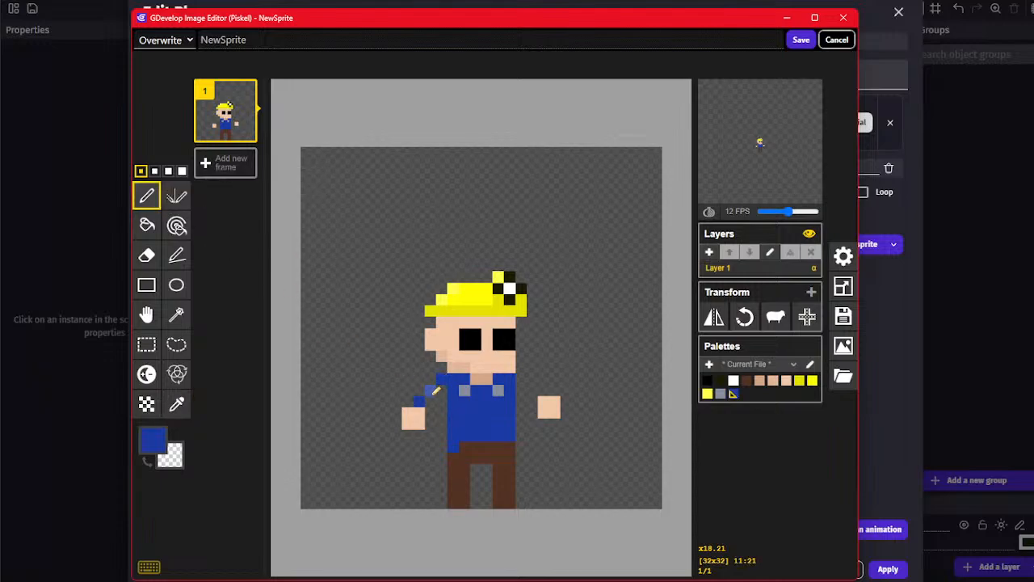
{"action": "left_click", "coordinate": [430, 401]}
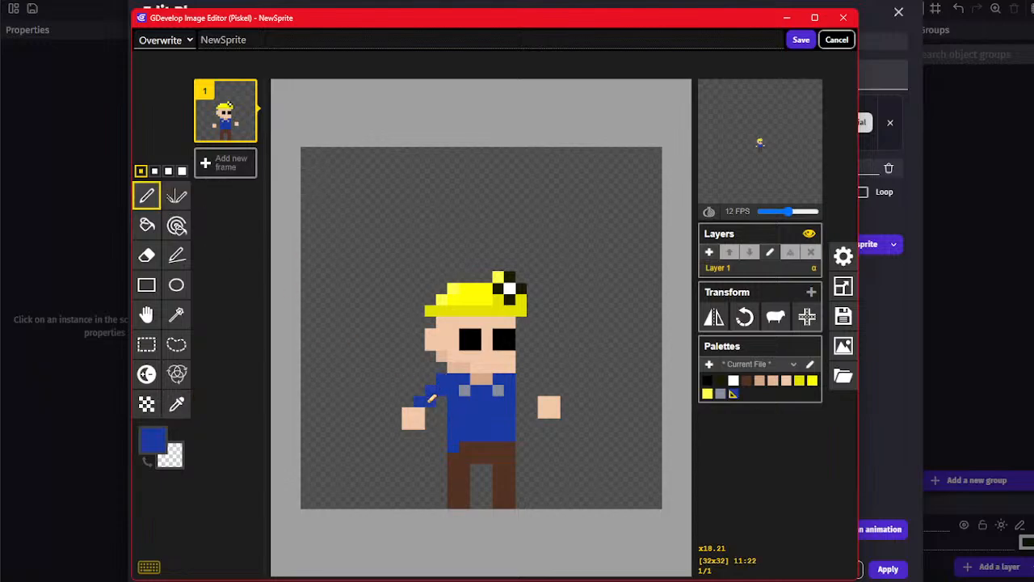
{"action": "left_click", "coordinate": [523, 389]}
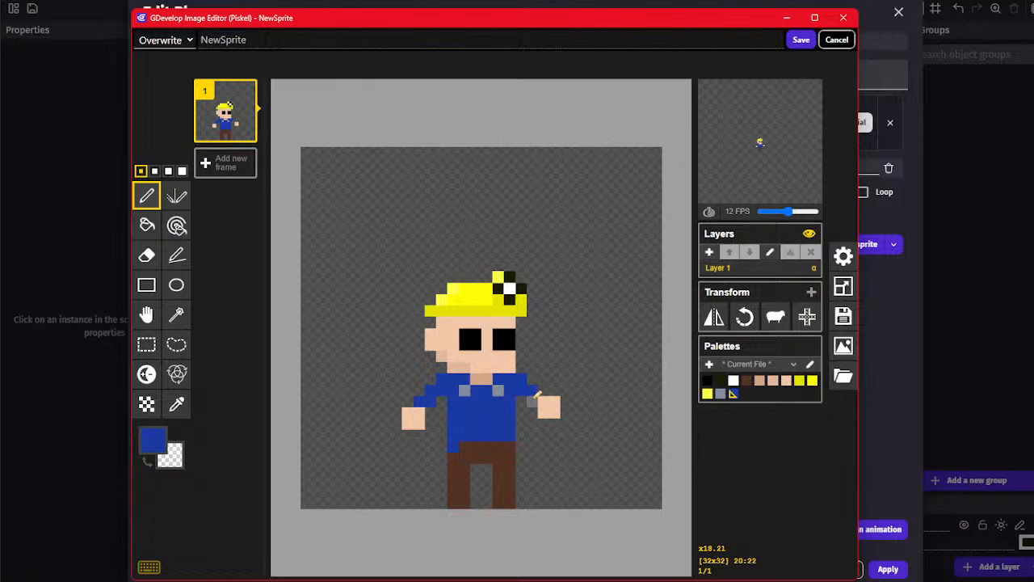
{"action": "left_click", "coordinate": [534, 399]}
{"action": "left_click", "coordinate": [543, 390]}
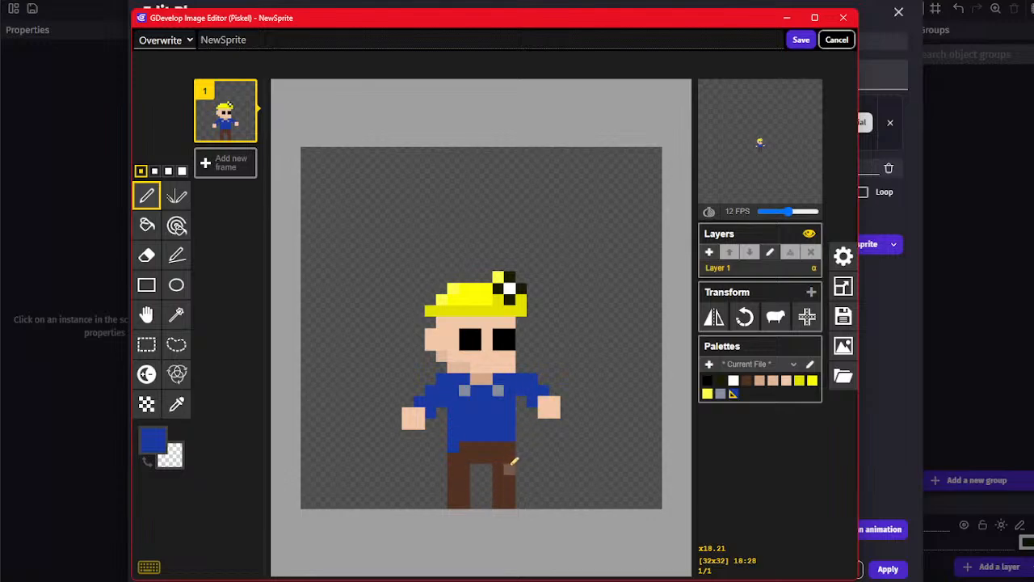
Darken the shirt's blue slightly and paint a shading row along the shirt's lower hem
{"action": "scroll", "coordinate": [501, 461], "scroll_direction": "down", "scroll_amount": 2}
{"action": "left_click", "coordinate": [146, 344]}
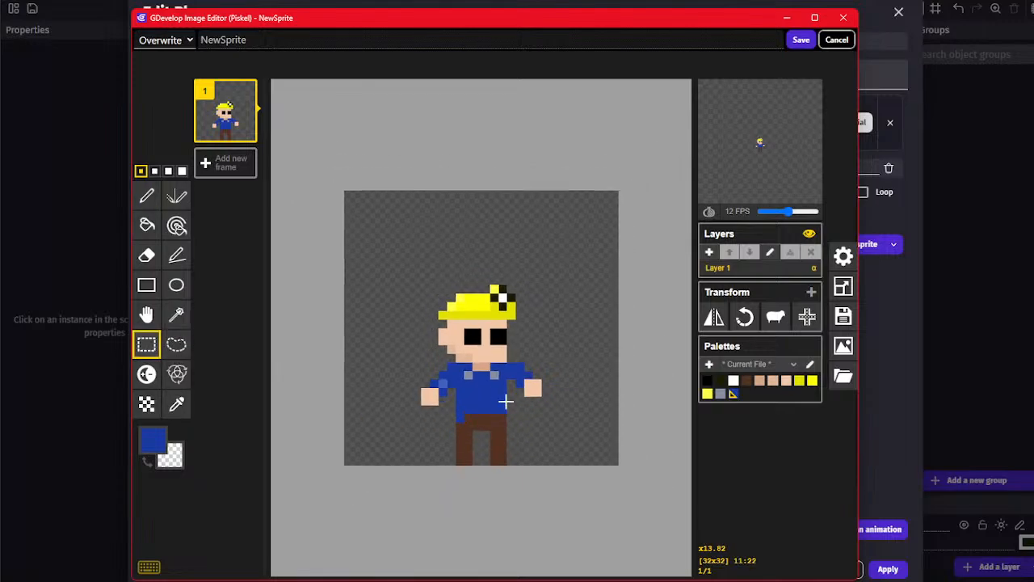
{"action": "scroll", "coordinate": [563, 386], "scroll_direction": "up", "scroll_amount": 1}
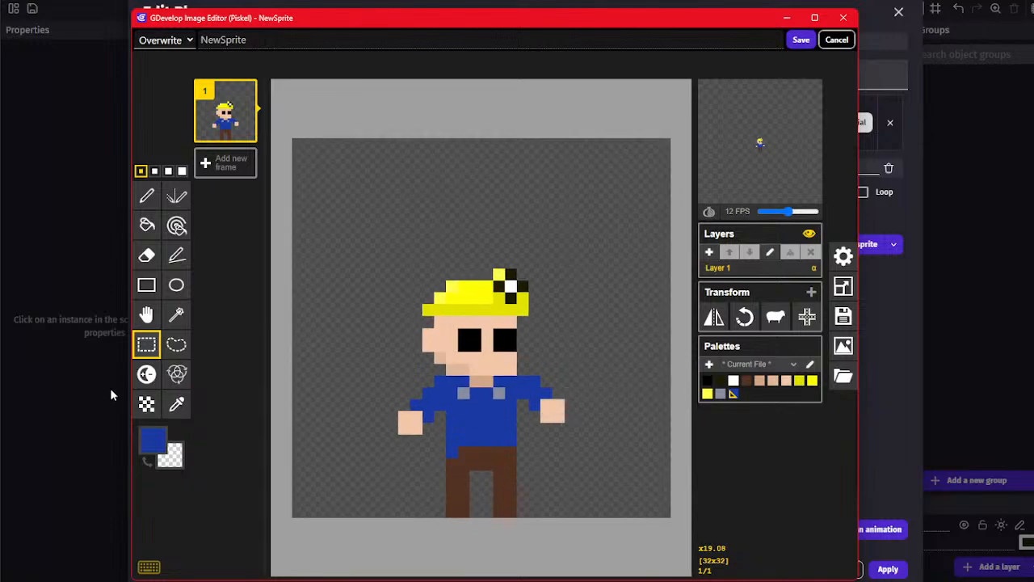
{"action": "left_click", "coordinate": [176, 404]}
{"action": "left_click", "coordinate": [152, 440]}
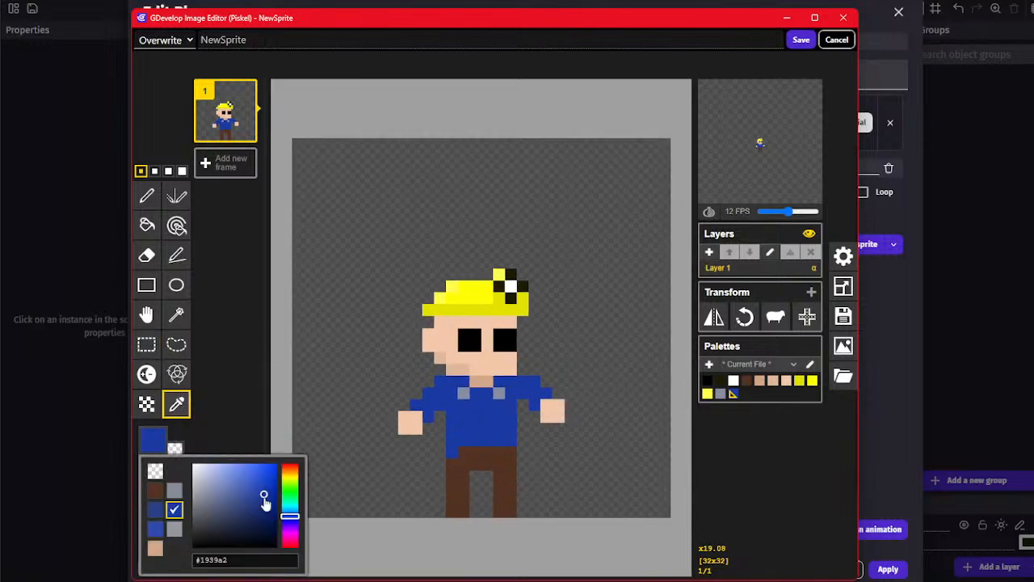
{"action": "left_click_drag", "start_coordinate": [264, 502], "coordinate": [267, 504]}
{"action": "left_click", "coordinate": [146, 196]}
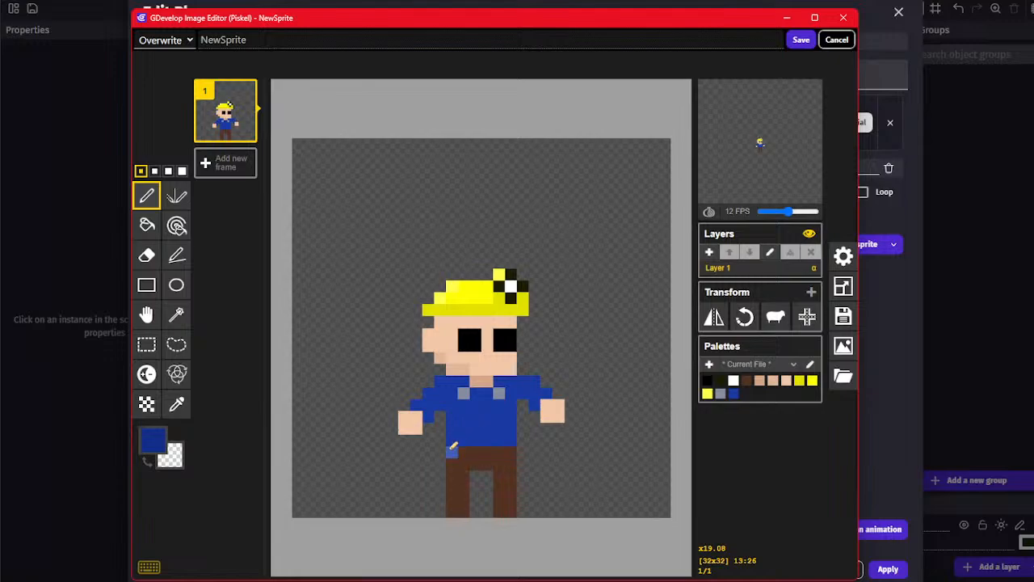
{"action": "mouse_move", "coordinate": [452, 447]}
{"action": "left_mouse_down"}
{"action": "mouse_move", "coordinate": [480, 434]}
{"action": "mouse_move", "coordinate": [517, 439]}
{"action": "mouse_move", "coordinate": [485, 433]}
{"action": "left_mouse_up"}
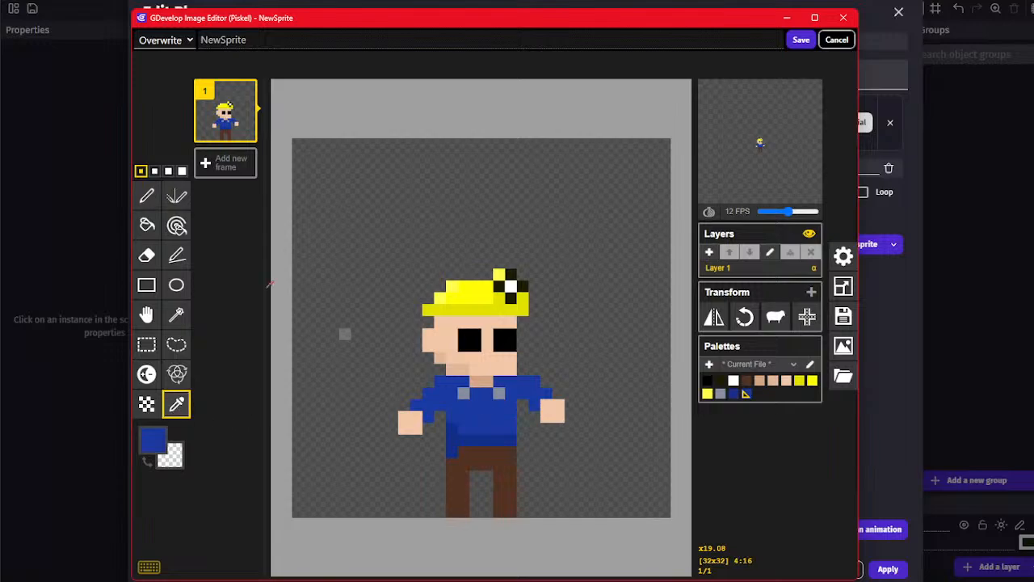
Sample the hem's darker blue and shade the undersides of both sleeves with it
{"action": "left_click", "coordinate": [176, 404]}
{"action": "left_click", "coordinate": [464, 438]}
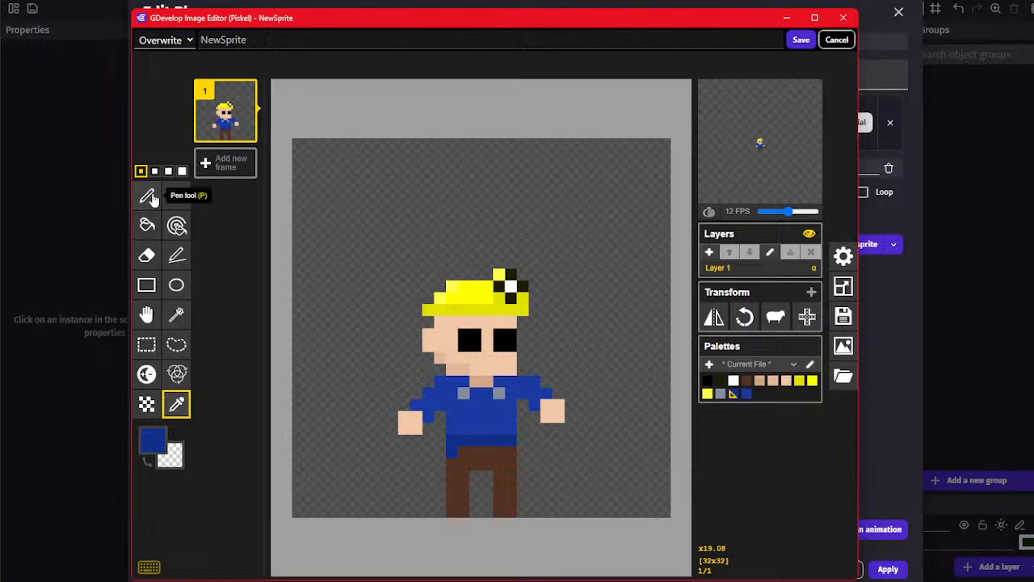
{"action": "left_click", "coordinate": [147, 195]}
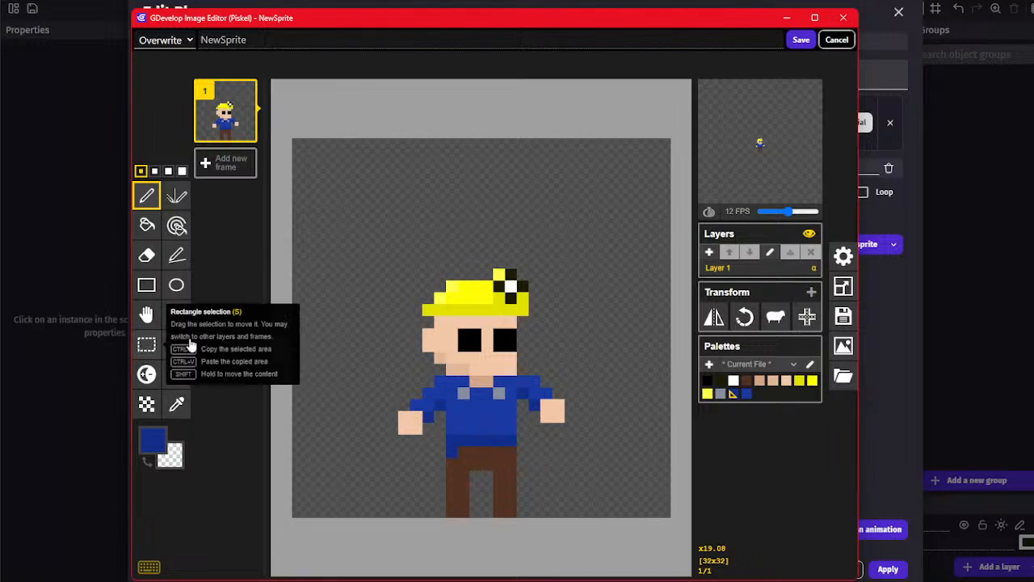
Sample the trousers' brown, adjust it to a slightly different shade and paint shading pixels on the legs
{"action": "left_click", "coordinate": [176, 404]}
{"action": "left_click", "coordinate": [490, 451]}
{"action": "left_click", "coordinate": [152, 439]}
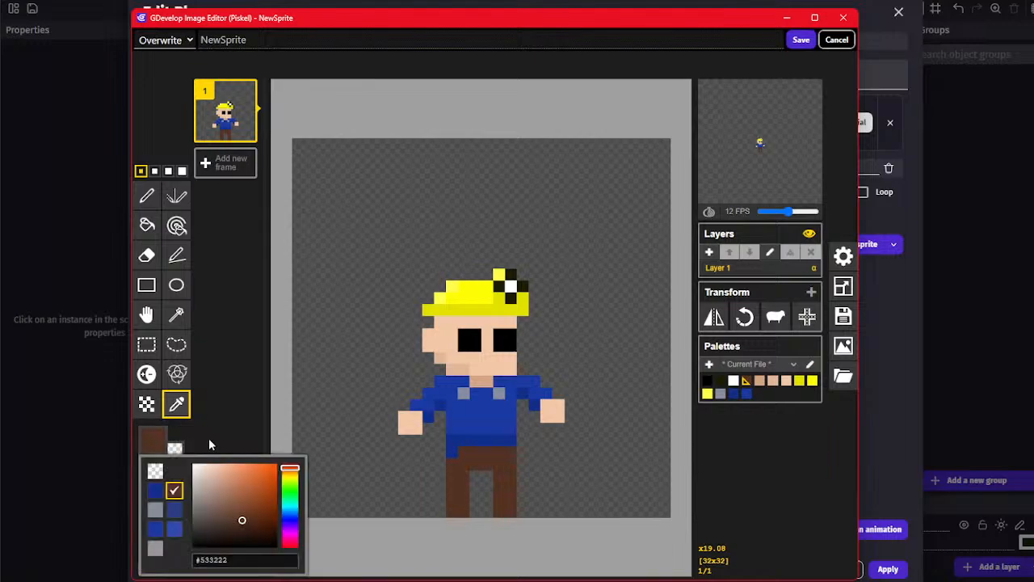
{"action": "left_click", "coordinate": [146, 195]}
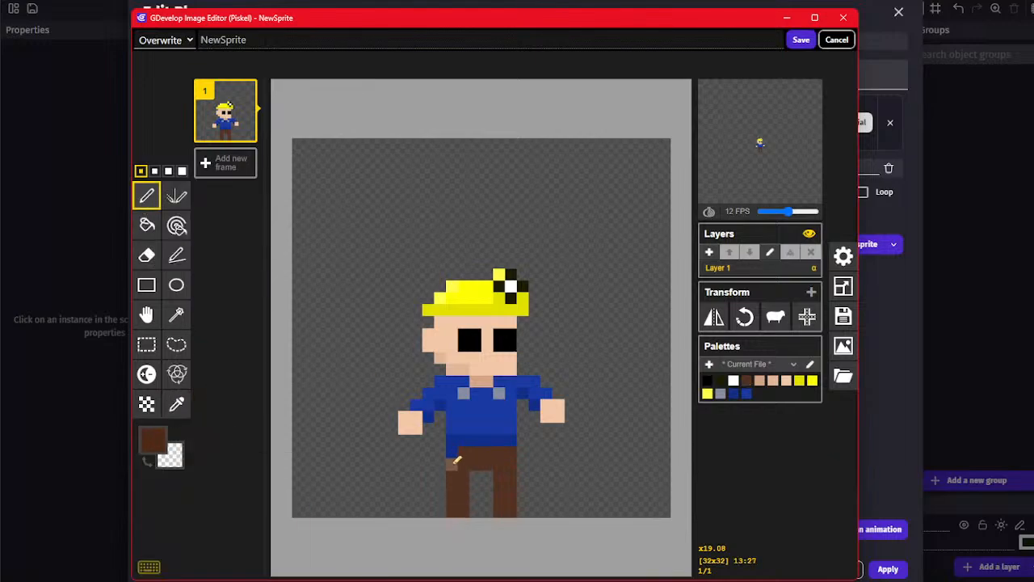
{"action": "left_click", "coordinate": [457, 513]}
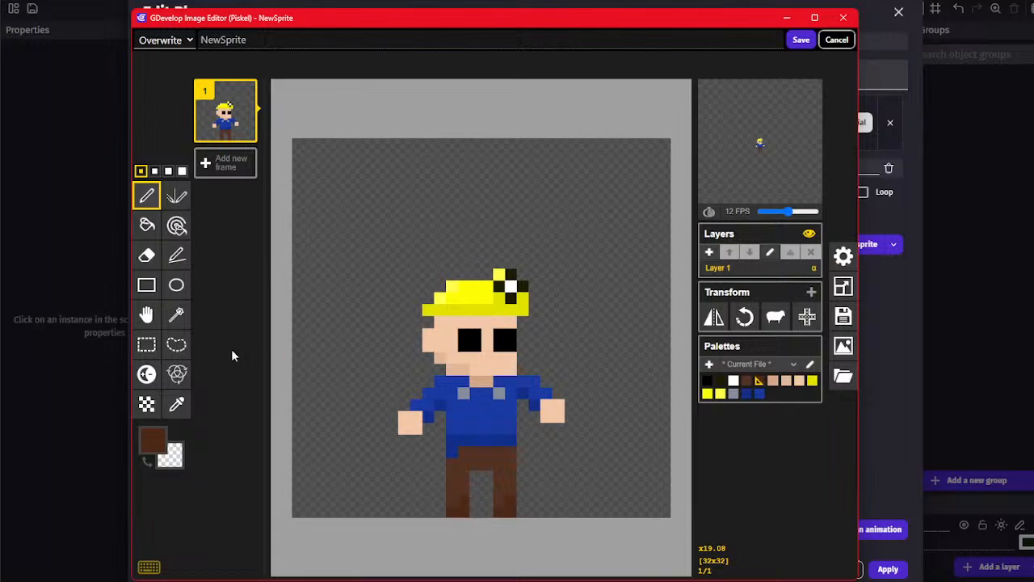
Select the area around the whole character and cut it from the canvas
{"action": "left_click", "coordinate": [146, 344]}
{"action": "left_click_drag", "start_coordinate": [376, 234], "coordinate": [575, 519]}
{"action": "key", "text": "ctrl+x"}
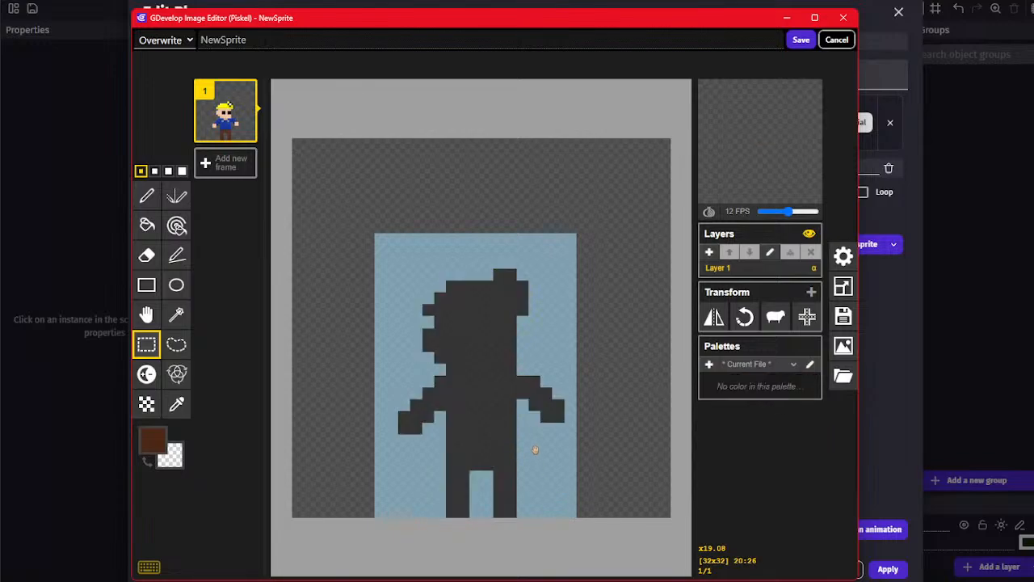
Shift the whole character up one pixel, choose a much darker brown and paint shoes beneath both trouser legs
{"action": "left_click_drag", "start_coordinate": [535, 450], "coordinate": [535, 438], "text": "shift"}
{"action": "left_click", "coordinate": [602, 452]}
{"action": "left_click", "coordinate": [176, 404]}
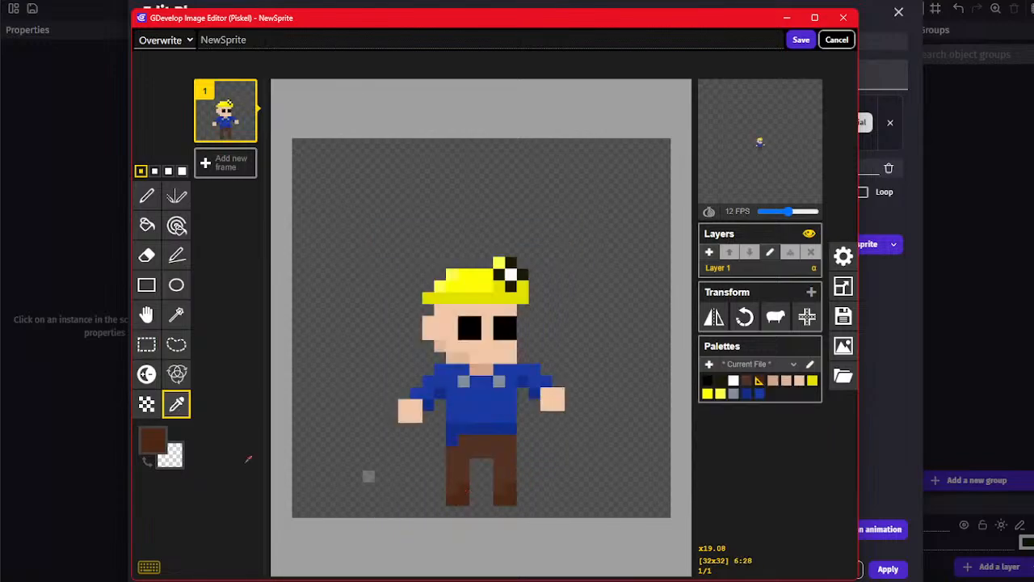
{"action": "left_click", "coordinate": [153, 438]}
{"action": "left_click_drag", "start_coordinate": [253, 525], "coordinate": [266, 531]}
{"action": "key", "text": "p"}
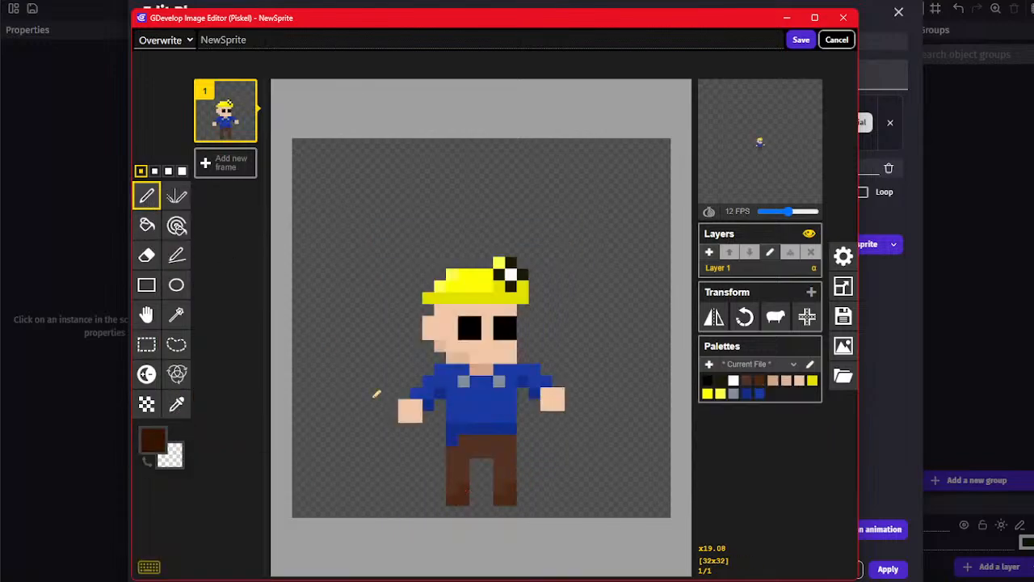
{"action": "left_click", "coordinate": [474, 508]}
{"action": "left_click_drag", "start_coordinate": [496, 505], "coordinate": [526, 506]}
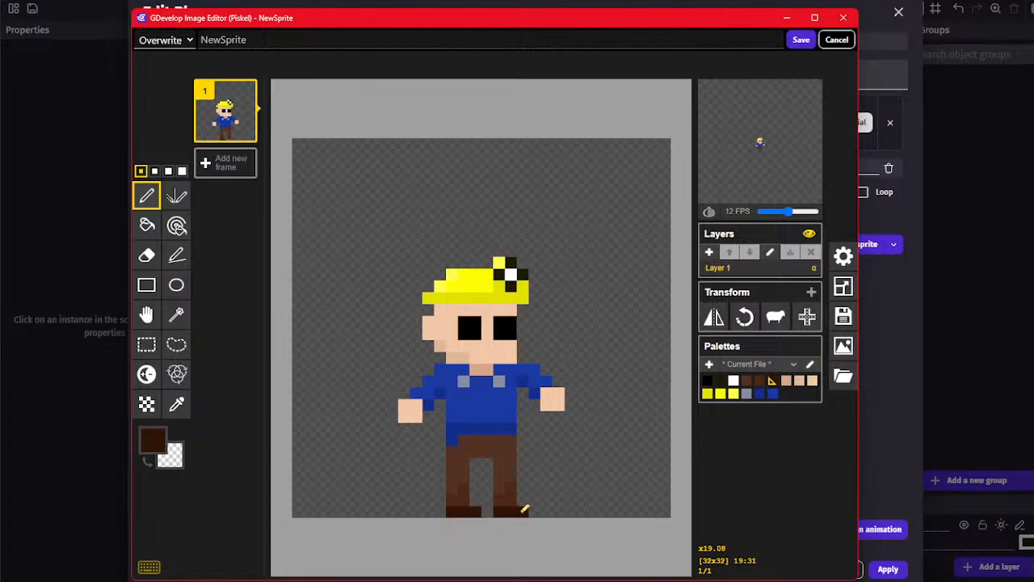
Sample the transparent background and erase the shoe pixels that stick out beyond the legs
{"action": "left_click", "coordinate": [174, 407]}
{"action": "left_click", "coordinate": [342, 408]}
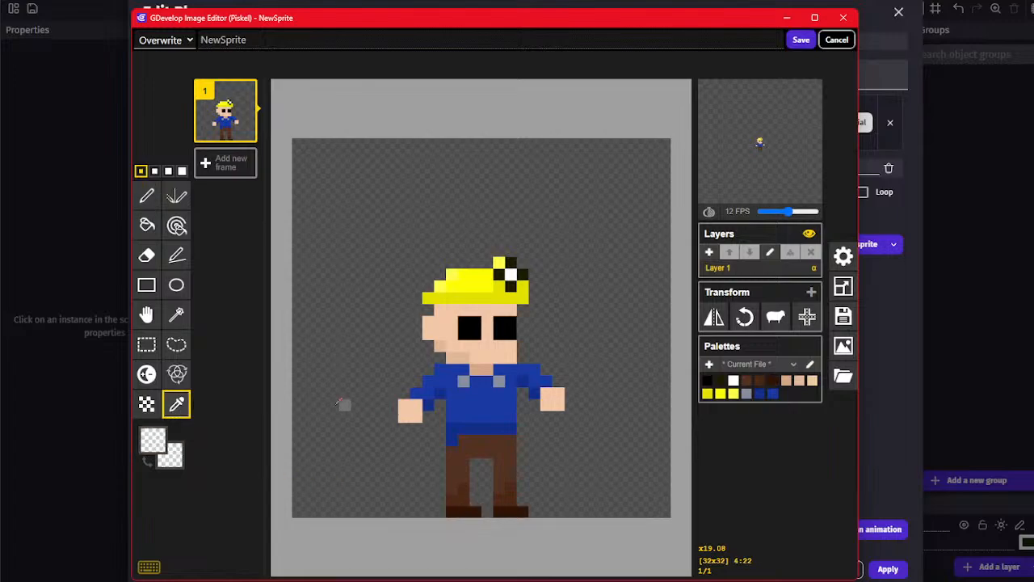
{"action": "left_click", "coordinate": [147, 193]}
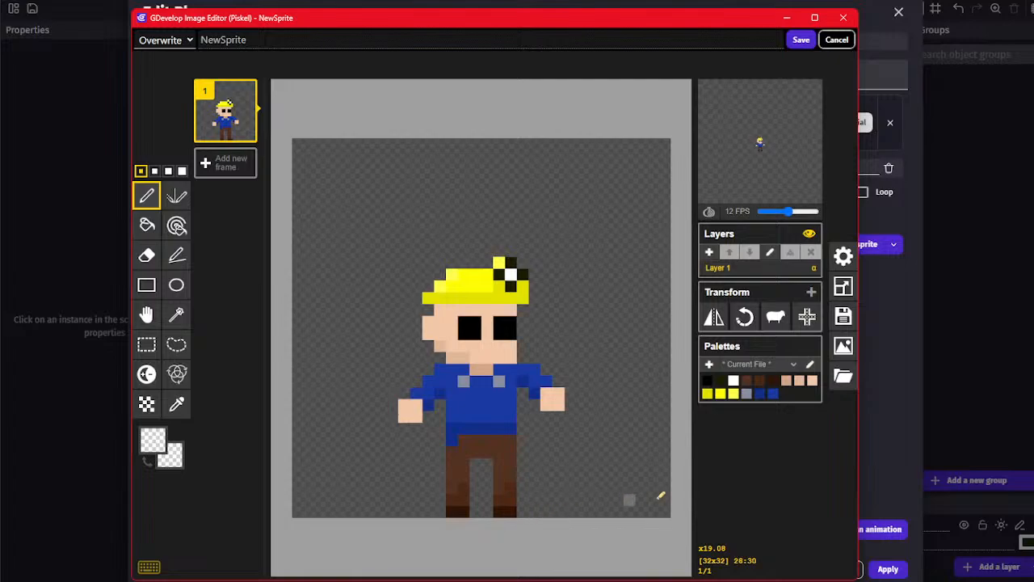
Duplicate the frame and, in frame 2, move the character's left-hand arm down and in against the body
{"action": "left_click", "coordinate": [146, 344]}
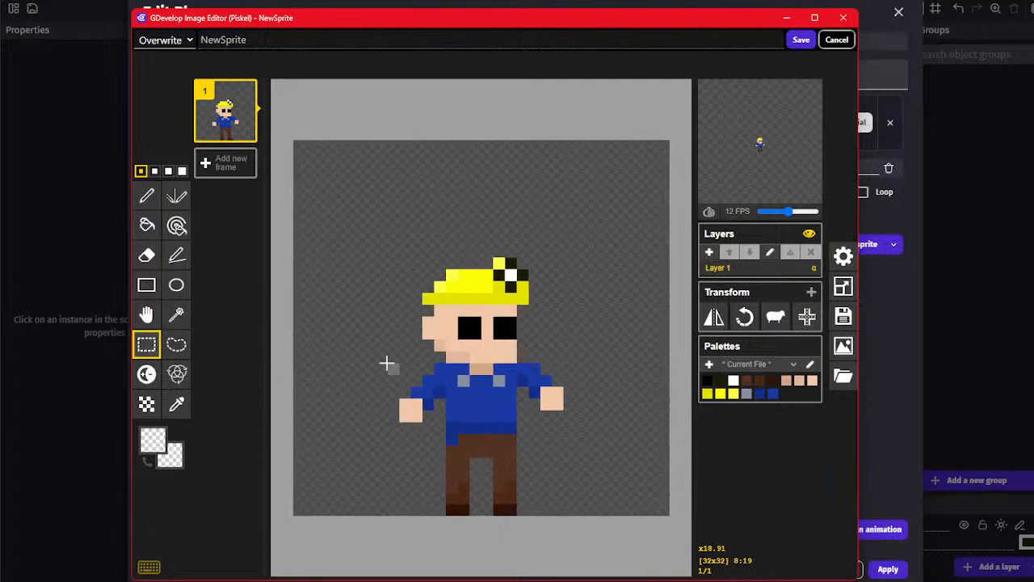
{"action": "key", "text": "shift+n"}
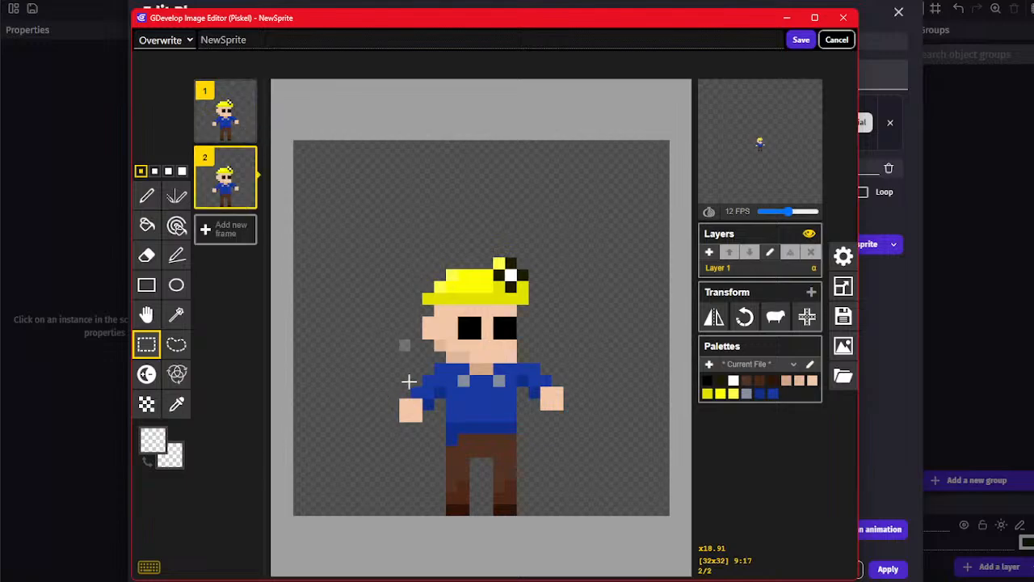
{"action": "left_click_drag", "start_coordinate": [377, 351], "coordinate": [434, 457]}
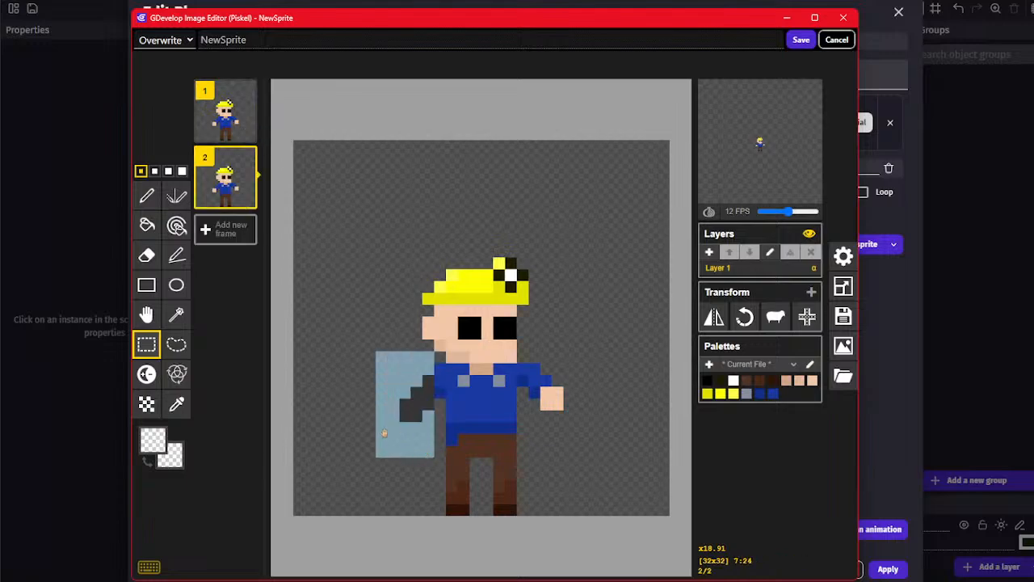
{"action": "left_click", "coordinate": [351, 438]}
{"action": "left_click_drag", "start_coordinate": [404, 381], "coordinate": [433, 454]}
{"action": "left_click", "coordinate": [395, 429]}
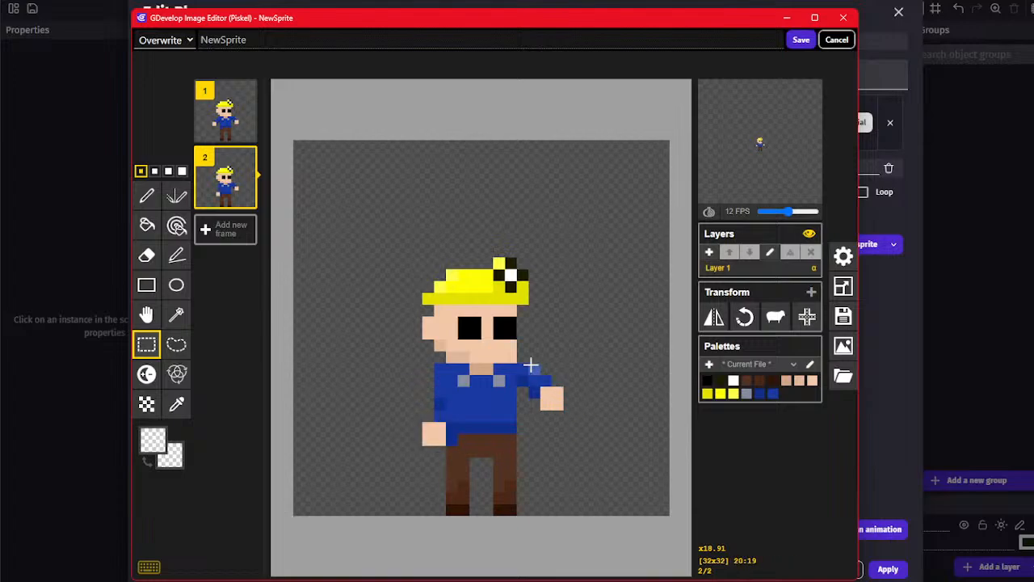
Move the character's right-hand arm down and in so it hangs beside the body in frame 2
{"action": "left_click_drag", "start_coordinate": [527, 356], "coordinate": [571, 463]}
{"action": "left_click", "coordinate": [575, 428]}
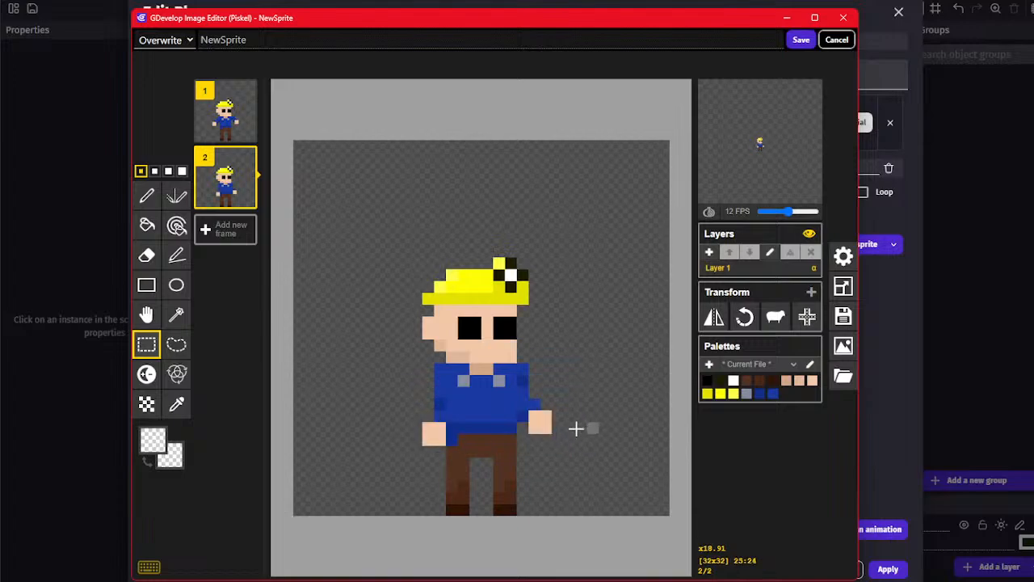
{"action": "left_click_drag", "start_coordinate": [528, 397], "coordinate": [588, 446]}
{"action": "left_click_drag", "start_coordinate": [574, 431], "coordinate": [559, 443]}
{"action": "left_click", "coordinate": [583, 394]}
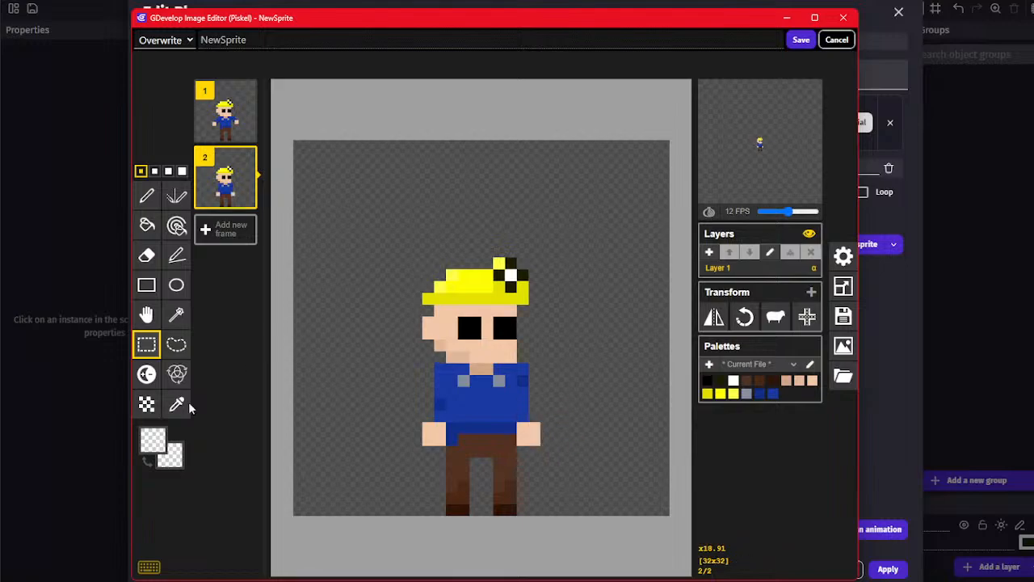
Clear the outer corner pixels of both shoulders in frame 2 with transparency to round them off
{"action": "left_click", "coordinate": [184, 413]}
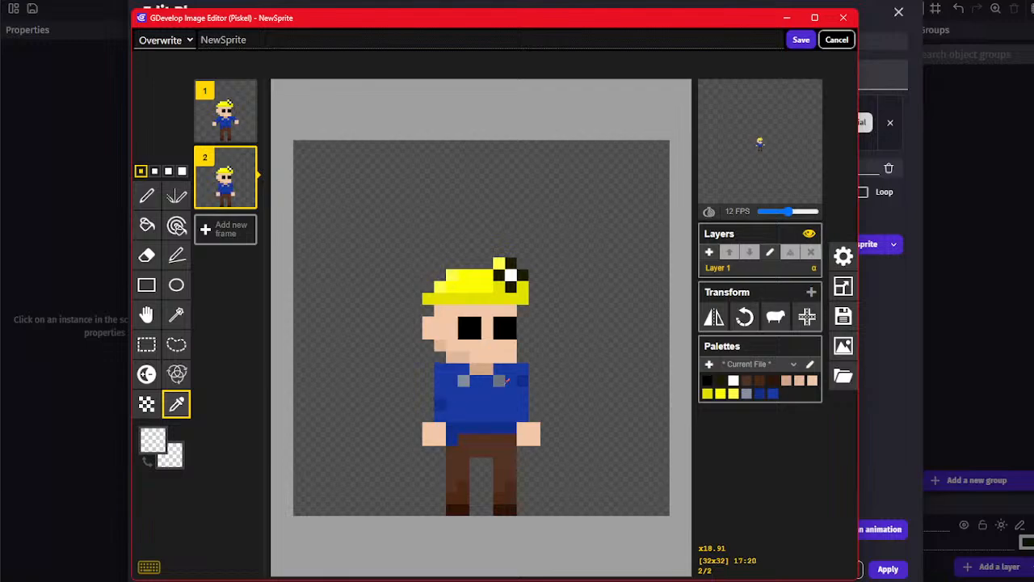
{"action": "left_click", "coordinate": [522, 378]}
{"action": "left_click", "coordinate": [345, 366]}
{"action": "key", "text": "p"}
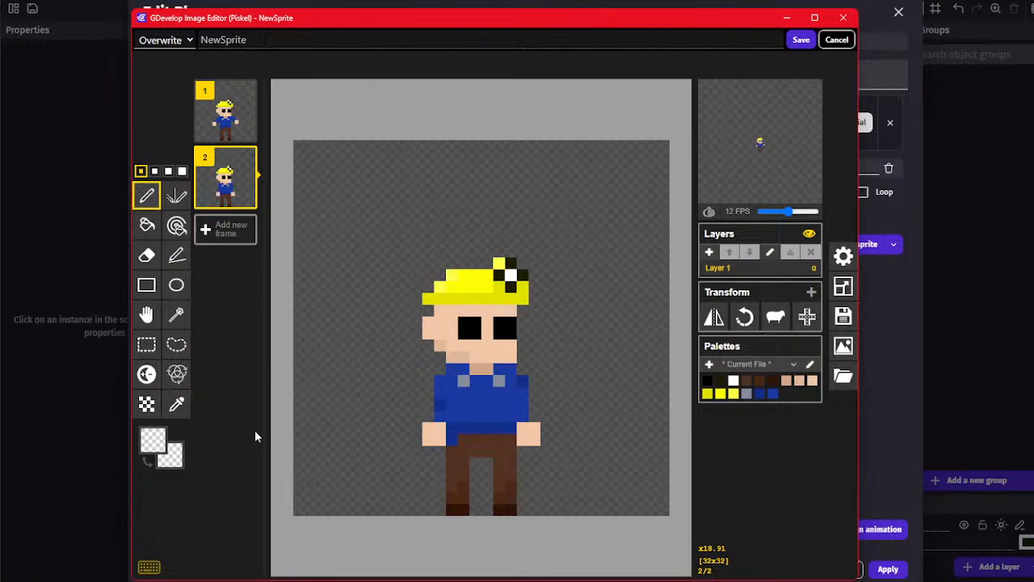
Sample the shirt's blue and paint over the leftover dark shading pixel on the lowered left-hand sleeve
{"action": "left_click", "coordinate": [176, 403]}
{"action": "left_click", "coordinate": [442, 399]}
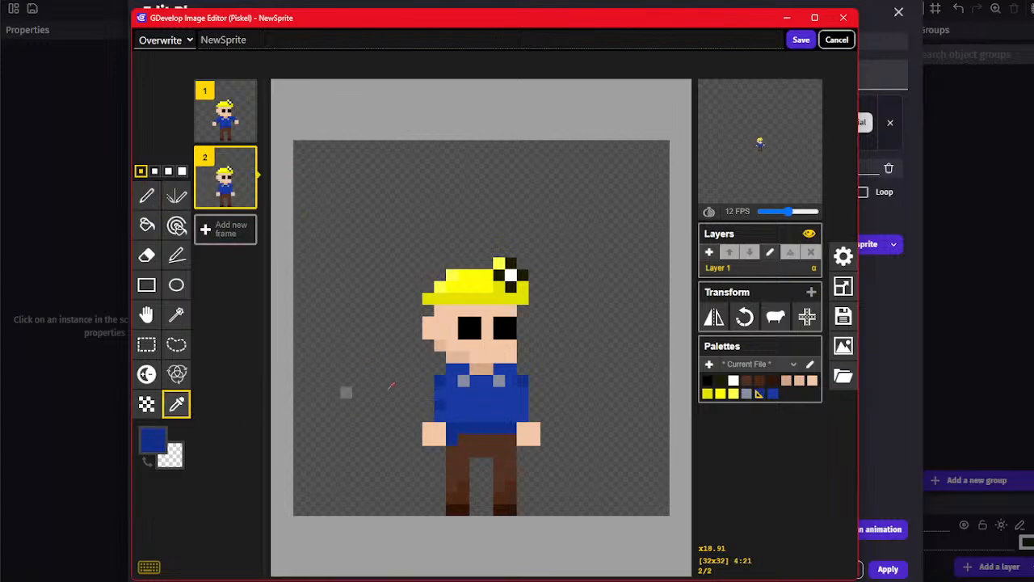
{"action": "left_click", "coordinate": [146, 196]}
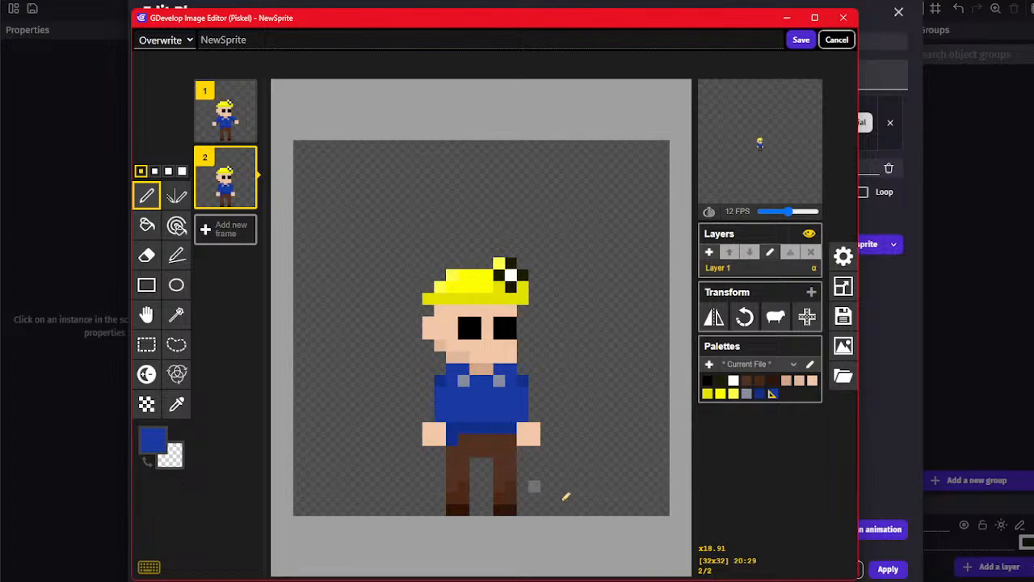
Switch between frames 1 and 2 to compare the arm poses
{"action": "left_click", "coordinate": [224, 112]}
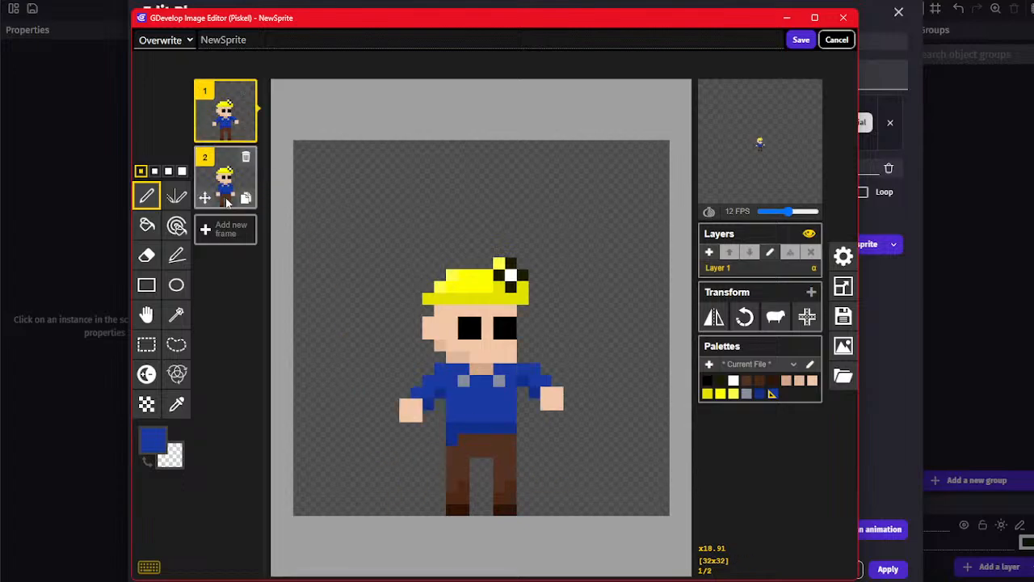
{"action": "left_click", "coordinate": [227, 203]}
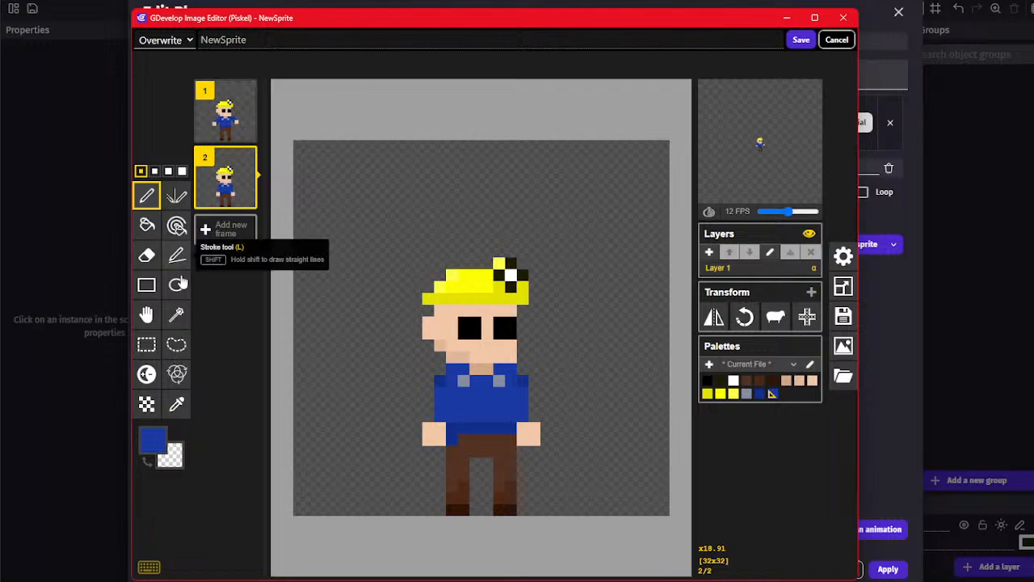
{"action": "left_click", "coordinate": [146, 345]}
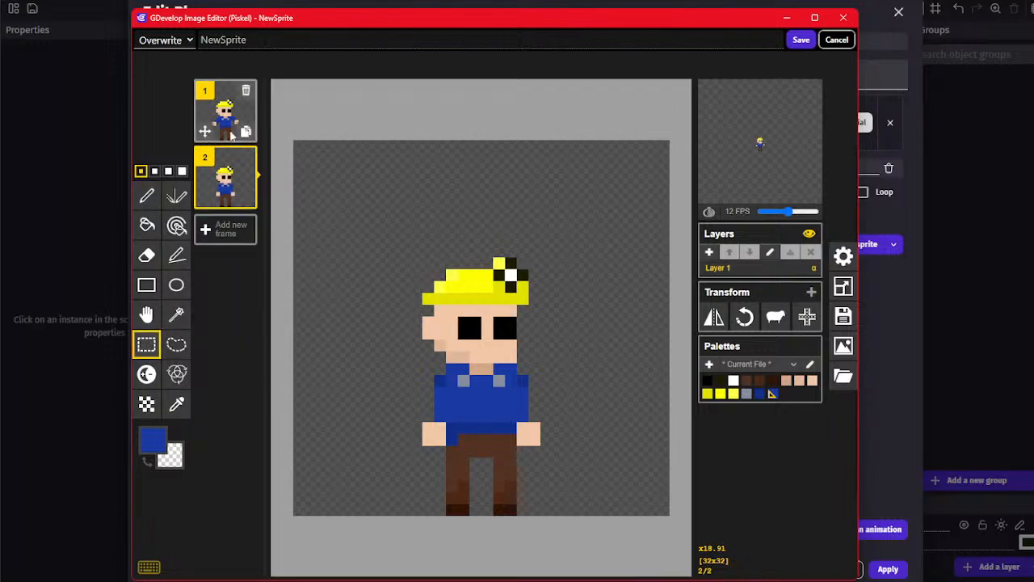
{"action": "left_click", "coordinate": [226, 132]}
{"action": "left_click", "coordinate": [226, 163]}
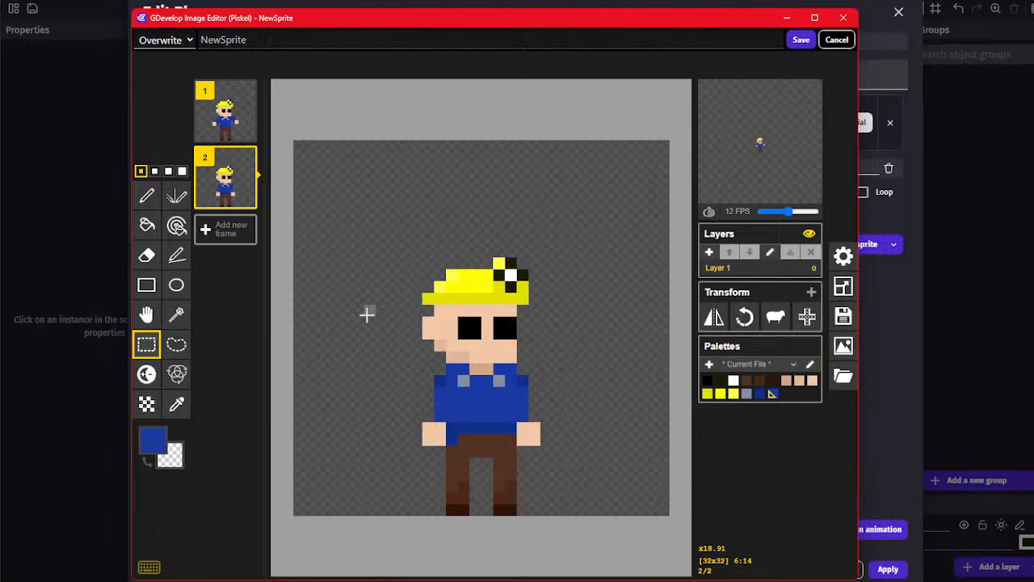
{"action": "mouse_move", "coordinate": [235, 187]}
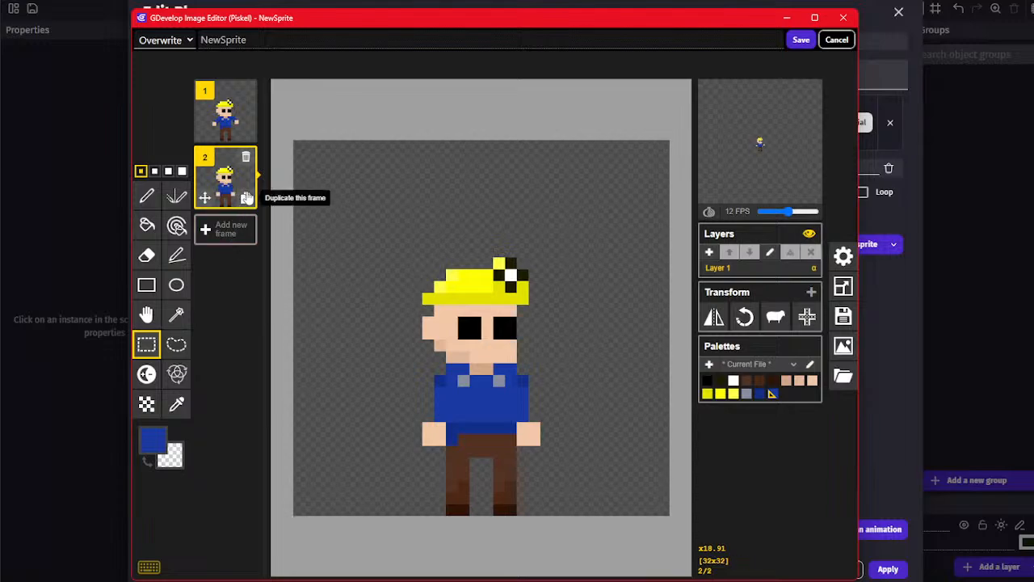
{"action": "left_click", "coordinate": [247, 198]}
{"action": "left_click_drag", "start_coordinate": [368, 203], "coordinate": [542, 413]}
{"action": "left_click", "coordinate": [331, 232]}
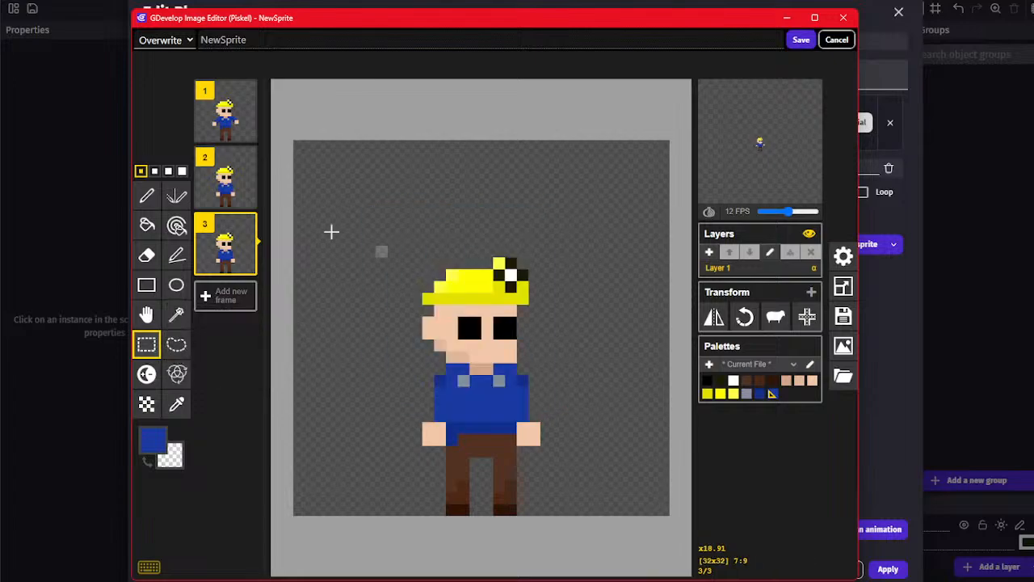
{"action": "left_click", "coordinate": [247, 222]}
Save the two-frame sprite back to GDevelop and apply the changes to the Player object
{"action": "left_click", "coordinate": [800, 40]}
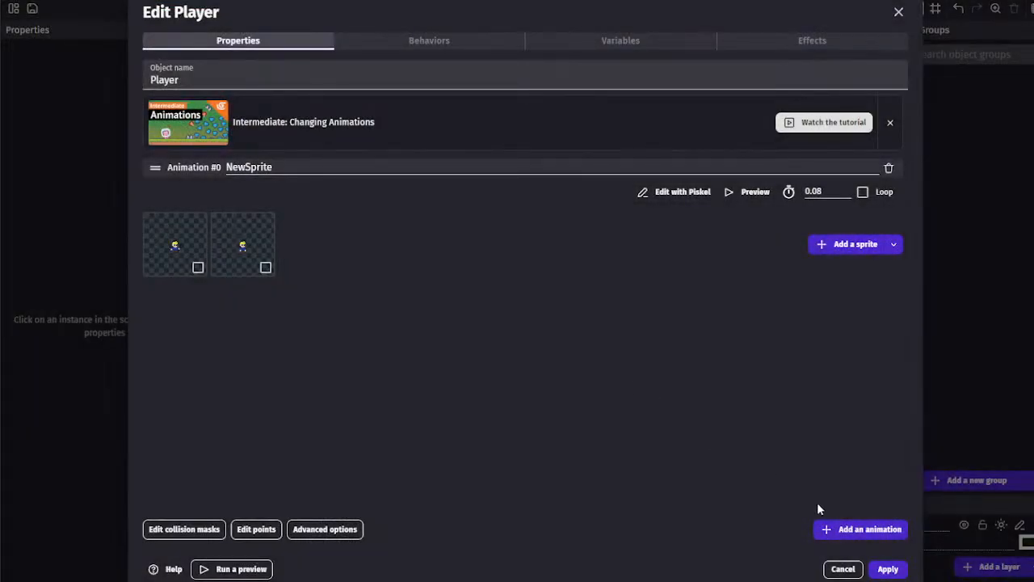
{"action": "left_click", "coordinate": [886, 569]}
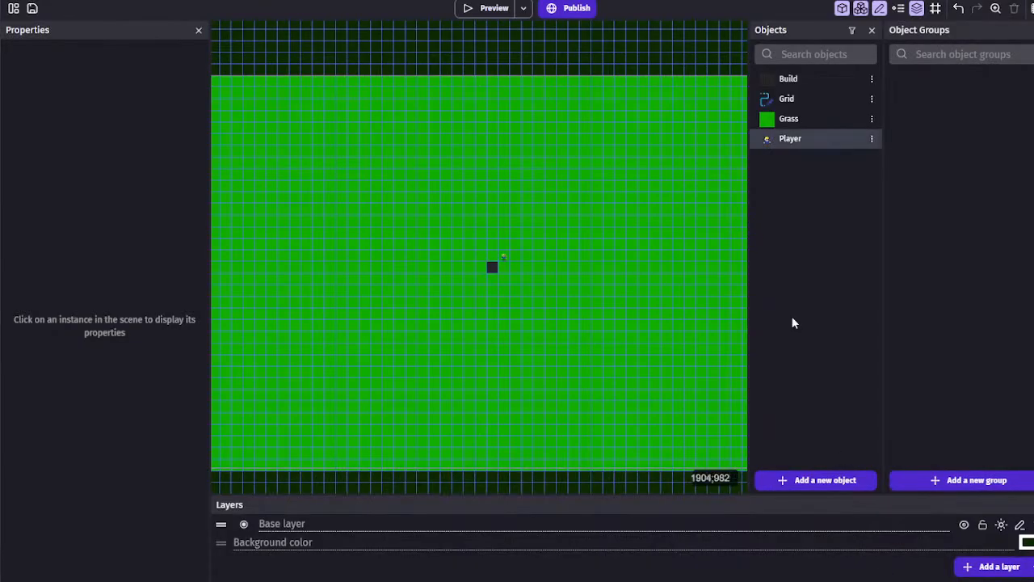
Examine the placed Player up close in the scene and its object settings, leaving them without changes
{"action": "left_click_drag", "start_coordinate": [632, 219], "coordinate": [634, 219]}
{"action": "left_click", "coordinate": [635, 219]}
{"action": "left_click", "coordinate": [636, 219]}
{"action": "key", "text": "Delete"}
{"action": "scroll", "coordinate": [494, 271], "scroll_direction": "up", "scroll_amount": 3}
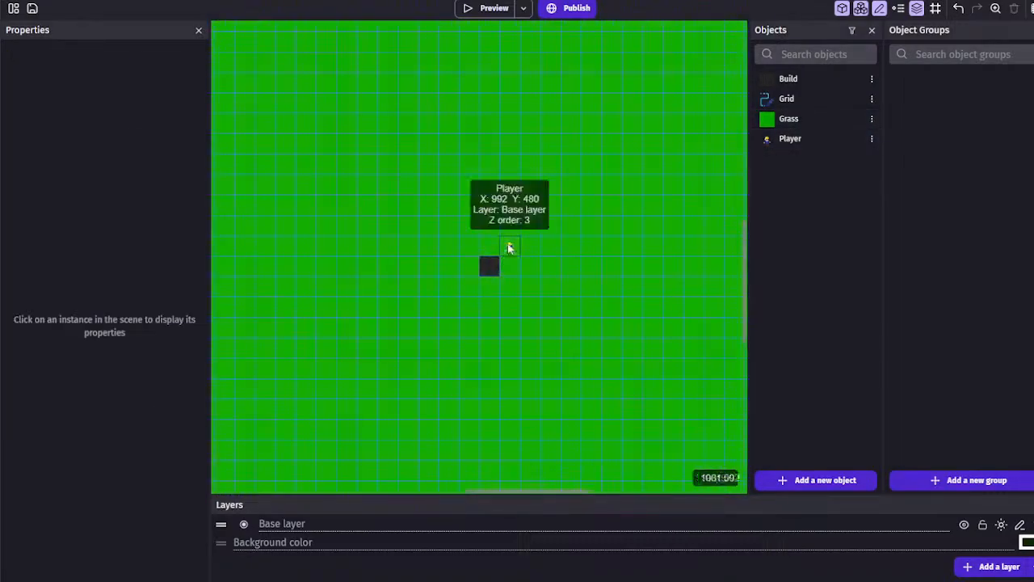
{"action": "scroll", "coordinate": [508, 246], "scroll_direction": "up", "scroll_amount": 8}
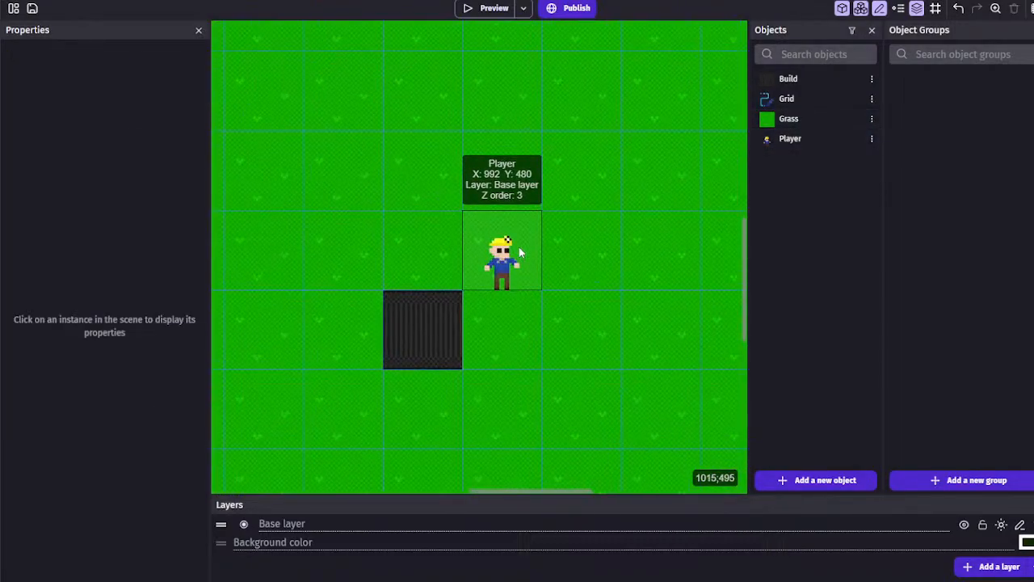
{"action": "left_click", "coordinate": [516, 250]}
{"action": "double_click", "coordinate": [511, 247]}
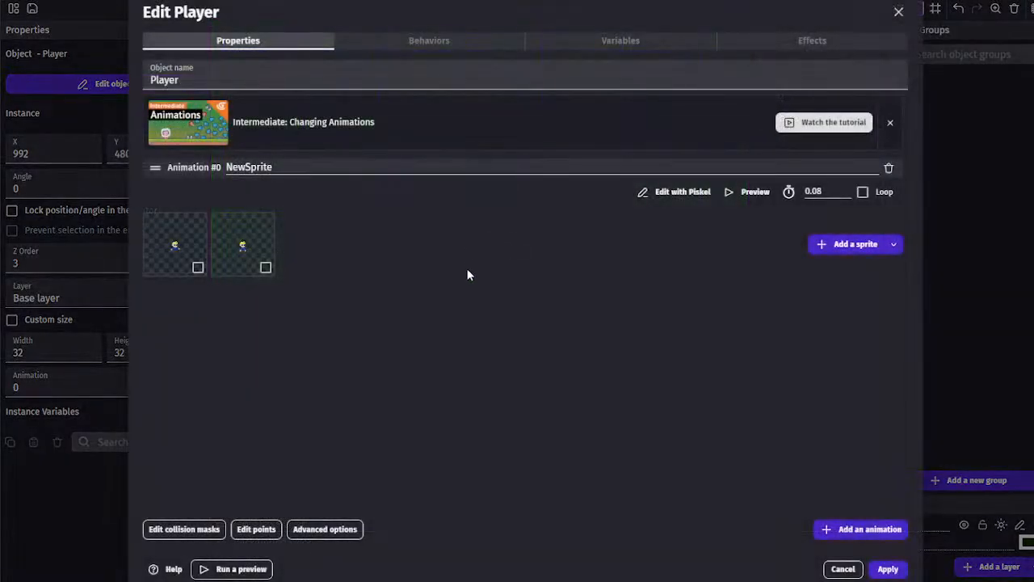
{"action": "left_click", "coordinate": [829, 571]}
Switch to the scene's events and delete the disabled event that sets the offsetX and offsetY variables
{"action": "left_click", "coordinate": [212, 4]}
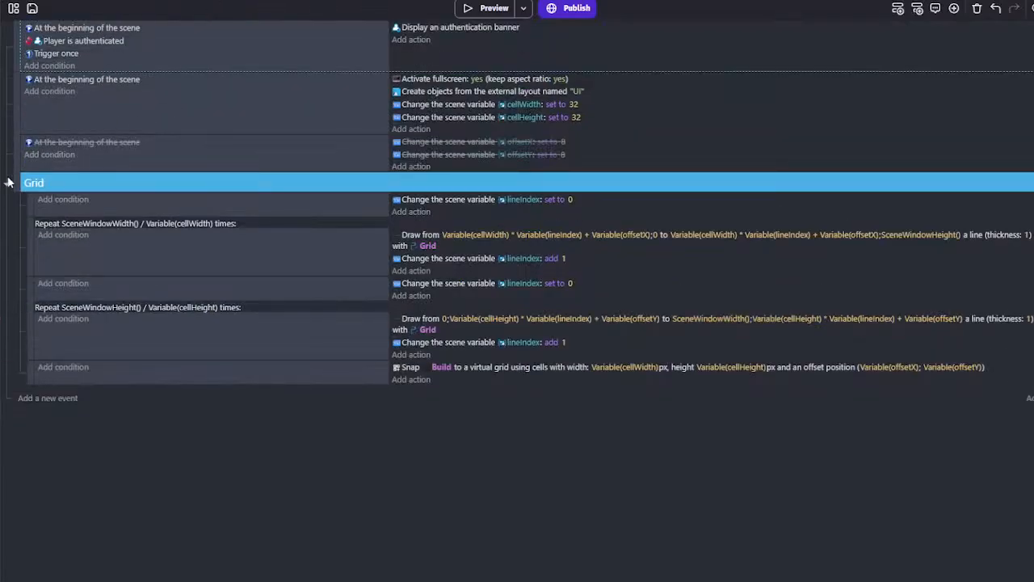
{"action": "right_click", "coordinate": [98, 63]}
{"action": "left_click", "coordinate": [79, 115]}
{"action": "left_click", "coordinate": [135, 161]}
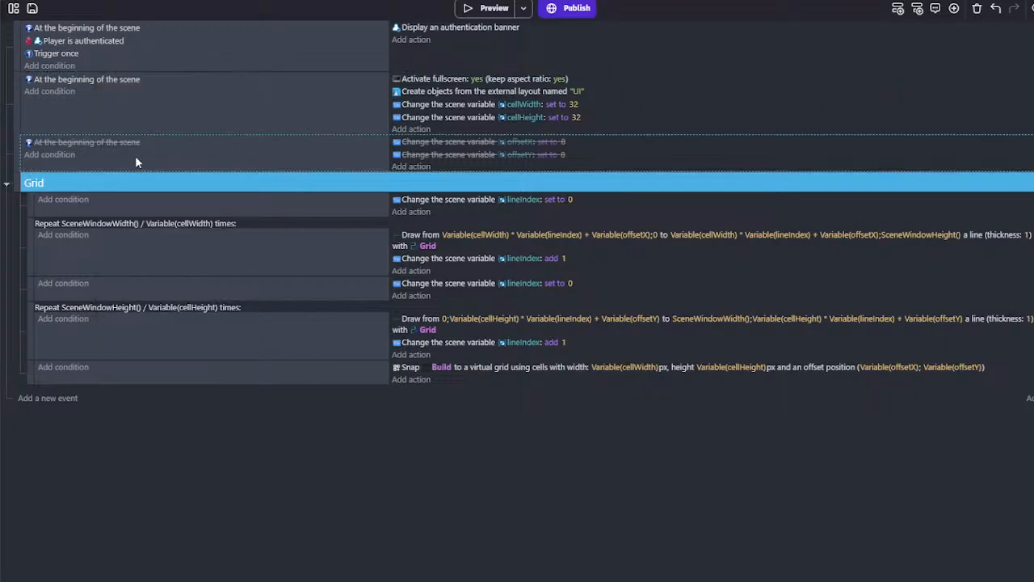
{"action": "key", "text": "Delete"}
Put the scene-start event that sets cellWidth and cellHeight into a new event group named Grid Stuff
{"action": "right_click", "coordinate": [134, 111]}
{"action": "key", "text": "Escape"}
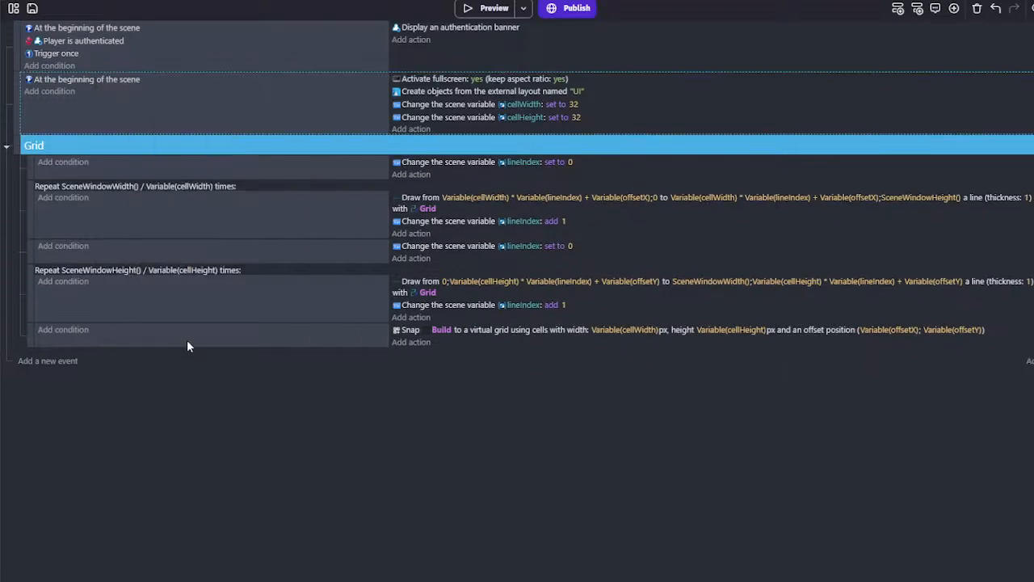
{"action": "left_click", "coordinate": [93, 85]}
{"action": "left_click_drag", "start_coordinate": [113, 83], "coordinate": [50, 82]}
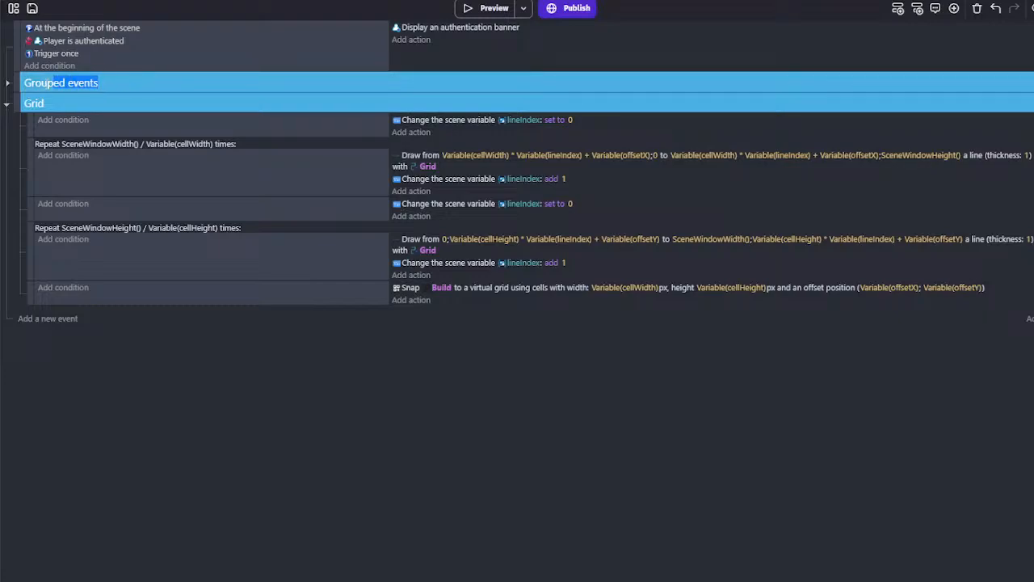
{"action": "type", "text": "Grid"}
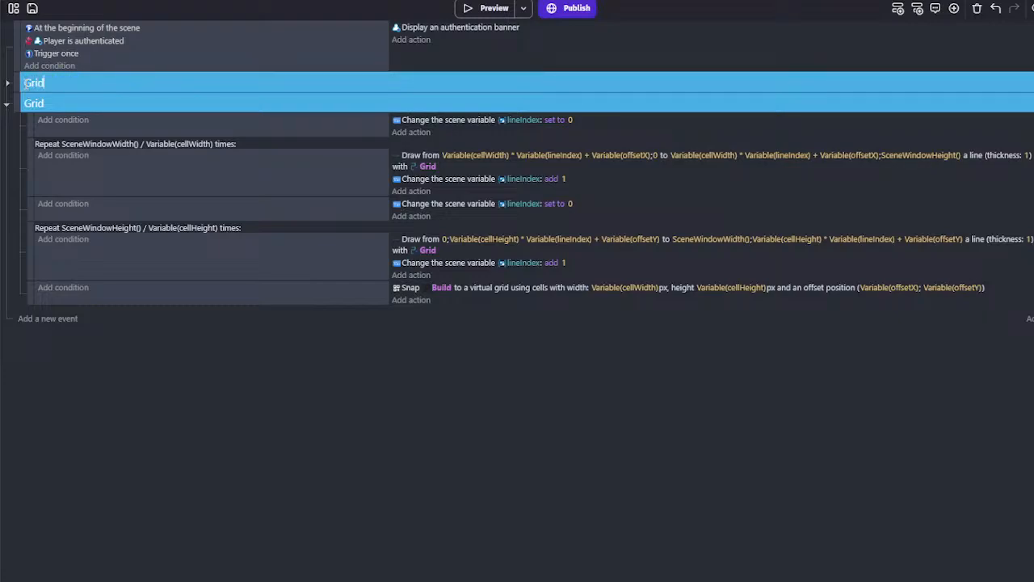
{"action": "type", "text": " Stuff"}
{"action": "key", "text": "Return"}
Nest the Grid event group inside Grid Stuff and collapse both groups
{"action": "left_click", "coordinate": [7, 103]}
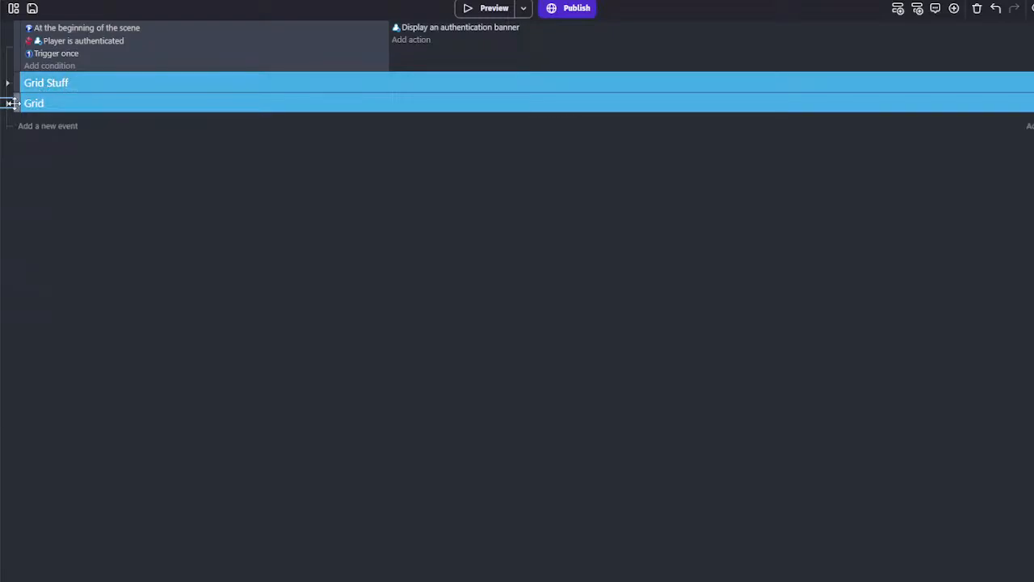
{"action": "left_click", "coordinate": [6, 103]}
{"action": "left_click", "coordinate": [7, 83]}
{"action": "left_click_drag", "start_coordinate": [19, 166], "coordinate": [13, 176]}
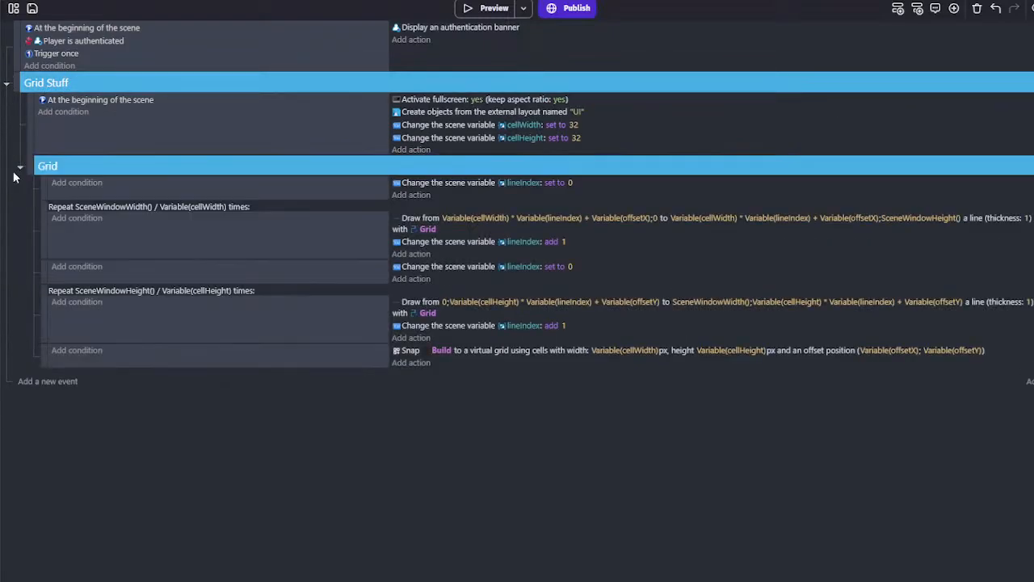
{"action": "left_click", "coordinate": [17, 168]}
{"action": "left_click", "coordinate": [7, 83]}
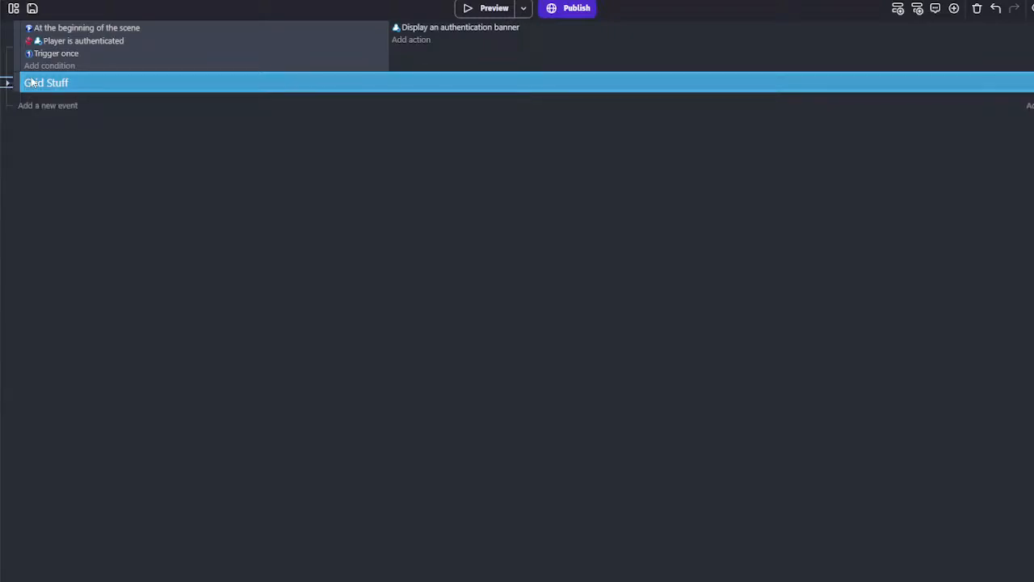
{"action": "left_click", "coordinate": [148, 79]}
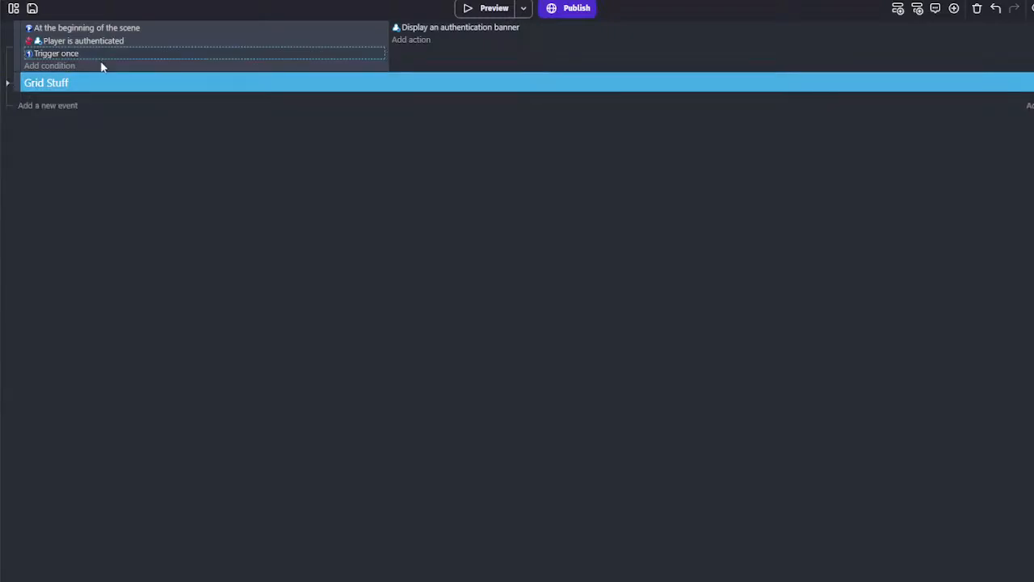
Add a new empty event below Grid Stuff, put it into an event group named Camera and expand the group
{"action": "left_click", "coordinate": [50, 105]}
{"action": "right_click", "coordinate": [117, 97]}
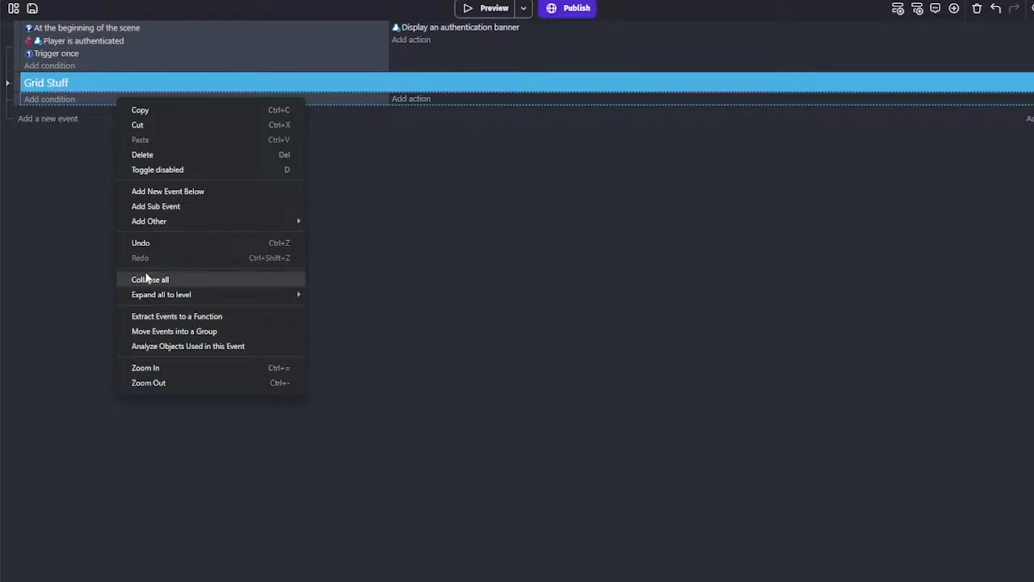
{"action": "left_click", "coordinate": [169, 330]}
{"action": "type", "text": "Camera"}
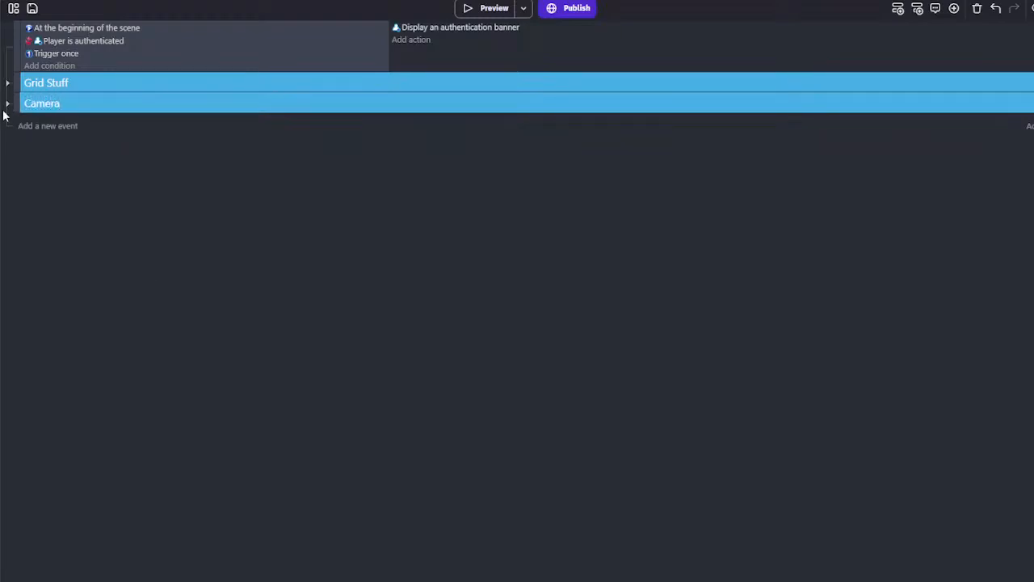
{"action": "left_click", "coordinate": [6, 104]}
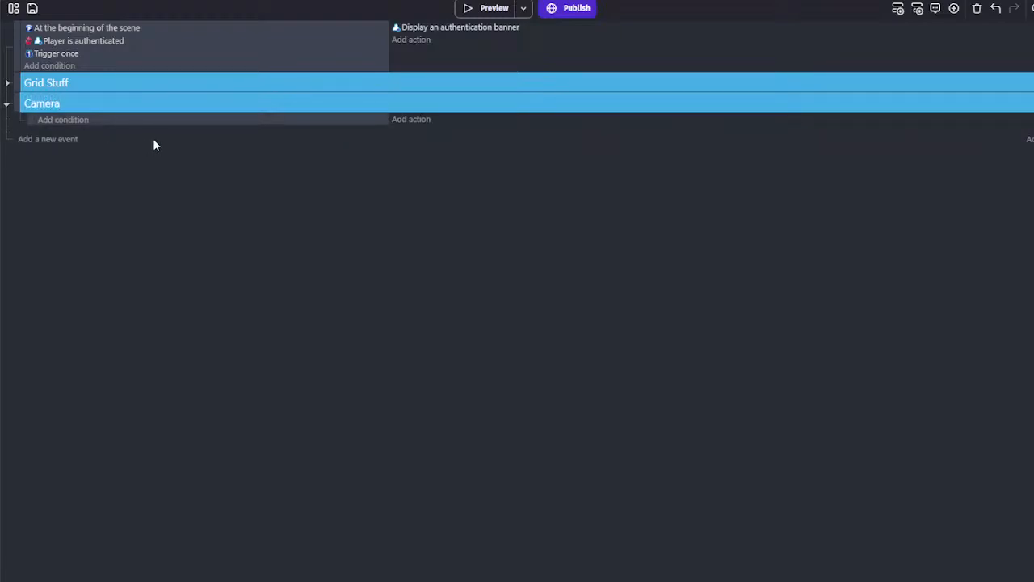
Start a Camera center X position action for the empty event inside the Camera group
{"action": "left_click", "coordinate": [409, 119]}
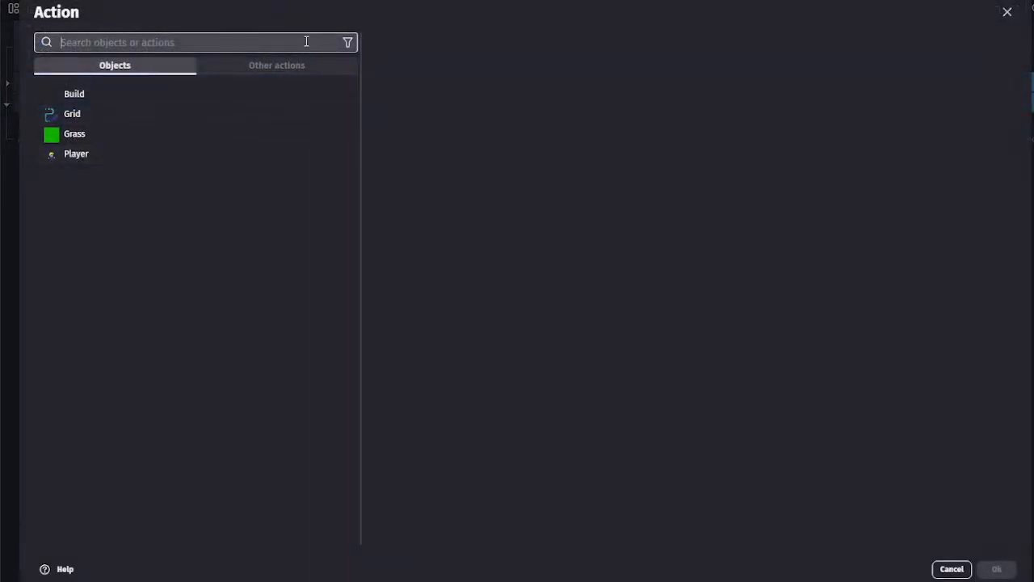
{"action": "type", "text": "camera"}
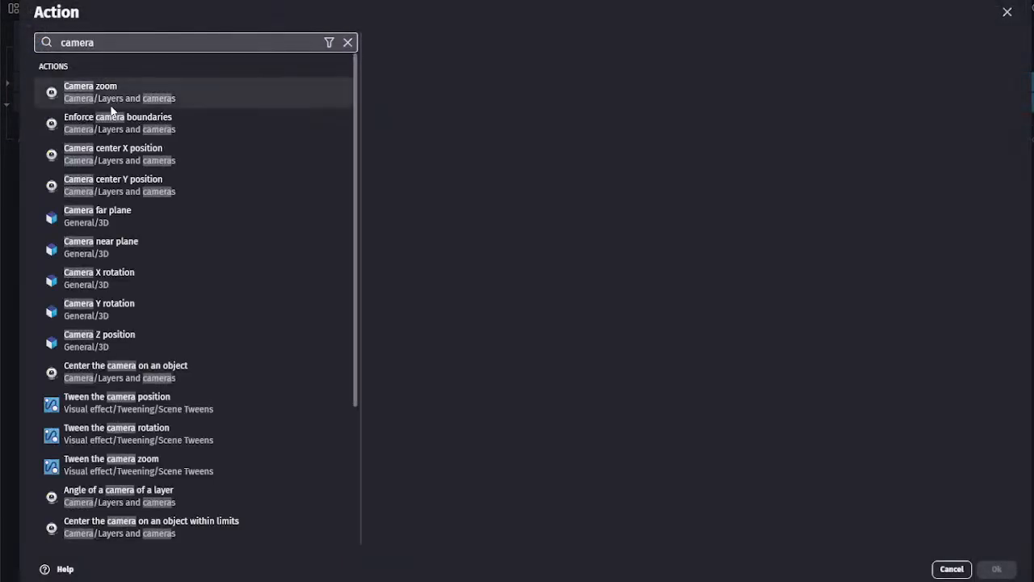
{"action": "scroll", "coordinate": [173, 433], "scroll_direction": "down", "scroll_amount": 3}
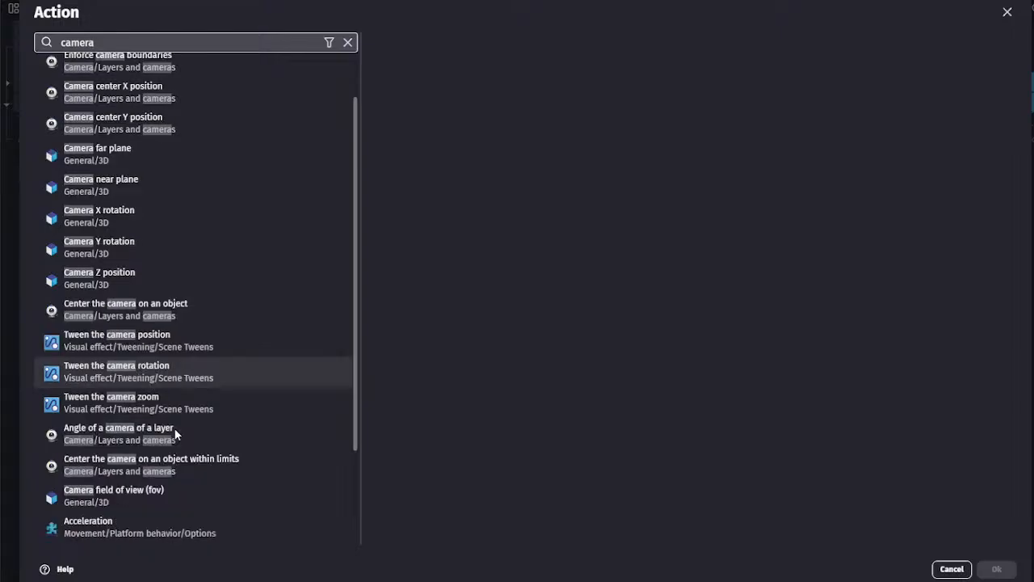
{"action": "scroll", "coordinate": [149, 195], "scroll_direction": "up", "scroll_amount": 1}
{"action": "type", "text": "pos"}
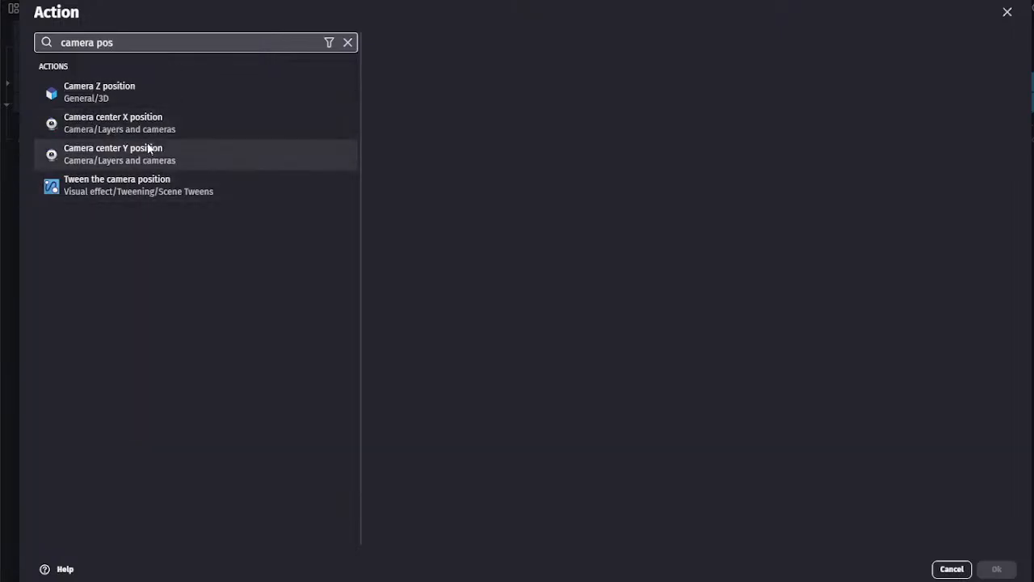
{"action": "left_click", "coordinate": [194, 123]}
Set the camera's center X value to lerp(CameraX(), Player.X(), 0.3) on the base layer and confirm the action
{"action": "left_click", "coordinate": [454, 120]}
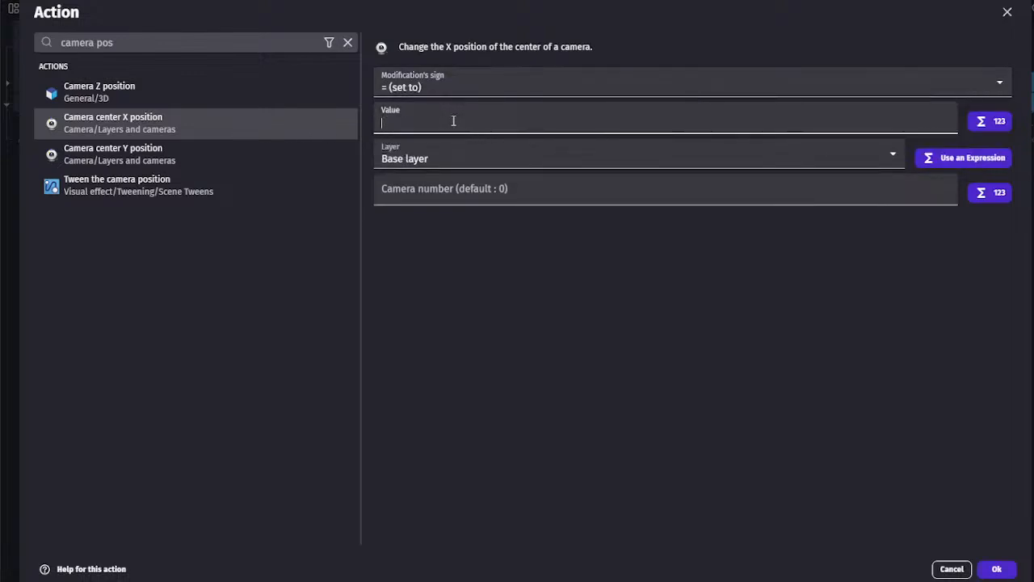
{"action": "type", "text": "Lerp"}
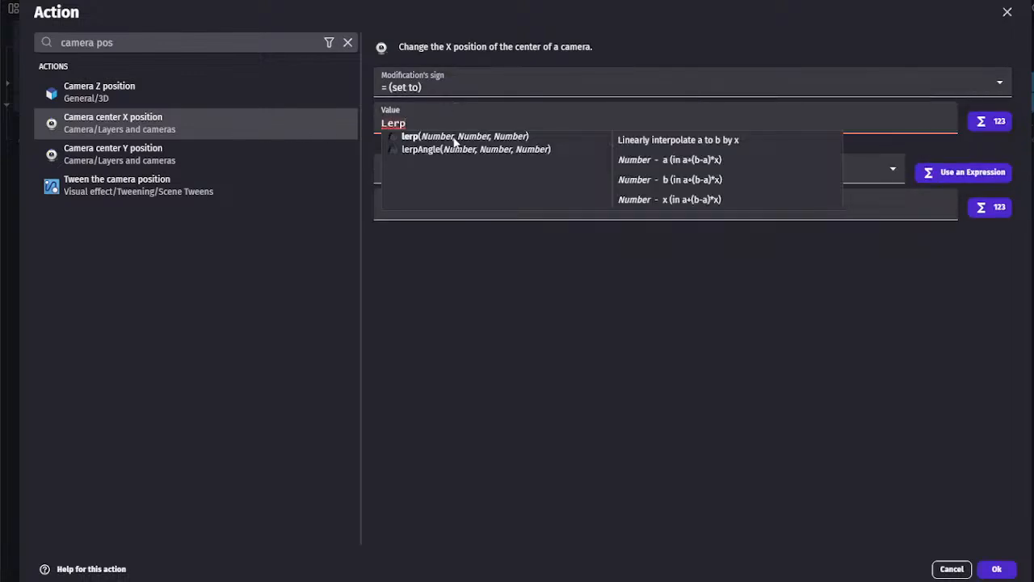
{"action": "left_click", "coordinate": [453, 137]}
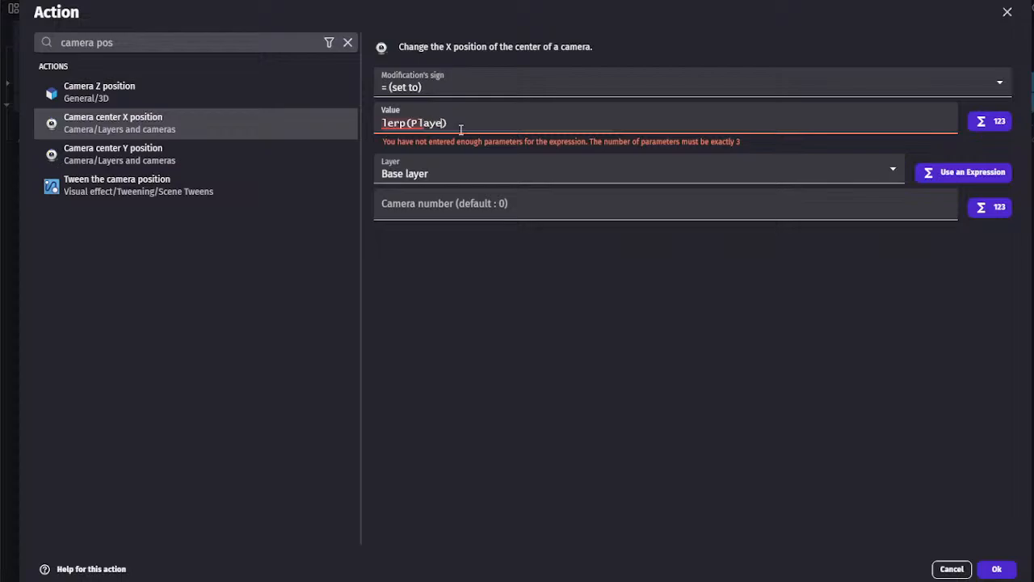
{"action": "type", "text": "CameraX(),Player.X("}
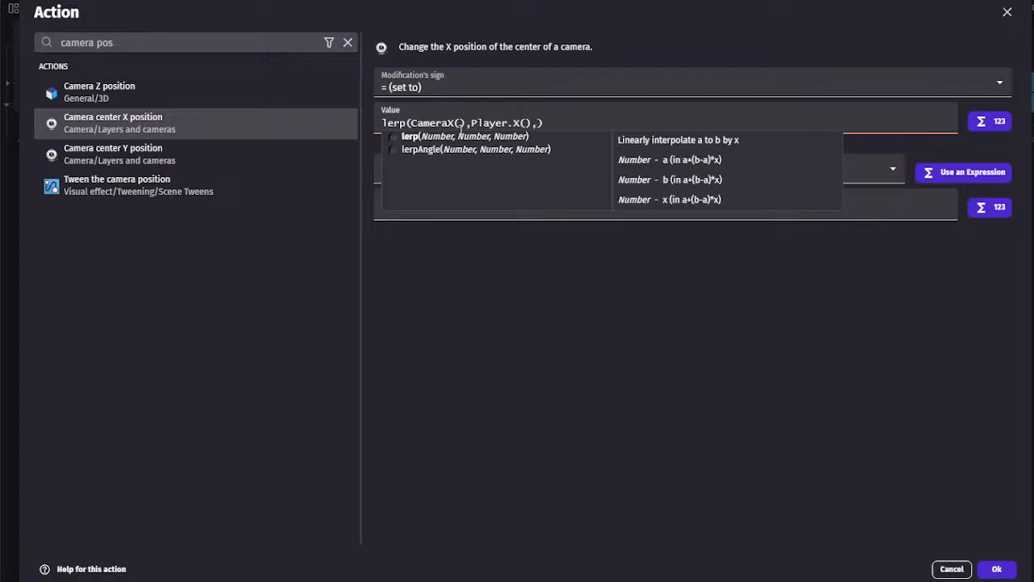
{"action": "type", "text": "0.3"}
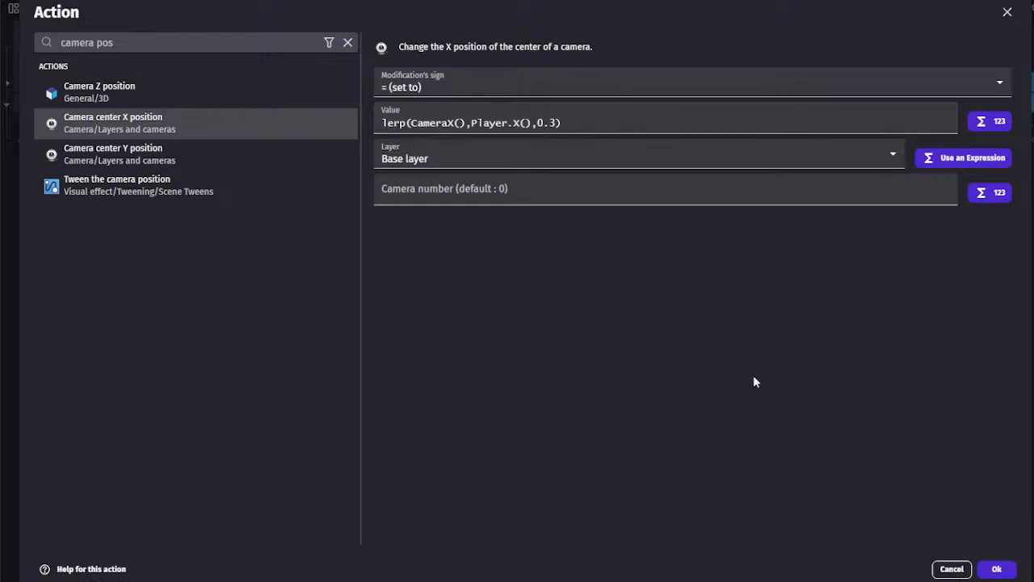
{"action": "left_click", "coordinate": [467, 125]}
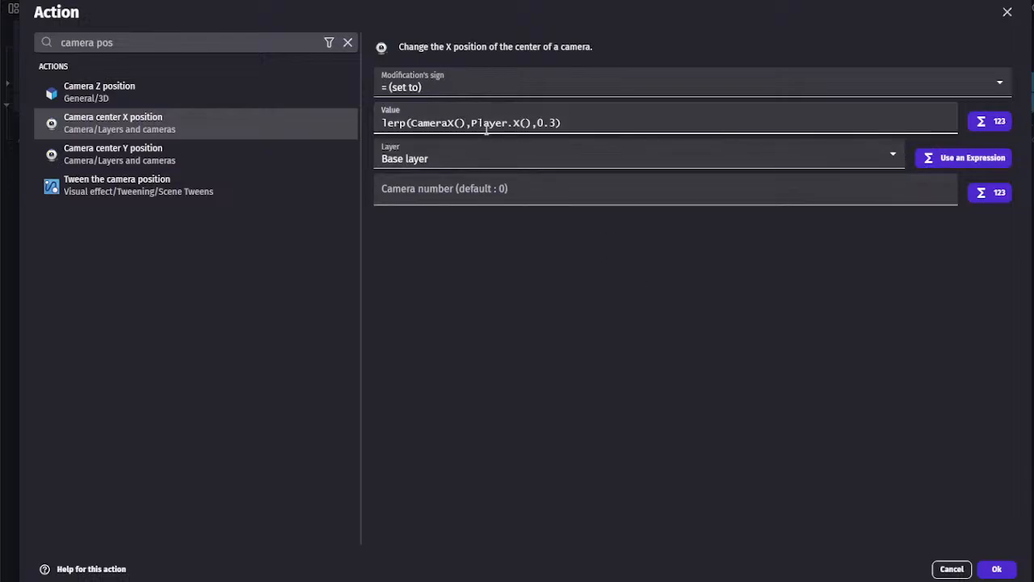
{"action": "key", "text": "Delete"}
{"action": "type", "text": ","}
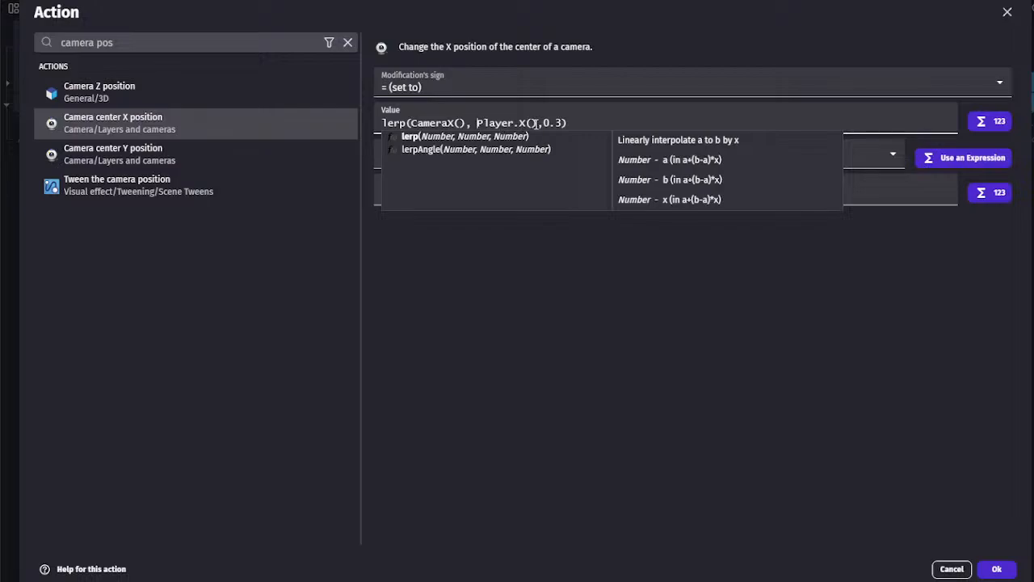
{"action": "key", "text": "BackSpace"}
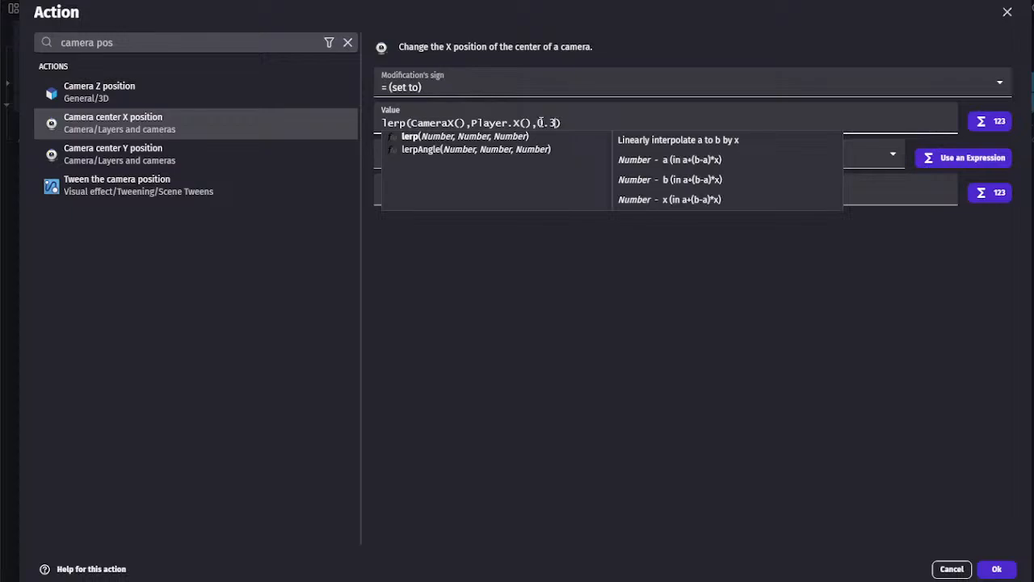
{"action": "left_click", "coordinate": [541, 122]}
{"action": "left_click", "coordinate": [471, 123]}
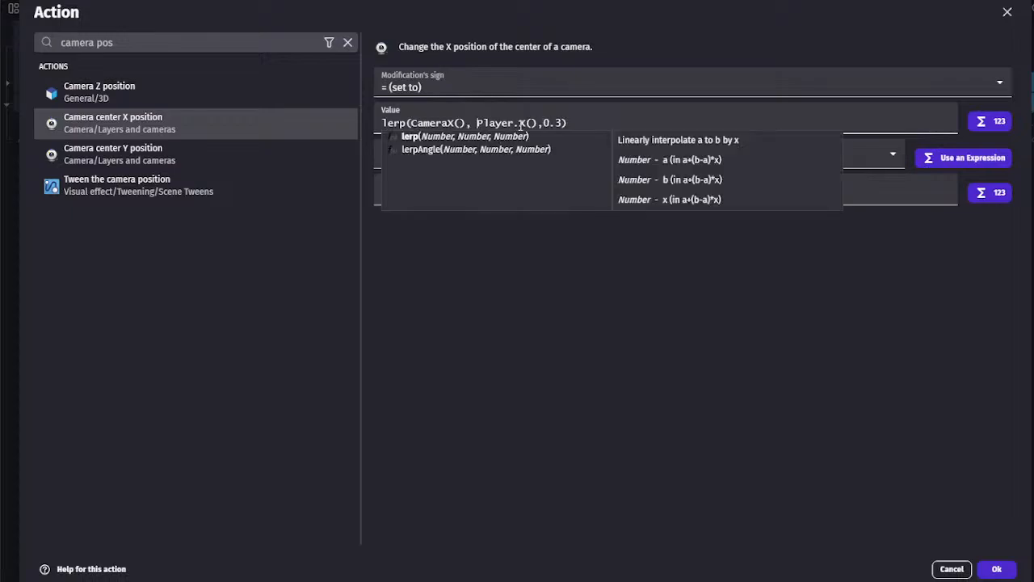
{"action": "left_click", "coordinate": [1000, 570]}
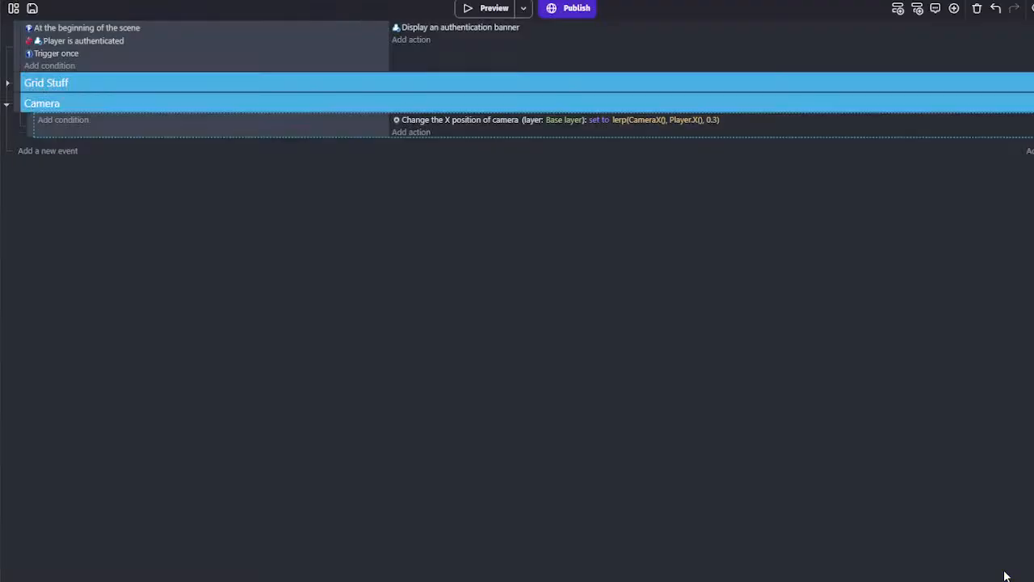
Duplicate the camera position action within the same event and change the copy's value to lerp(CameraY(), Player.Y(), 0.3)
{"action": "right_click", "coordinate": [449, 121]}
{"action": "left_click", "coordinate": [466, 132]}
{"action": "key", "text": "ctrl+v"}
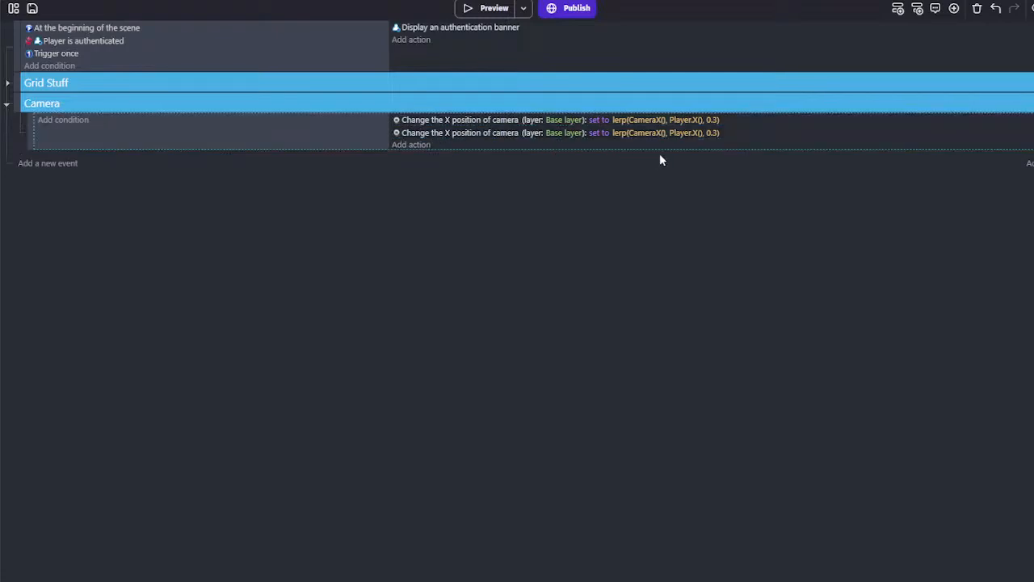
{"action": "left_click", "coordinate": [664, 132]}
{"action": "left_click_drag", "start_coordinate": [682, 161], "coordinate": [689, 161]}
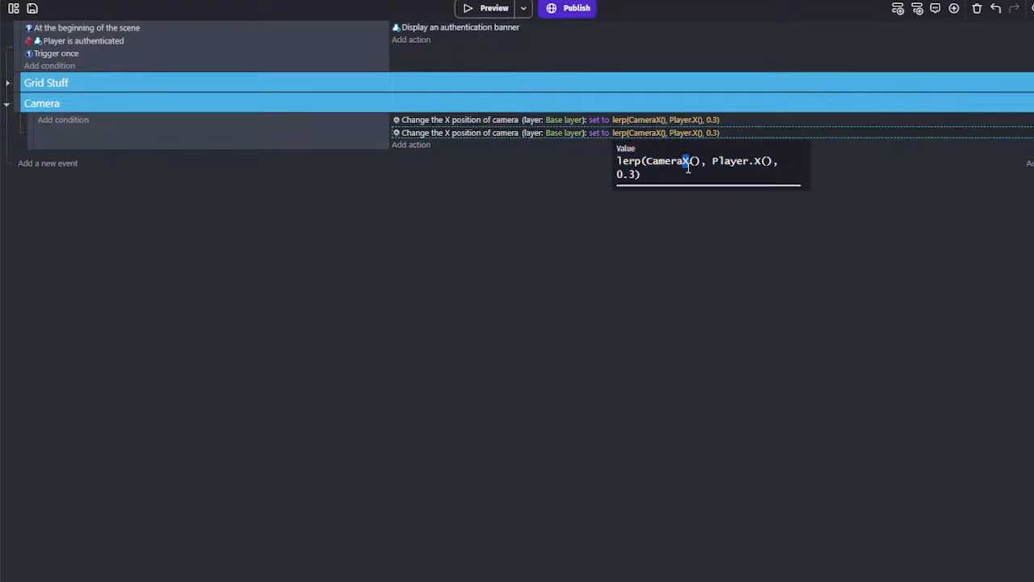
{"action": "left_click_drag", "start_coordinate": [754, 161], "coordinate": [761, 161]}
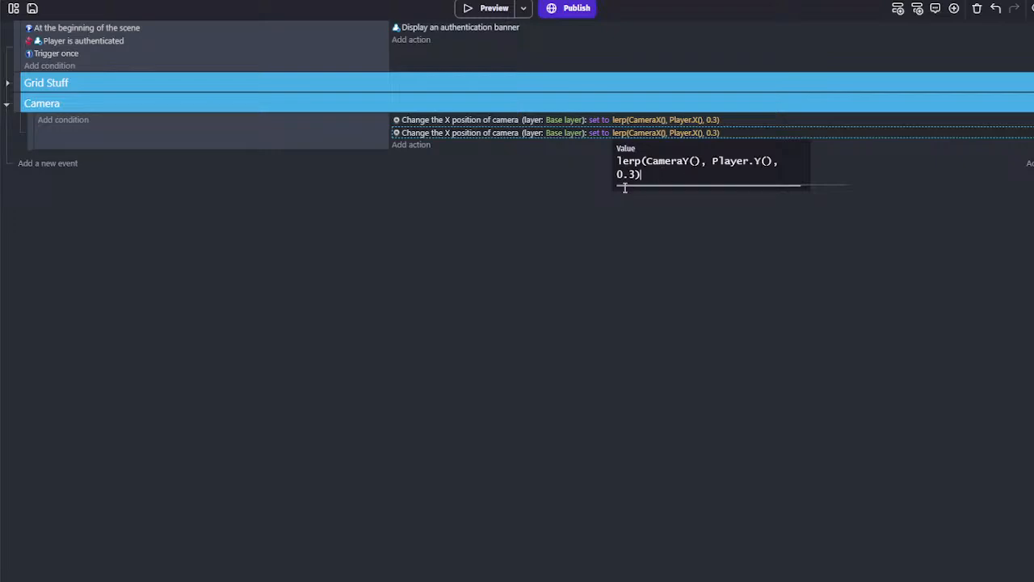
{"action": "left_click", "coordinate": [513, 113]}
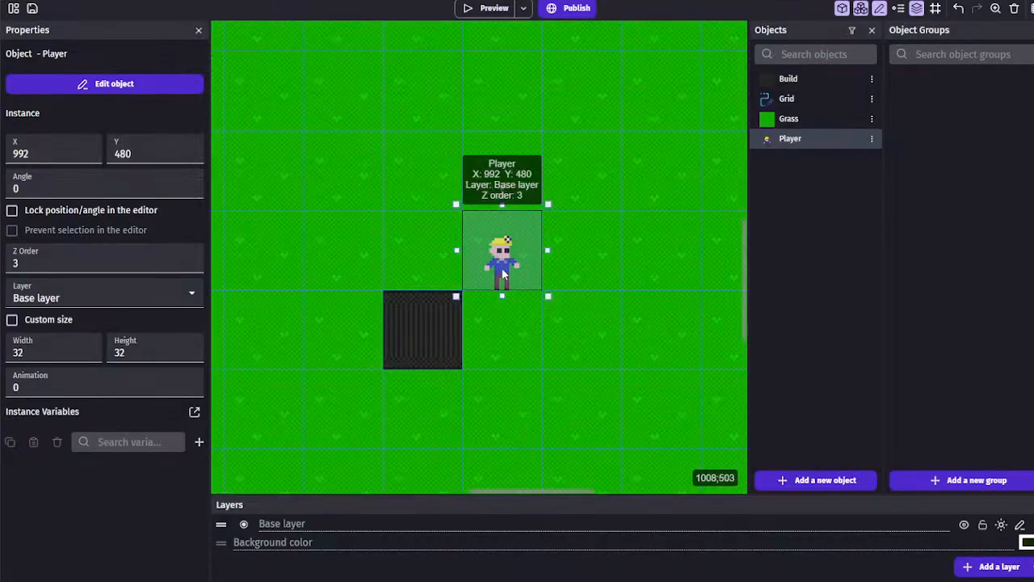
Open the Player object's settings from the scene and add the top-down movement behavior to it
{"action": "double_click", "coordinate": [496, 259]}
{"action": "left_click", "coordinate": [380, 40]}
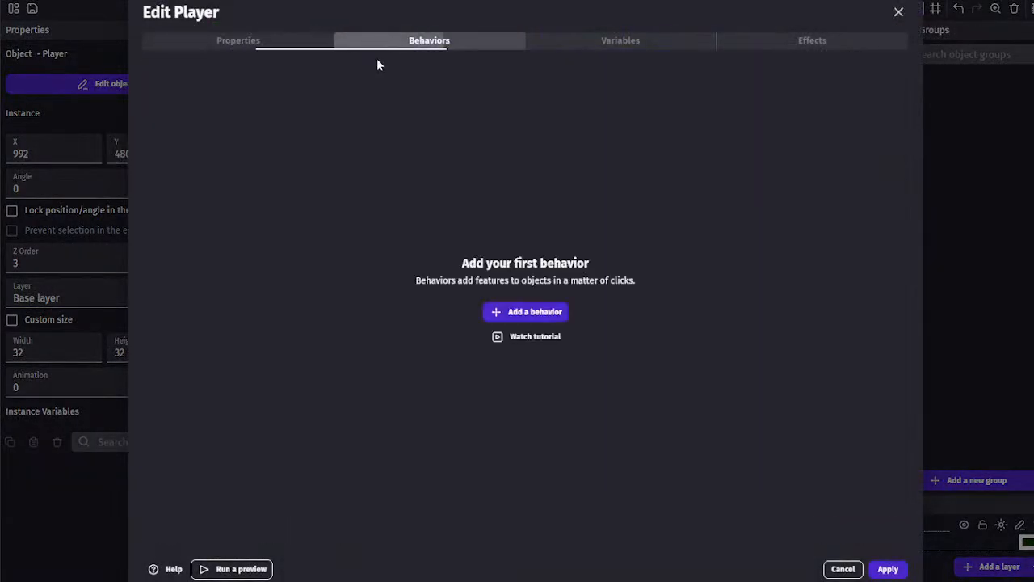
{"action": "left_click", "coordinate": [525, 311]}
{"action": "scroll", "coordinate": [231, 253], "scroll_direction": "down", "scroll_amount": 5}
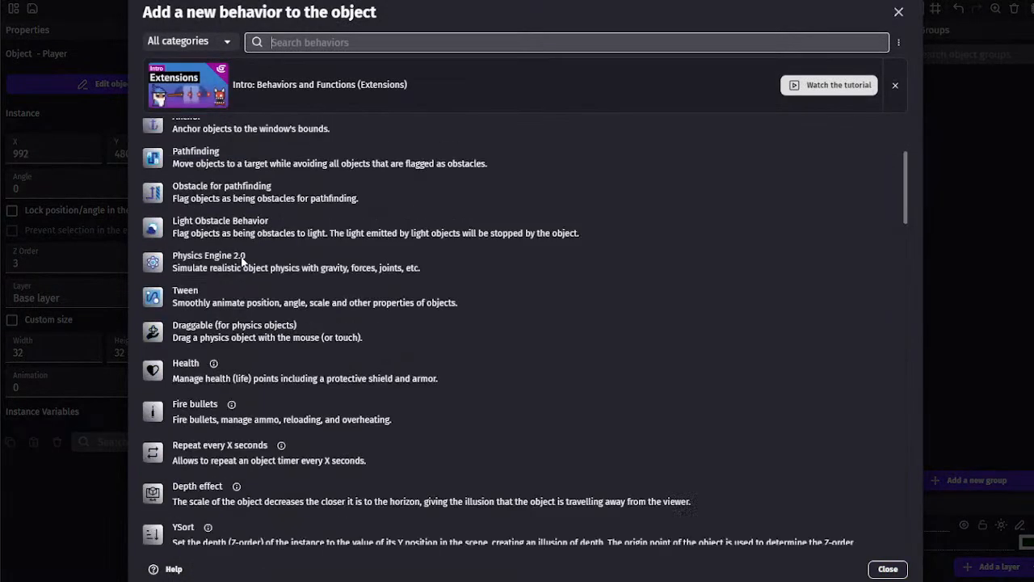
{"action": "scroll", "coordinate": [232, 256], "scroll_direction": "up", "scroll_amount": 2}
{"action": "left_click", "coordinate": [217, 214]}
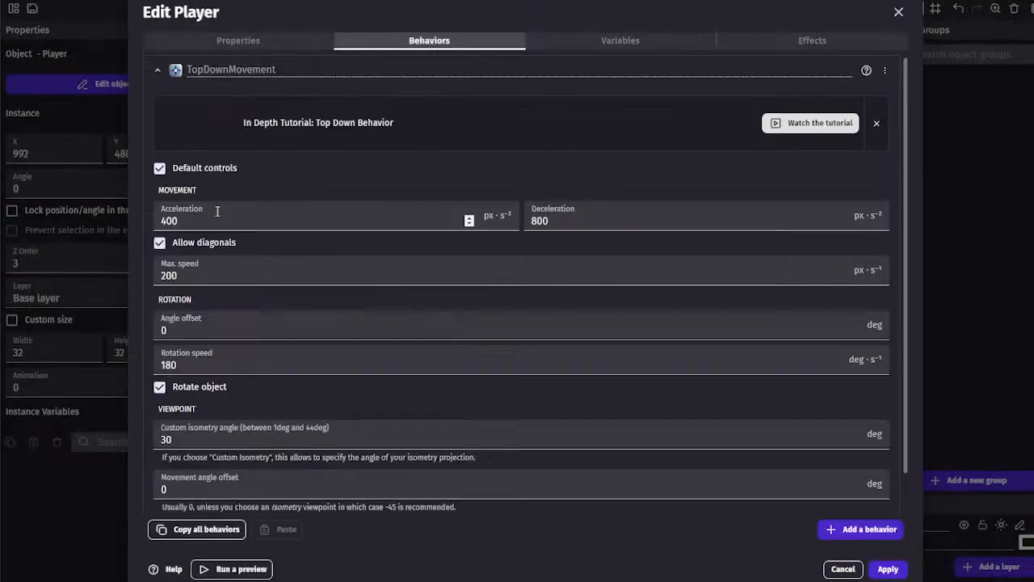
Set the movement behavior's acceleration and deceleration to 2000 and turn off its default controls
{"action": "double_click", "coordinate": [203, 219]}
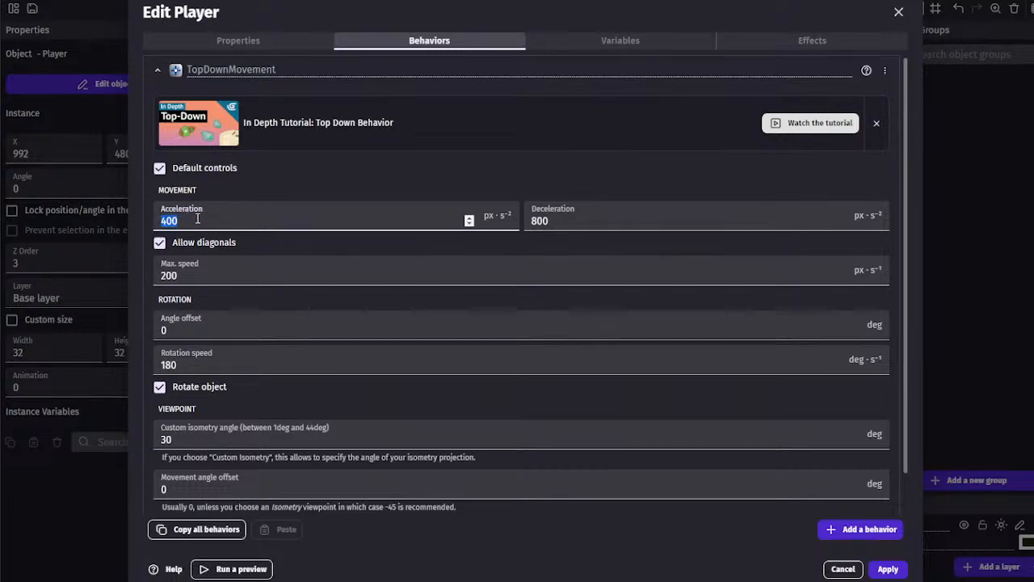
{"action": "type", "text": "2000"}
{"action": "key", "text": "Tab"}
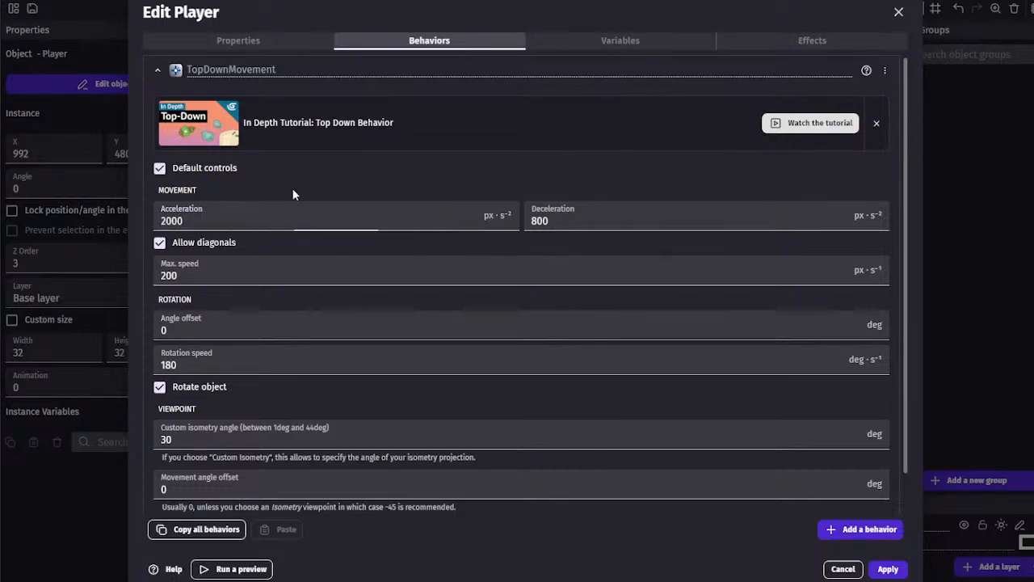
{"action": "type", "text": "2000"}
{"action": "left_click", "coordinate": [508, 182]}
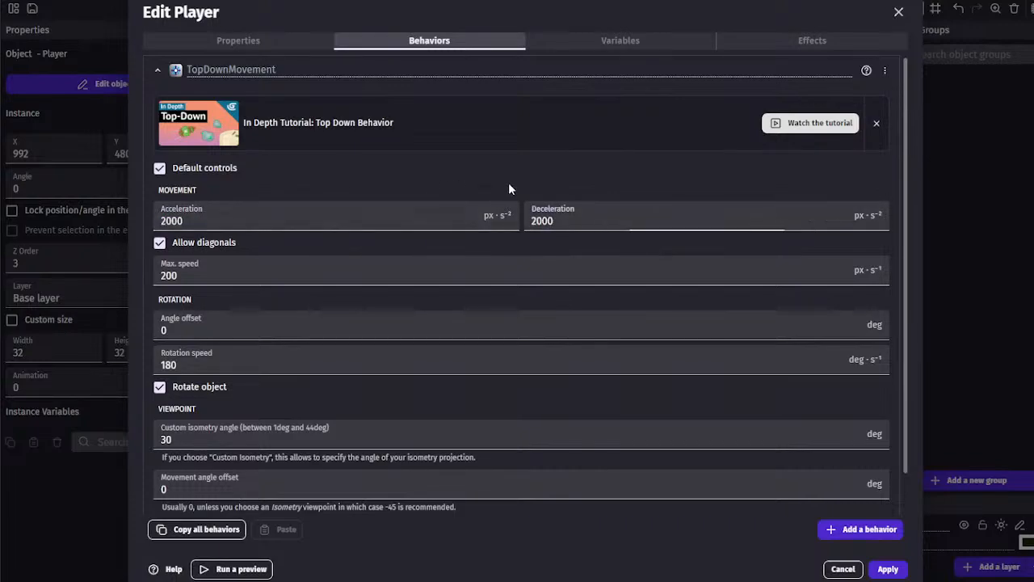
{"action": "left_click", "coordinate": [220, 169]}
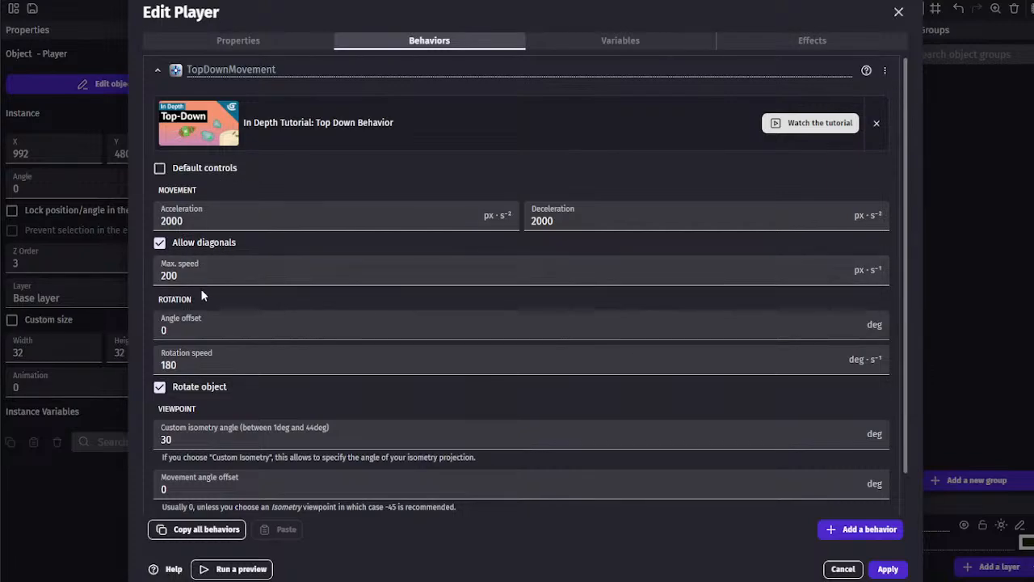
{"action": "double_click", "coordinate": [170, 283]}
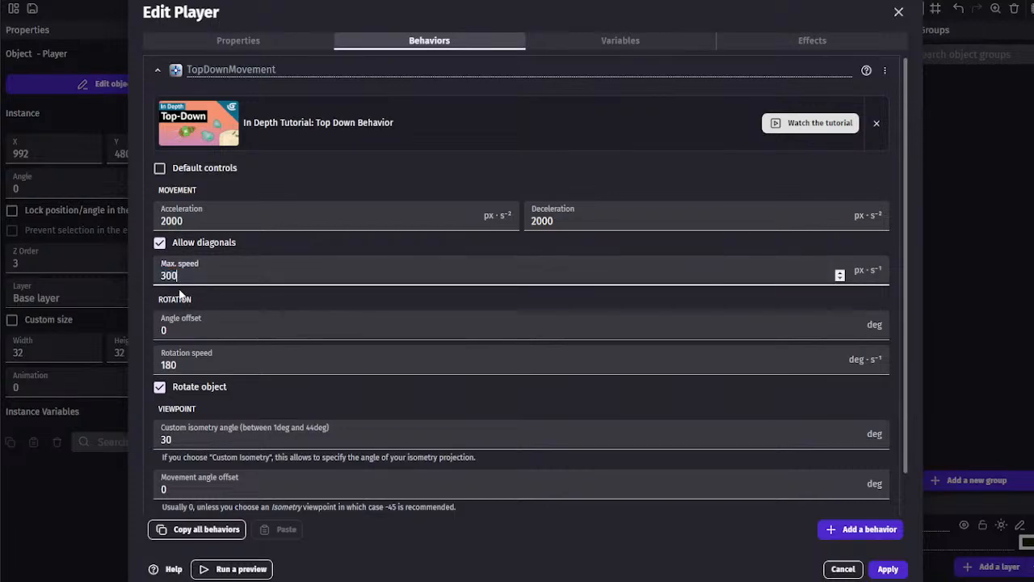
{"action": "left_click_drag", "start_coordinate": [195, 274], "coordinate": [166, 284]}
{"action": "type", "text": "200"}
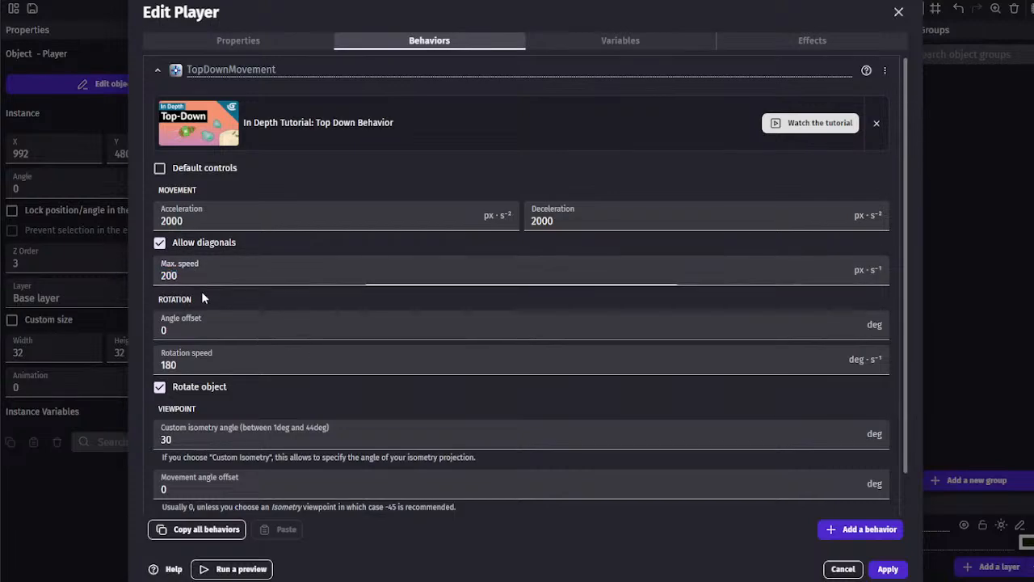
Keep the Top-Down viewpoint, turn off Rotate object and set the rotation speed to 0
{"action": "scroll", "coordinate": [195, 296], "scroll_direction": "down", "scroll_amount": 1}
{"action": "left_click", "coordinate": [208, 483]}
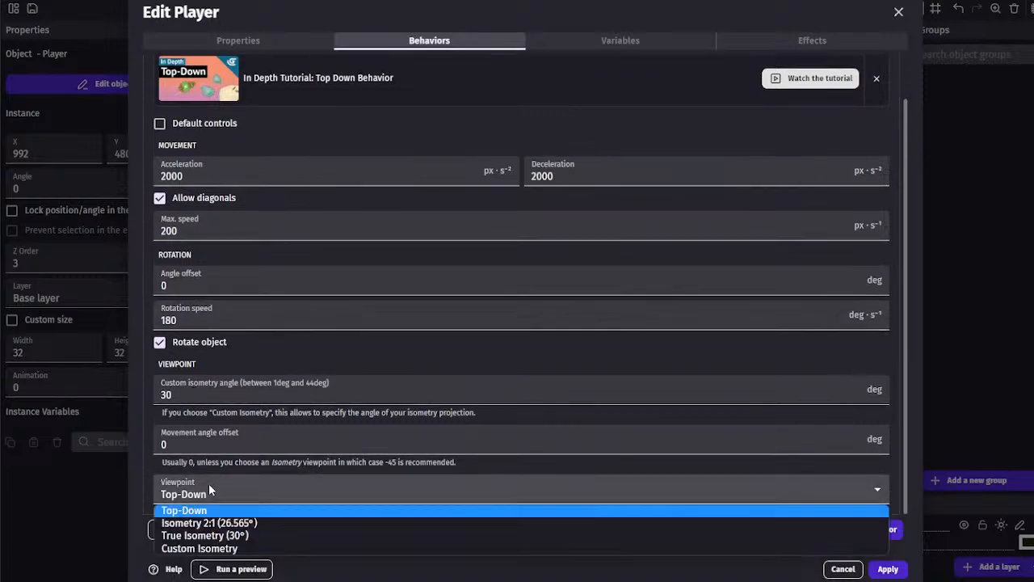
{"action": "left_click", "coordinate": [207, 482]}
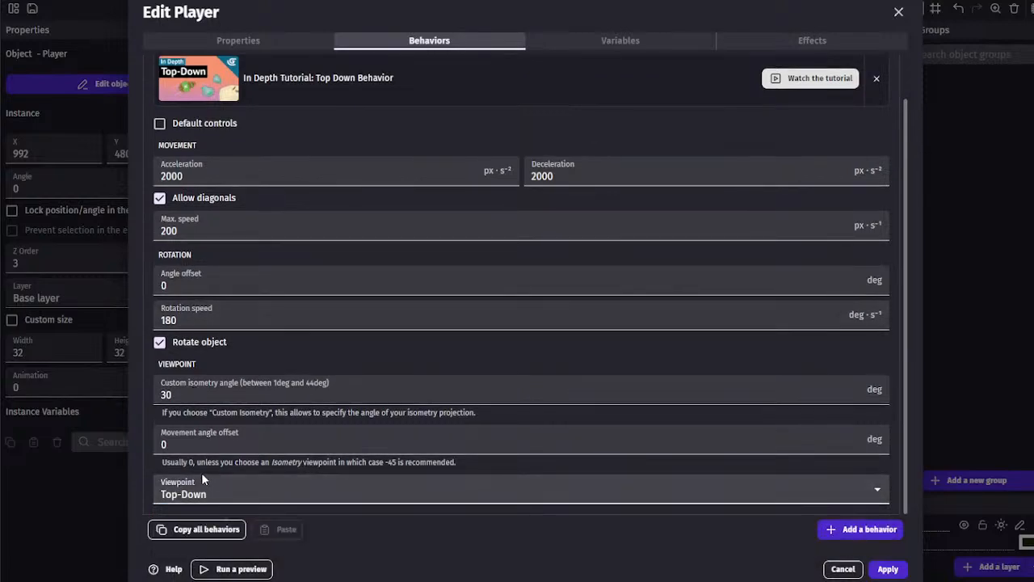
{"action": "left_click", "coordinate": [162, 343]}
{"action": "left_click", "coordinate": [172, 380]}
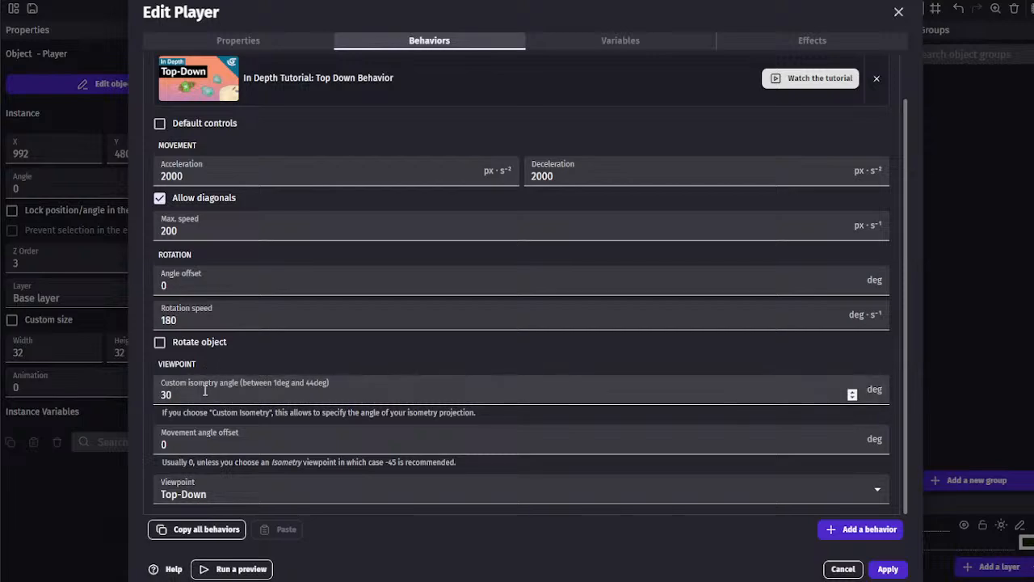
{"action": "left_click", "coordinate": [187, 327]}
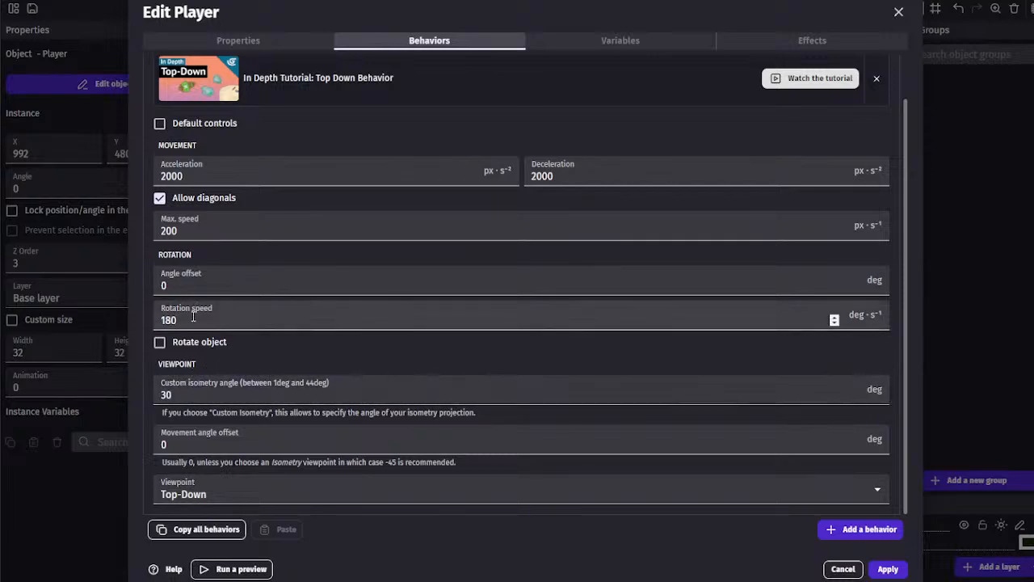
{"action": "type", "text": "0"}
{"action": "left_click", "coordinate": [220, 351]}
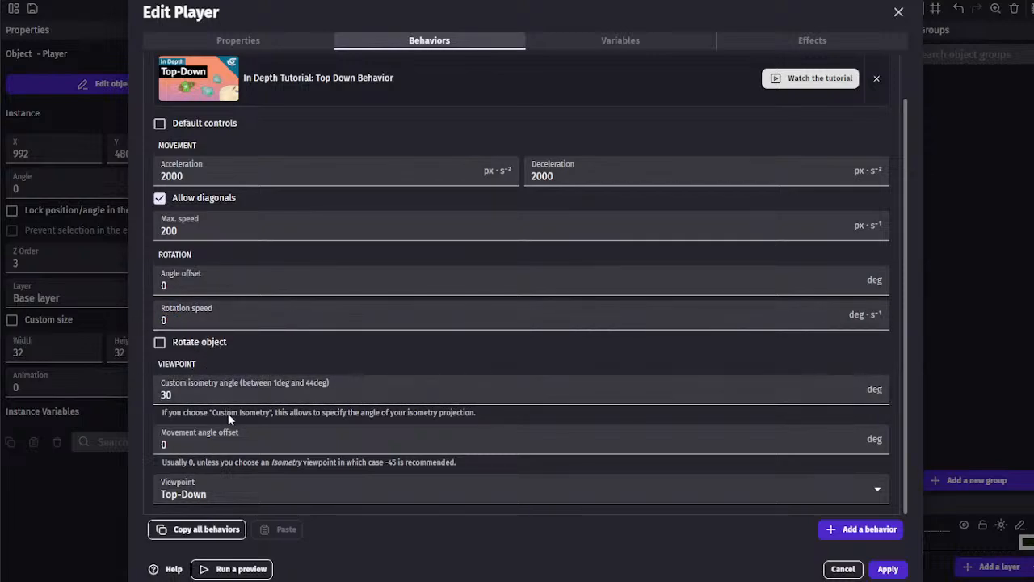
Apply the top-down movement behavior settings to the Player object
{"action": "scroll", "coordinate": [363, 311], "scroll_direction": "up", "scroll_amount": 1}
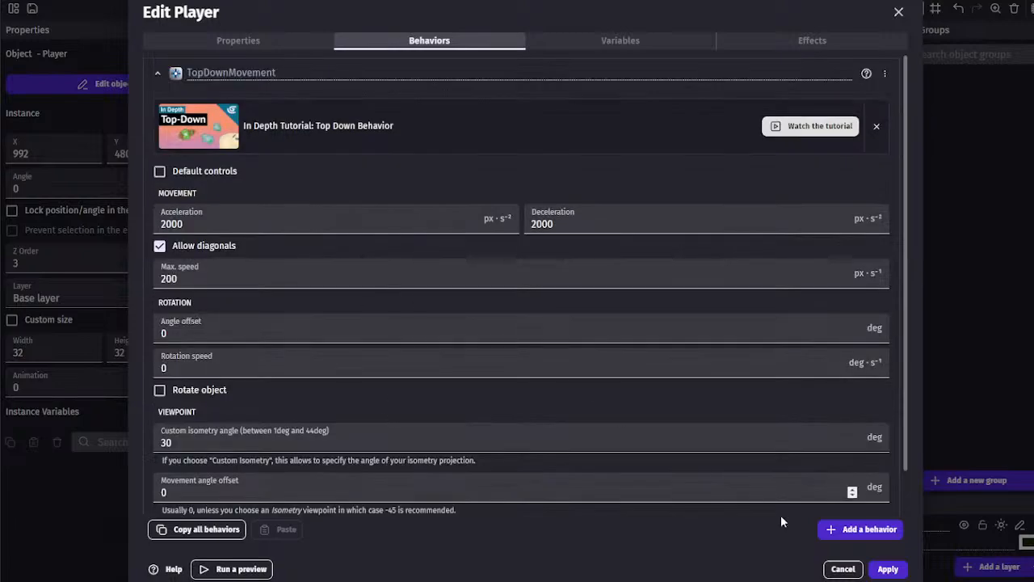
{"action": "left_click", "coordinate": [886, 569]}
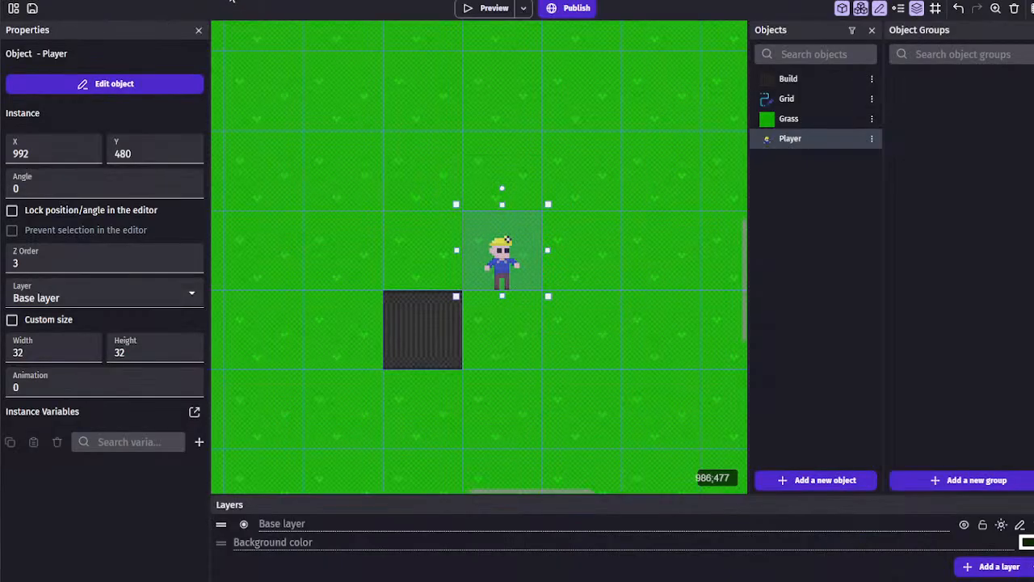
{"action": "left_click", "coordinate": [223, 2]}
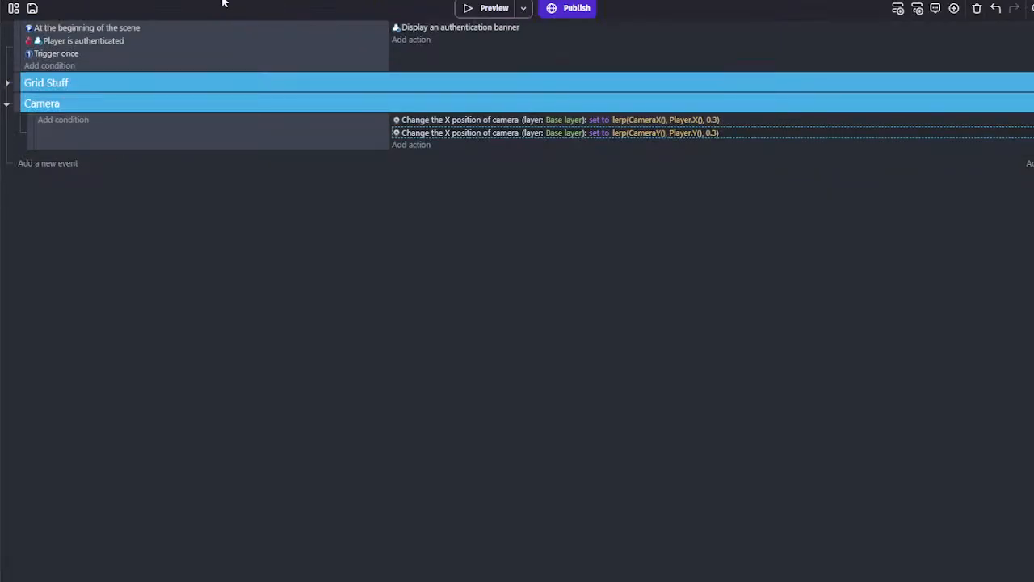
{"action": "left_click", "coordinate": [276, 127]}
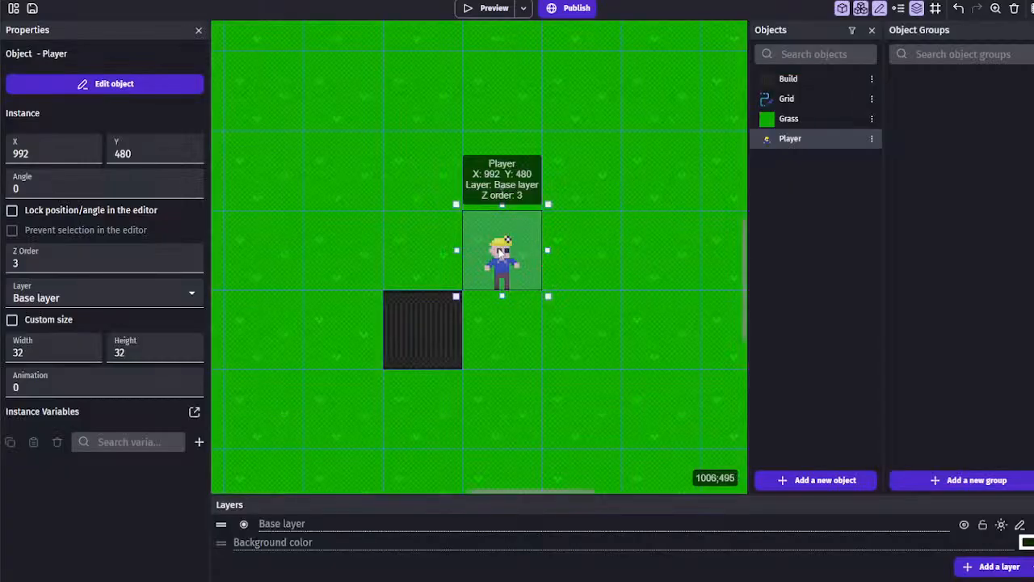
Edit the Player's sprite in Piskel, center the artwork of its frames on the canvas and save it
{"action": "double_click", "coordinate": [501, 257]}
{"action": "left_click", "coordinate": [219, 531]}
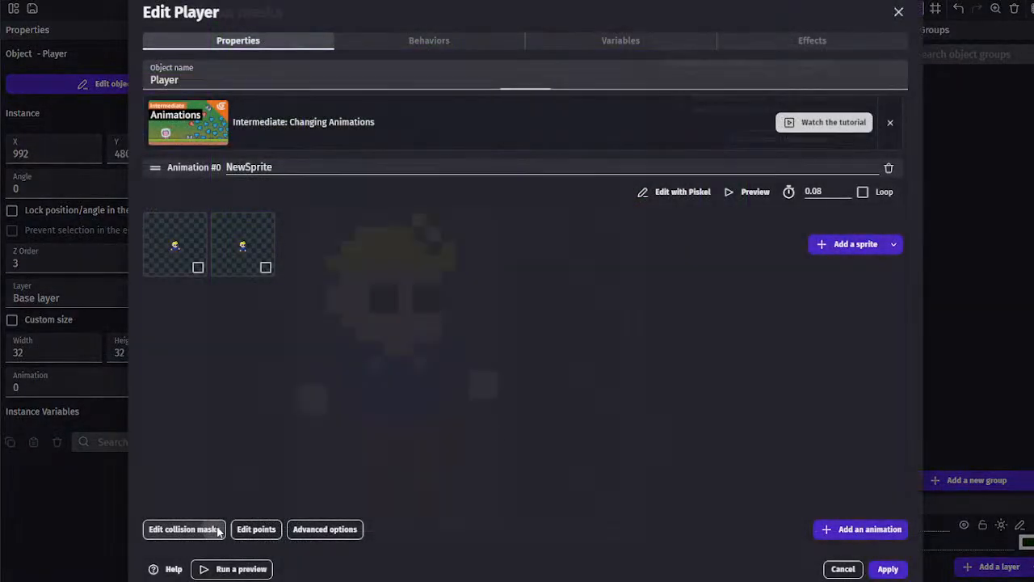
{"action": "left_click", "coordinate": [879, 569]}
{"action": "left_click", "coordinate": [686, 194]}
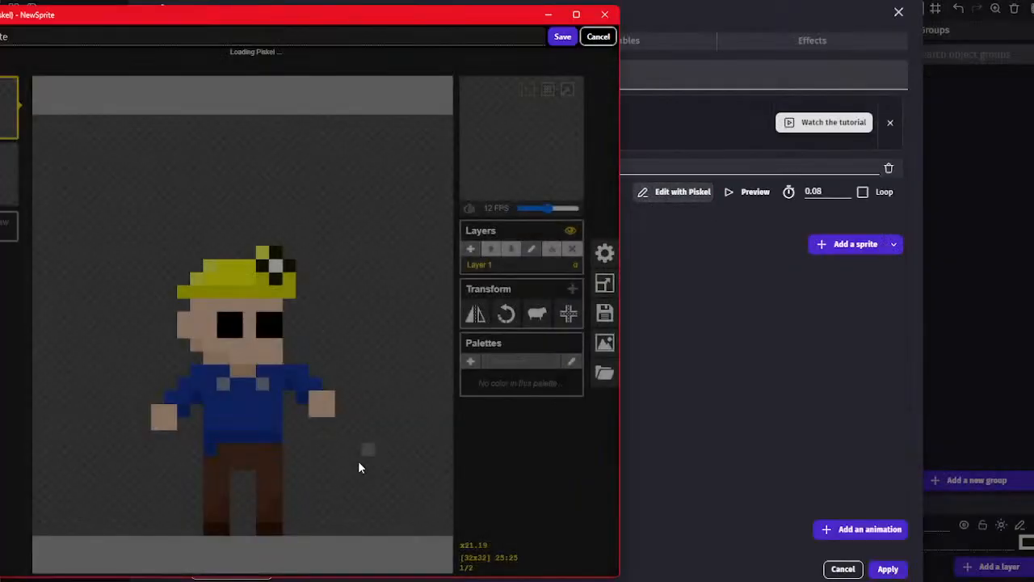
{"action": "left_click", "coordinate": [9, 173]}
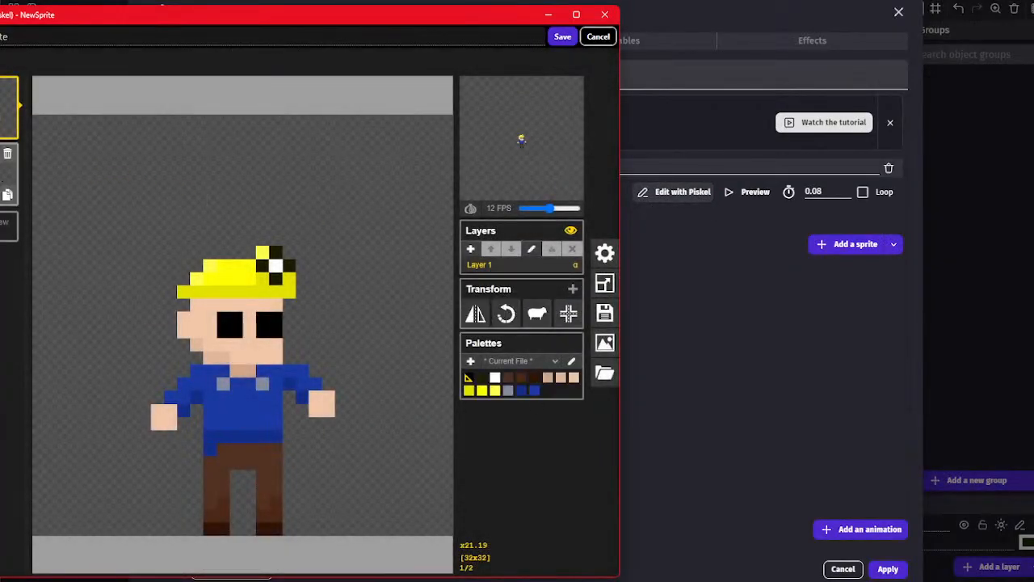
{"action": "left_click", "coordinate": [568, 313]}
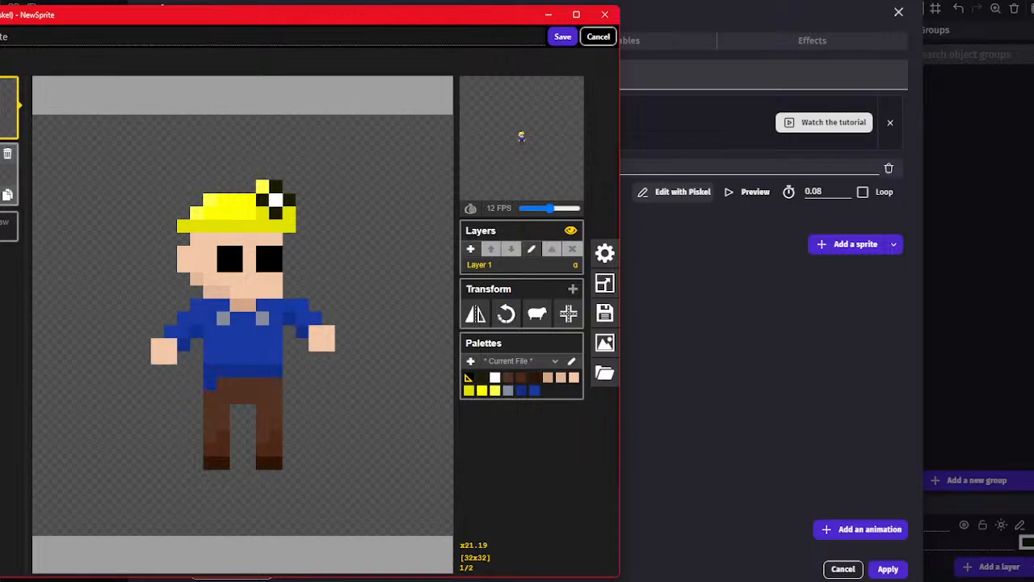
{"action": "left_click", "coordinate": [563, 36]}
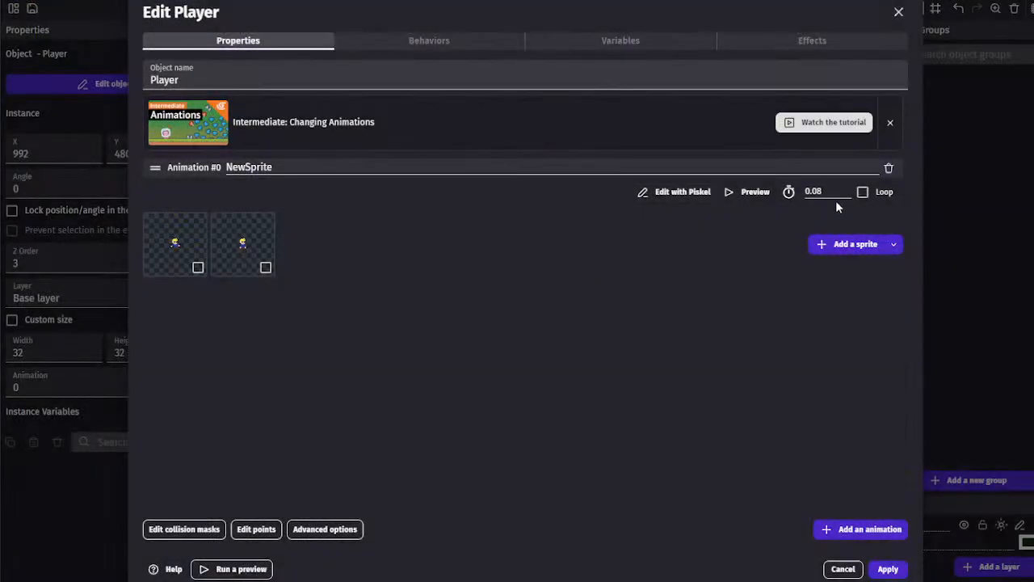
Turn on looping for the Player's animation, preview it and apply the object changes
{"action": "left_click", "coordinate": [863, 192]}
{"action": "left_click", "coordinate": [743, 192]}
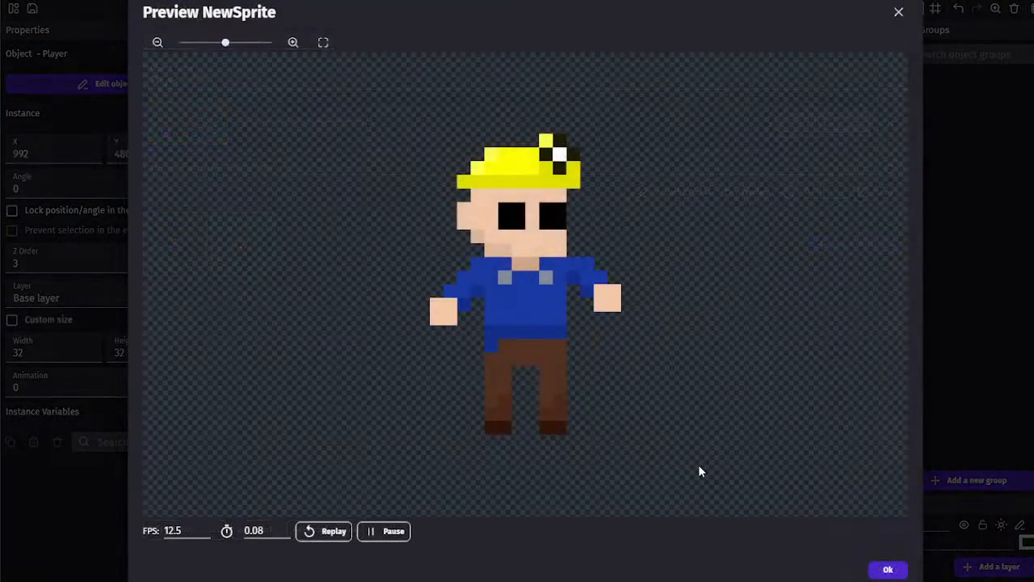
{"action": "left_click", "coordinate": [888, 568]}
{"action": "left_click", "coordinate": [874, 570]}
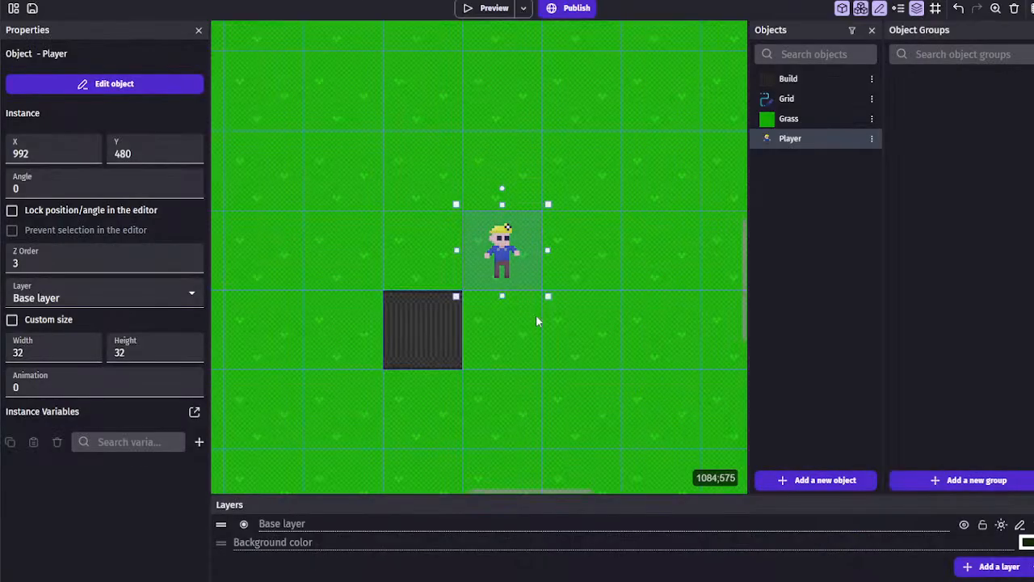
Check the Player's collision mask around the centered sprite
{"action": "left_click_drag", "start_coordinate": [447, 241], "coordinate": [523, 240]}
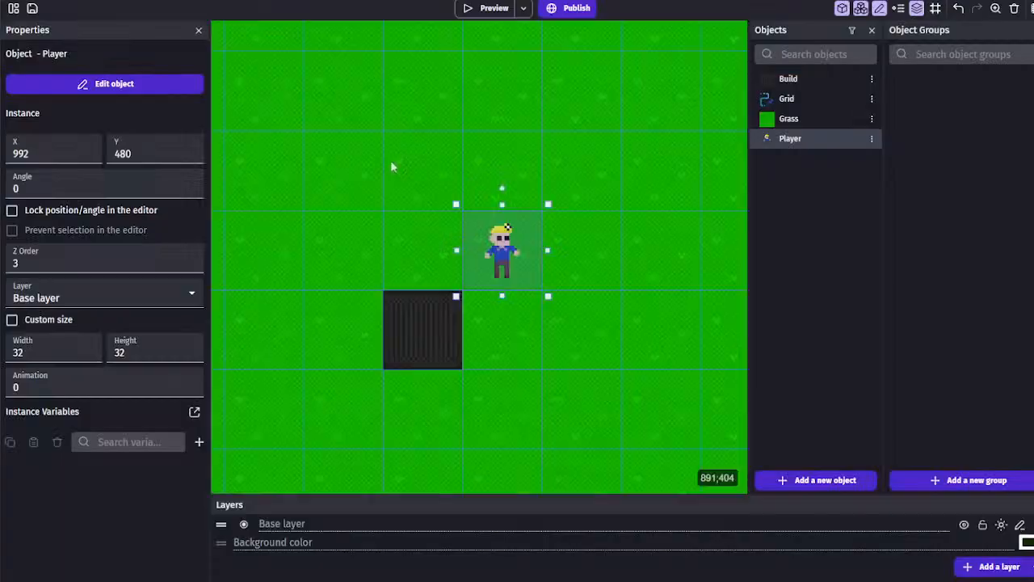
{"action": "double_click", "coordinate": [498, 242]}
{"action": "left_click", "coordinate": [182, 529]}
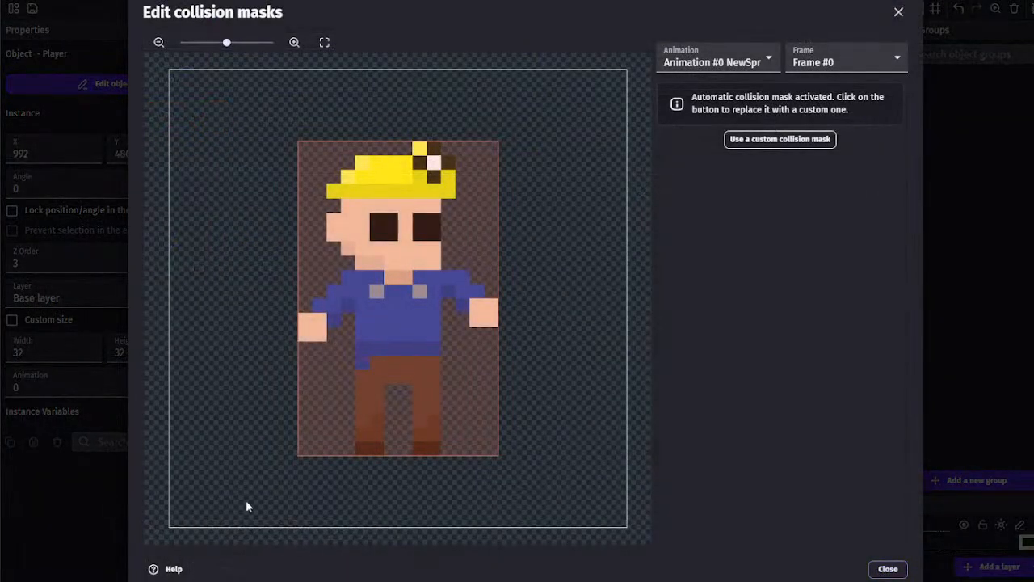
{"action": "left_click", "coordinate": [888, 569]}
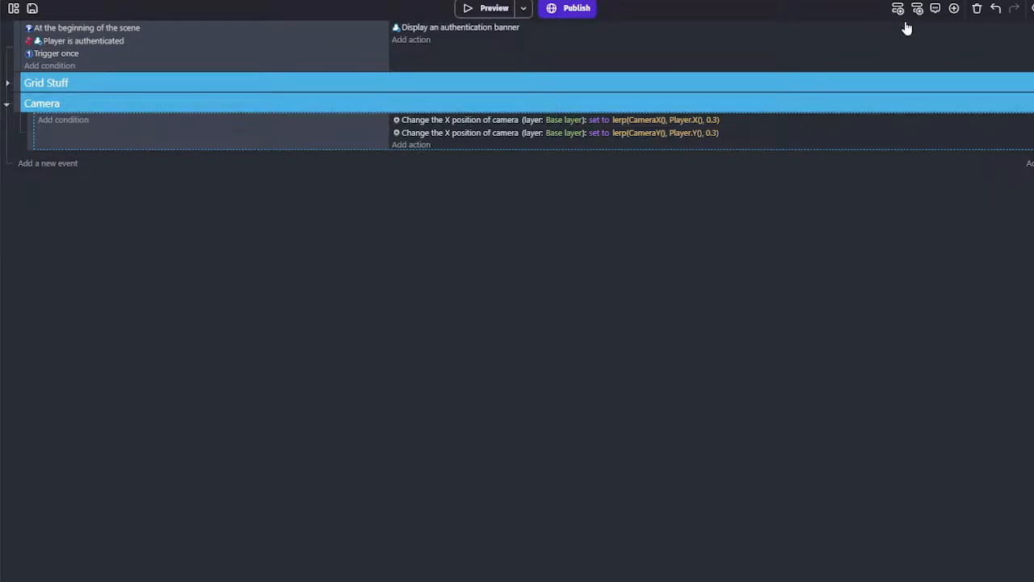
Collapse the Camera group, add a new event and move it into its own group named Player
{"action": "left_click", "coordinate": [8, 104]}
{"action": "right_click", "coordinate": [87, 126]}
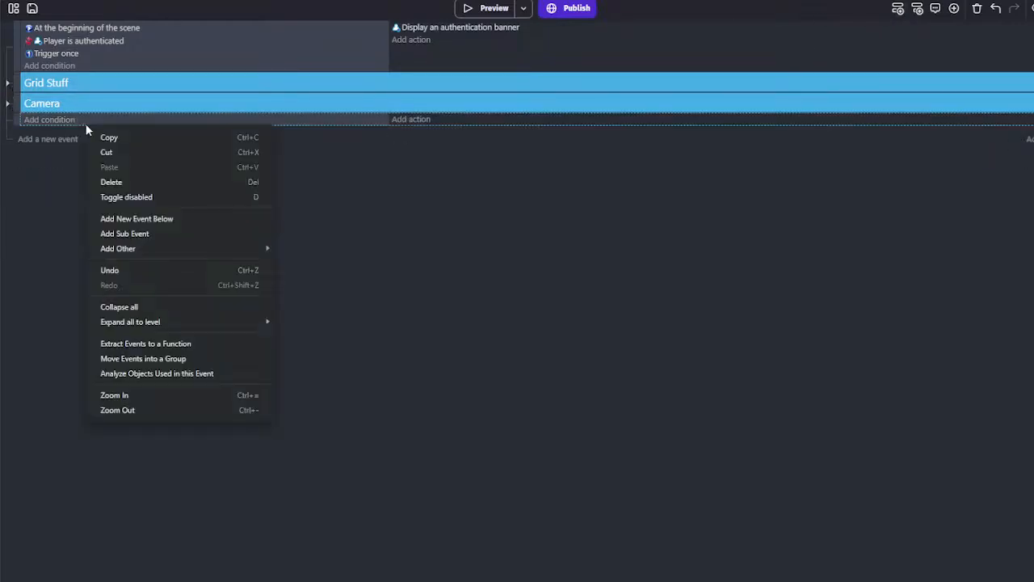
{"action": "left_click", "coordinate": [129, 358]}
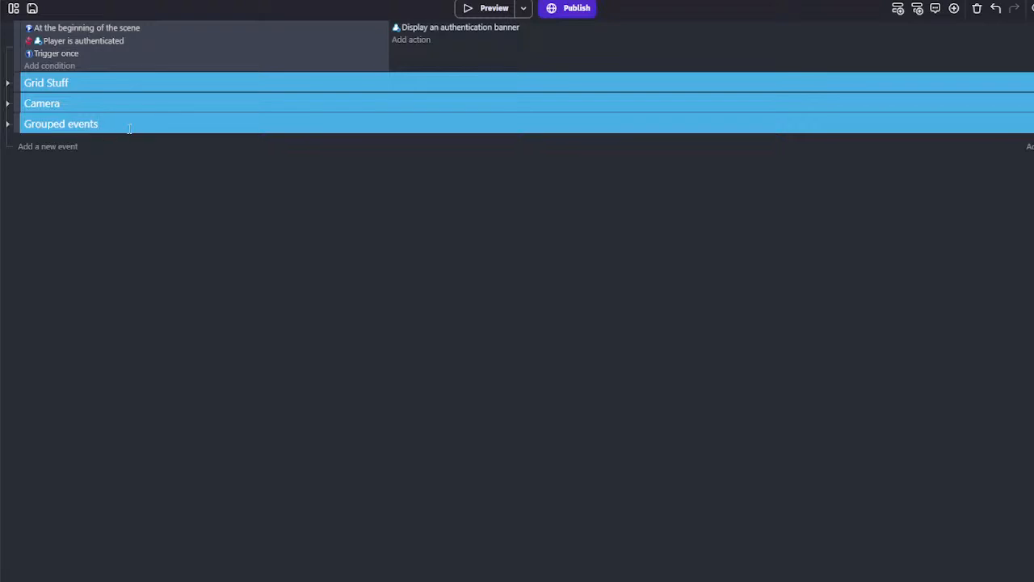
{"action": "key", "text": "BackSpace"}
{"action": "key", "text": "BackSpace"}
{"action": "key", "text": "BackSpace"}
{"action": "key", "text": "BackSpace"}
{"action": "key", "text": "BackSpace"}
{"action": "key", "text": "BackSpace"}
{"action": "key", "text": "BackSpace"}
{"action": "key", "text": "BackSpace"}
{"action": "key", "text": "BackSpace"}
{"action": "type", "text": "Pl"}
Expand the Player group and change its background color to green
{"action": "left_click", "coordinate": [8, 125]}
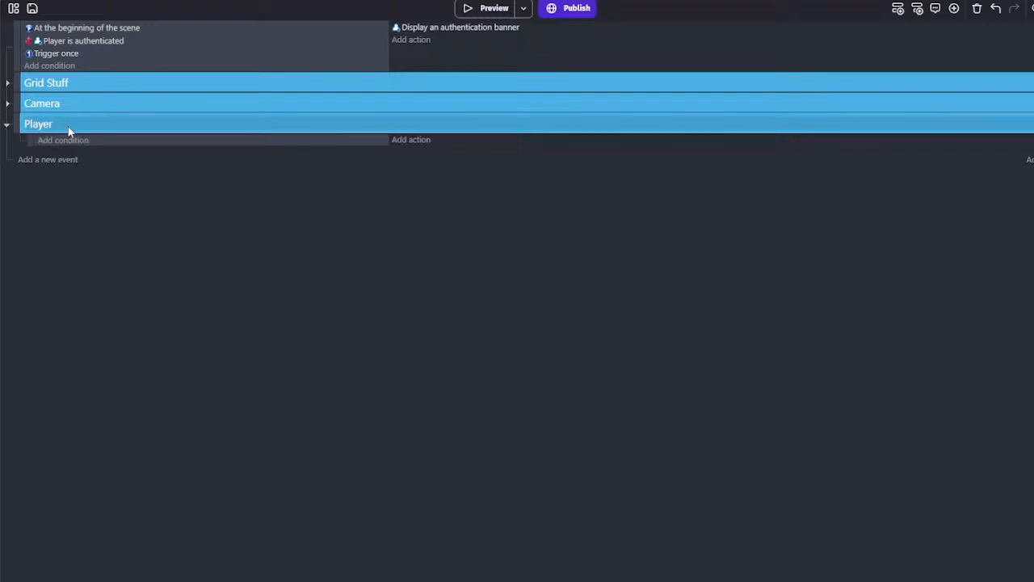
{"action": "right_click", "coordinate": [70, 132]}
{"action": "left_click", "coordinate": [89, 138]}
{"action": "left_click", "coordinate": [230, 222]}
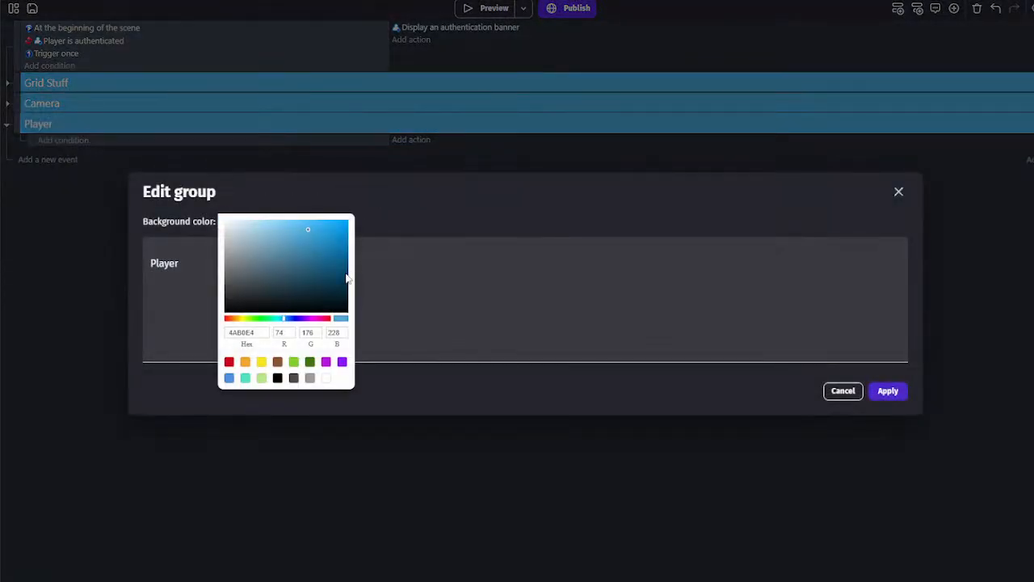
{"action": "left_click", "coordinate": [261, 318]}
{"action": "left_click_drag", "start_coordinate": [331, 263], "coordinate": [373, 248]}
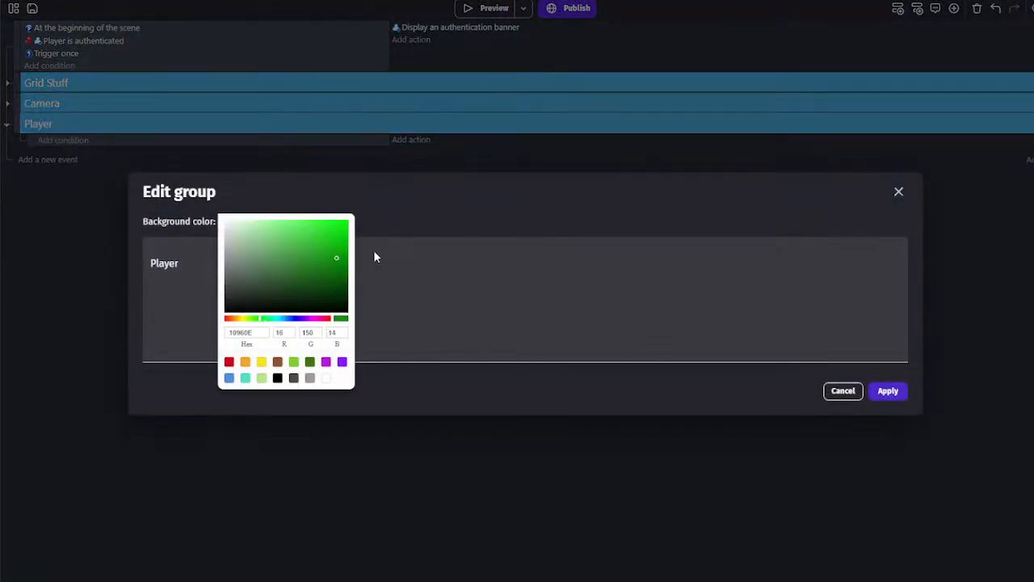
{"action": "left_click", "coordinate": [563, 294]}
{"action": "left_click", "coordinate": [889, 391]}
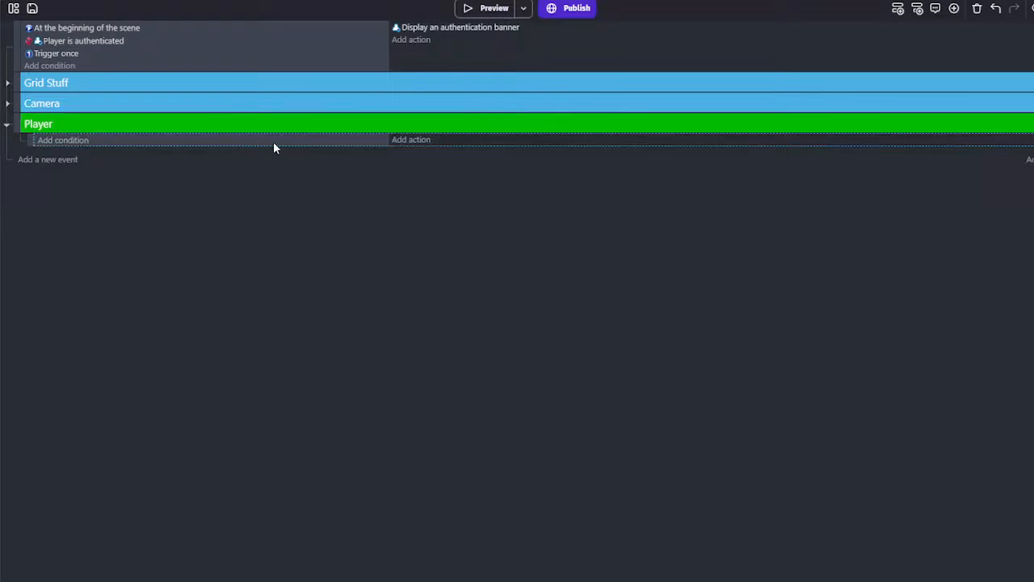
Change the Camera group's background color to dark grey
{"action": "right_click", "coordinate": [243, 106]}
{"action": "left_click", "coordinate": [256, 116]}
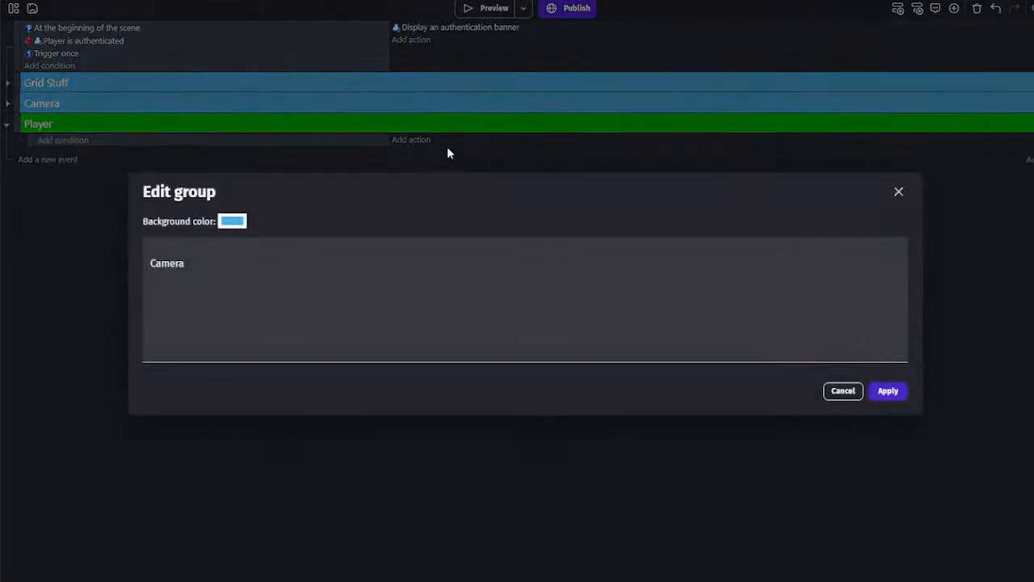
{"action": "left_click", "coordinate": [235, 220]}
{"action": "left_click_drag", "start_coordinate": [324, 295], "coordinate": [213, 286]}
{"action": "left_click", "coordinate": [368, 307]}
{"action": "left_click", "coordinate": [887, 390]}
Add a Key pressed condition for the a key to the empty event in the Player group
{"action": "left_click", "coordinate": [125, 144]}
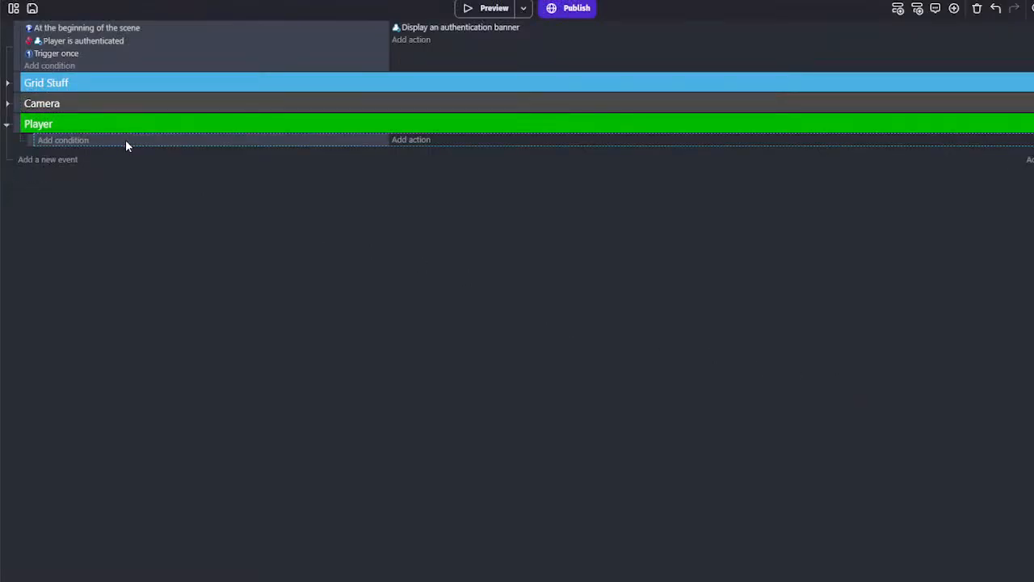
{"action": "left_click", "coordinate": [63, 140]}
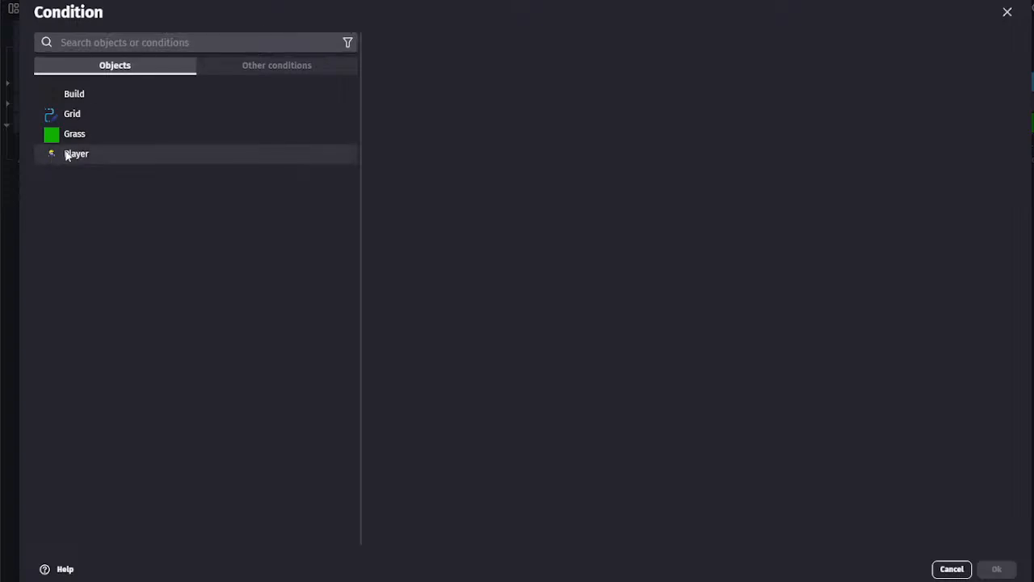
{"action": "left_click", "coordinate": [73, 154]}
{"action": "left_click", "coordinate": [199, 42]}
{"action": "type", "text": "key"}
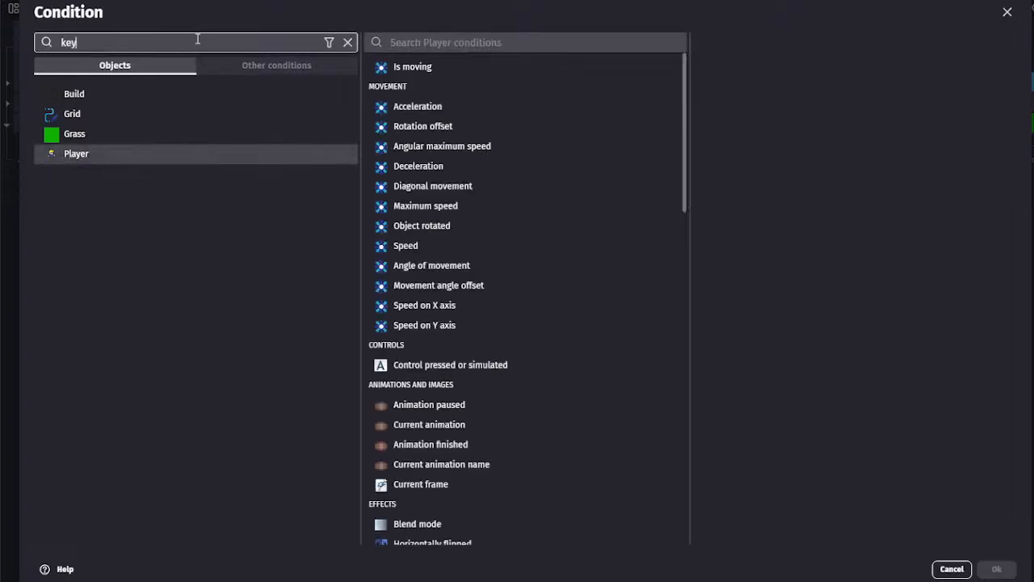
{"action": "left_click", "coordinate": [134, 92]}
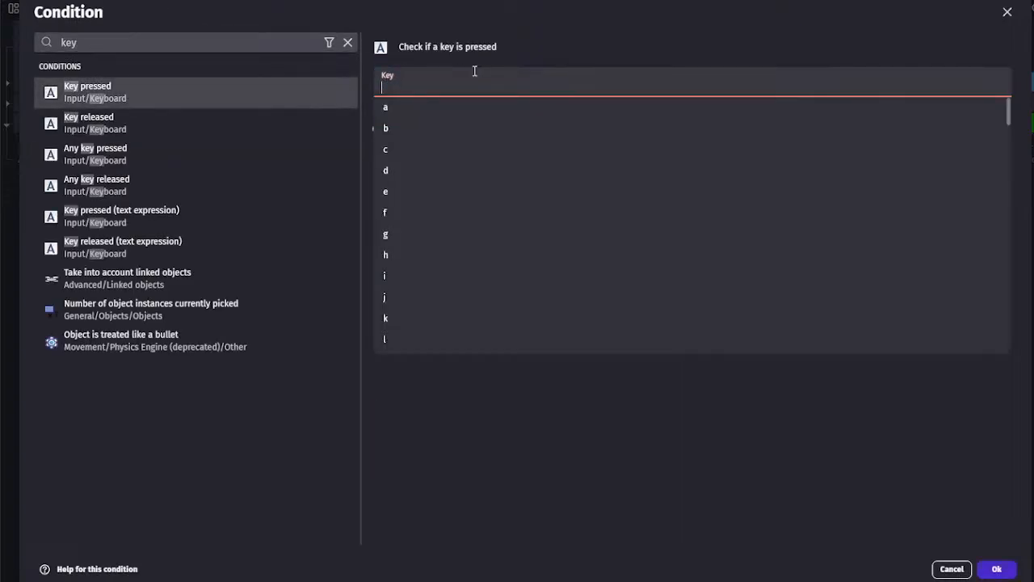
{"action": "left_click", "coordinate": [416, 103]}
{"action": "left_click", "coordinate": [994, 567]}
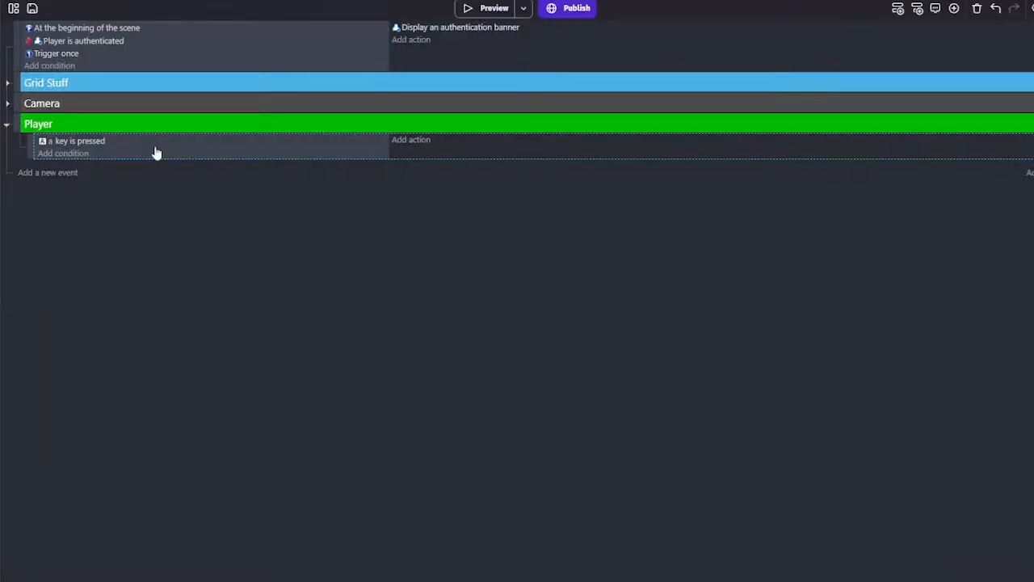
Add a Simulate left key press action for the Player to the a key event
{"action": "left_click", "coordinate": [406, 142]}
{"action": "left_click", "coordinate": [110, 152]}
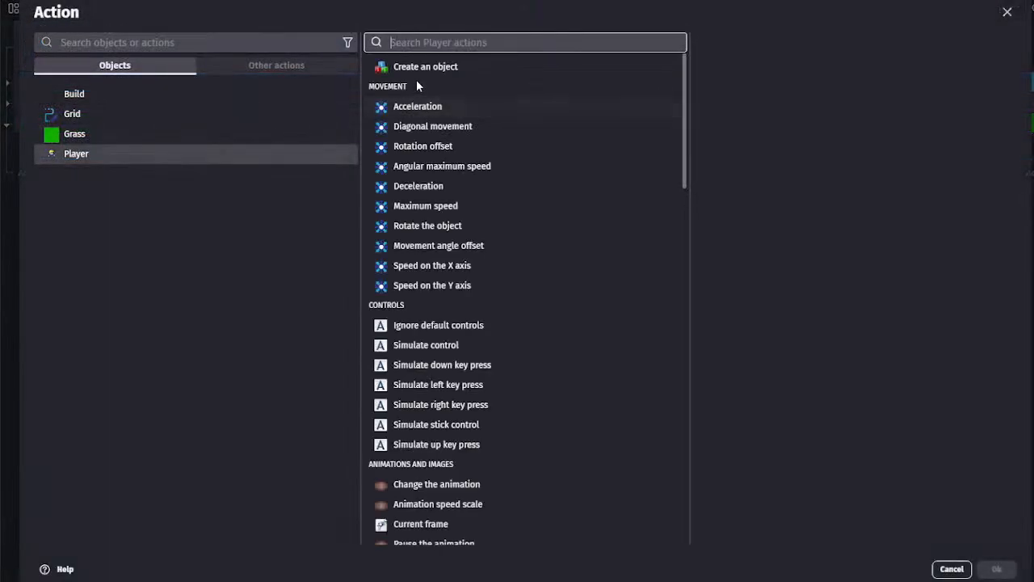
{"action": "left_click", "coordinate": [460, 385]}
{"action": "left_click", "coordinate": [996, 568]}
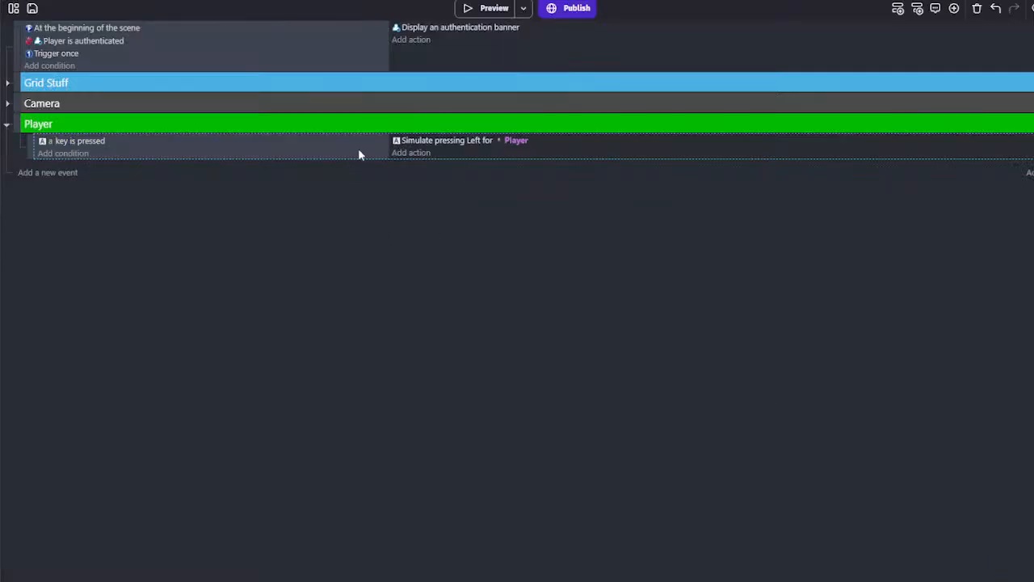
Add seven empty events below the a key event in the Player group
{"action": "left_click", "coordinate": [896, 9]}
{"action": "left_click", "coordinate": [896, 9]}
{"action": "left_click", "coordinate": [897, 10]}
{"action": "left_click", "coordinate": [897, 10]}
{"action": "left_click", "coordinate": [897, 9]}
{"action": "left_click", "coordinate": [897, 10]}
{"action": "left_click", "coordinate": [896, 10]}
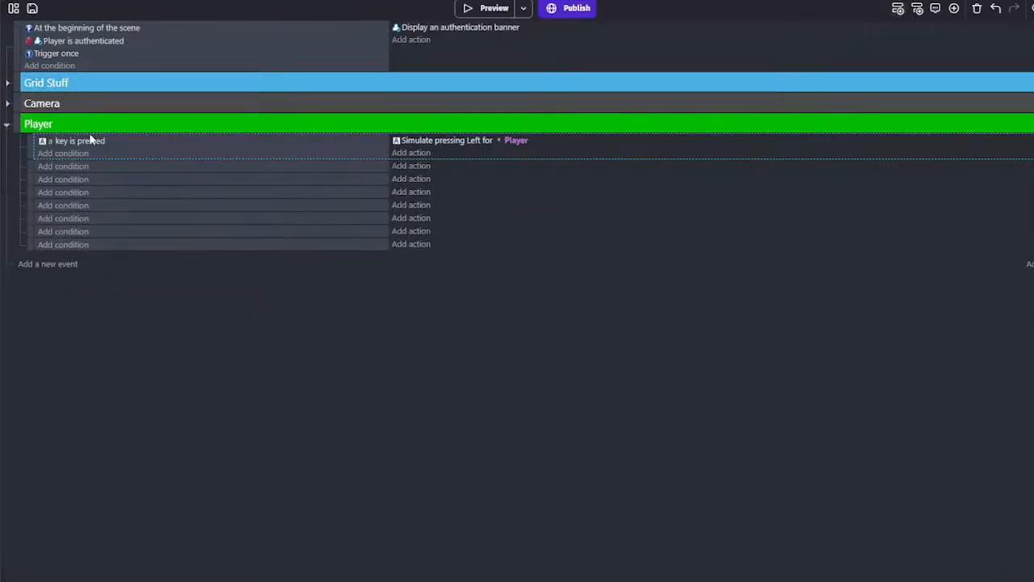
Copy the key condition into the next two empty events and set their keys to s and d
{"action": "left_click", "coordinate": [113, 167]}
{"action": "left_click", "coordinate": [50, 167]}
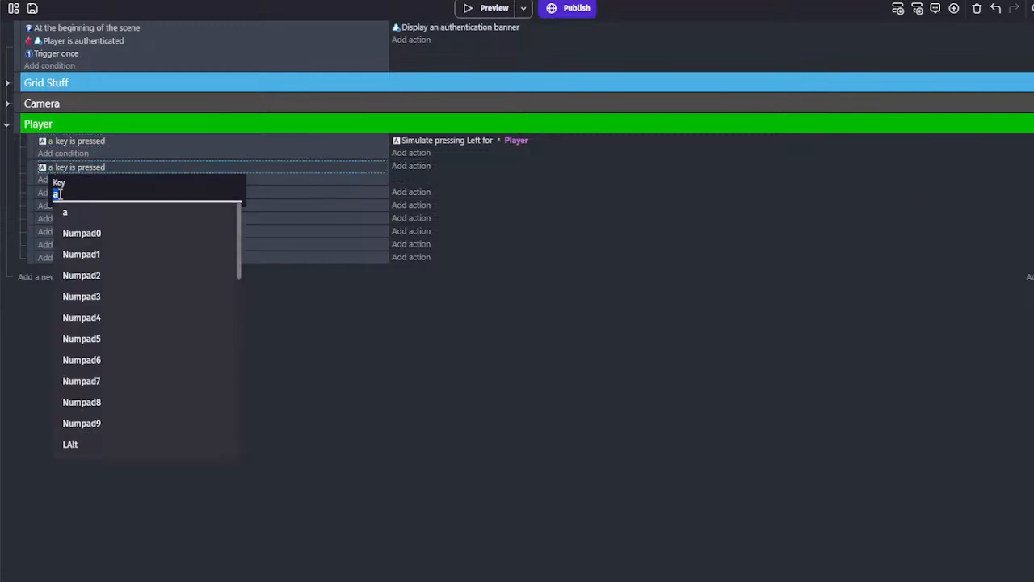
{"action": "type", "text": "s"}
{"action": "key", "text": "Return"}
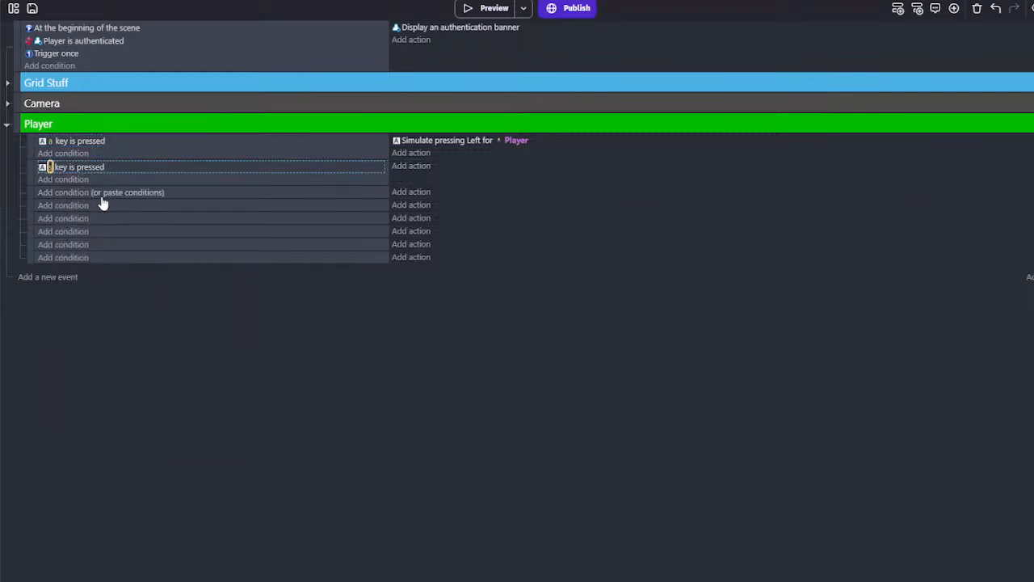
{"action": "left_click", "coordinate": [113, 198]}
{"action": "left_click", "coordinate": [50, 194]}
{"action": "type", "text": "d"}
{"action": "key", "text": "Return"}
{"action": "mouse_move", "coordinate": [67, 196]}
{"action": "left_mouse_down"}
{"action": "mouse_move", "coordinate": [72, 220]}
{"action": "mouse_move", "coordinate": [72, 193]}
{"action": "left_mouse_up"}
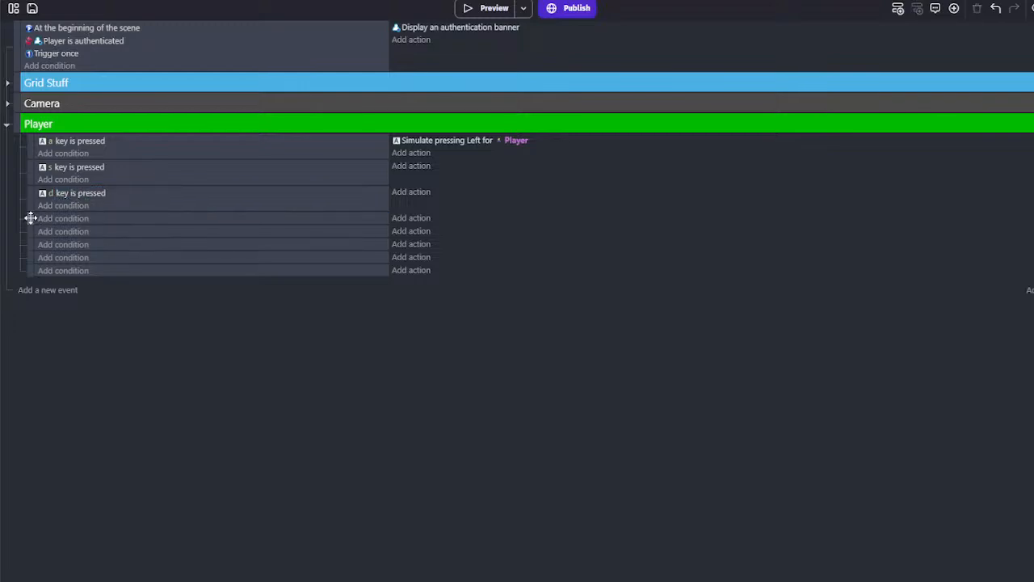
Move an empty event to the start of the Player group and give it a copied key condition set to w
{"action": "left_click_drag", "start_coordinate": [34, 149], "coordinate": [46, 144]}
{"action": "left_click", "coordinate": [46, 143]}
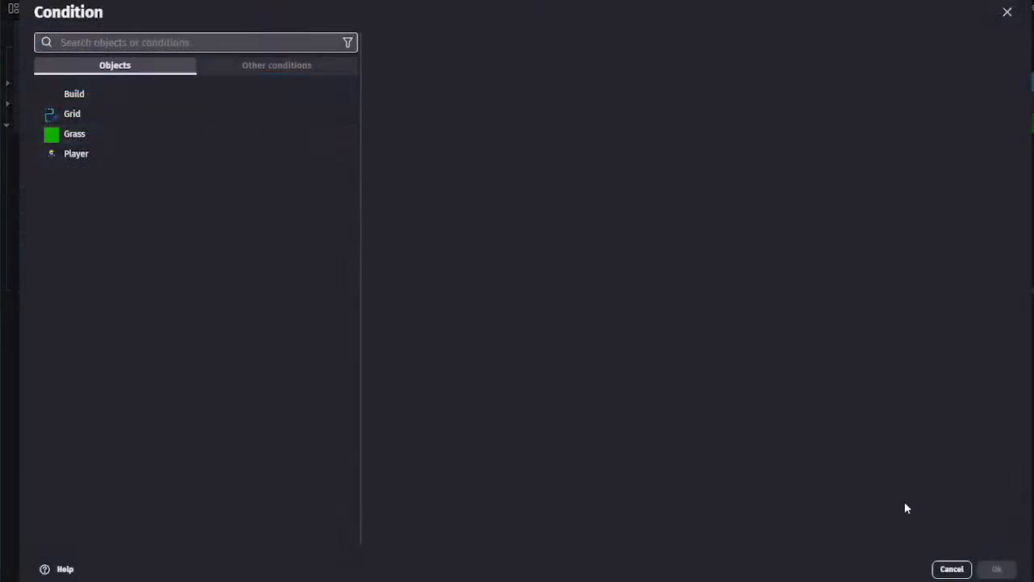
{"action": "left_click", "coordinate": [947, 568]}
{"action": "left_click", "coordinate": [113, 141]}
{"action": "left_click", "coordinate": [51, 142]}
{"action": "type", "text": "w"}
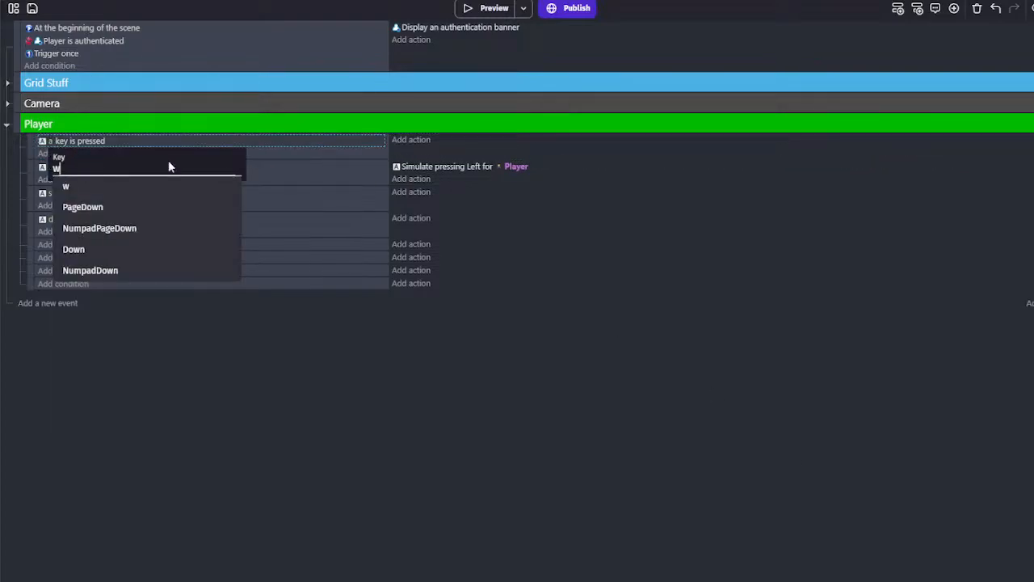
{"action": "left_click", "coordinate": [142, 187]}
Copy the Simulate left key press action into the s key event and change it to Simulate down key press for the Player
{"action": "left_click", "coordinate": [440, 166]}
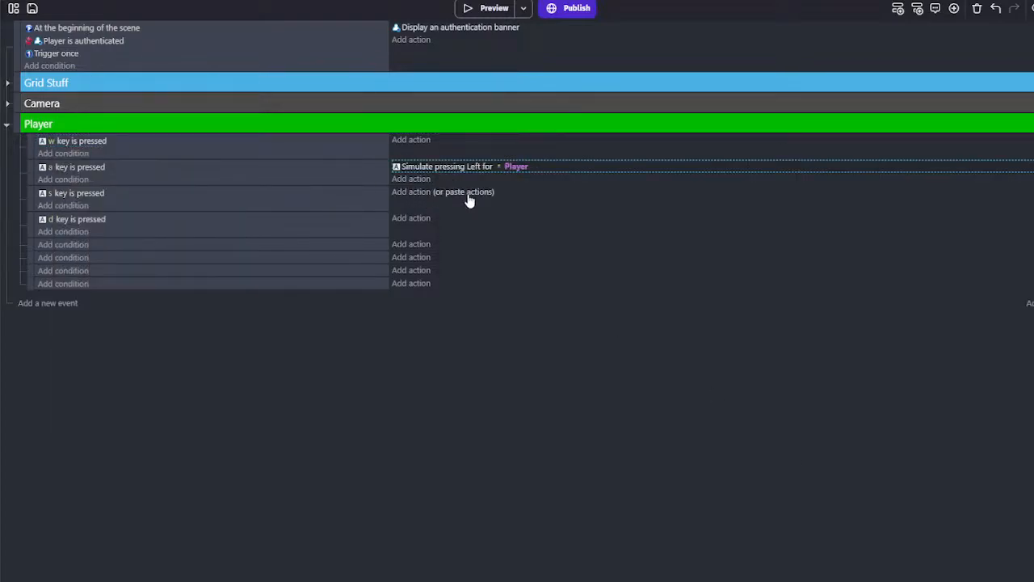
{"action": "left_click", "coordinate": [467, 194]}
{"action": "double_click", "coordinate": [421, 195]}
{"action": "scroll", "coordinate": [475, 92], "scroll_direction": "up", "scroll_amount": 2}
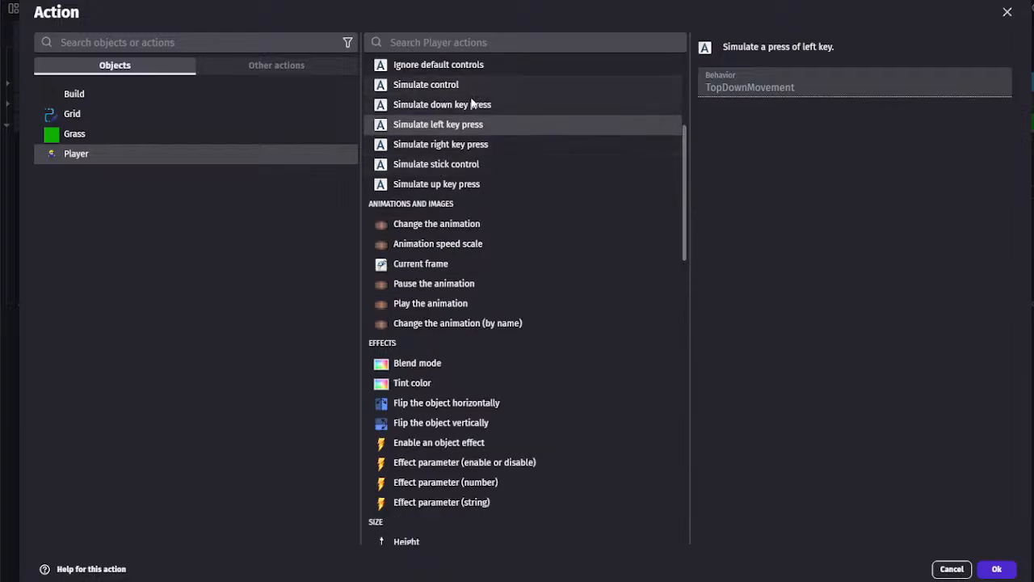
{"action": "left_click", "coordinate": [480, 104]}
{"action": "left_click", "coordinate": [993, 572]}
Copy the simulated key press action into the d key event and change it to Simulate right key press for the Player
{"action": "key", "text": "ctrl+c"}
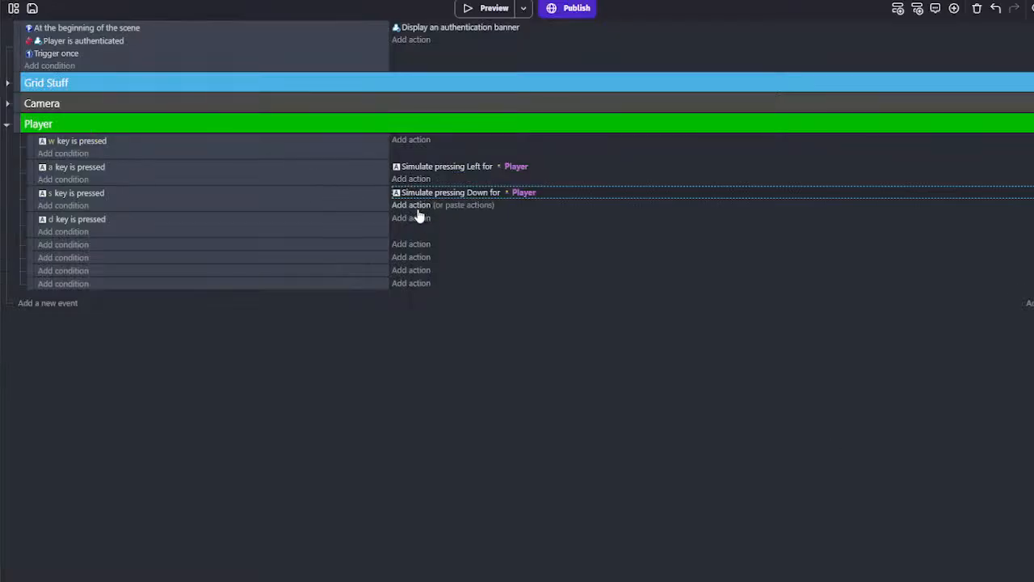
{"action": "left_click", "coordinate": [448, 218]}
{"action": "double_click", "coordinate": [459, 220]}
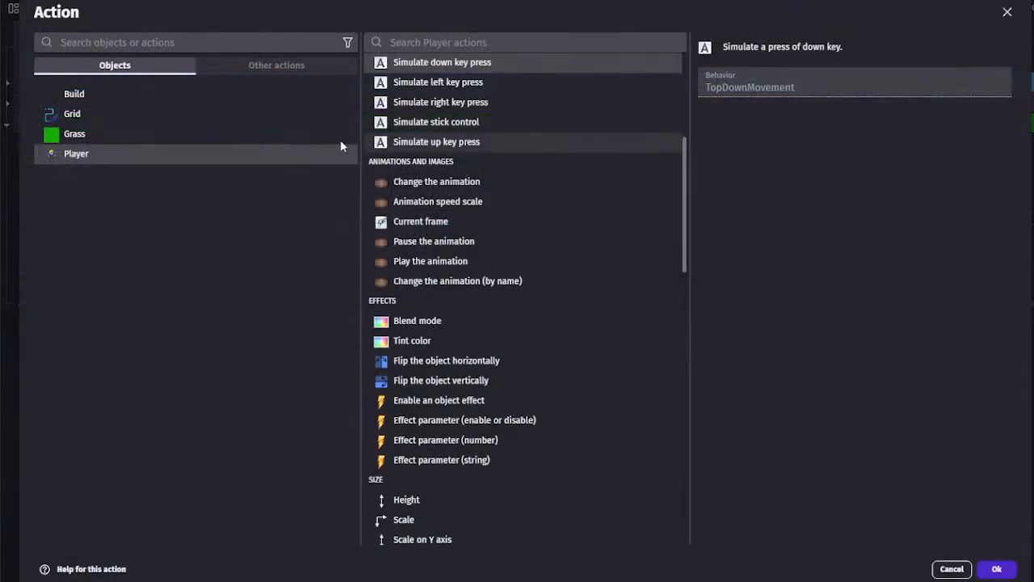
{"action": "left_click", "coordinate": [444, 103]}
{"action": "left_click", "coordinate": [996, 568]}
Give the w key event a copied simulated key press action and change it to Simulate up key press for the Player
{"action": "left_click_drag", "start_coordinate": [415, 216], "coordinate": [447, 218]}
{"action": "left_click", "coordinate": [438, 141]}
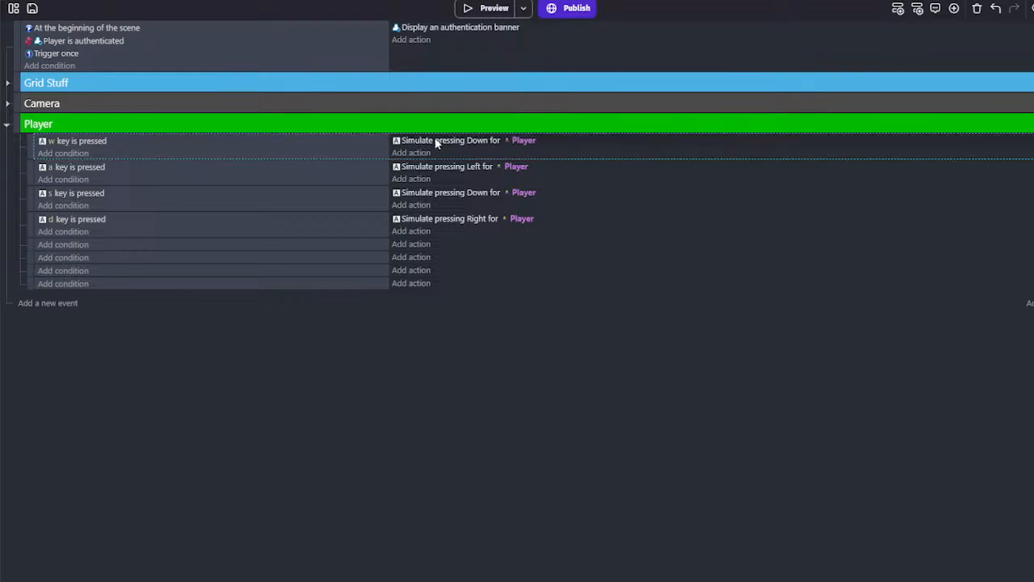
{"action": "double_click", "coordinate": [437, 142]}
{"action": "scroll", "coordinate": [432, 108], "scroll_direction": "up", "scroll_amount": 2}
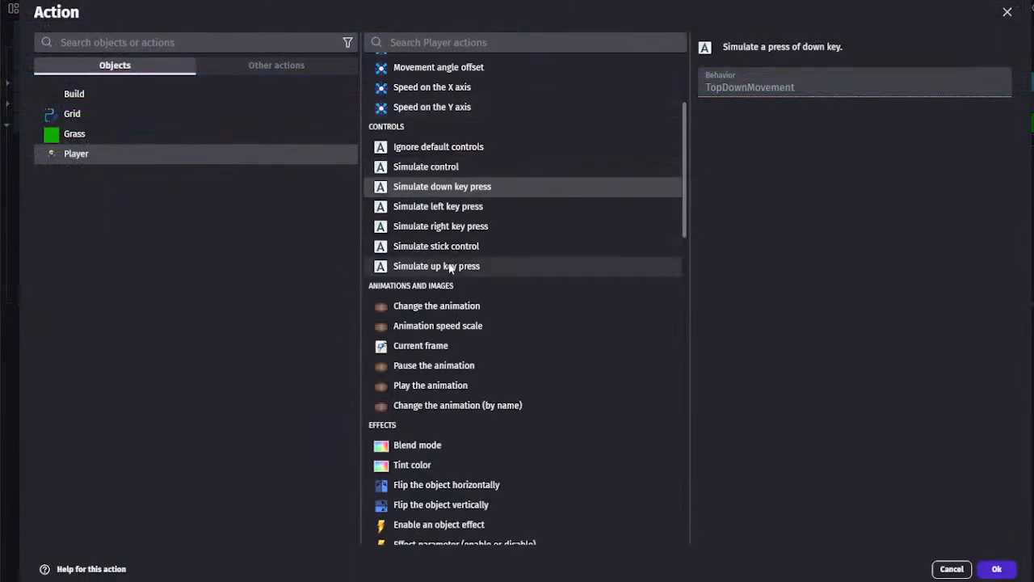
{"action": "left_click", "coordinate": [447, 267]}
{"action": "left_click", "coordinate": [996, 567]}
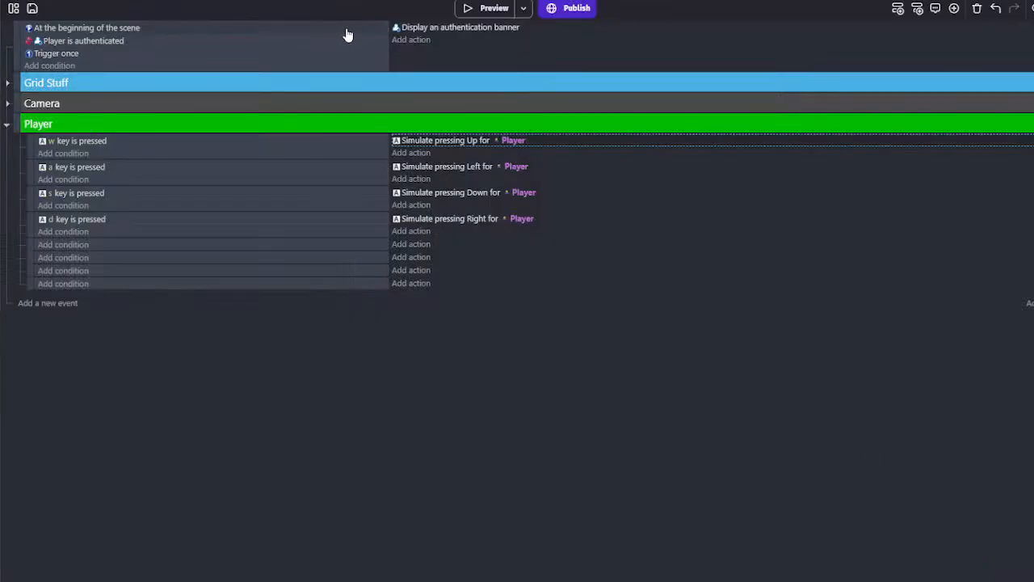
Preview the game to test the Player's WASD movement, and close the preview
{"action": "left_click", "coordinate": [485, 8]}
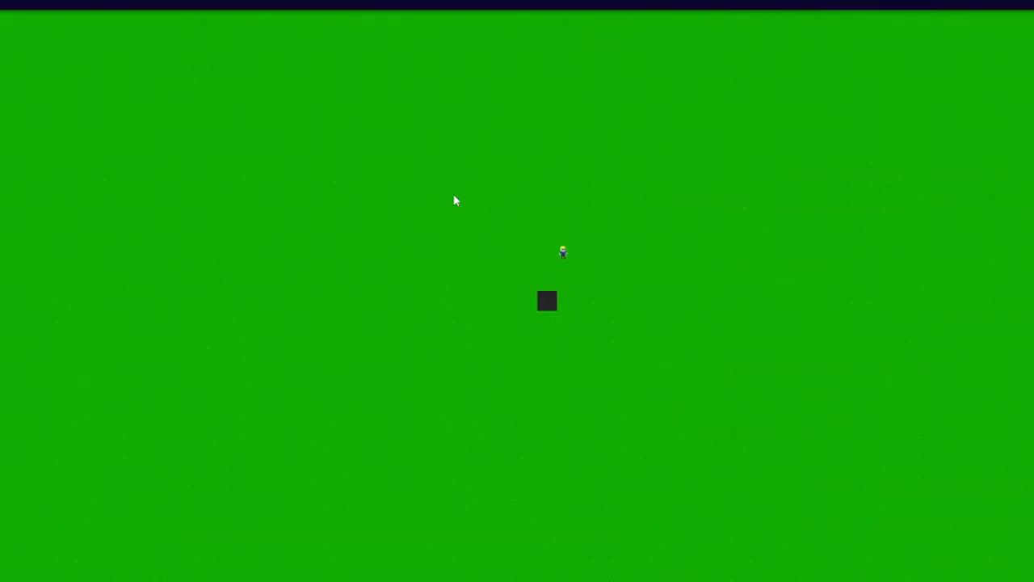
{"action": "key", "text": "s"}
{"action": "key", "text": "d"}
{"action": "key", "text": "a"}
{"action": "key", "text": "w"}
{"action": "key", "text": "a"}
{"action": "key", "text": "d"}
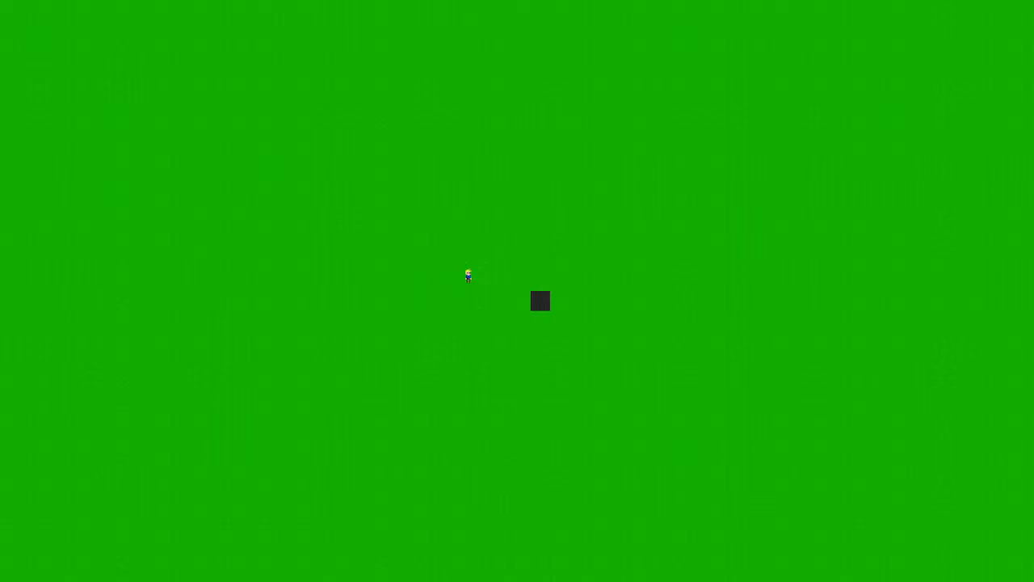
{"action": "key", "text": "alt+F4"}
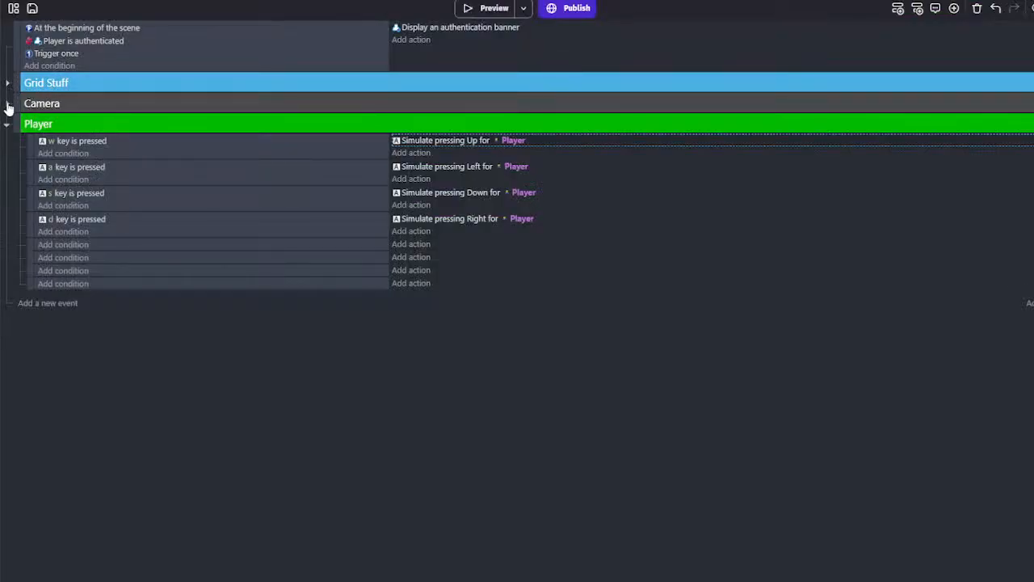
Expand the Camera group and remove the spaces from the first camera action's expression, making it lerp(CameraX(),Player.X(),0.3)
{"action": "left_click", "coordinate": [10, 104]}
{"action": "left_click", "coordinate": [647, 119]}
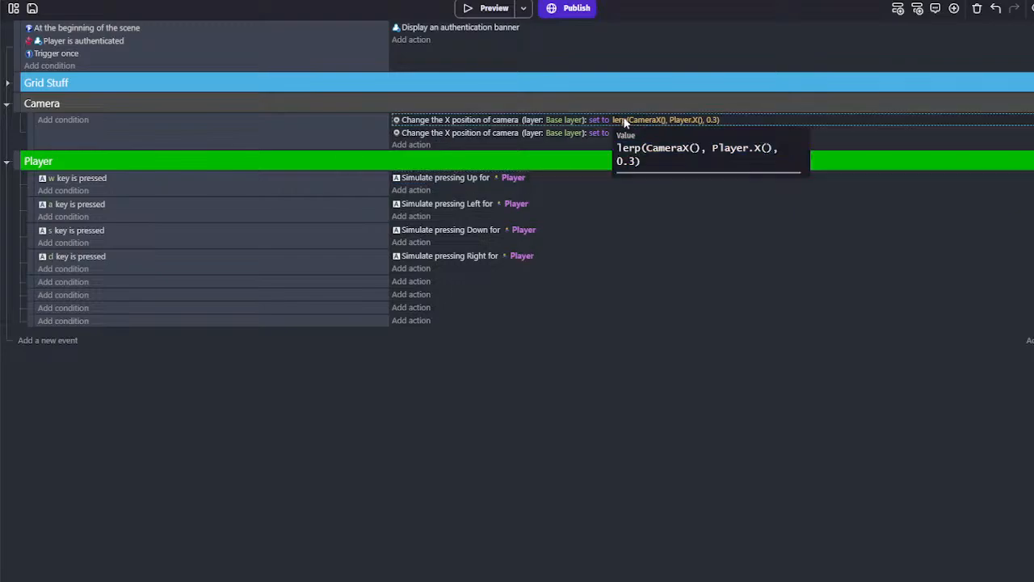
{"action": "left_click", "coordinate": [716, 154]}
{"action": "key", "text": "BackSpace"}
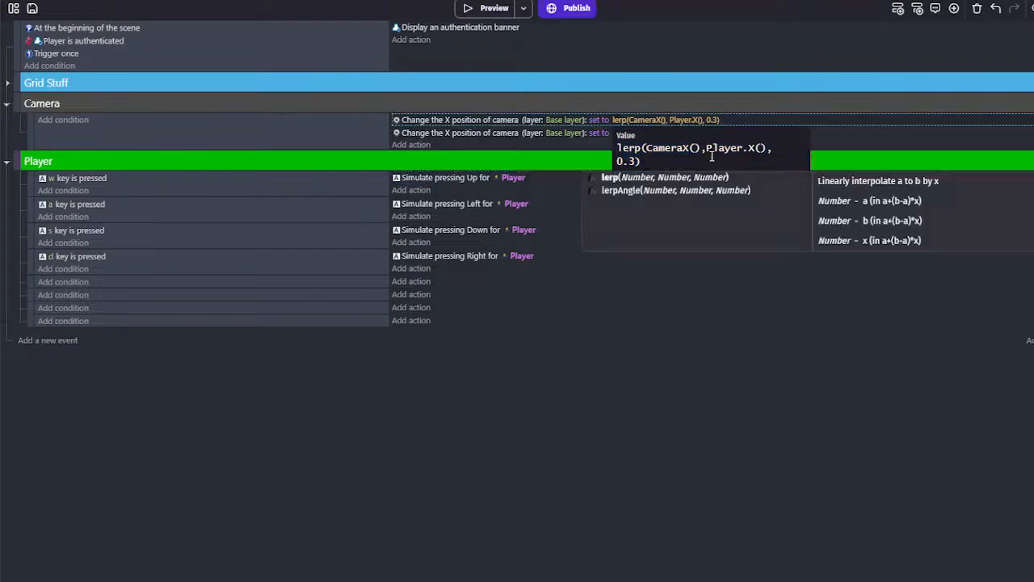
{"action": "left_click", "coordinate": [619, 158]}
{"action": "key", "text": "BackSpace"}
{"action": "key", "text": "Return"}
Remove the spaces from the second camera action's expression, making it lerp(CameraY(),Player.Y(),0.3)
{"action": "left_click", "coordinate": [620, 134]}
{"action": "left_click", "coordinate": [672, 162]}
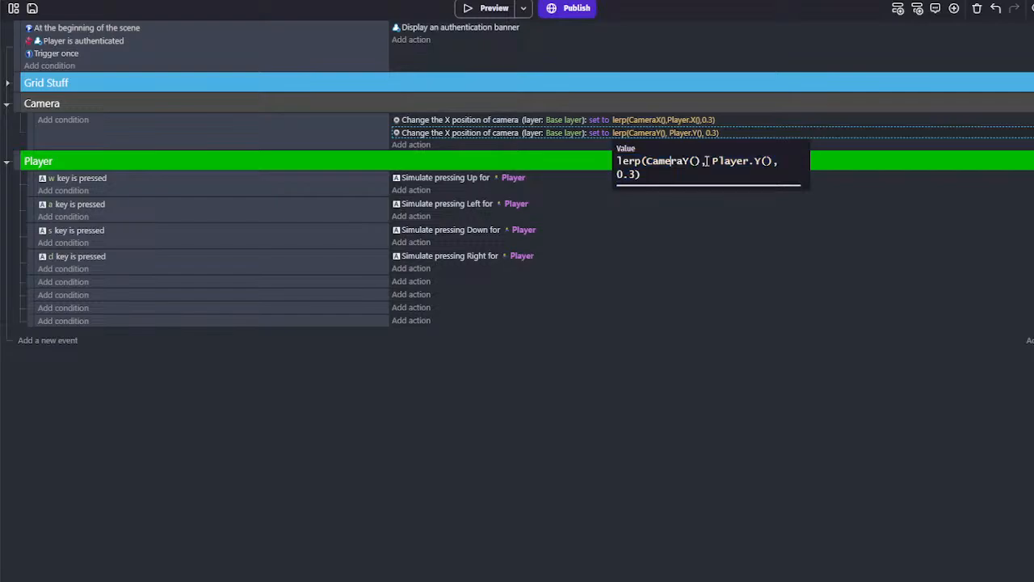
{"action": "left_click", "coordinate": [712, 162]}
{"action": "key", "text": "BackSpace"}
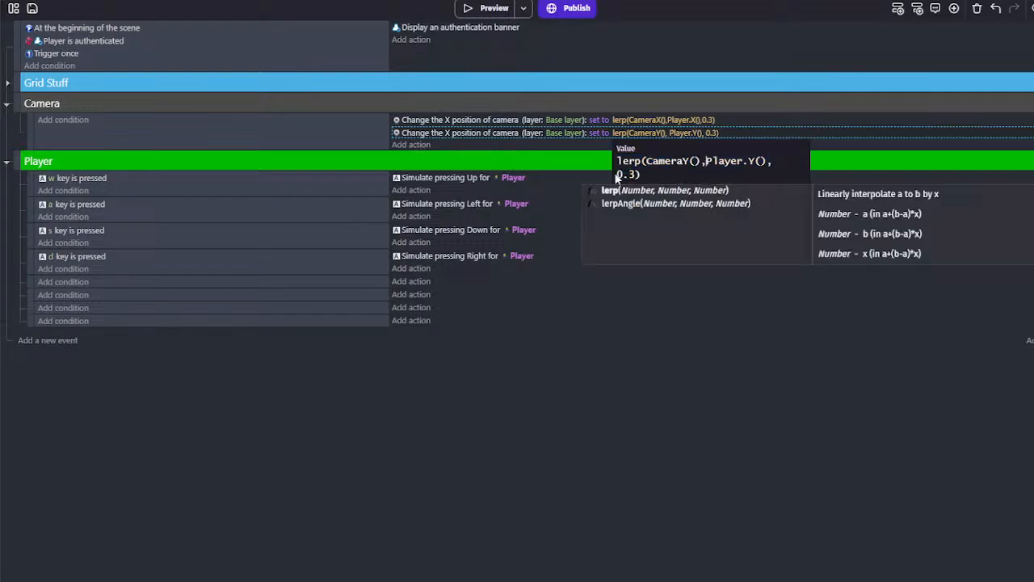
{"action": "key", "text": "BackSpace"}
{"action": "left_click", "coordinate": [581, 154]}
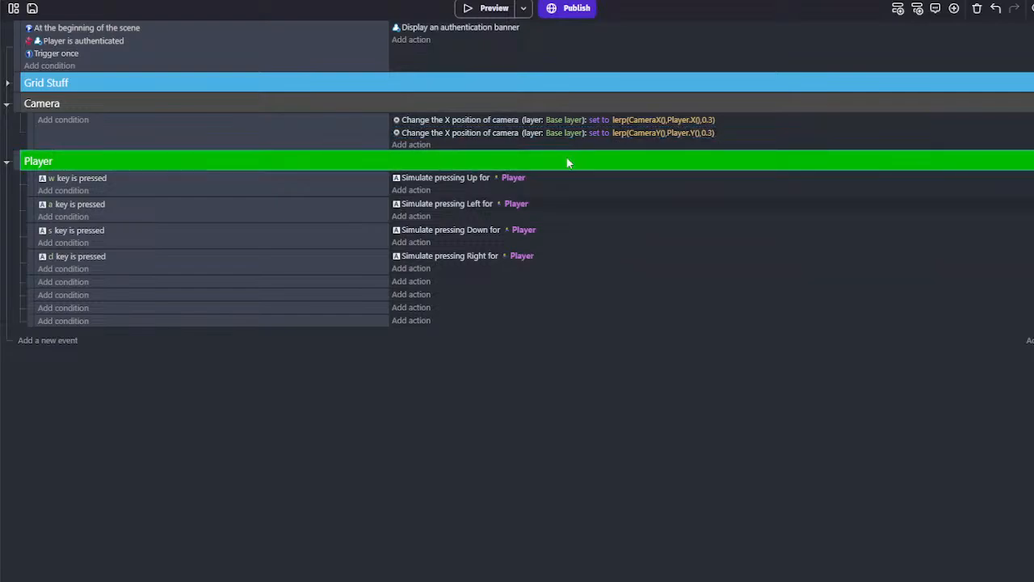
Preview the game and move the Player left and down to check how the camera follows
{"action": "left_click", "coordinate": [488, 9]}
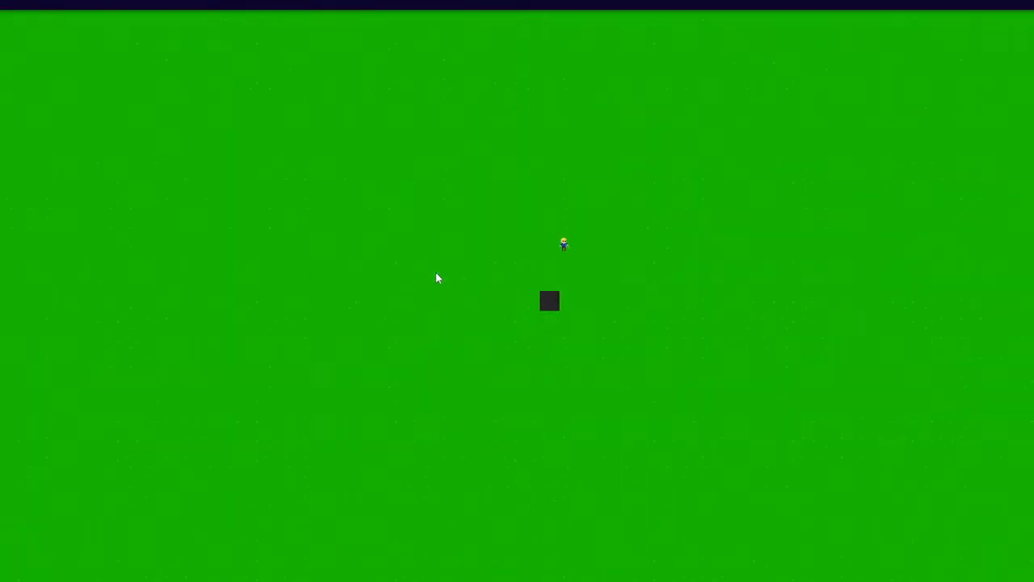
{"action": "key", "text": "Left"}
{"action": "key", "text": "Down"}
{"action": "key", "text": "Left"}
{"action": "key", "text": "Down"}
{"action": "key", "text": "Left"}
{"action": "key", "text": "Down"}
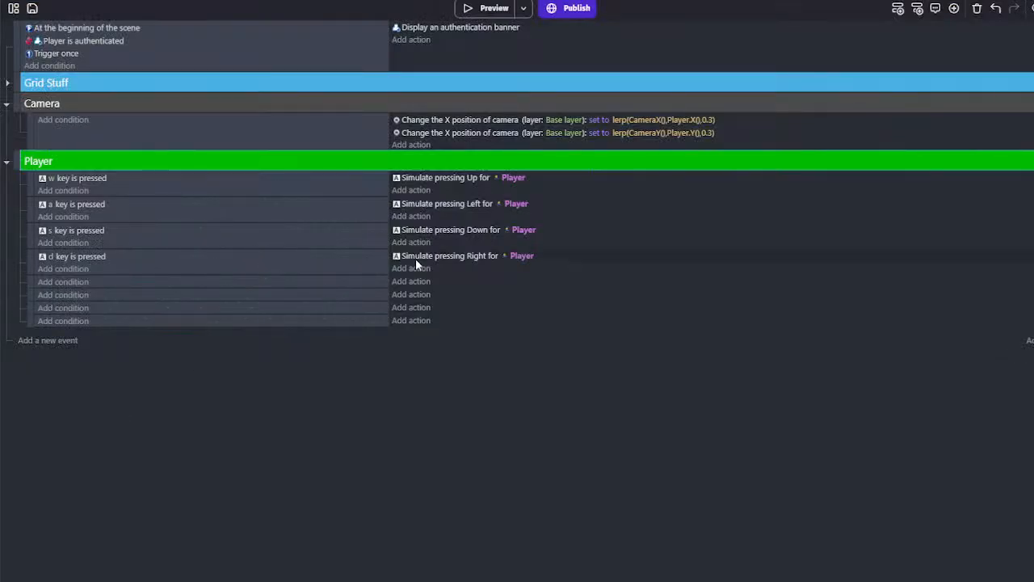
Change the second camera action to Camera center Y position, keeping its lerp expression and Base layer
{"action": "double_click", "coordinate": [471, 134]}
{"action": "left_click", "coordinate": [224, 106]}
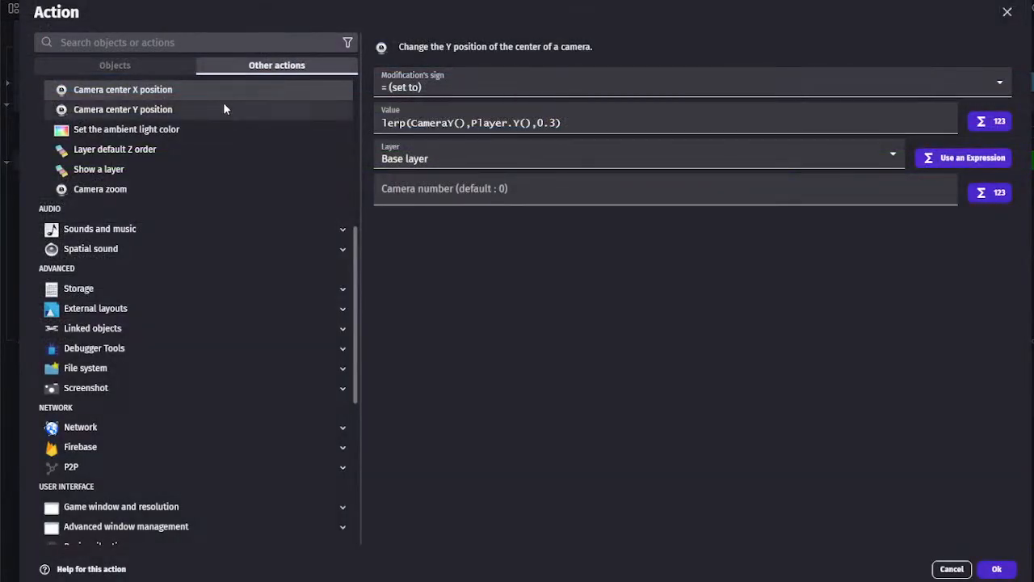
{"action": "left_click", "coordinate": [1002, 571]}
Preview the game and move the Player in all four directions to check the camera following on both axes
{"action": "left_click", "coordinate": [487, 5]}
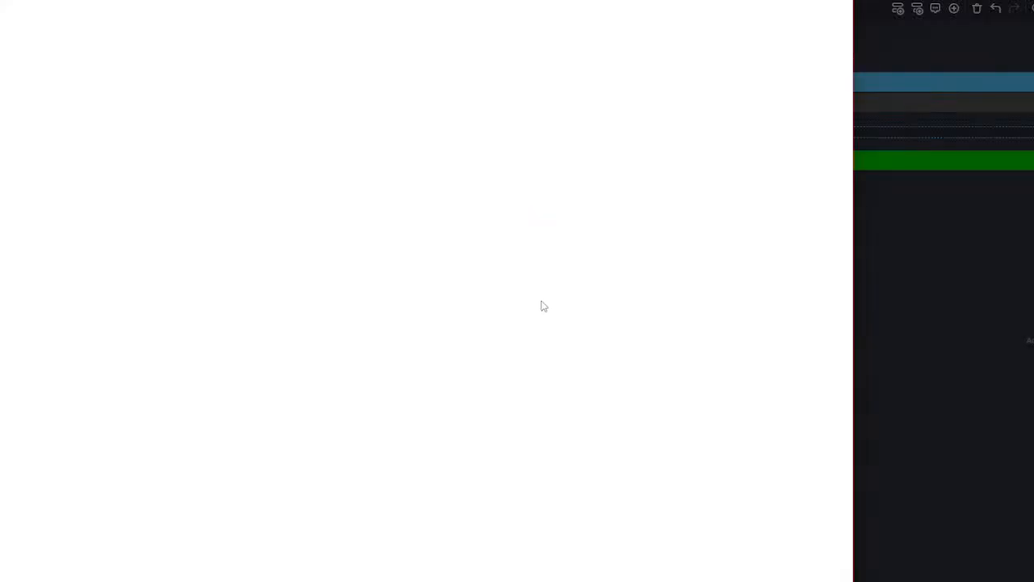
{"action": "key", "text": "Up"}
{"action": "key", "text": "Left"}
{"action": "key", "text": "Down"}
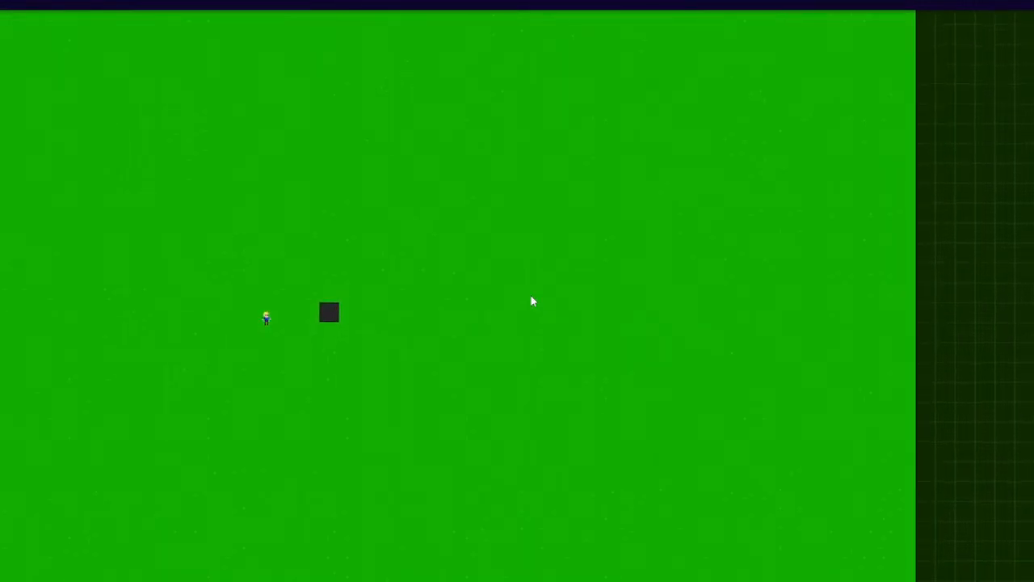
{"action": "key", "text": "Left"}
{"action": "key", "text": "Down"}
{"action": "key", "text": "Right"}
{"action": "key", "text": "Up"}
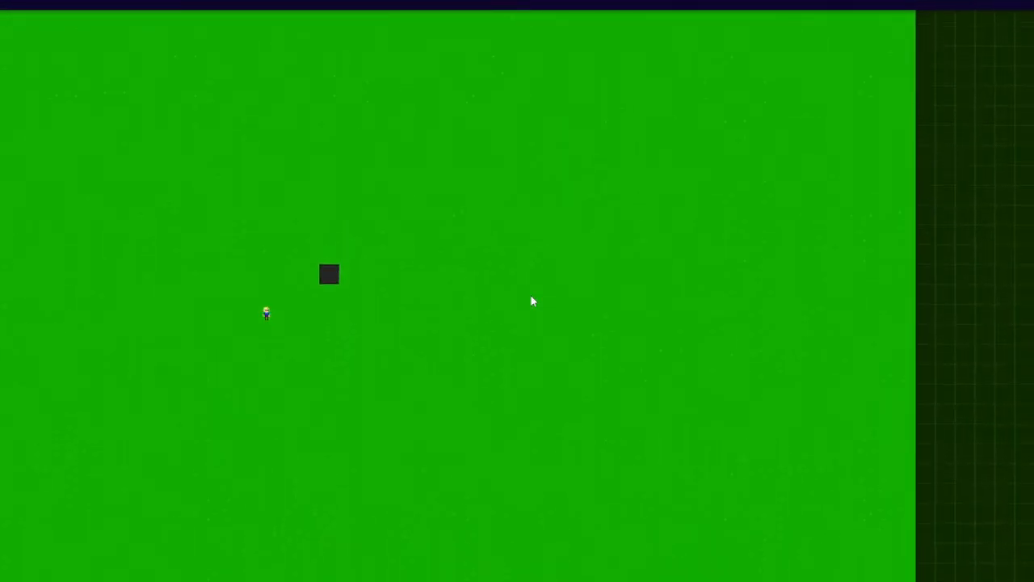
{"action": "key", "text": "Left"}
{"action": "key", "text": "Down"}
{"action": "key", "text": "Right"}
{"action": "key", "text": "Up"}
{"action": "key", "text": "Down"}
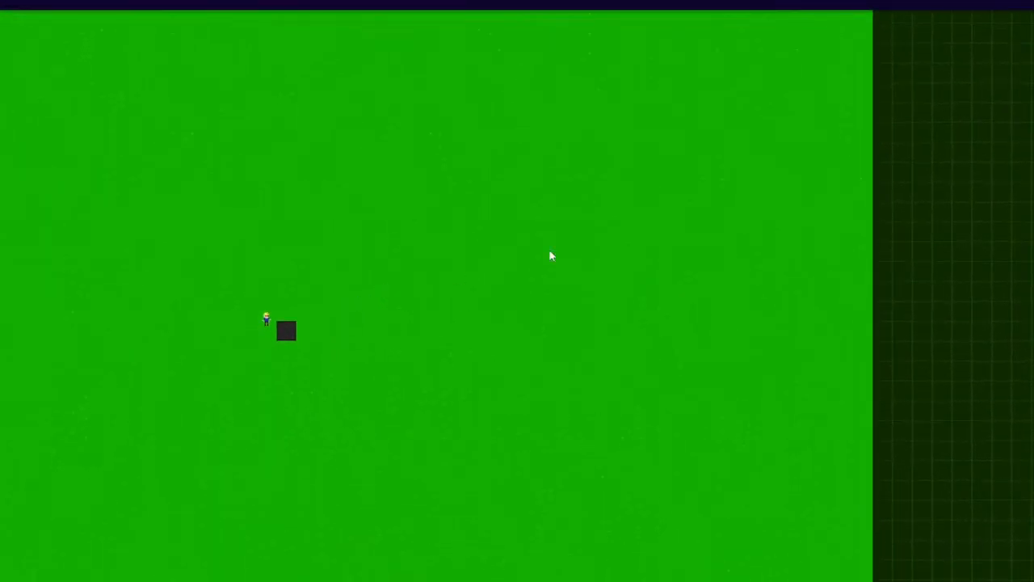
{"action": "key", "text": "Down"}
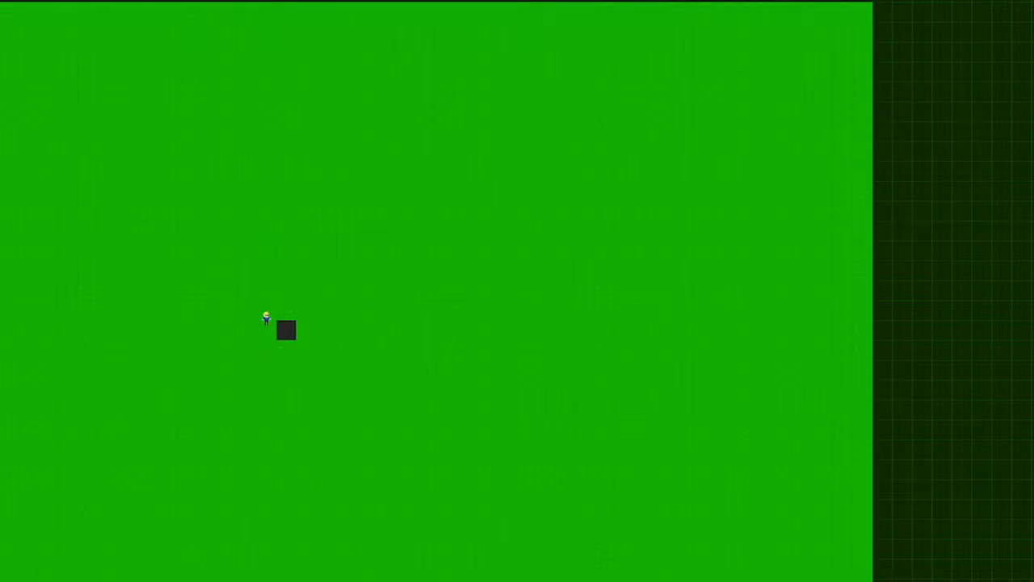
{"action": "key", "text": "alt+Tab"}
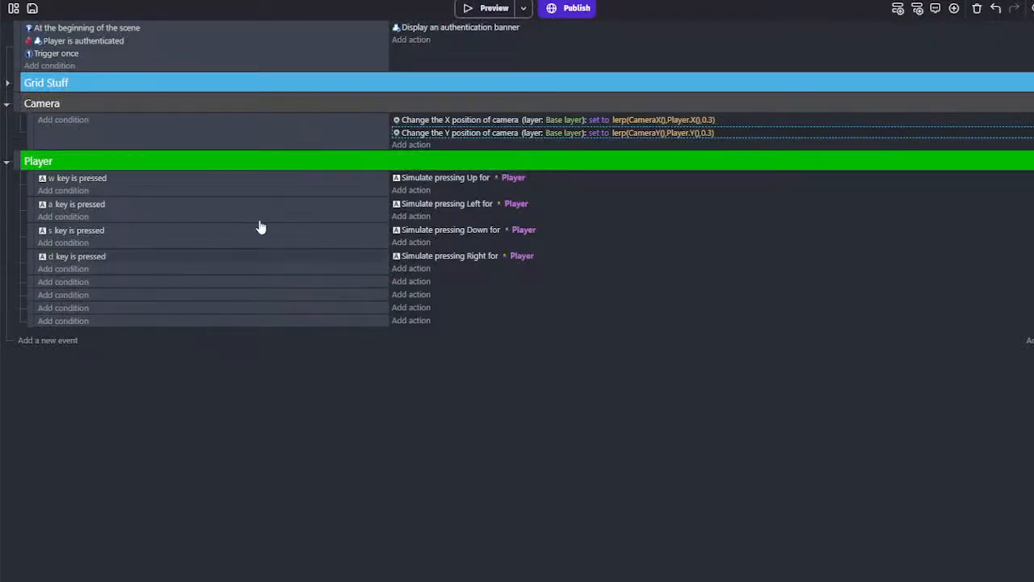
Add a Camera zoom action with value 2, Base layer and camera number 0 to the Camera event, and preview the game
{"action": "left_click", "coordinate": [283, 143]}
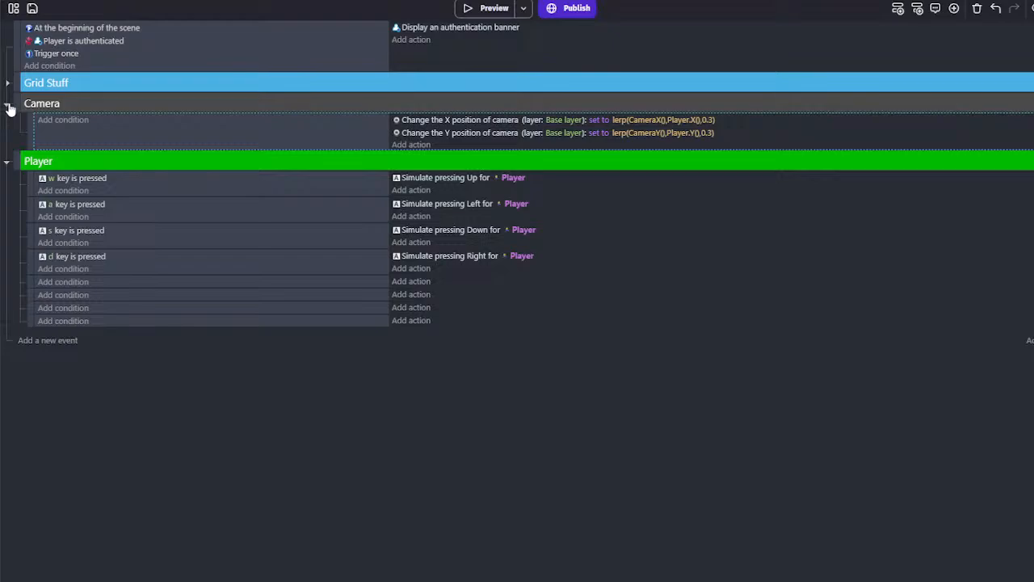
{"action": "left_click", "coordinate": [410, 145]}
{"action": "type", "text": "zoom"}
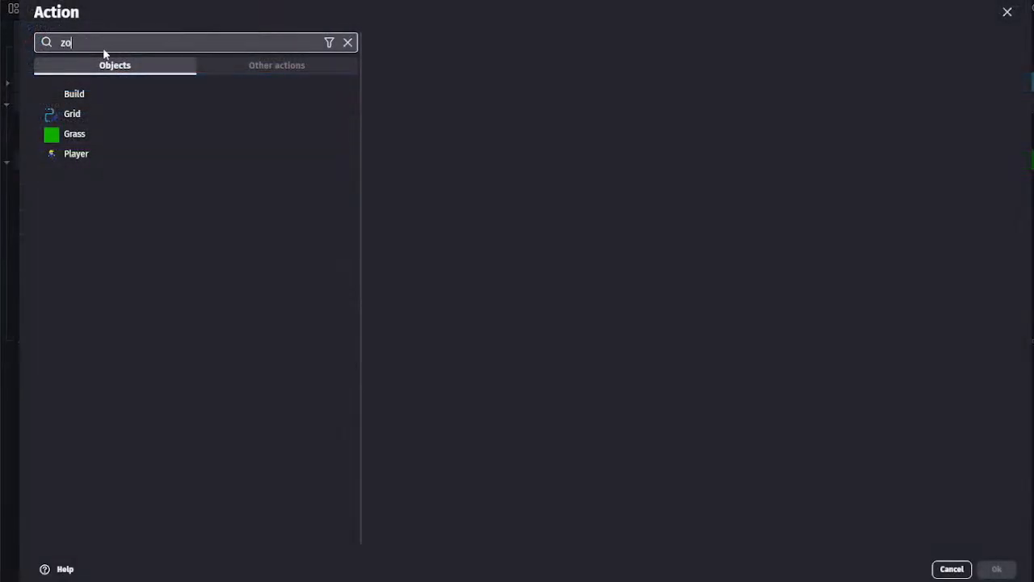
{"action": "left_click", "coordinate": [122, 88]}
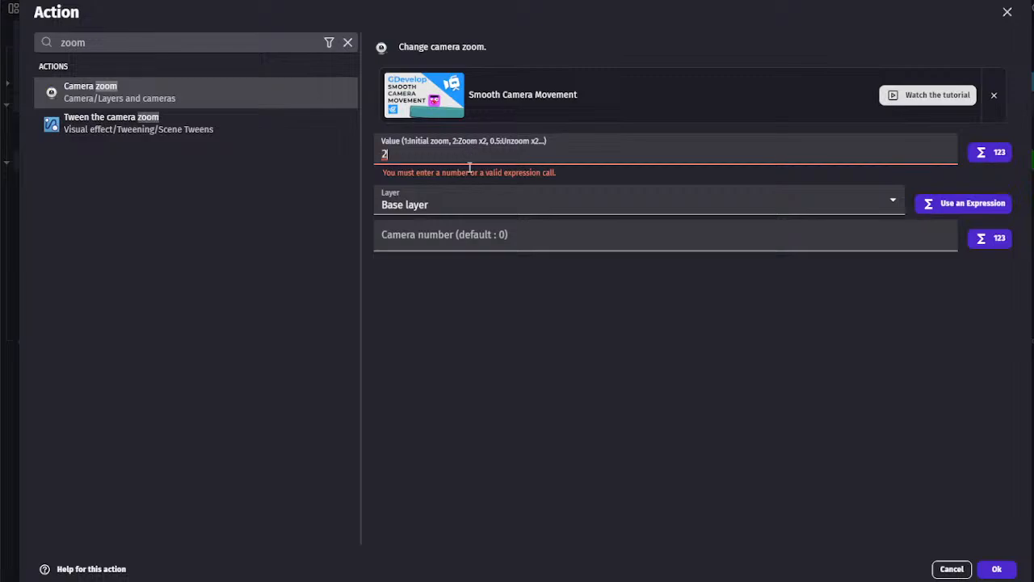
{"action": "left_click", "coordinate": [467, 218]}
{"action": "type", "text": "0"}
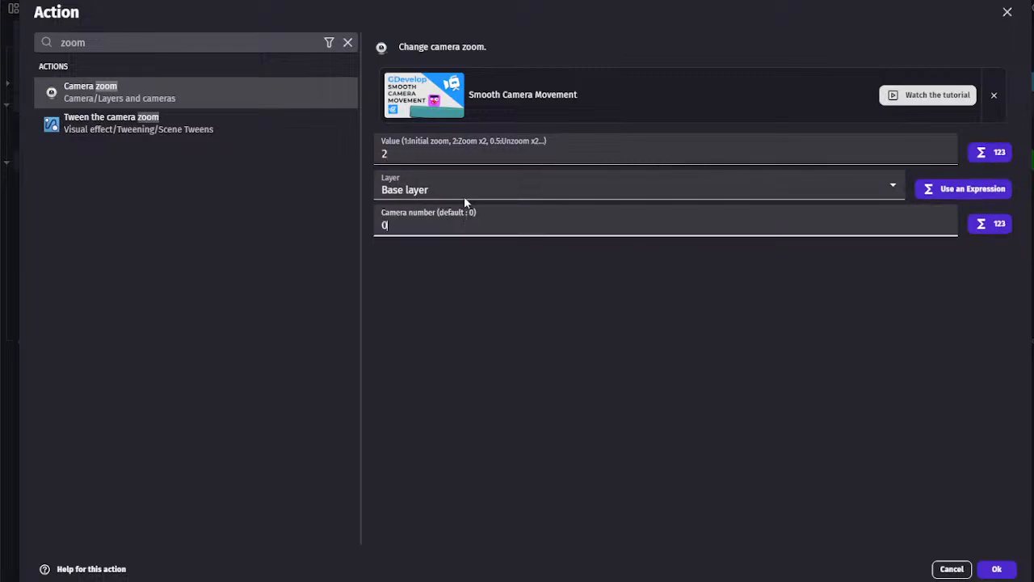
{"action": "left_click", "coordinate": [996, 569]}
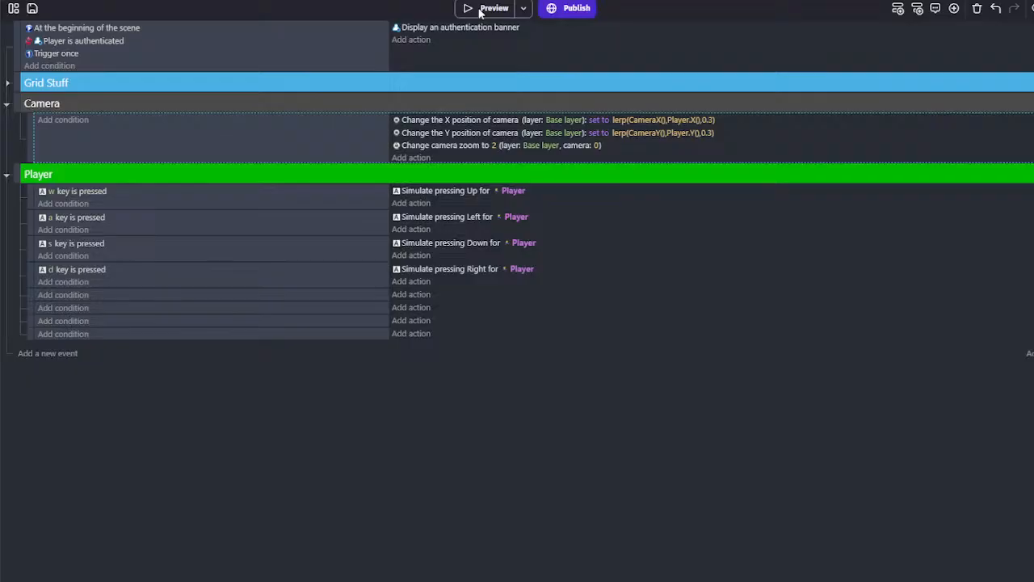
{"action": "left_click", "coordinate": [488, 8]}
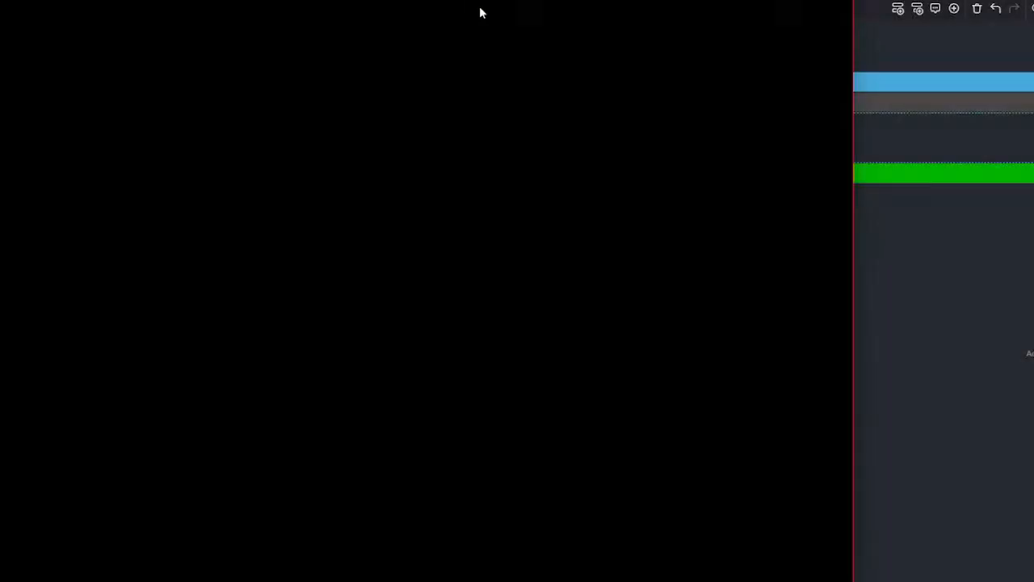
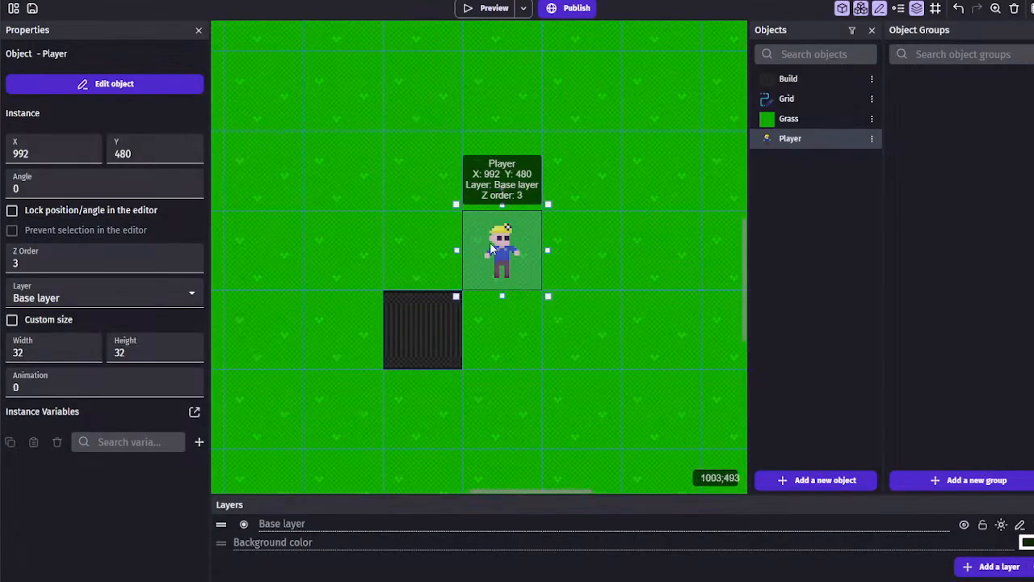
Open the Player's NewSprite animation in Piskel to inspect its frames, and leave the object editor without changes
{"action": "double_click", "coordinate": [489, 241]}
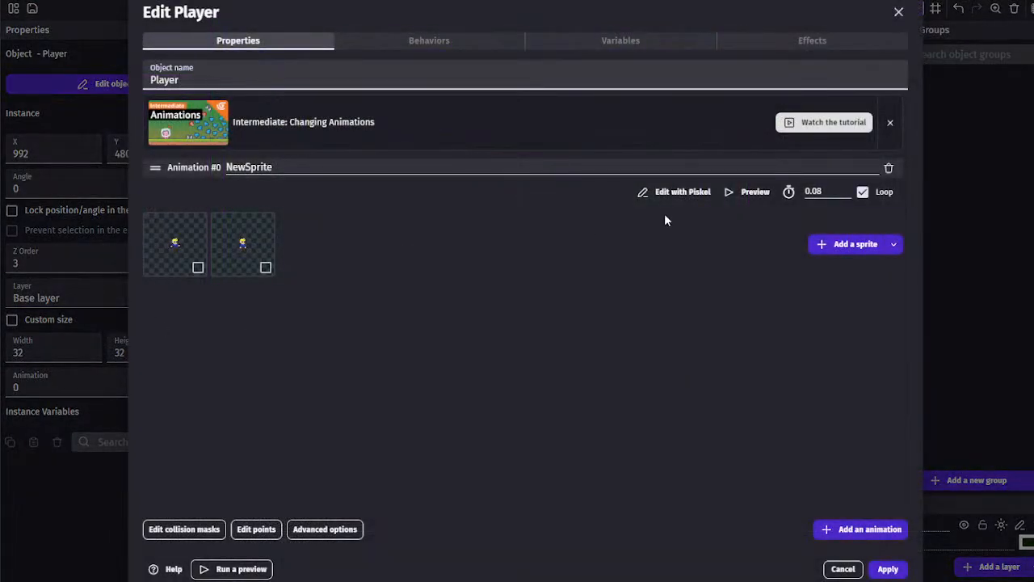
{"action": "left_click", "coordinate": [679, 192]}
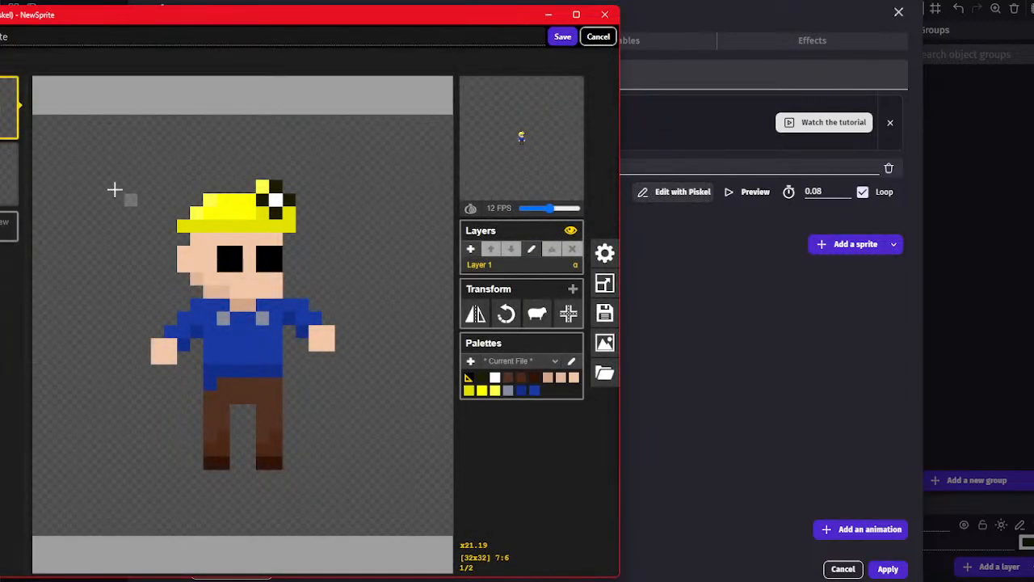
{"action": "left_click", "coordinate": [562, 36]}
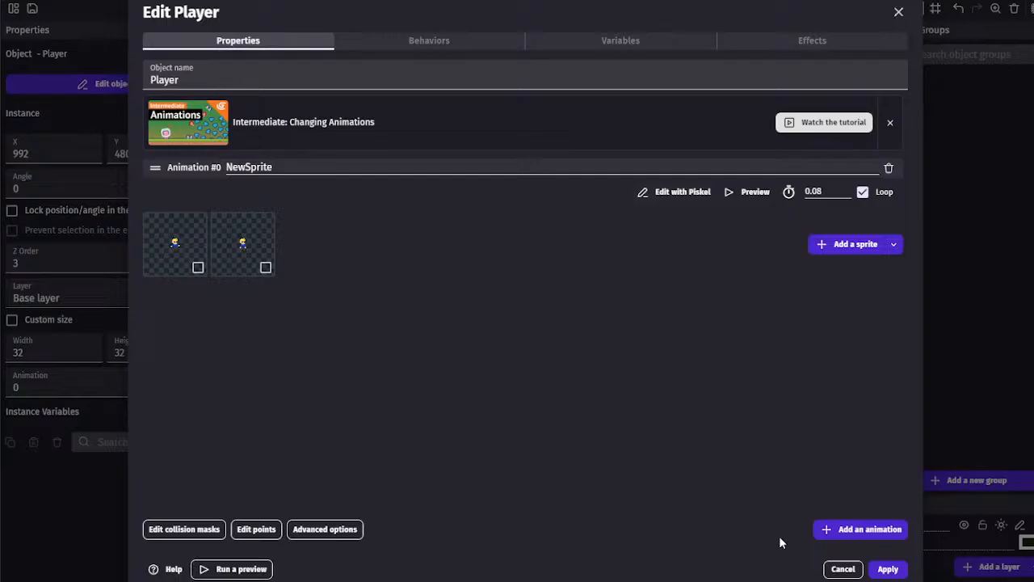
{"action": "left_click", "coordinate": [843, 569]}
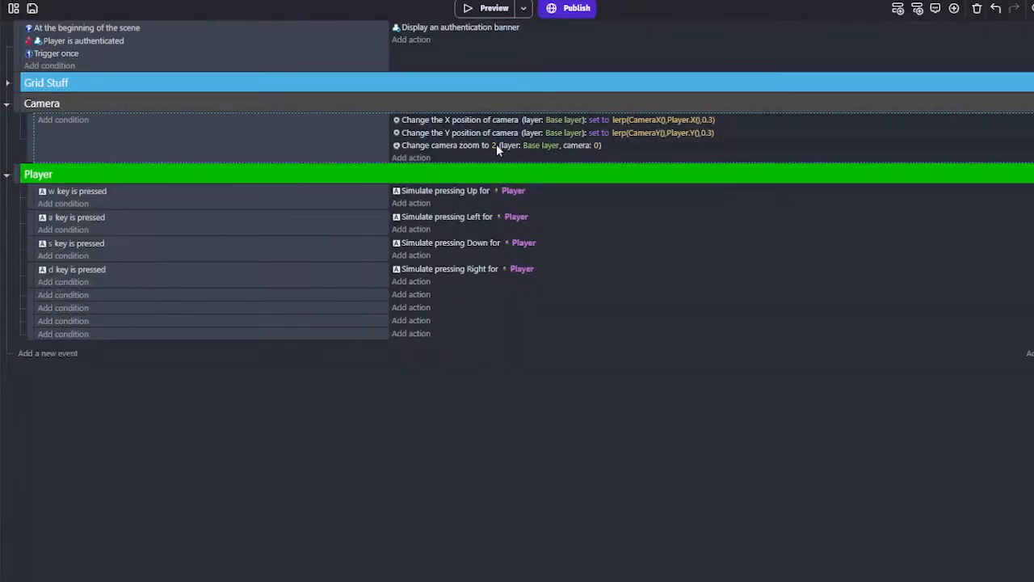
Increase the Base layer camera zoom value and preview the game, moving the Player in all four directions
{"action": "left_click", "coordinate": [494, 146]}
{"action": "key", "text": "BackSpace"}
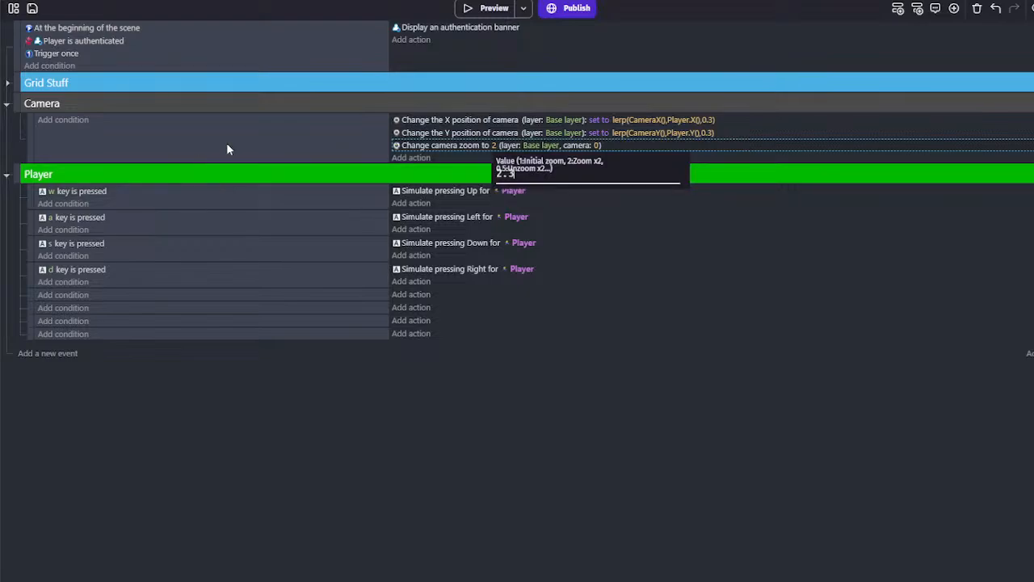
{"action": "left_click", "coordinate": [489, 8]}
{"action": "key", "text": "Up"}
{"action": "key", "text": "Left"}
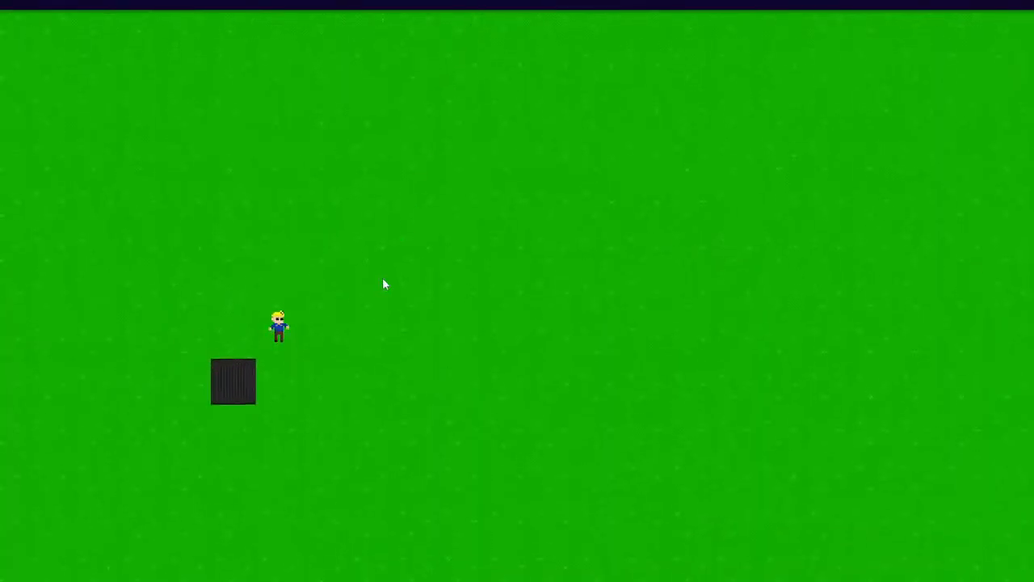
{"action": "key", "text": "Down"}
{"action": "key", "text": "Right"}
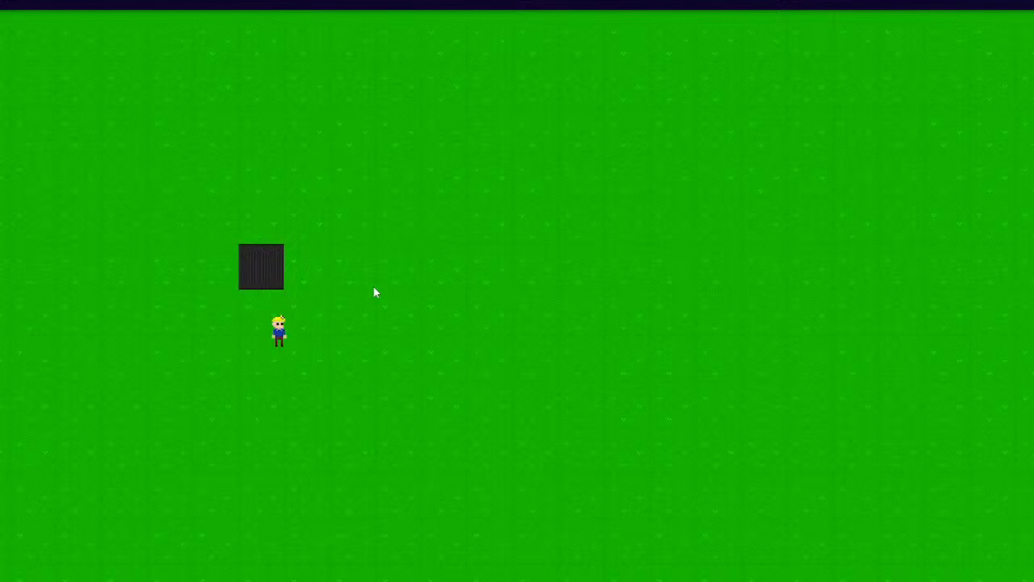
{"action": "key", "text": "Right"}
{"action": "key", "text": "Up"}
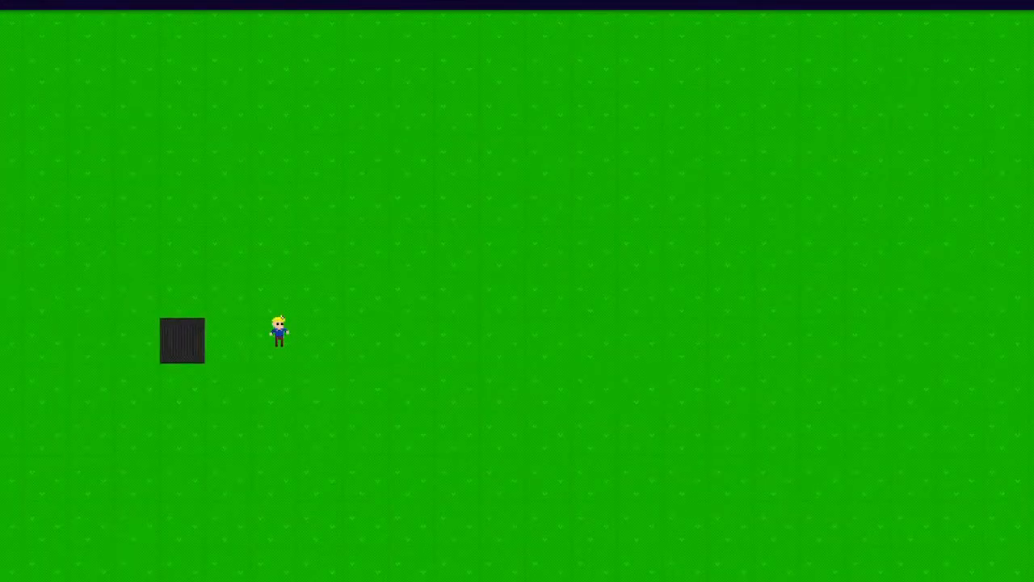
{"action": "key", "text": "alt+Tab"}
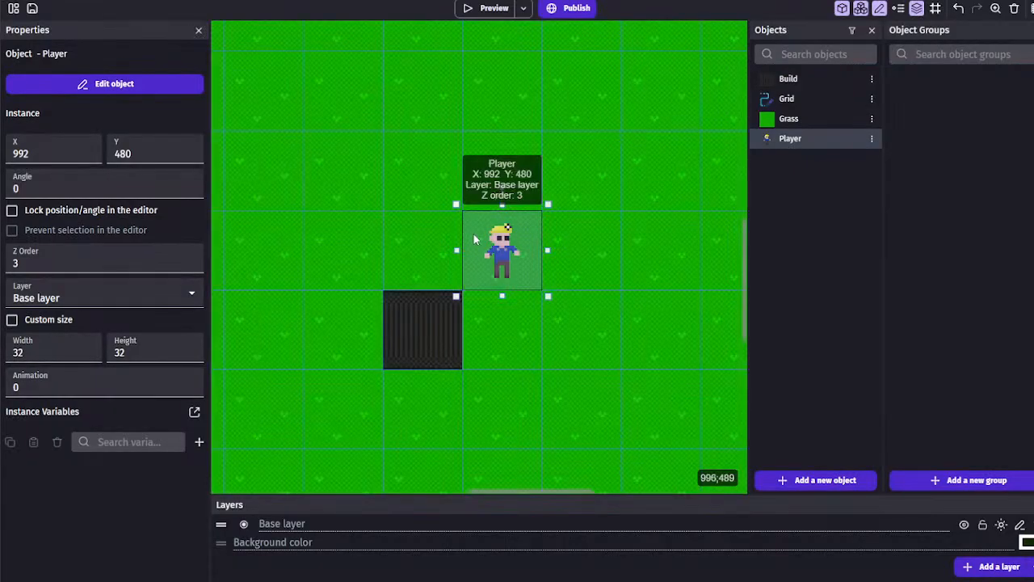
Add new animations to the Player object and rename Animation #0 to Idle
{"action": "double_click", "coordinate": [499, 258]}
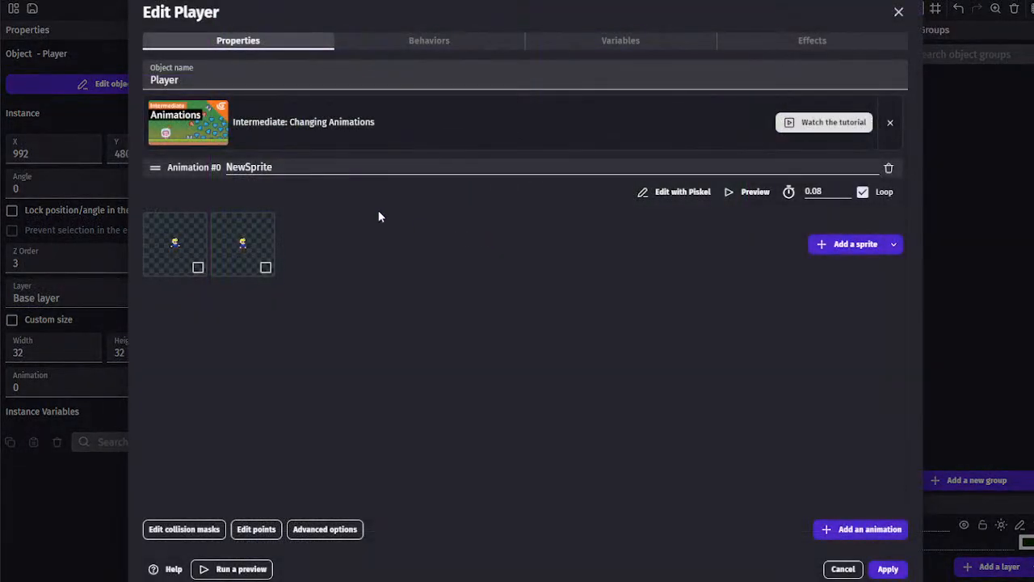
{"action": "left_click", "coordinate": [861, 529]}
{"action": "left_click", "coordinate": [861, 529]}
{"action": "left_click", "coordinate": [330, 132]}
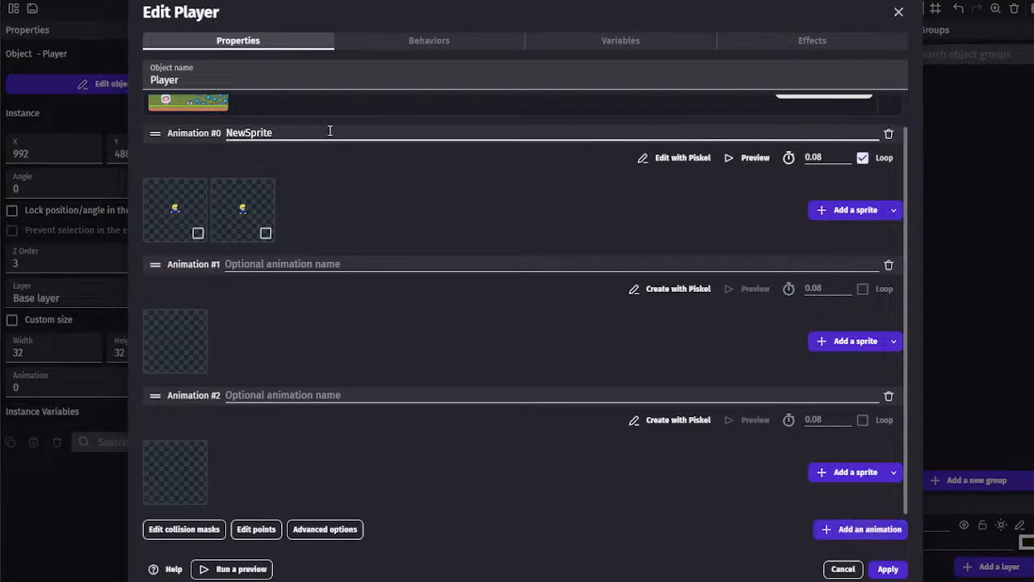
{"action": "left_click_drag", "start_coordinate": [329, 132], "coordinate": [135, 122]}
{"action": "key", "text": "BackSpace"}
{"action": "type", "text": "Idle"}
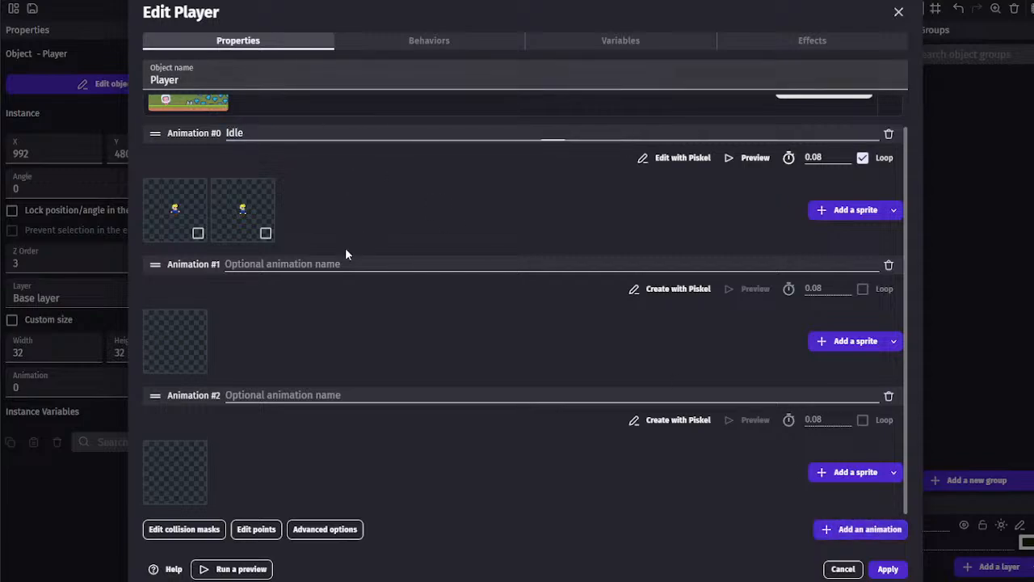
Name Animation #1 Walking and remove the unnamed Animation #2 from the Player object
{"action": "type", "text": "Walking"}
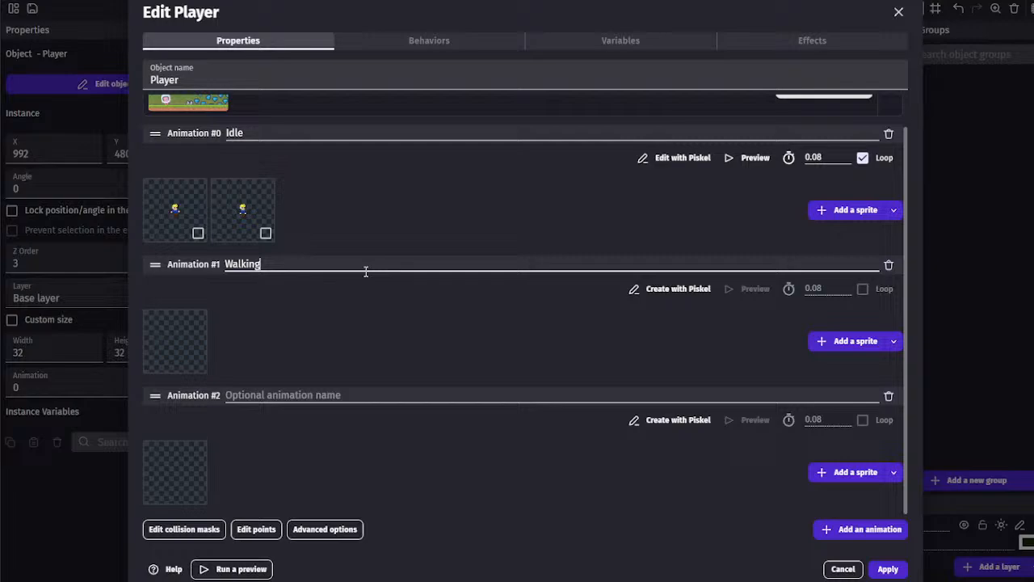
{"action": "left_click", "coordinate": [889, 396]}
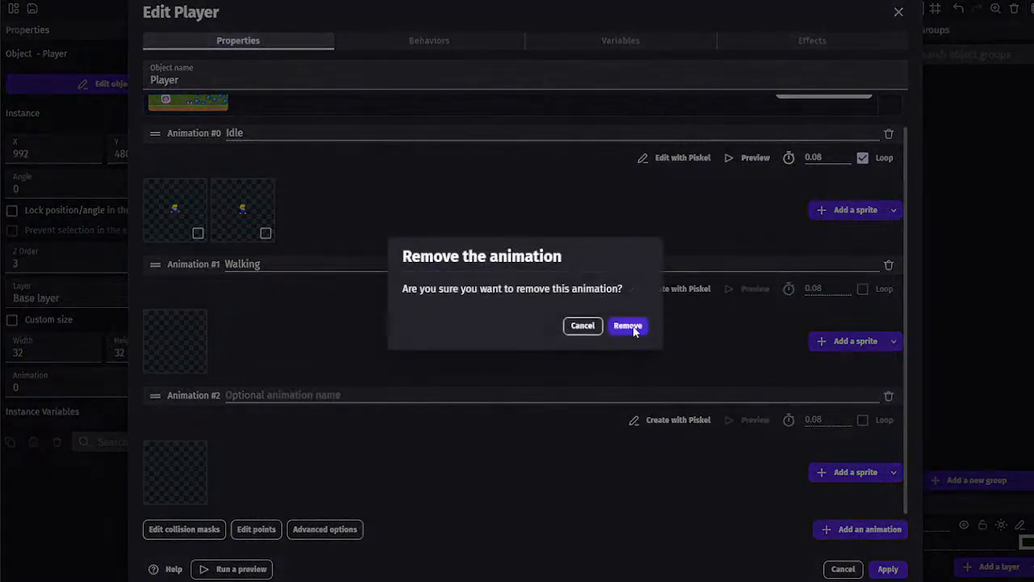
{"action": "left_click", "coordinate": [627, 325]}
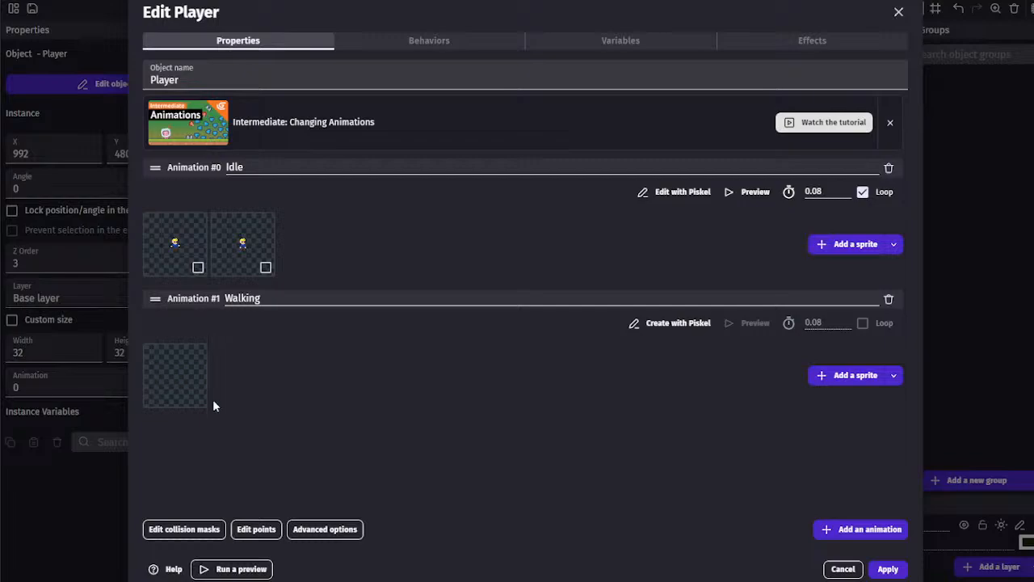
Open the Idle animation in Piskel, delete one of its two frames, and duplicate the remaining frame
{"action": "left_click", "coordinate": [675, 192]}
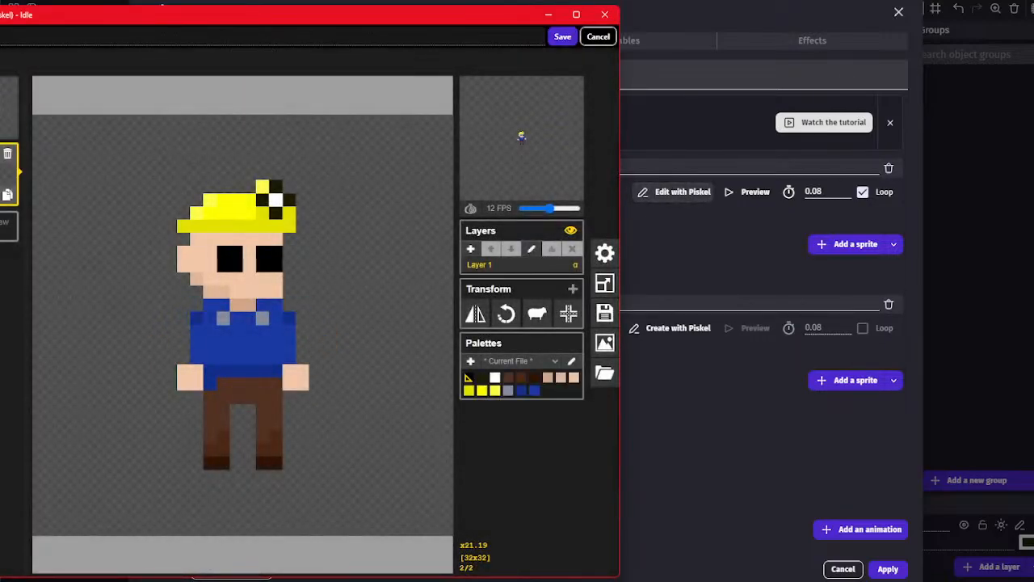
{"action": "left_click", "coordinate": [7, 90]}
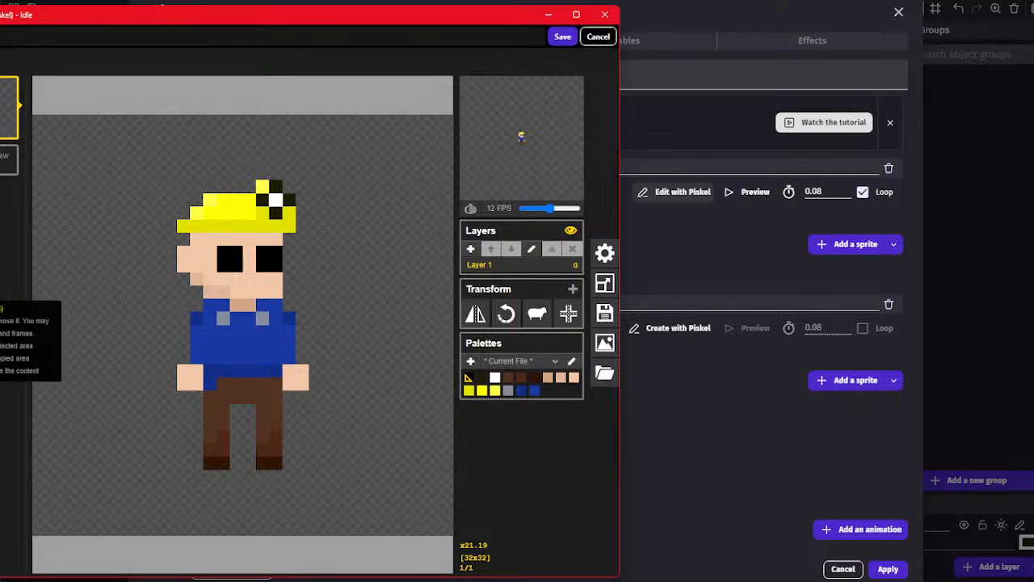
{"action": "left_click", "coordinate": [9, 129]}
Shift the character's upper body and hands down by one pixel in the second Idle frame
{"action": "left_click_drag", "start_coordinate": [157, 160], "coordinate": [332, 410]}
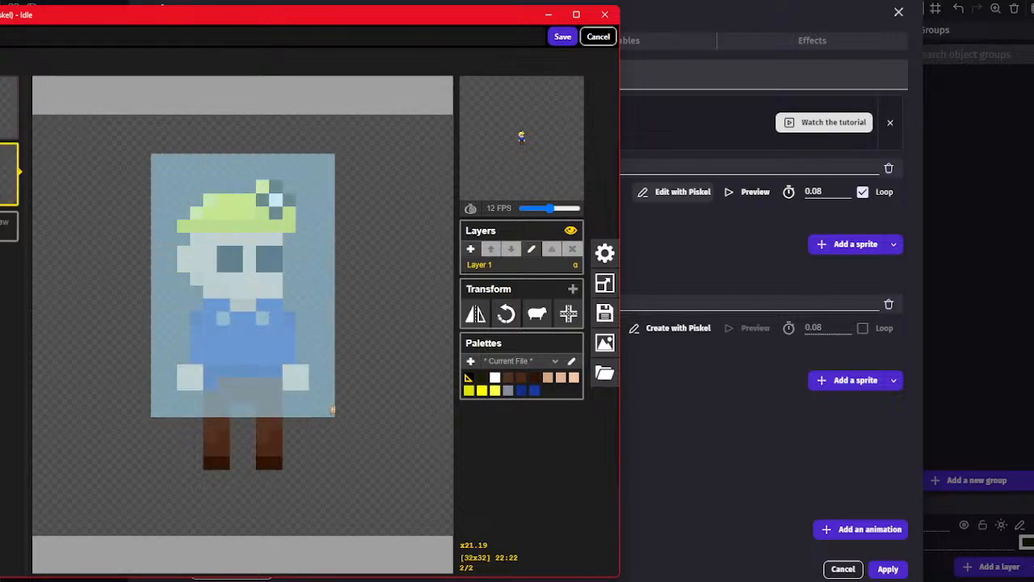
{"action": "left_click_drag", "start_coordinate": [317, 331], "coordinate": [318, 342], "text": "shift"}
{"action": "left_click", "coordinate": [363, 338]}
Add a third Idle frame from the second one and select the character's head and shoulders in it
{"action": "left_click_drag", "start_coordinate": [145, 149], "coordinate": [340, 346]}
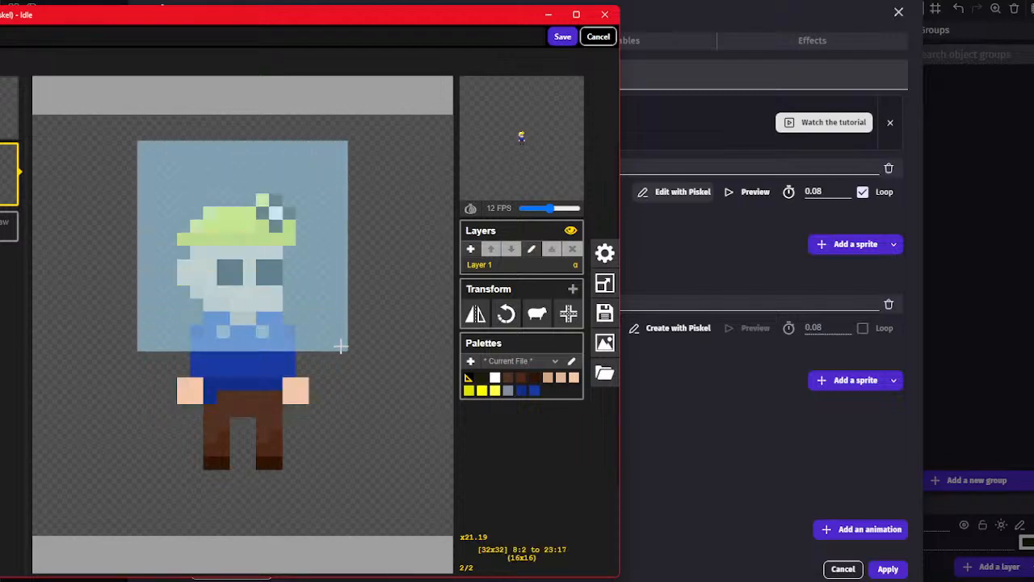
{"action": "left_click_drag", "start_coordinate": [329, 294], "coordinate": [330, 294], "text": "shift"}
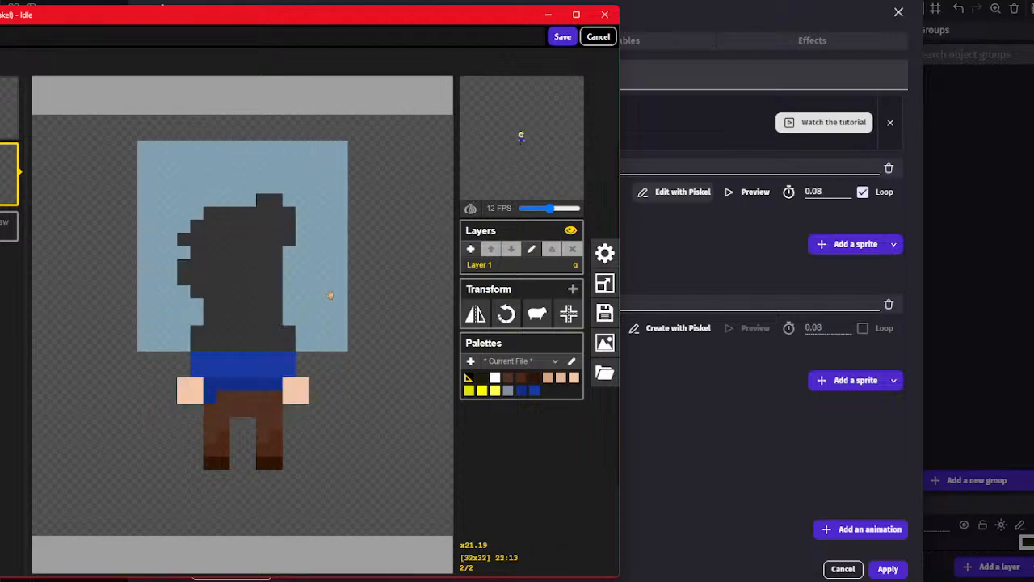
{"action": "left_click_drag", "start_coordinate": [131, 134], "coordinate": [330, 345]}
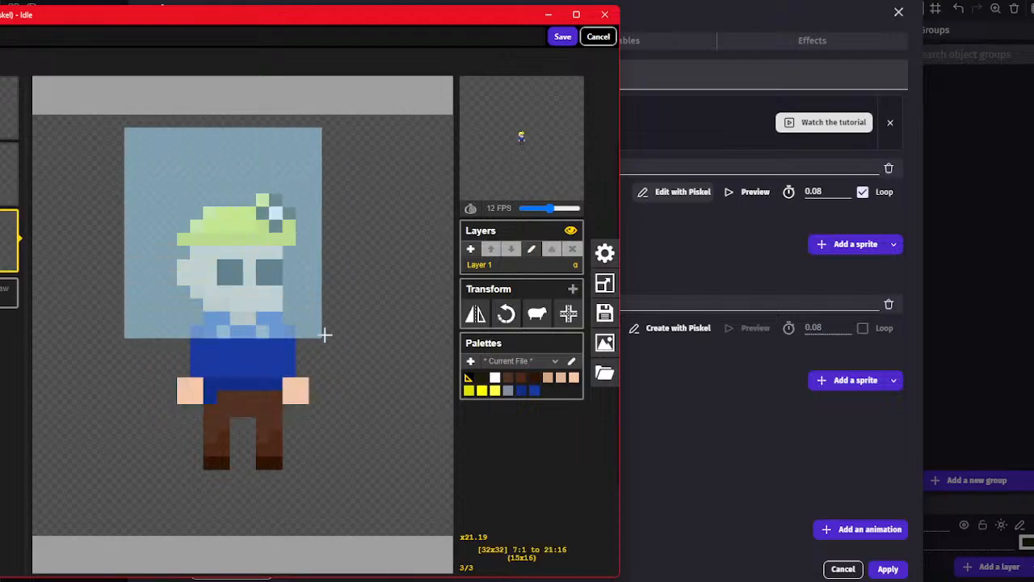
Lower the head and upper torso by one pixel in the third frame, and place a duplicate of the second frame at the end
{"action": "left_click_drag", "start_coordinate": [305, 274], "coordinate": [304, 289], "text": "shift"}
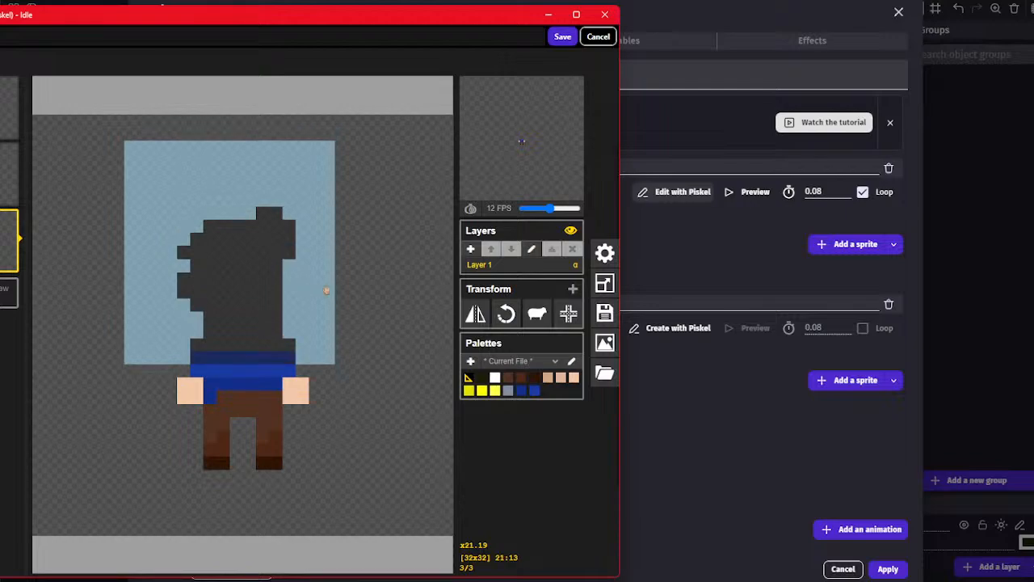
{"action": "left_click", "coordinate": [395, 293]}
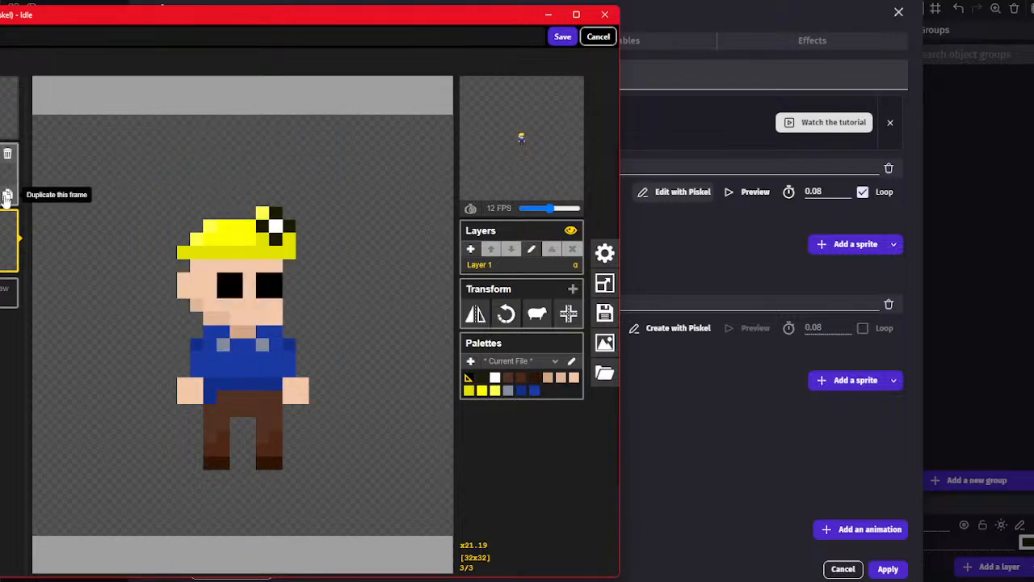
{"action": "left_click", "coordinate": [7, 198]}
{"action": "left_click_drag", "start_coordinate": [7, 241], "coordinate": [7, 301]}
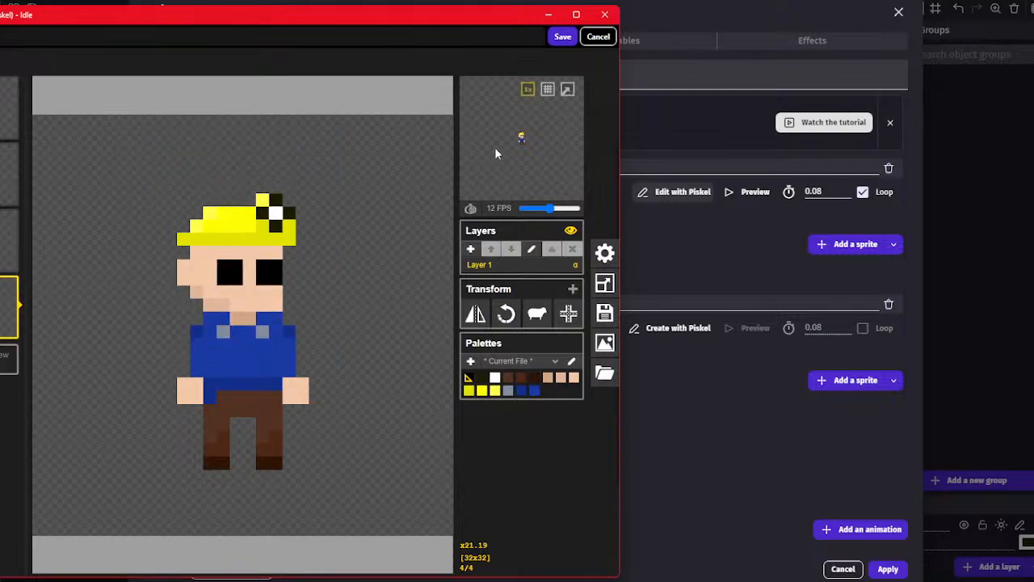
Check the four Idle frames in sequence and save them back to the Player object
{"action": "left_click", "coordinate": [1, 238]}
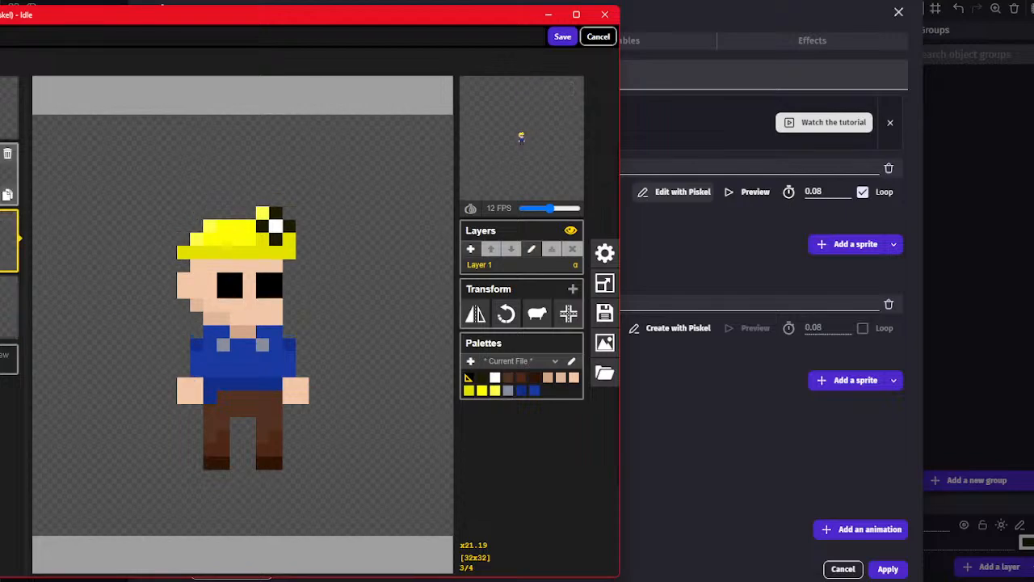
{"action": "left_click", "coordinate": [2, 174]}
{"action": "left_click", "coordinate": [1, 108]}
{"action": "left_click", "coordinate": [3, 174]}
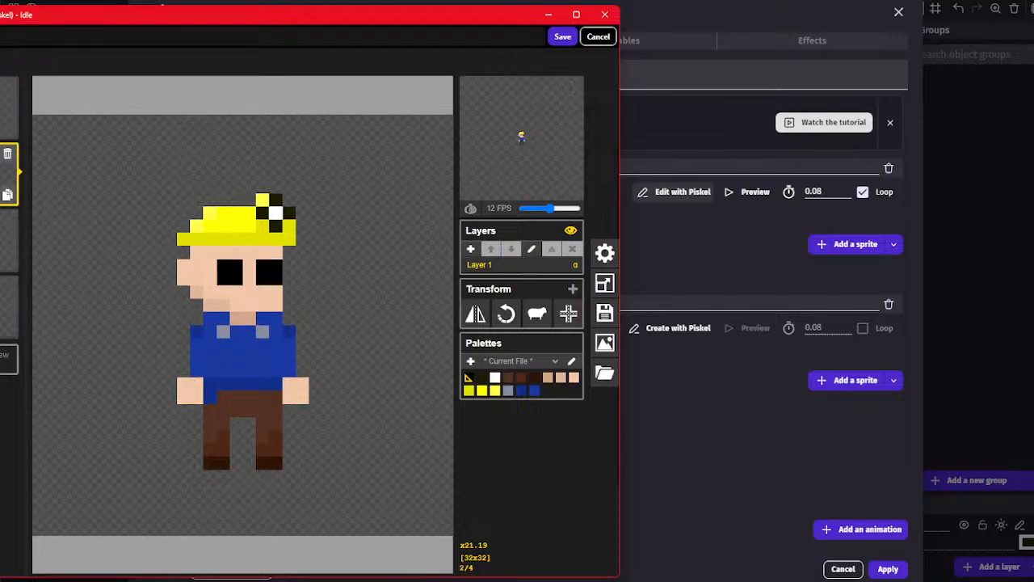
{"action": "left_click", "coordinate": [3, 107]}
{"action": "left_click", "coordinate": [4, 173]}
{"action": "left_click", "coordinate": [3, 239]}
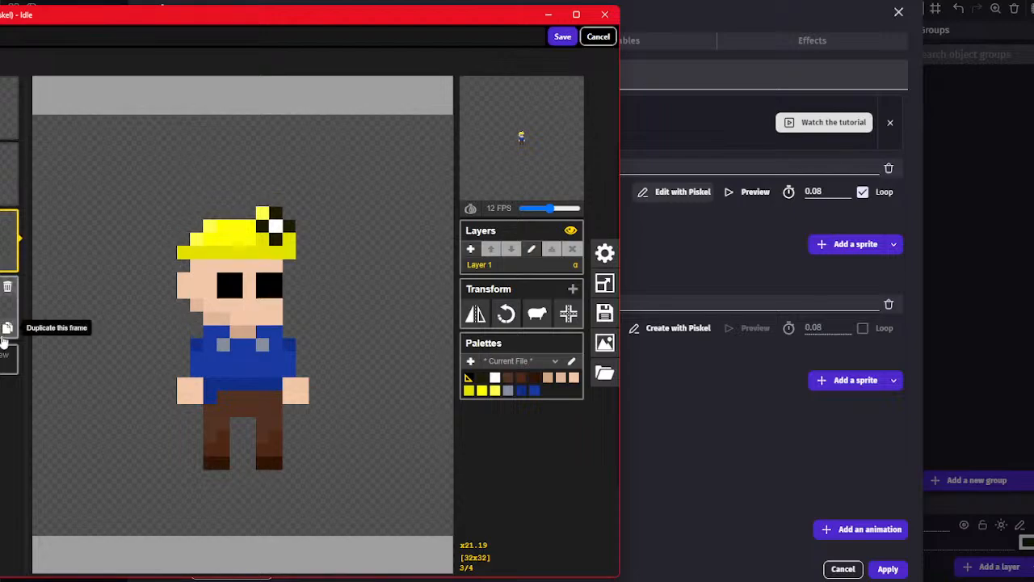
{"action": "left_click", "coordinate": [4, 307]}
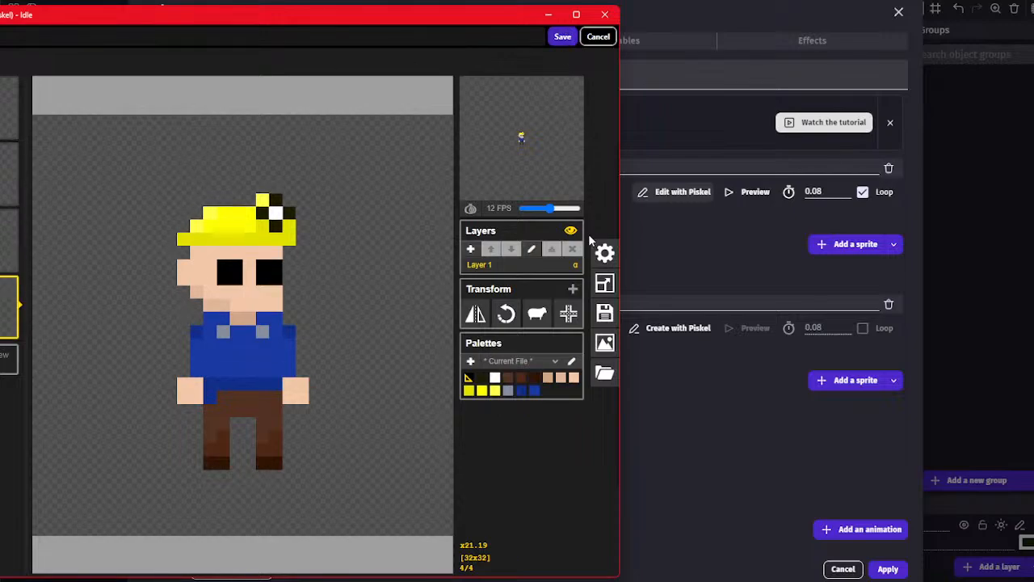
{"action": "left_click", "coordinate": [605, 282]}
{"action": "left_click", "coordinate": [562, 36]}
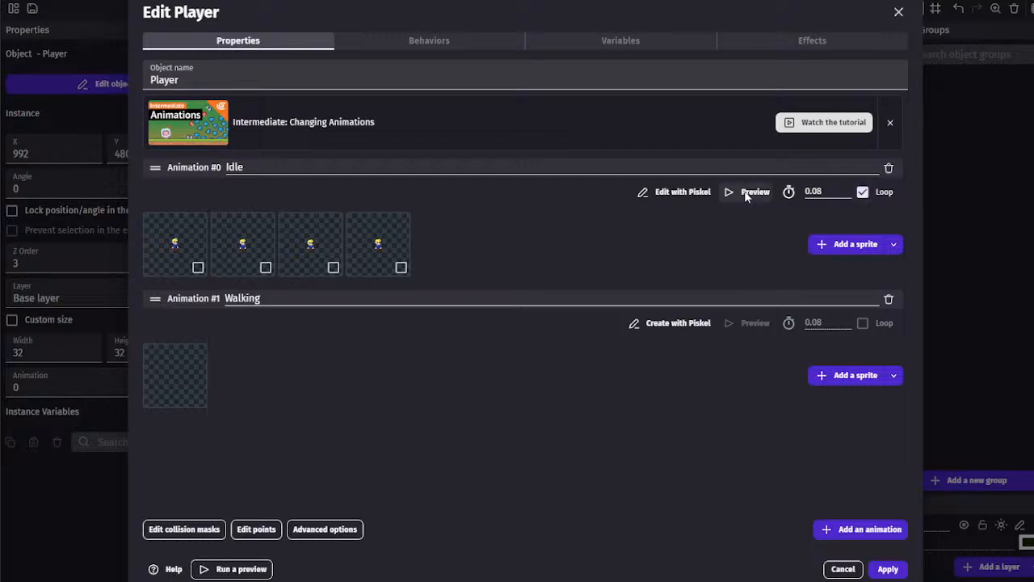
Preview the Idle animation and set its playback speed to 9 FPS
{"action": "left_click", "coordinate": [750, 193]}
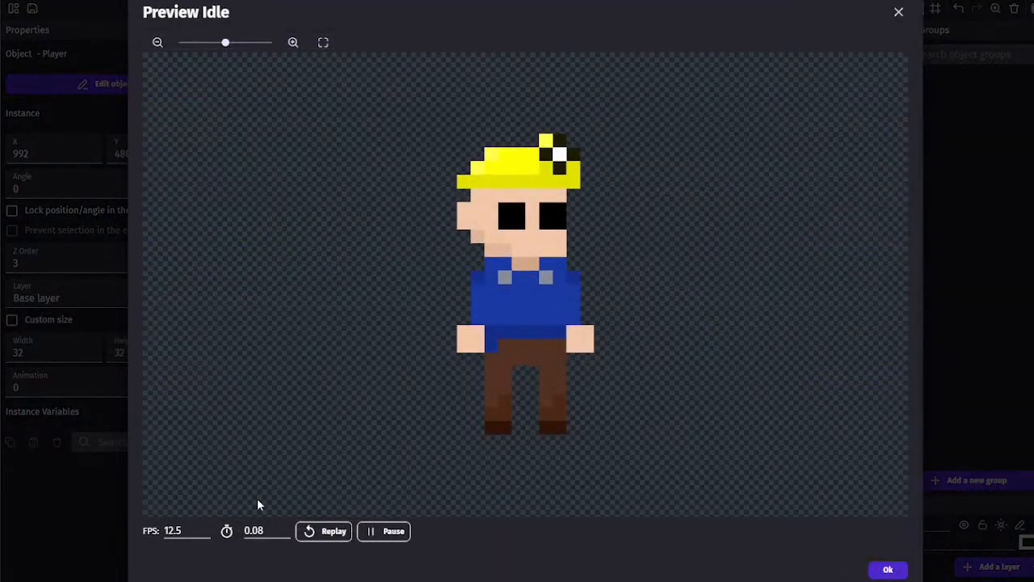
{"action": "left_click", "coordinate": [205, 534]}
{"action": "left_click", "coordinate": [205, 534]}
{"action": "left_click", "coordinate": [206, 534]}
{"action": "left_click", "coordinate": [205, 534]}
{"action": "left_click", "coordinate": [205, 534]}
{"action": "left_click", "coordinate": [323, 534]}
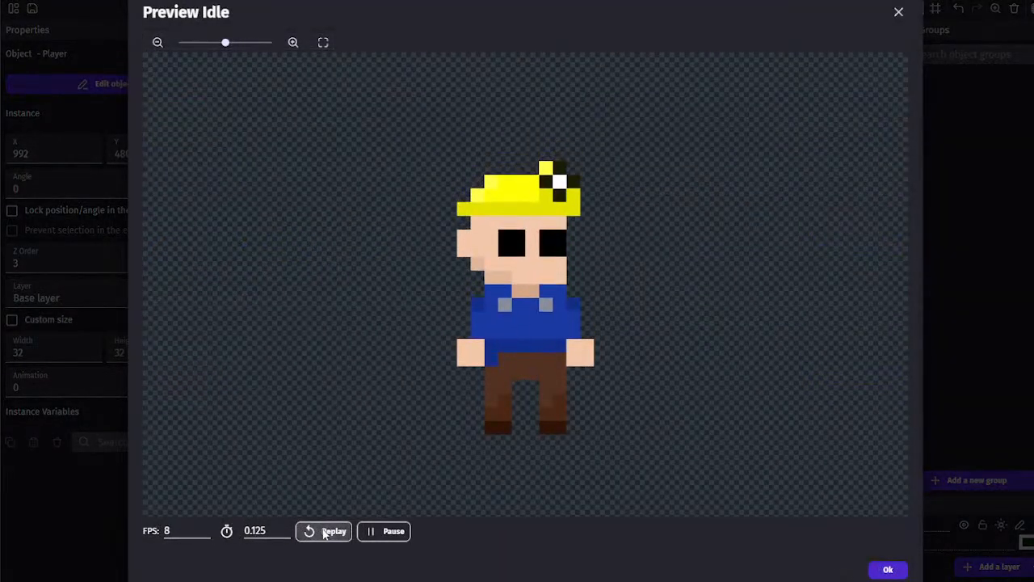
{"action": "left_click", "coordinate": [205, 526]}
{"action": "left_click", "coordinate": [312, 531]}
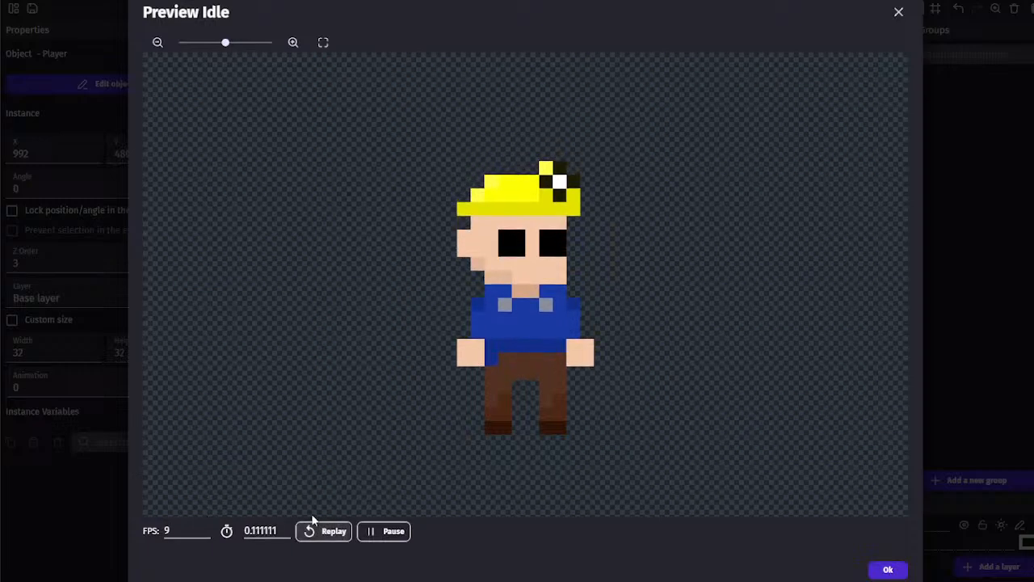
{"action": "left_click", "coordinate": [890, 569]}
Reopen the Idle animation in Piskel, compare its frames and delete the third frame
{"action": "left_click", "coordinate": [677, 192]}
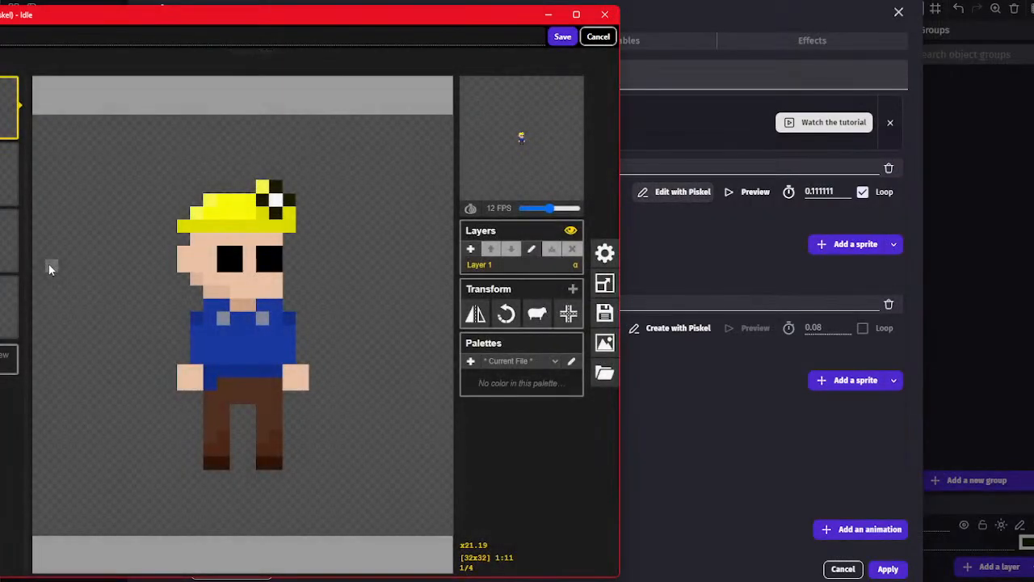
{"action": "key", "text": "Down"}
{"action": "key", "text": "Down"}
{"action": "key", "text": "Down"}
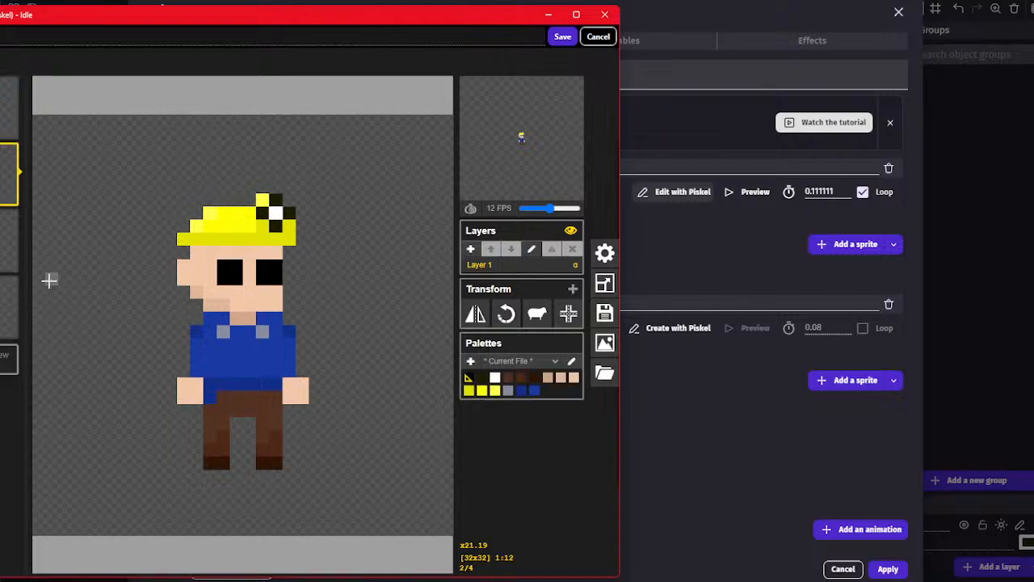
{"action": "key", "text": "Up"}
{"action": "key", "text": "Up"}
{"action": "key", "text": "Down"}
{"action": "key", "text": "Up"}
{"action": "left_click", "coordinate": [7, 225]}
Examine the remaining three Idle frames back and forth to compare the body and hand positions
{"action": "key", "text": "Down"}
{"action": "key", "text": "Up"}
{"action": "key", "text": "Up"}
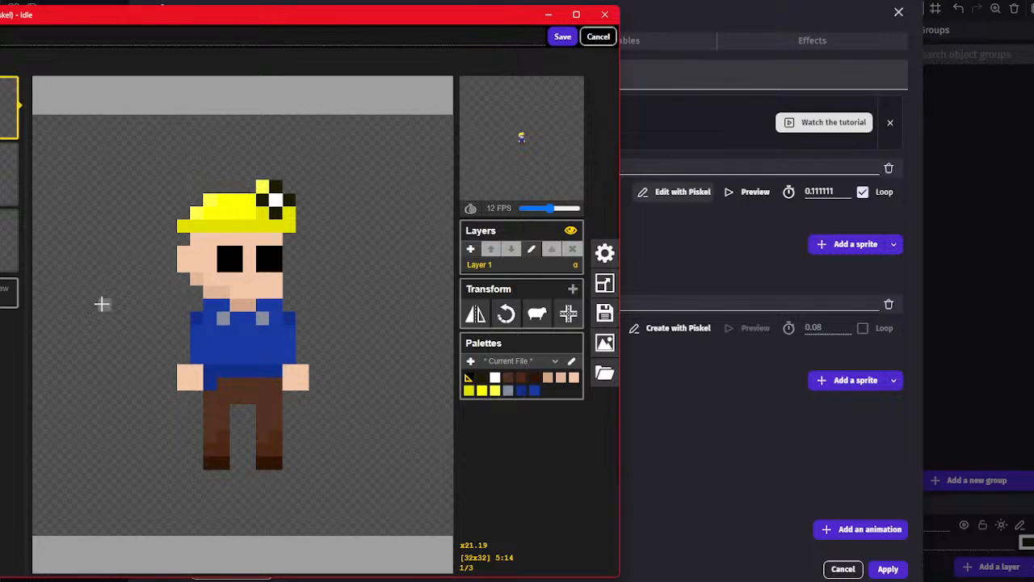
{"action": "key", "text": "Down"}
{"action": "key", "text": "Down"}
{"action": "key", "text": "Up"}
{"action": "key", "text": "Up"}
{"action": "key", "text": "Down"}
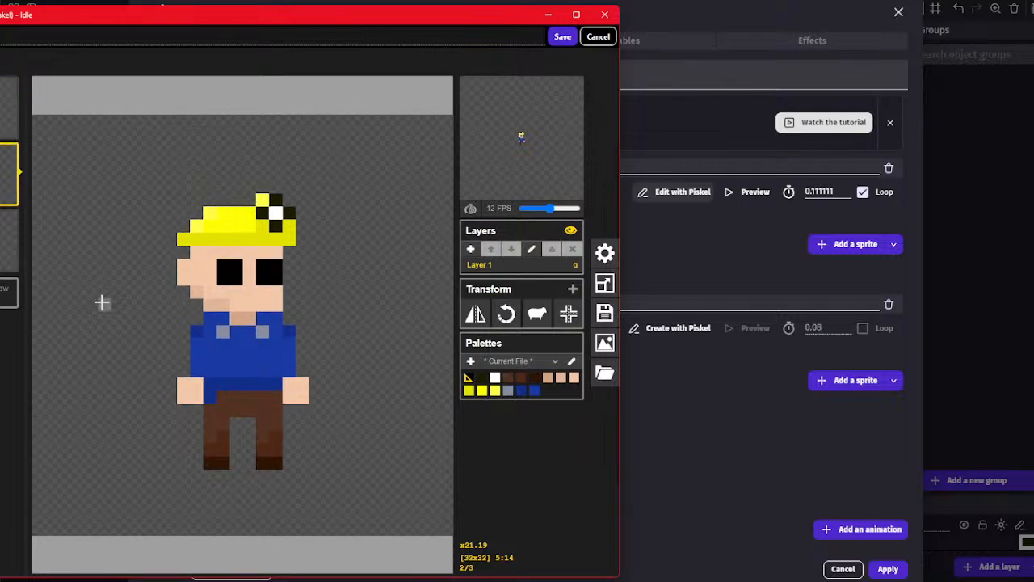
{"action": "key", "text": "Down"}
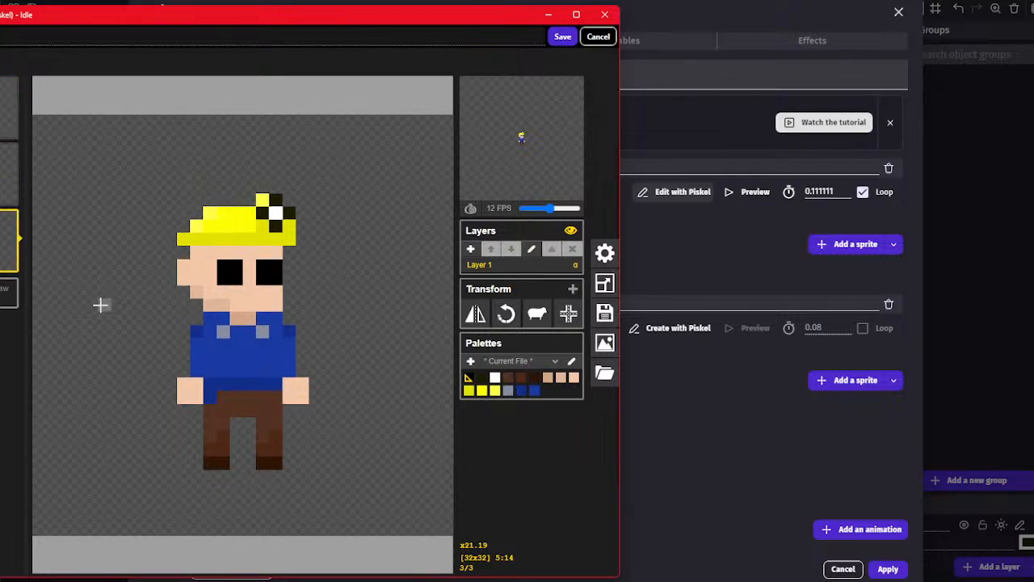
Move both hands one pixel outward and one pixel down in the third Idle frame
{"action": "left_click", "coordinate": [189, 391]}
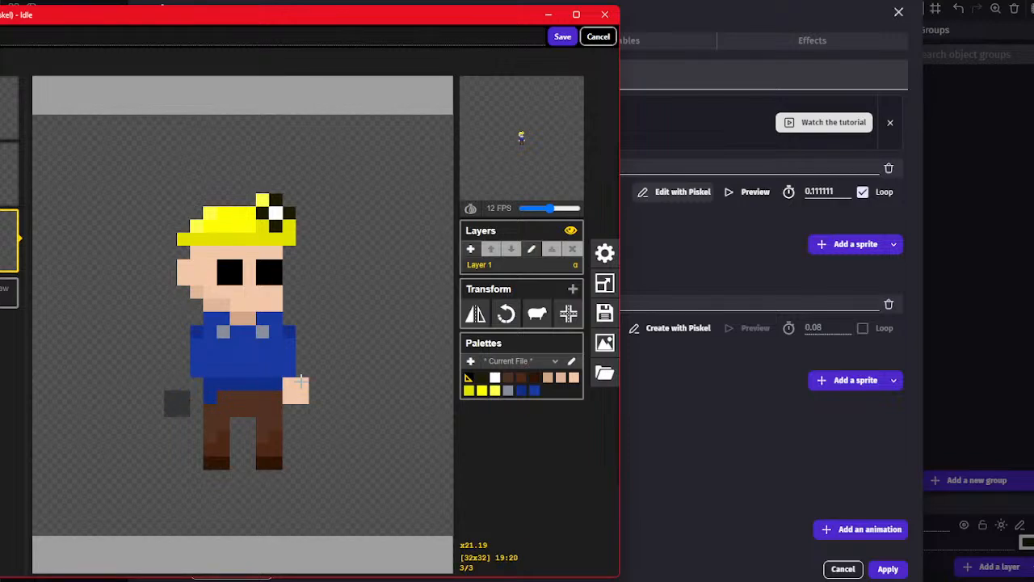
{"action": "key", "text": "ctrl+v"}
{"action": "left_click_drag", "start_coordinate": [300, 382], "coordinate": [311, 406]}
{"action": "key", "text": "ctrl+x"}
{"action": "key", "text": "ctrl+v"}
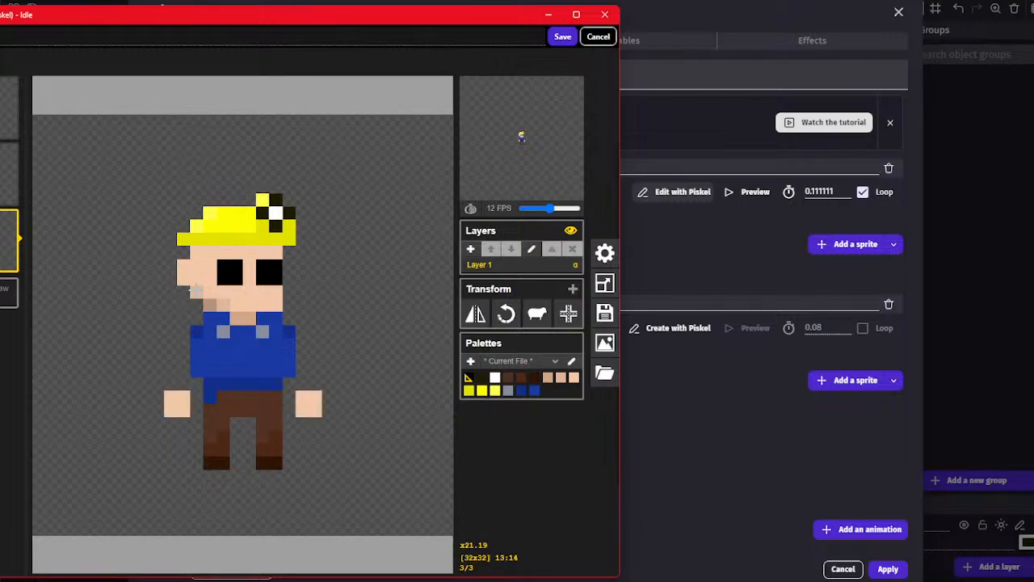
Shift the head, torso and waist down by one pixel in the third Idle frame
{"action": "left_click_drag", "start_coordinate": [166, 181], "coordinate": [315, 377]}
{"action": "left_click", "coordinate": [186, 191]}
{"action": "left_click_drag", "start_coordinate": [205, 386], "coordinate": [276, 397]}
{"action": "left_click_drag", "start_coordinate": [276, 397], "coordinate": [278, 409], "text": "shift"}
{"action": "left_click", "coordinate": [307, 383]}
{"action": "left_click_drag", "start_coordinate": [148, 162], "coordinate": [337, 368]}
{"action": "left_click_drag", "start_coordinate": [328, 337], "coordinate": [330, 351], "text": "shift"}
{"action": "left_click", "coordinate": [393, 340]}
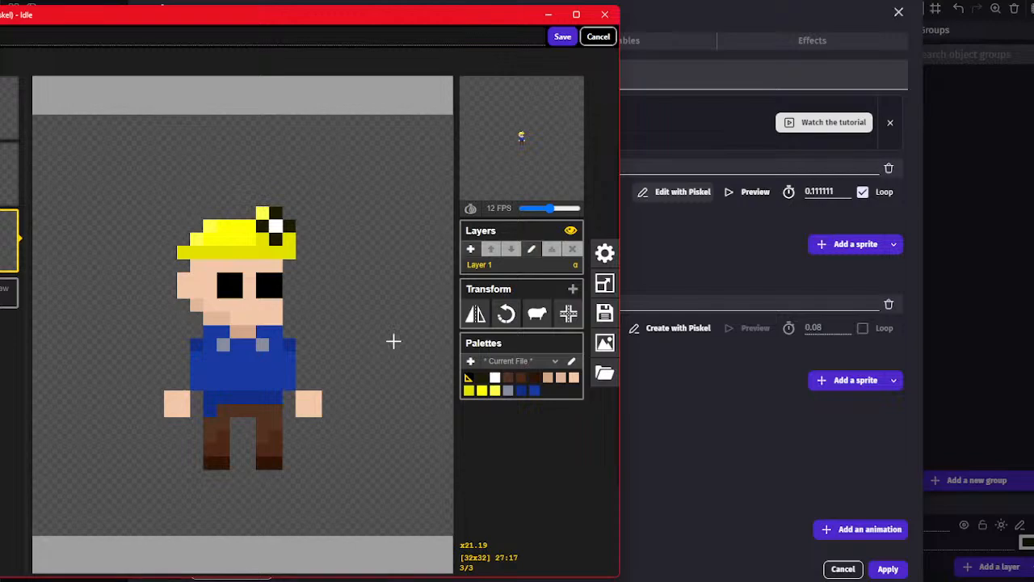
Duplicate the second Idle frame, place the copy last as frame 4, and save the checked sequence
{"action": "left_click", "coordinate": [8, 109]}
{"action": "left_click", "coordinate": [8, 166]}
{"action": "left_click", "coordinate": [8, 189]}
{"action": "left_click_drag", "start_coordinate": [7, 231], "coordinate": [7, 297]}
{"action": "left_click", "coordinate": [8, 109]}
{"action": "left_click", "coordinate": [9, 174]}
{"action": "left_click", "coordinate": [8, 240]}
{"action": "left_click", "coordinate": [8, 306]}
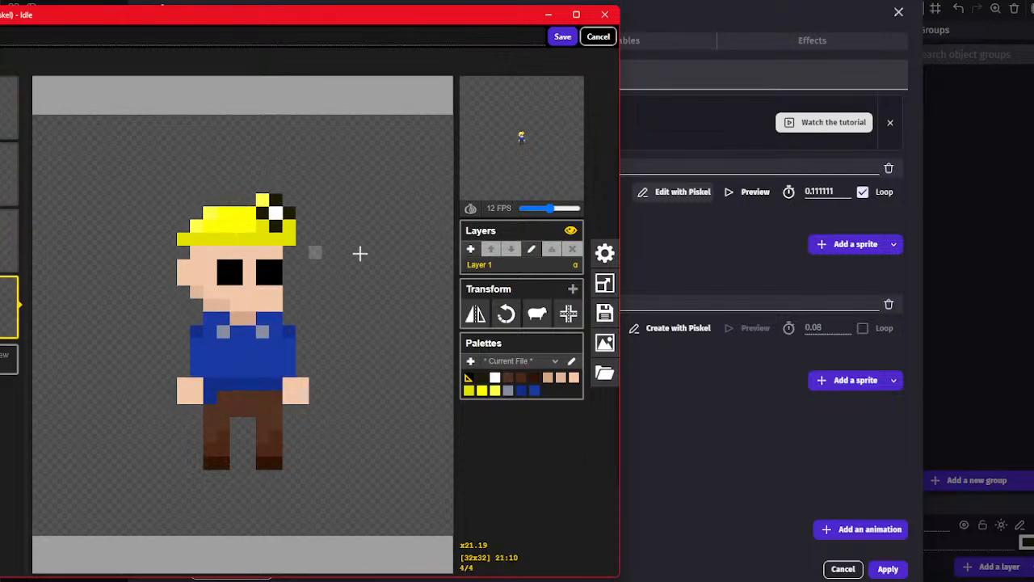
{"action": "left_click", "coordinate": [562, 36]}
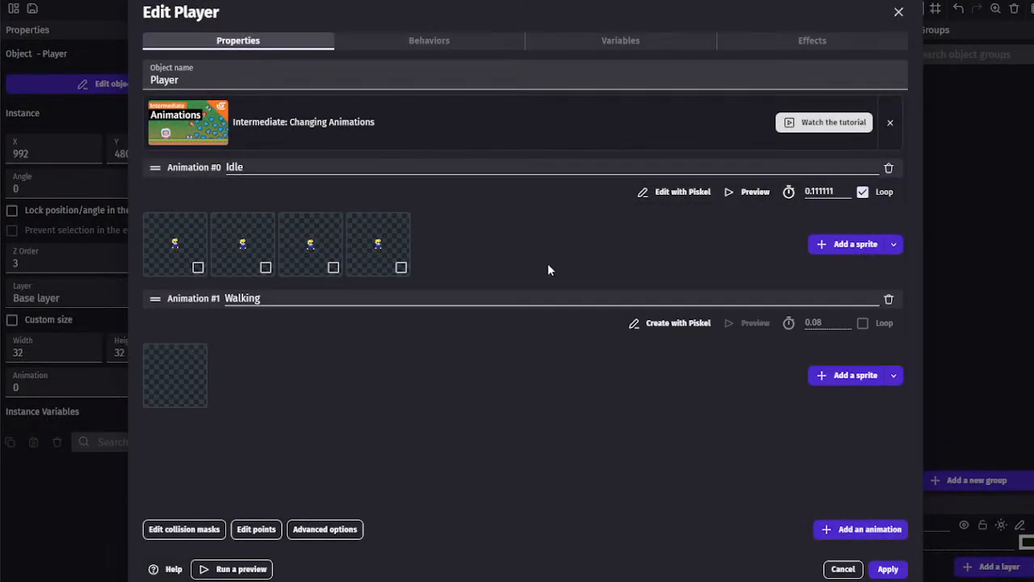
Preview the Idle animation, set its speed to 8 FPS and apply the changes to the Player object
{"action": "left_click", "coordinate": [751, 193]}
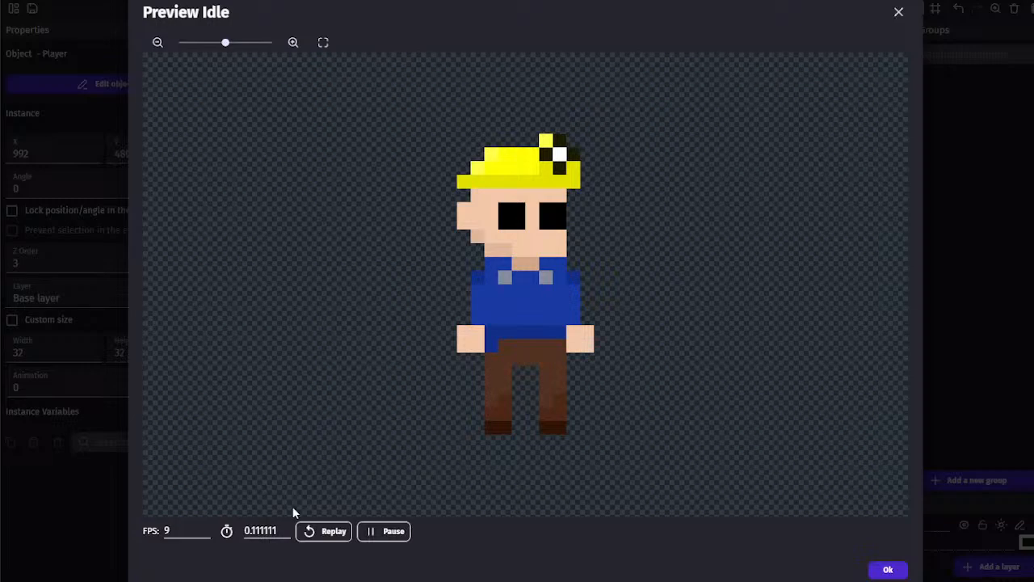
{"action": "left_click", "coordinate": [205, 534]}
{"action": "left_click", "coordinate": [314, 532]}
{"action": "left_click", "coordinate": [888, 569]}
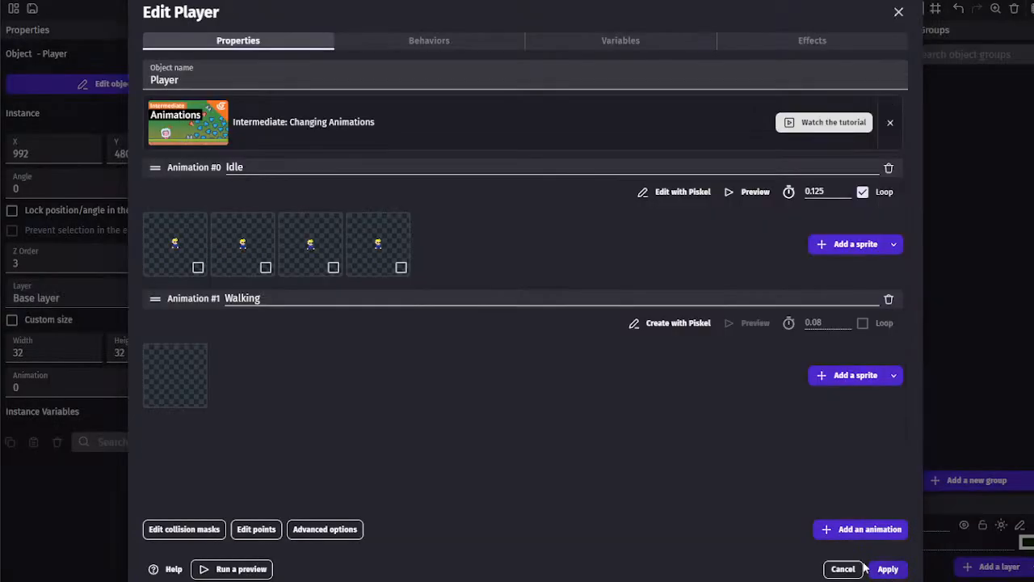
{"action": "left_click", "coordinate": [885, 568]}
Reopen the Player object and add the Idle image from the assets folder as the Walking animation's first sprite
{"action": "double_click", "coordinate": [506, 255]}
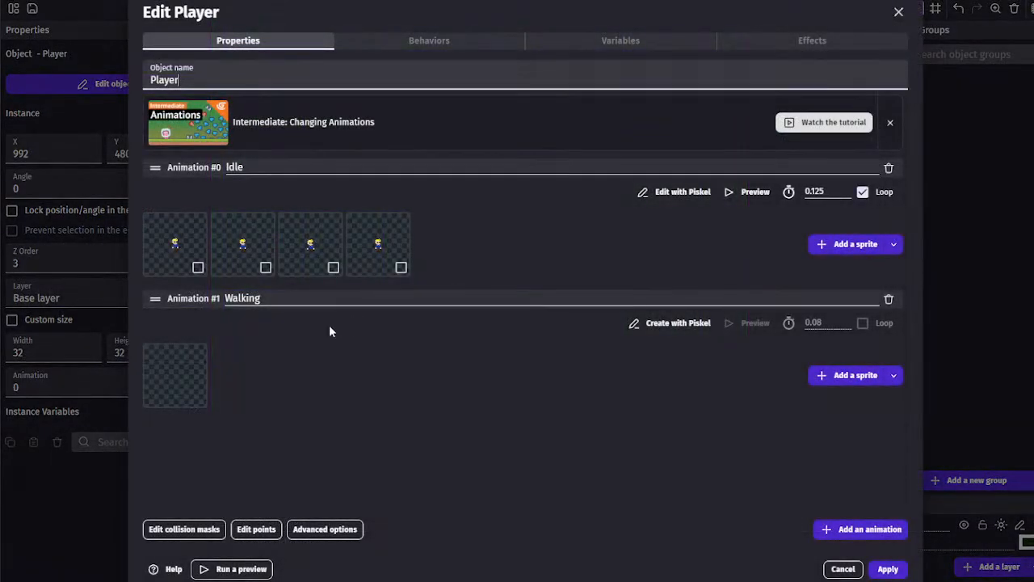
{"action": "left_click", "coordinate": [832, 375]}
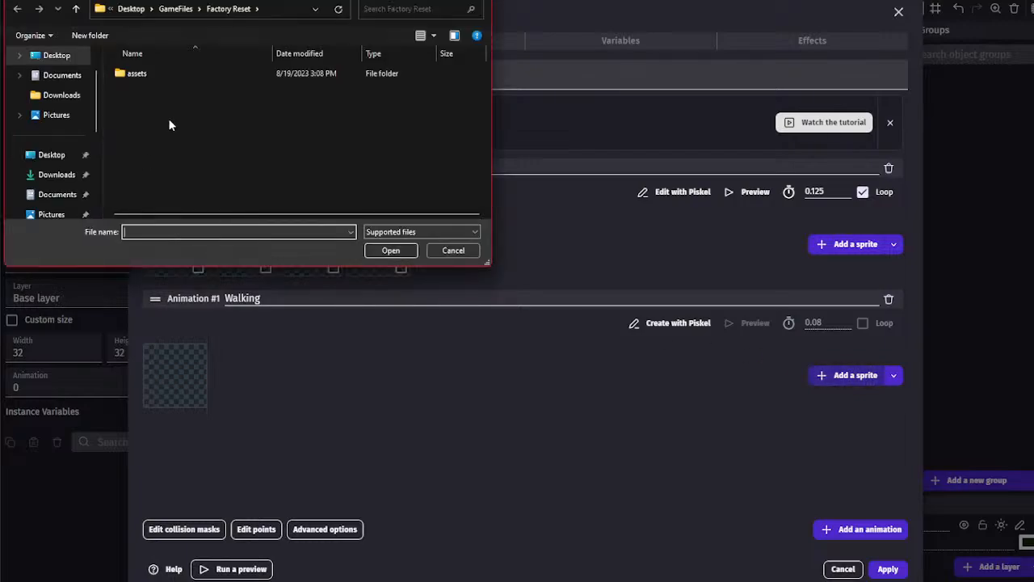
{"action": "left_click", "coordinate": [469, 251]}
{"action": "left_click", "coordinate": [859, 375]}
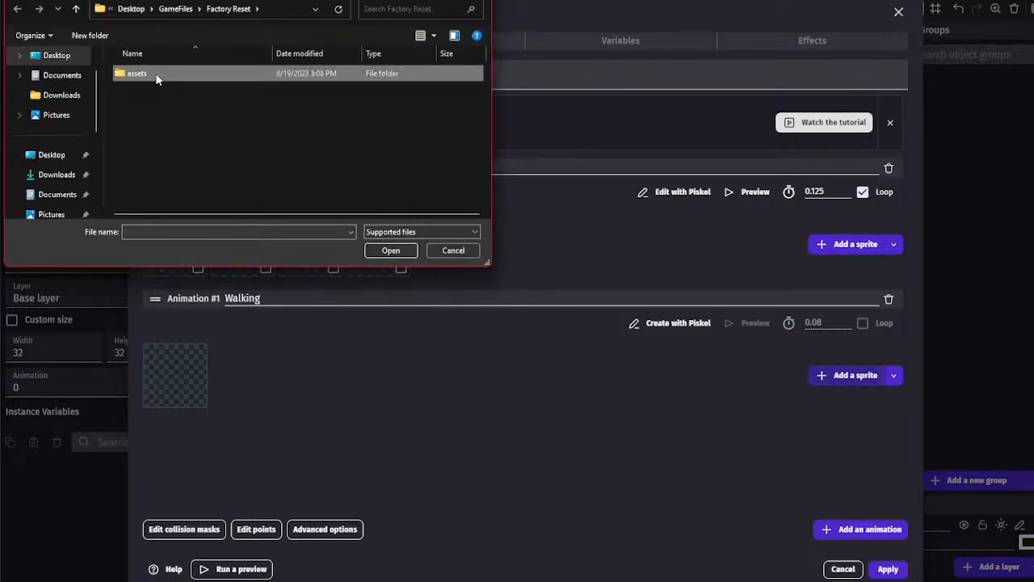
{"action": "double_click", "coordinate": [154, 75]}
{"action": "scroll", "coordinate": [176, 109], "scroll_direction": "down", "scroll_amount": 1}
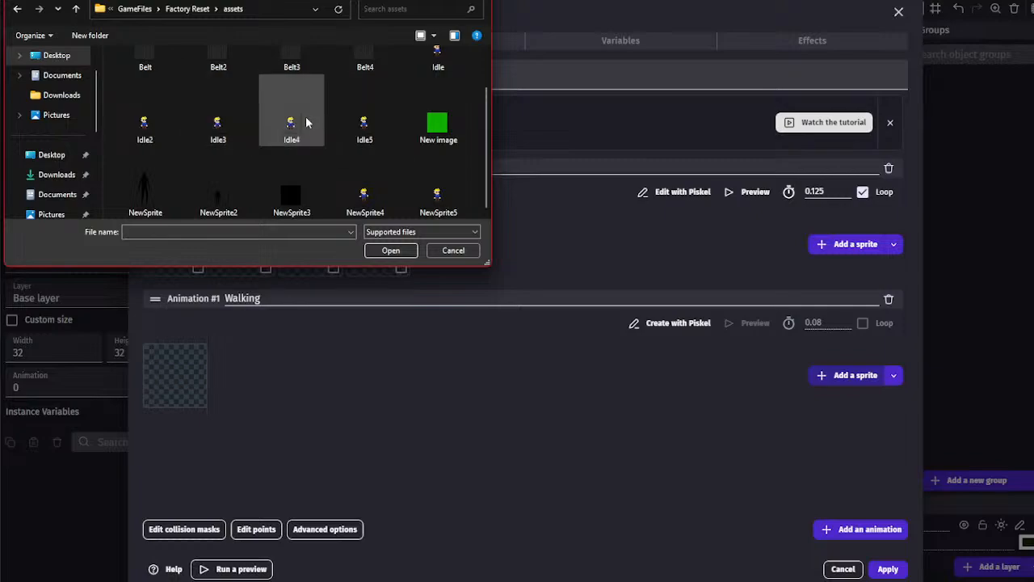
{"action": "double_click", "coordinate": [426, 69]}
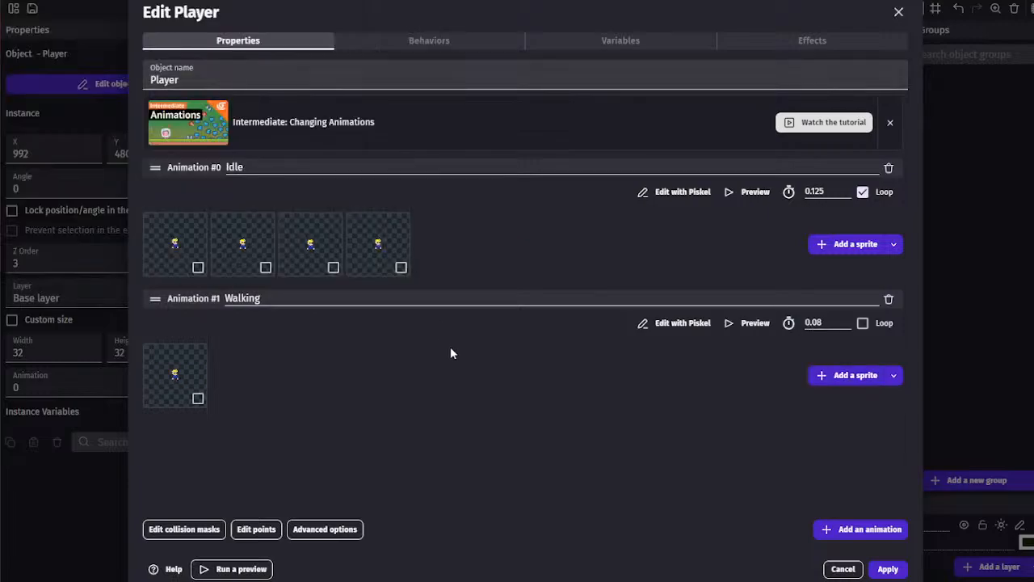
Edit the Walking animation in Piskel, duplicate its frame, and move the copy's front lower leg one pixel forward and up
{"action": "left_click", "coordinate": [646, 323]}
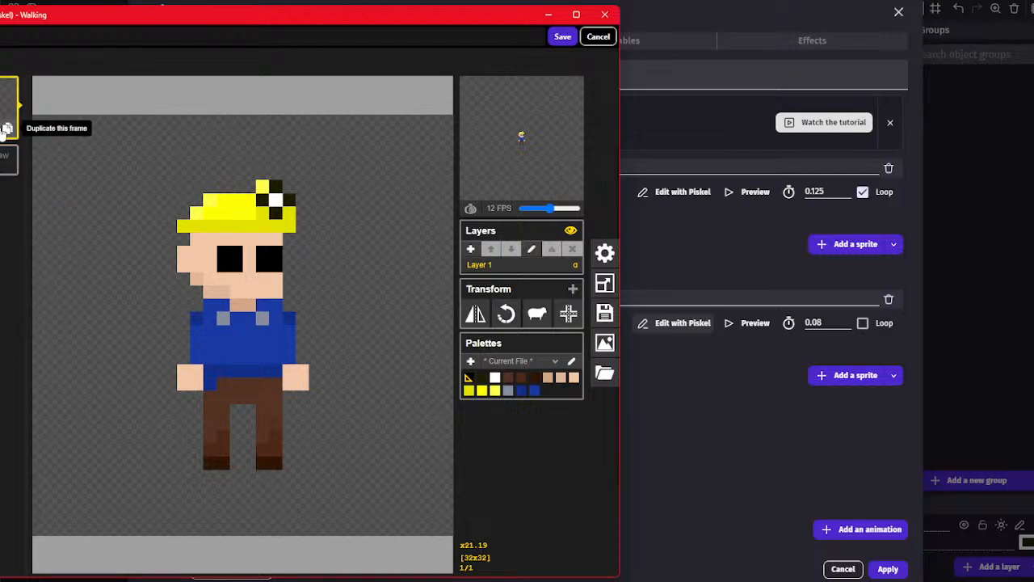
{"action": "left_click", "coordinate": [5, 130]}
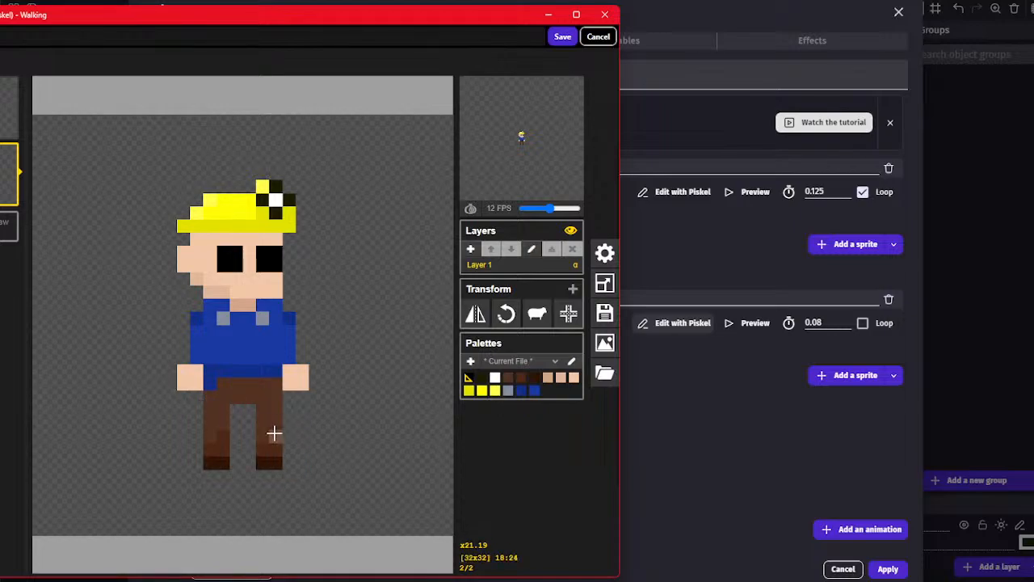
{"action": "left_click_drag", "start_coordinate": [119, 22], "coordinate": [345, 21]}
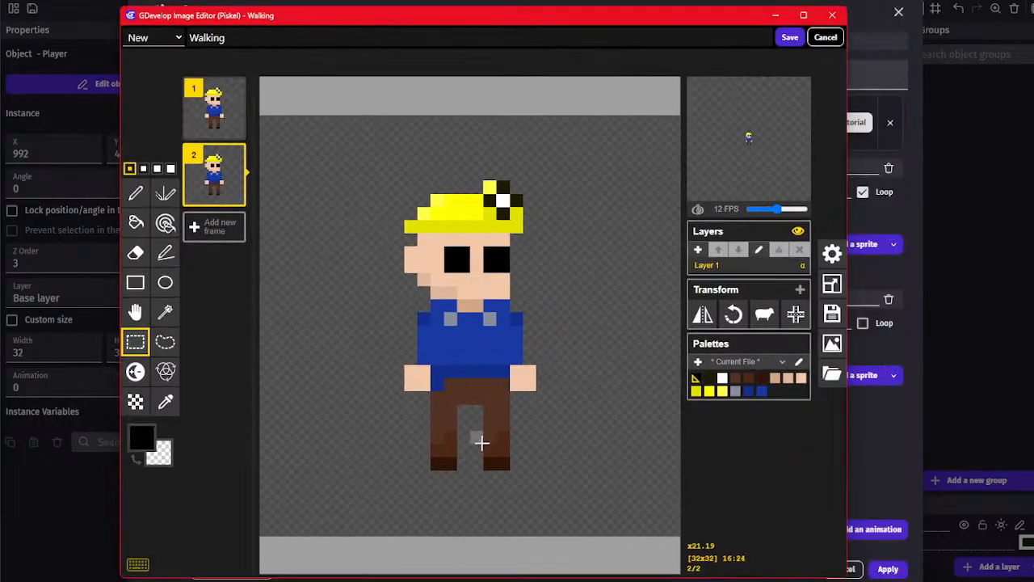
{"action": "left_click_drag", "start_coordinate": [473, 424], "coordinate": [519, 467]}
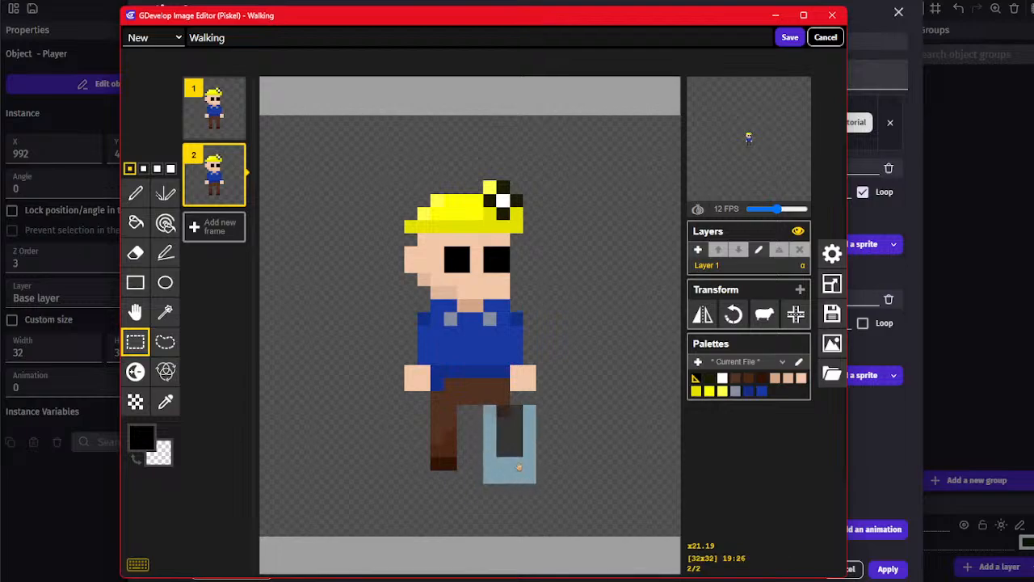
{"action": "left_click", "coordinate": [572, 435]}
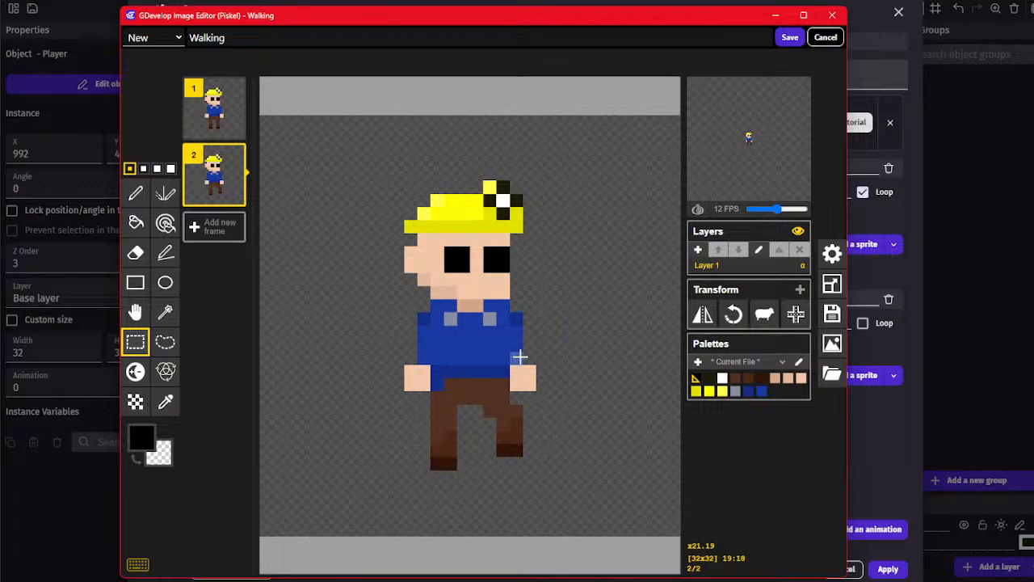
Move the front hand in frame 2 two pixels forward and one pixel up from its original position
{"action": "mouse_move", "coordinate": [519, 356]}
{"action": "left_mouse_down"}
{"action": "mouse_move", "coordinate": [543, 384]}
{"action": "mouse_move", "coordinate": [552, 372]}
{"action": "left_mouse_up"}
{"action": "left_click", "coordinate": [585, 356]}
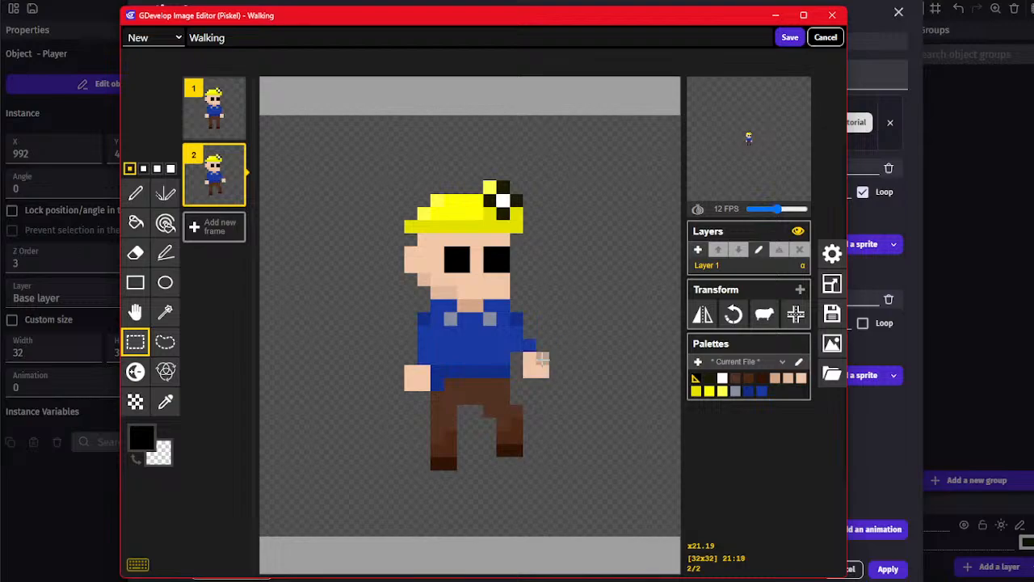
{"action": "key", "text": "ctrl+z"}
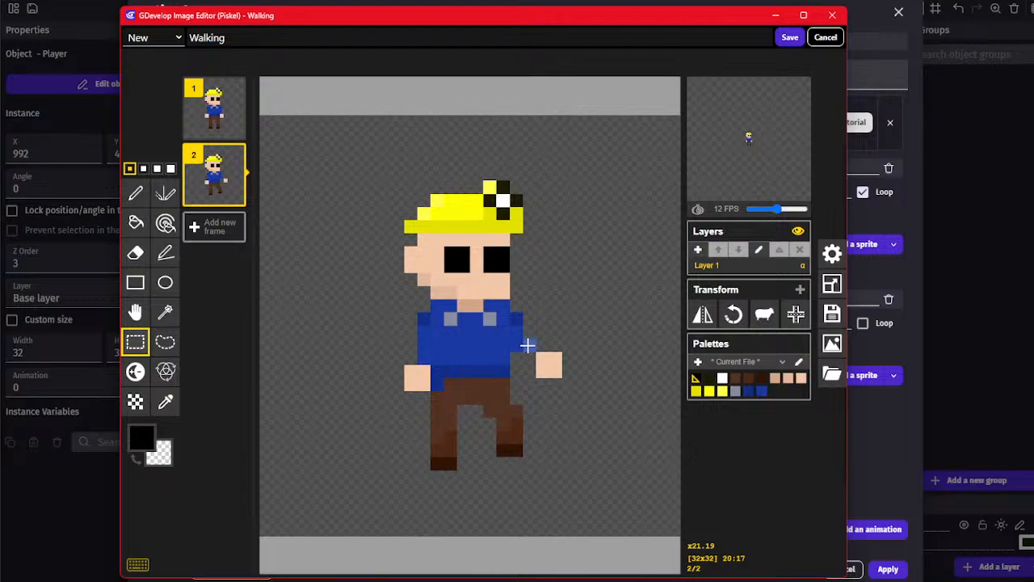
Sample the shirt blue and draw the sleeve pixels that connect the front shoulder to the moved hand
{"action": "left_click", "coordinate": [164, 402]}
{"action": "left_click", "coordinate": [504, 339]}
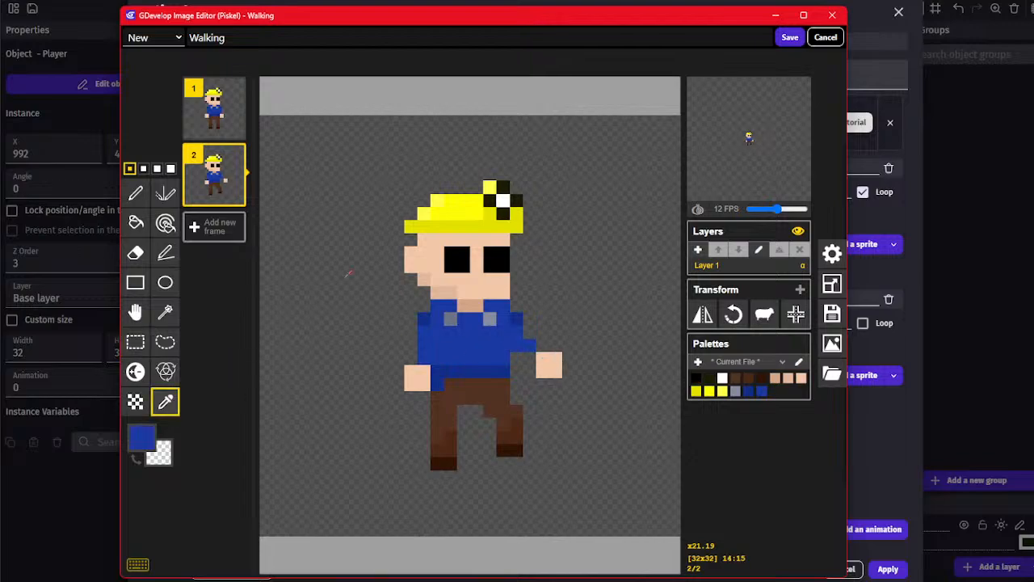
{"action": "left_click", "coordinate": [135, 193]}
{"action": "left_click", "coordinate": [542, 345]}
{"action": "left_click", "coordinate": [529, 358]}
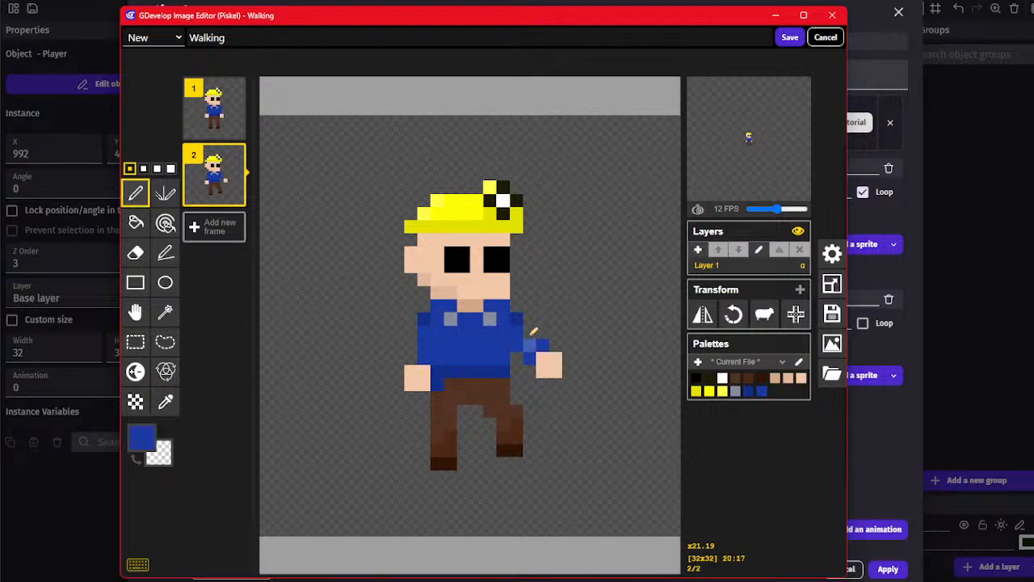
{"action": "left_click", "coordinate": [530, 332]}
Sample the darker shirt blue and shade the underside of the front sleeve with it
{"action": "left_click", "coordinate": [168, 404]}
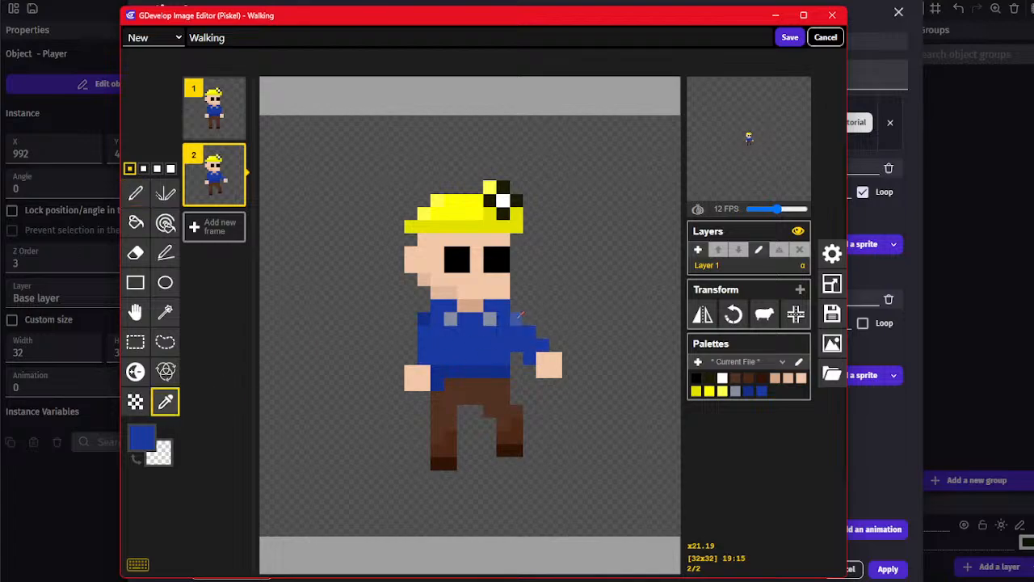
{"action": "left_click", "coordinate": [503, 319]}
{"action": "key", "text": "p"}
{"action": "left_click", "coordinate": [530, 359]}
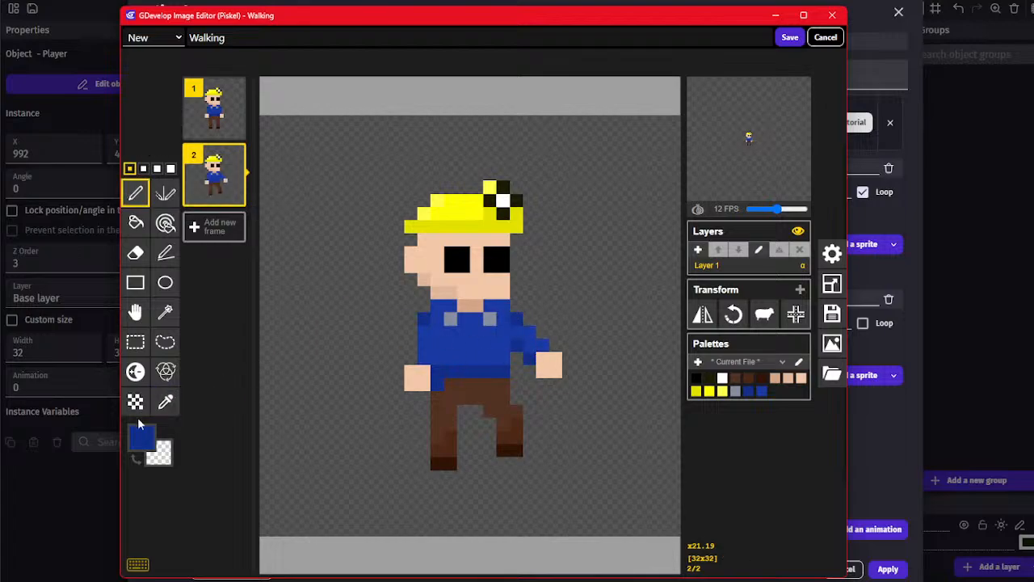
Sample the trouser brown and retouch the front leg at the knee
{"action": "left_click", "coordinate": [165, 401]}
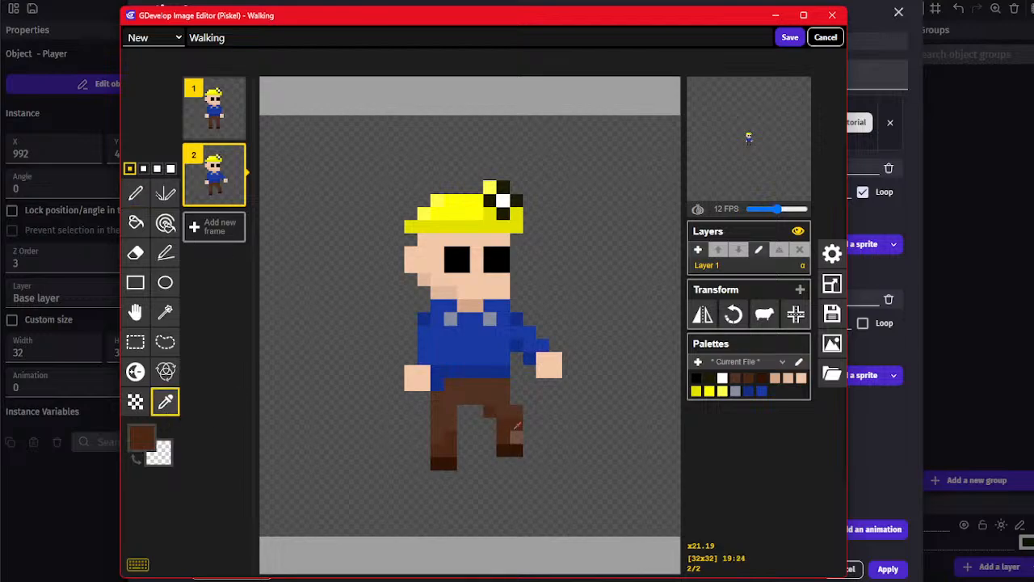
{"action": "left_click", "coordinate": [135, 193]}
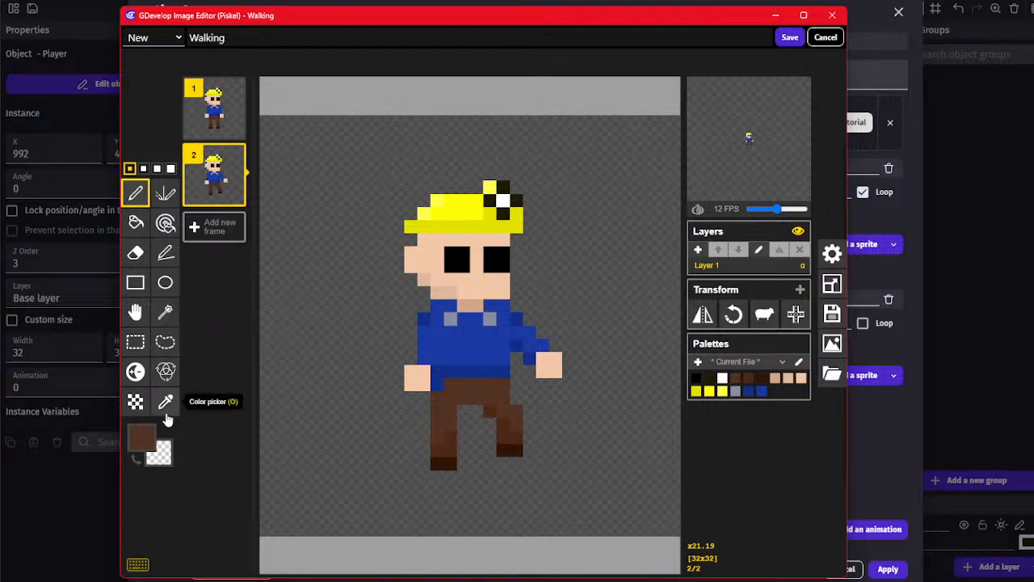
Move the stepping pose to the first frame position and compare it with the standing frame using onion skin
{"action": "left_click", "coordinate": [135, 342]}
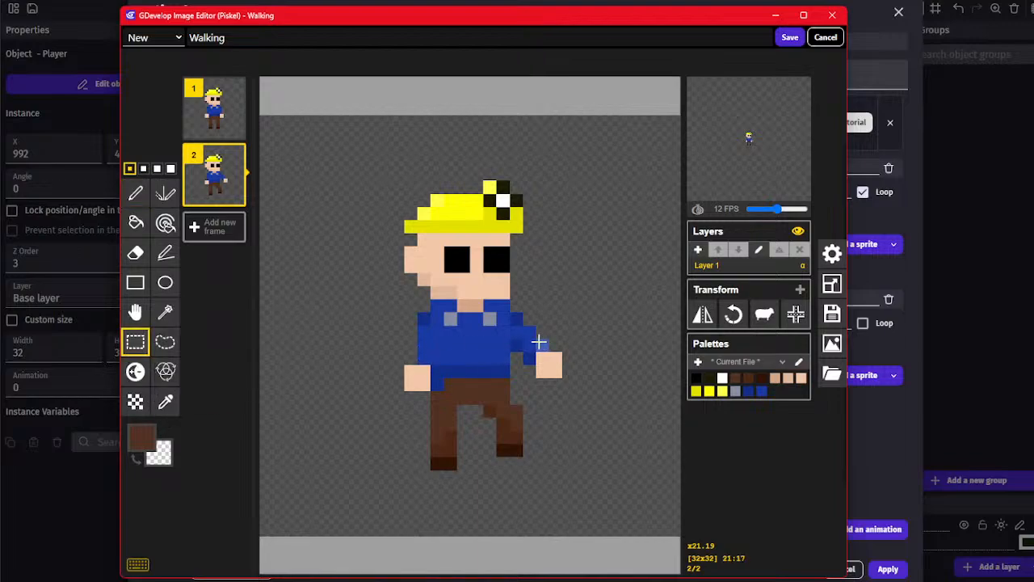
{"action": "left_click", "coordinate": [214, 109]}
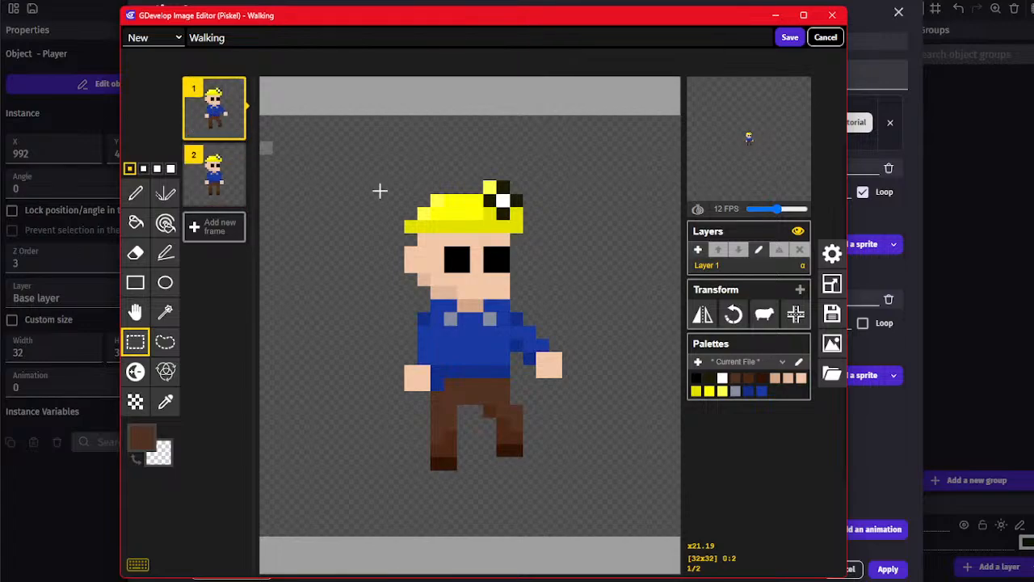
{"action": "left_click", "coordinate": [697, 208]}
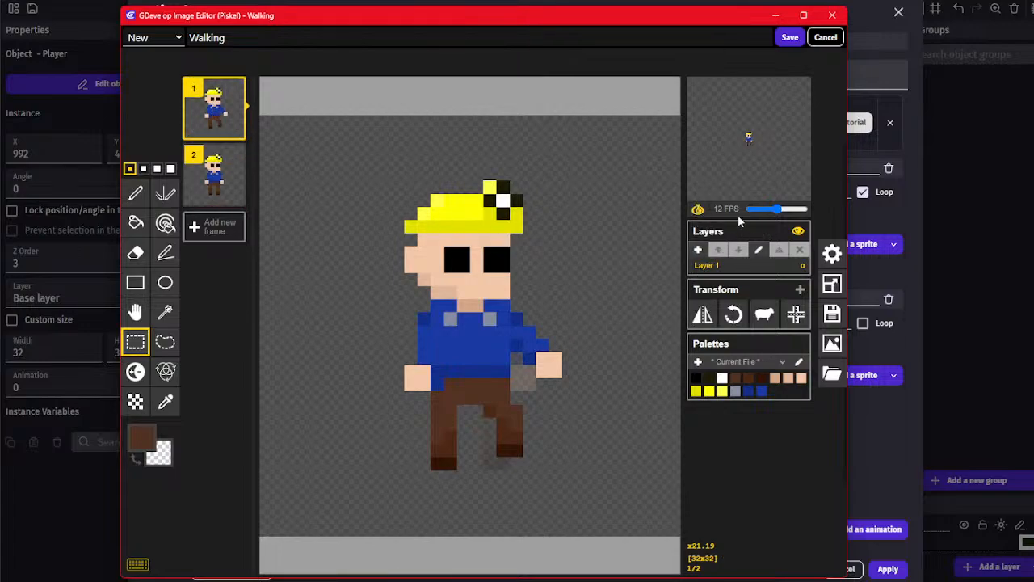
{"action": "left_click", "coordinate": [697, 209]}
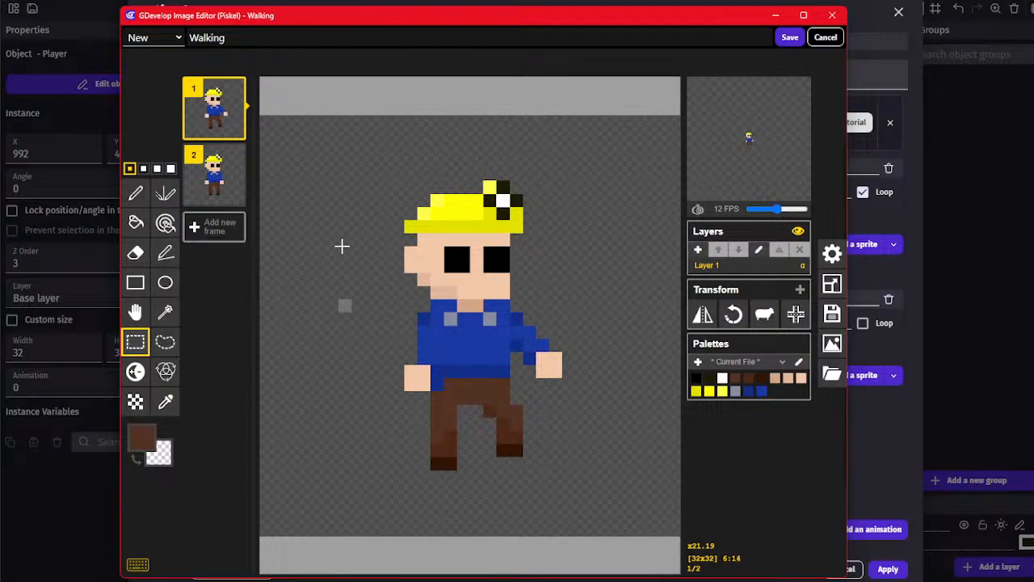
Shift frame 1's whole figure up one pixel, and move its back lower leg and back hand one pixel backward
{"action": "key", "text": "ctrl+z"}
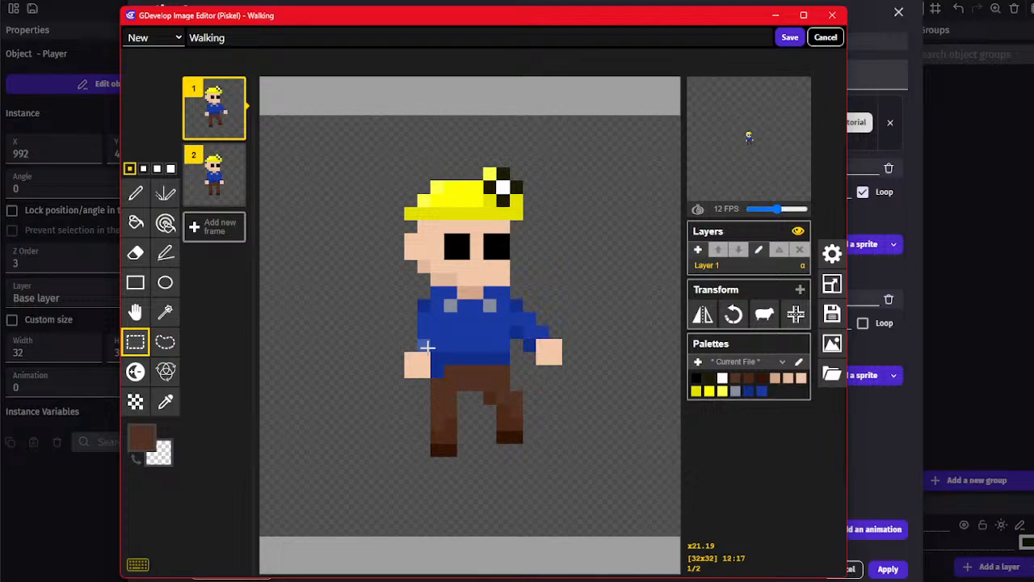
{"action": "left_click_drag", "start_coordinate": [432, 406], "coordinate": [433, 450]}
{"action": "left_click", "coordinate": [477, 450]}
{"action": "left_click", "coordinate": [477, 456]}
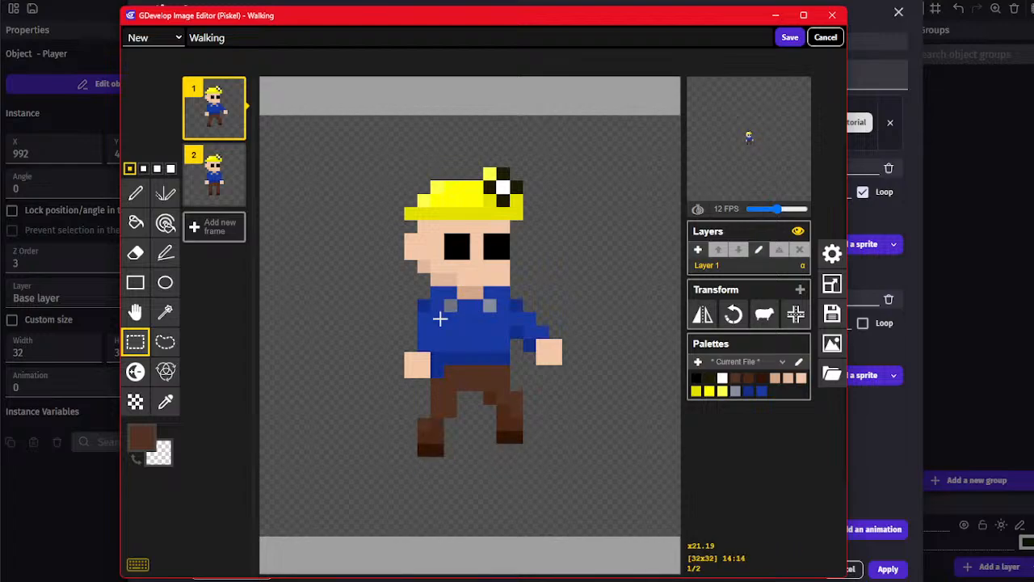
{"action": "left_click_drag", "start_coordinate": [399, 342], "coordinate": [376, 400]}
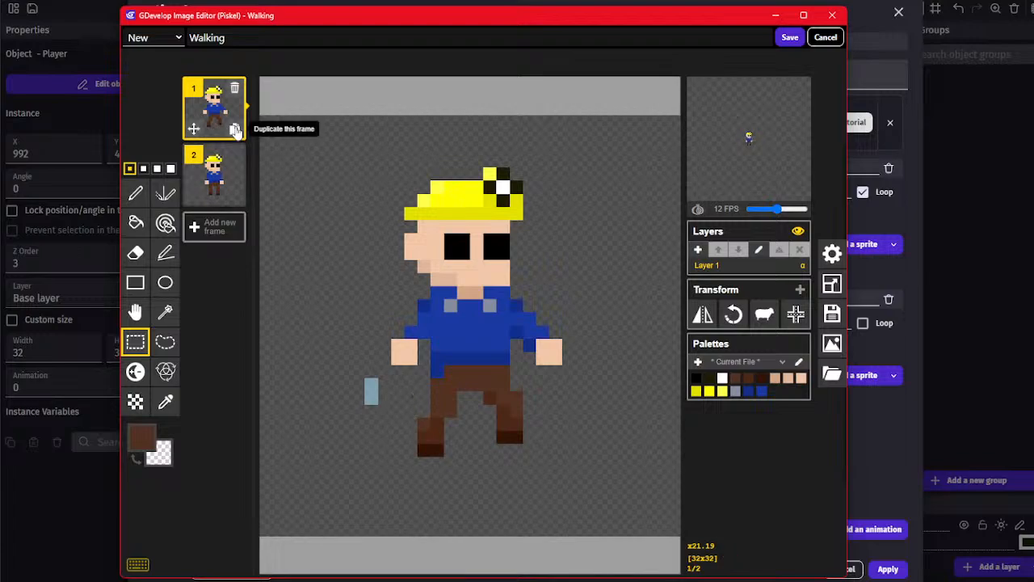
Duplicate frame 1 and widen the copy's stride, moving the back leg one pixel backward and the front lower leg one pixel forward and down
{"action": "left_click", "coordinate": [236, 131]}
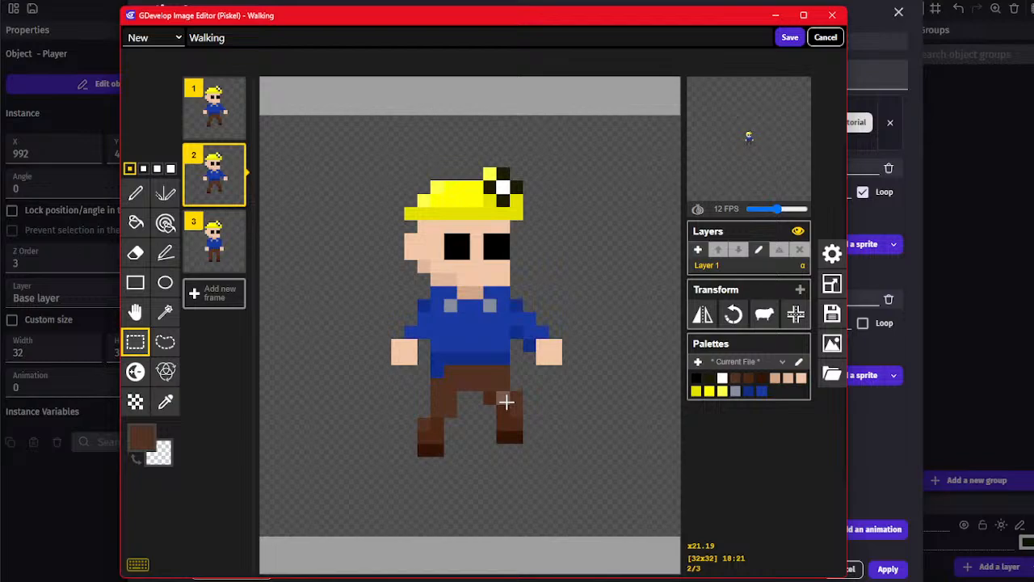
{"action": "mouse_move", "coordinate": [396, 396]}
{"action": "left_mouse_down"}
{"action": "mouse_move", "coordinate": [461, 452]}
{"action": "mouse_move", "coordinate": [449, 450]}
{"action": "left_mouse_up"}
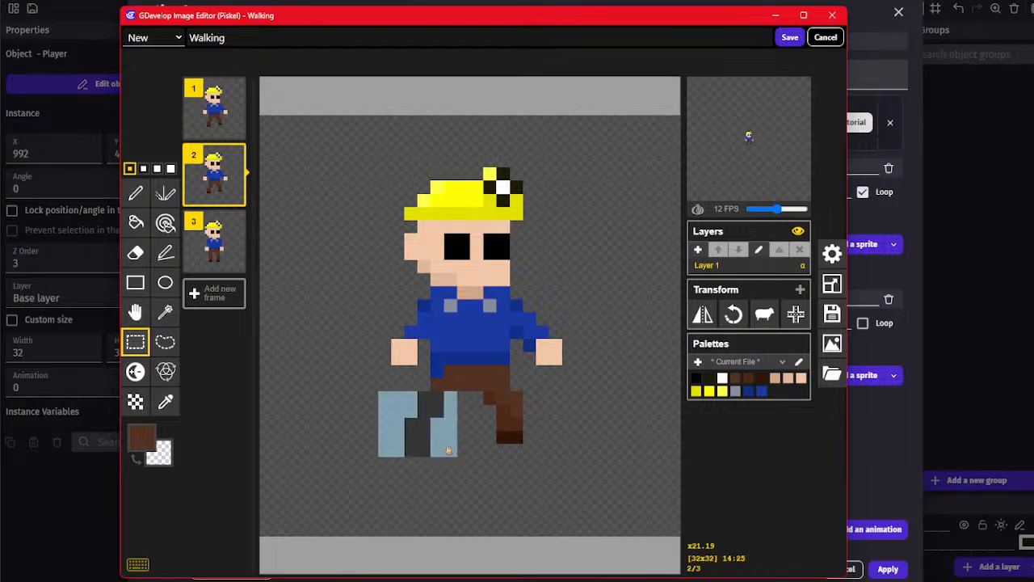
{"action": "left_click", "coordinate": [469, 439]}
{"action": "left_click", "coordinate": [477, 399]}
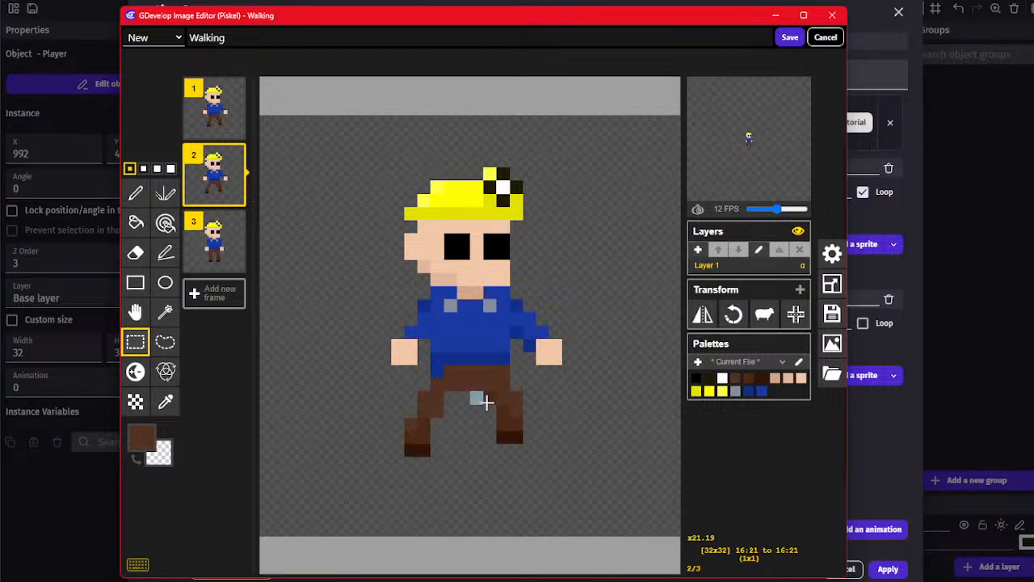
{"action": "left_click_drag", "start_coordinate": [490, 410], "coordinate": [538, 446]}
{"action": "left_click", "coordinate": [544, 404]}
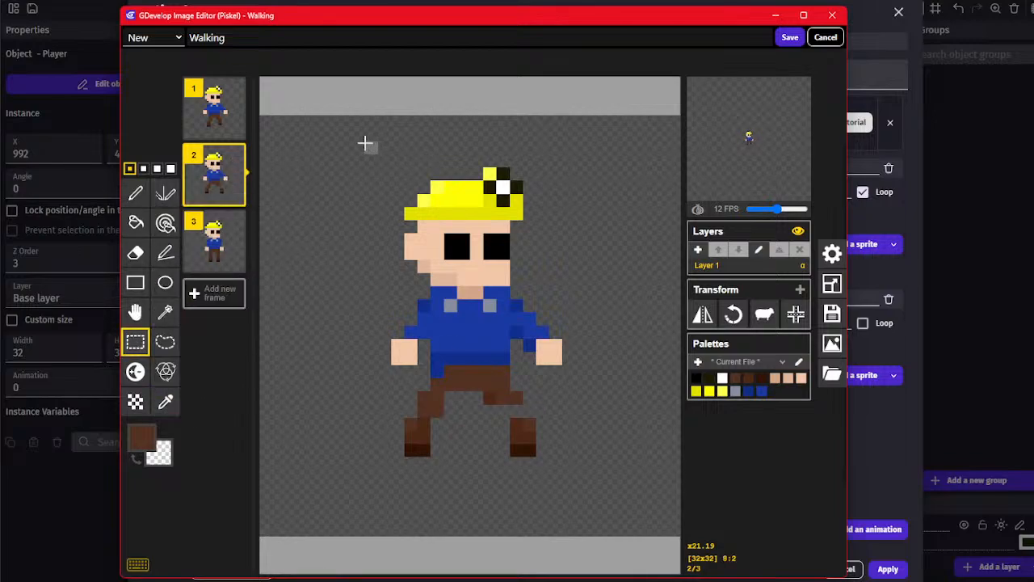
Shift frame 2's whole figure down one pixel and compare it with frame 1 using onion skin
{"action": "left_click_drag", "start_coordinate": [360, 136], "coordinate": [570, 466]}
{"action": "left_click_drag", "start_coordinate": [557, 385], "coordinate": [595, 370], "text": "shift"}
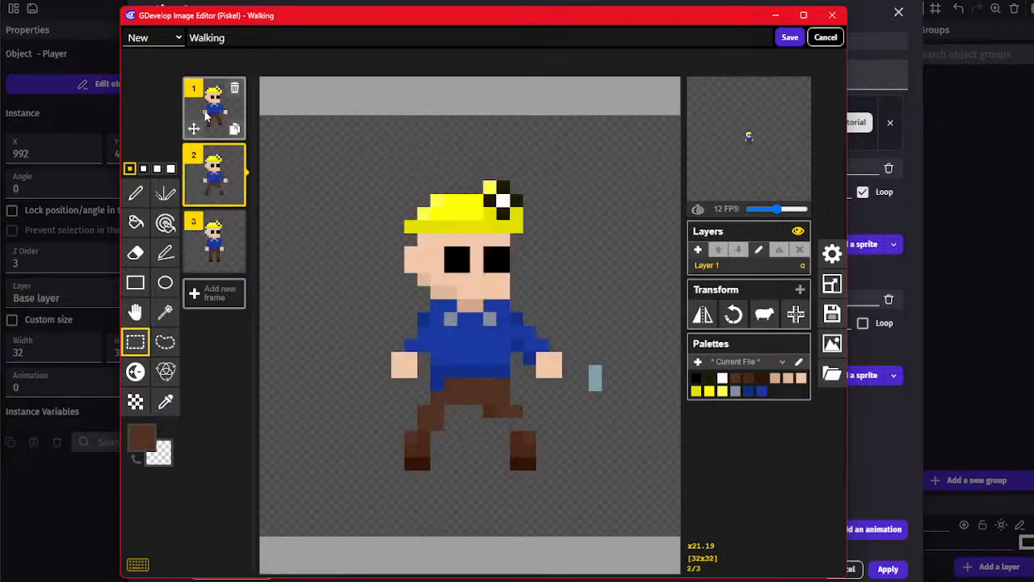
{"action": "left_click", "coordinate": [219, 108]}
{"action": "left_click", "coordinate": [215, 168]}
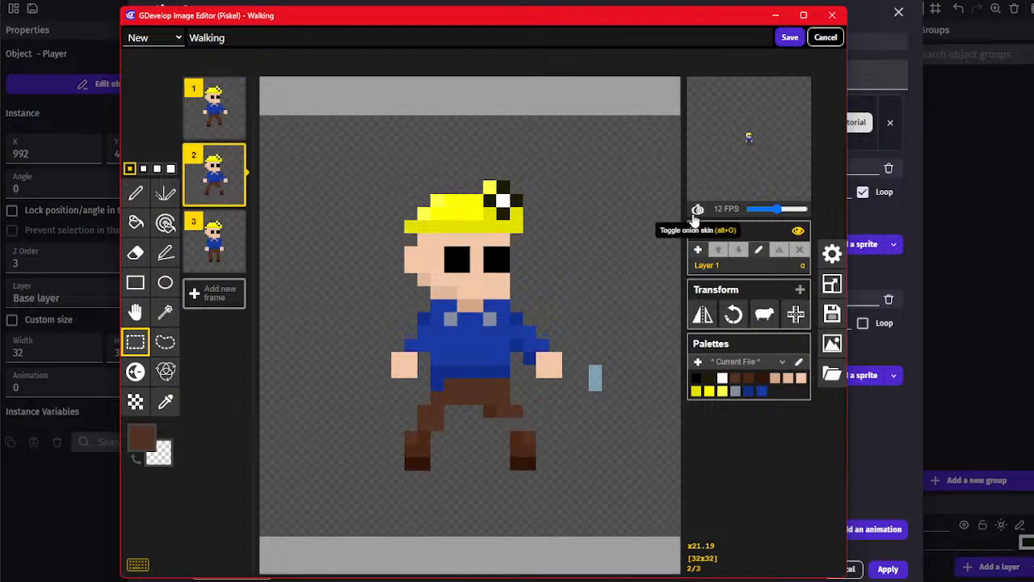
{"action": "left_click", "coordinate": [696, 211]}
{"action": "left_click", "coordinate": [215, 108]}
{"action": "left_click", "coordinate": [207, 188]}
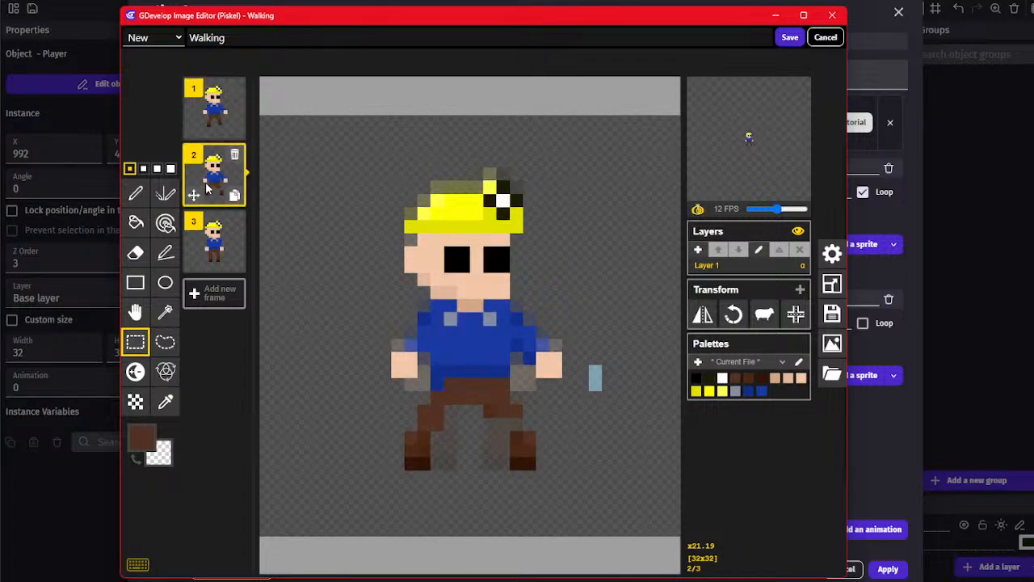
Redraw frame 2's front thigh and knee in sampled trouser browns to join the moved lower leg
{"action": "left_click", "coordinate": [383, 413]}
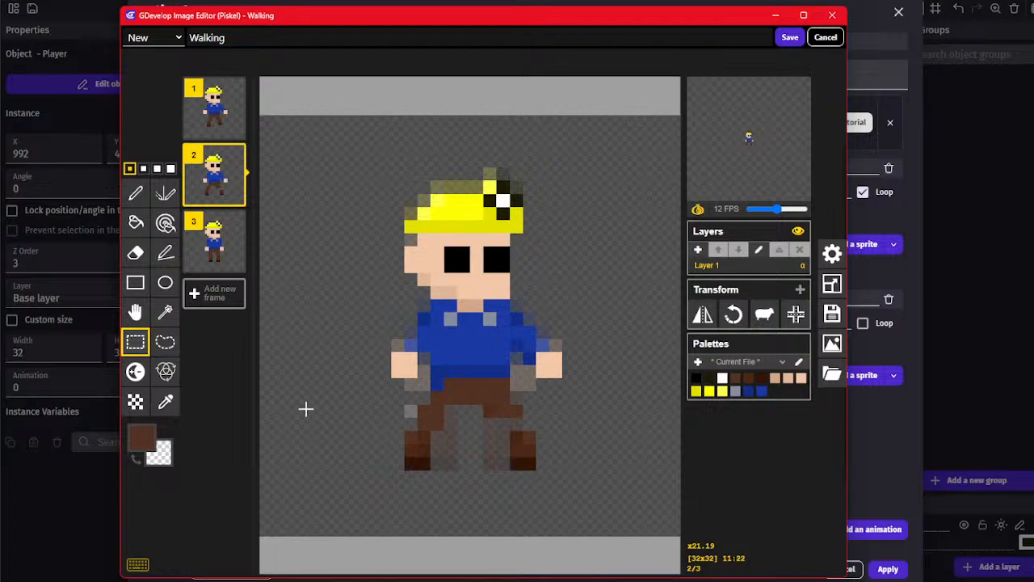
{"action": "left_click", "coordinate": [161, 405]}
{"action": "left_click", "coordinate": [158, 194]}
{"action": "left_click", "coordinate": [142, 193]}
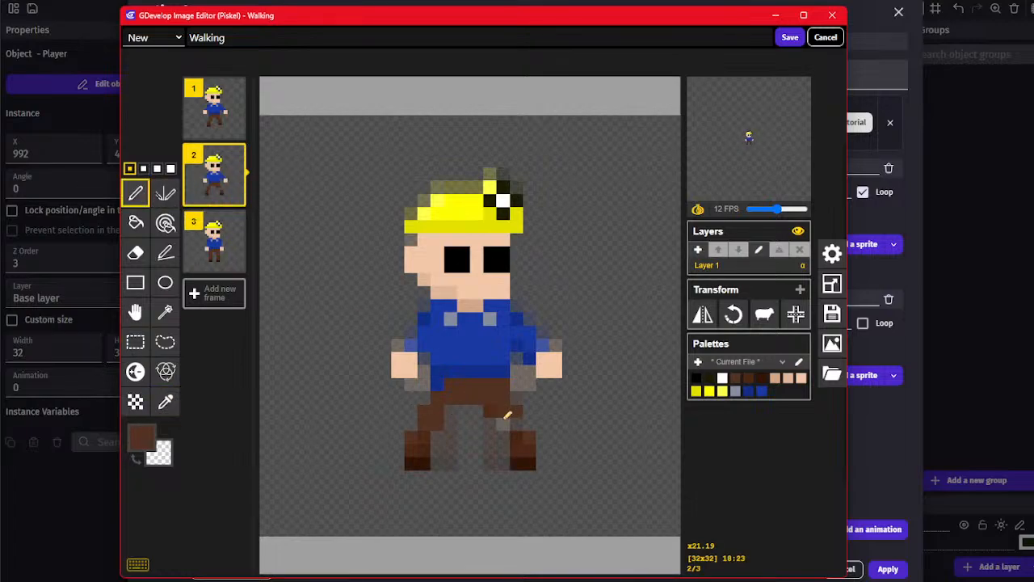
{"action": "left_click", "coordinate": [175, 404]}
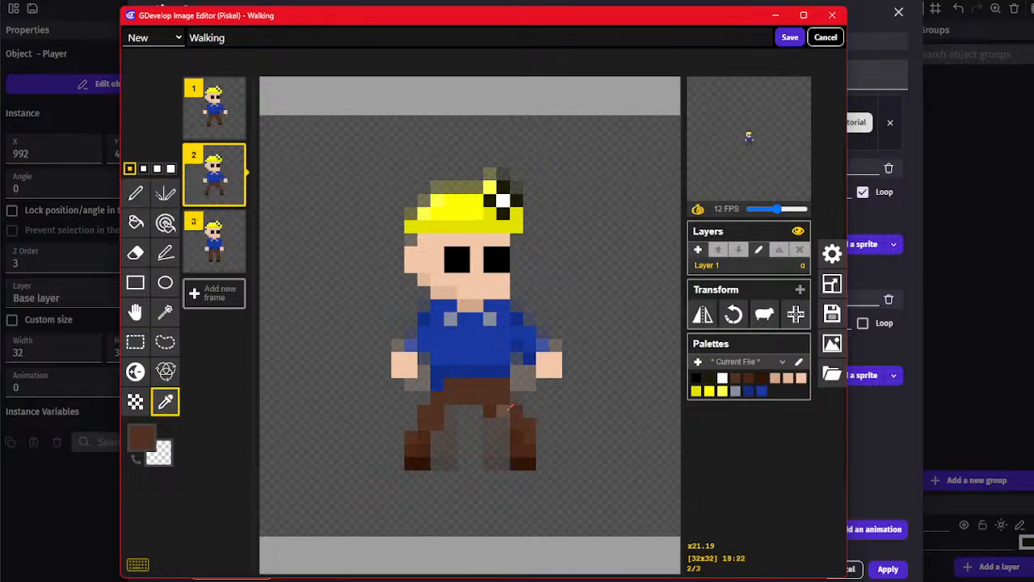
{"action": "left_click", "coordinate": [494, 416]}
{"action": "left_click", "coordinate": [135, 192]}
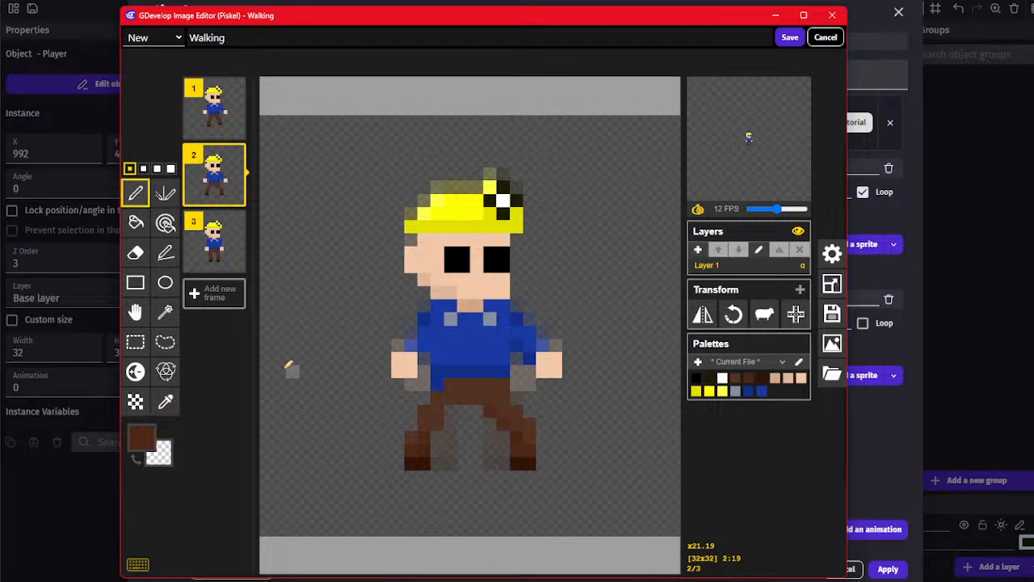
Compare frames 1 and 2, and move frame 2's back lower leg one pixel forward
{"action": "left_click", "coordinate": [135, 341]}
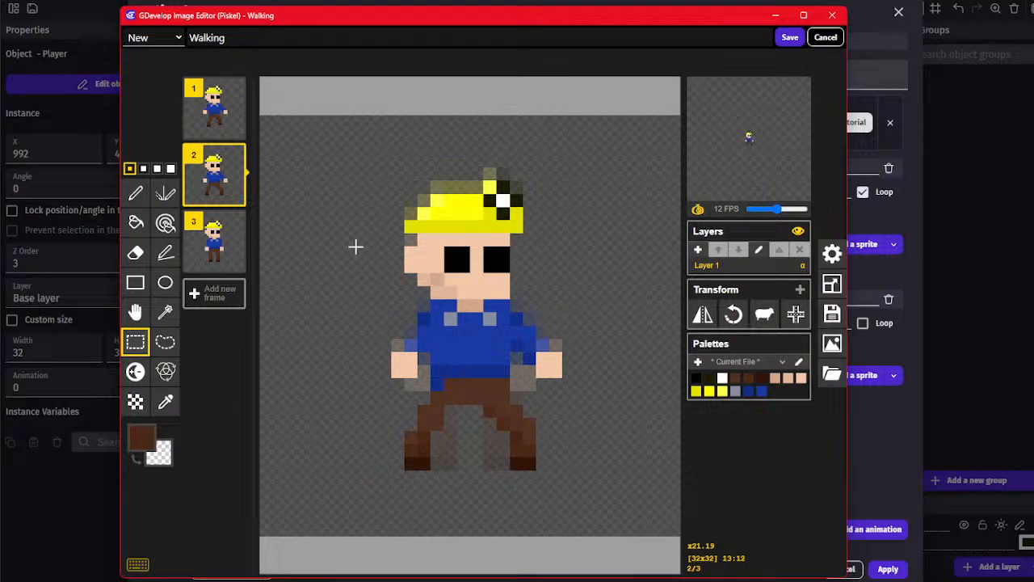
{"action": "left_click", "coordinate": [214, 125]}
{"action": "key", "text": "Down"}
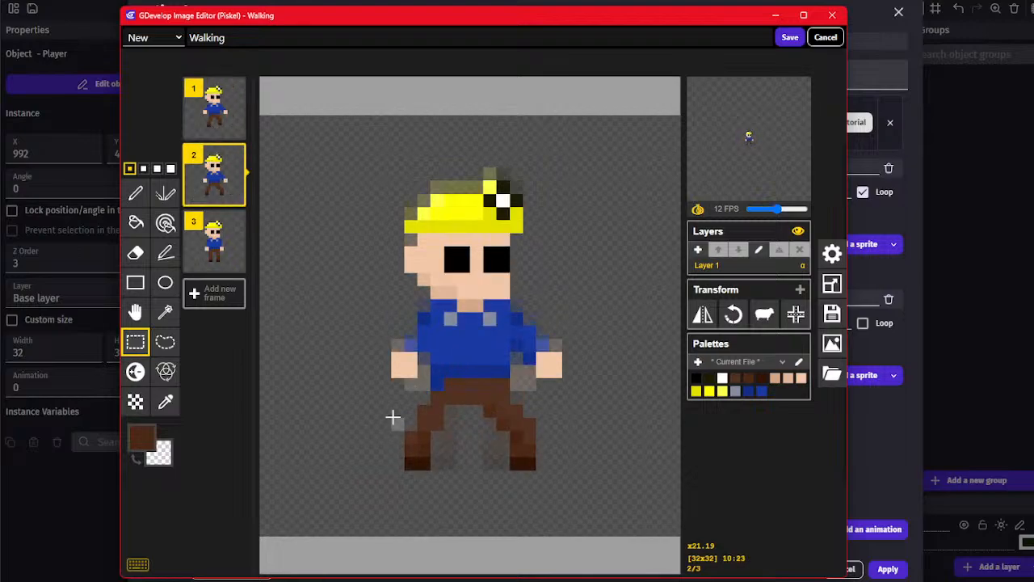
{"action": "left_click_drag", "start_coordinate": [397, 437], "coordinate": [437, 475]}
{"action": "left_click_drag", "start_coordinate": [424, 470], "coordinate": [438, 474], "text": "shift"}
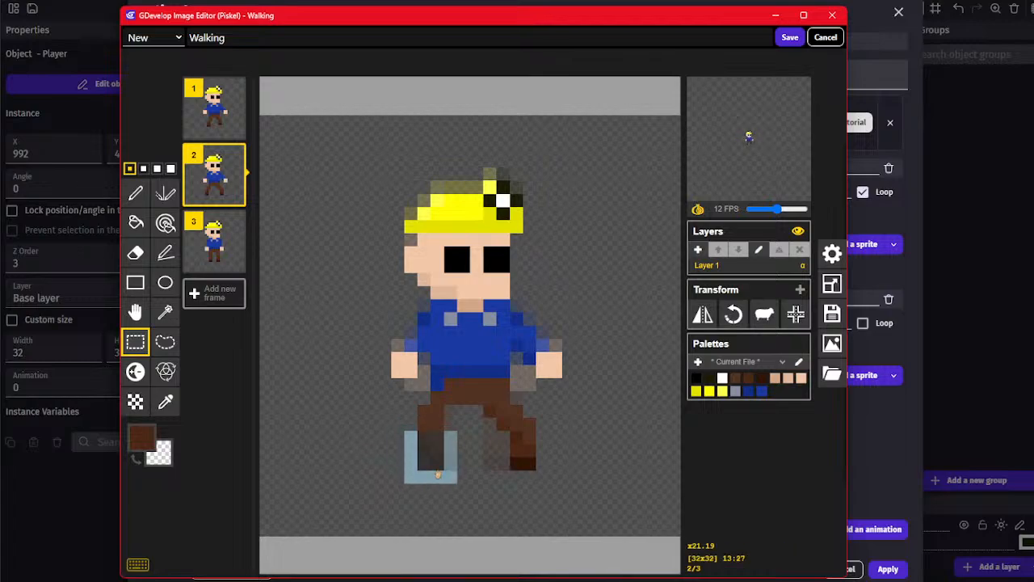
{"action": "left_click_drag", "start_coordinate": [476, 437], "coordinate": [464, 437]}
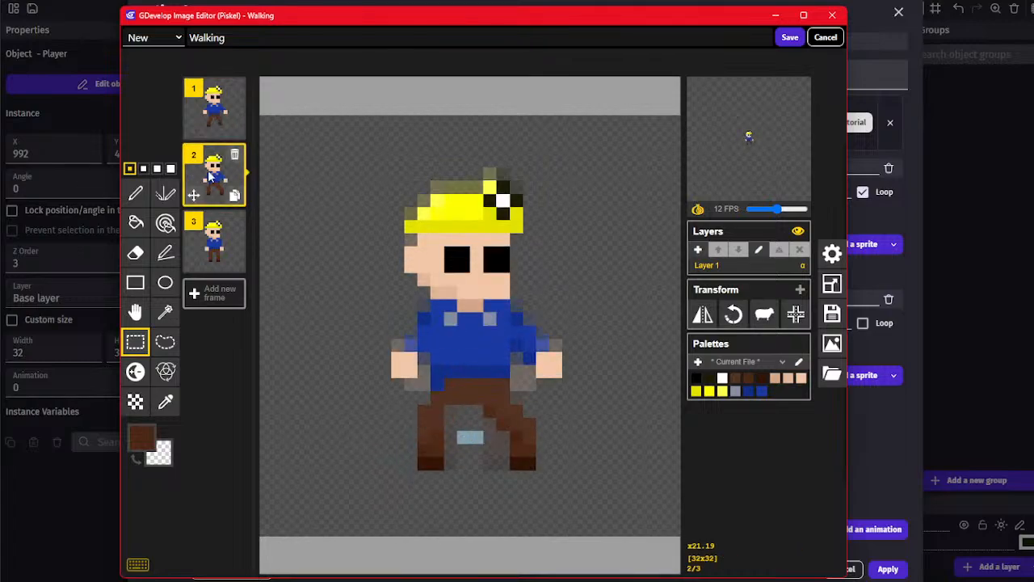
Move frame 1's back lower leg one pixel forward to straighten the leg
{"action": "left_click", "coordinate": [215, 109]}
{"action": "mouse_move", "coordinate": [391, 418]}
{"action": "left_mouse_down"}
{"action": "mouse_move", "coordinate": [454, 480]}
{"action": "mouse_move", "coordinate": [458, 466]}
{"action": "left_mouse_up"}
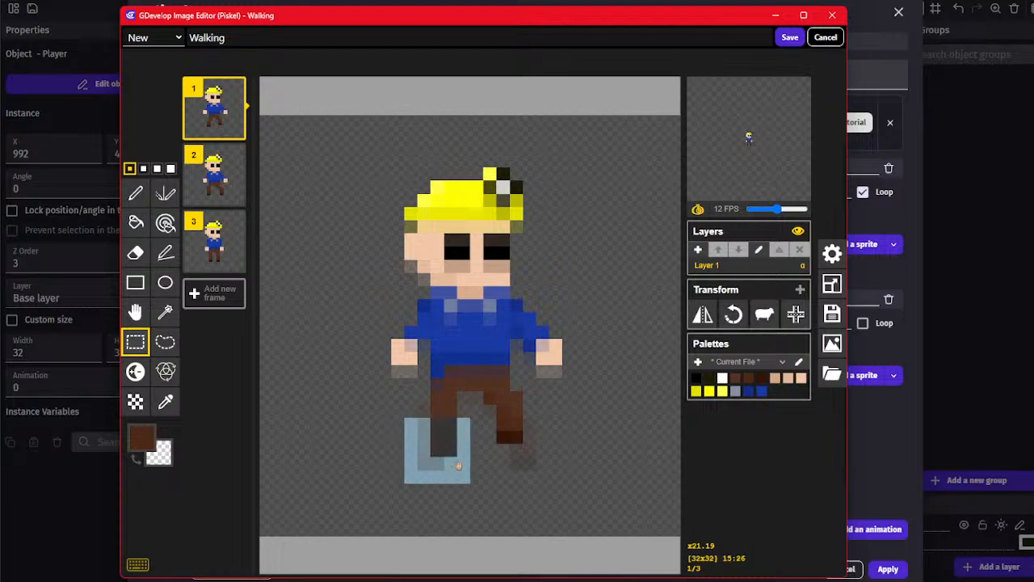
{"action": "left_click", "coordinate": [393, 376]}
Delete the standing third frame and compare the two remaining walking frames
{"action": "left_click", "coordinate": [214, 174]}
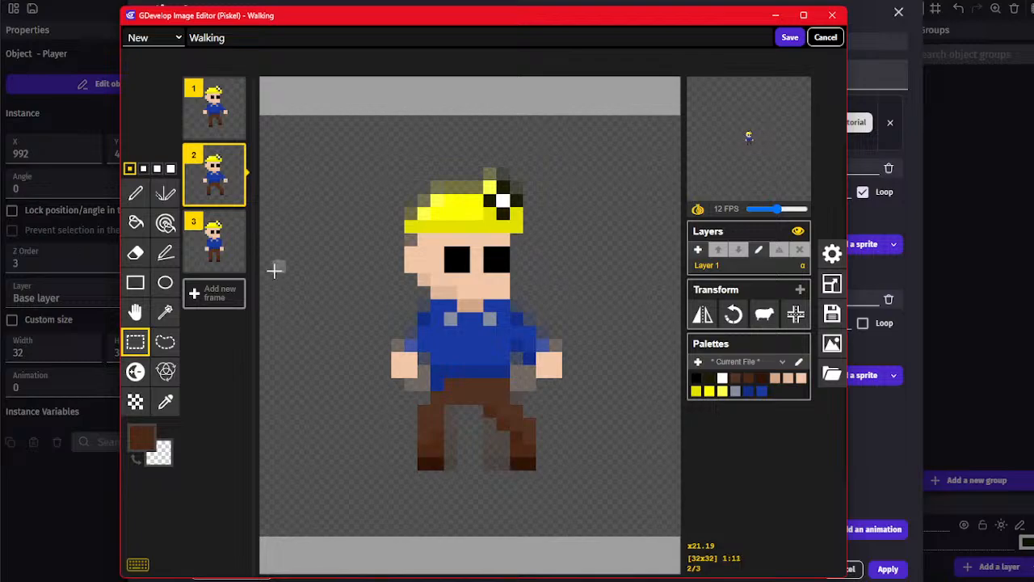
{"action": "left_click", "coordinate": [235, 220]}
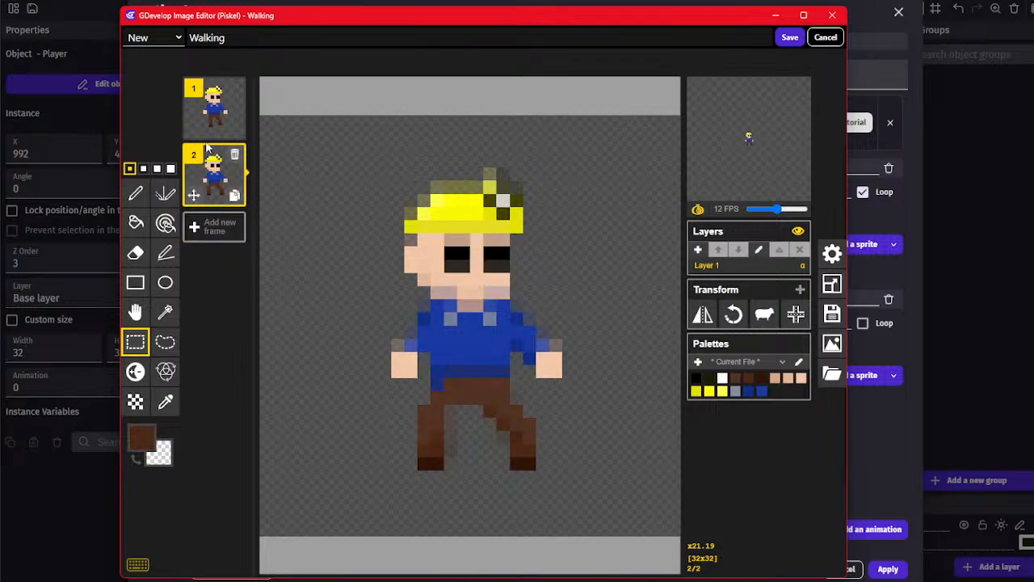
{"action": "left_click", "coordinate": [212, 109]}
{"action": "left_click", "coordinate": [212, 171]}
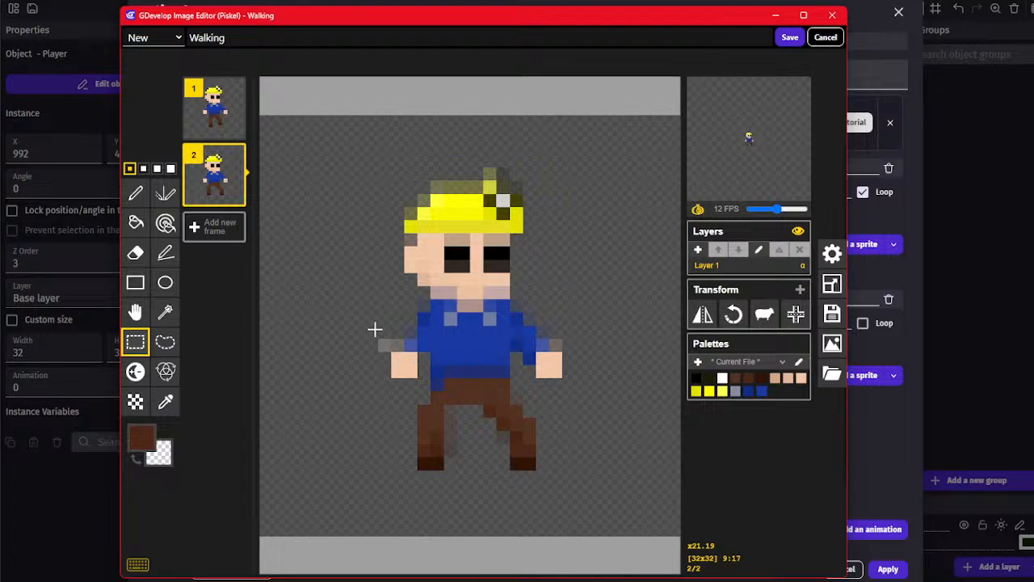
{"action": "left_click_drag", "start_coordinate": [374, 316], "coordinate": [375, 394]}
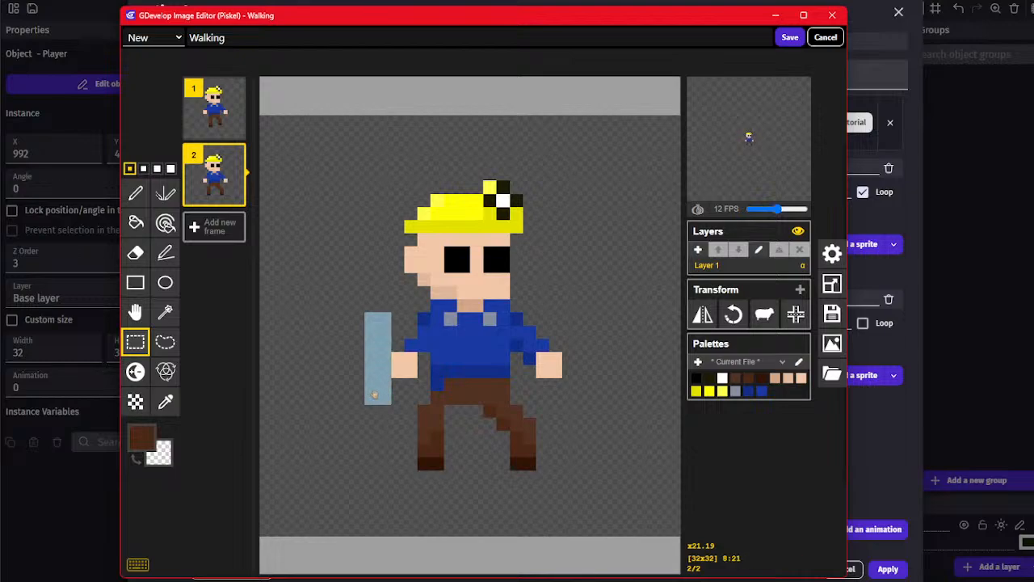
Move frame 2's back hand one pixel forward and down, and its front hand one pixel back towards the body
{"action": "left_click", "coordinate": [365, 374]}
{"action": "left_click_drag", "start_coordinate": [380, 330], "coordinate": [416, 378]}
{"action": "key", "text": "ctrl+x"}
{"action": "left_click", "coordinate": [379, 371]}
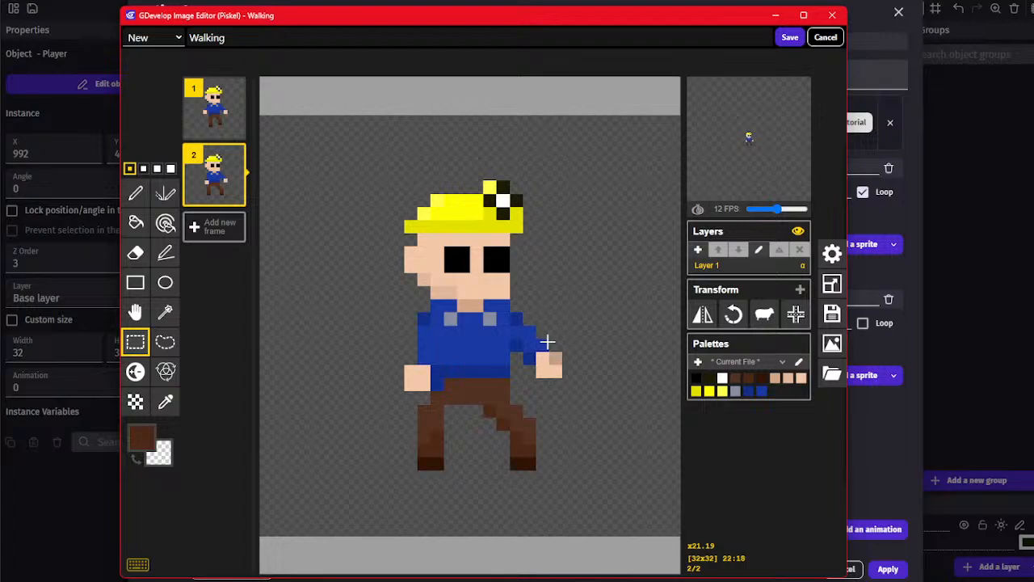
{"action": "left_click_drag", "start_coordinate": [527, 316], "coordinate": [546, 373]}
{"action": "left_click", "coordinate": [586, 353]}
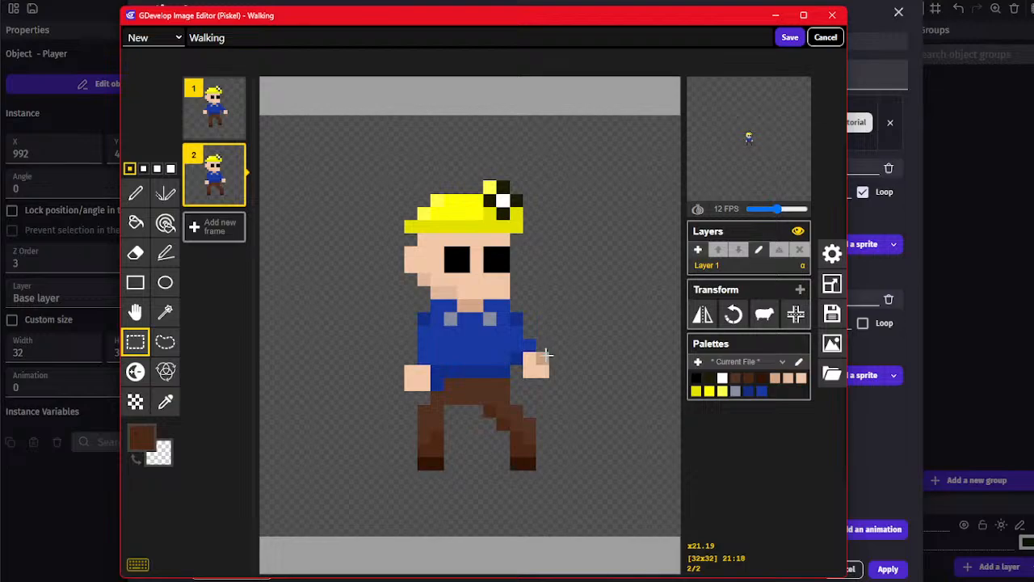
Duplicate frame 2, straighten the copy's front leg by moving its lower part two pixels back, and compare the two frames
{"action": "left_click", "coordinate": [234, 194]}
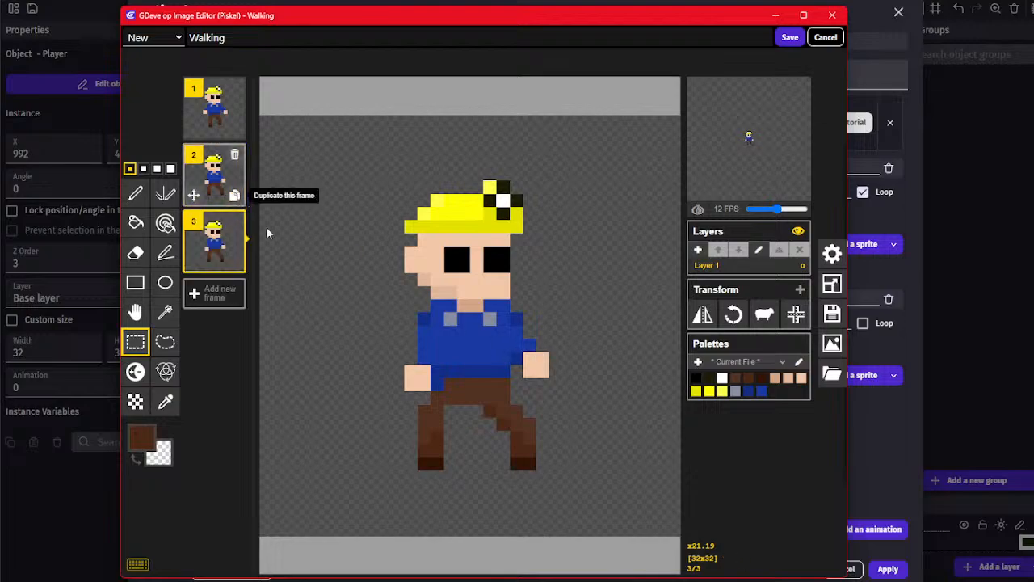
{"action": "mouse_move", "coordinate": [499, 414]}
{"action": "left_mouse_down"}
{"action": "mouse_move", "coordinate": [542, 475]}
{"action": "mouse_move", "coordinate": [524, 447]}
{"action": "left_mouse_up"}
{"action": "left_click", "coordinate": [542, 435]}
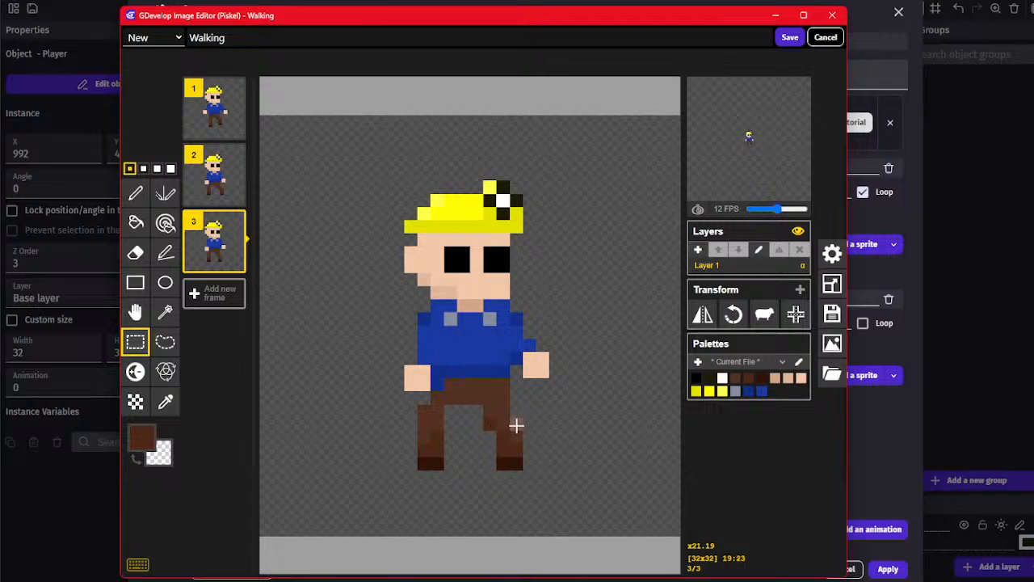
{"action": "left_click_drag", "start_coordinate": [516, 428], "coordinate": [506, 460]}
{"action": "left_click_drag", "start_coordinate": [504, 457], "coordinate": [494, 458], "text": "shift"}
{"action": "left_click", "coordinate": [217, 196]}
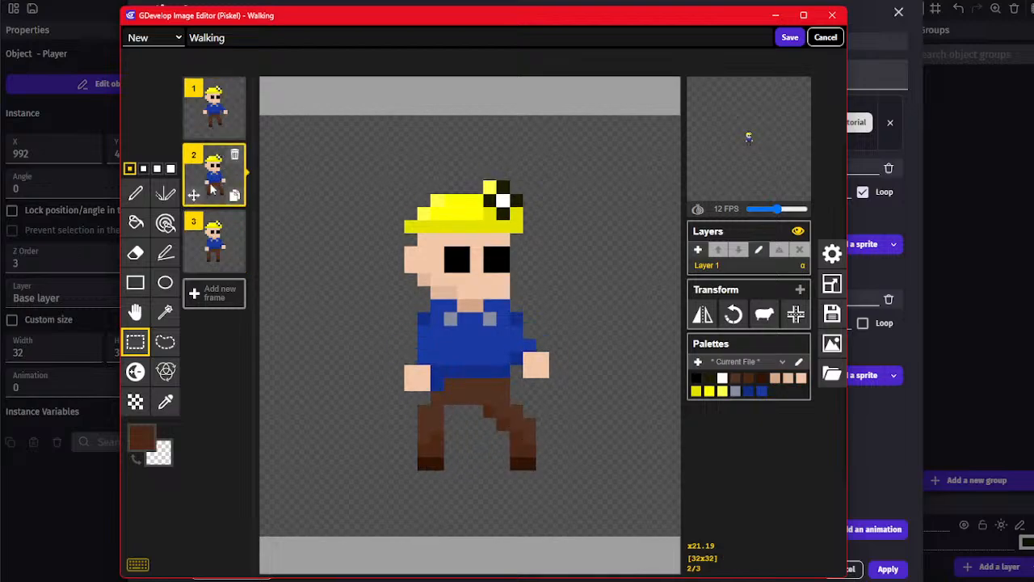
{"action": "left_click", "coordinate": [208, 240]}
{"action": "left_click", "coordinate": [214, 180]}
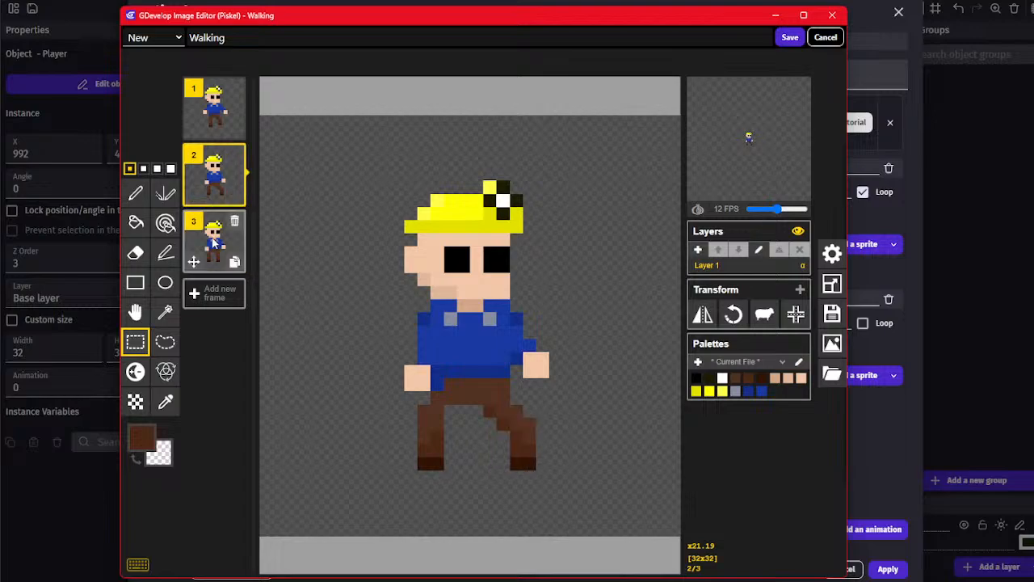
{"action": "left_click", "coordinate": [214, 242]}
{"action": "left_click", "coordinate": [216, 194]}
{"action": "left_click", "coordinate": [213, 225]}
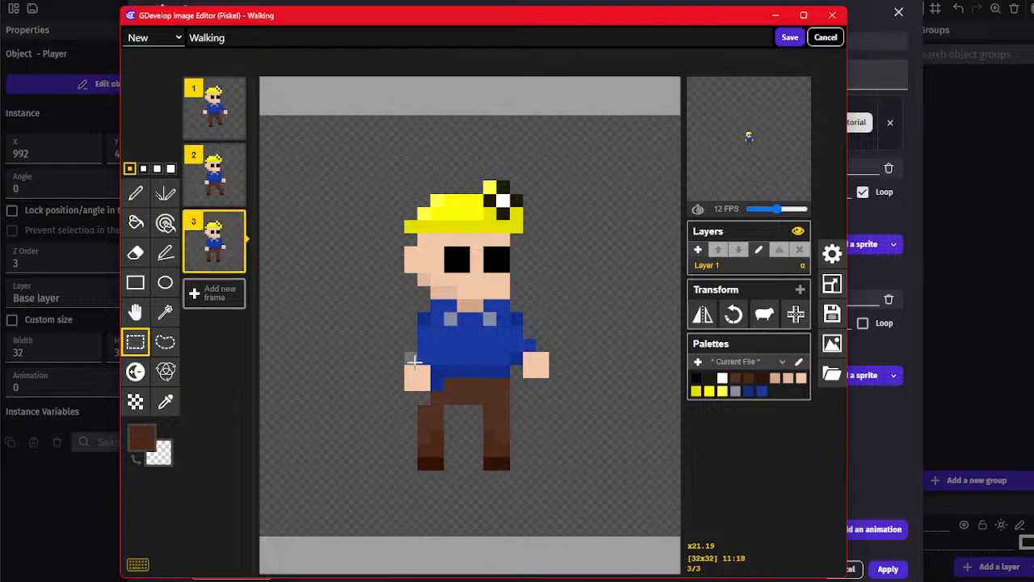
Move frame 3's back hand two pixels forward and one up, and its front hand one pixel back and down
{"action": "left_click_drag", "start_coordinate": [414, 365], "coordinate": [424, 388]}
{"action": "key", "text": "ctrl+x"}
{"action": "left_click_drag", "start_coordinate": [413, 383], "coordinate": [432, 368]}
{"action": "left_click", "coordinate": [425, 385]}
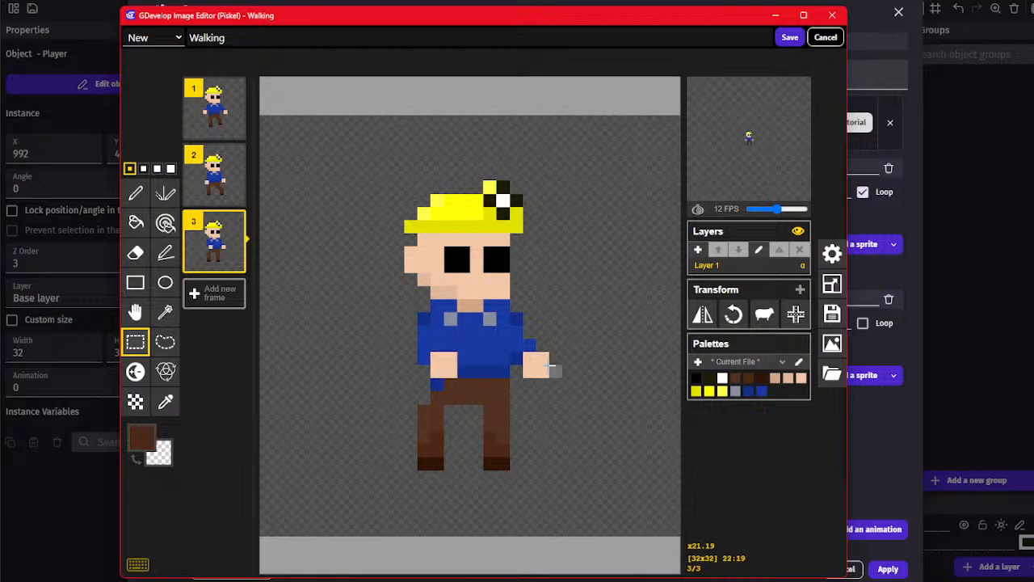
{"action": "left_click_drag", "start_coordinate": [529, 358], "coordinate": [531, 385]}
{"action": "left_click", "coordinate": [531, 343]}
{"action": "key", "text": "ctrl+x"}
{"action": "left_click", "coordinate": [552, 375]}
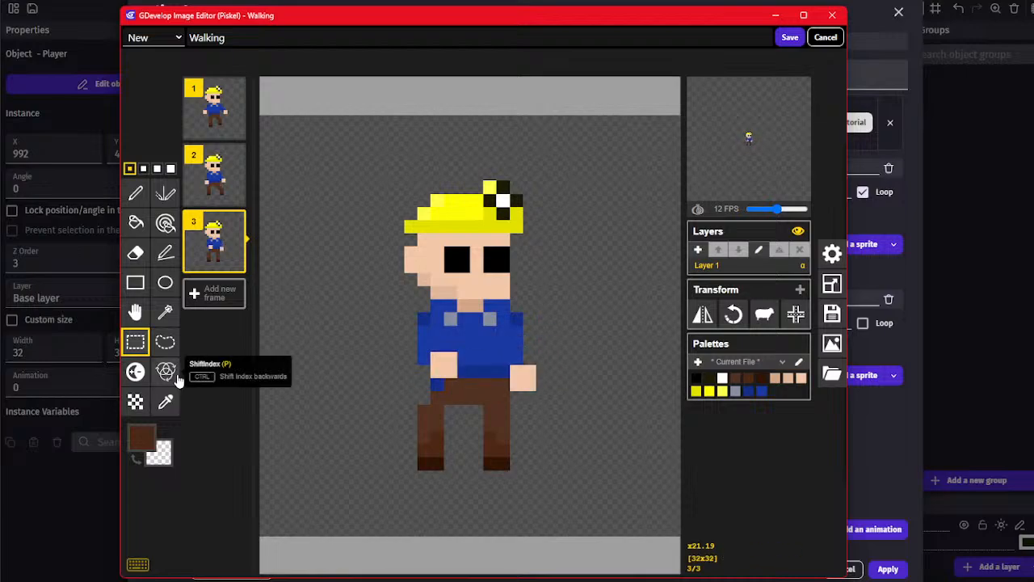
{"action": "left_click", "coordinate": [165, 402]}
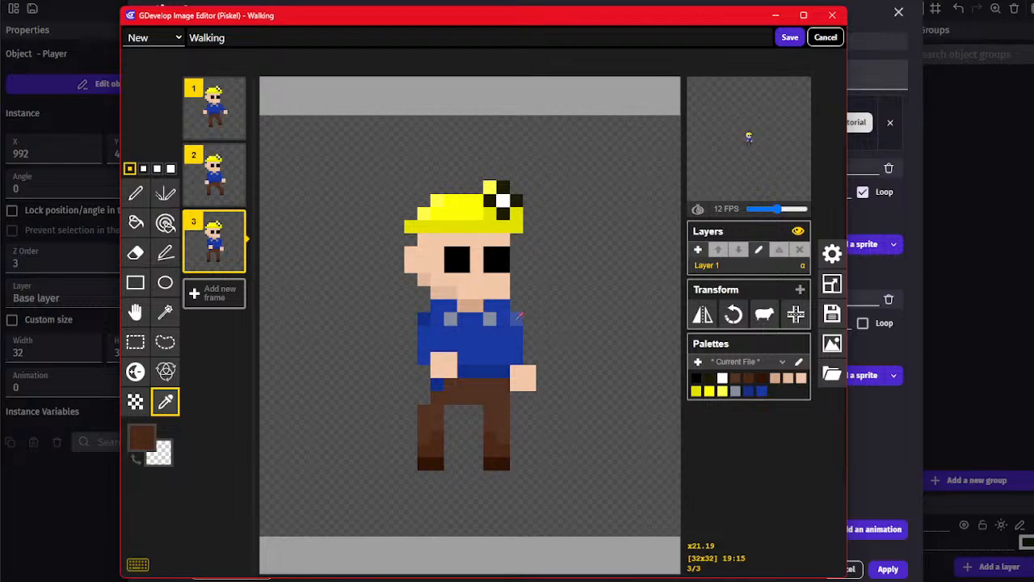
{"action": "left_click", "coordinate": [135, 342]}
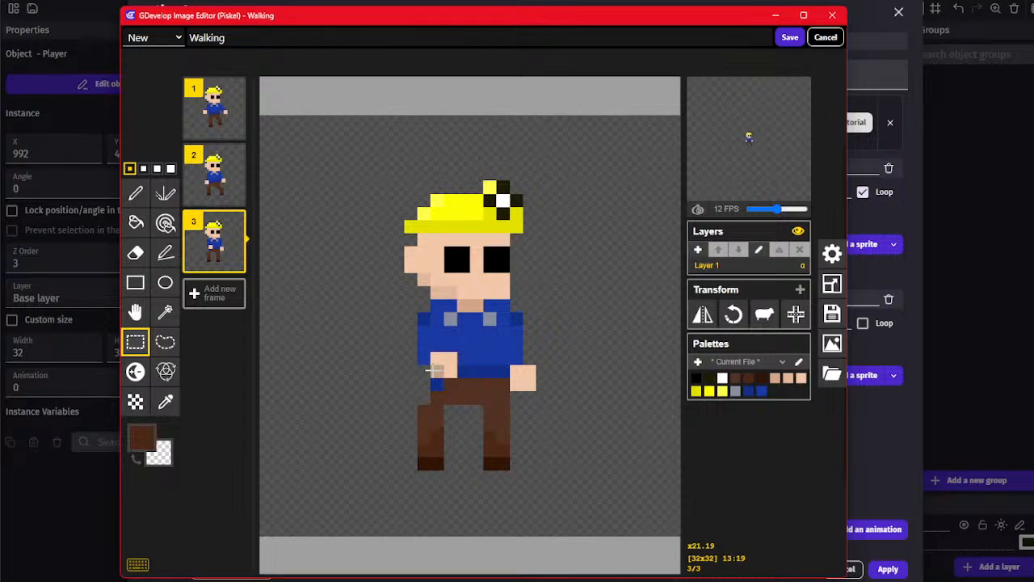
{"action": "left_click", "coordinate": [164, 402]}
{"action": "left_click", "coordinate": [490, 345]}
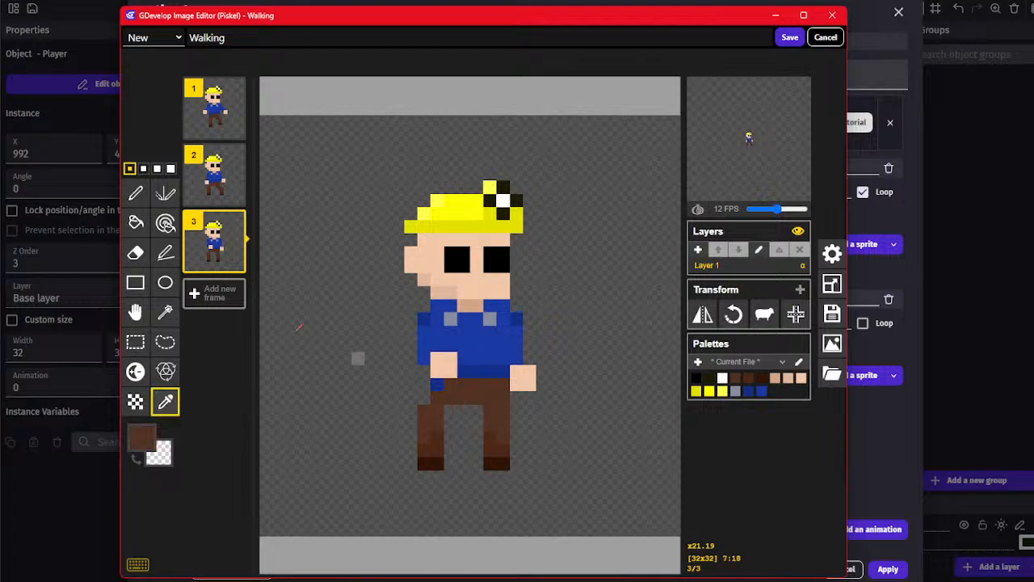
{"action": "left_click", "coordinate": [135, 192]}
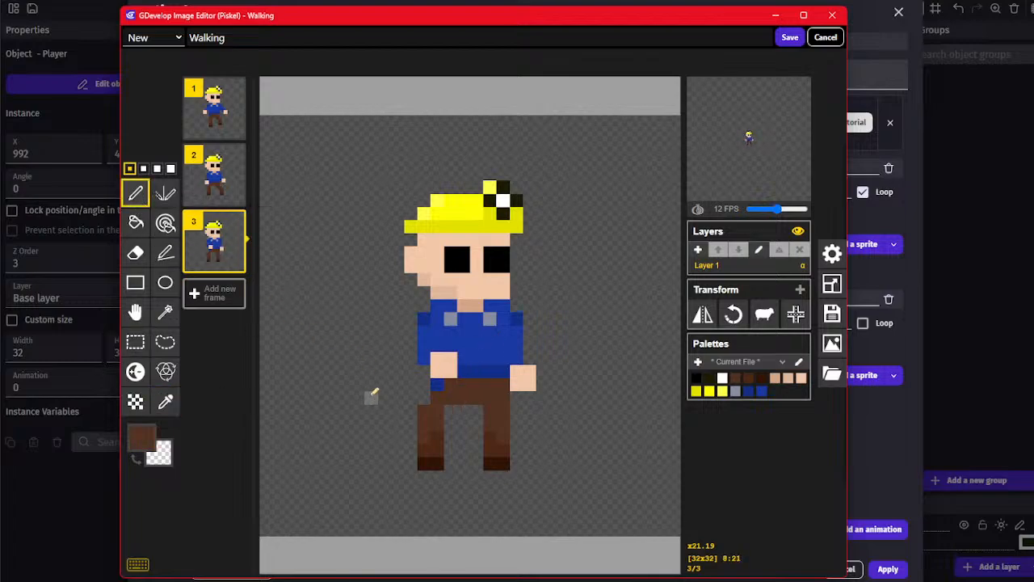
{"action": "left_click", "coordinate": [214, 170]}
{"action": "left_click", "coordinate": [215, 232]}
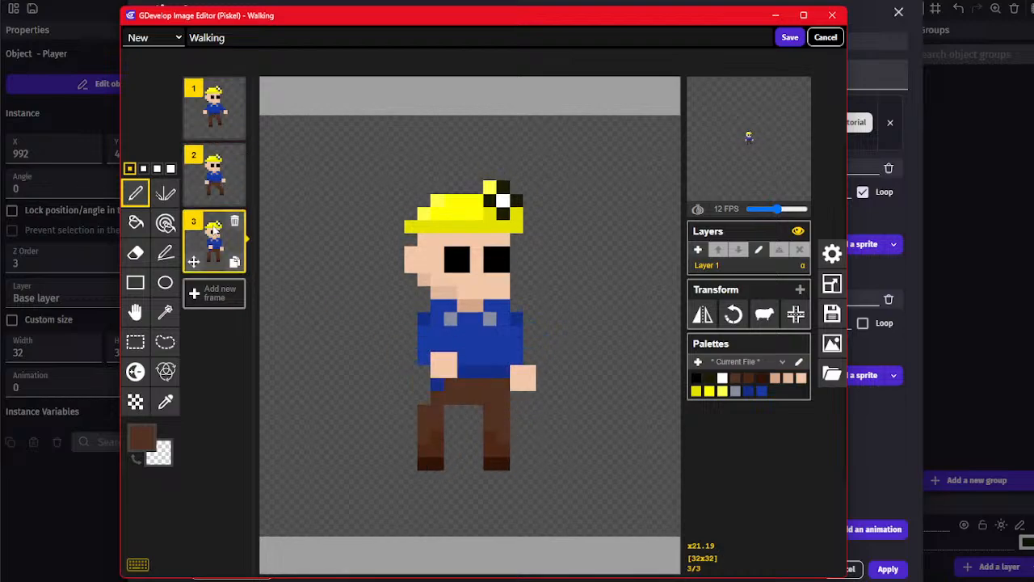
Move frame 3's back leg one pixel forward, and shift its lower part one more pixel forward to bend the knee
{"action": "left_click", "coordinate": [135, 342]}
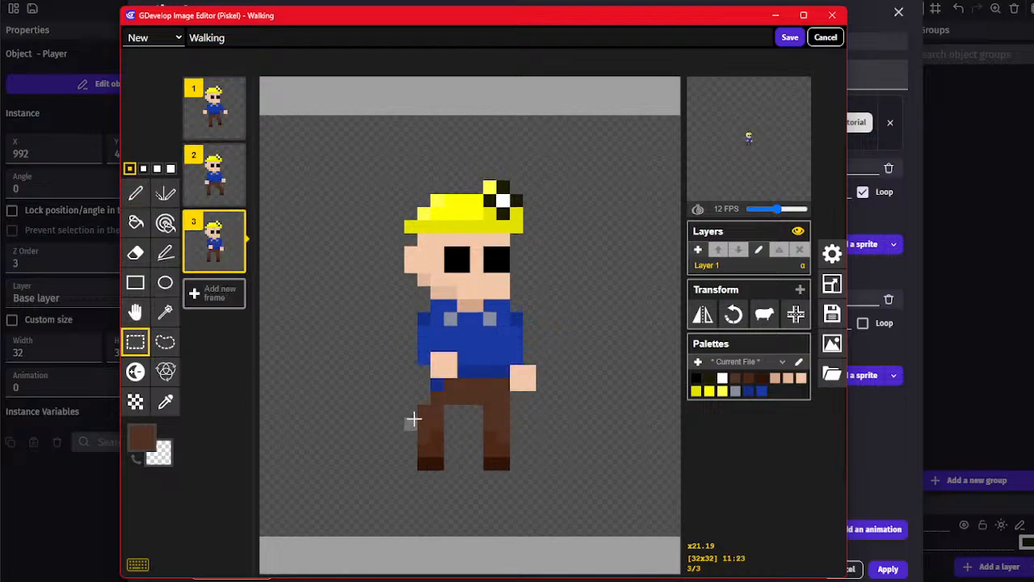
{"action": "left_click_drag", "start_coordinate": [413, 412], "coordinate": [467, 480]}
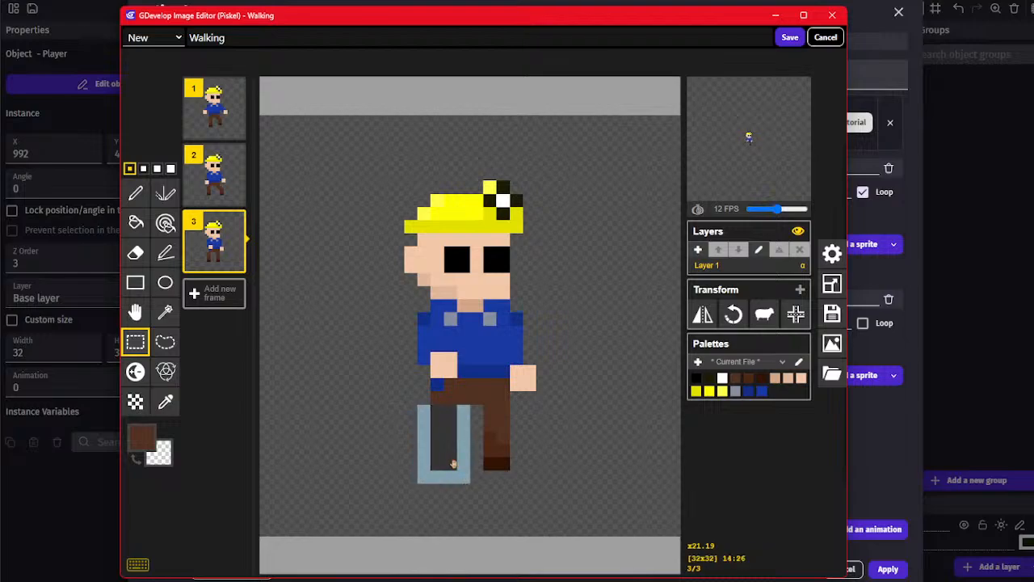
{"action": "left_click", "coordinate": [520, 433]}
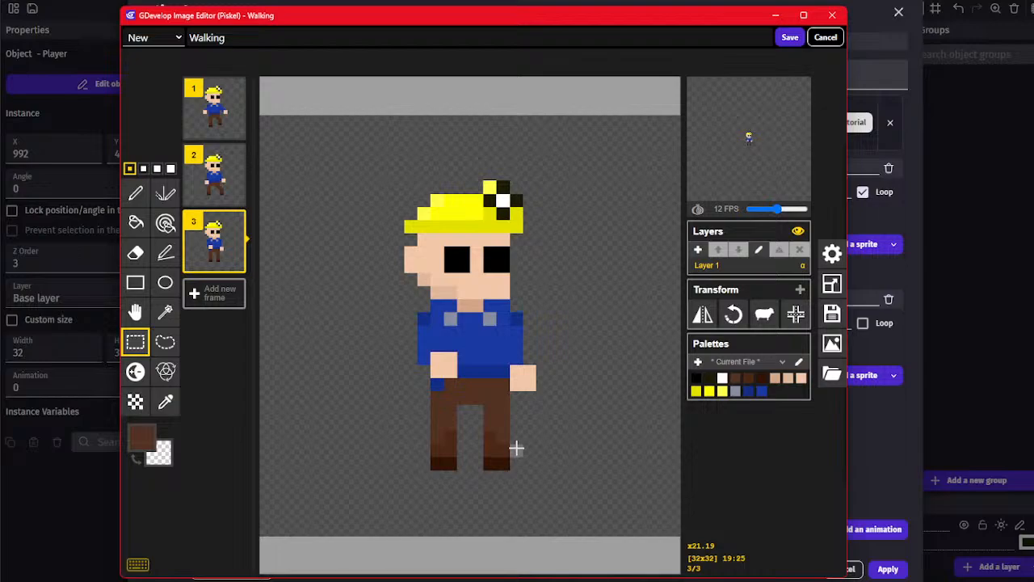
{"action": "mouse_move", "coordinate": [431, 429]}
{"action": "left_mouse_down"}
{"action": "mouse_move", "coordinate": [445, 467]}
{"action": "mouse_move", "coordinate": [459, 462]}
{"action": "left_mouse_up"}
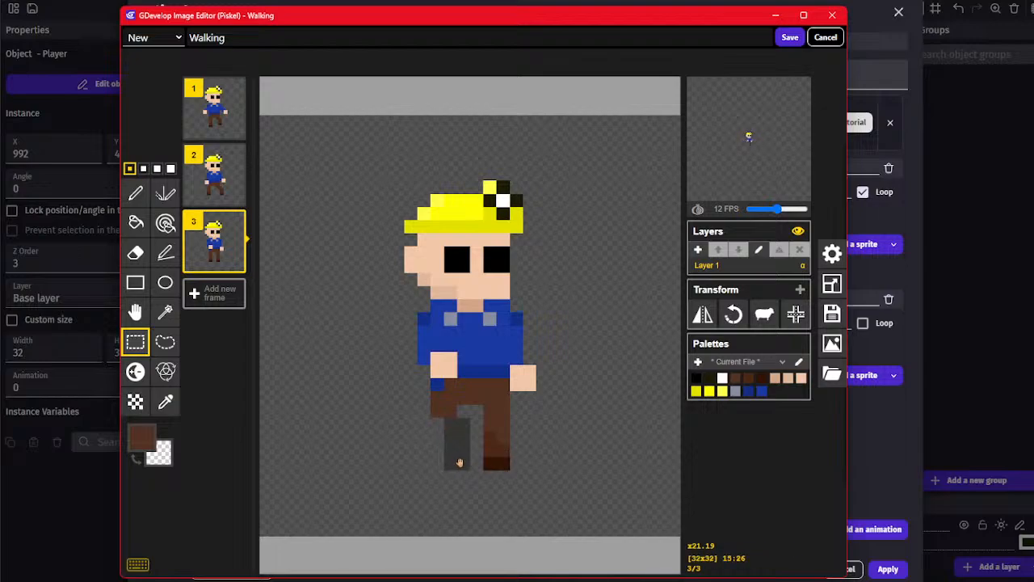
{"action": "left_click", "coordinate": [399, 492]}
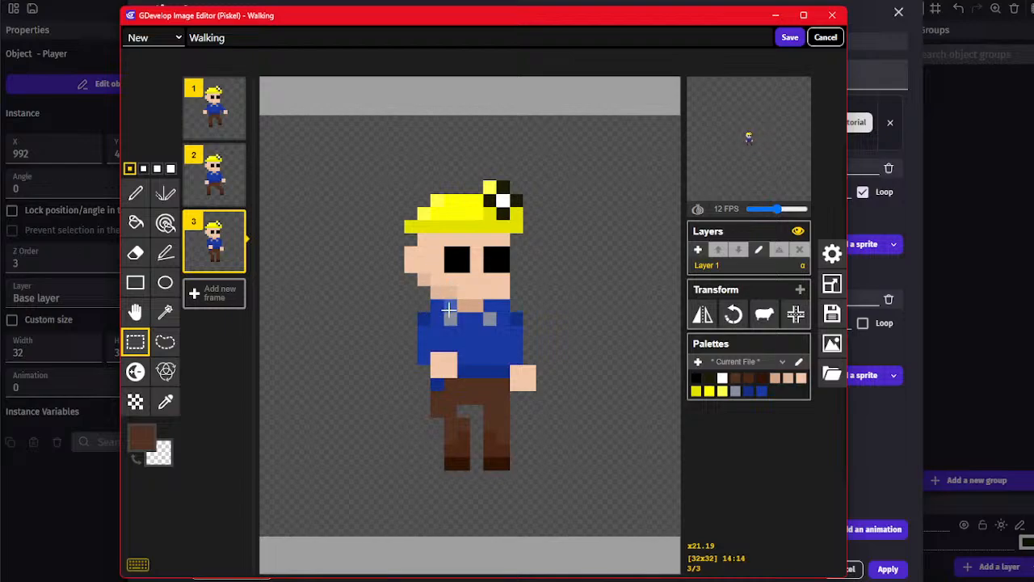
Review the three frames, duplicate frame 3, and move the whole character up one pixel in the copy
{"action": "left_click", "coordinate": [210, 120]}
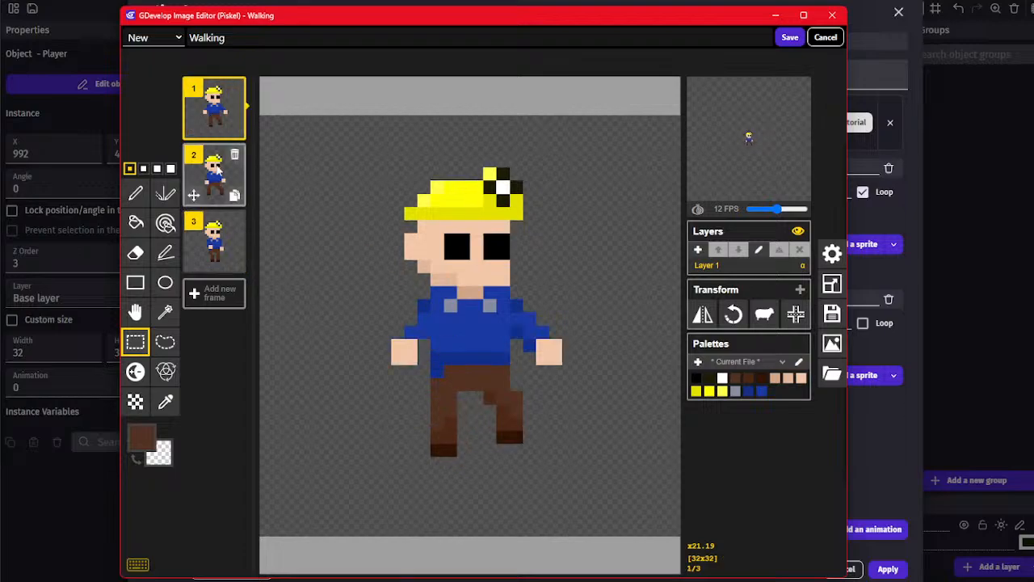
{"action": "left_click", "coordinate": [212, 172]}
{"action": "left_click", "coordinate": [215, 233]}
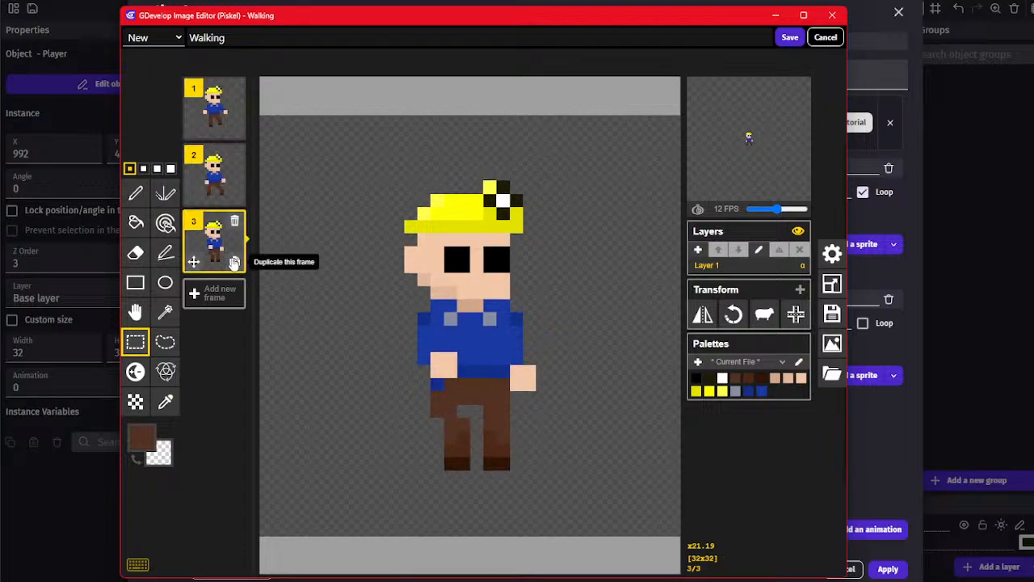
{"action": "left_click", "coordinate": [233, 261]}
{"action": "left_click_drag", "start_coordinate": [364, 138], "coordinate": [598, 520]}
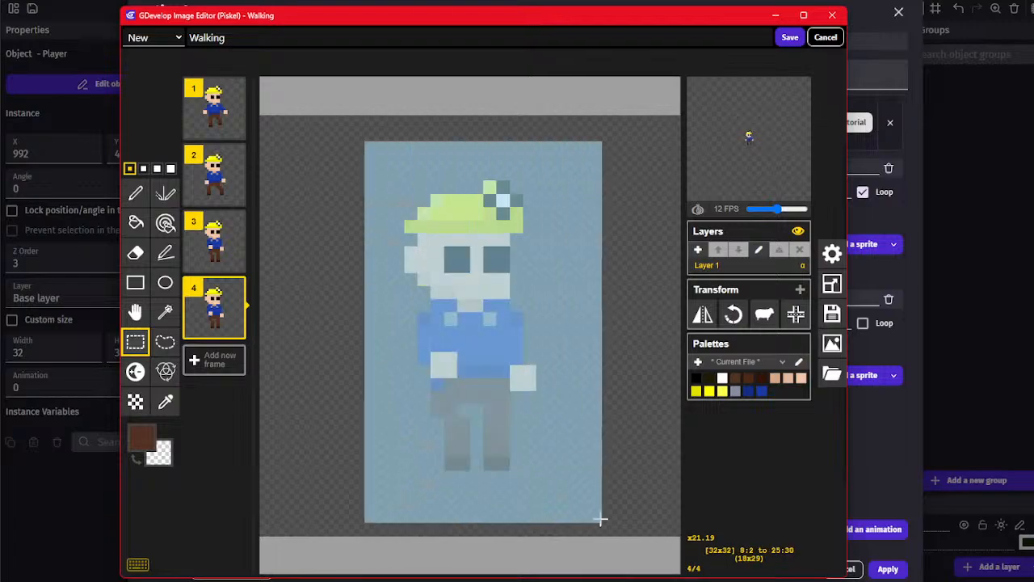
{"action": "key", "text": "Delete"}
{"action": "key", "text": "ctrl+z"}
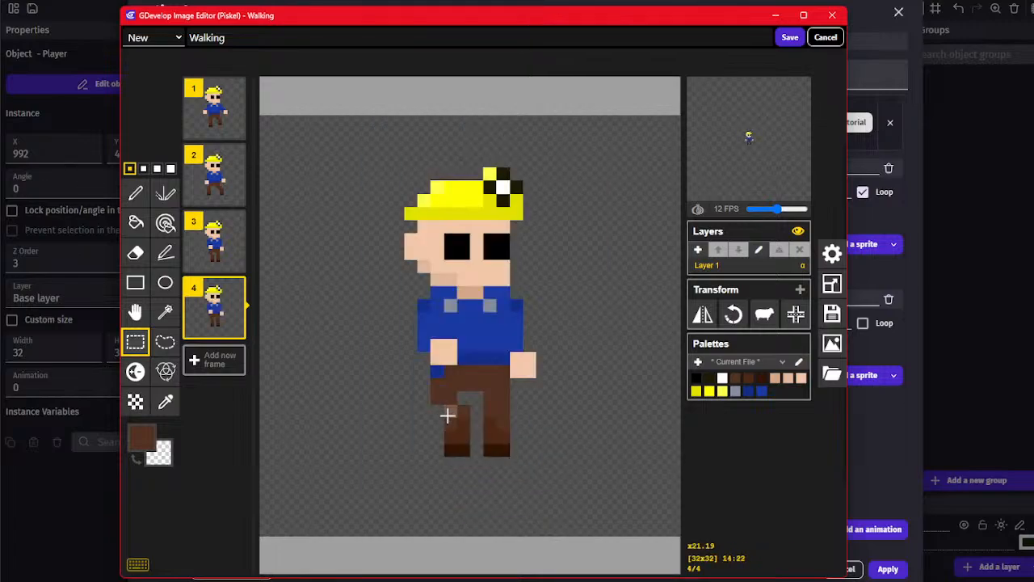
{"action": "left_click_drag", "start_coordinate": [445, 420], "coordinate": [398, 462]}
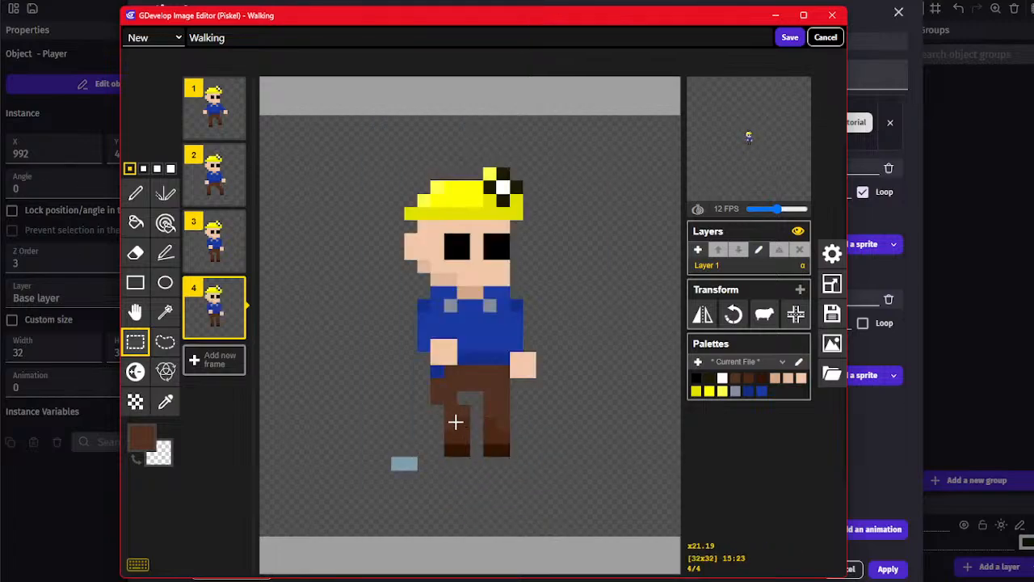
Retouch the back knee's shading in frames 3 and 4 with sampled trouser browns, comparing the neighbouring frames
{"action": "left_click", "coordinate": [218, 247]}
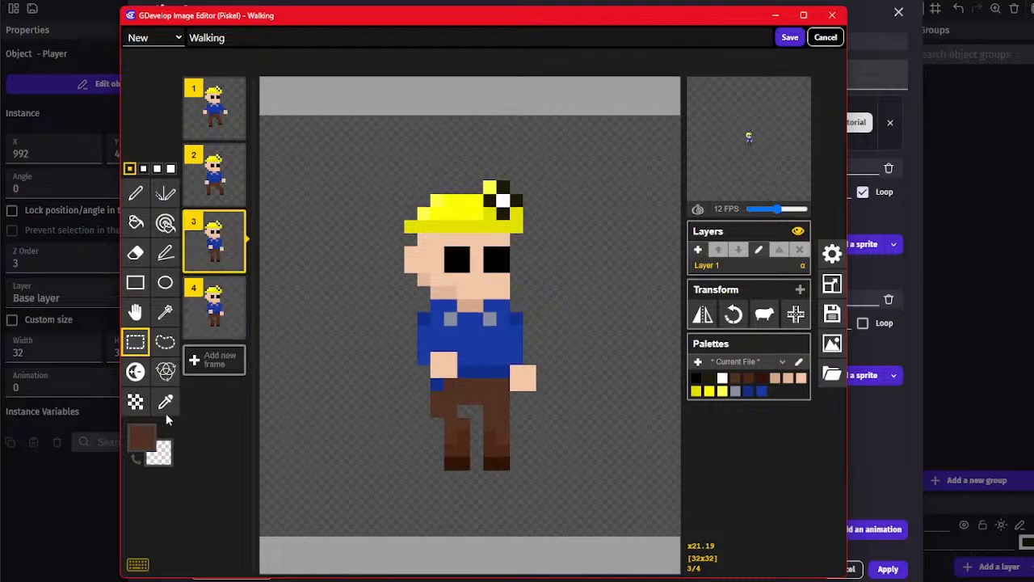
{"action": "key", "text": "o"}
{"action": "left_click", "coordinate": [135, 192]}
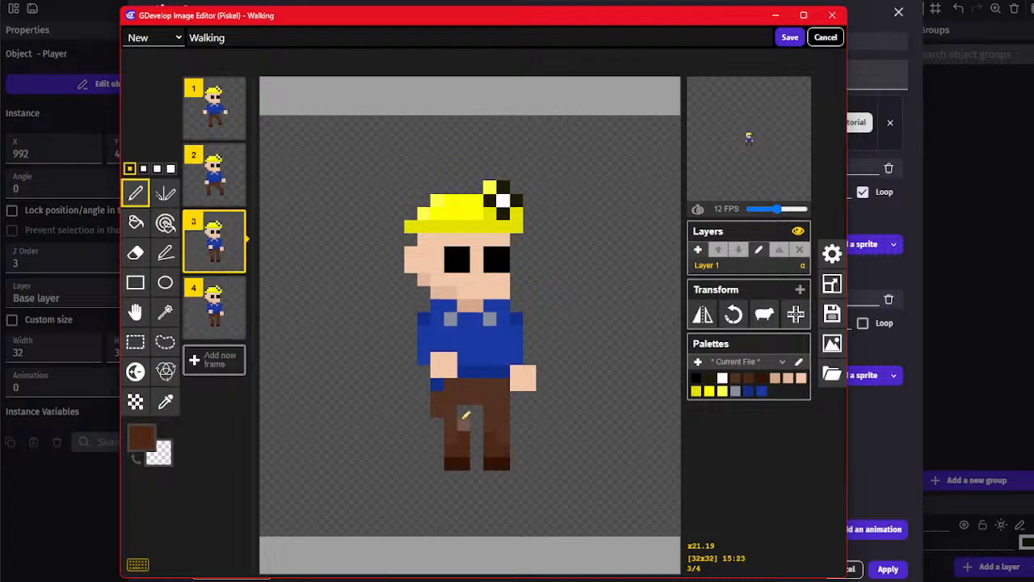
{"action": "key", "text": "Up"}
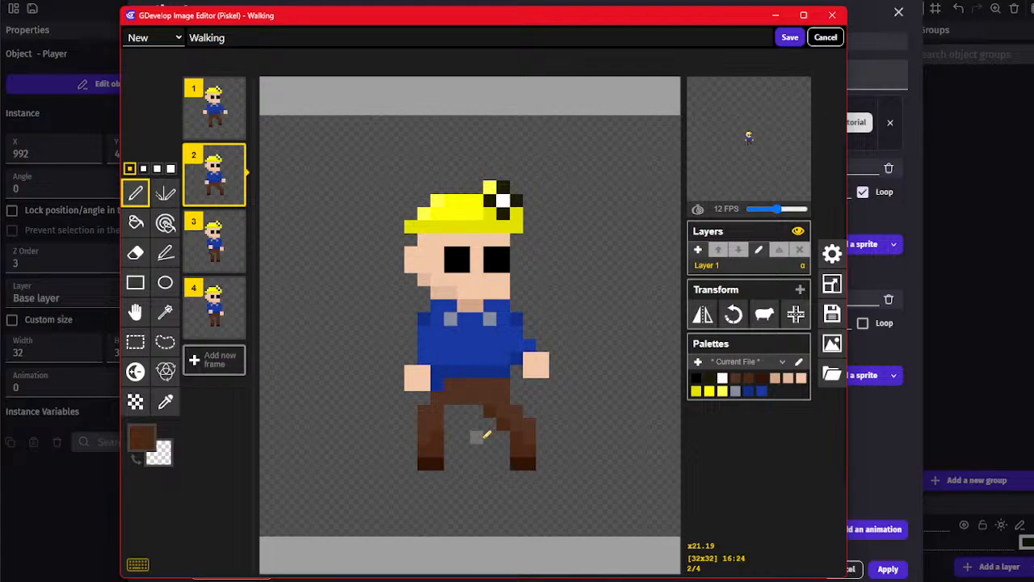
{"action": "key", "text": "Down"}
{"action": "key", "text": "Up"}
{"action": "key", "text": "Down"}
{"action": "key", "text": "Down"}
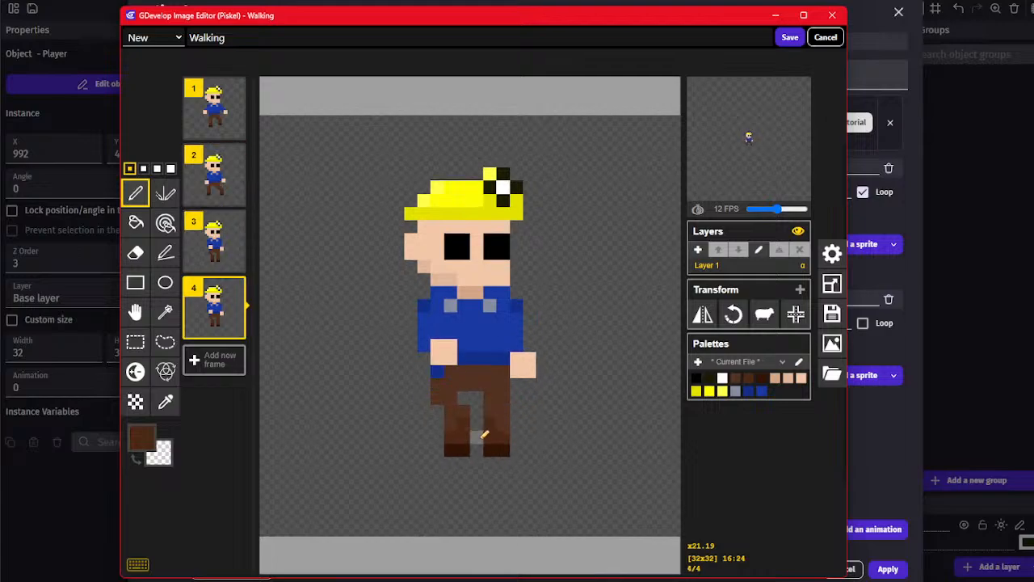
{"action": "left_click", "coordinate": [164, 402]}
{"action": "left_click", "coordinate": [135, 192]}
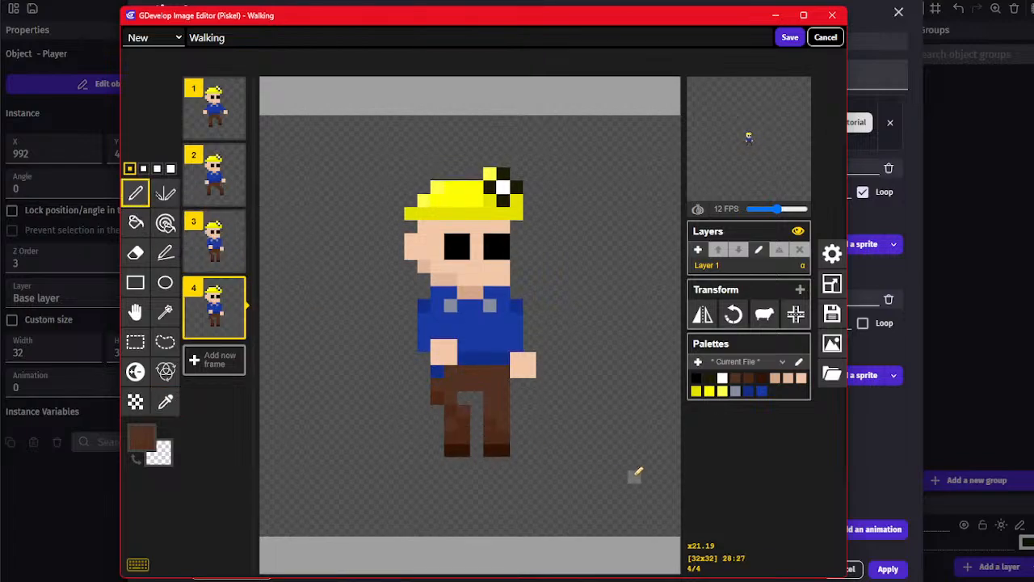
Cut away the shin and boot of frame 4's back leg below the knee
{"action": "left_click", "coordinate": [135, 341]}
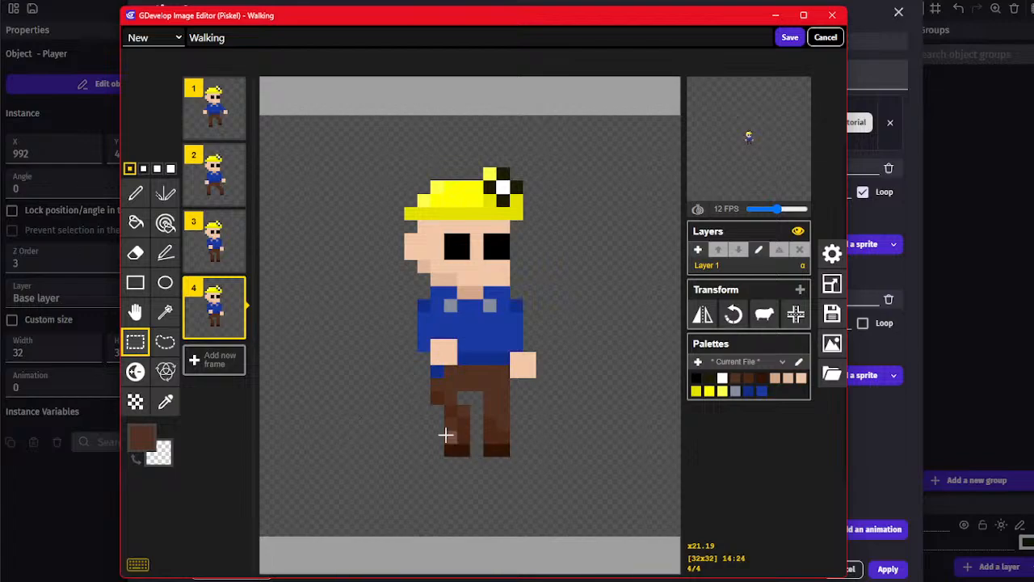
{"action": "mouse_move", "coordinate": [445, 420]}
{"action": "left_mouse_down"}
{"action": "mouse_move", "coordinate": [462, 452]}
{"action": "mouse_move", "coordinate": [478, 439]}
{"action": "left_mouse_up"}
{"action": "left_click", "coordinate": [458, 445]}
{"action": "left_click_drag", "start_coordinate": [477, 432], "coordinate": [494, 425]}
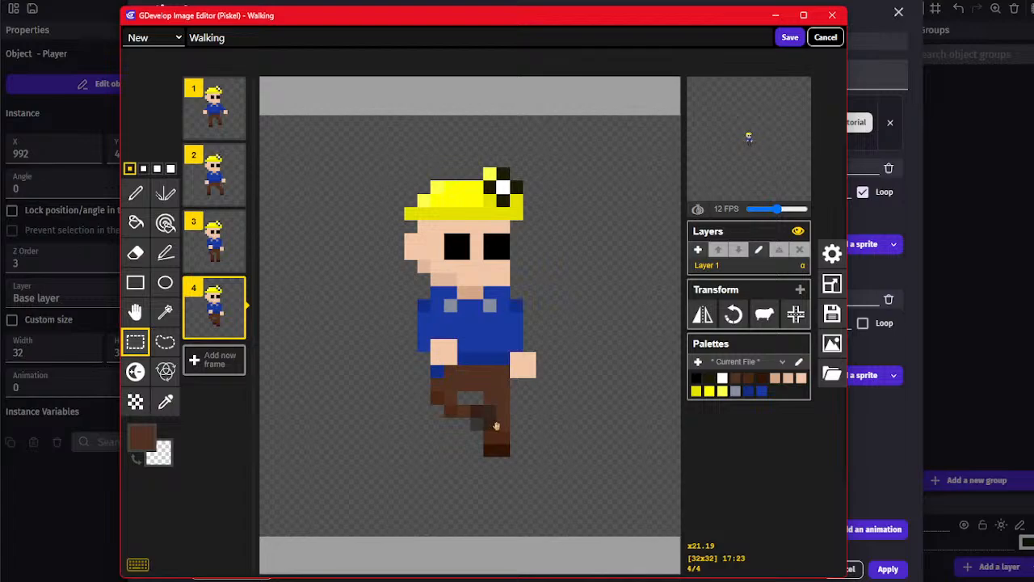
{"action": "left_click_drag", "start_coordinate": [437, 464], "coordinate": [450, 476]}
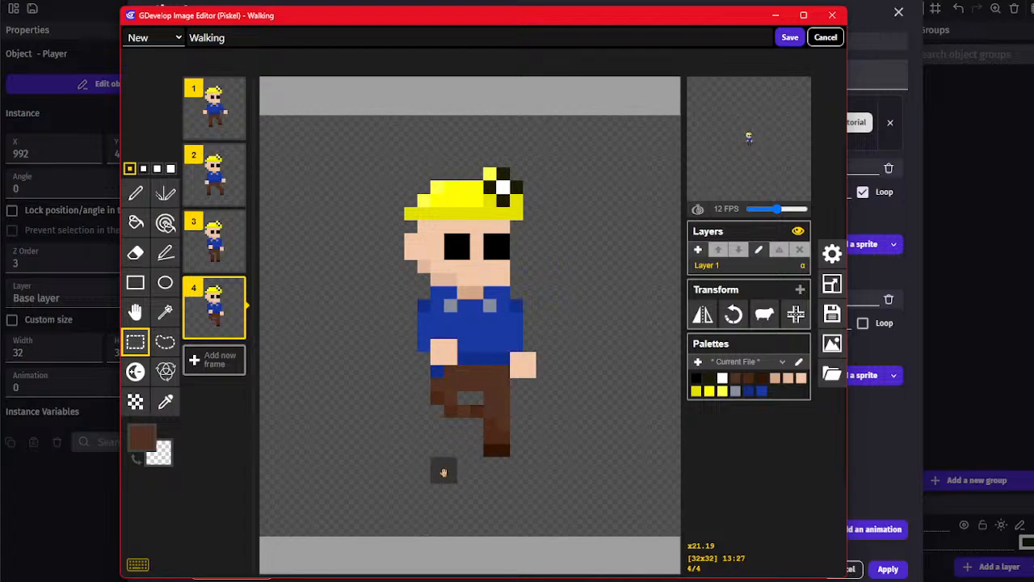
Draw the lifted shin of frame 4's back leg and shade it with sampled trouser browns
{"action": "left_click", "coordinate": [165, 401]}
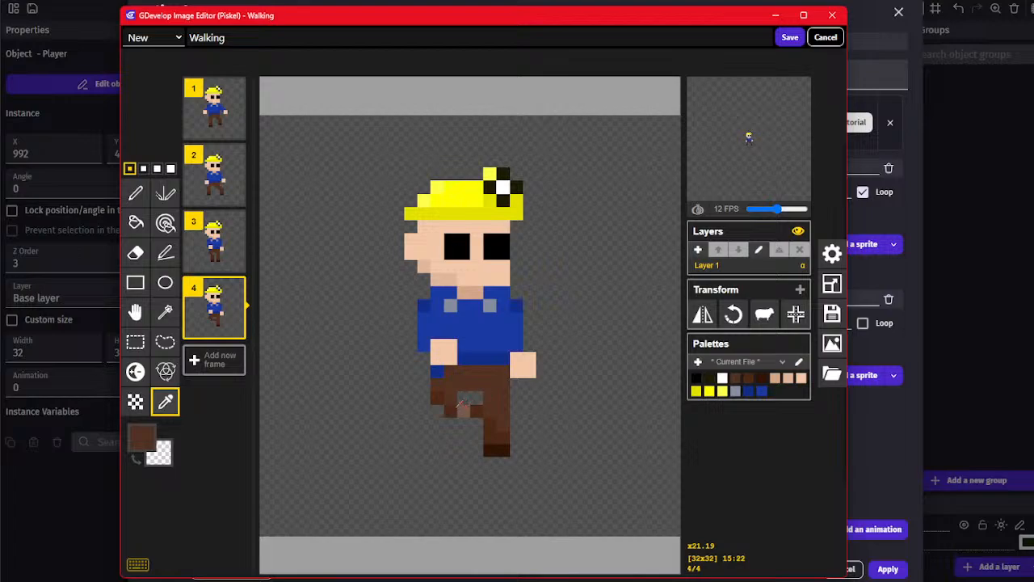
{"action": "left_click", "coordinate": [136, 192]}
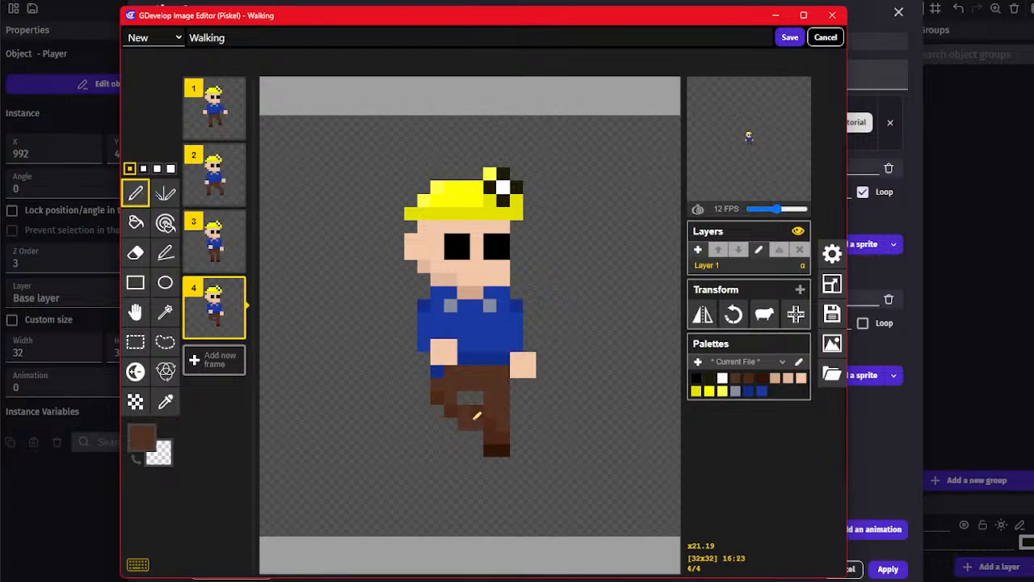
{"action": "left_click", "coordinate": [164, 402]}
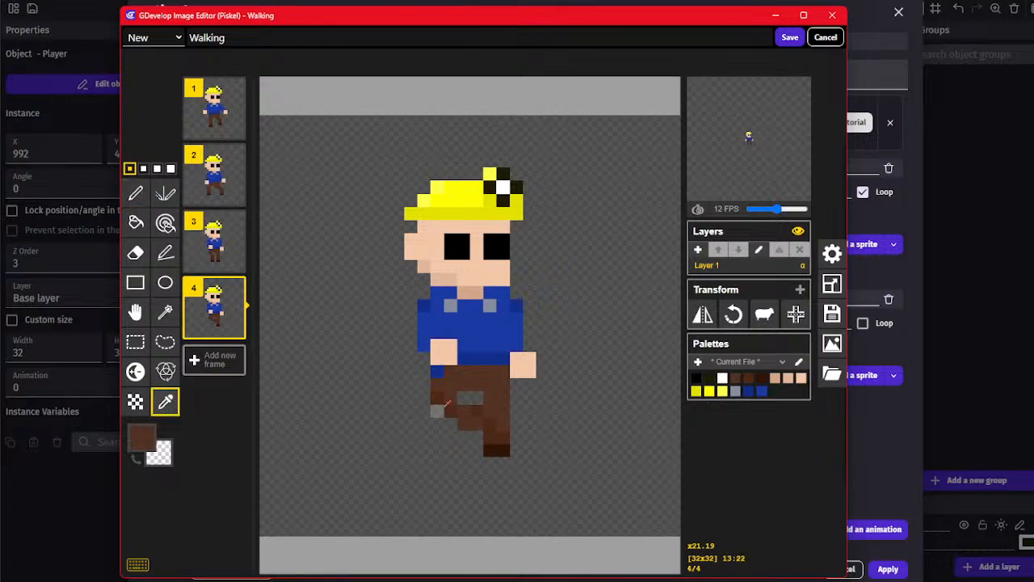
{"action": "left_click", "coordinate": [483, 402]}
{"action": "left_click", "coordinate": [135, 192]}
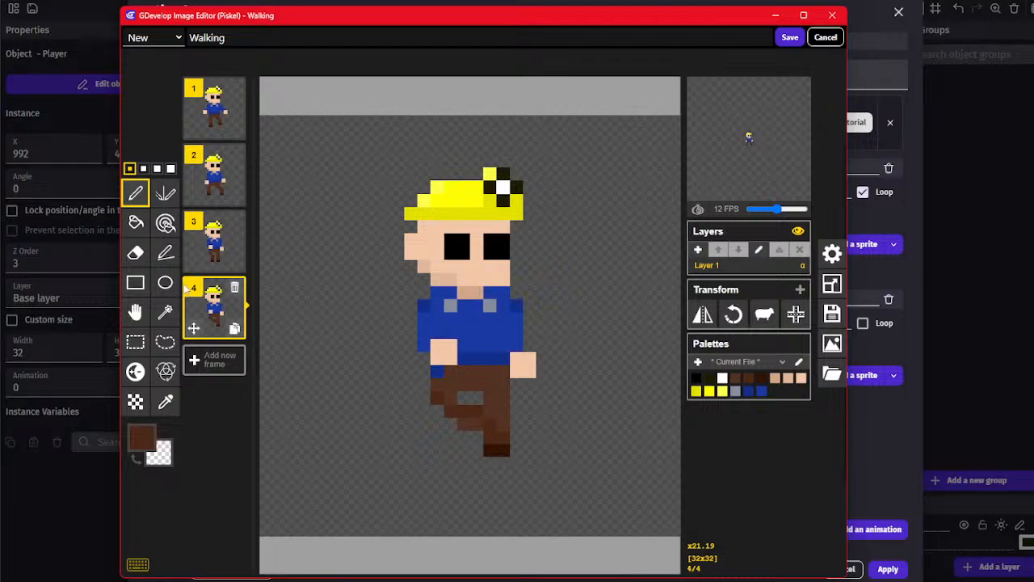
Move frame 4's rear hand one pixel forward and one pixel up, and cut away the front hand
{"action": "left_click", "coordinate": [135, 341]}
{"action": "left_click_drag", "start_coordinate": [437, 346], "coordinate": [447, 355]}
{"action": "left_click_drag", "start_coordinate": [448, 356], "coordinate": [461, 348], "text": "shift"}
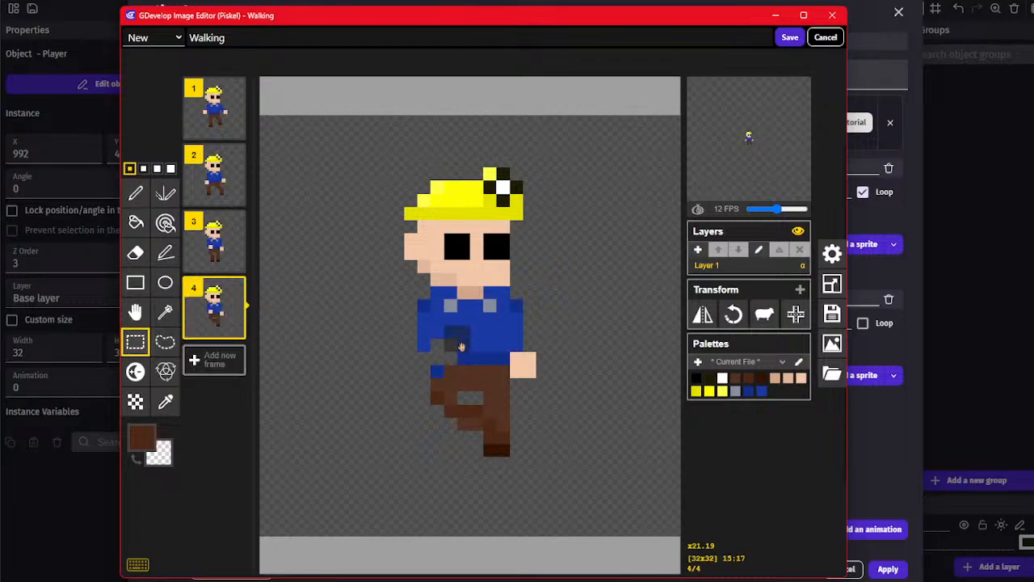
{"action": "left_click", "coordinate": [429, 360]}
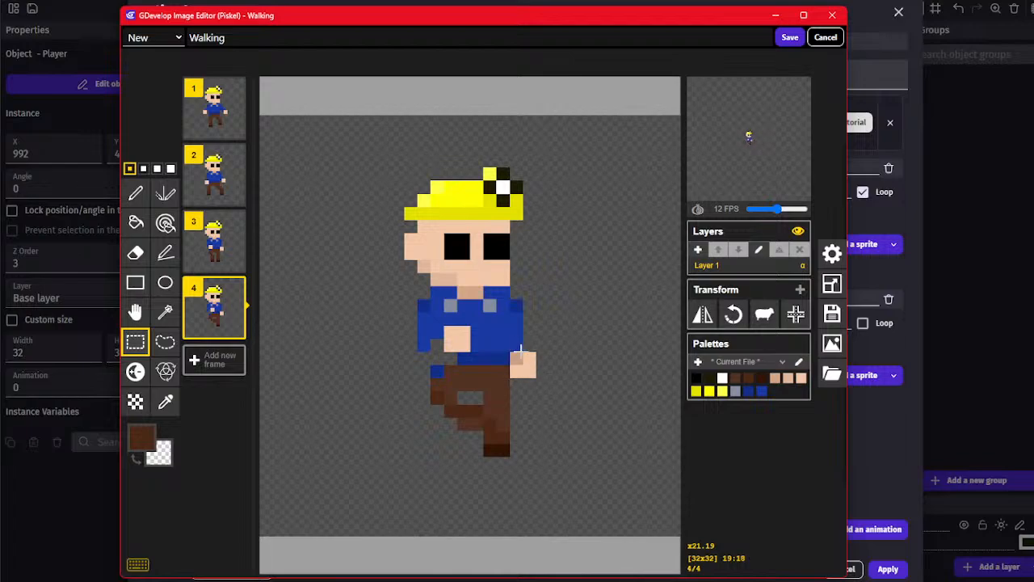
{"action": "left_click_drag", "start_coordinate": [528, 356], "coordinate": [457, 558]}
{"action": "left_click", "coordinate": [533, 365]}
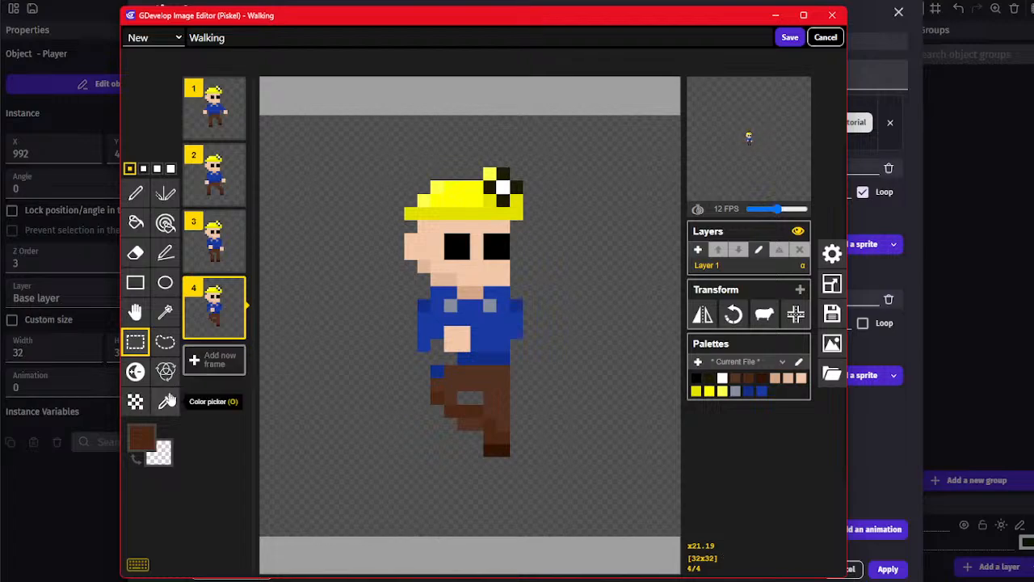
Paint a dark boot pixel at the end of frame 4's lifted back leg using the sampled boot brown
{"action": "left_click", "coordinate": [164, 401]}
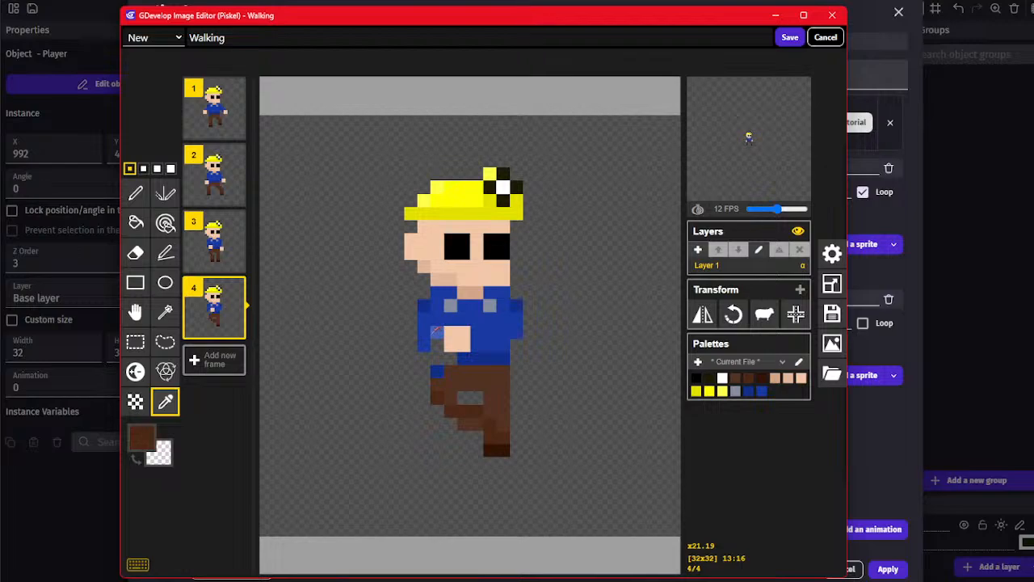
{"action": "left_click", "coordinate": [435, 332]}
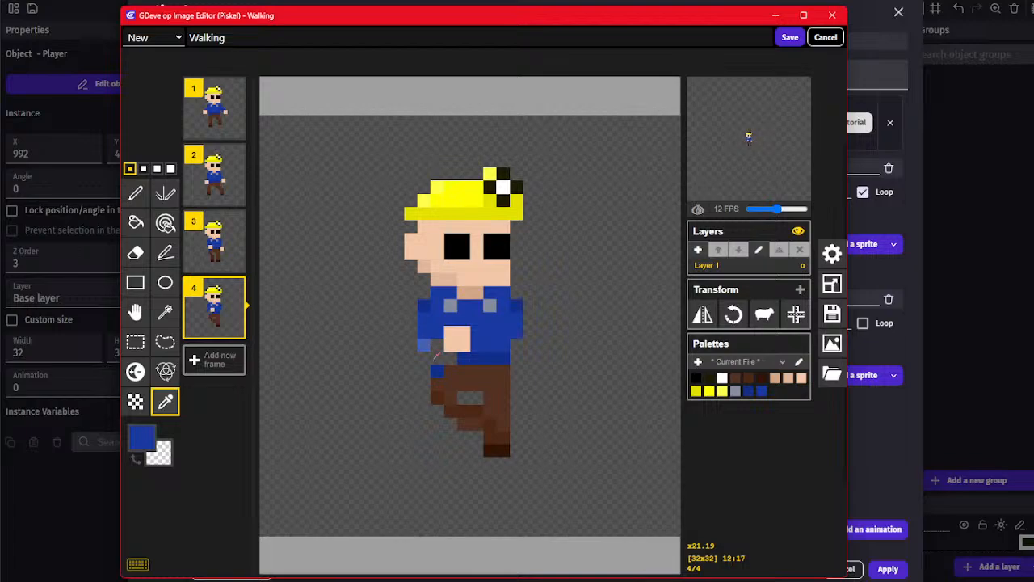
{"action": "left_click", "coordinate": [135, 341]}
{"action": "left_click", "coordinate": [165, 401]}
{"action": "left_click", "coordinate": [496, 445]}
{"action": "left_click", "coordinate": [135, 192]}
{"action": "left_click", "coordinate": [476, 423]}
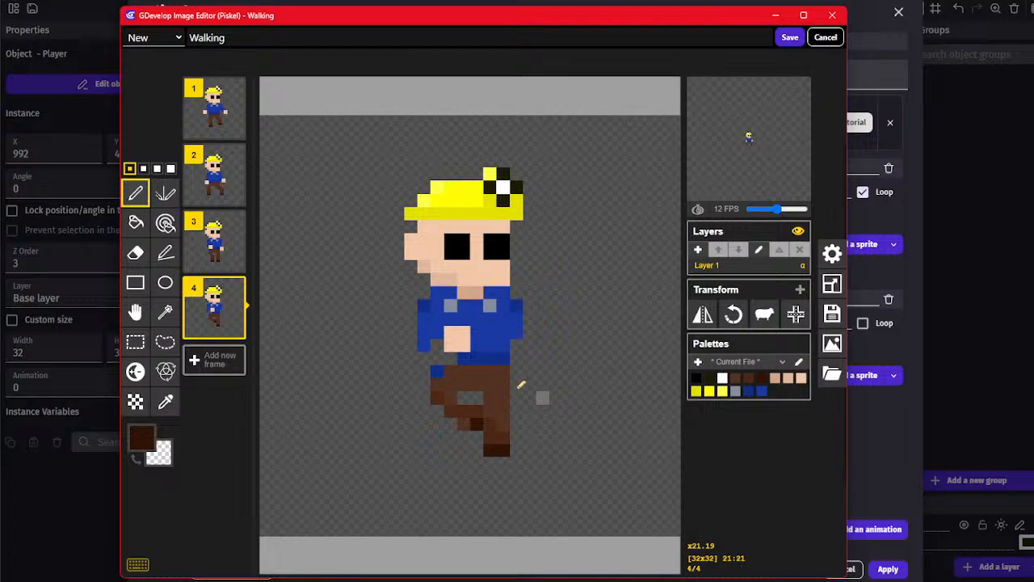
Fill the gaps in frame 4's sleeve and shirt hem with sampled blues, and add darker shading at the rear shoulder
{"action": "left_click", "coordinate": [164, 406]}
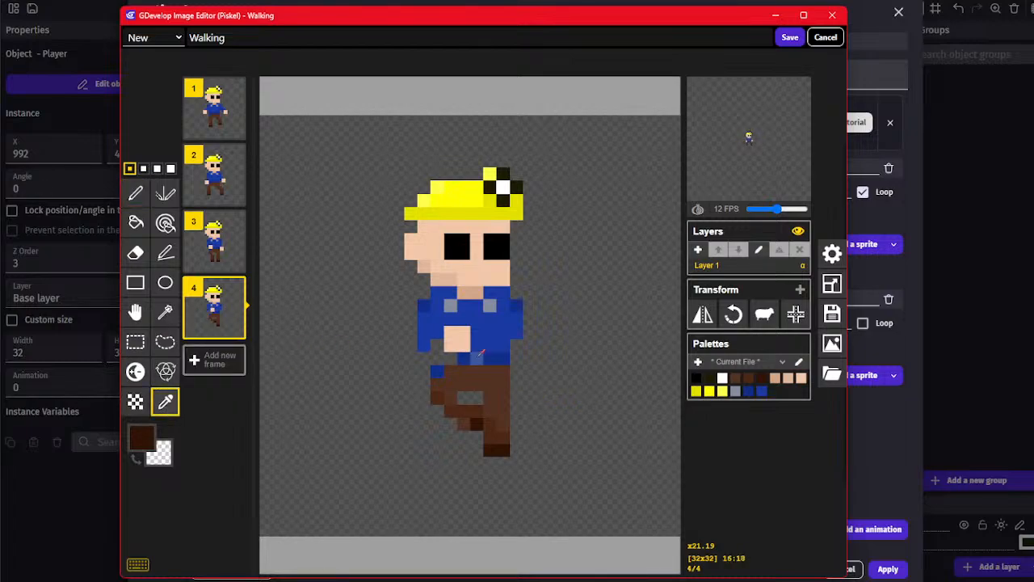
{"action": "left_click", "coordinate": [478, 357]}
{"action": "left_click", "coordinate": [136, 192]}
{"action": "left_click", "coordinate": [165, 400]}
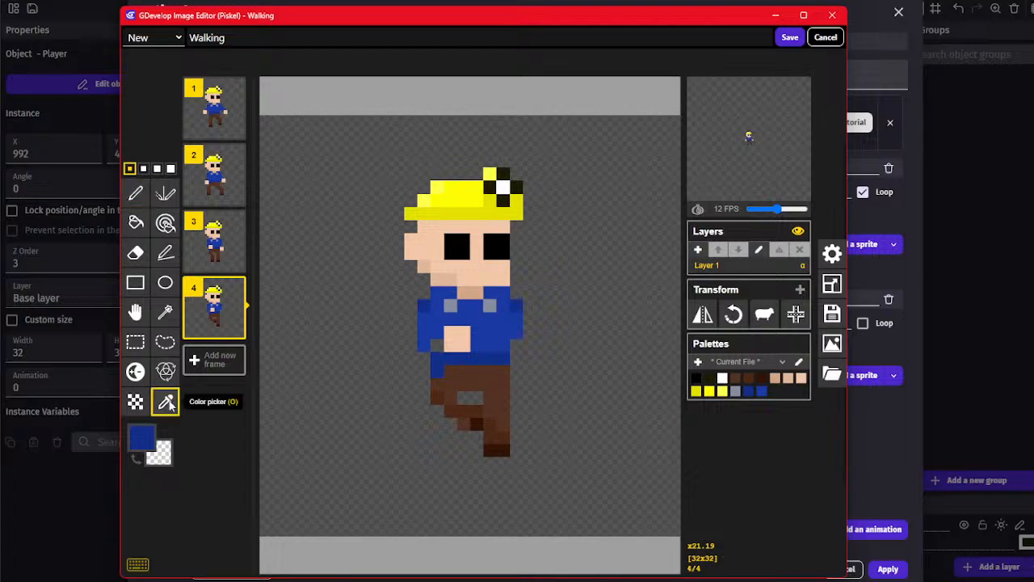
{"action": "left_click", "coordinate": [137, 193]}
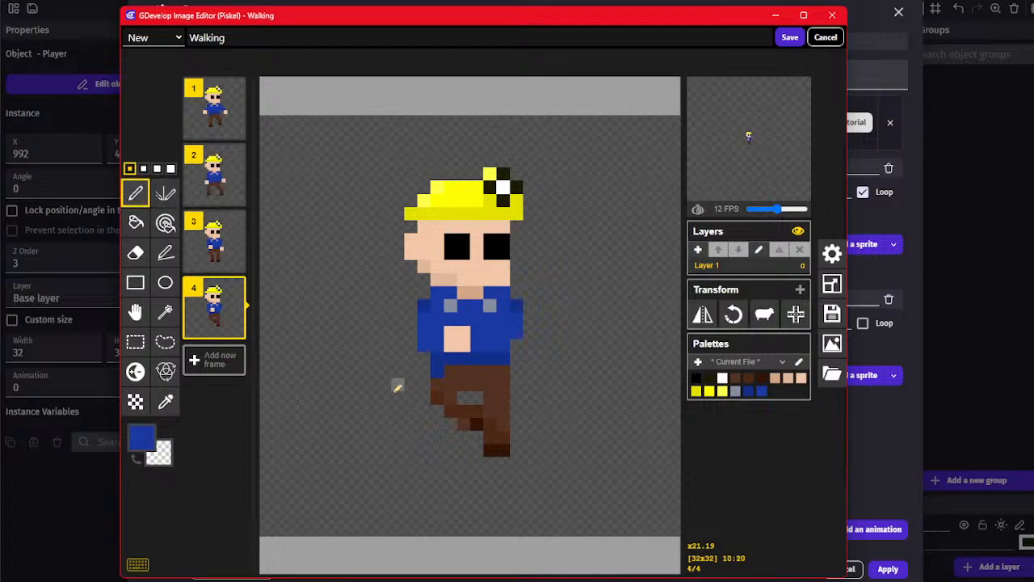
{"action": "left_click", "coordinate": [165, 400]}
{"action": "left_click", "coordinate": [443, 357]}
{"action": "left_click", "coordinate": [136, 193]}
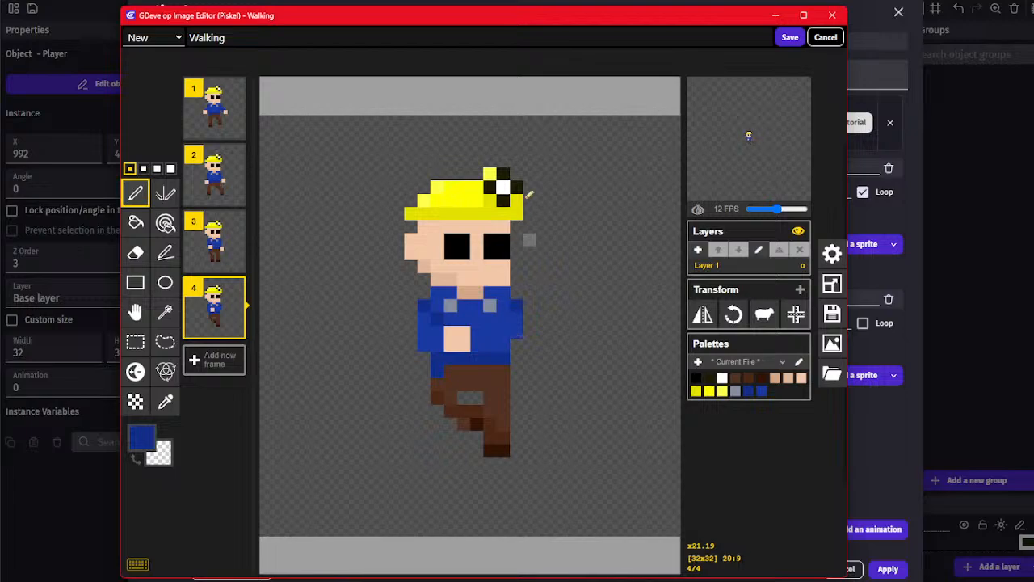
Compare the frames using onion skinning, and move frame 4's whole character down one pixel
{"action": "left_click", "coordinate": [218, 113]}
{"action": "left_click", "coordinate": [697, 209]}
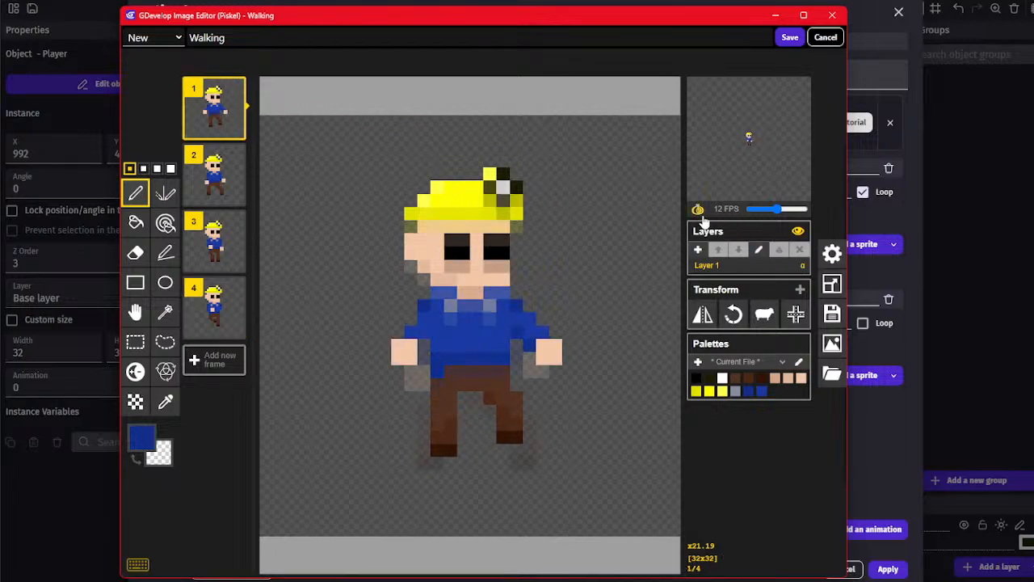
{"action": "key", "text": "Down"}
{"action": "key", "text": "Down"}
{"action": "key", "text": "Down"}
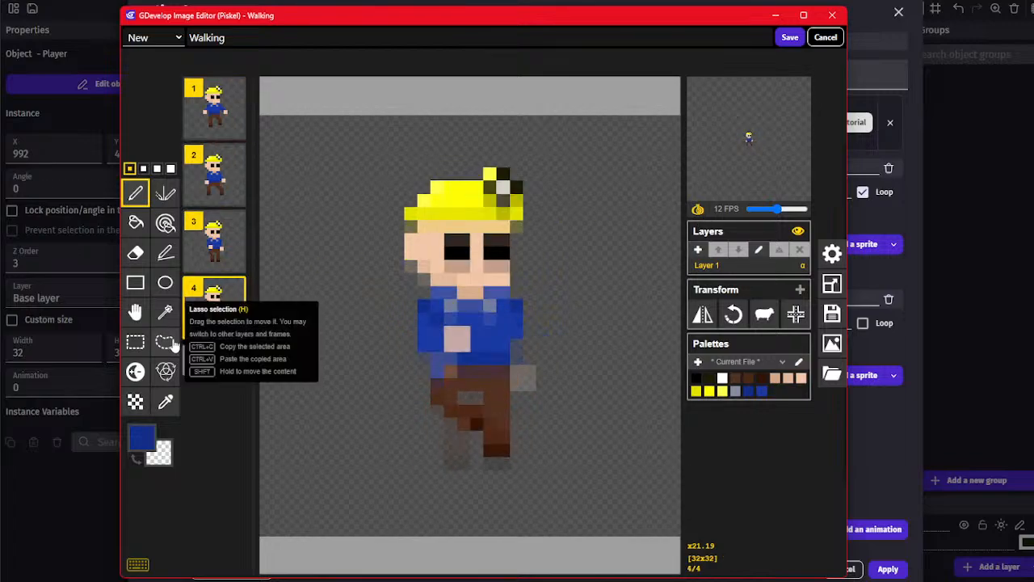
{"action": "left_click", "coordinate": [135, 342]}
{"action": "left_click_drag", "start_coordinate": [352, 154], "coordinate": [602, 457]}
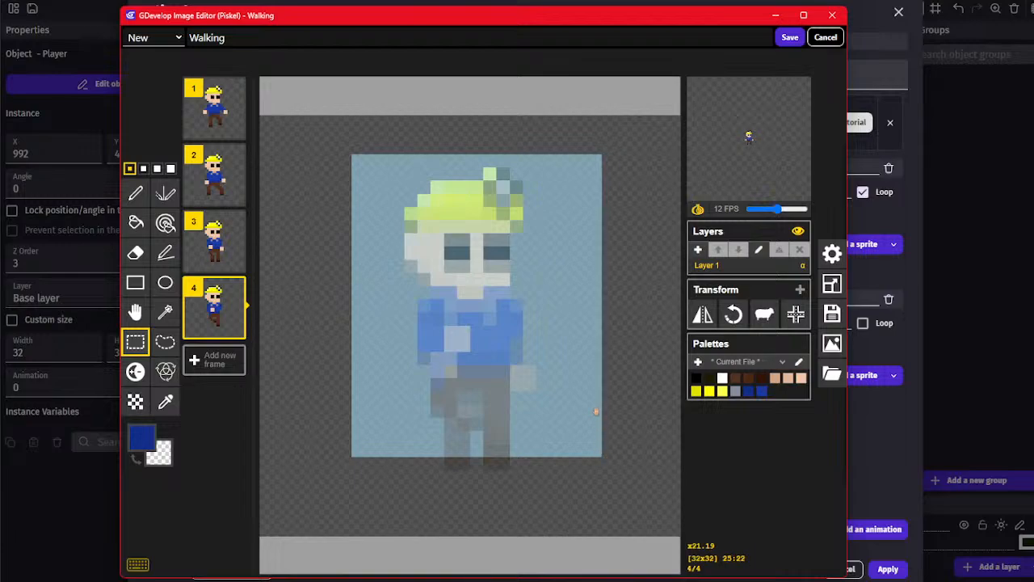
{"action": "left_click", "coordinate": [650, 388]}
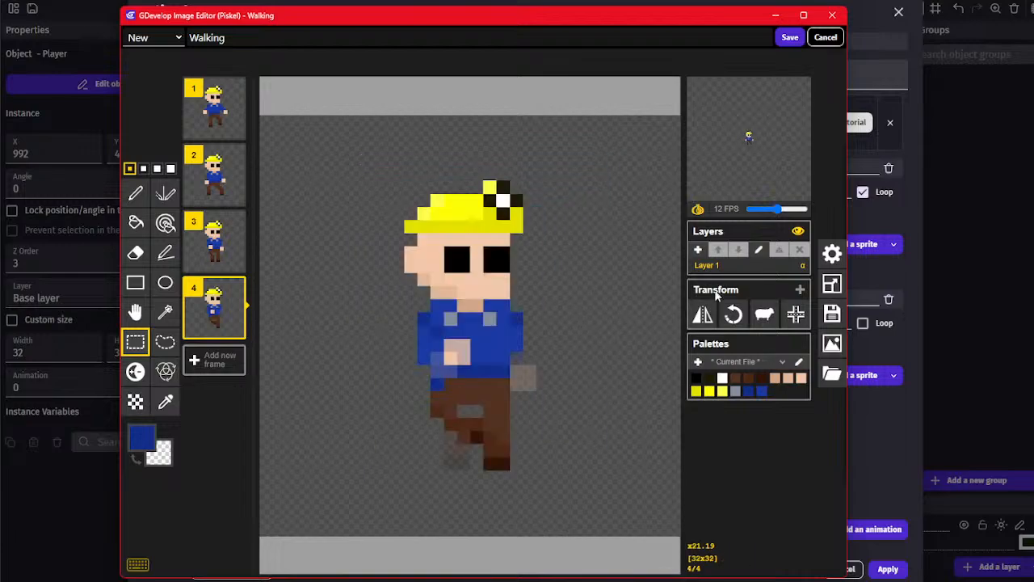
{"action": "left_click", "coordinate": [698, 209]}
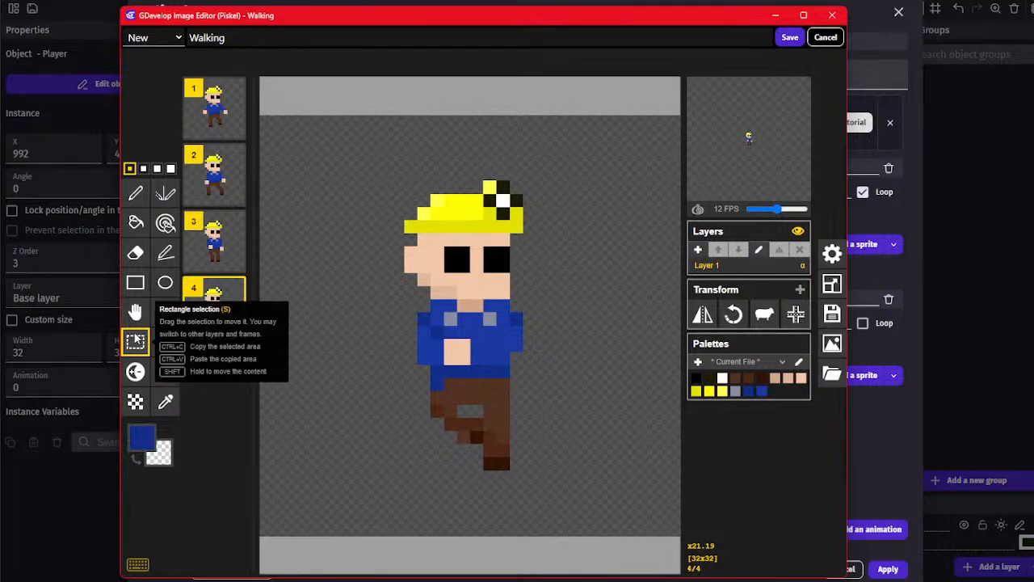
Review frames 2 to 4, save the Walking animation, and reopen it in Piskel
{"action": "mouse_move", "coordinate": [221, 281]}
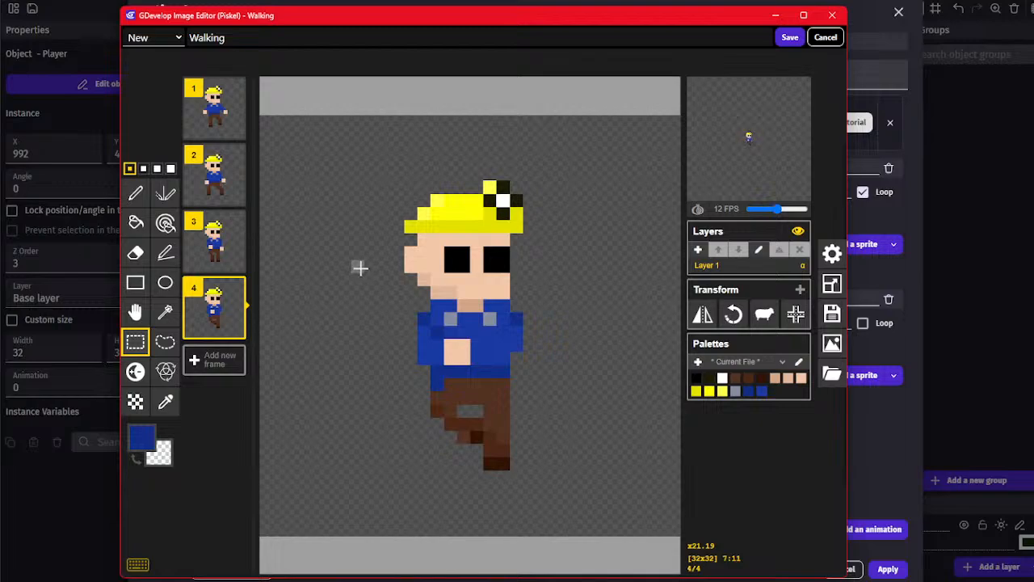
{"action": "left_click", "coordinate": [212, 242]}
{"action": "left_click", "coordinate": [212, 298]}
{"action": "left_click", "coordinate": [214, 182]}
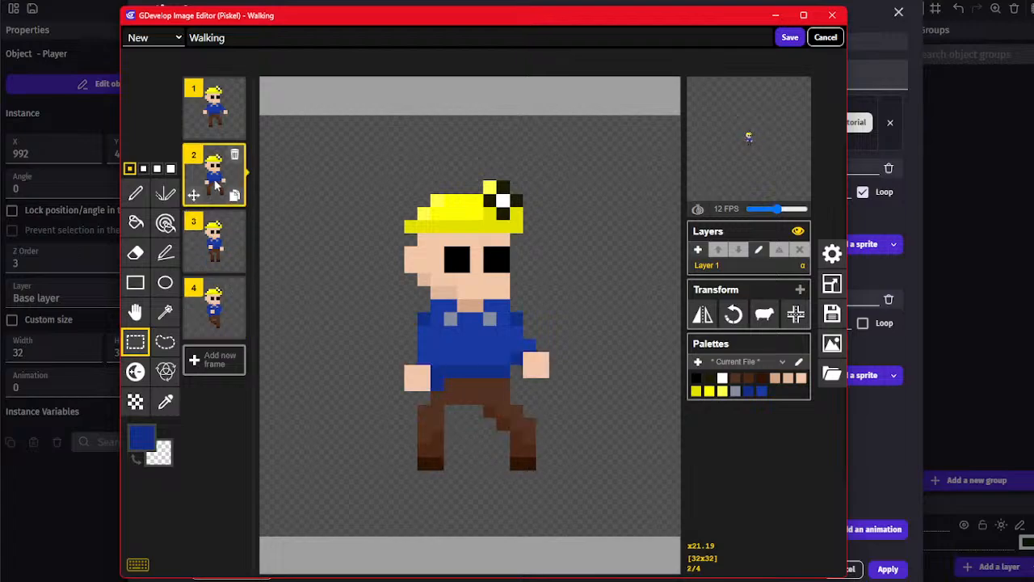
{"action": "left_click", "coordinate": [212, 242]}
{"action": "left_click", "coordinate": [208, 308]}
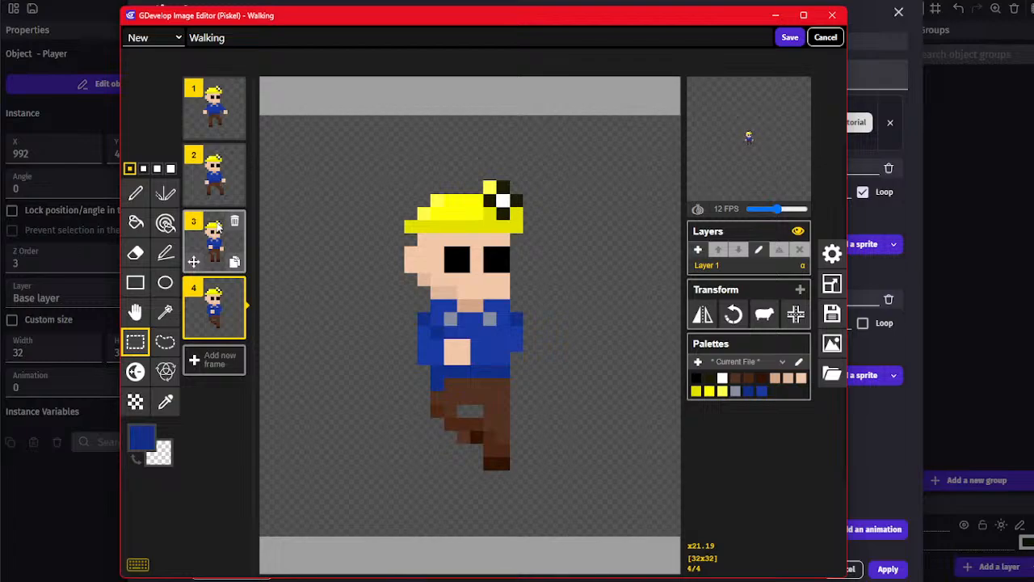
{"action": "left_click", "coordinate": [789, 37]}
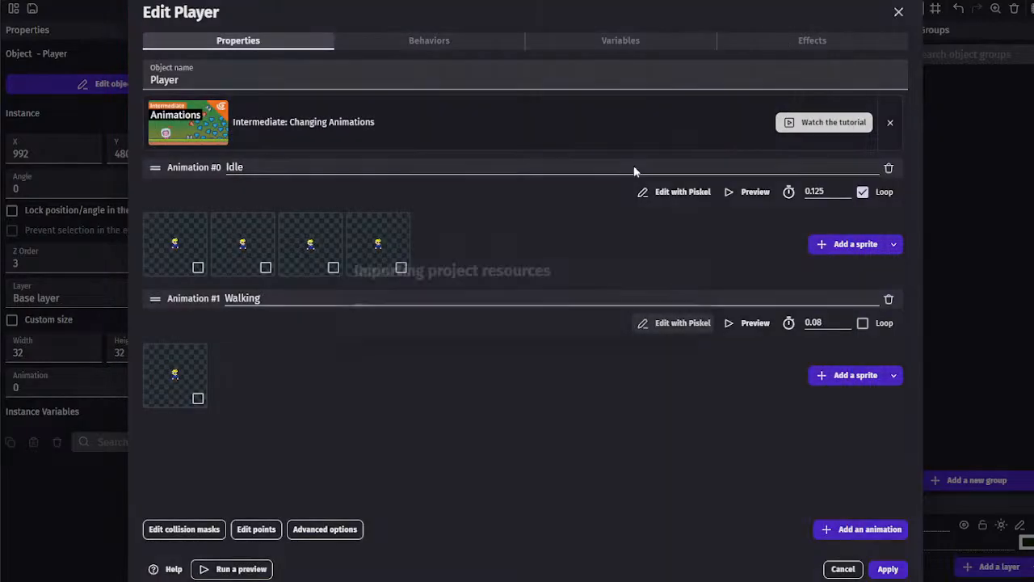
{"action": "left_click", "coordinate": [686, 323]}
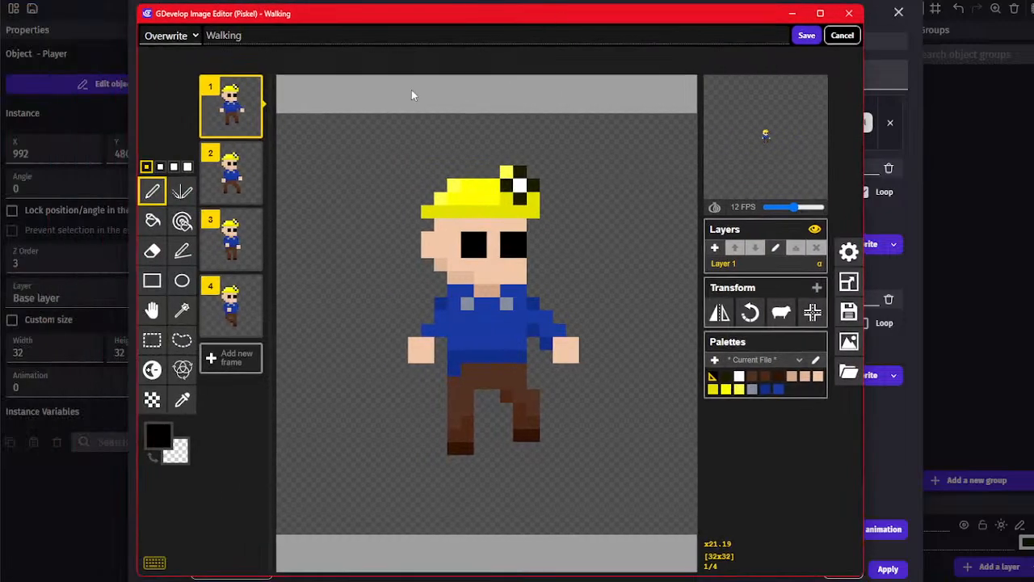
{"action": "left_click", "coordinate": [251, 224]}
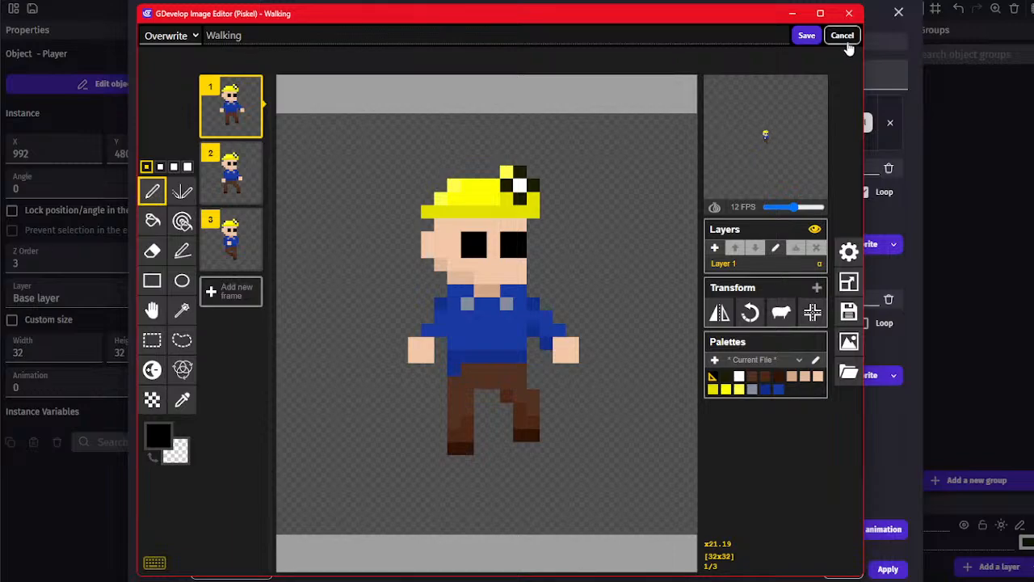
{"action": "left_click", "coordinate": [845, 41]}
{"action": "left_click", "coordinate": [670, 324]}
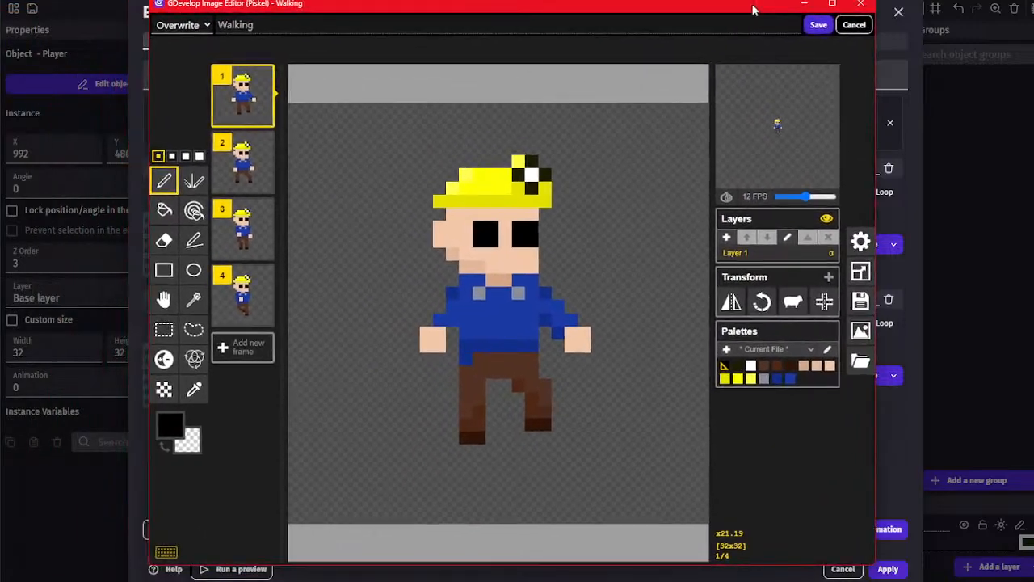
Try a copy of frame 4 with the character one pixel higher, compare it with the other frames, and delete it
{"action": "left_click", "coordinate": [242, 282]}
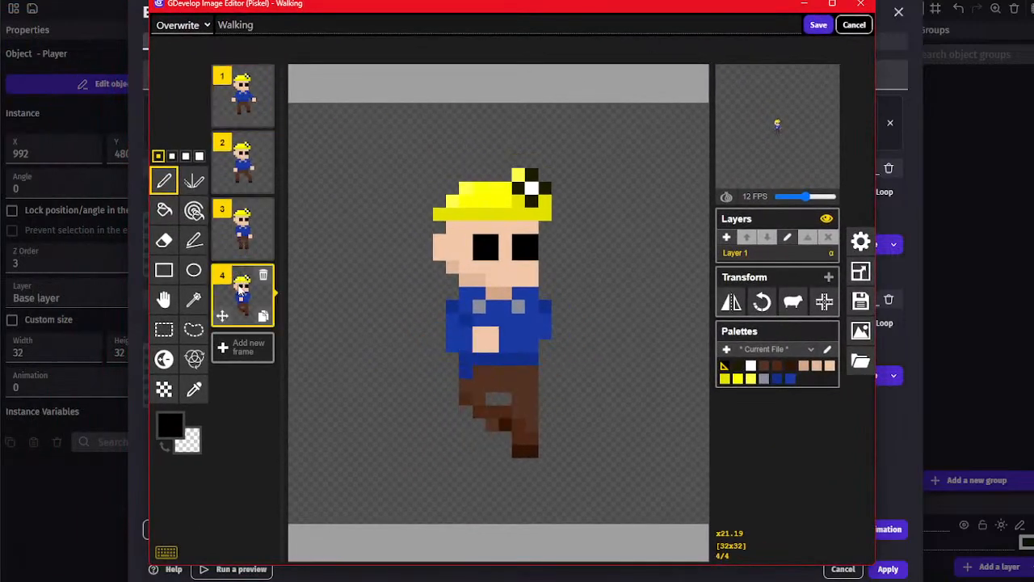
{"action": "left_click", "coordinate": [262, 315]}
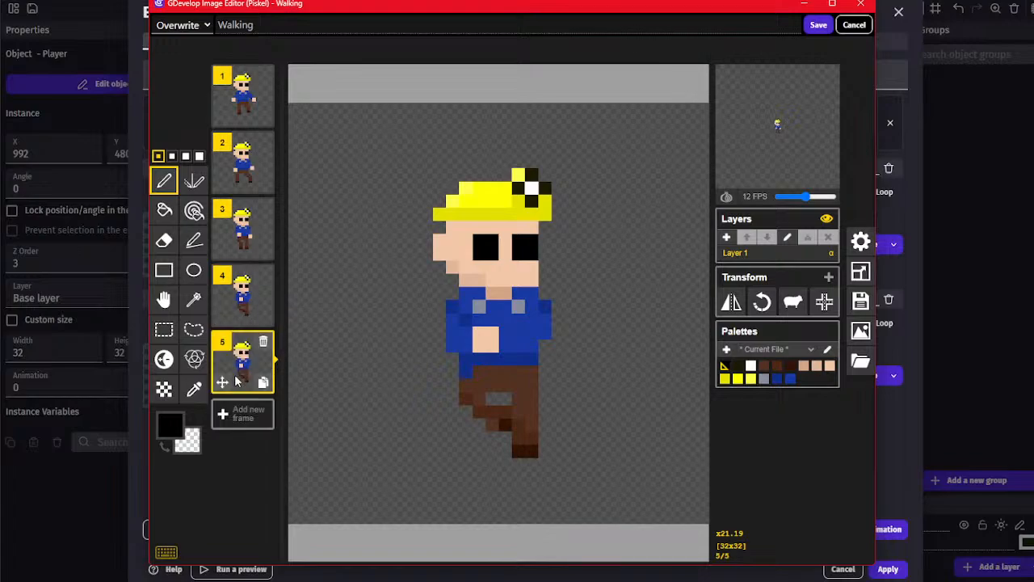
{"action": "left_click", "coordinate": [164, 329]}
{"action": "left_click_drag", "start_coordinate": [425, 161], "coordinate": [657, 423]}
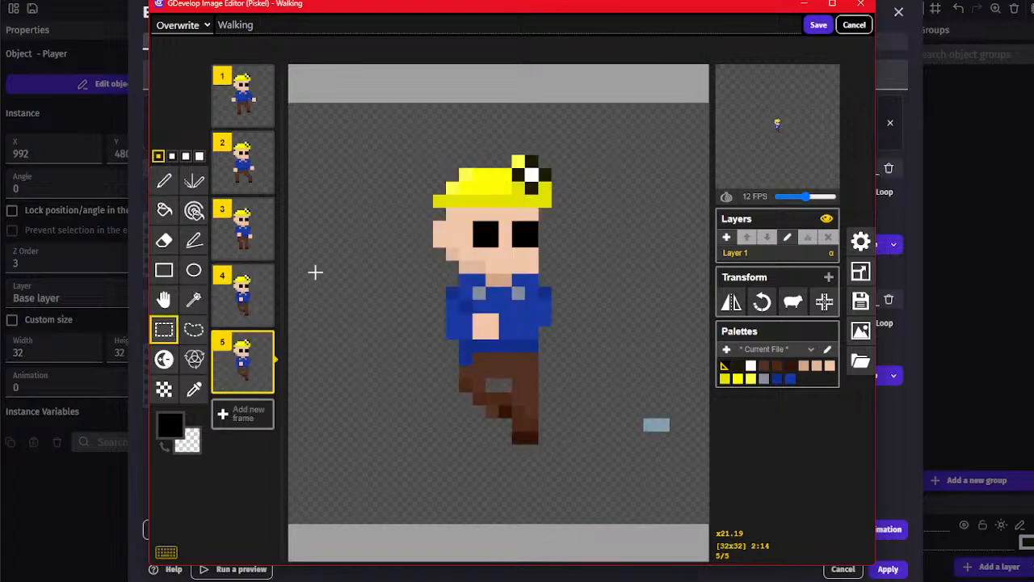
{"action": "left_click", "coordinate": [242, 93]}
{"action": "left_click", "coordinate": [241, 152]}
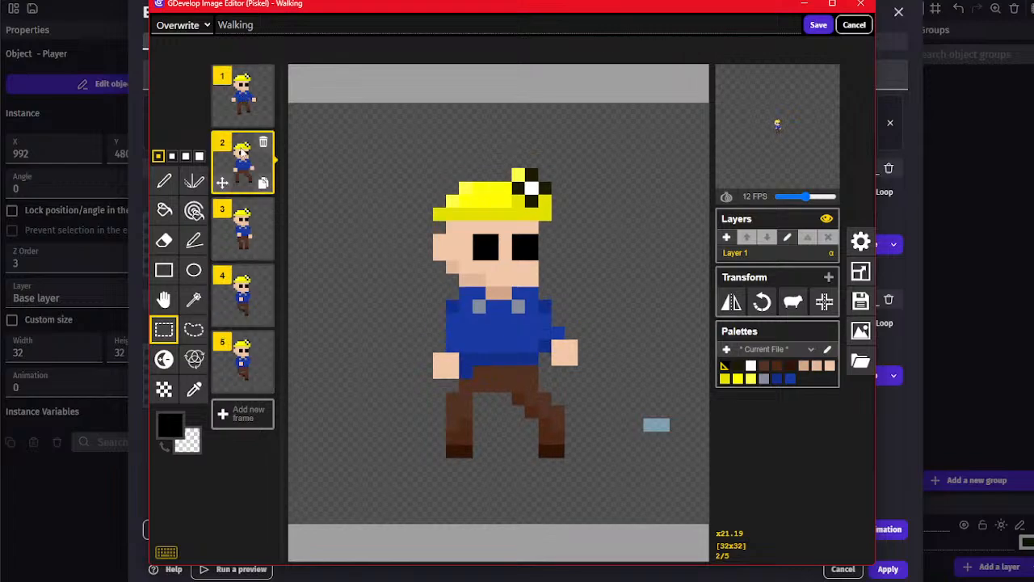
{"action": "left_click", "coordinate": [242, 230]}
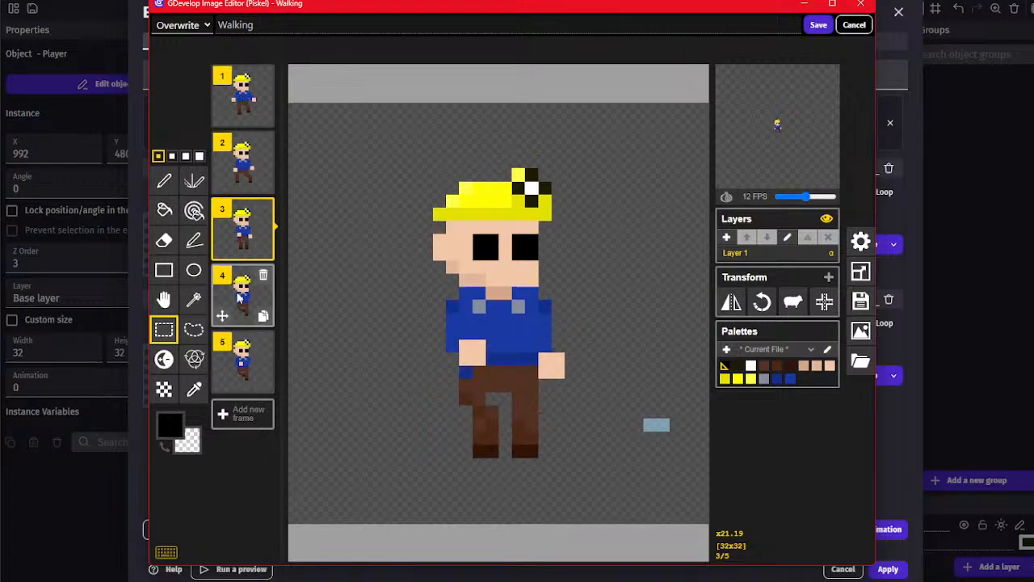
{"action": "left_click", "coordinate": [242, 295]}
{"action": "left_click", "coordinate": [229, 348]}
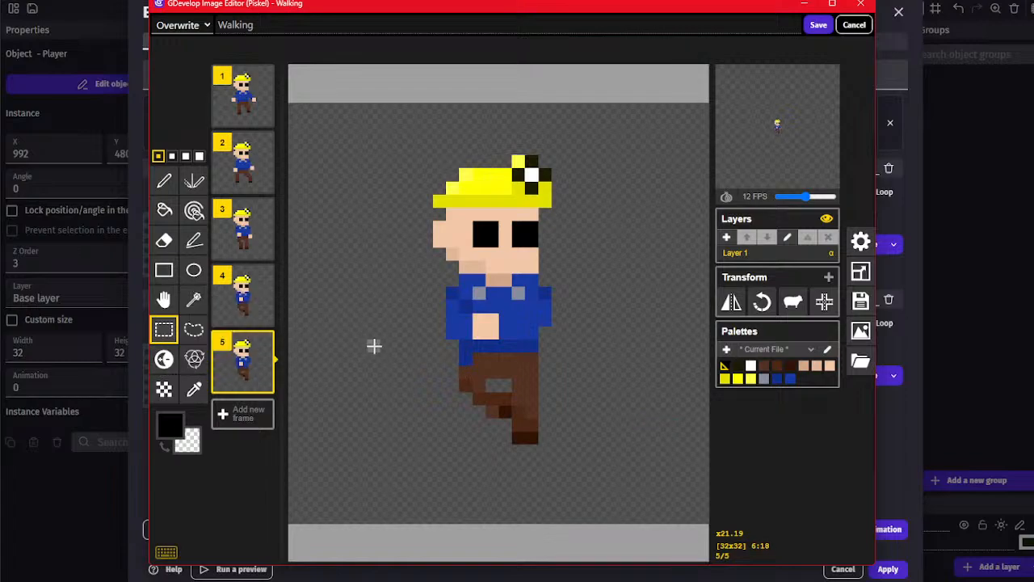
{"action": "left_click", "coordinate": [263, 340]}
Duplicate frame 3 and place the copy after frame 4 as frame 5
{"action": "left_click", "coordinate": [263, 250]}
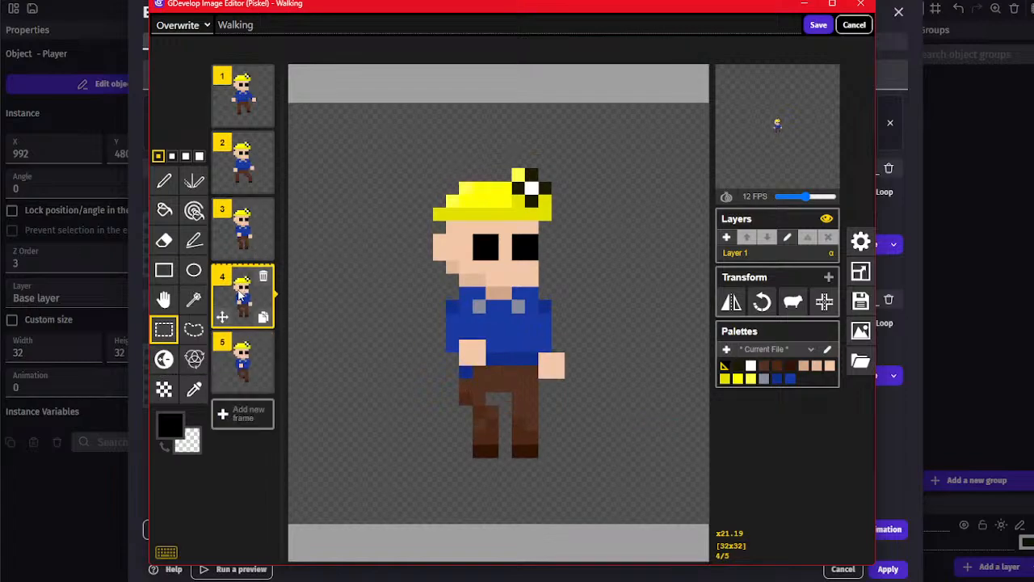
{"action": "left_click_drag", "start_coordinate": [241, 296], "coordinate": [241, 345]}
{"action": "left_click", "coordinate": [242, 299]}
{"action": "left_click", "coordinate": [242, 355]}
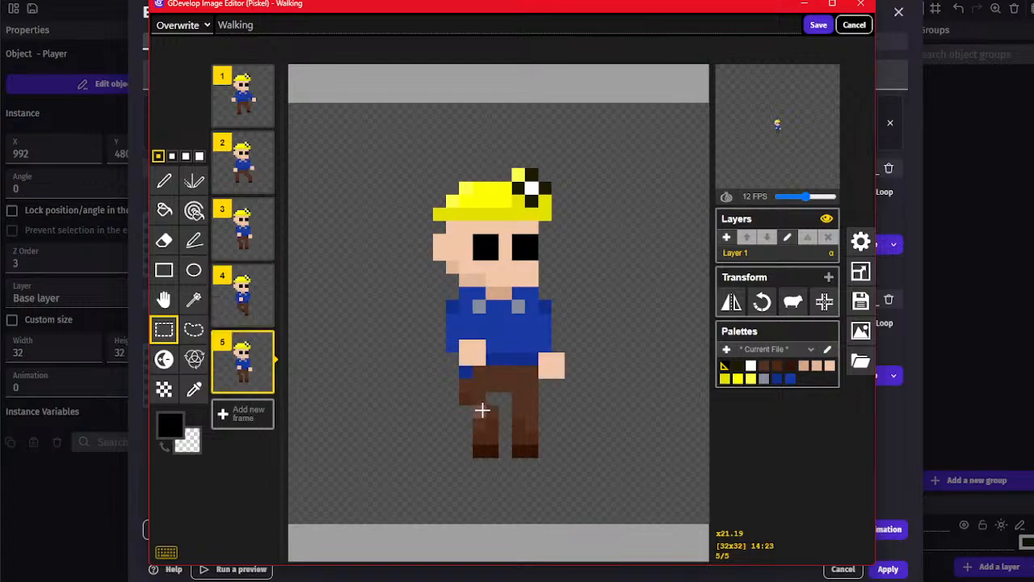
Shift the standing leg's ankle and foot in frame 4 one pixel to the left
{"action": "left_click_drag", "start_coordinate": [479, 409], "coordinate": [495, 462]}
{"action": "left_click", "coordinate": [548, 441]}
{"action": "left_click", "coordinate": [240, 294]}
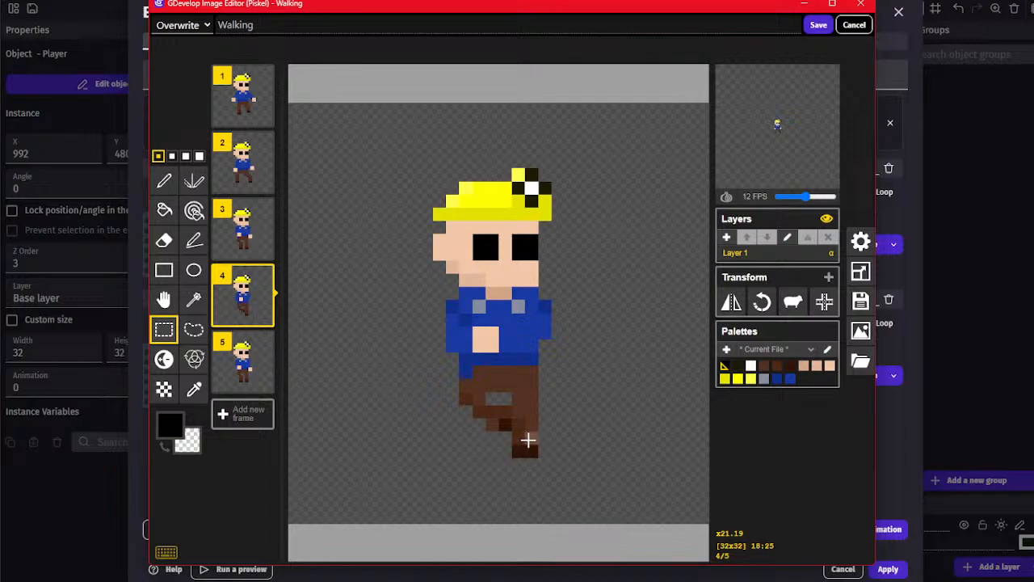
{"action": "left_click_drag", "start_coordinate": [520, 441], "coordinate": [543, 450]}
{"action": "left_click_drag", "start_coordinate": [536, 449], "coordinate": [522, 450], "text": "shift"}
{"action": "left_click", "coordinate": [553, 437]}
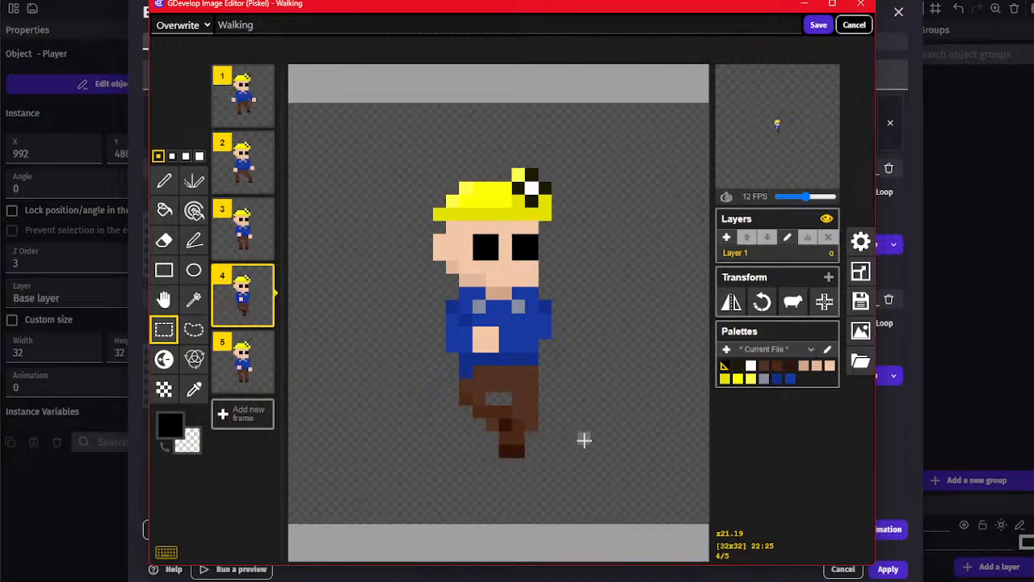
Move frame 5's two lower legs inward so they stand side by side beneath the body
{"action": "left_click", "coordinate": [242, 361]}
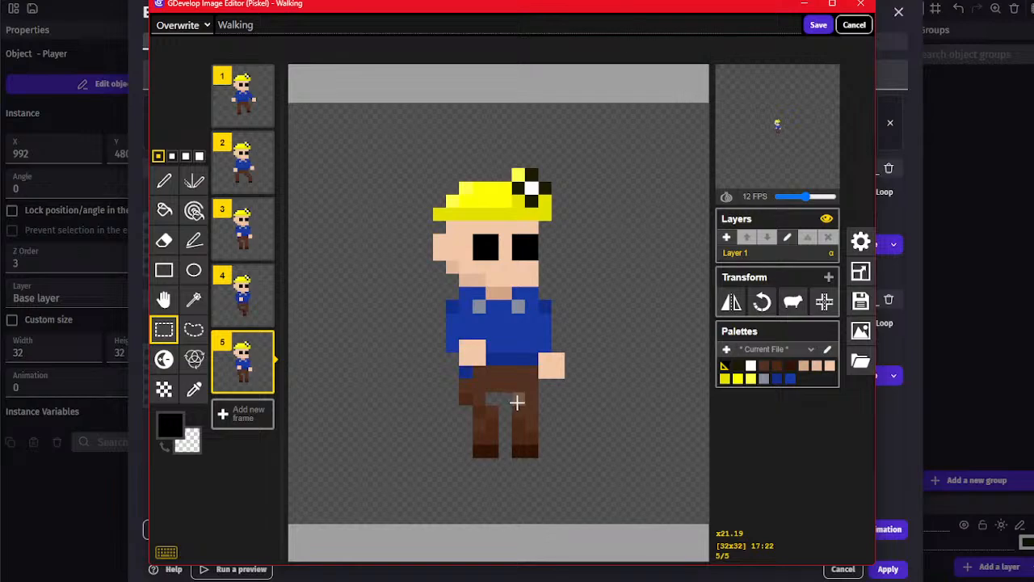
{"action": "left_click_drag", "start_coordinate": [517, 402], "coordinate": [533, 455]}
{"action": "left_click", "coordinate": [473, 439]}
{"action": "left_click_drag", "start_coordinate": [471, 403], "coordinate": [586, 433]}
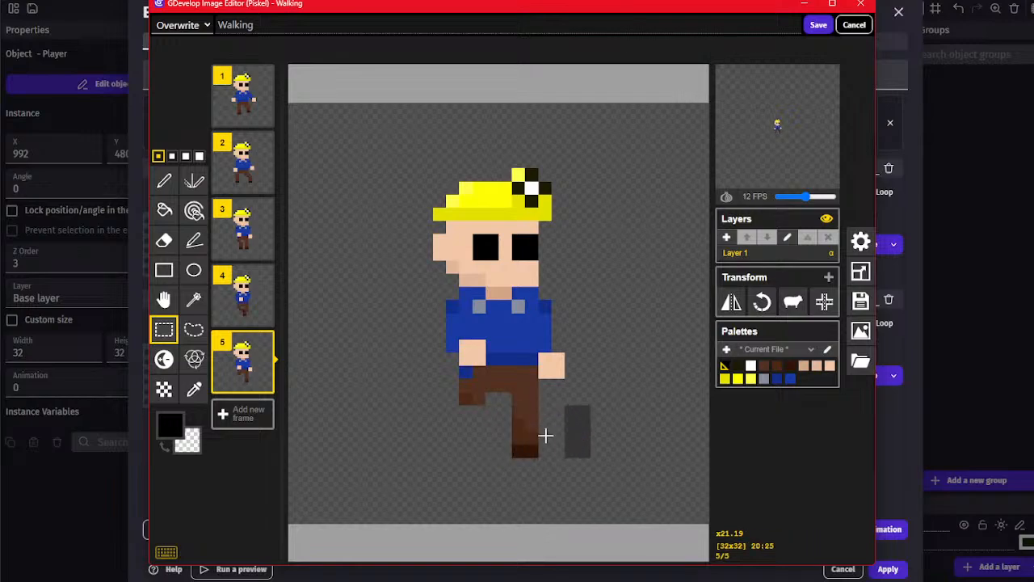
{"action": "left_click_drag", "start_coordinate": [516, 411], "coordinate": [509, 442]}
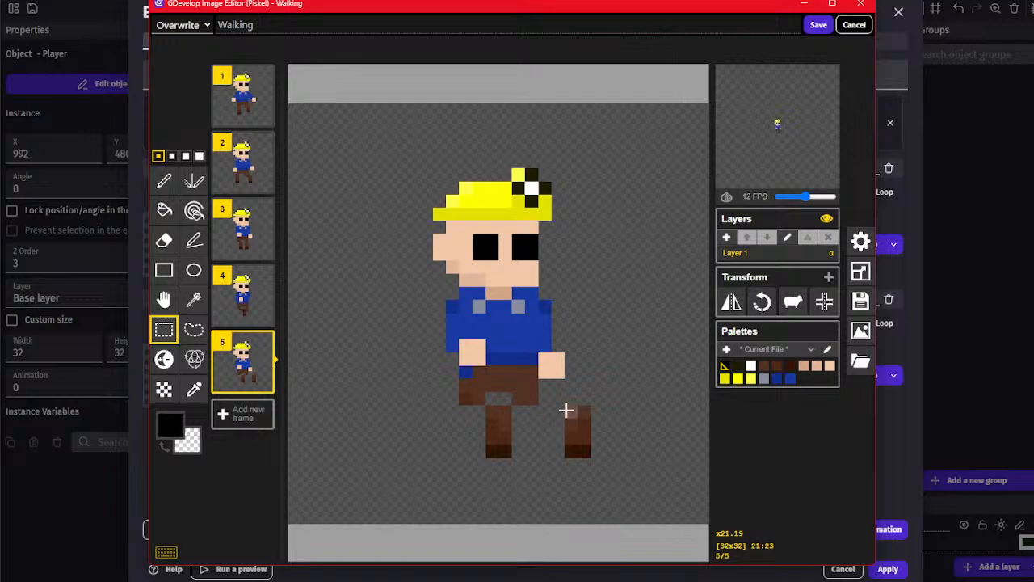
{"action": "left_click_drag", "start_coordinate": [565, 406], "coordinate": [602, 470]}
{"action": "left_click_drag", "start_coordinate": [580, 437], "coordinate": [523, 436]}
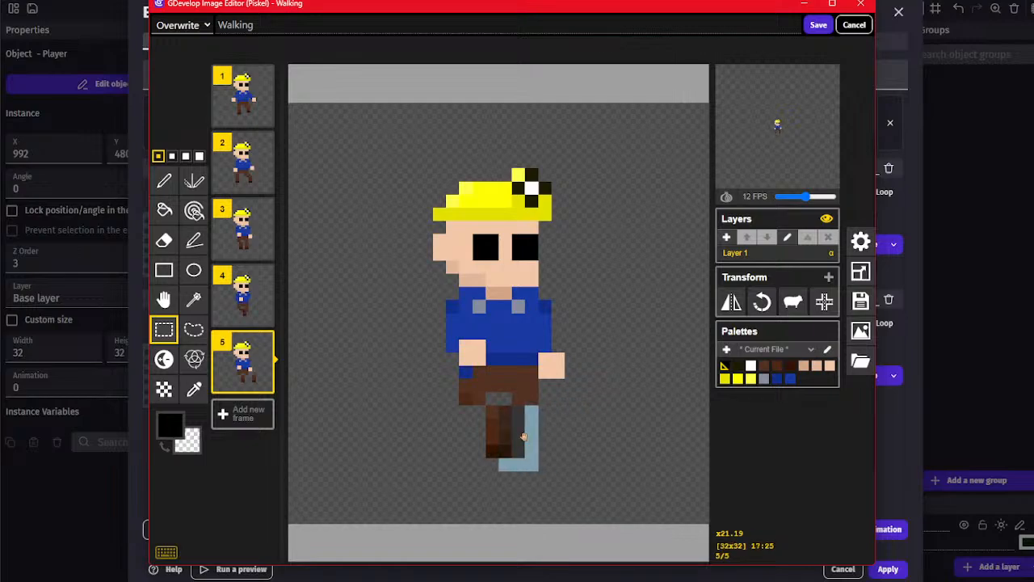
{"action": "left_click", "coordinate": [560, 434]}
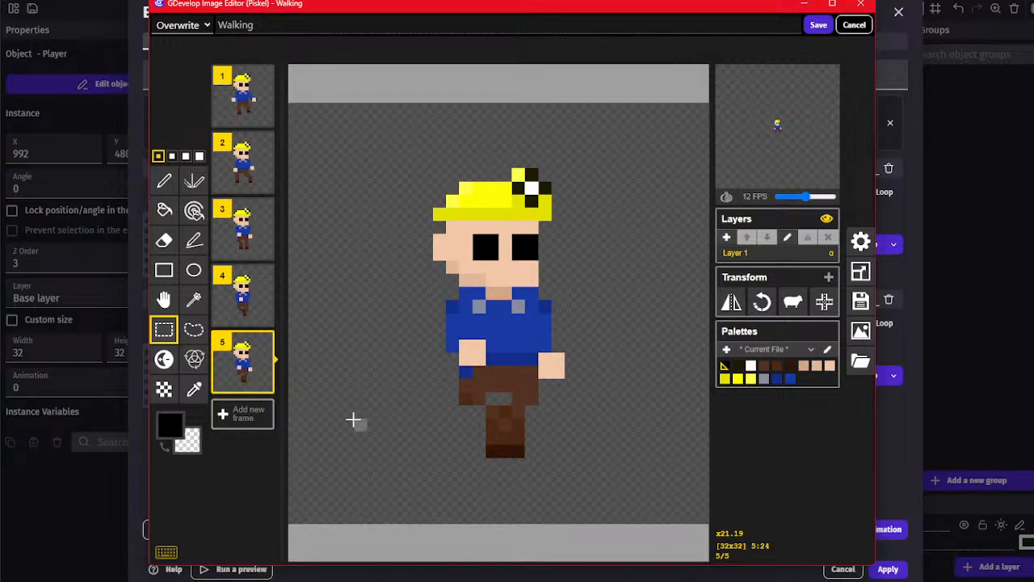
Erase the protruding trouser pixel at the front of the standing leg's shin in frame 4 using the transparent colour
{"action": "left_click", "coordinate": [242, 322]}
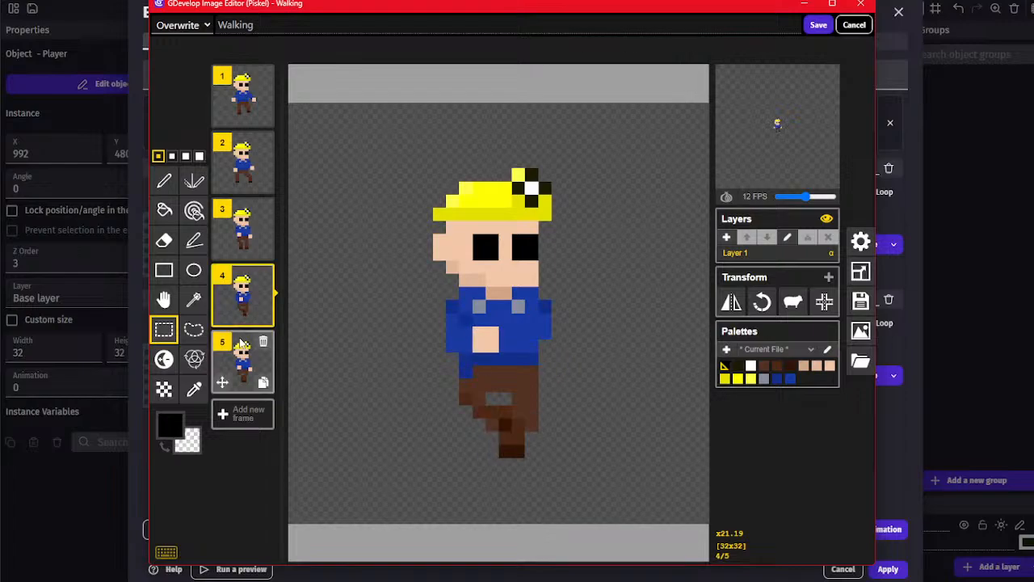
{"action": "left_click", "coordinate": [194, 389]}
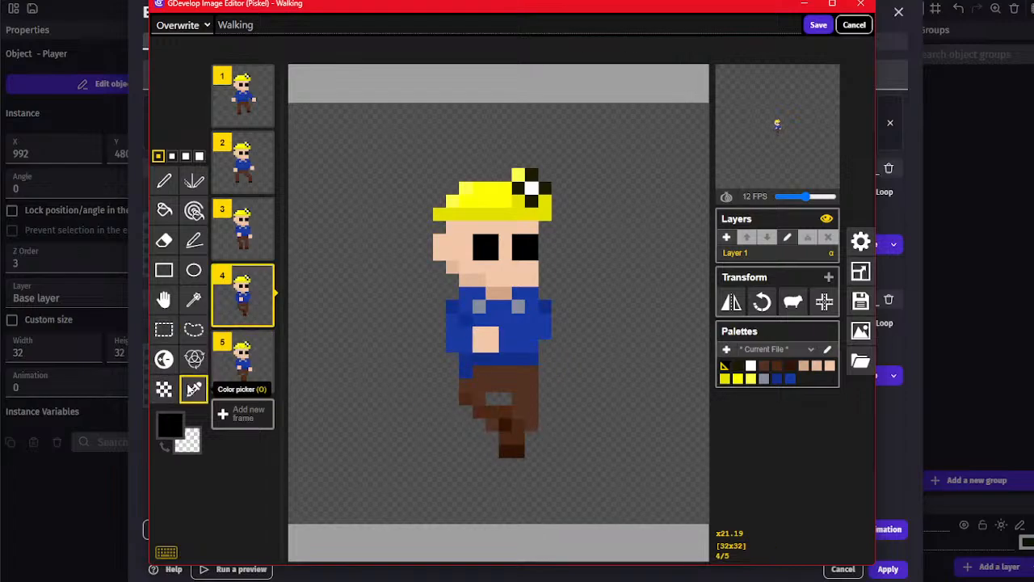
{"action": "left_click", "coordinate": [321, 320]}
{"action": "left_click", "coordinate": [164, 180]}
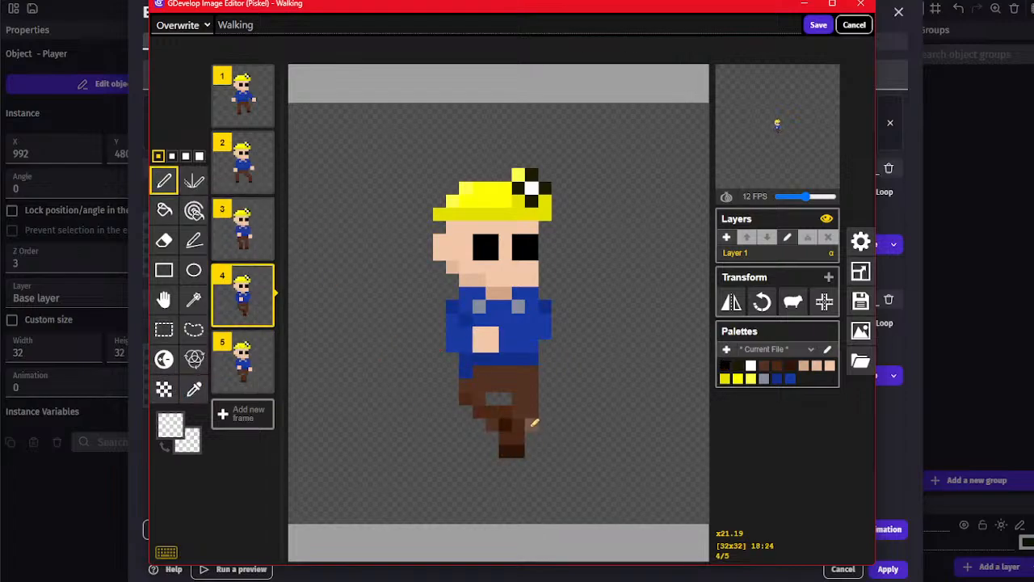
{"action": "key", "text": "s"}
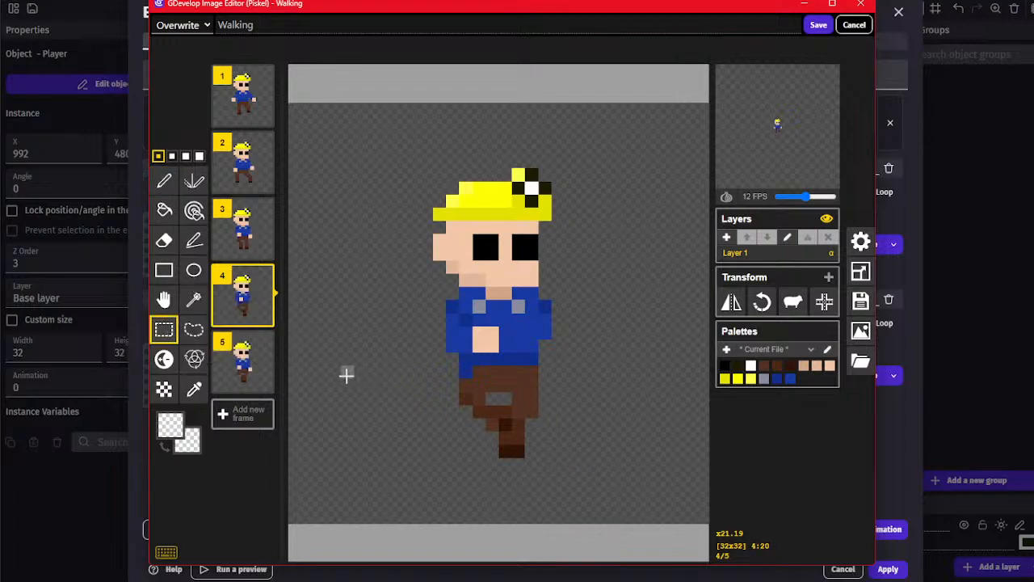
Compare the frames and move frame 4's whole character up one pixel
{"action": "left_click", "coordinate": [247, 355]}
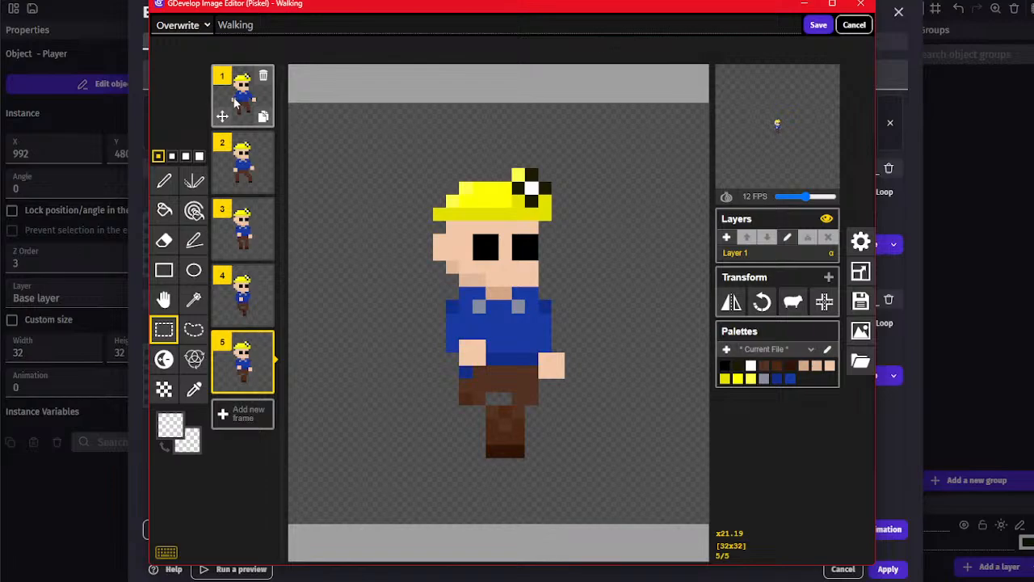
{"action": "left_click", "coordinate": [241, 161]}
{"action": "left_click", "coordinate": [234, 226]}
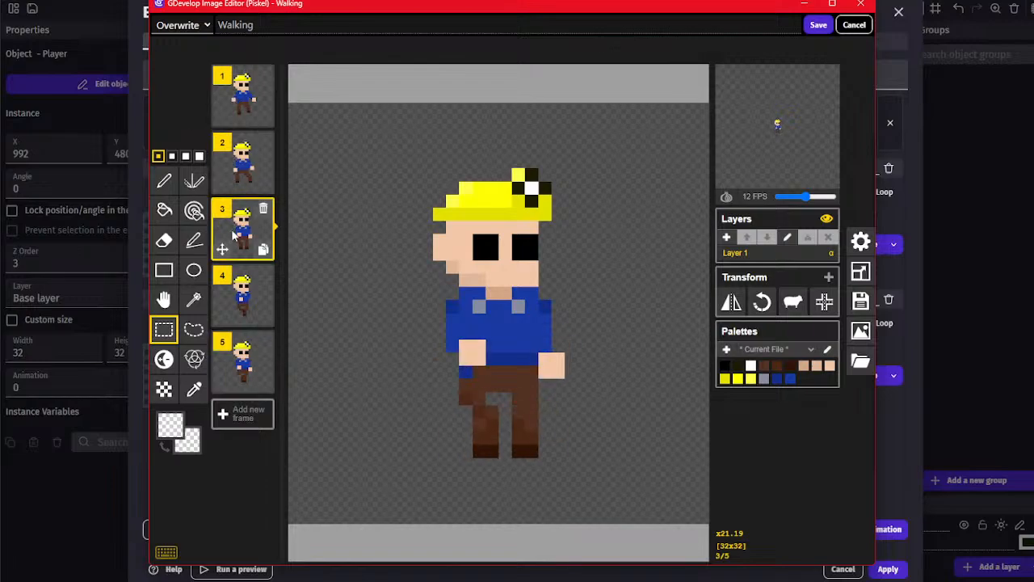
{"action": "left_click", "coordinate": [255, 293]}
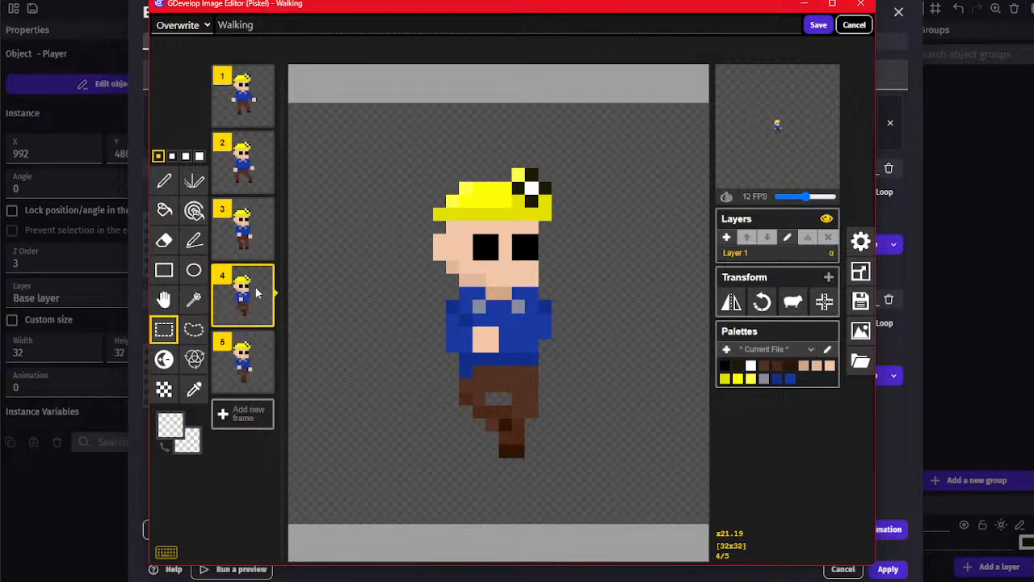
{"action": "left_click_drag", "start_coordinate": [386, 147], "coordinate": [598, 480]}
{"action": "left_click_drag", "start_coordinate": [558, 448], "coordinate": [558, 437], "text": "shift"}
{"action": "left_click", "coordinate": [611, 437]}
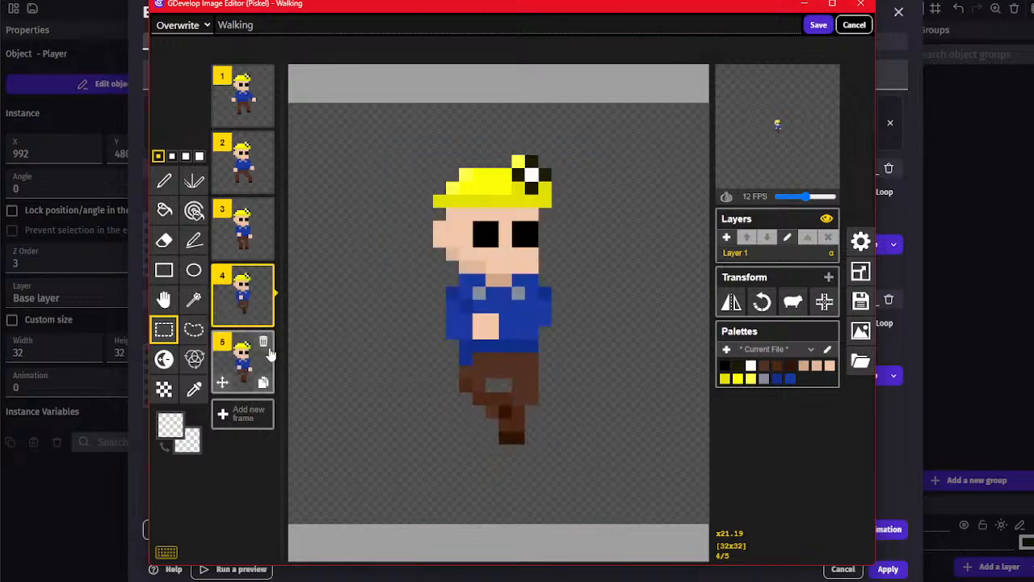
Compare frame 5 with frames 1 and 4, and raise frame 5's front hand one pixel
{"action": "left_click", "coordinate": [251, 368]}
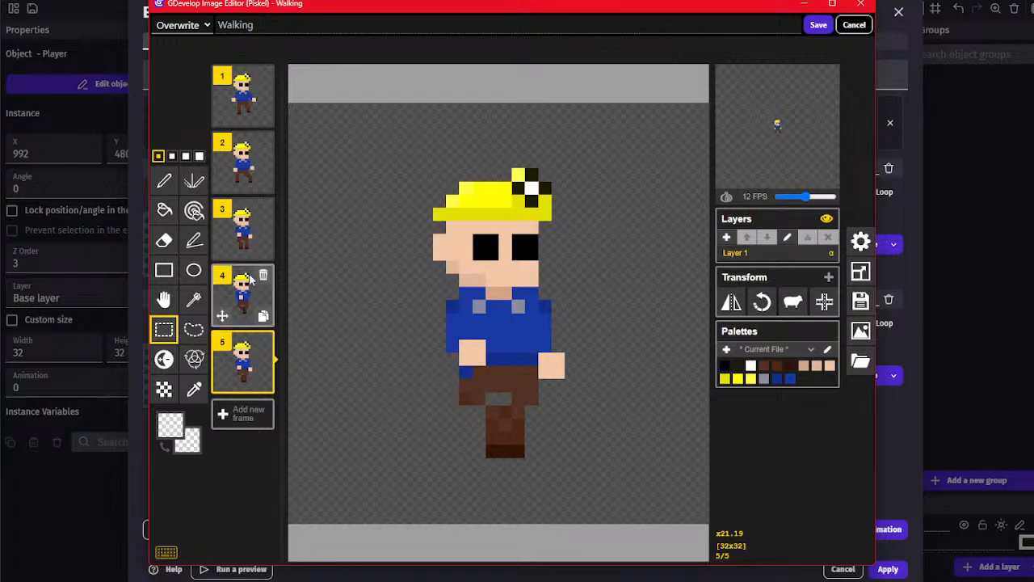
{"action": "left_click", "coordinate": [235, 88]}
{"action": "left_click", "coordinate": [242, 369]}
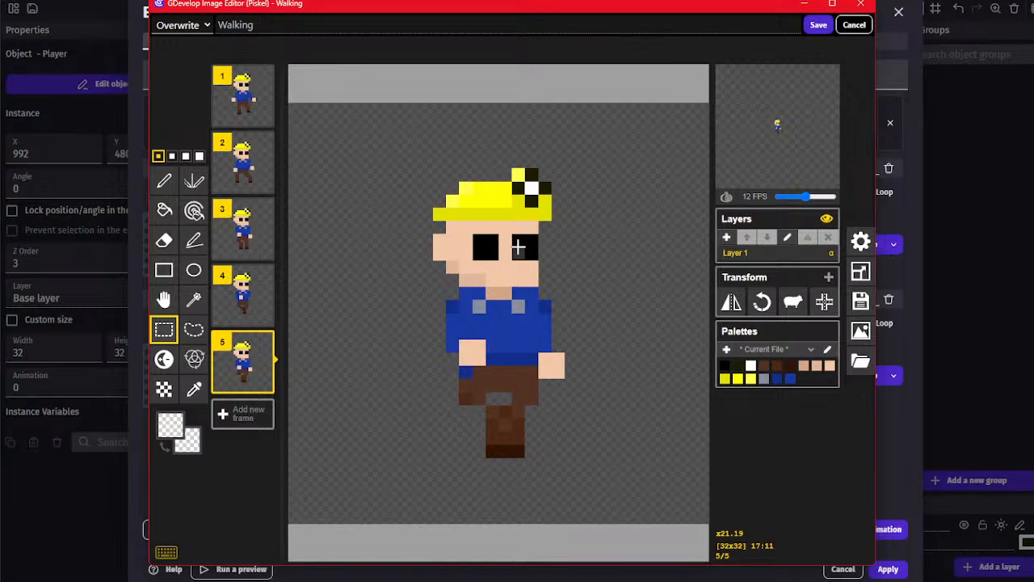
{"action": "left_click", "coordinate": [200, 389]}
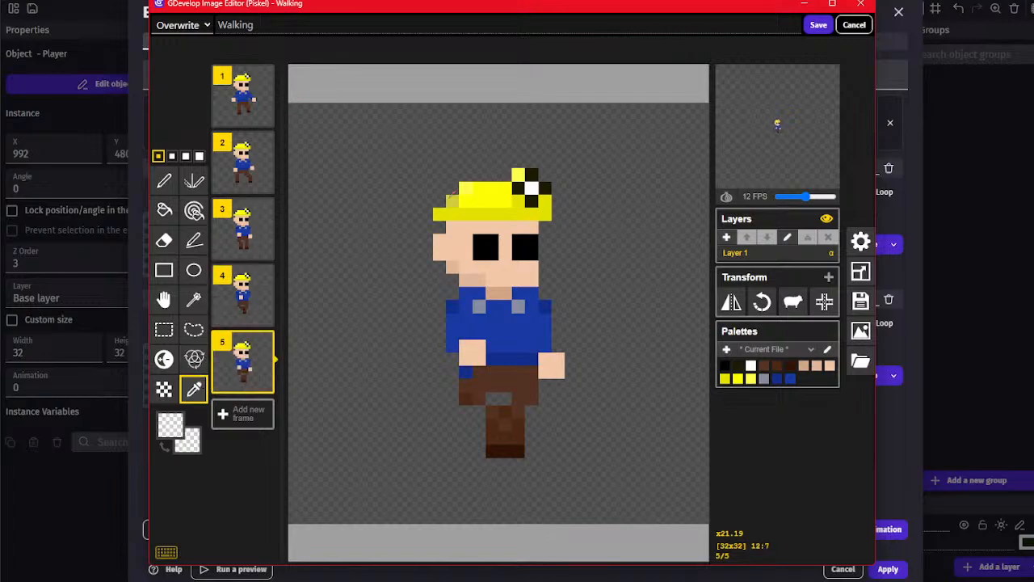
{"action": "left_click", "coordinate": [243, 295]}
{"action": "left_click", "coordinate": [243, 362]}
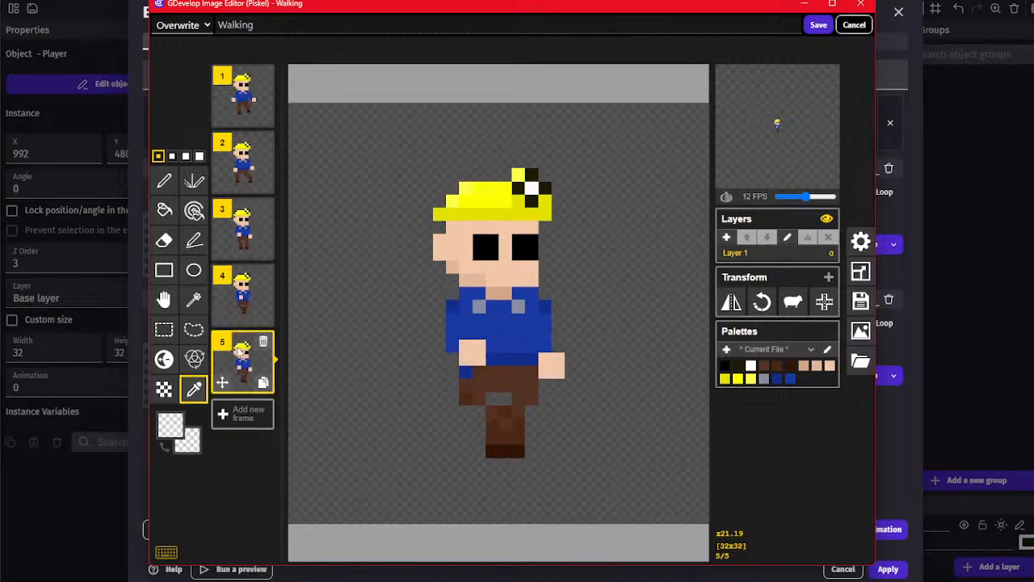
{"action": "left_click", "coordinate": [164, 329]}
{"action": "mouse_move", "coordinate": [544, 358]}
{"action": "left_mouse_down"}
{"action": "mouse_move", "coordinate": [557, 370]}
{"action": "mouse_move", "coordinate": [556, 357]}
{"action": "left_mouse_up"}
{"action": "left_click", "coordinate": [589, 360]}
Select frame 5's rear hand and compare its position with frames 3 and 4
{"action": "left_click_drag", "start_coordinate": [469, 345], "coordinate": [479, 353]}
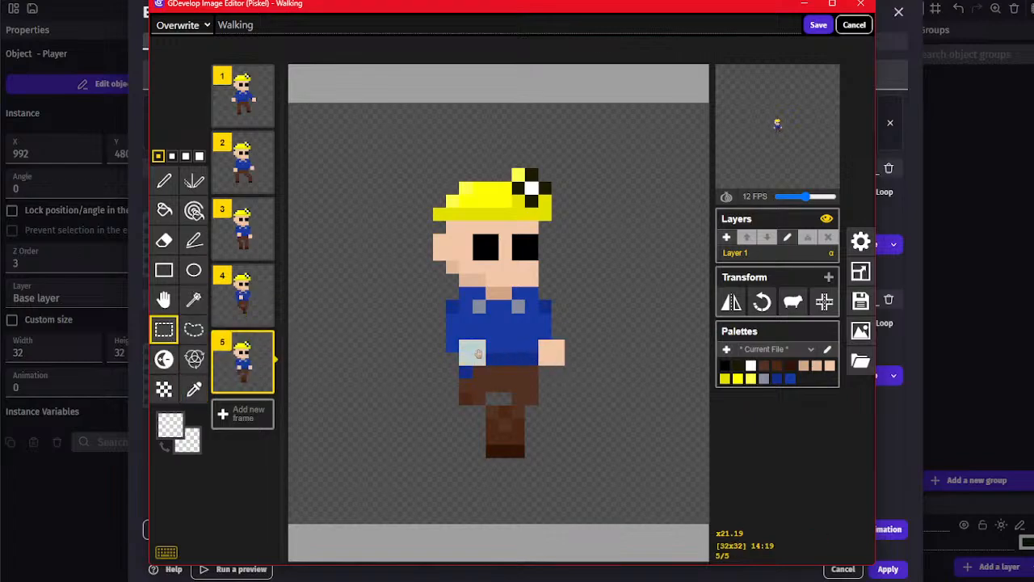
{"action": "left_click", "coordinate": [244, 228]}
{"action": "left_click", "coordinate": [244, 347]}
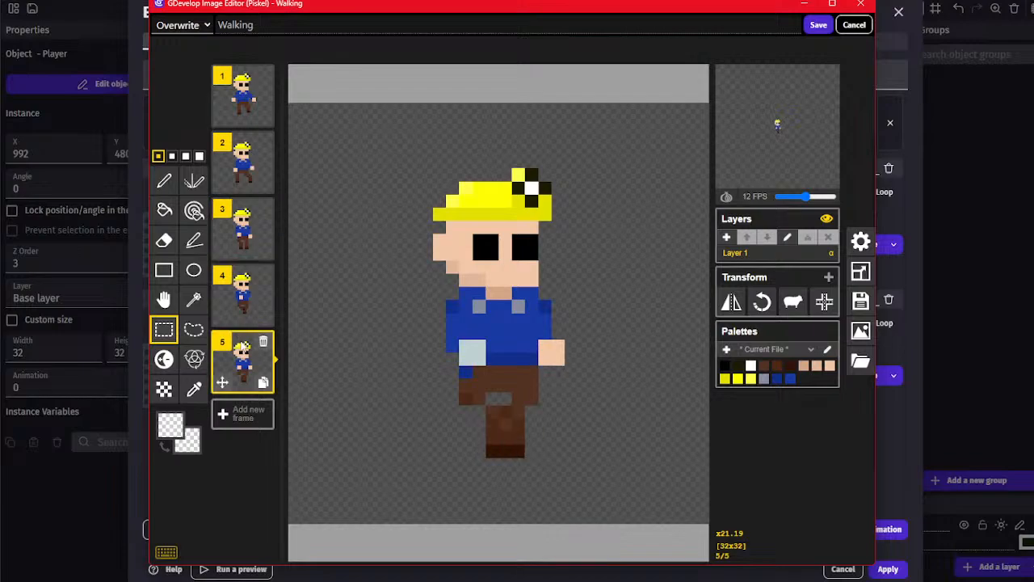
{"action": "left_click", "coordinate": [240, 296]}
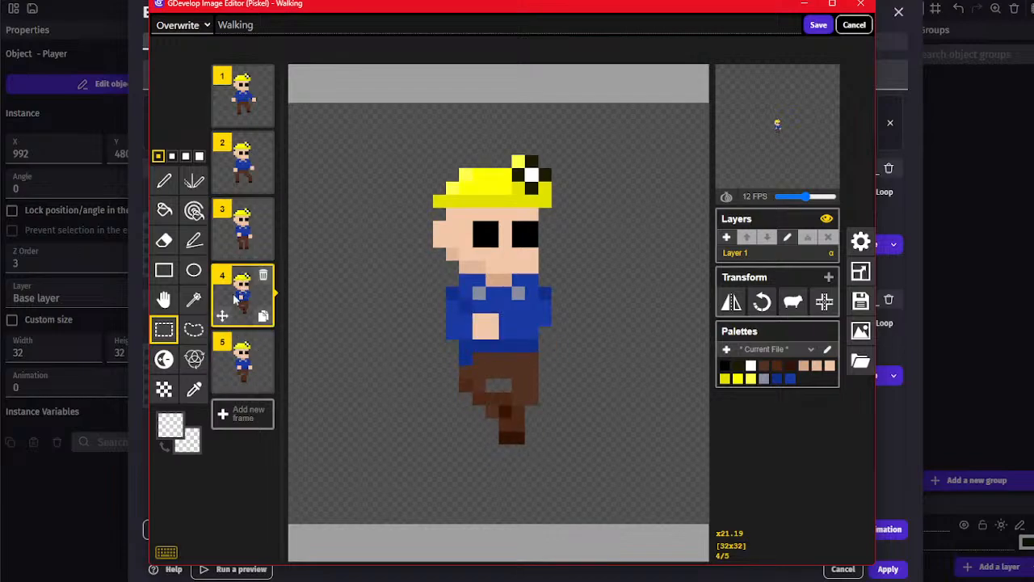
{"action": "left_click", "coordinate": [242, 360]}
{"action": "left_click", "coordinate": [460, 348]}
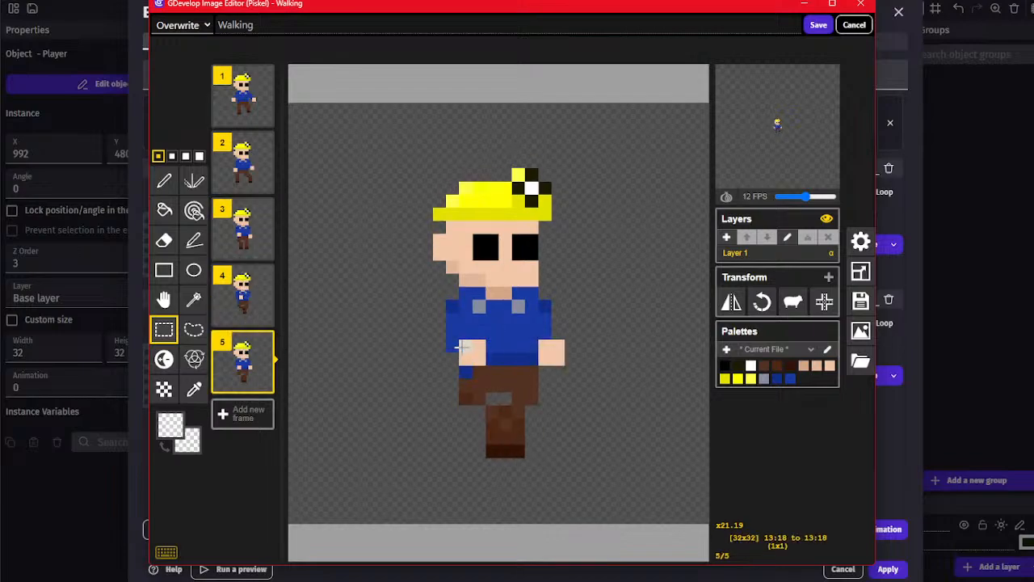
{"action": "left_click_drag", "start_coordinate": [470, 352], "coordinate": [474, 353]}
{"action": "left_click", "coordinate": [395, 352]}
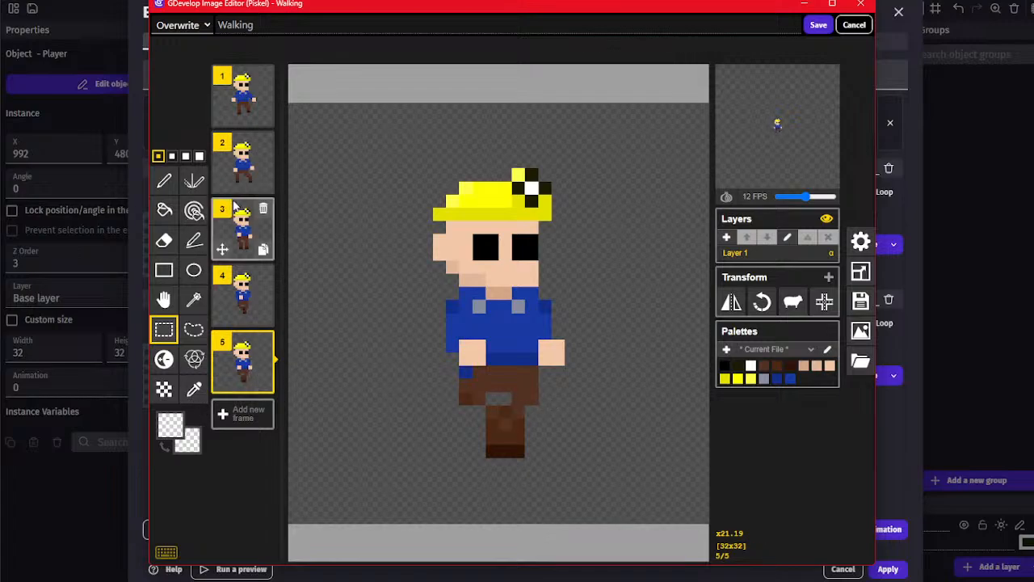
Replace frame 5's legs with a copy of frame 1's legs, placed one pixel lower
{"action": "left_click_drag", "start_coordinate": [445, 392], "coordinate": [573, 497]}
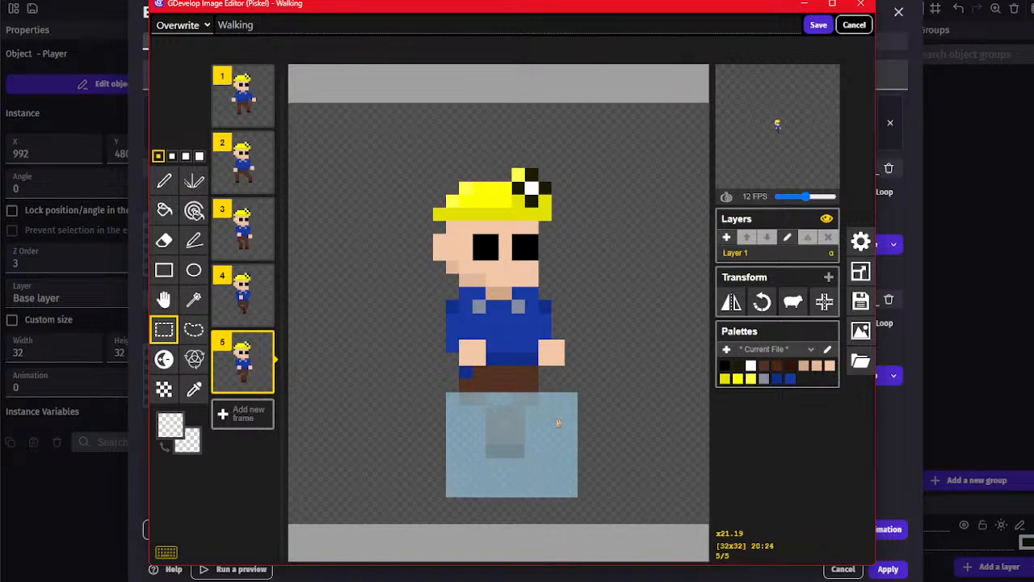
{"action": "key", "text": "Delete"}
{"action": "left_click", "coordinate": [242, 95]}
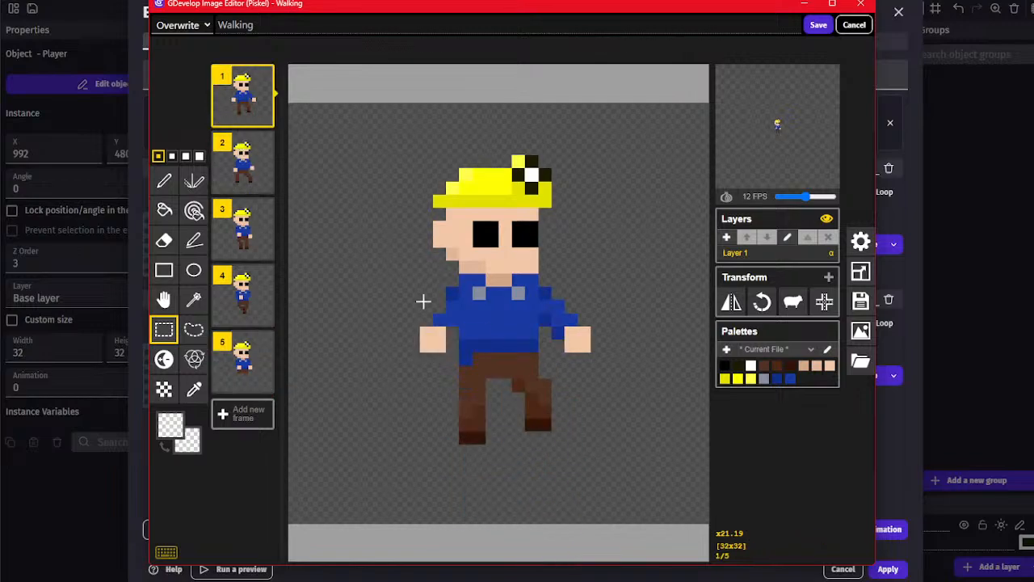
{"action": "left_click_drag", "start_coordinate": [447, 373], "coordinate": [615, 481]}
{"action": "key", "text": "ctrl+c"}
{"action": "left_click", "coordinate": [243, 361]}
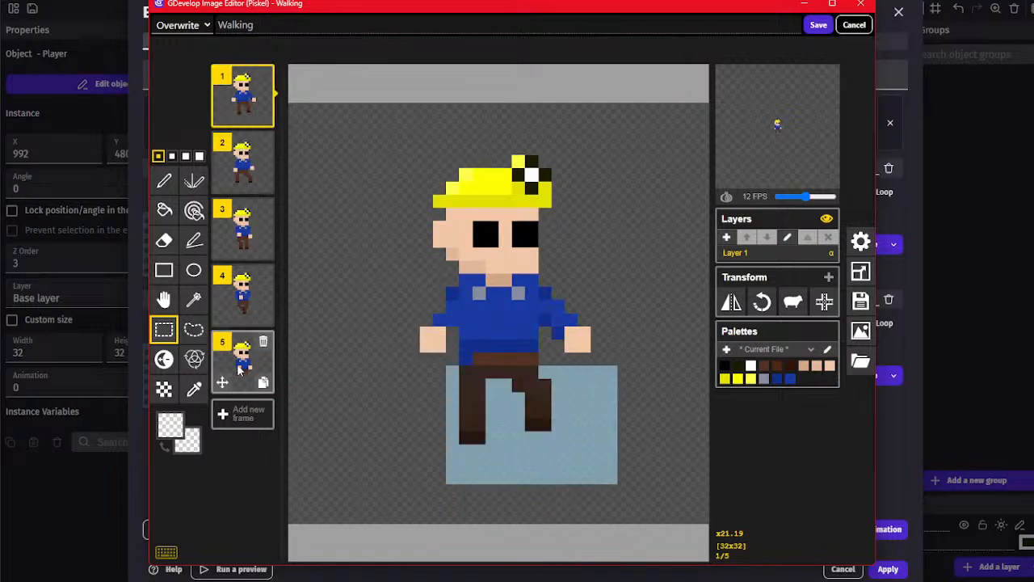
{"action": "key", "text": "ctrl+v"}
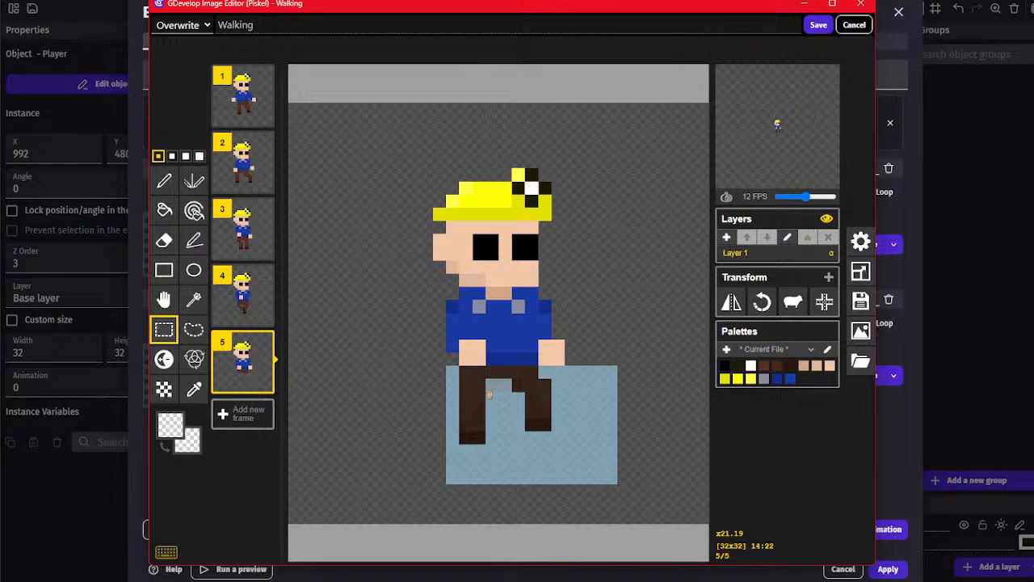
{"action": "left_click_drag", "start_coordinate": [491, 399], "coordinate": [492, 406]}
{"action": "left_click", "coordinate": [413, 397]}
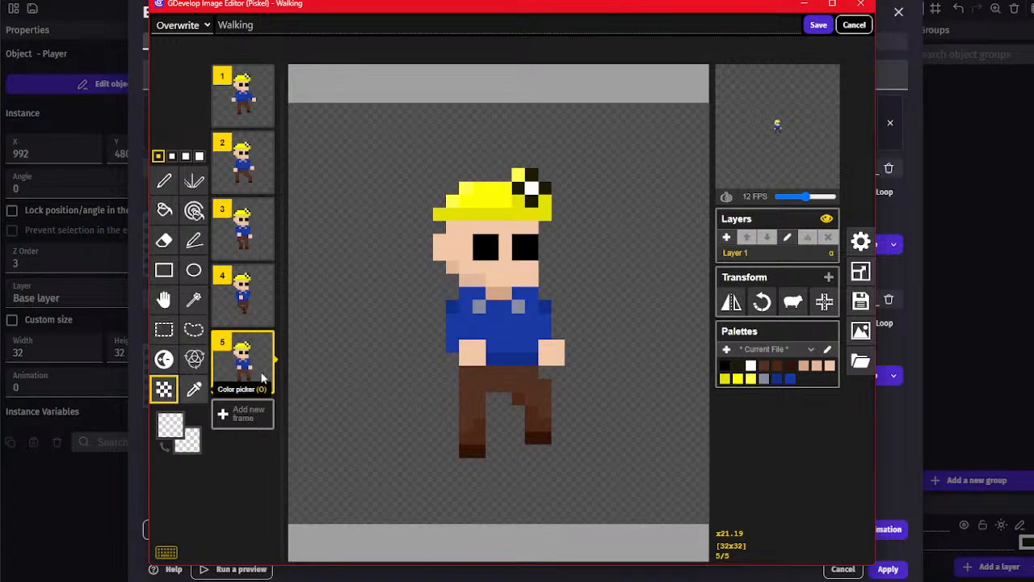
Paint a shirt-blue pixel at the waist just below the rear hand in frame 5
{"action": "left_click", "coordinate": [194, 389]}
{"action": "left_click", "coordinate": [519, 347]}
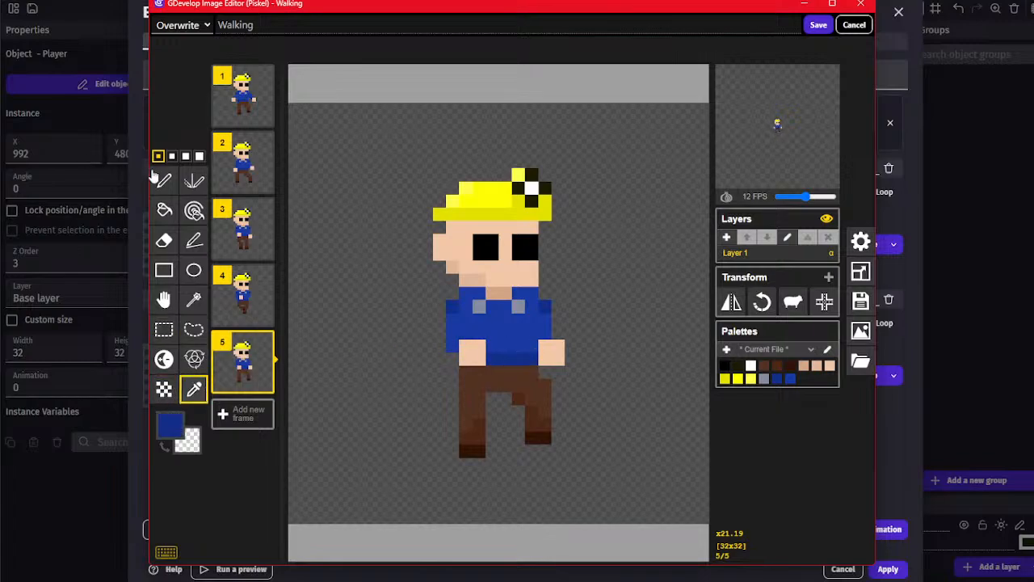
{"action": "left_click", "coordinate": [164, 180]}
{"action": "left_click", "coordinate": [465, 372]}
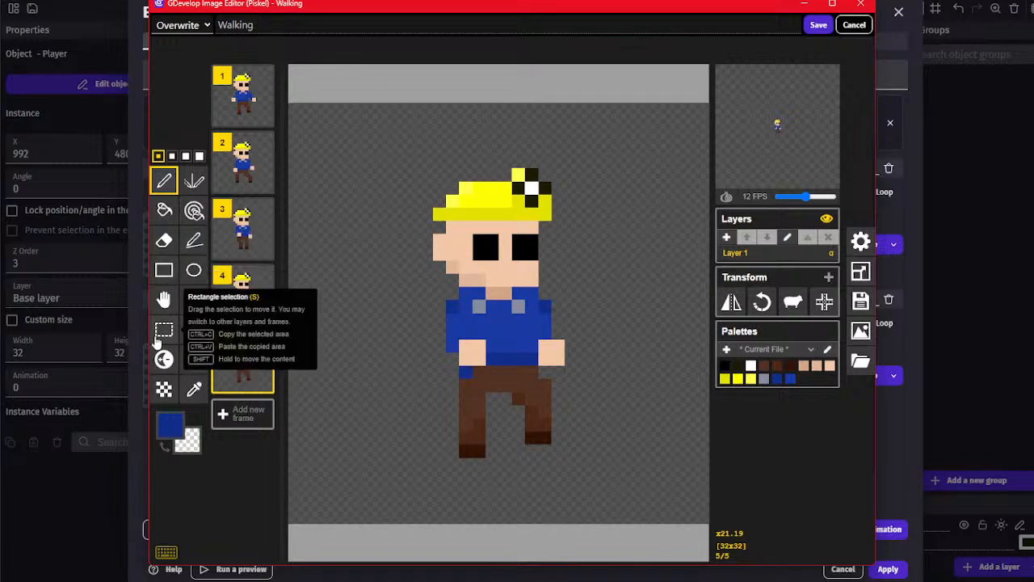
Step through all five frames and compare frame 5's pose with frames 1 and 4
{"action": "left_click", "coordinate": [164, 328]}
{"action": "left_click", "coordinate": [251, 112]}
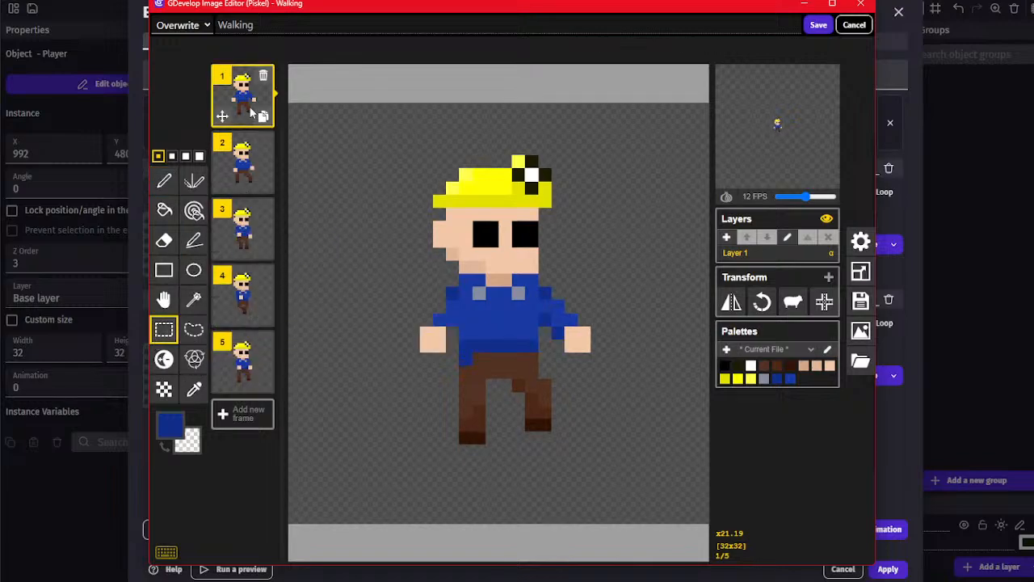
{"action": "key", "text": "Down"}
{"action": "key", "text": "Down"}
{"action": "key", "text": "Down"}
{"action": "key", "text": "Down"}
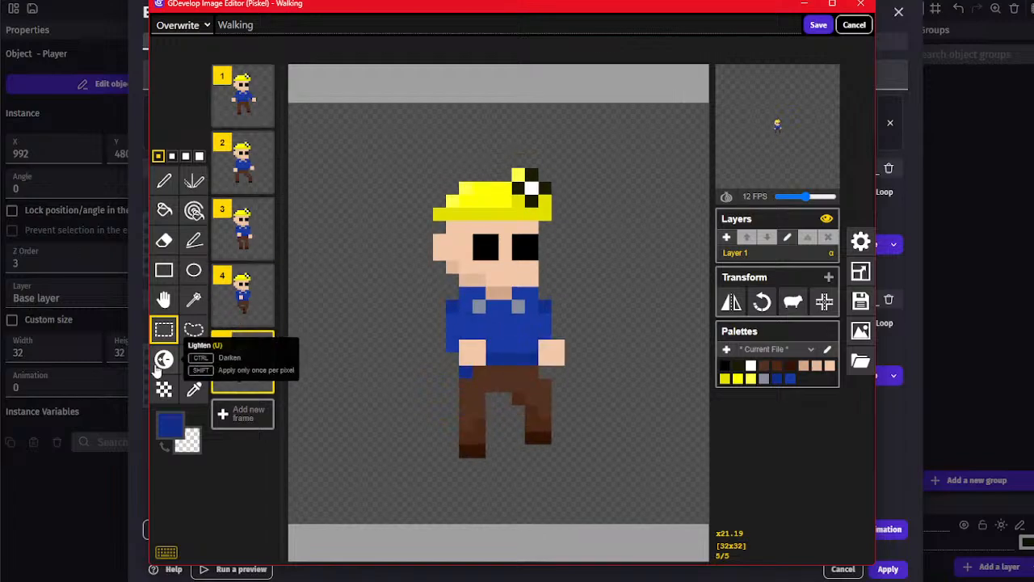
{"action": "left_click", "coordinate": [251, 119]}
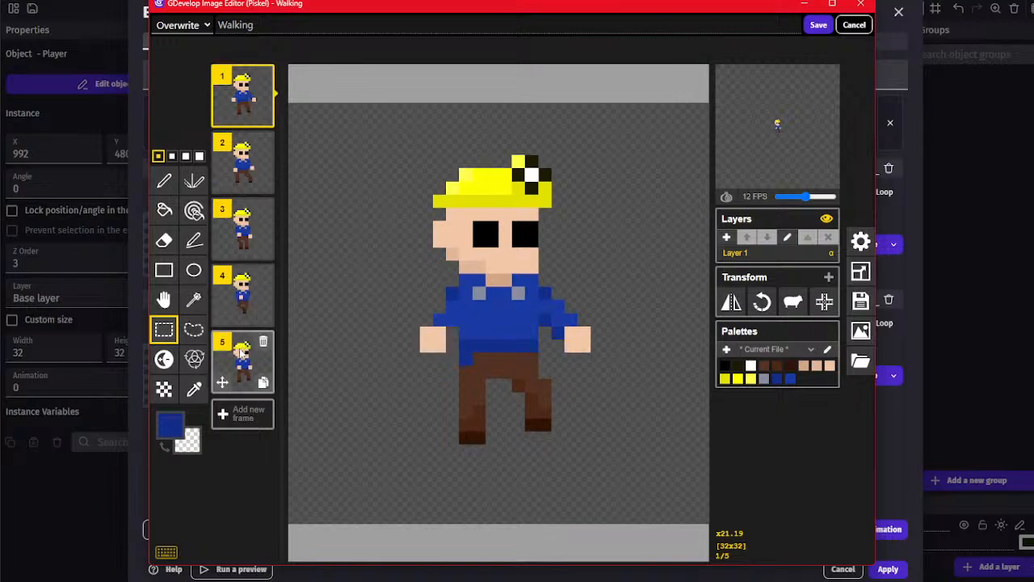
{"action": "left_click", "coordinate": [242, 358]}
{"action": "left_click", "coordinate": [242, 303]}
{"action": "left_click", "coordinate": [241, 355]}
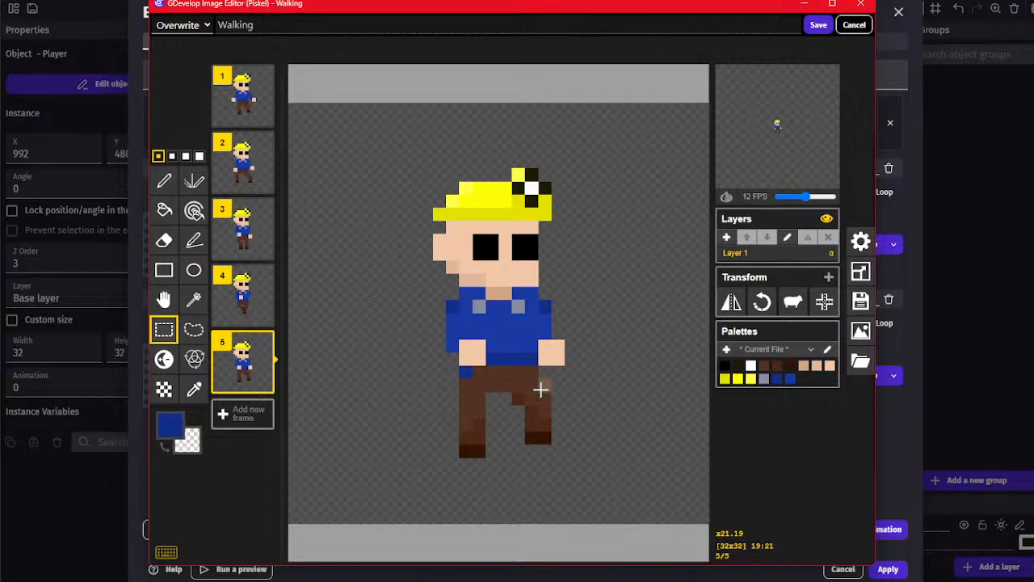
In frame 5, move the lower front leg one pixel backward and the lower rear leg one pixel forward
{"action": "left_click_drag", "start_coordinate": [540, 390], "coordinate": [512, 429]}
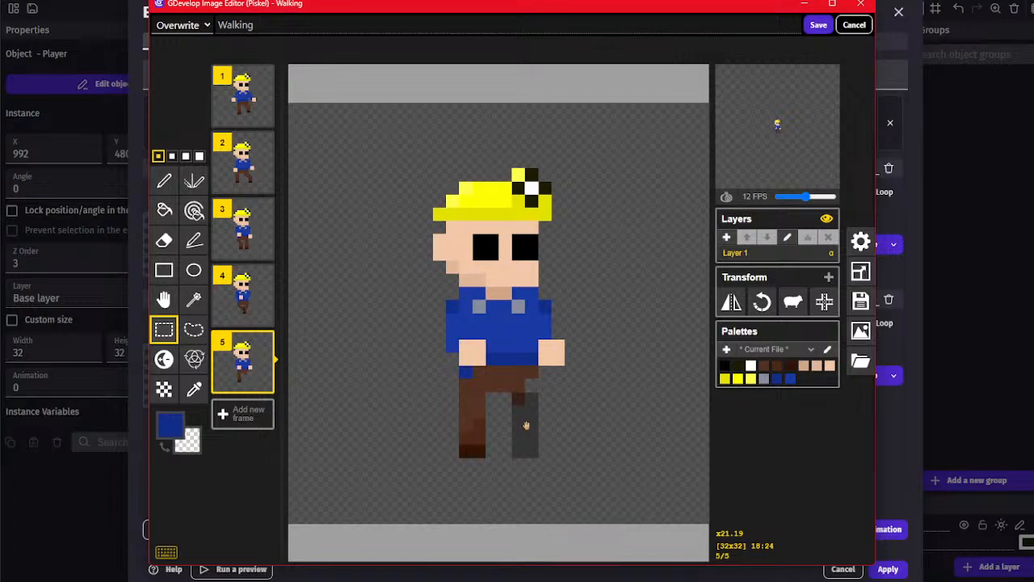
{"action": "left_click_drag", "start_coordinate": [526, 426], "coordinate": [529, 424]}
{"action": "left_click", "coordinate": [549, 412]}
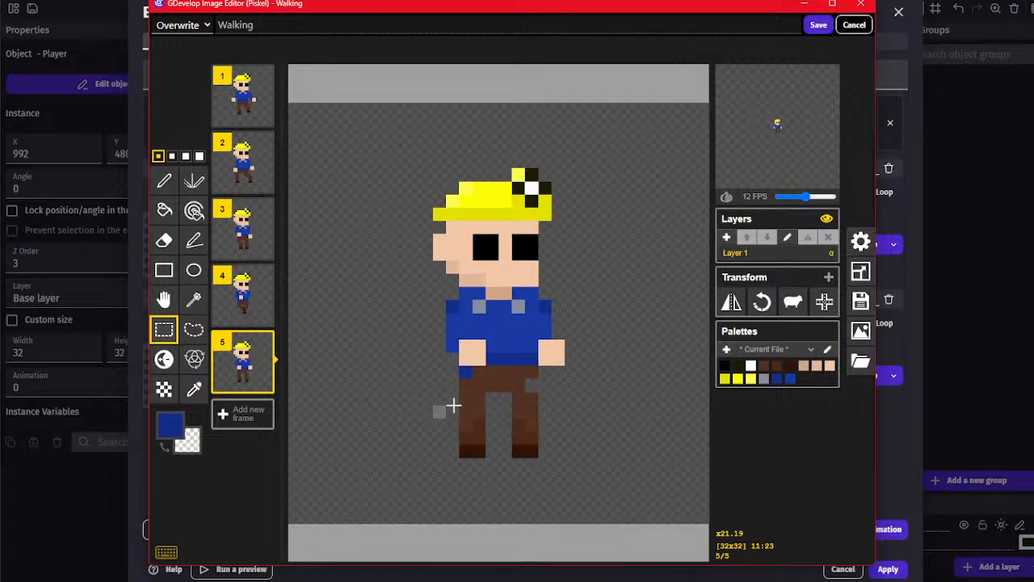
{"action": "left_click_drag", "start_coordinate": [452, 398], "coordinate": [506, 448]}
{"action": "left_click_drag", "start_coordinate": [557, 424], "coordinate": [570, 424]}
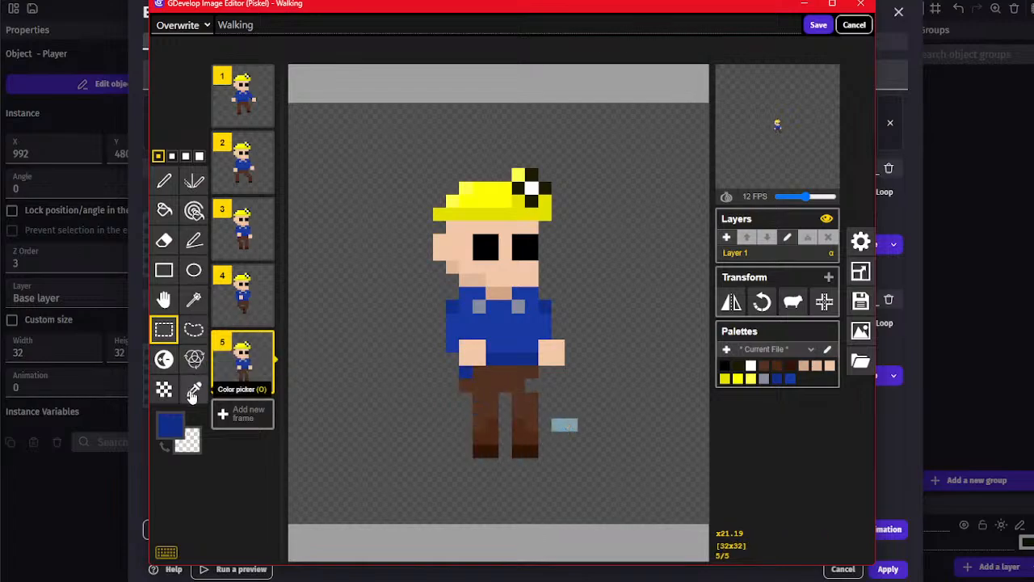
Fill the gap at frame 5's front hip with trouser brown and shift the lower rear leg another pixel forward
{"action": "left_click", "coordinate": [194, 388]}
{"action": "left_click", "coordinate": [479, 373]}
{"action": "left_click", "coordinate": [164, 181]}
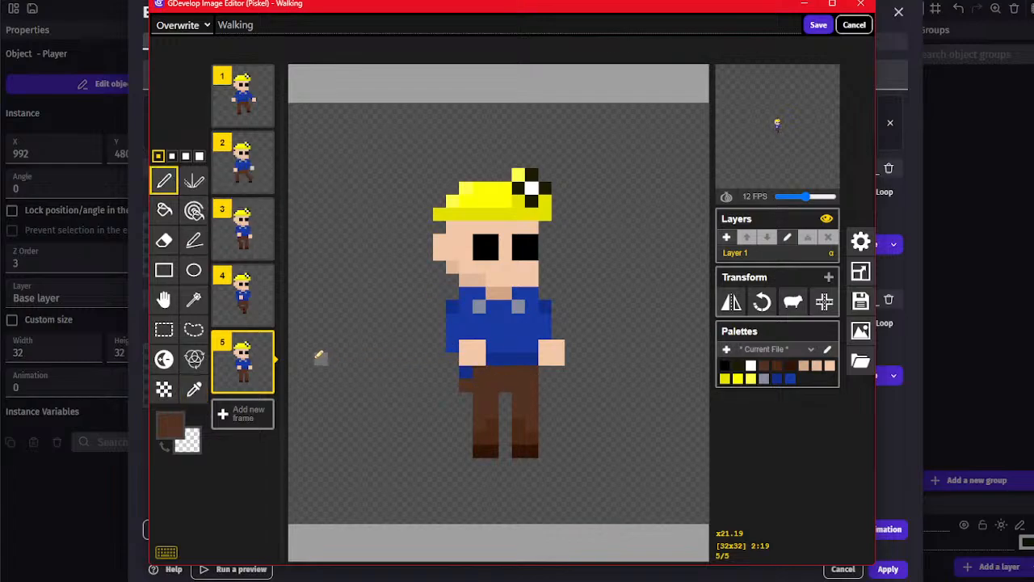
{"action": "left_click", "coordinate": [164, 329]}
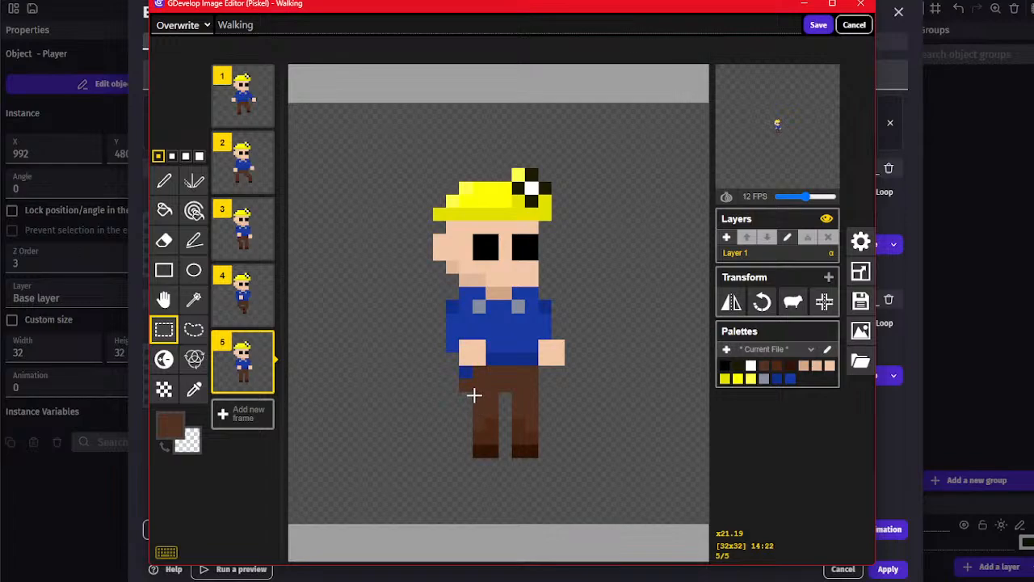
{"action": "left_click_drag", "start_coordinate": [467, 396], "coordinate": [512, 448]}
{"action": "left_click", "coordinate": [572, 447]}
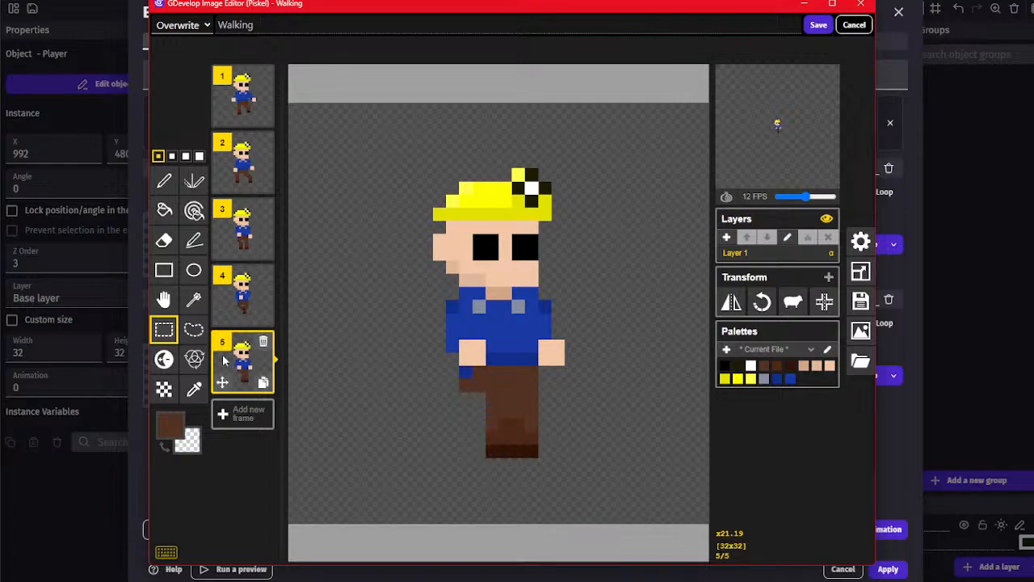
Paint a shirt-blue pixel beside frame 5's rear hand and a darker-blue shading pixel above it, comparing with frames 2 to 4
{"action": "left_click", "coordinate": [194, 388]}
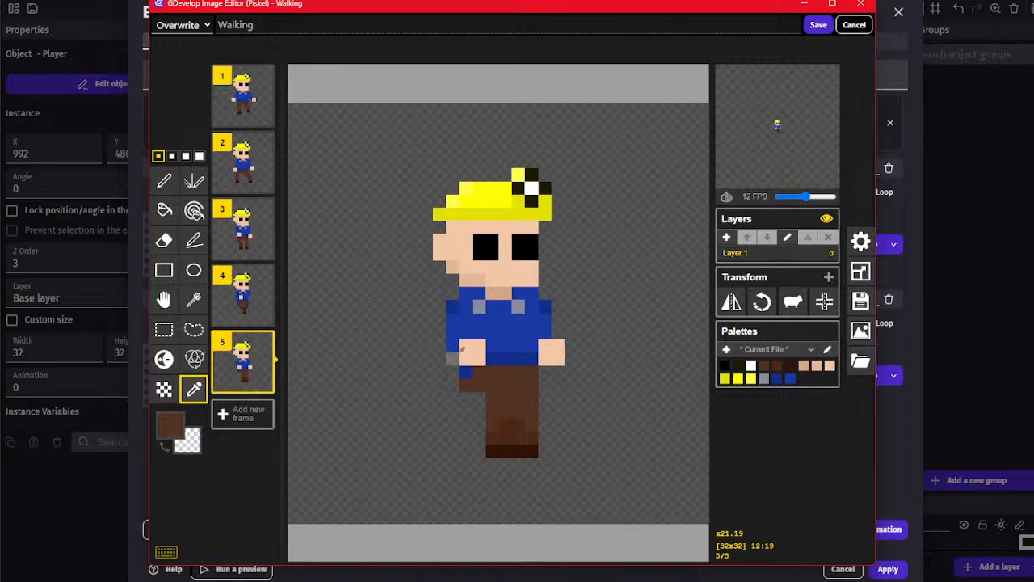
{"action": "left_click", "coordinate": [164, 180]}
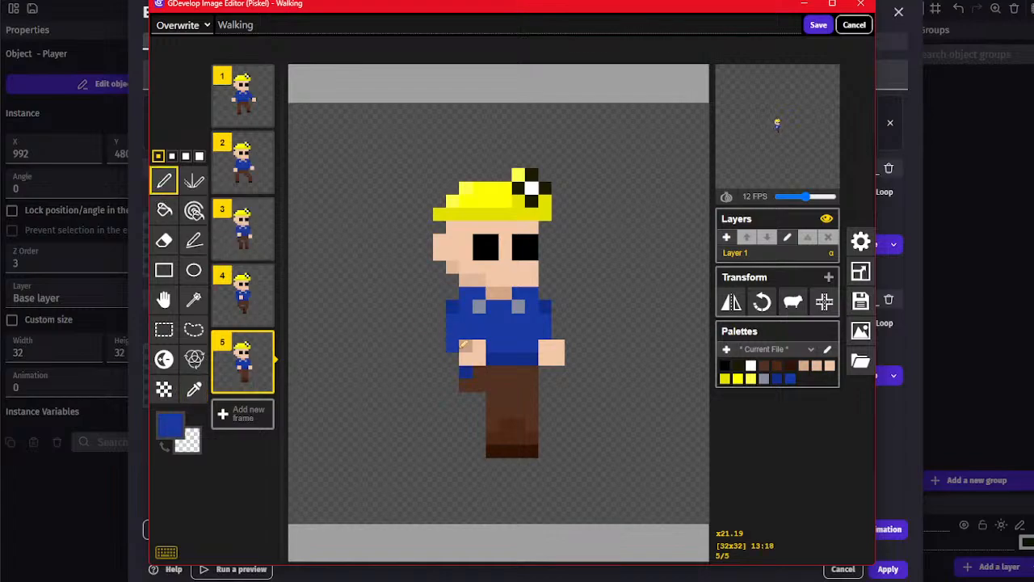
{"action": "left_click", "coordinate": [193, 389]}
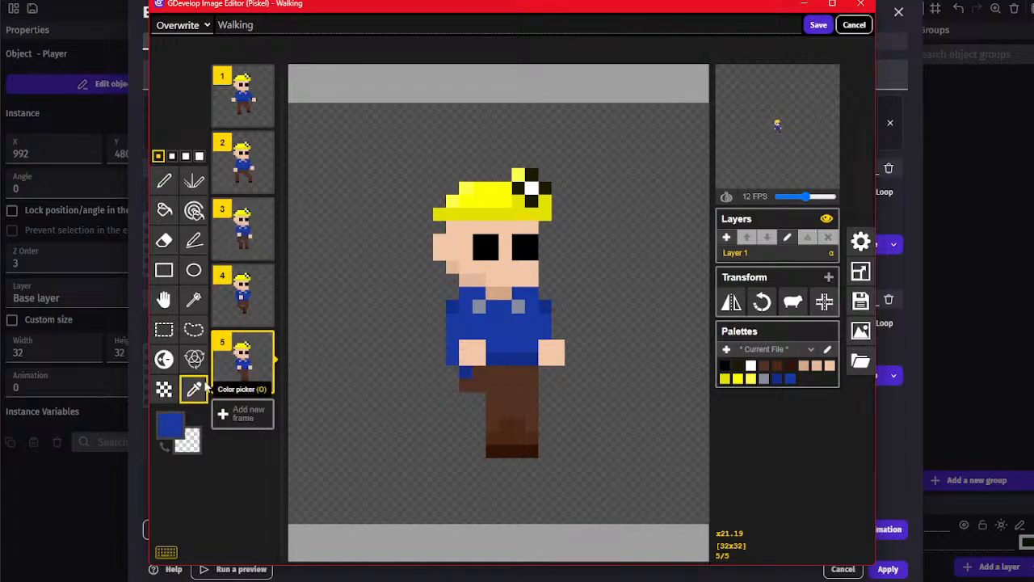
{"action": "left_click", "coordinate": [164, 180]}
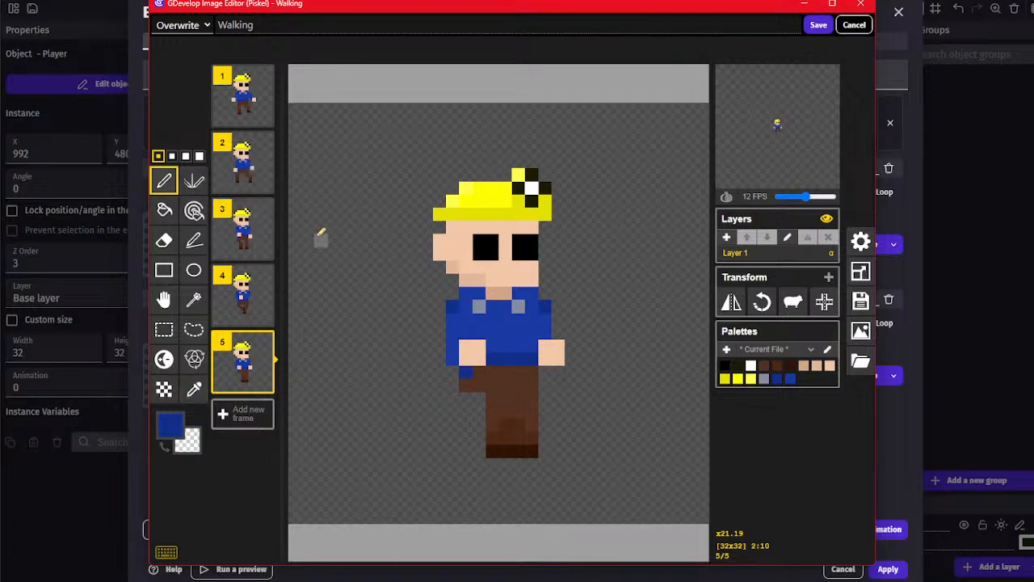
{"action": "left_click", "coordinate": [247, 291]}
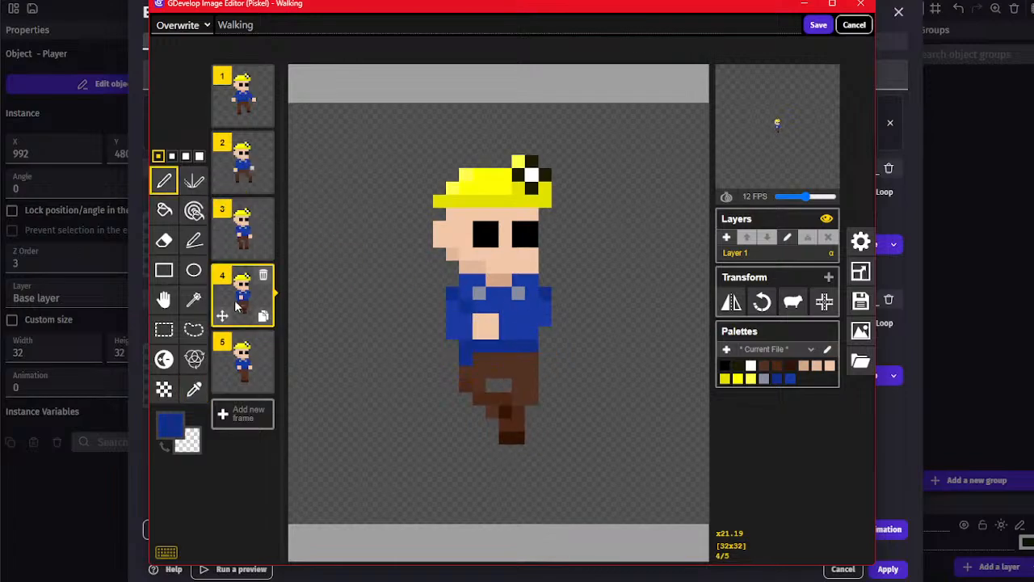
{"action": "left_click", "coordinate": [240, 347]}
{"action": "left_click", "coordinate": [243, 294]}
{"action": "left_click", "coordinate": [243, 231]}
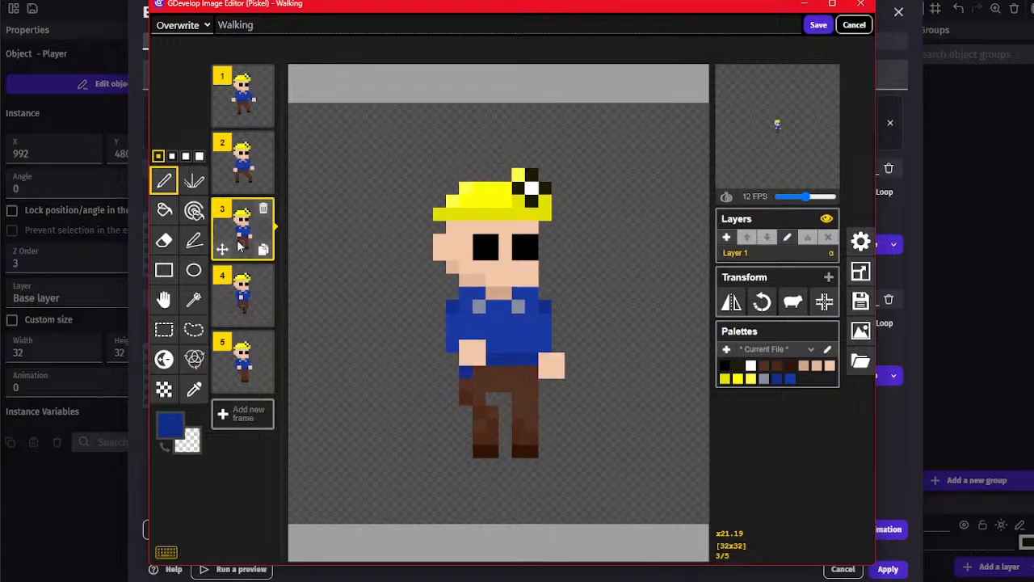
{"action": "left_click", "coordinate": [248, 166]}
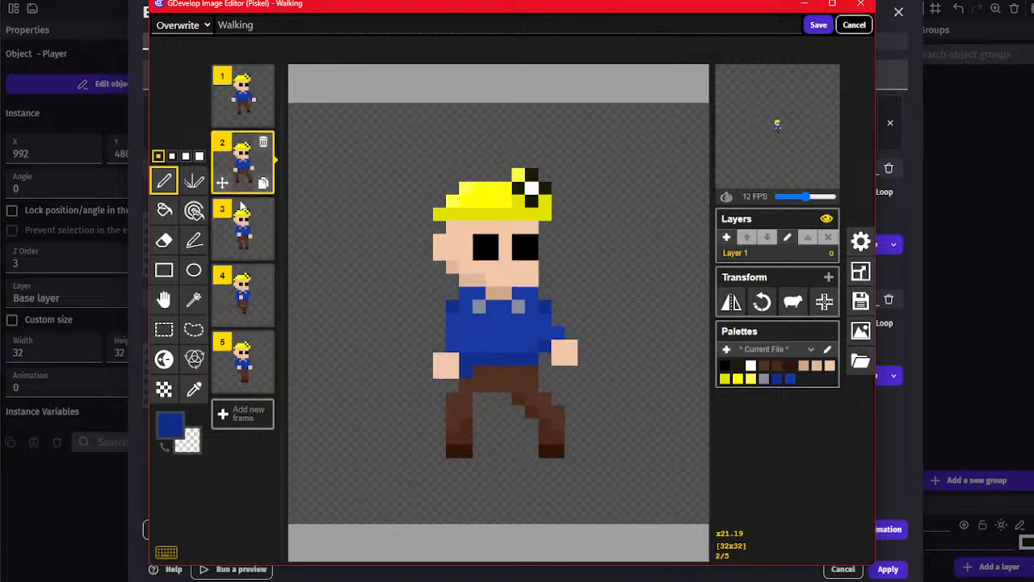
{"action": "left_click", "coordinate": [242, 298]}
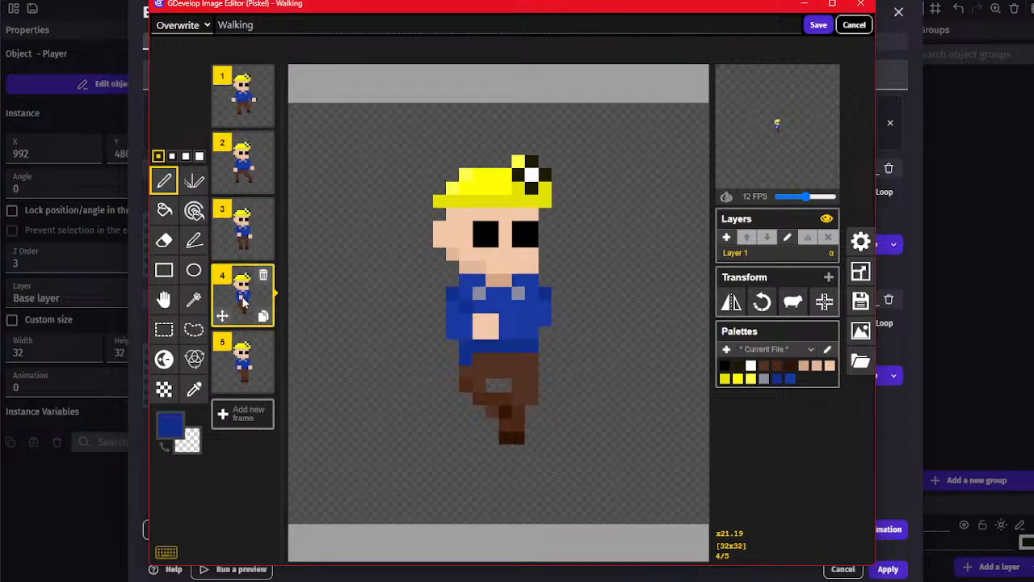
{"action": "left_click", "coordinate": [238, 364]}
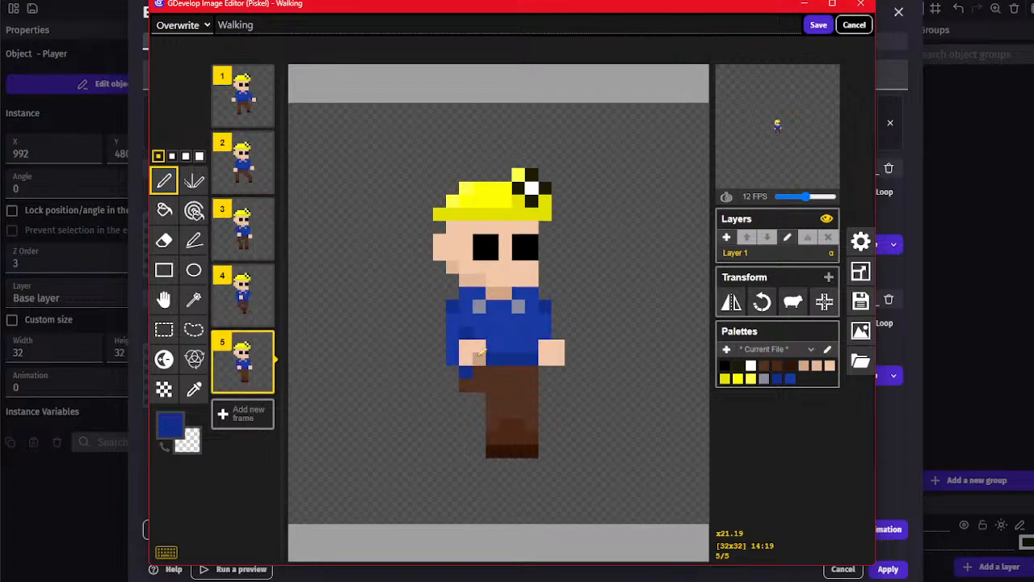
Move frame 5's lower front leg one pixel backward to overlap the rear leg, and compare the pose with frame 4
{"action": "left_click", "coordinate": [164, 329]}
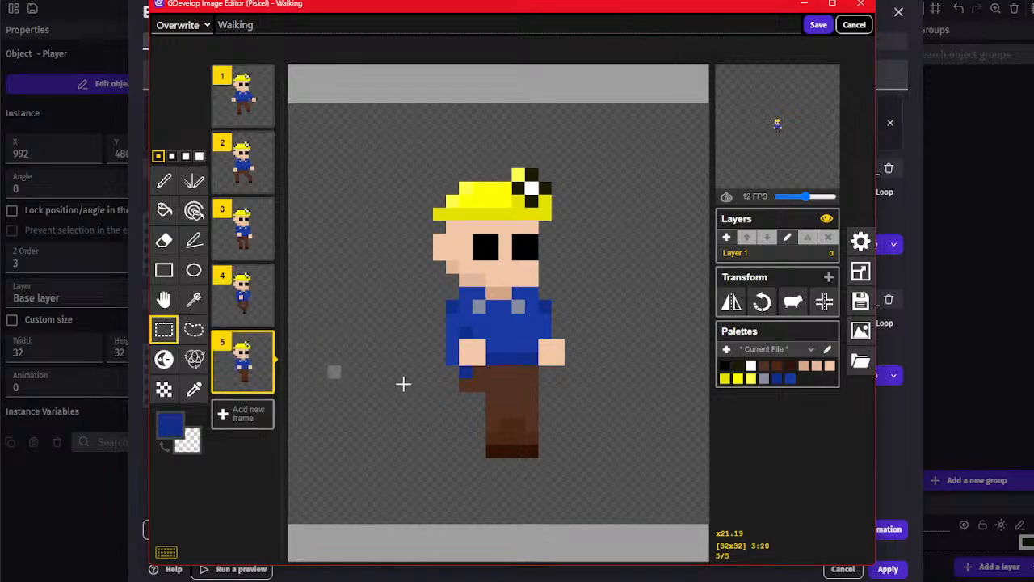
{"action": "left_click_drag", "start_coordinate": [551, 457], "coordinate": [529, 407]}
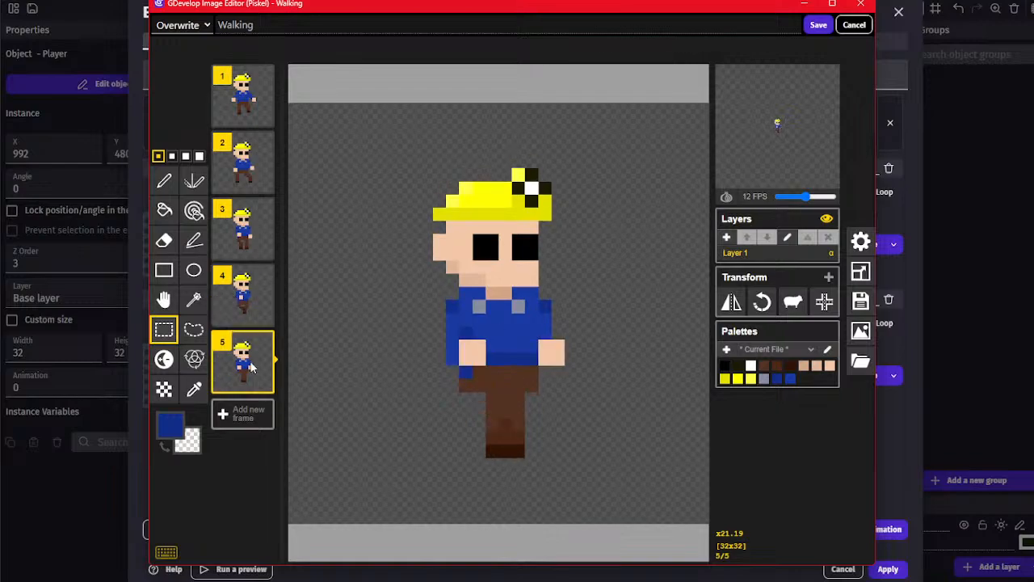
{"action": "mouse_move", "coordinate": [251, 367]}
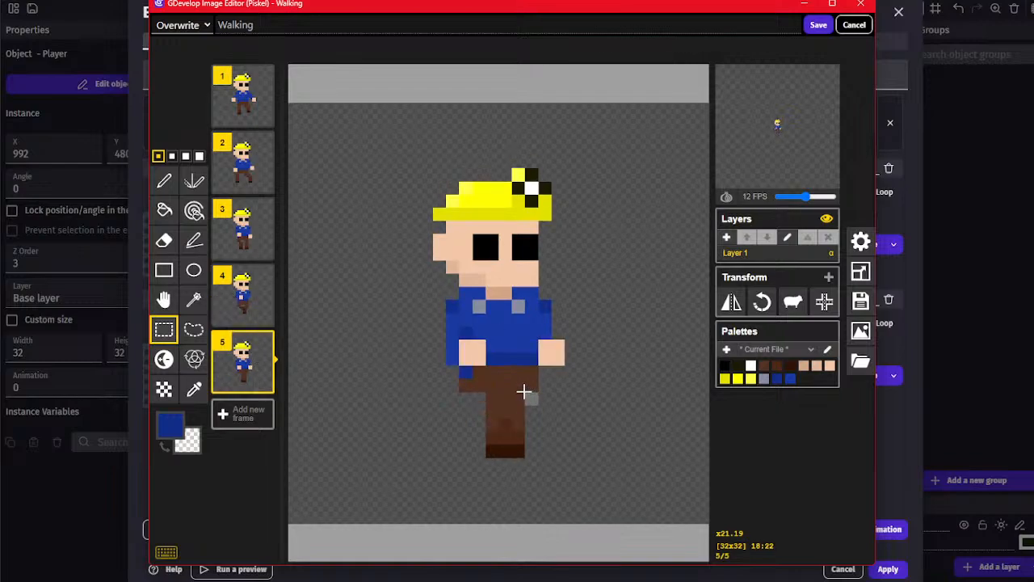
{"action": "left_click", "coordinate": [244, 307]}
{"action": "left_click", "coordinate": [244, 359]}
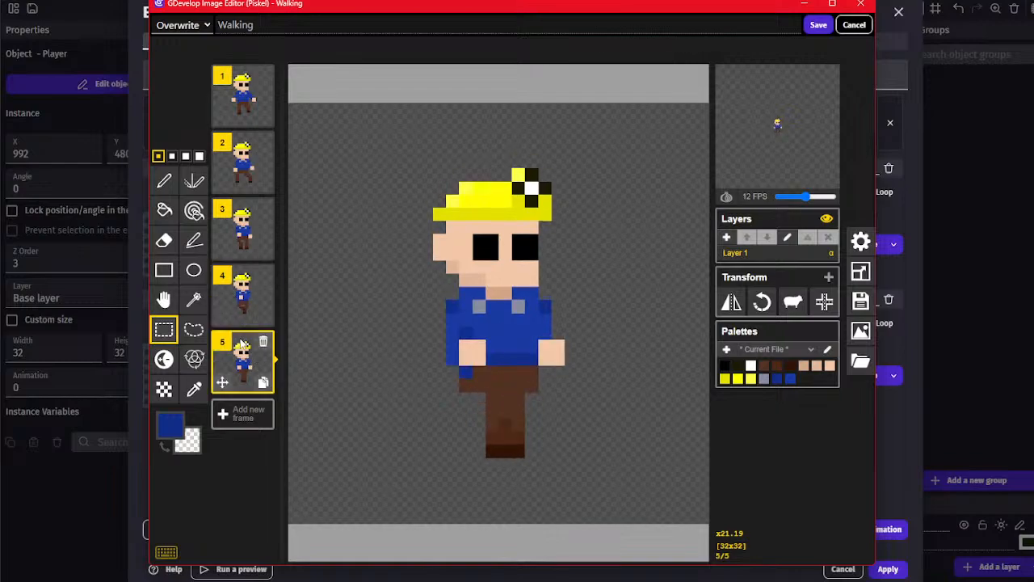
{"action": "left_click", "coordinate": [240, 304]}
{"action": "left_click", "coordinate": [245, 355]}
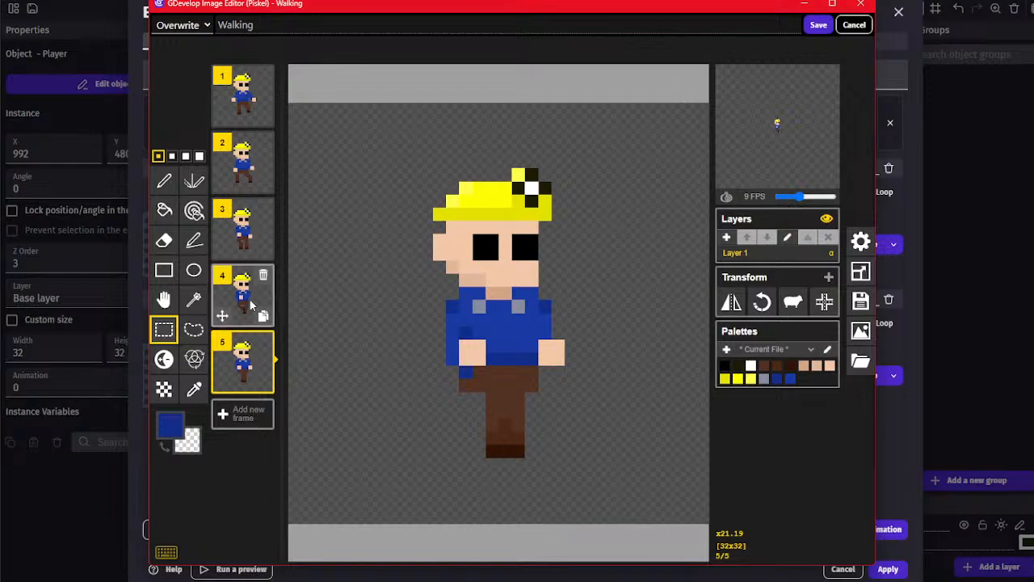
Save the edited Walking frames back to the Player object and preview the Walking animation
{"action": "left_click", "coordinate": [819, 25]}
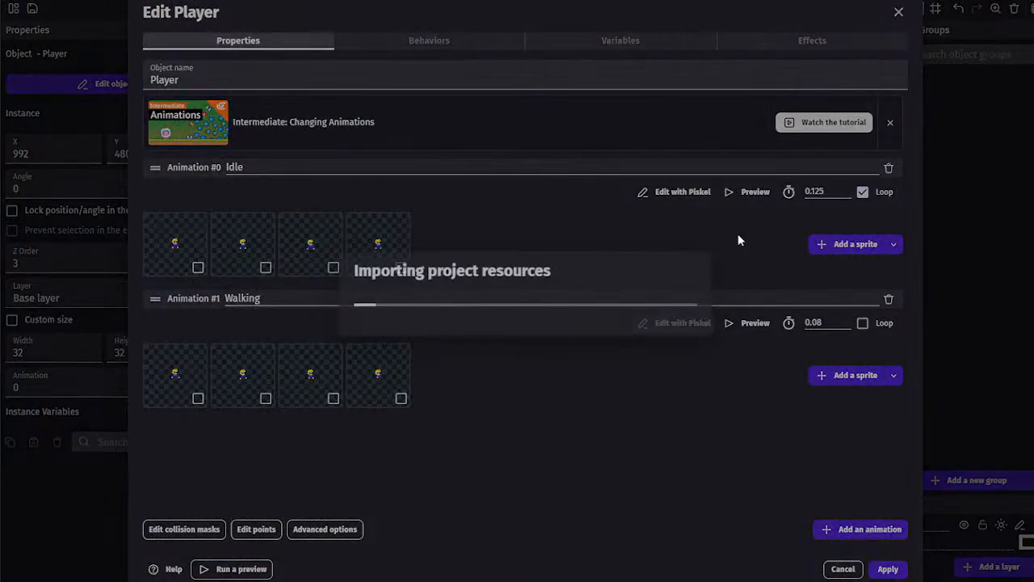
{"action": "left_click", "coordinate": [765, 328]}
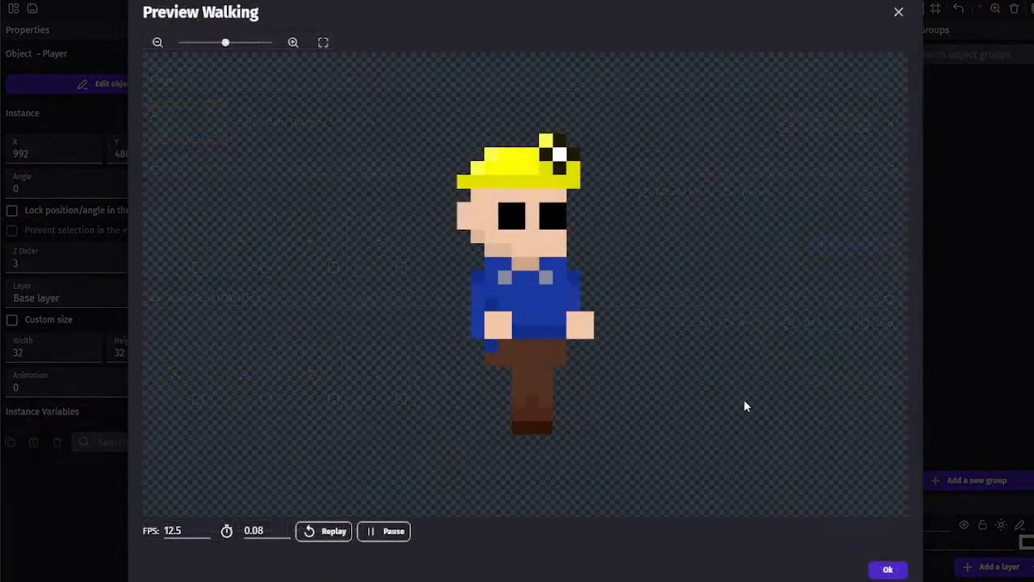
{"action": "left_click", "coordinate": [895, 569]}
{"action": "left_click", "coordinate": [741, 324]}
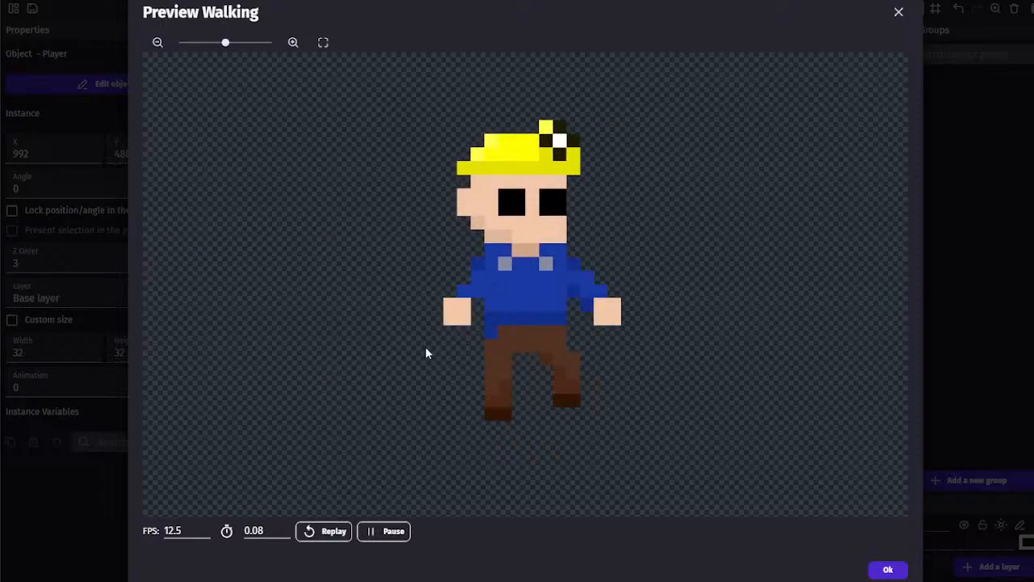
Set the Walking animation's speed to 8 FPS, replay the preview, and apply the Player object changes
{"action": "left_click", "coordinate": [206, 534]}
{"action": "left_click", "coordinate": [205, 533]}
{"action": "left_click", "coordinate": [205, 534]}
{"action": "left_click", "coordinate": [205, 534]}
{"action": "left_click", "coordinate": [205, 534]}
{"action": "left_click", "coordinate": [320, 529]}
{"action": "left_click", "coordinate": [205, 527]}
{"action": "left_click", "coordinate": [345, 532]}
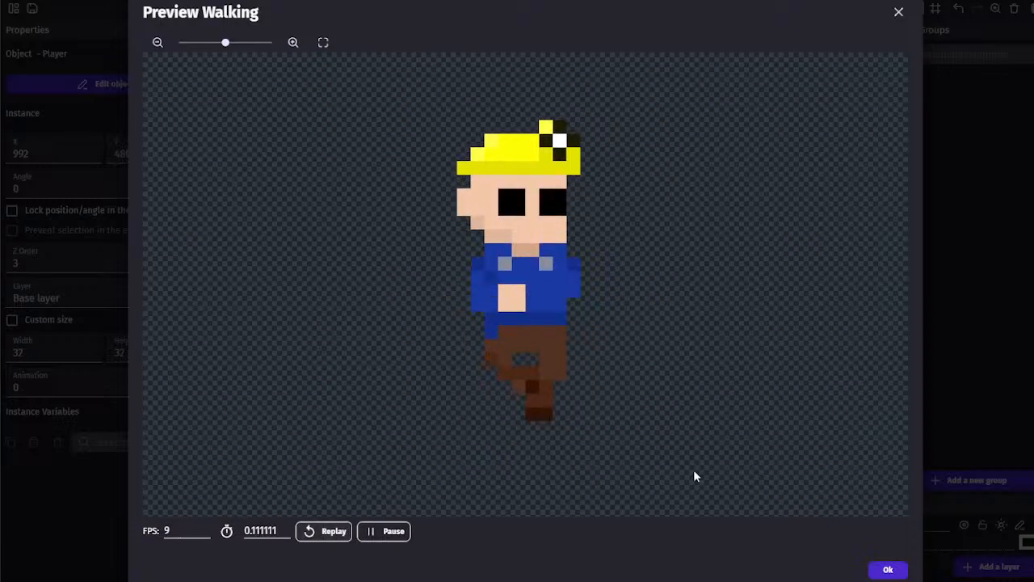
{"action": "left_click", "coordinate": [205, 534]}
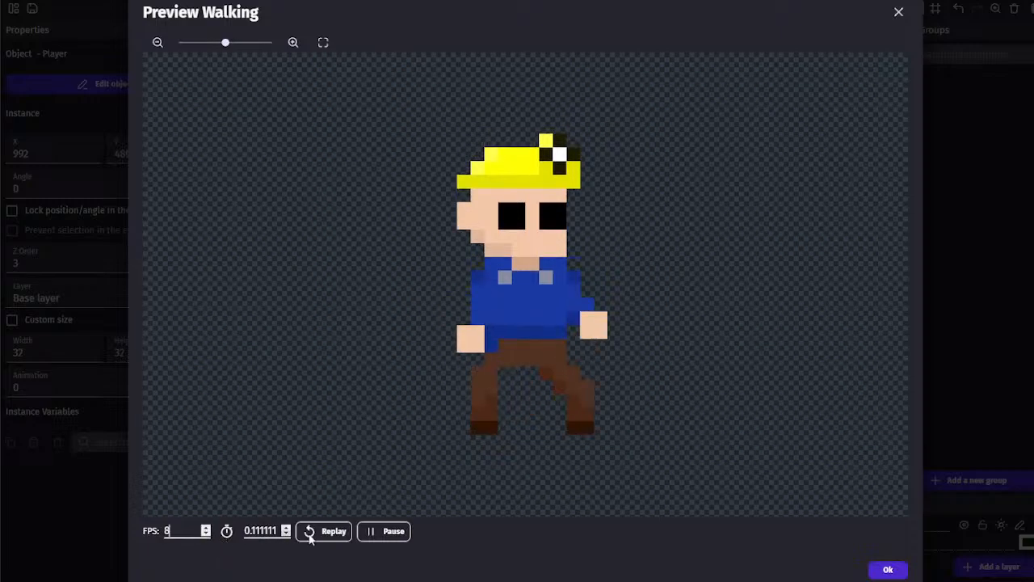
{"action": "left_click", "coordinate": [309, 534]}
{"action": "left_click", "coordinate": [892, 572]}
{"action": "left_click", "coordinate": [887, 568]}
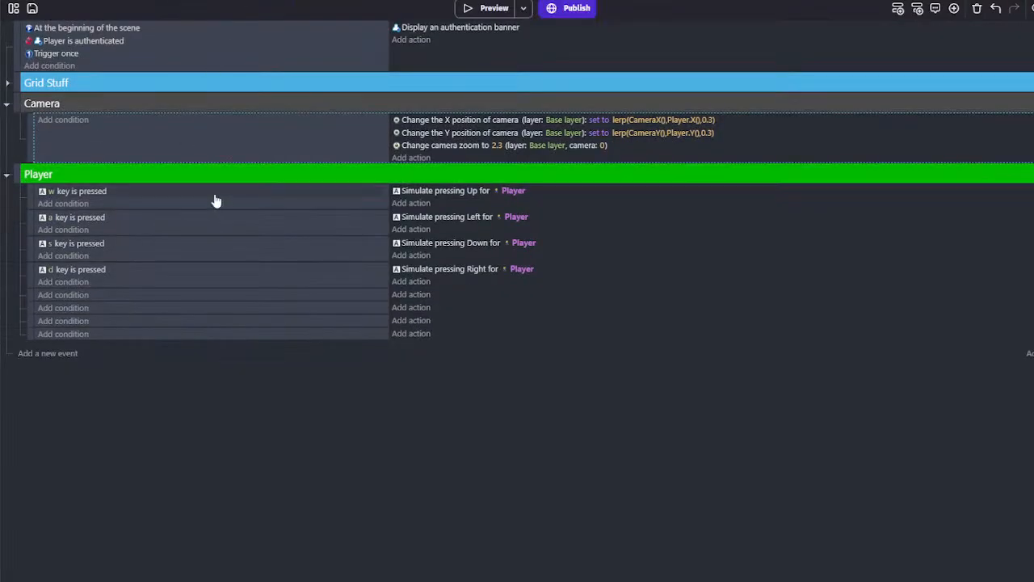
Add an "Is moving" condition for Player to the first empty event in the Player group
{"action": "left_click", "coordinate": [201, 214]}
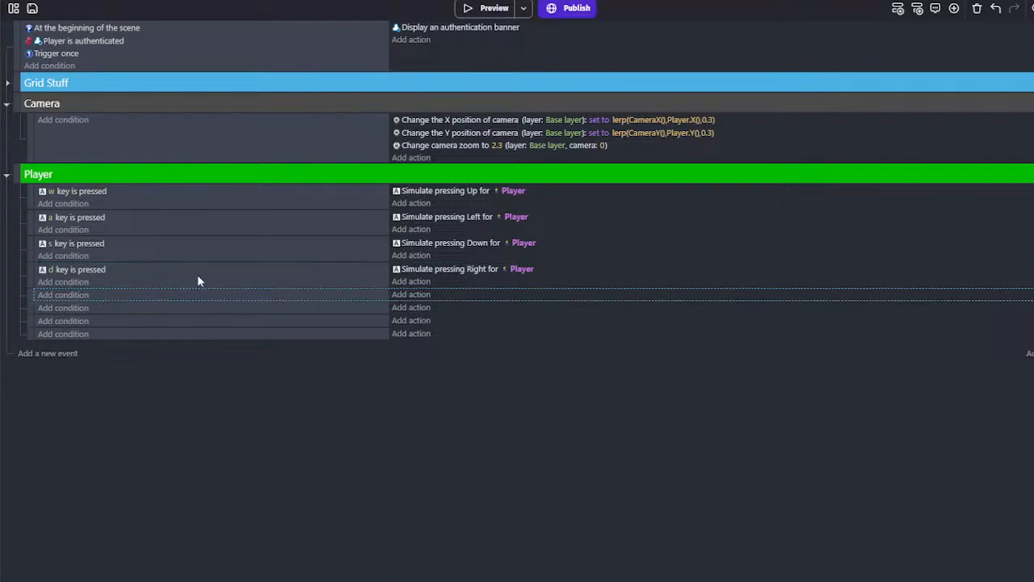
{"action": "left_click", "coordinate": [83, 302]}
{"action": "left_click", "coordinate": [91, 158]}
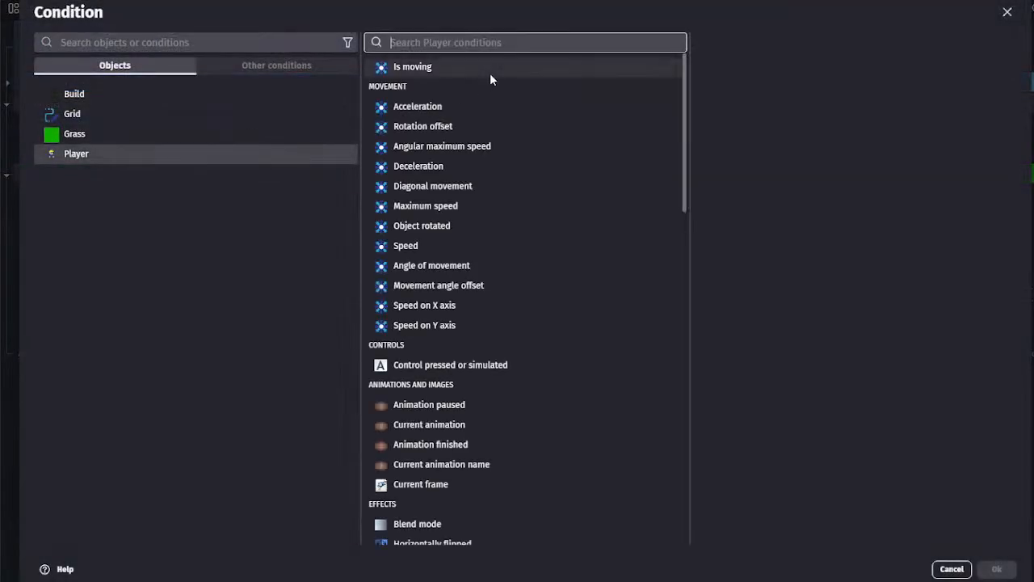
{"action": "left_click", "coordinate": [466, 70]}
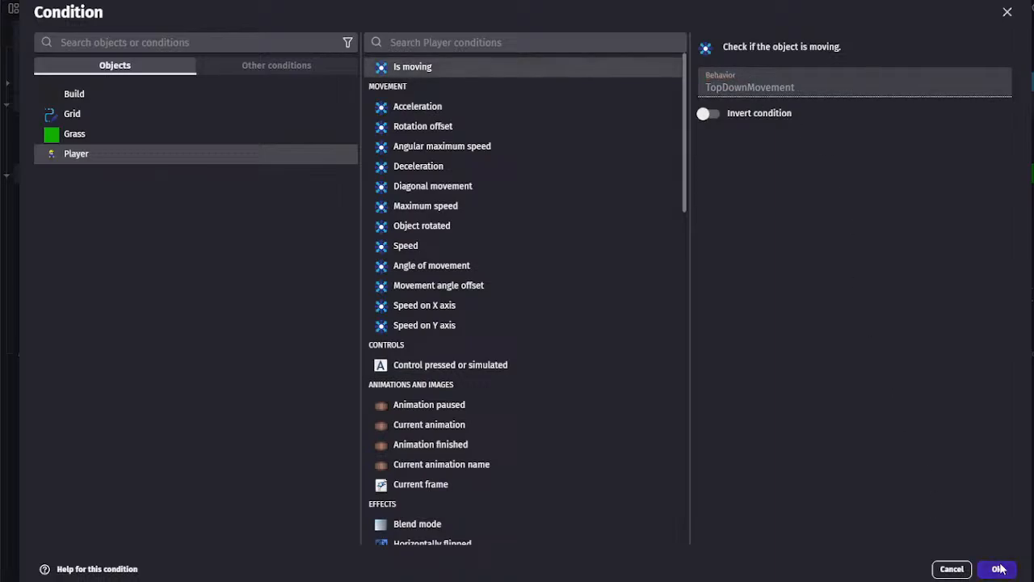
{"action": "left_click", "coordinate": [999, 569]}
Add an action to the Player is moving event that changes Player's animation by name to "Walking"
{"action": "left_click", "coordinate": [410, 295]}
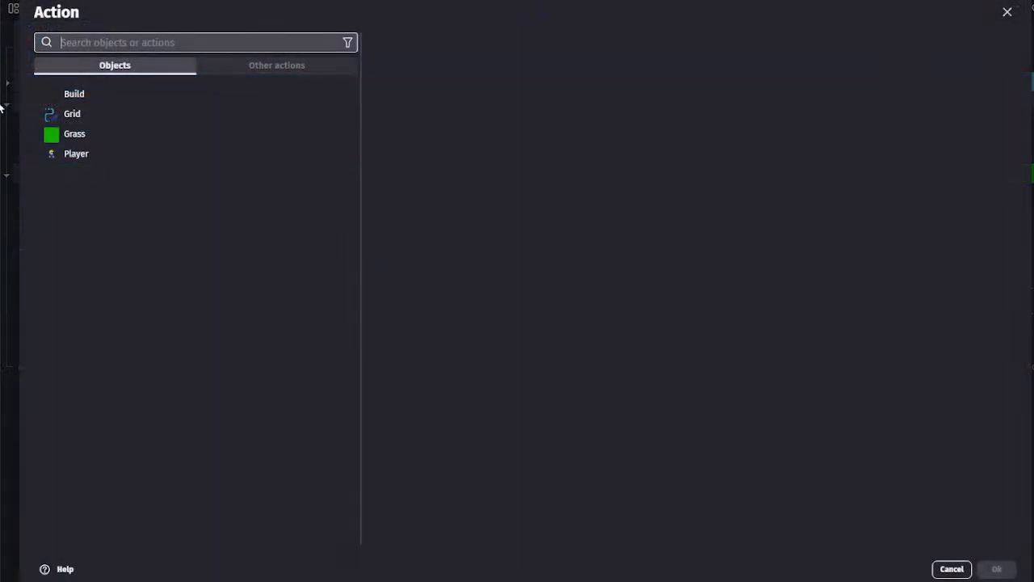
{"action": "left_click", "coordinate": [103, 152]}
{"action": "type", "text": "anim"}
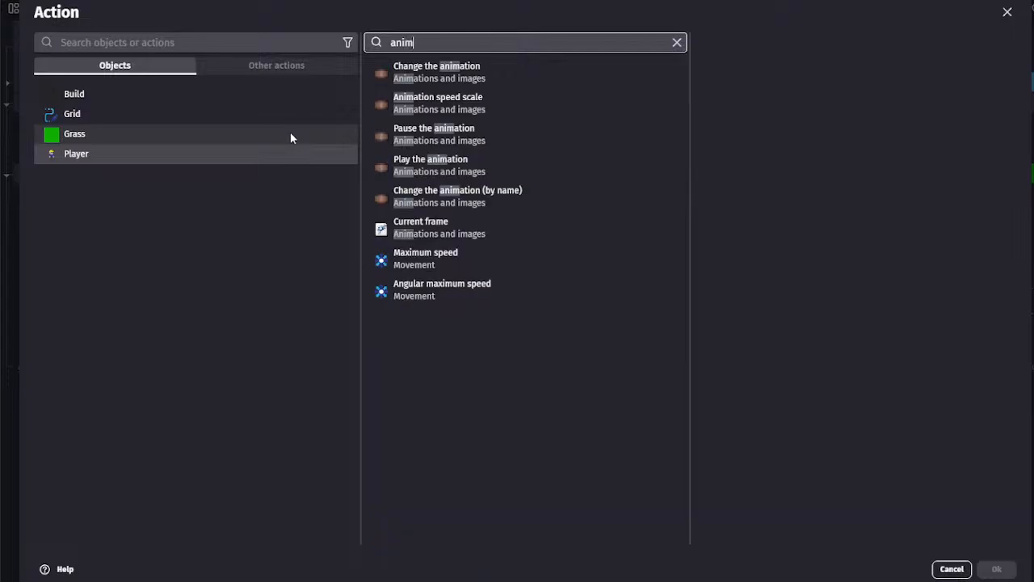
{"action": "left_click", "coordinate": [440, 69]}
{"action": "left_click", "coordinate": [457, 196]}
{"action": "left_click", "coordinate": [751, 90]}
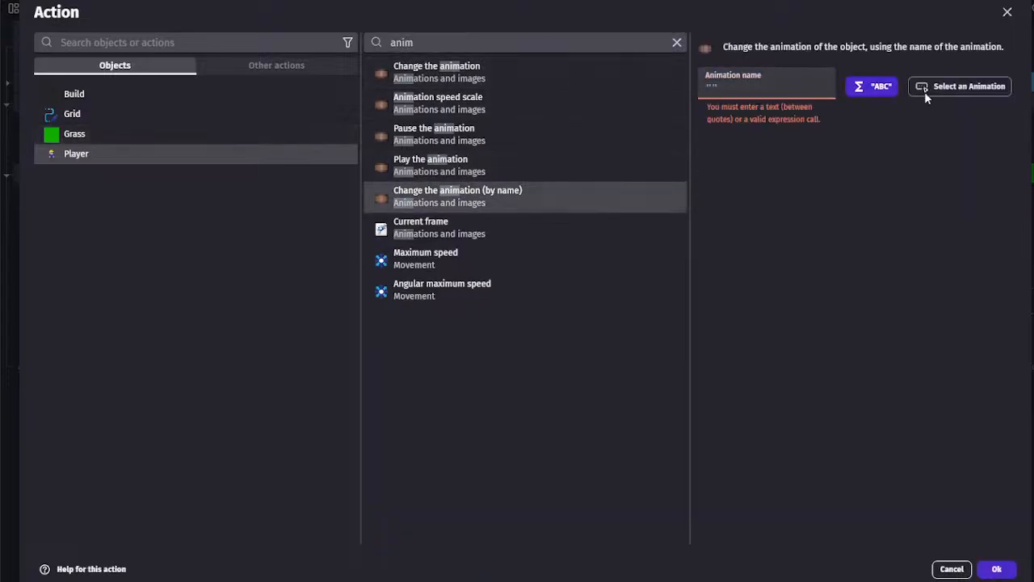
{"action": "left_click", "coordinate": [924, 87]}
{"action": "left_click", "coordinate": [775, 87]}
{"action": "left_click", "coordinate": [731, 129]}
{"action": "left_click", "coordinate": [997, 569]}
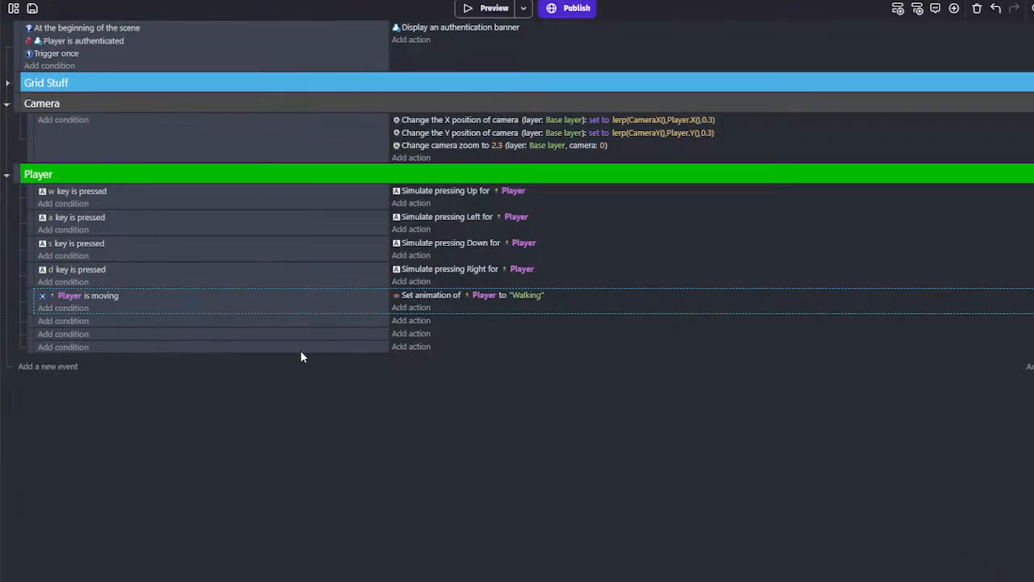
Duplicate the "Player is moving" event below the original and invert the copy's "Is moving" condition
{"action": "right_click", "coordinate": [200, 301]}
{"action": "left_click", "coordinate": [225, 17]}
{"action": "right_click", "coordinate": [161, 317]}
{"action": "left_click", "coordinate": [194, 61]}
{"action": "left_click", "coordinate": [65, 334]}
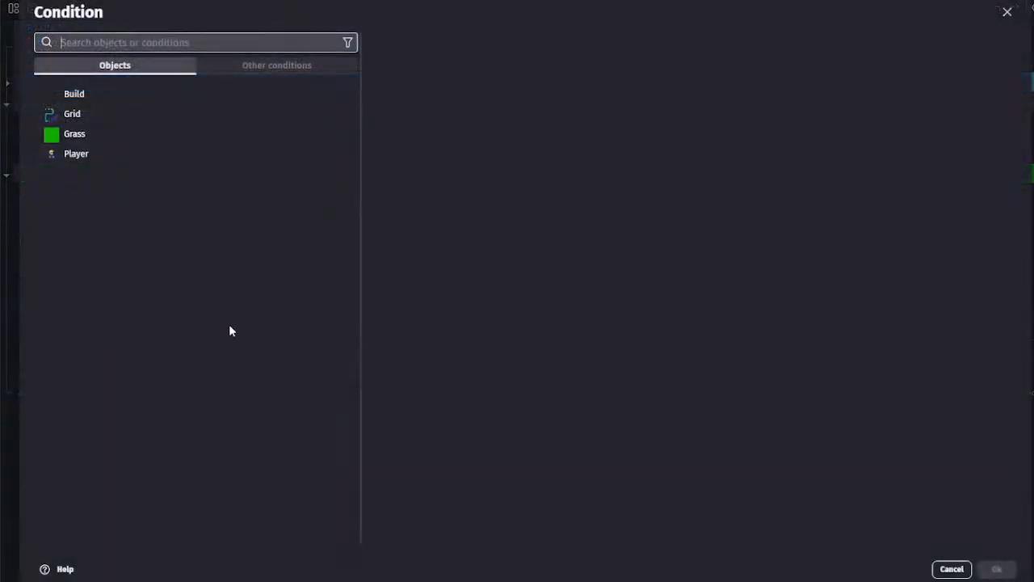
{"action": "left_click", "coordinate": [951, 569]}
{"action": "double_click", "coordinate": [267, 323]}
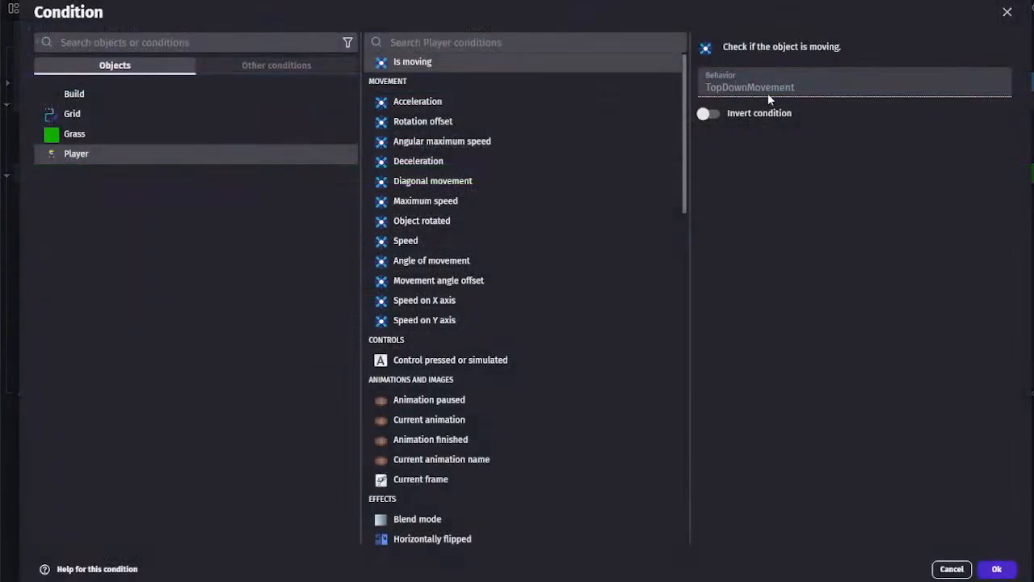
{"action": "left_click", "coordinate": [996, 569]}
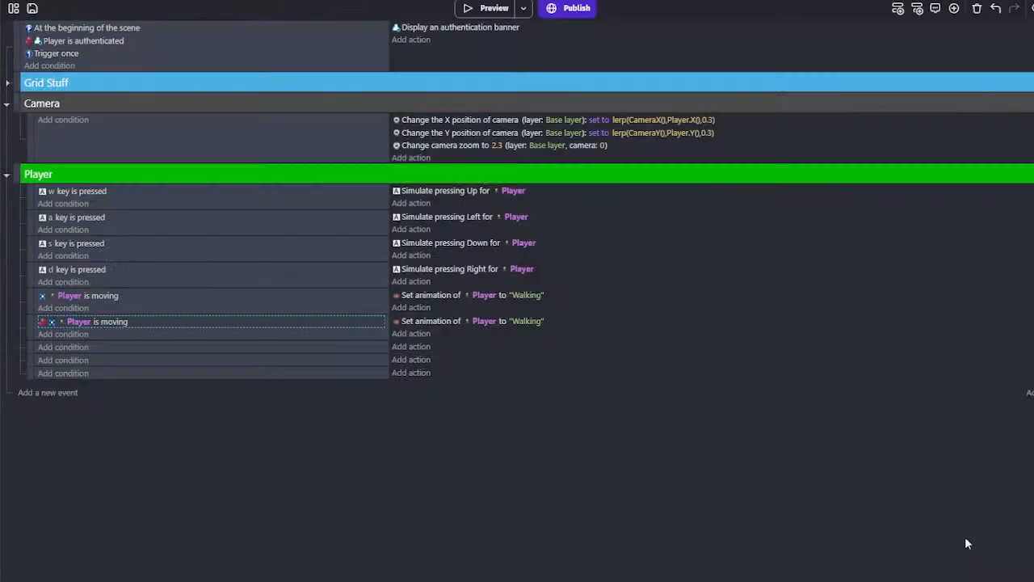
Set the Player animation to "Idle" in the inverted "Player is moving" event and preview the game
{"action": "left_click", "coordinate": [526, 321]}
{"action": "left_click", "coordinate": [525, 363]}
{"action": "left_click", "coordinate": [485, 8]}
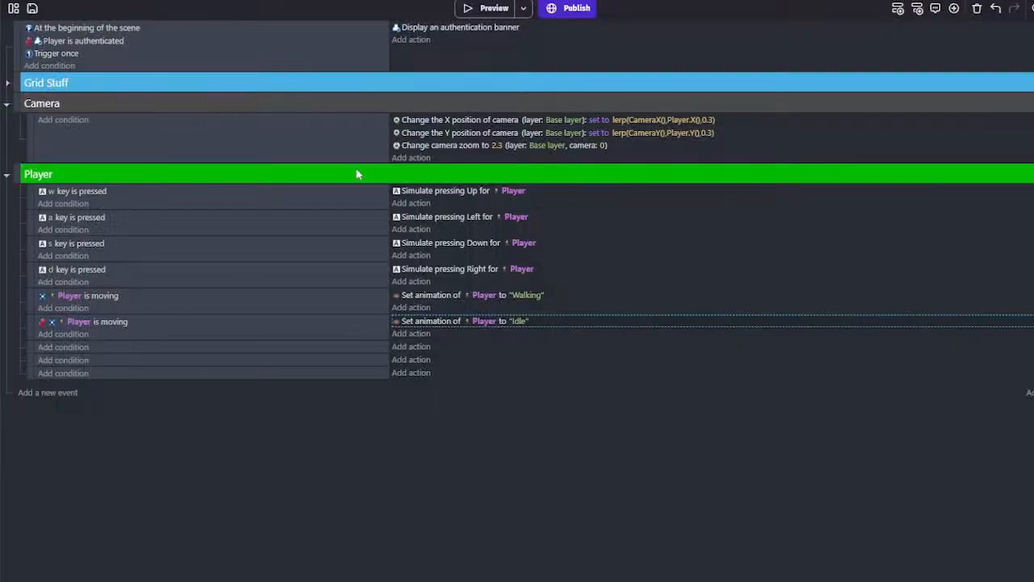
Add an action to the a key event that flips Player horizontally, with flipping set to Yes
{"action": "left_click", "coordinate": [408, 229]}
{"action": "left_click", "coordinate": [77, 154]}
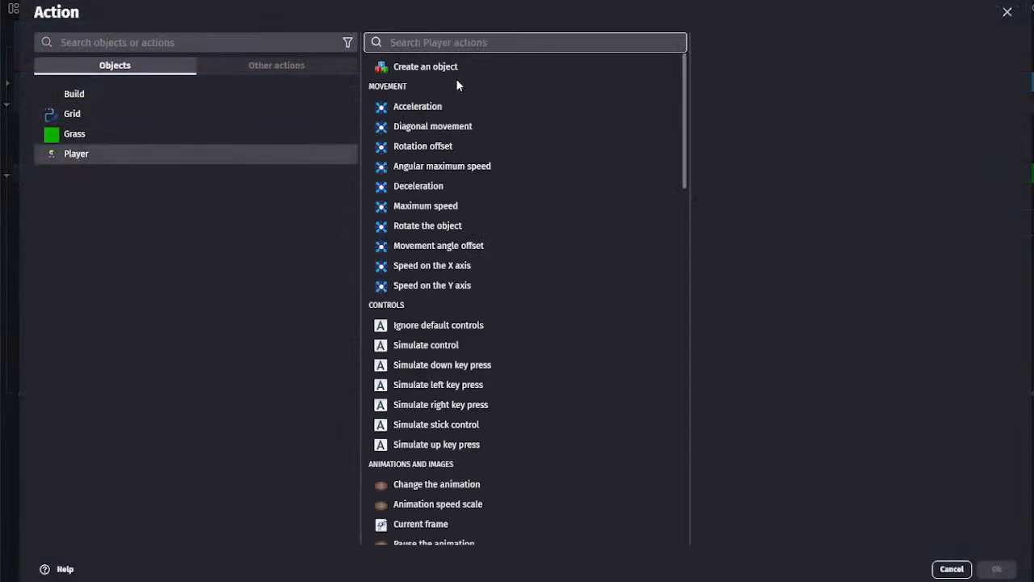
{"action": "type", "text": "fl;i"}
{"action": "left_click", "coordinate": [456, 78]}
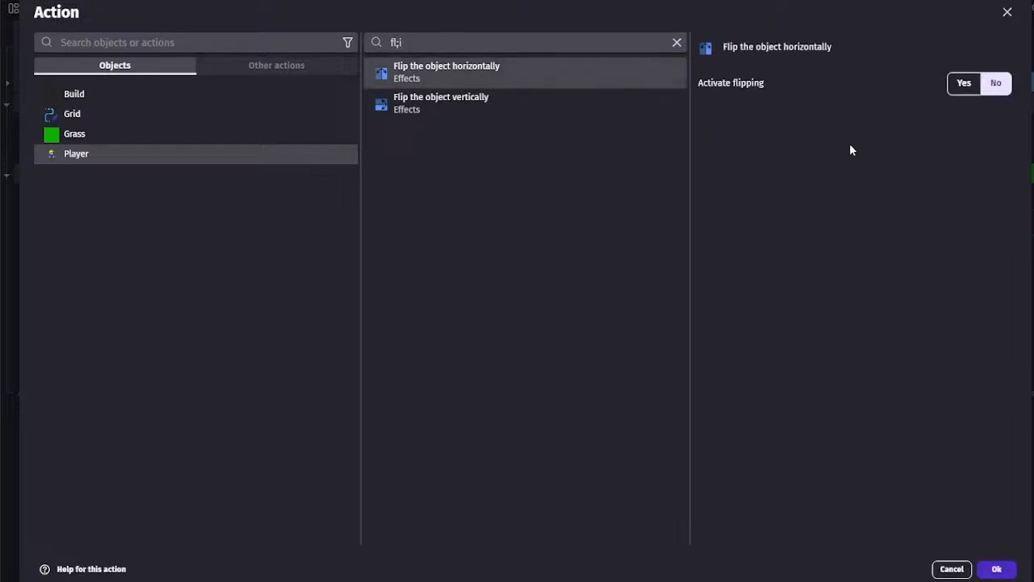
{"action": "left_click", "coordinate": [968, 84]}
{"action": "left_click", "coordinate": [996, 568]}
Copy the horizontal flip action into the d key event, set its flipping to No, and preview the game
{"action": "right_click", "coordinate": [450, 234]}
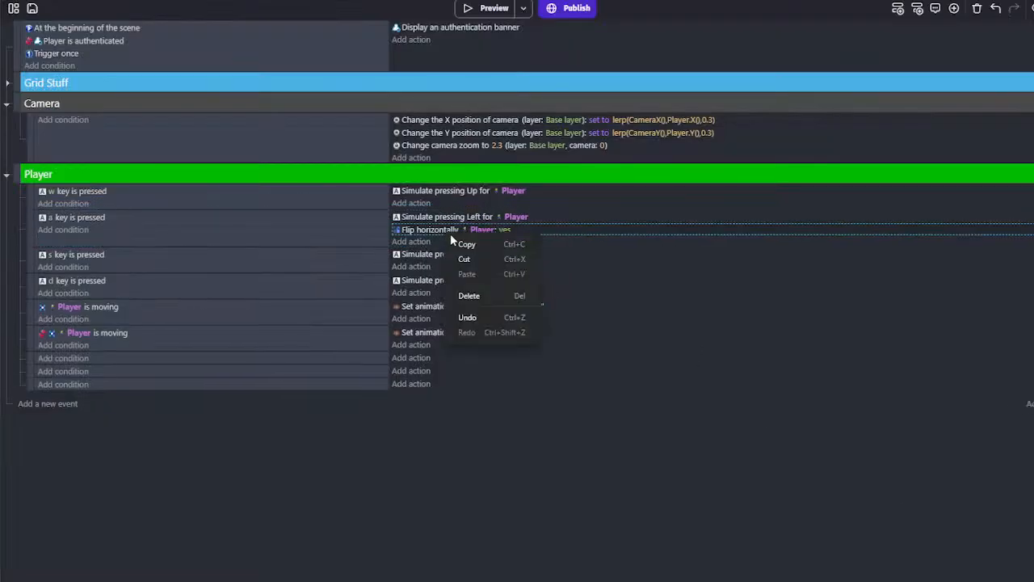
{"action": "left_click", "coordinate": [346, 282]}
{"action": "left_click", "coordinate": [468, 293]}
{"action": "left_click", "coordinate": [503, 293]}
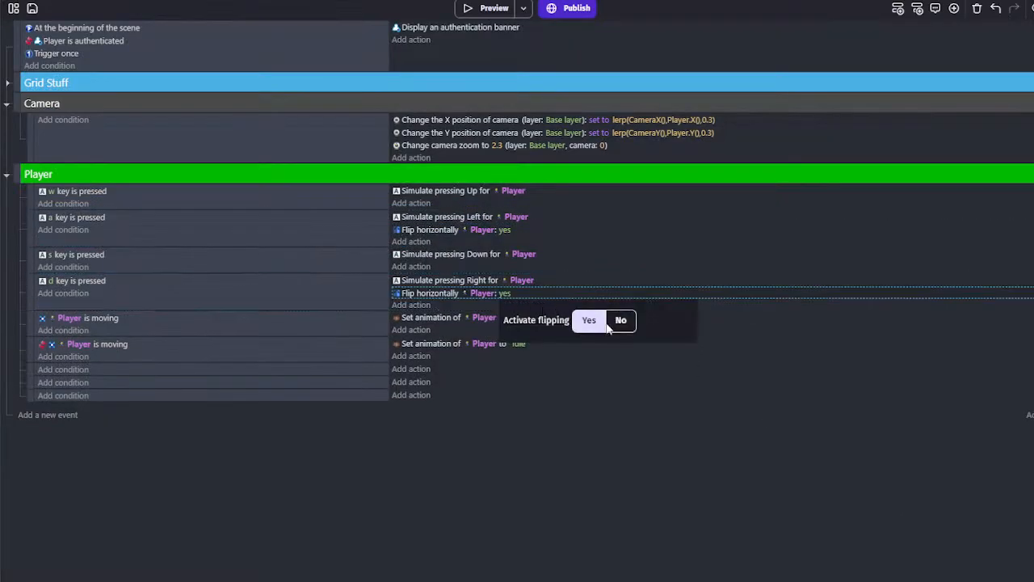
{"action": "left_click", "coordinate": [620, 320]}
{"action": "left_click", "coordinate": [477, 10]}
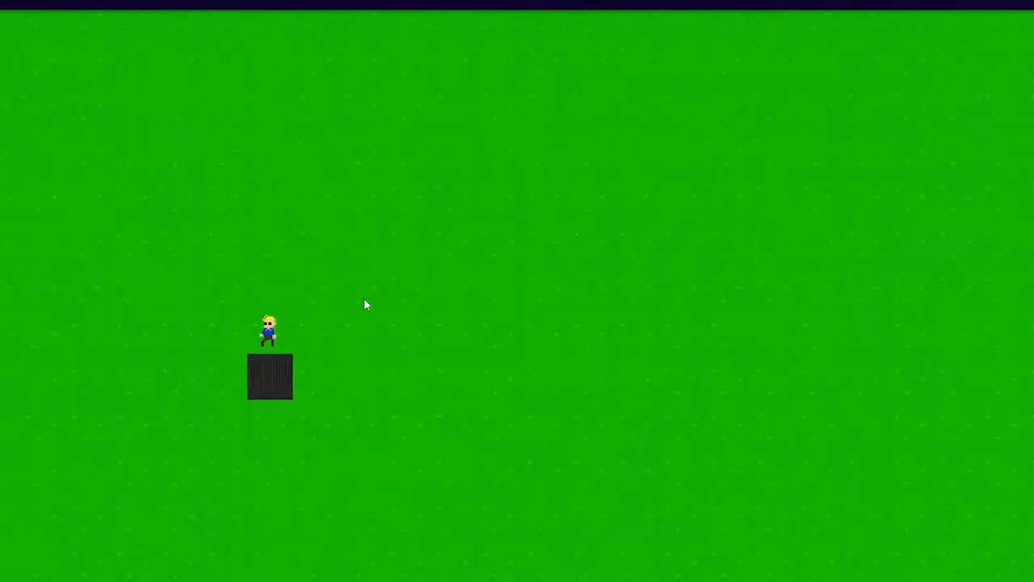
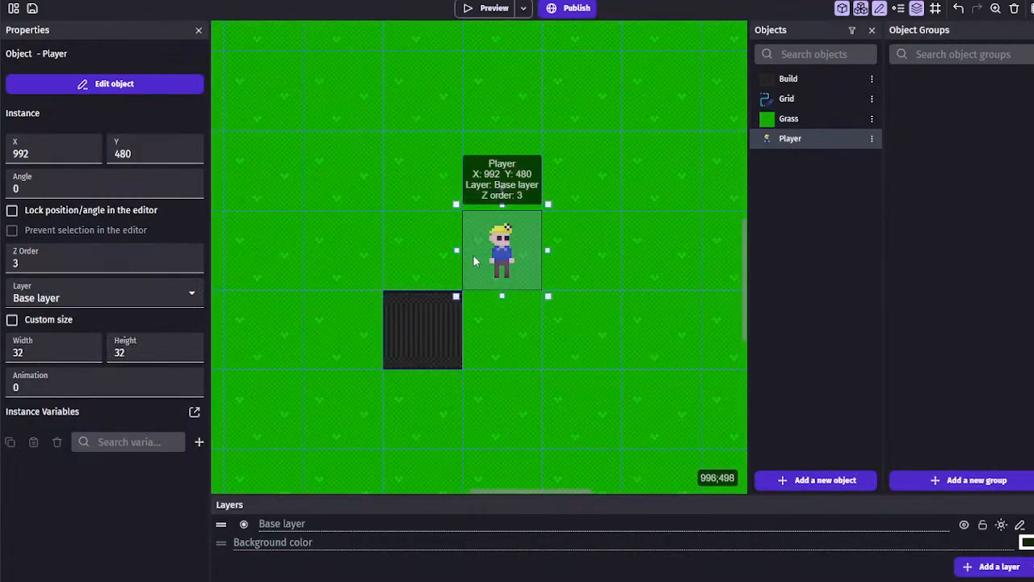
Open Player's Walking animation in Piskel and extend both eyes in the first frame one pixel downward
{"action": "double_click", "coordinate": [501, 254]}
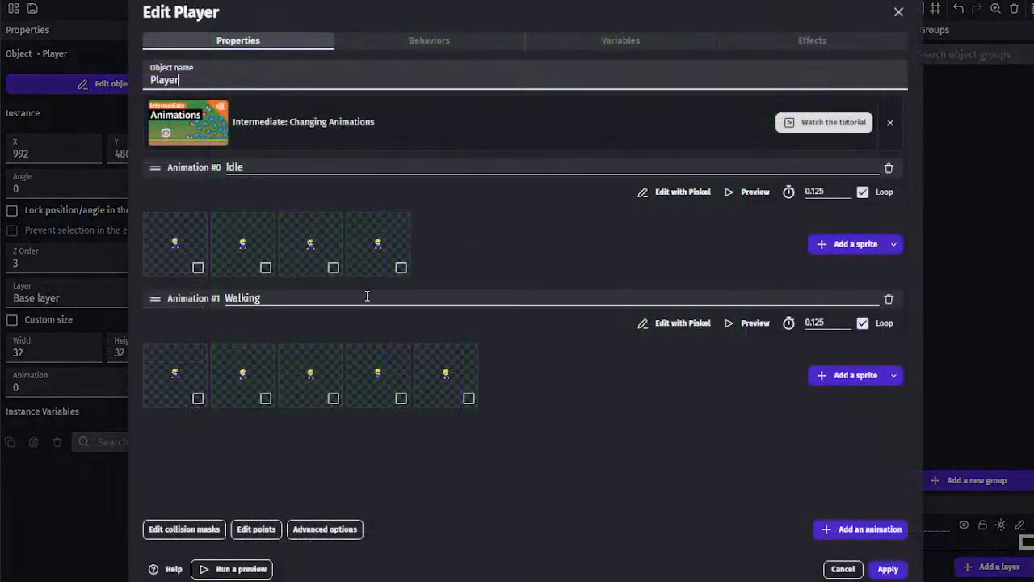
{"action": "left_click", "coordinate": [661, 326]}
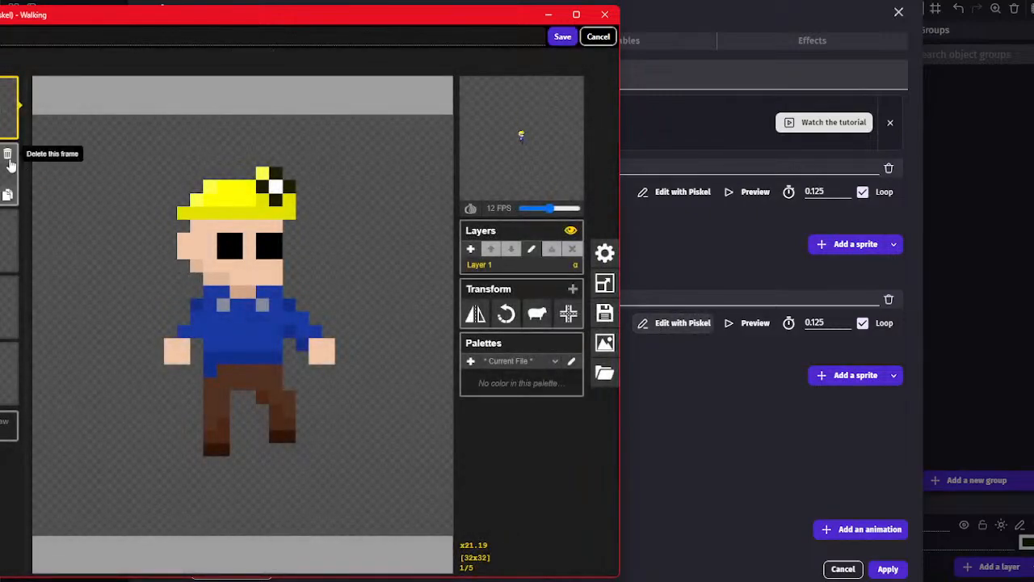
{"action": "left_click", "coordinate": [4, 169]}
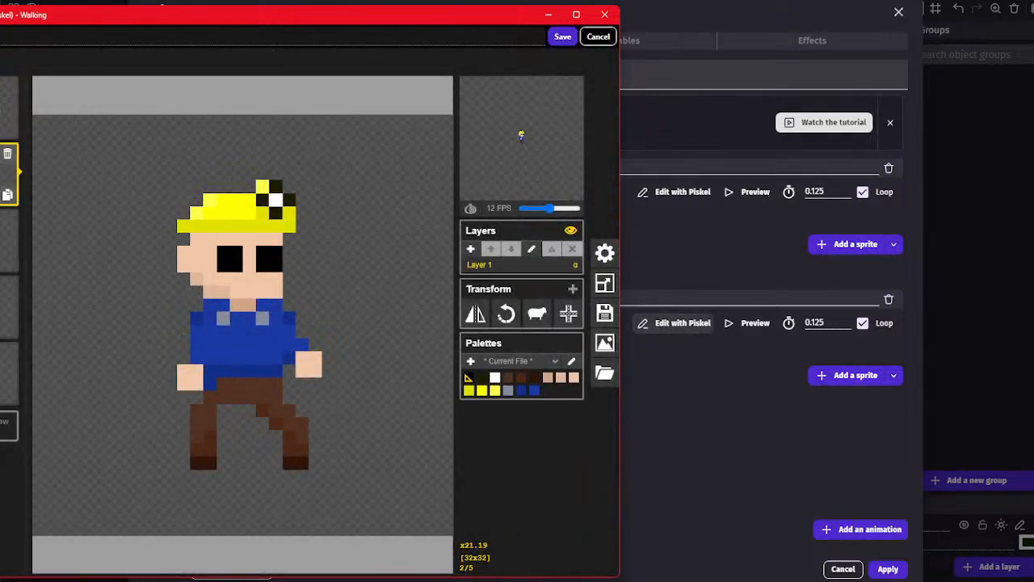
{"action": "left_click", "coordinate": [4, 107]}
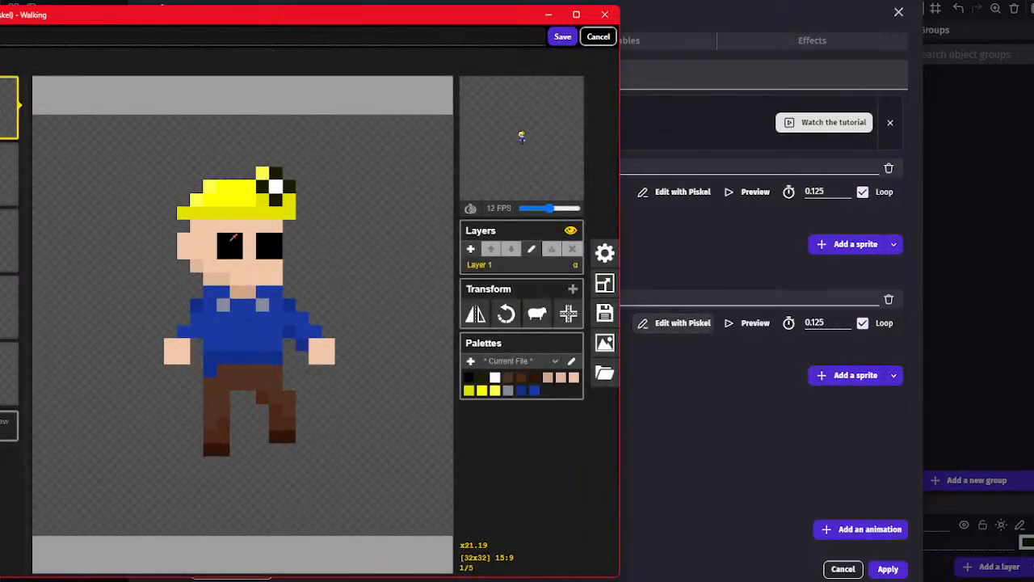
{"action": "left_click_drag", "start_coordinate": [223, 266], "coordinate": [235, 267]}
{"action": "left_click", "coordinate": [266, 266]}
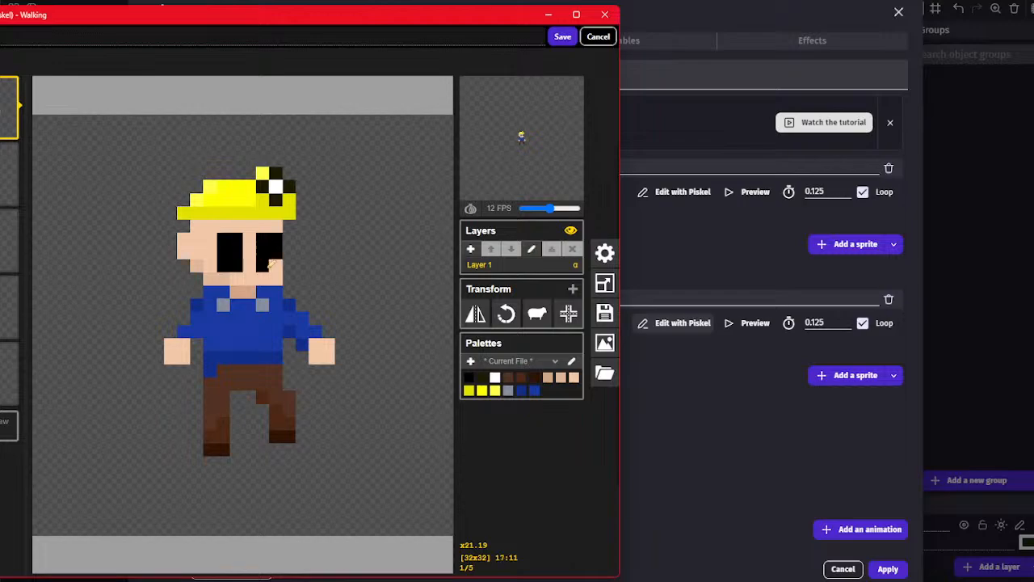
Extend both eyes one pixel downward in the fourth Walking frame, then save the frames and apply the Player changes
{"action": "left_click", "coordinate": [8, 174]}
{"action": "left_click", "coordinate": [8, 240]}
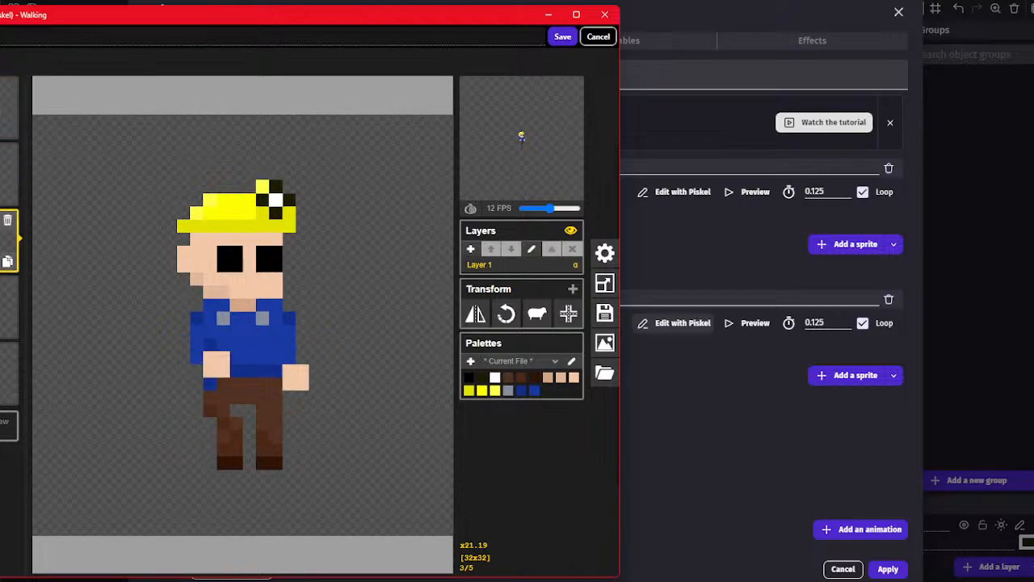
{"action": "left_click", "coordinate": [8, 307]}
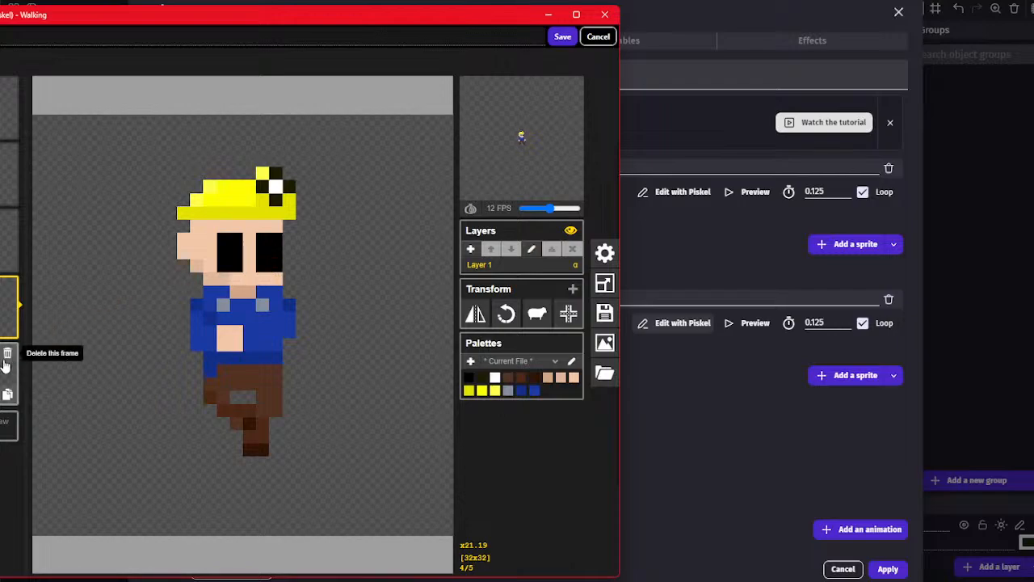
{"action": "left_click", "coordinate": [8, 373]}
{"action": "left_click", "coordinate": [8, 307]}
{"action": "left_click", "coordinate": [562, 37]}
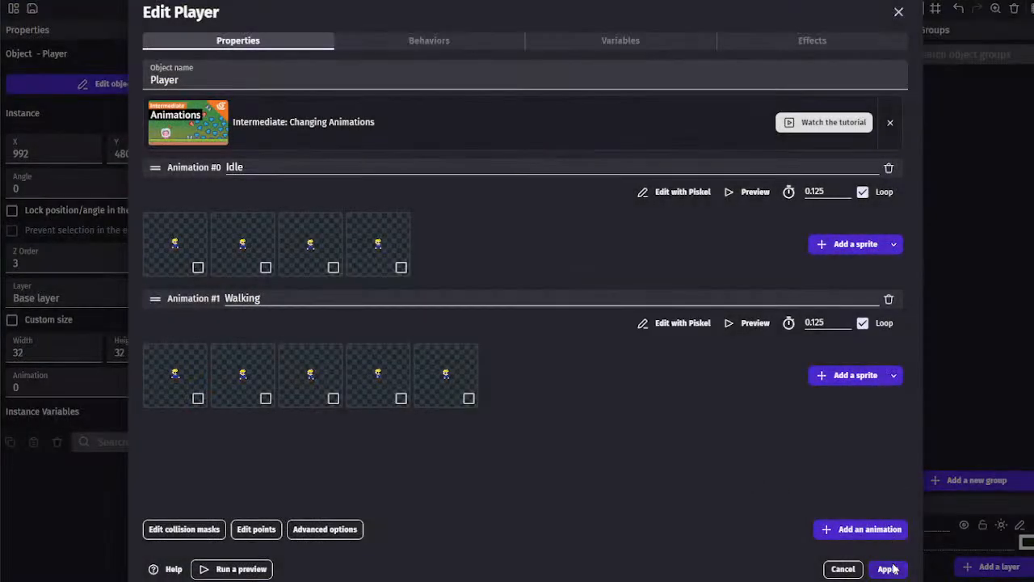
{"action": "left_click", "coordinate": [887, 569]}
Preview the game and walk Player right and left to check the Walking animation
{"action": "left_click", "coordinate": [490, 8]}
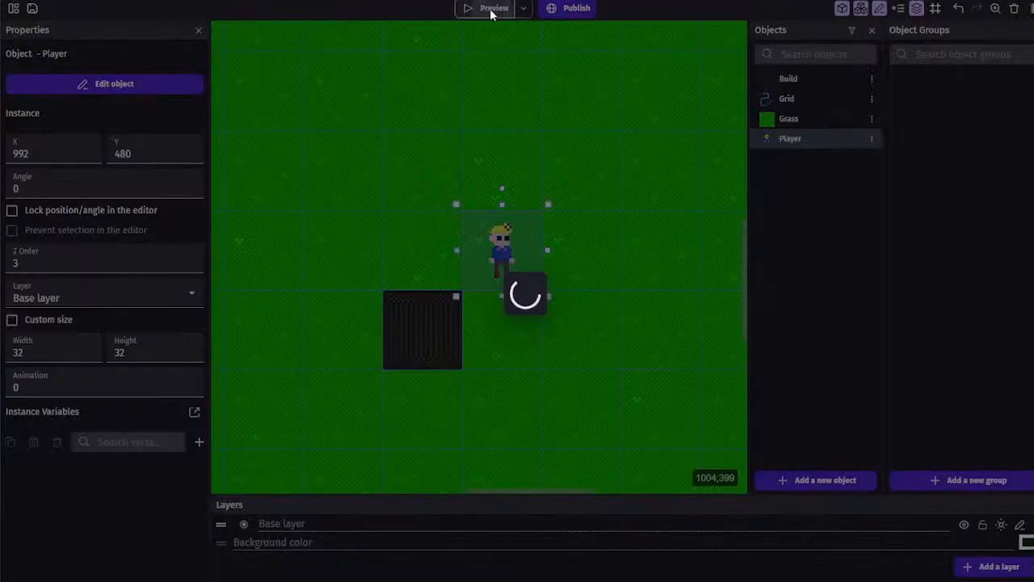
{"action": "key", "text": "Right"}
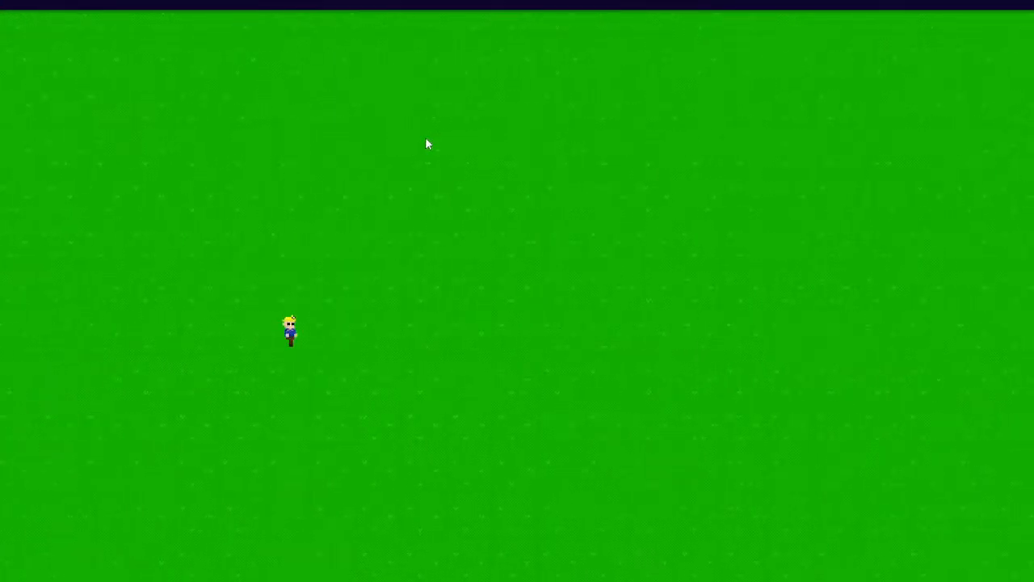
{"action": "key", "text": "Left"}
{"action": "key", "text": "Left"}
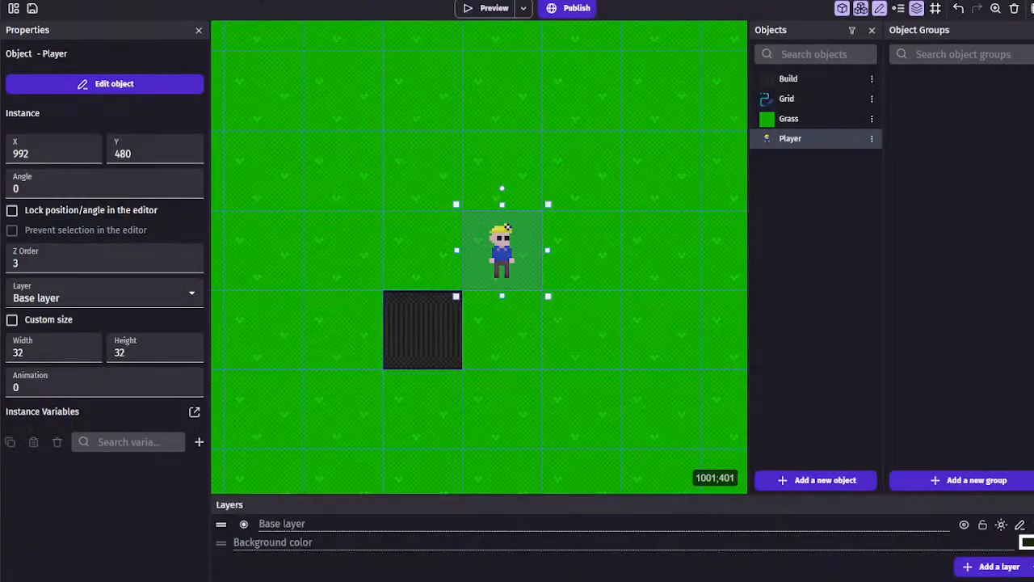
Reopen Player's Walking animation in Piskel, compare its frames, and extend both eyes one pixel upward in the second frame
{"action": "double_click", "coordinate": [517, 273]}
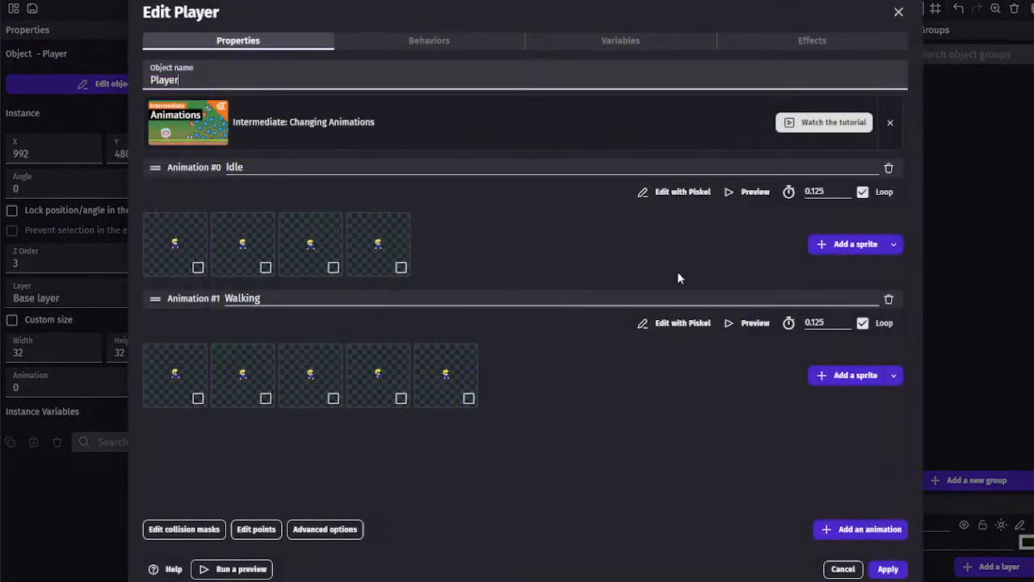
{"action": "left_click", "coordinate": [681, 323]}
{"action": "left_click", "coordinate": [9, 174]}
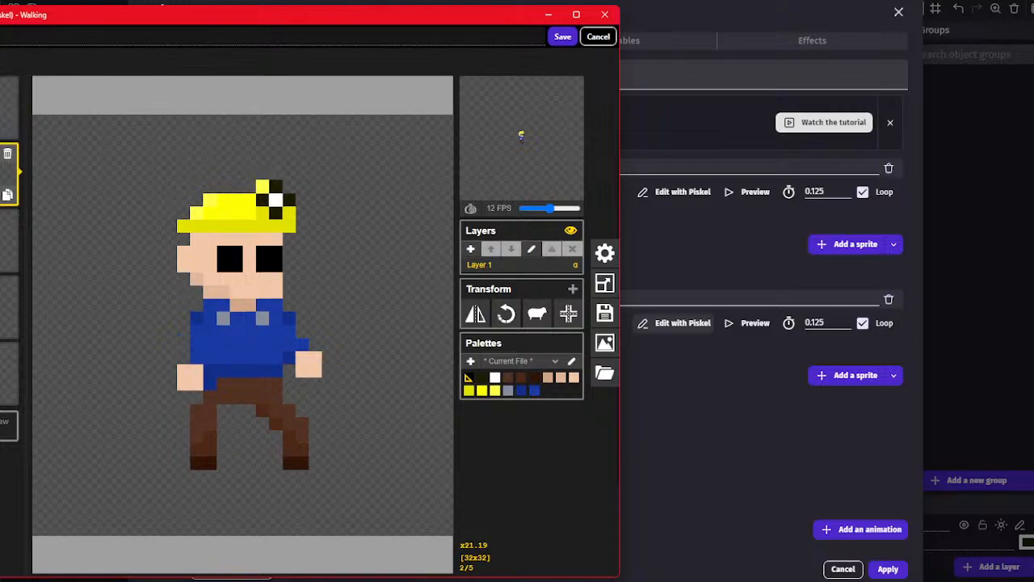
{"action": "left_click", "coordinate": [9, 108]}
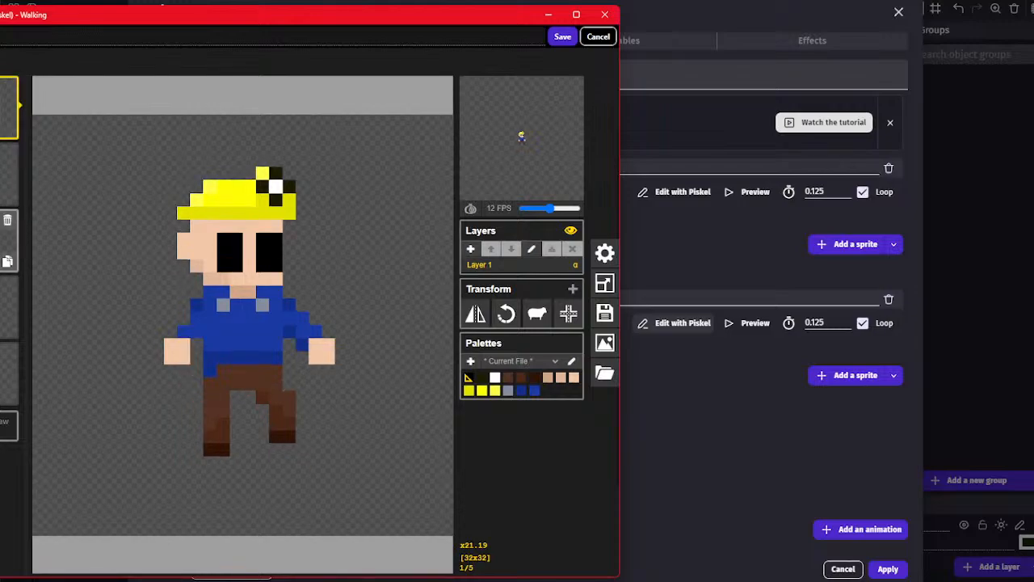
{"action": "left_click", "coordinate": [9, 372]}
{"action": "left_click", "coordinate": [9, 306]}
{"action": "left_click", "coordinate": [9, 174]}
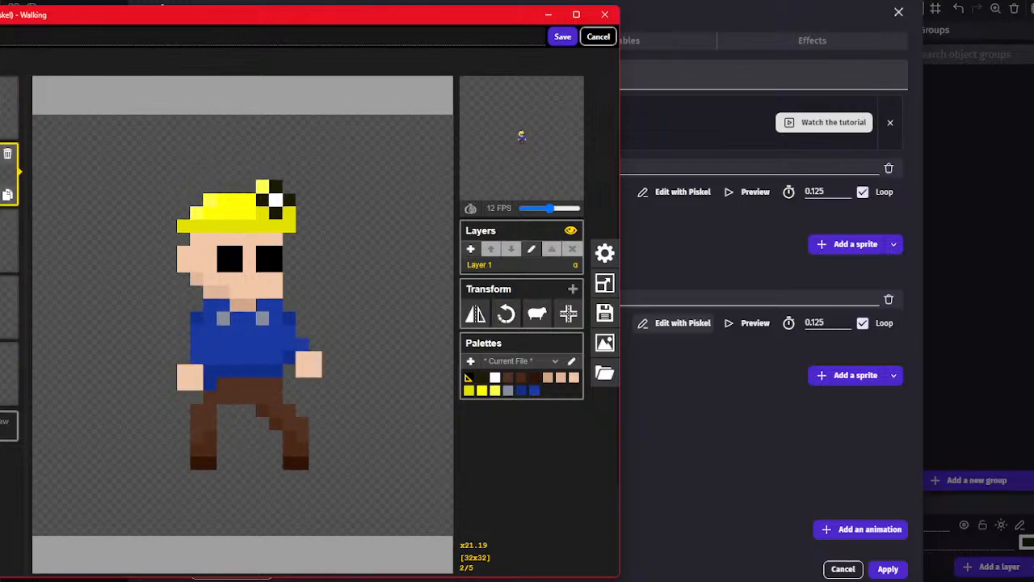
{"action": "left_click", "coordinate": [9, 240]}
{"action": "left_click", "coordinate": [9, 173]}
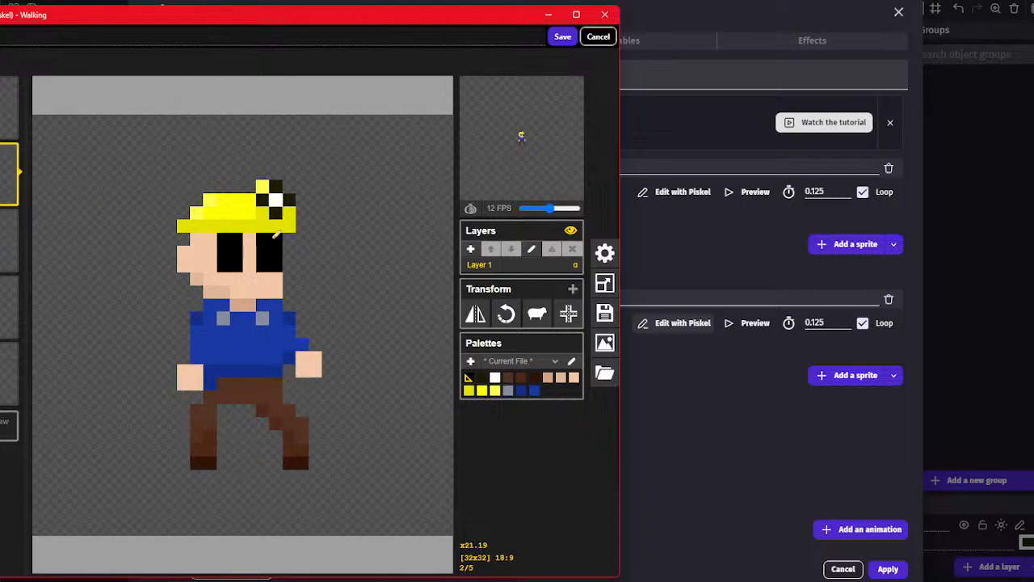
Raise both eyes by one pixel in the fifth Walking frame, covering their lowest row with skin colour
{"action": "left_click", "coordinate": [9, 240]}
{"action": "left_click", "coordinate": [8, 306]}
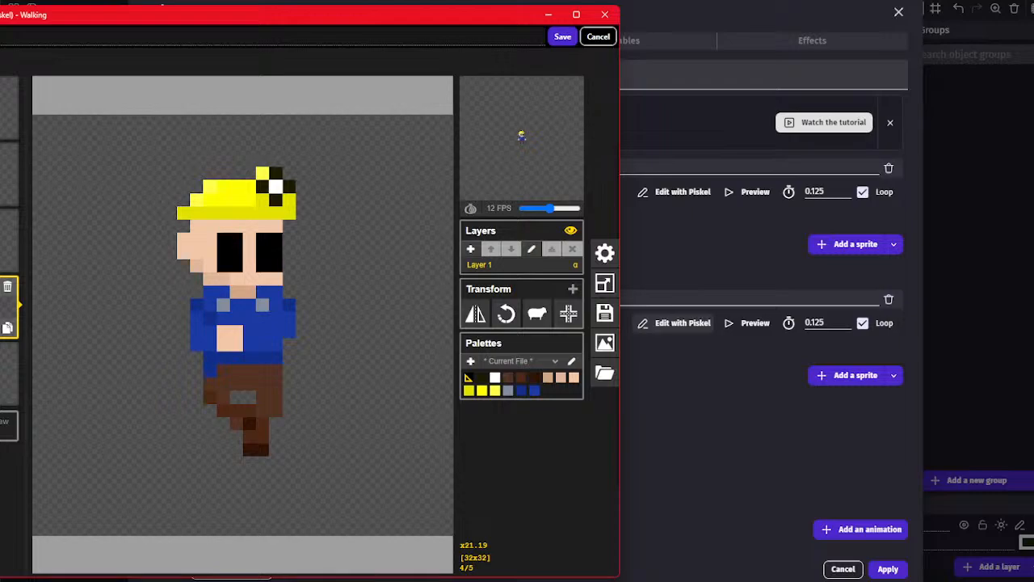
{"action": "left_click", "coordinate": [9, 372]}
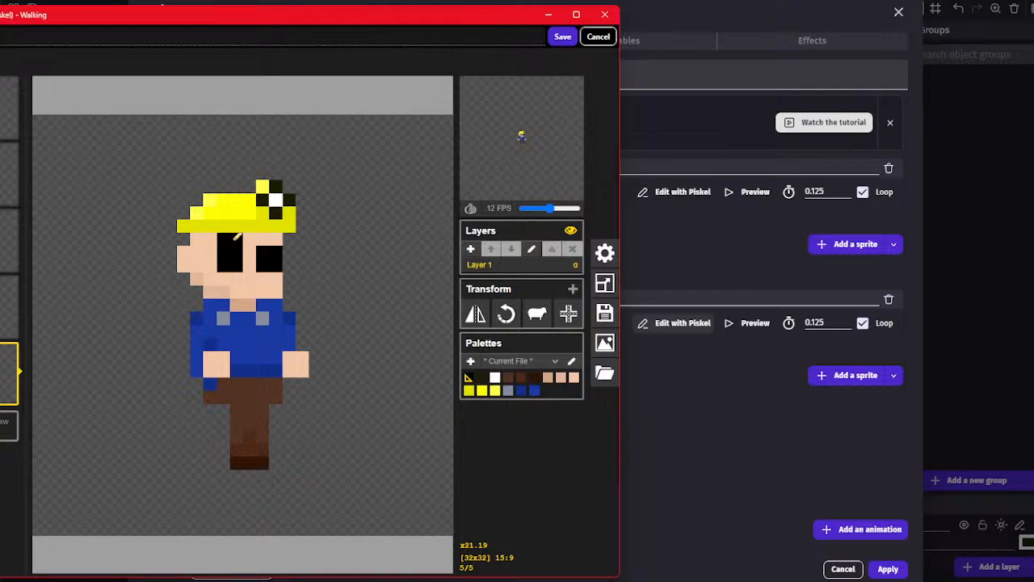
{"action": "mouse_move", "coordinate": [462, 145]}
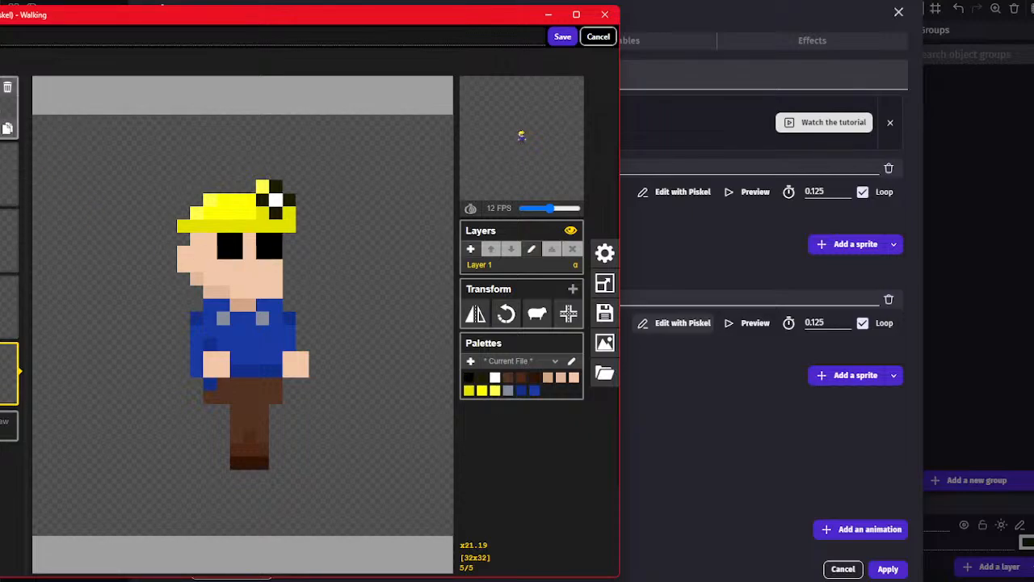
Cover the top row of both eyes in the first Walking frame and the bottom row in the second with skin colour
{"action": "left_click", "coordinate": [6, 109]}
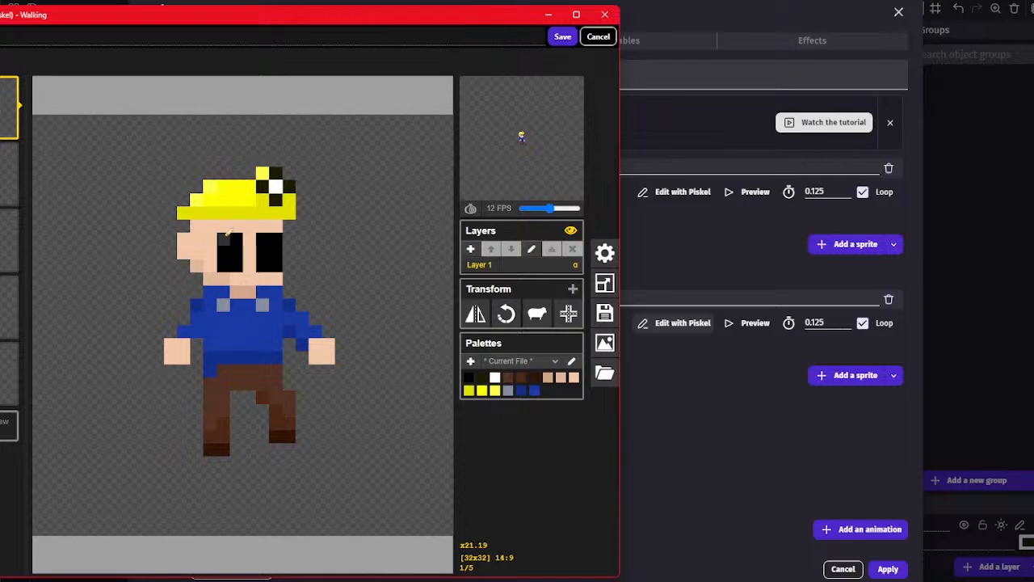
{"action": "left_click", "coordinate": [8, 173]}
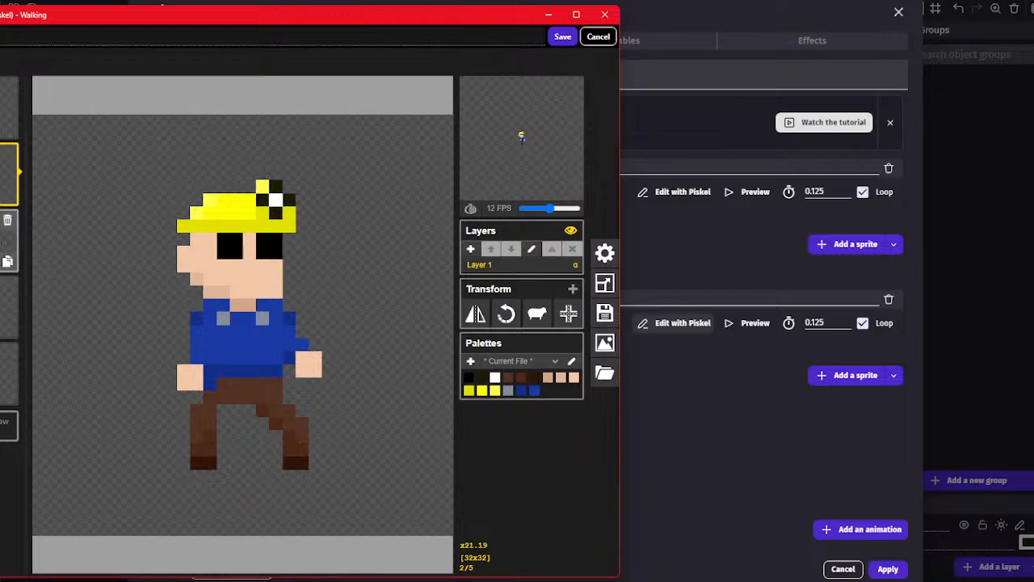
{"action": "left_click", "coordinate": [8, 241]}
Cover the top row of both eyes with skin colour in the fourth Walking frame, then check the fifth and first frames
{"action": "left_click", "coordinate": [8, 307]}
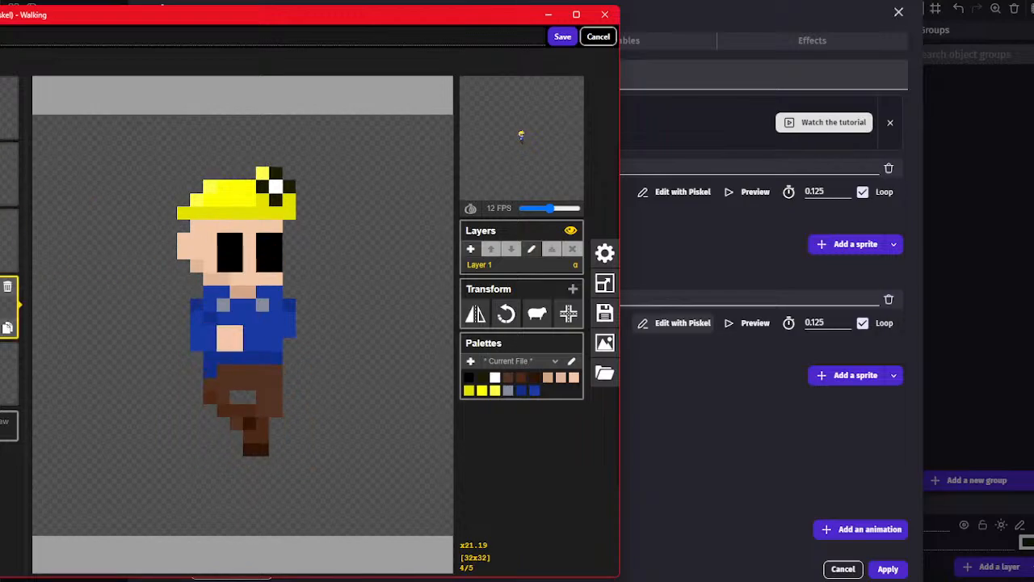
{"action": "left_click_drag", "start_coordinate": [220, 239], "coordinate": [268, 235]}
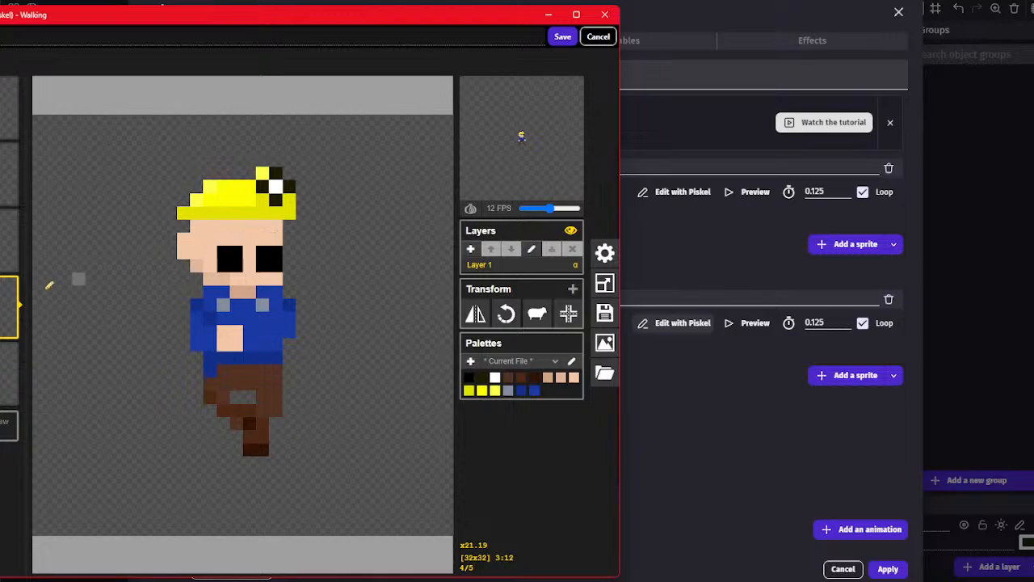
{"action": "left_click", "coordinate": [8, 373]}
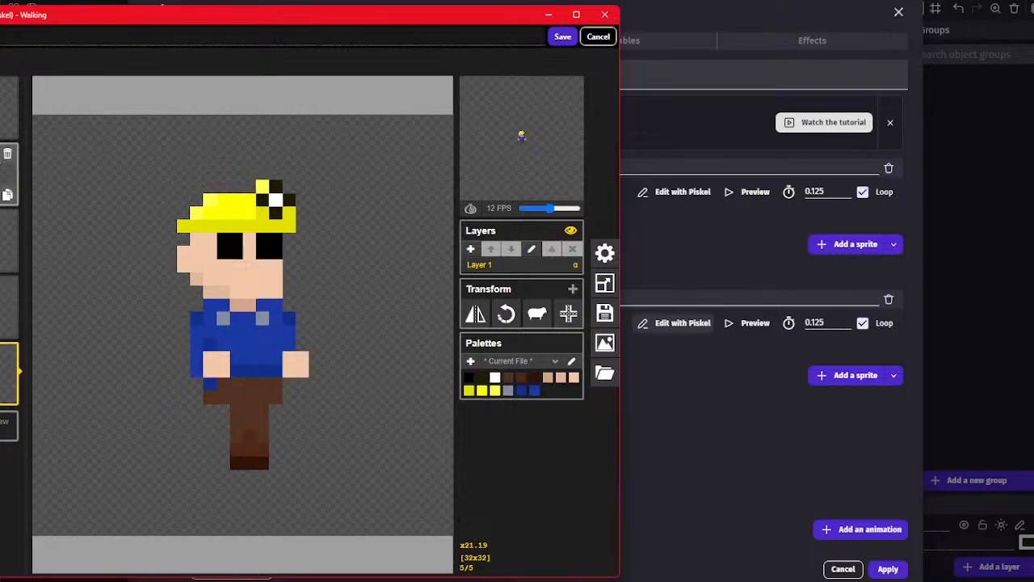
{"action": "left_click", "coordinate": [8, 108]}
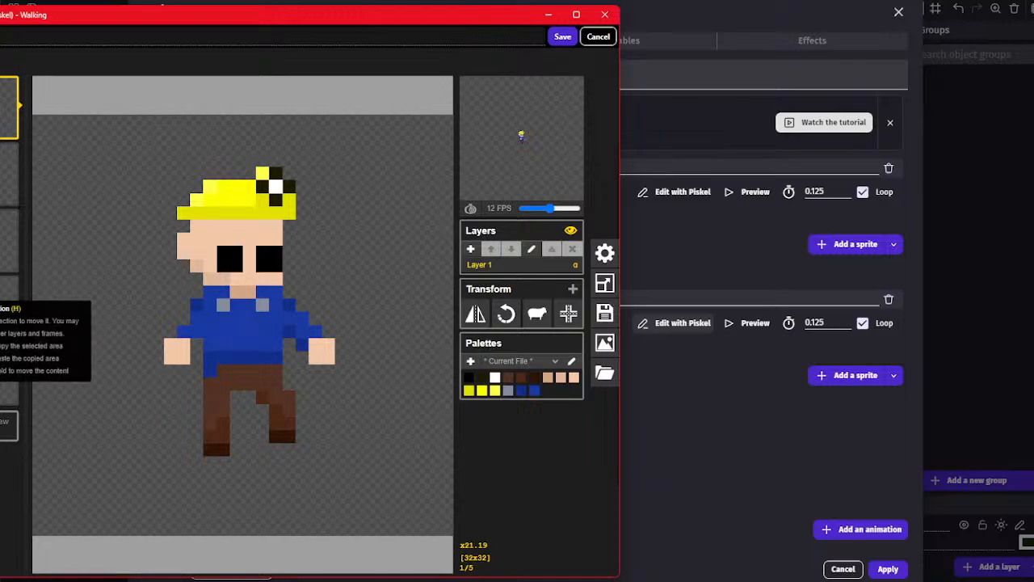
Move both eyes up two pixels in the first Walking frame and fill the gap below them with skin colour
{"action": "left_click_drag", "start_coordinate": [221, 248], "coordinate": [261, 243]}
{"action": "key", "text": "ctrl+x"}
{"action": "key", "text": "ctrl+v"}
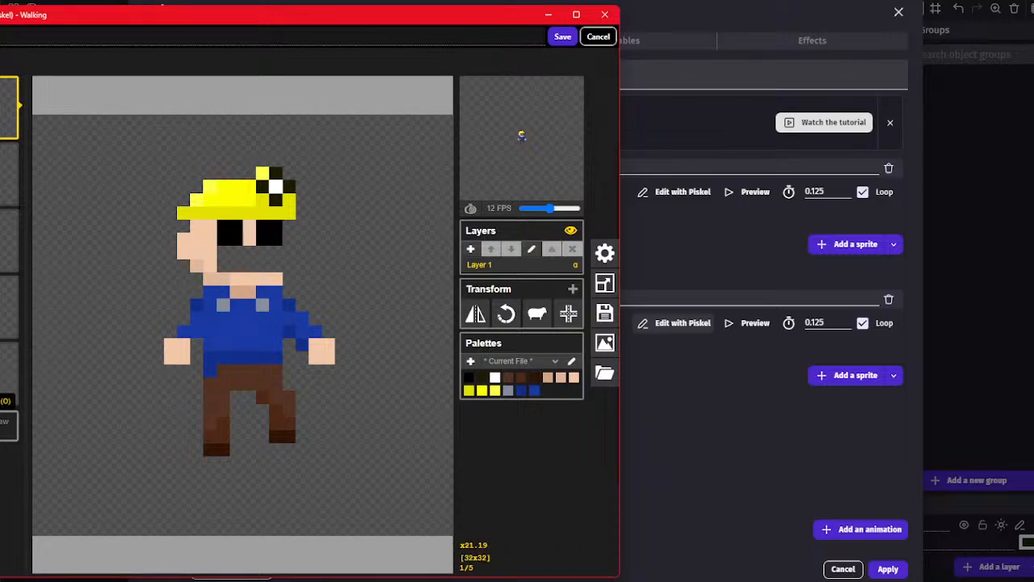
{"action": "mouse_move", "coordinate": [236, 251]}
{"action": "left_mouse_down"}
{"action": "mouse_move", "coordinate": [235, 264]}
{"action": "mouse_move", "coordinate": [276, 252]}
{"action": "mouse_move", "coordinate": [275, 265]}
{"action": "left_mouse_up"}
Lower both eyes by one pixel in the second Walking frame, fill the gap with skin colour, and compare it with the neighbouring frames
{"action": "key", "text": "Down"}
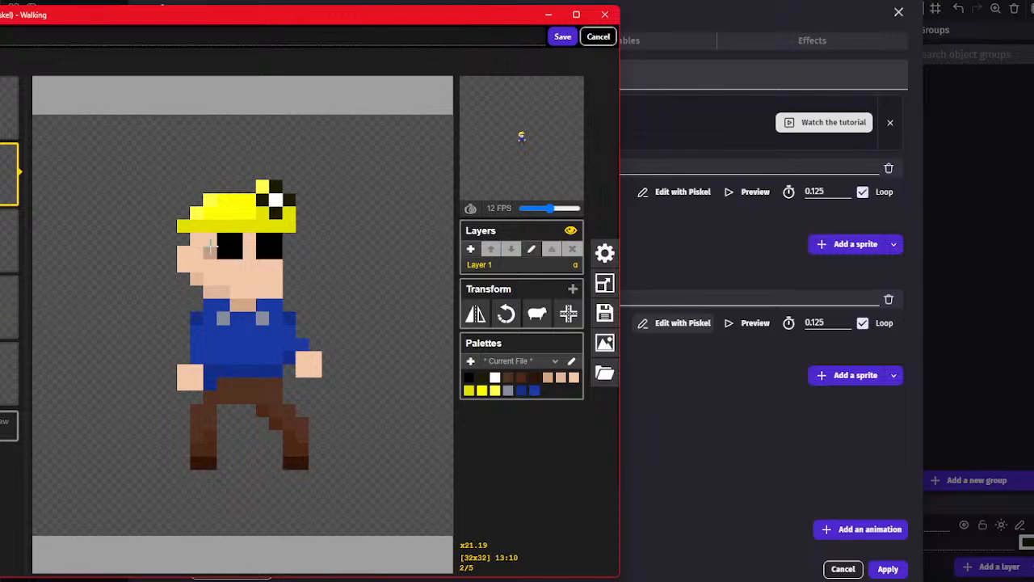
{"action": "left_click_drag", "start_coordinate": [225, 240], "coordinate": [266, 271]}
{"action": "left_click", "coordinate": [2, 192]}
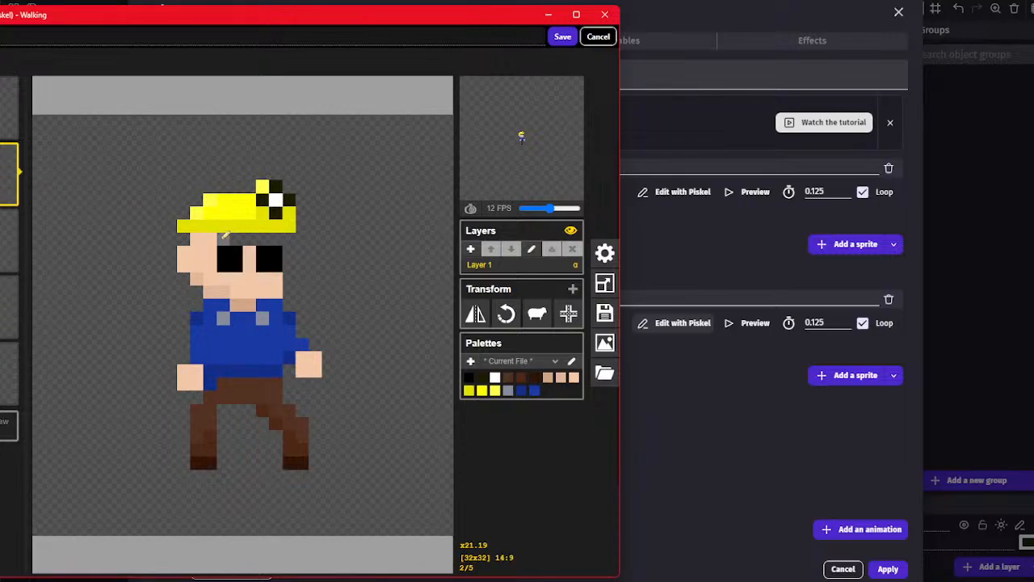
{"action": "left_click_drag", "start_coordinate": [223, 239], "coordinate": [273, 239]}
{"action": "key", "text": "Down"}
{"action": "key", "text": "Up"}
{"action": "key", "text": "Up"}
{"action": "key", "text": "Down"}
{"action": "key", "text": "Down"}
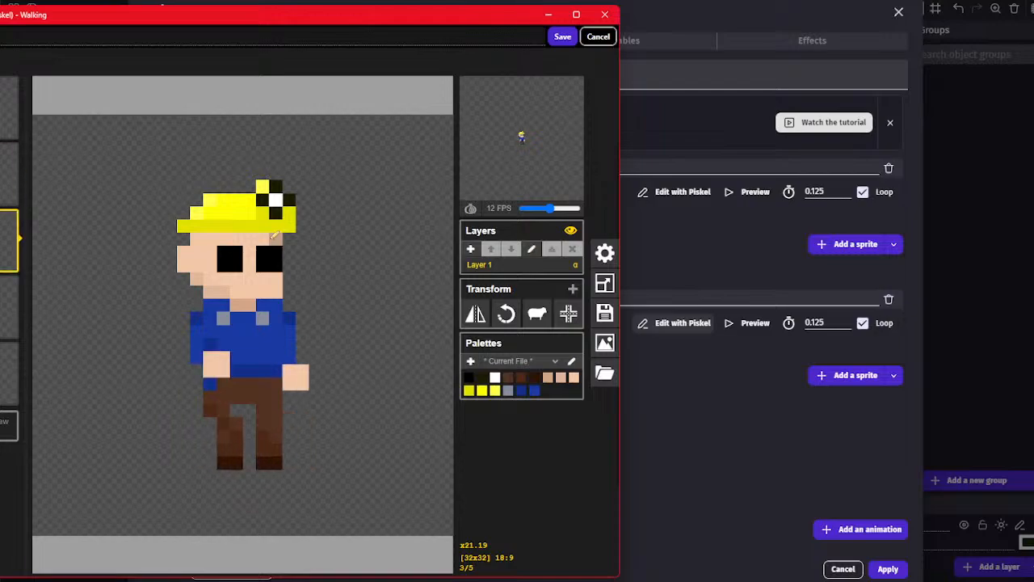
Move both eyes up two pixels in the fourth Walking frame and fill the gap beneath them with skin colour
{"action": "key", "text": "Down"}
{"action": "left_click", "coordinate": [2, 322]}
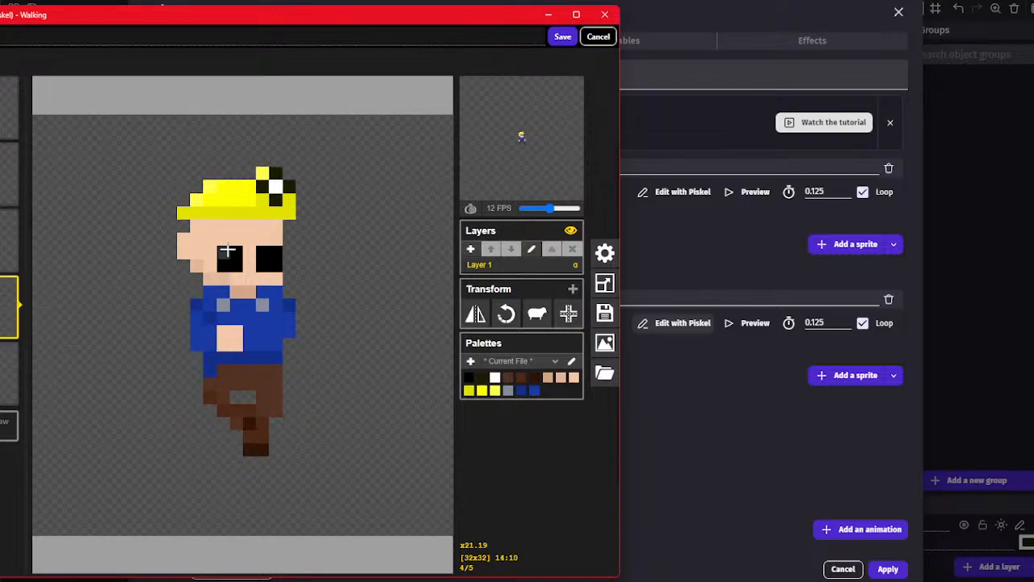
{"action": "left_click_drag", "start_coordinate": [225, 250], "coordinate": [274, 253]}
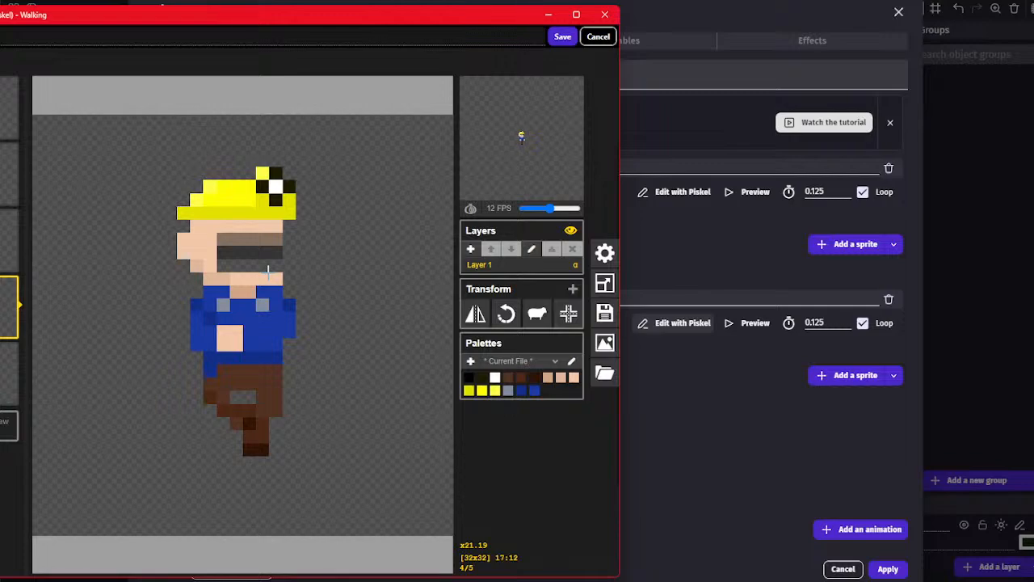
{"action": "left_click_drag", "start_coordinate": [265, 250], "coordinate": [265, 242], "text": "shift"}
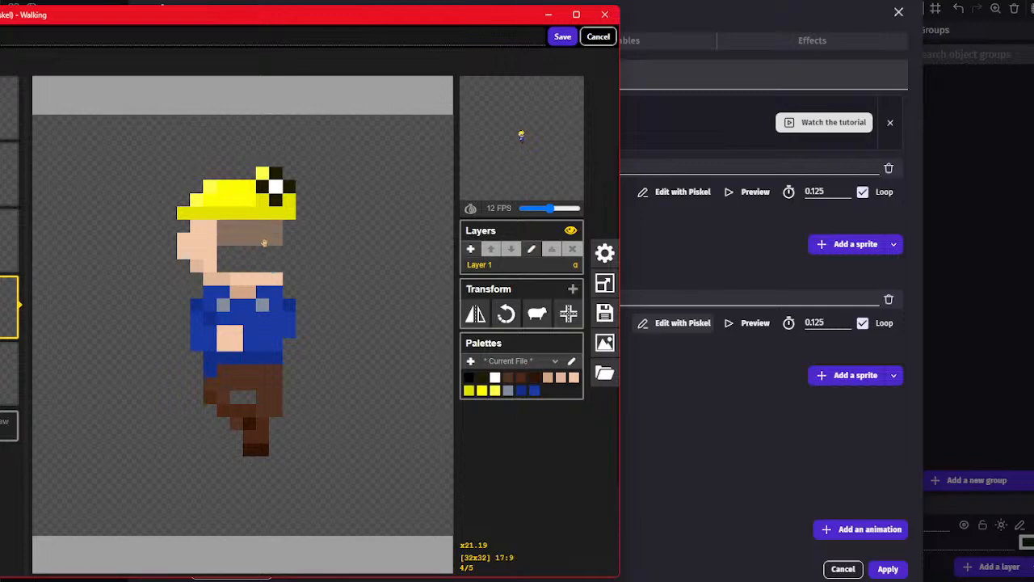
{"action": "left_click", "coordinate": [260, 258]}
{"action": "left_click", "coordinate": [5, 109]}
{"action": "key", "text": "Down"}
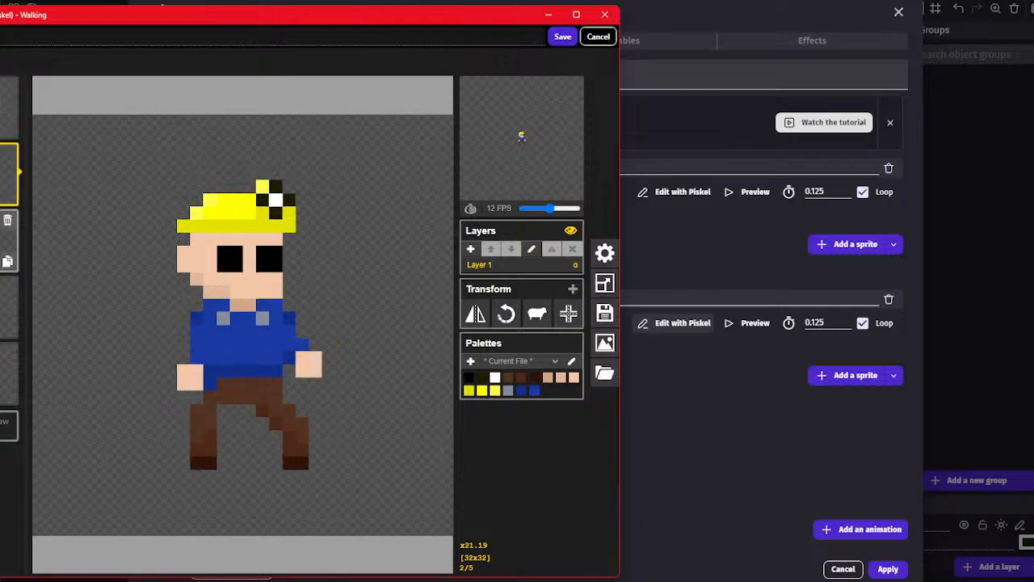
{"action": "key", "text": "Down"}
{"action": "key", "text": "Up"}
{"action": "key", "text": "Down"}
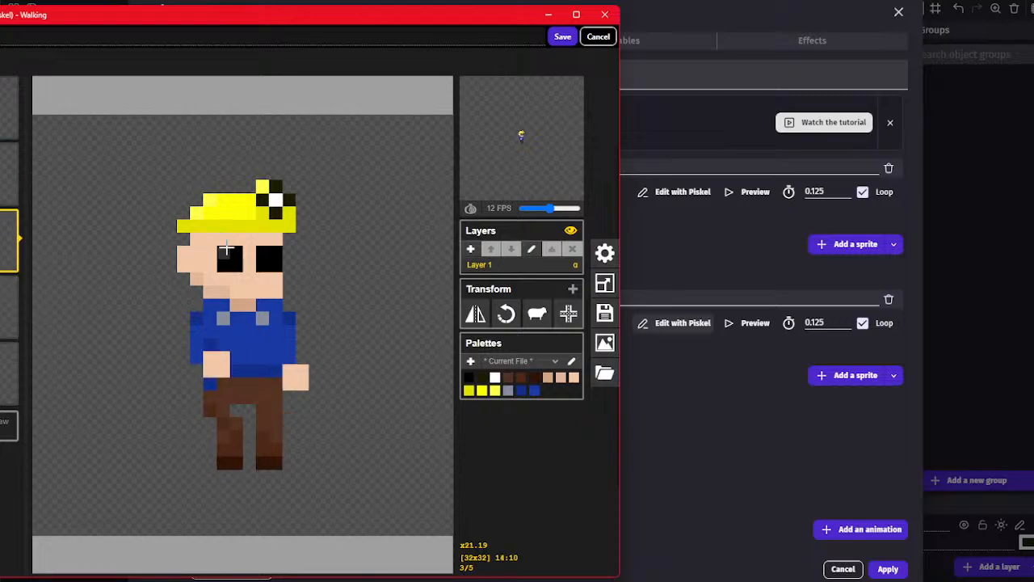
{"action": "left_click", "coordinate": [10, 307]}
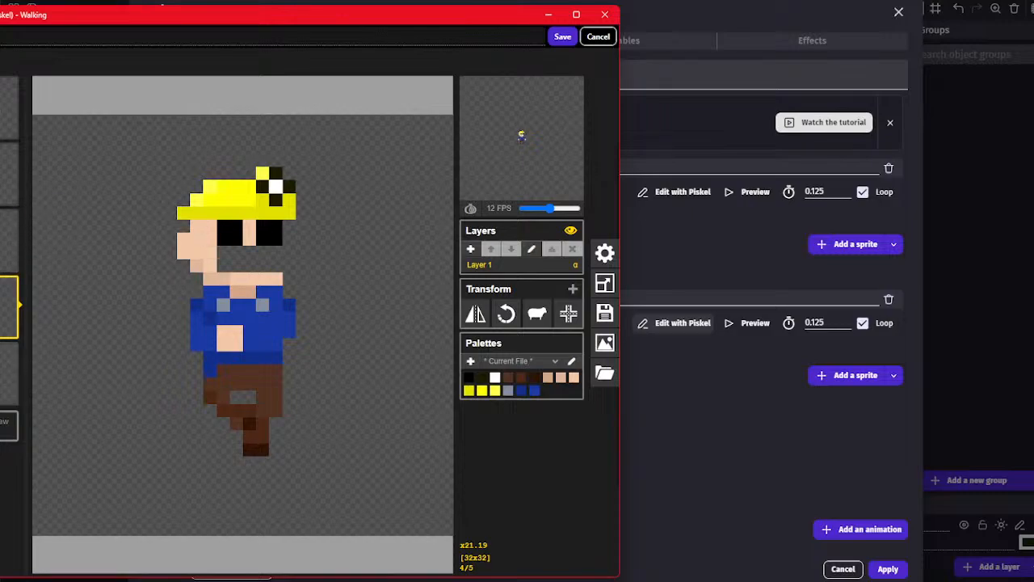
{"action": "mouse_move", "coordinate": [226, 247]}
{"action": "left_mouse_down"}
{"action": "mouse_move", "coordinate": [276, 252]}
{"action": "mouse_move", "coordinate": [223, 264]}
{"action": "left_mouse_up"}
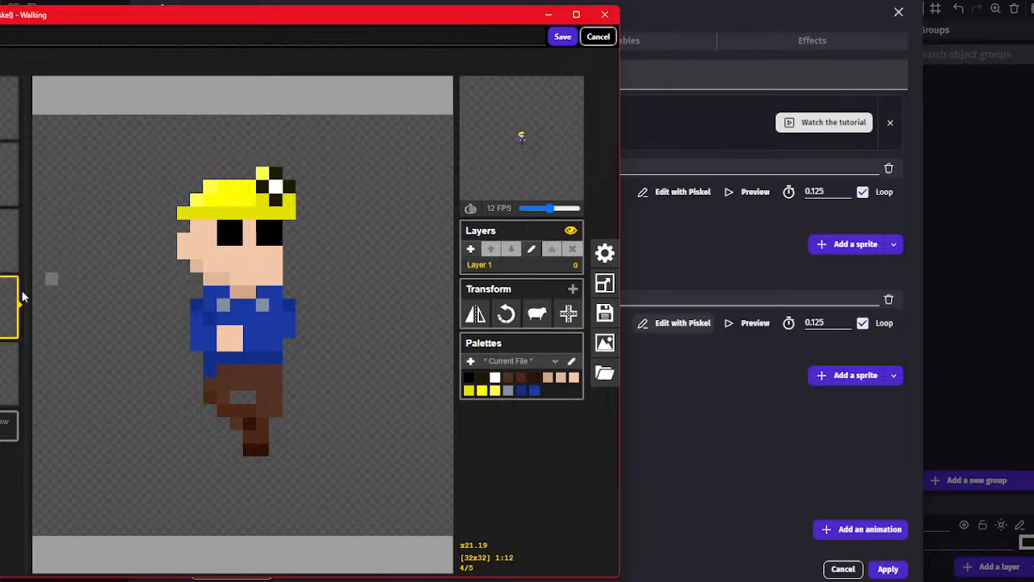
Lower both eyes by one pixel in the fifth Walking frame and fill the gap above them with skin colour
{"action": "mouse_move", "coordinate": [12, 301]}
{"action": "left_click", "coordinate": [8, 241]}
{"action": "left_click", "coordinate": [8, 307]}
{"action": "left_click", "coordinate": [8, 373]}
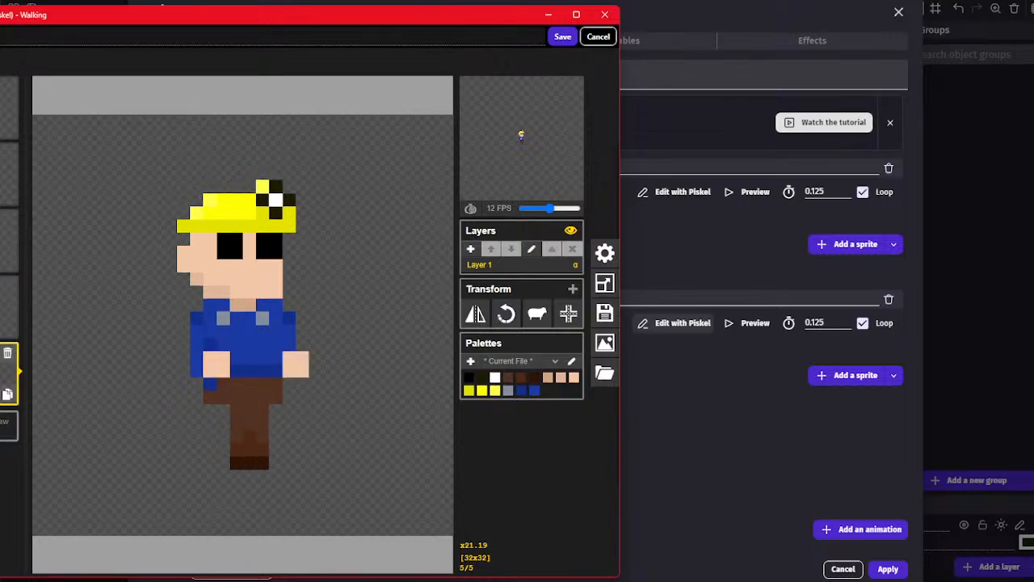
{"action": "left_click_drag", "start_coordinate": [220, 236], "coordinate": [272, 263]}
{"action": "left_click", "coordinate": [261, 295]}
{"action": "left_click", "coordinate": [1, 192]}
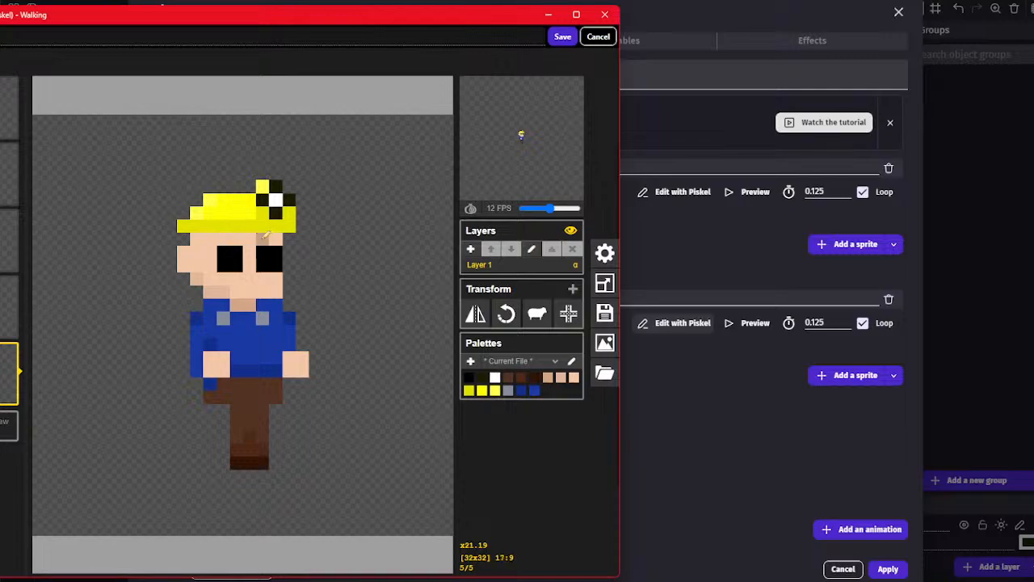
Save the edited Walking frames and test the Player's walk to the left in a game preview
{"action": "left_click", "coordinate": [563, 36]}
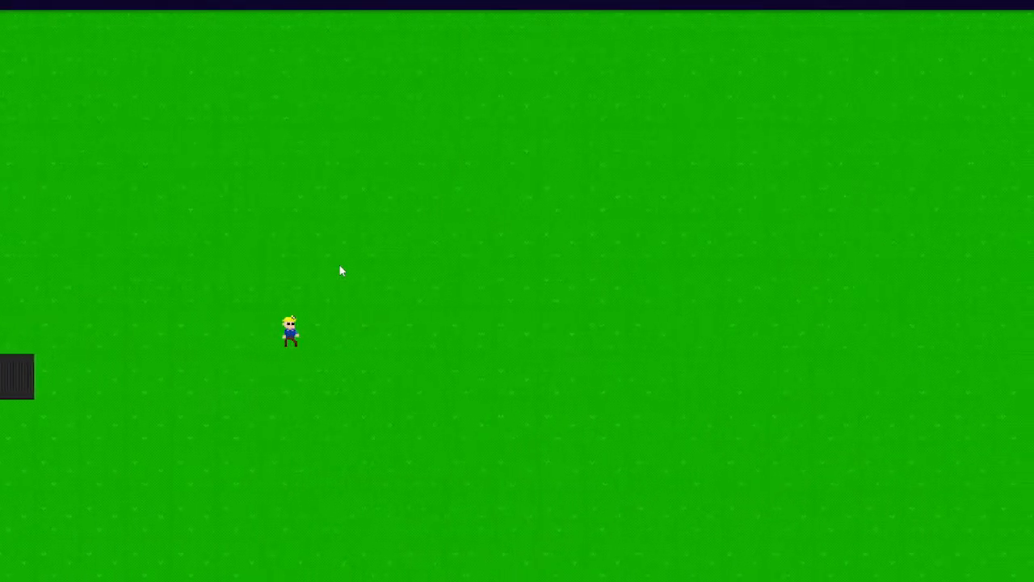
{"action": "key", "text": "Left"}
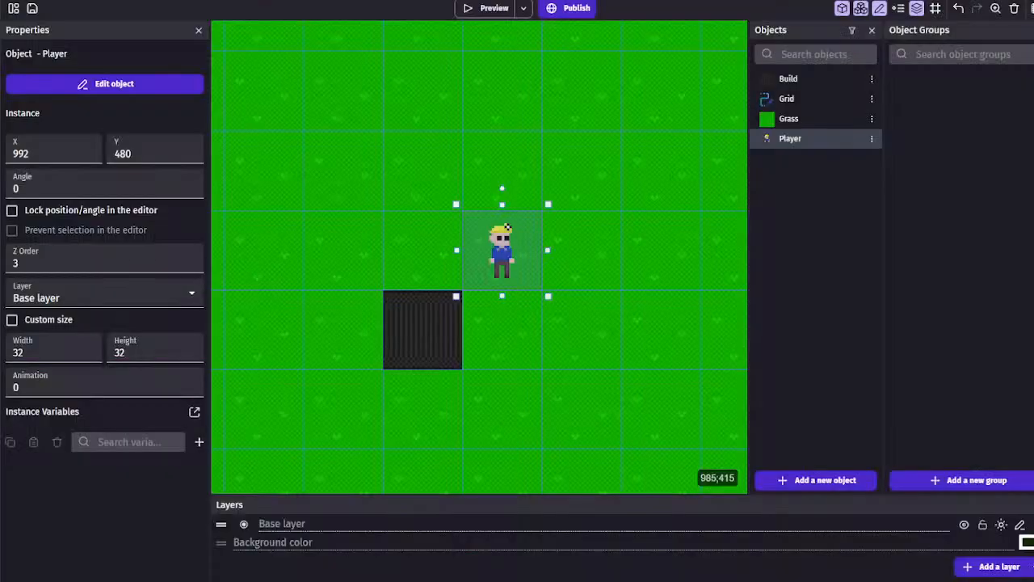
Reopen Player's Walking animation in Piskel, compare its frames, and delete the third frame
{"action": "double_click", "coordinate": [501, 243]}
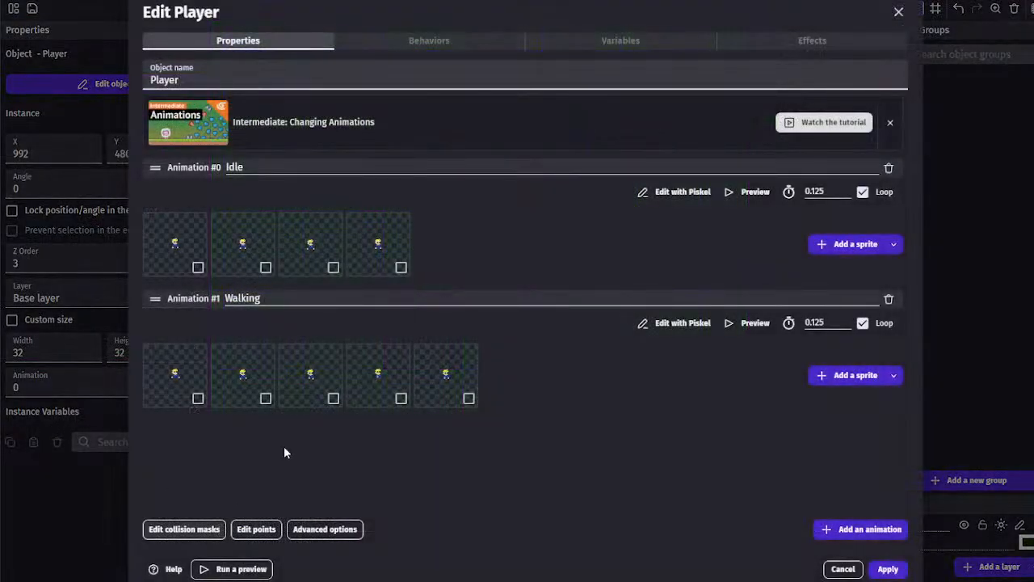
{"action": "left_click", "coordinate": [681, 322]}
{"action": "left_click", "coordinate": [8, 174]}
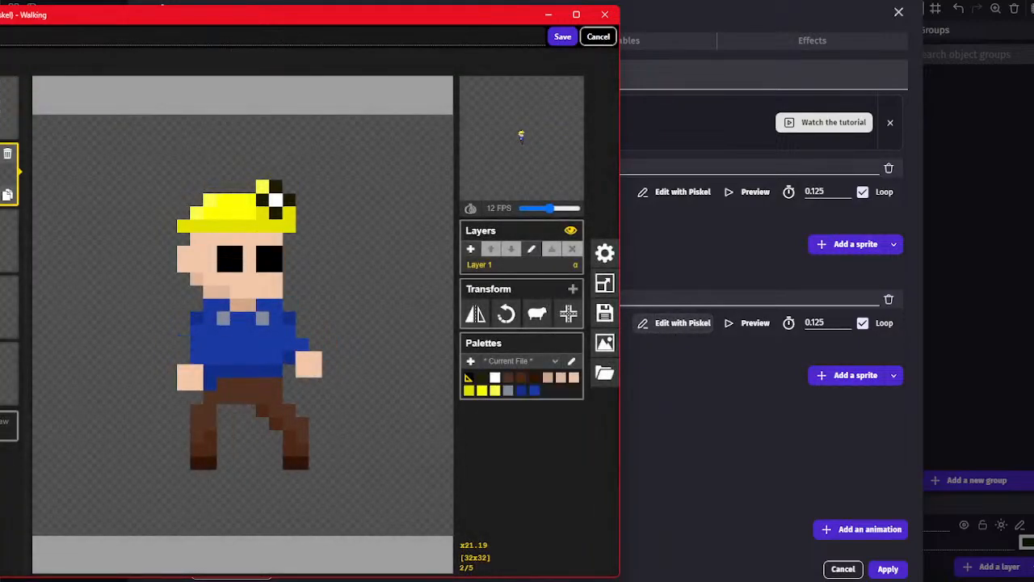
{"action": "left_click", "coordinate": [8, 240]}
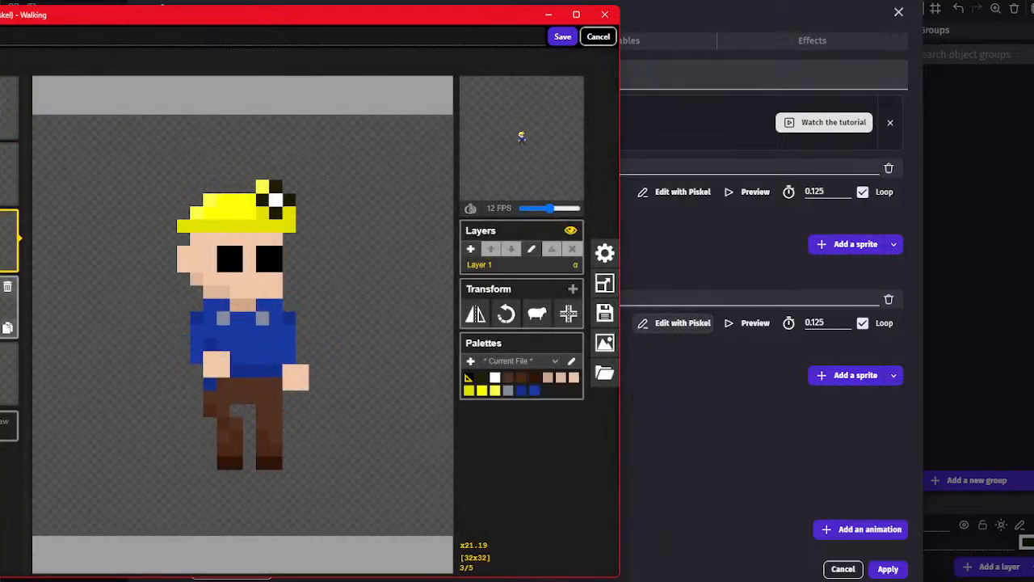
{"action": "left_click", "coordinate": [8, 307]}
{"action": "left_click", "coordinate": [6, 307]}
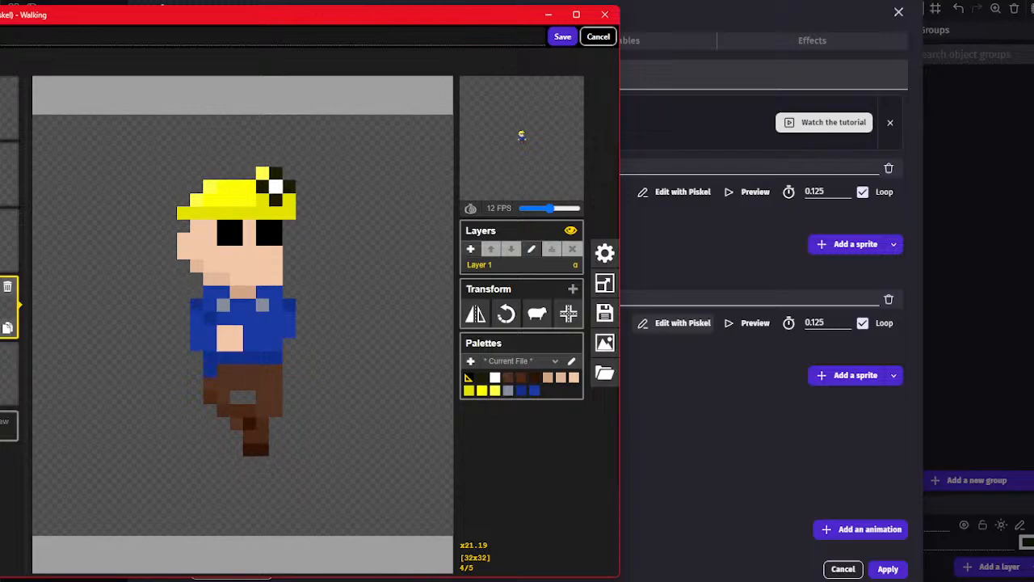
{"action": "left_click", "coordinate": [6, 373]}
{"action": "left_click", "coordinate": [7, 240]}
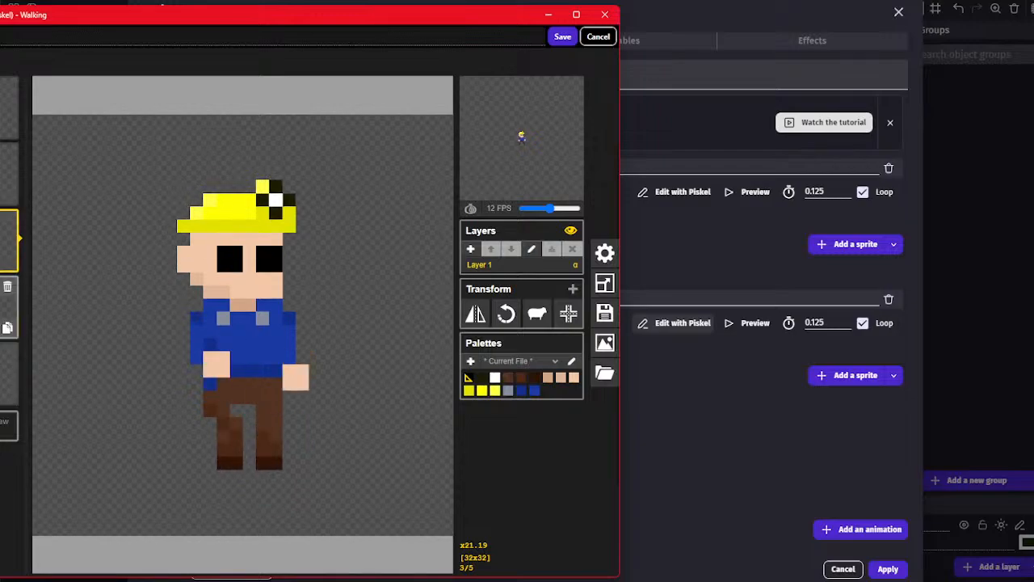
{"action": "left_click", "coordinate": [6, 307]}
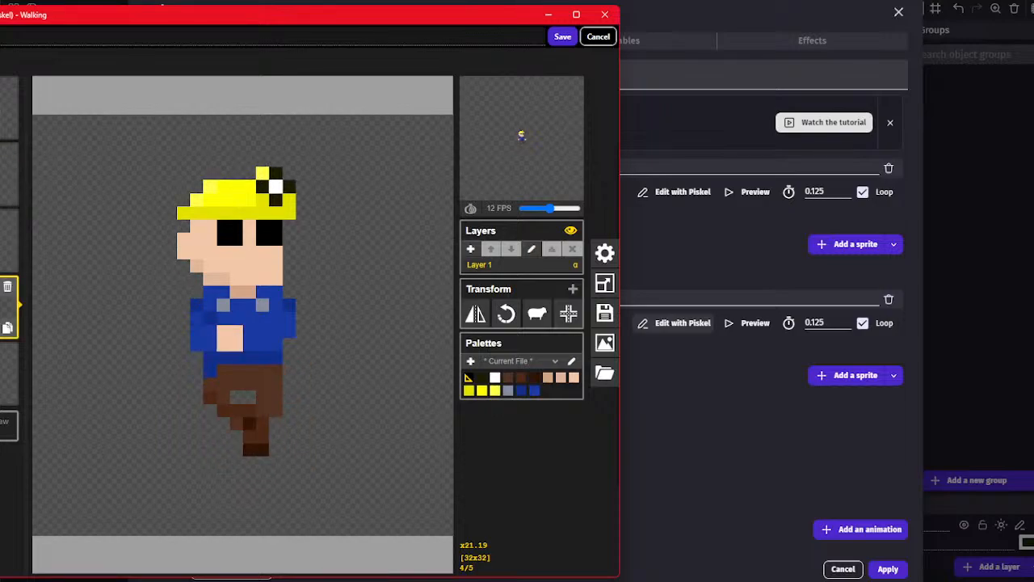
{"action": "left_click", "coordinate": [7, 373]}
{"action": "left_click", "coordinate": [8, 242]}
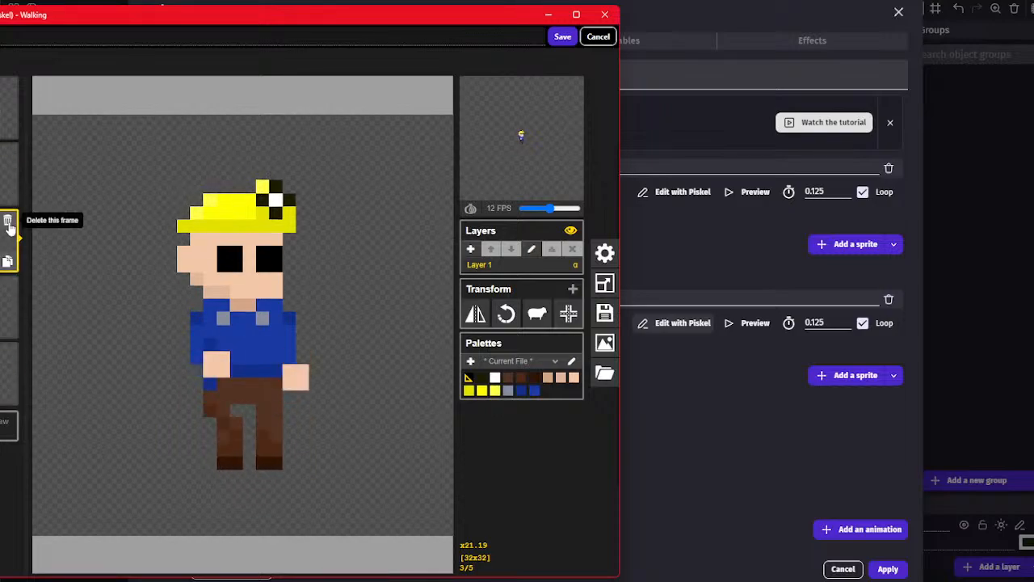
{"action": "left_click", "coordinate": [8, 222]}
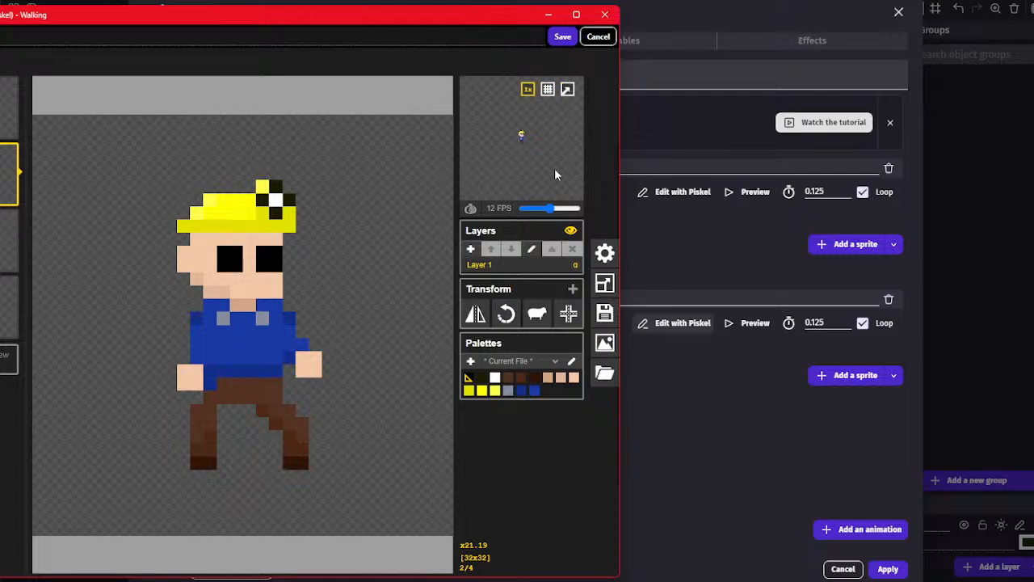
Save the Walking animation, play its animation preview, and run a game preview
{"action": "left_click", "coordinate": [562, 37]}
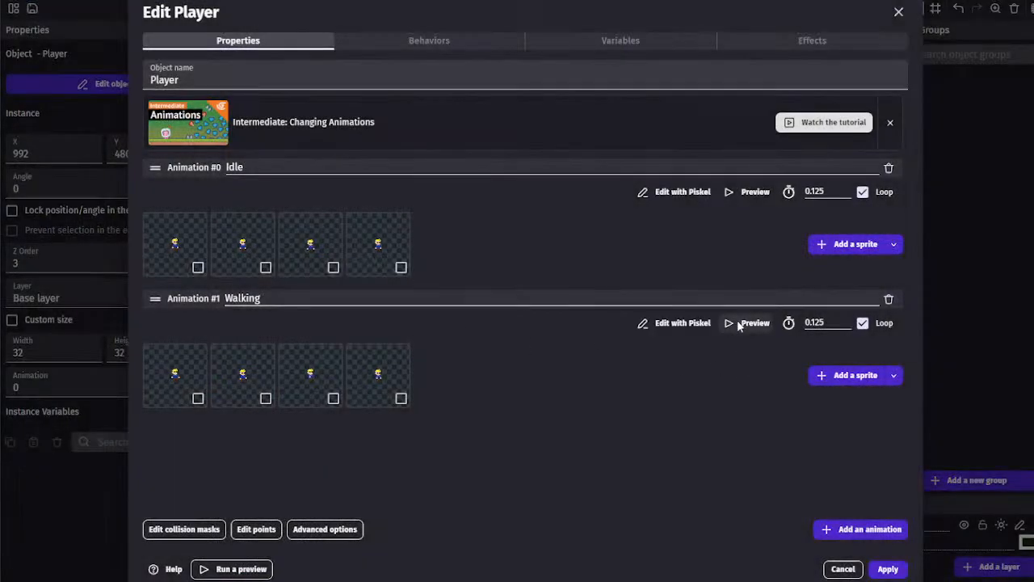
{"action": "left_click", "coordinate": [739, 323]}
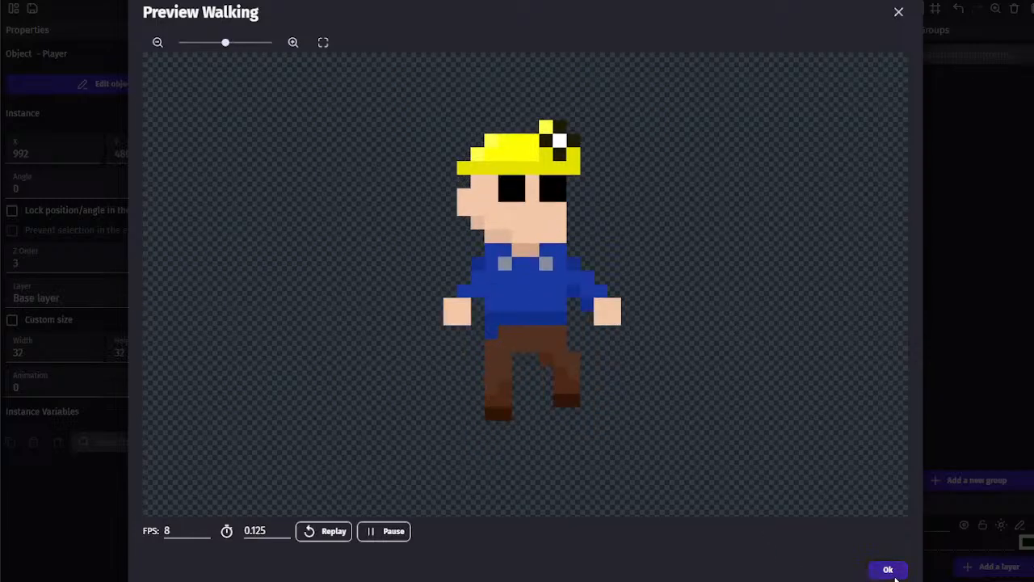
{"action": "left_click", "coordinate": [888, 568]}
{"action": "left_click", "coordinate": [490, 9]}
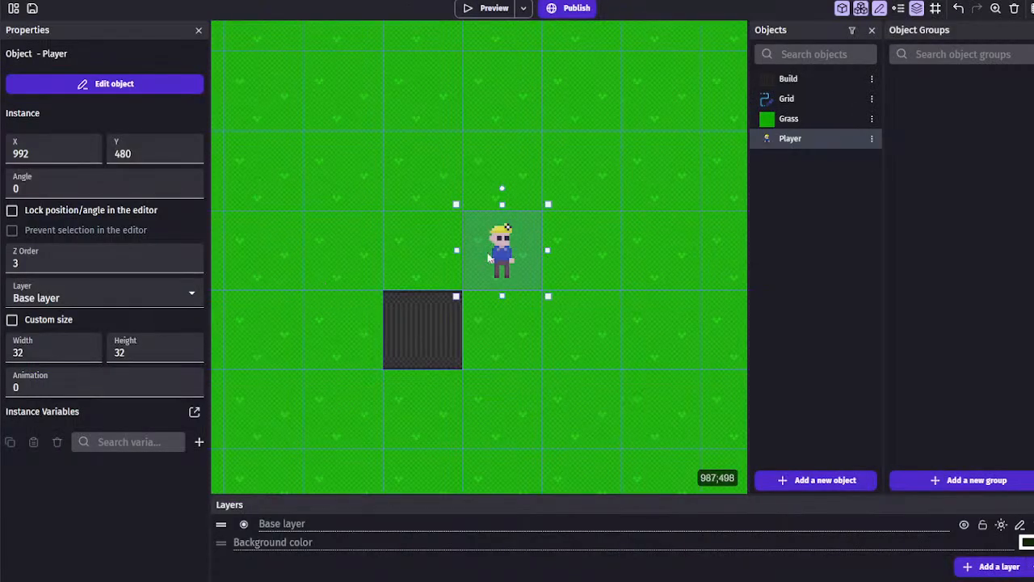
Reopen Player's Walking animation in Piskel and shift both legs one pixel left in the fourth frame
{"action": "double_click", "coordinate": [497, 246]}
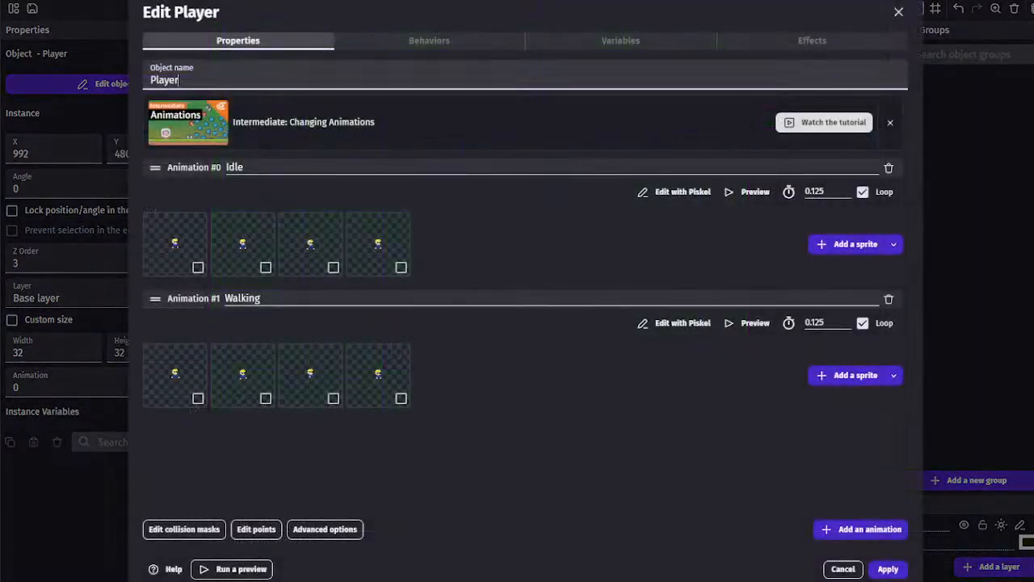
{"action": "key", "text": "alt+Tab"}
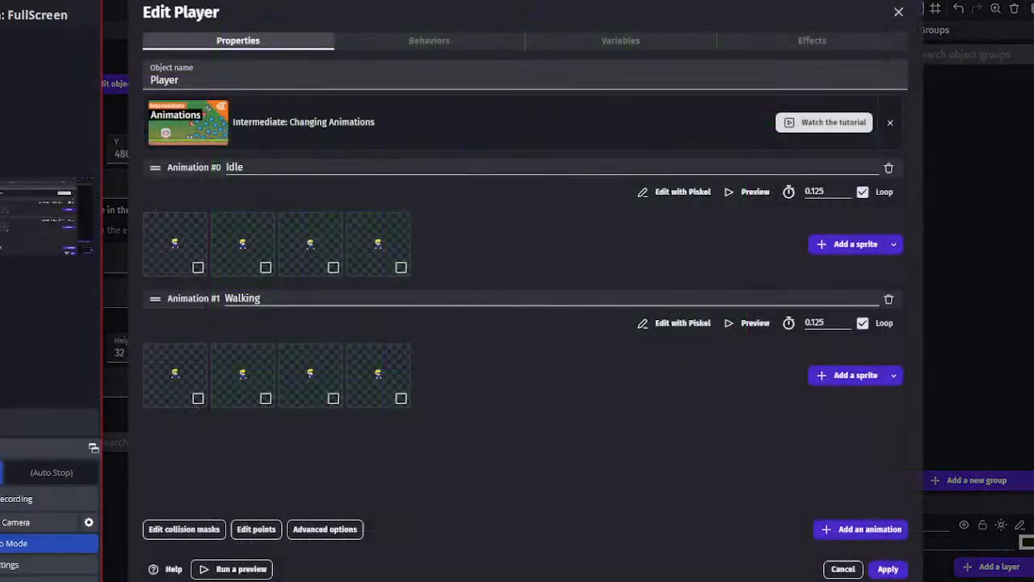
{"action": "left_click", "coordinate": [439, 399]}
{"action": "left_click", "coordinate": [683, 323]}
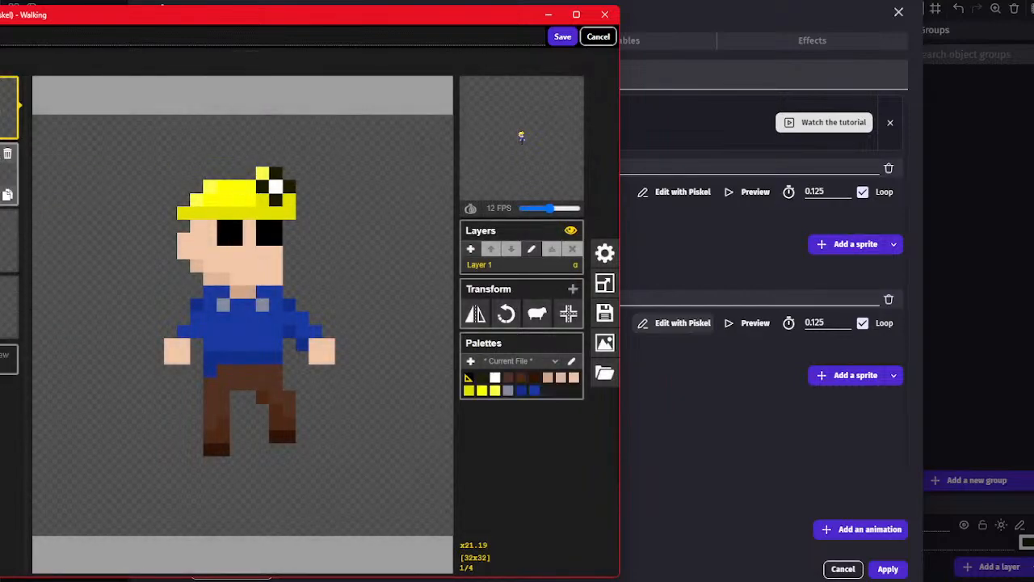
{"action": "key", "text": "Down"}
{"action": "key", "text": "Down"}
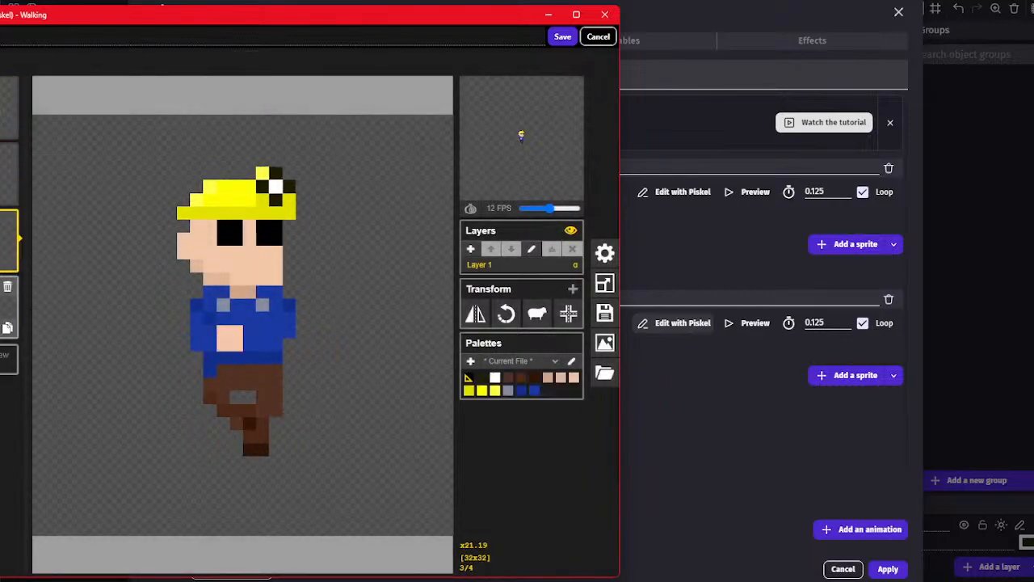
{"action": "key", "text": "Down"}
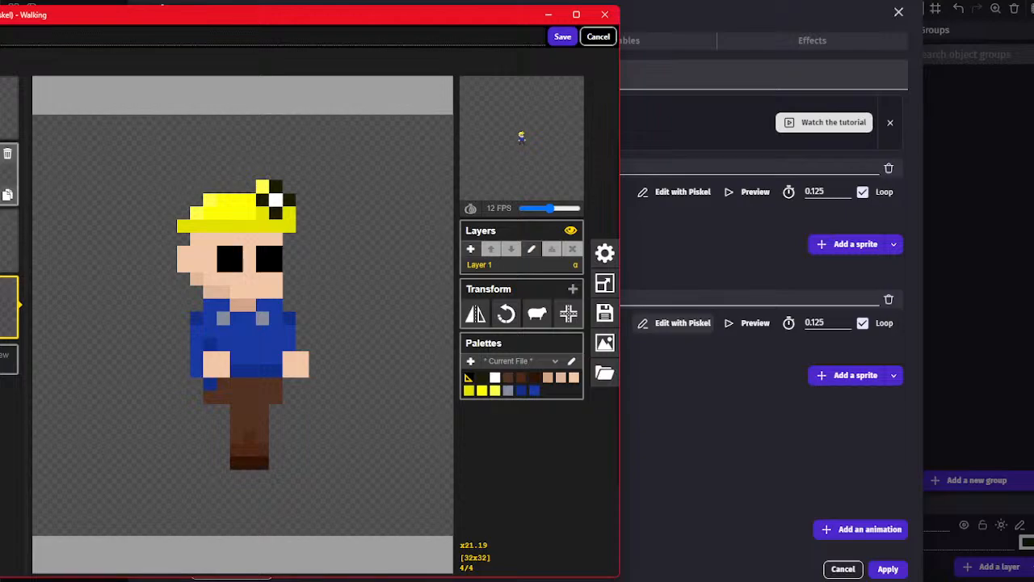
{"action": "left_click_drag", "start_coordinate": [232, 413], "coordinate": [267, 452]}
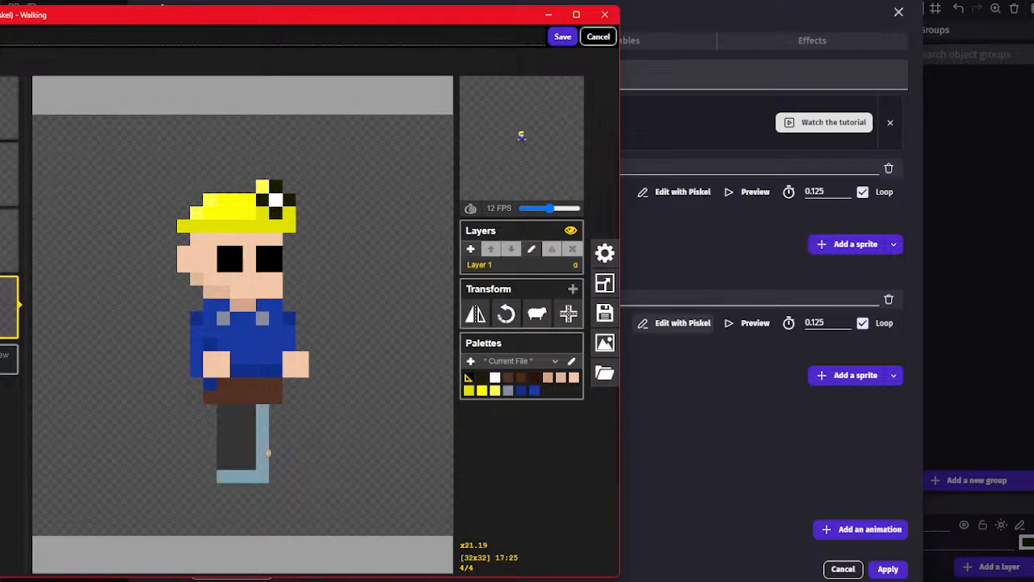
{"action": "left_click", "coordinate": [302, 441]}
Shift the front leg one pixel left, toward the rear leg, in the second Walking frame
{"action": "left_click", "coordinate": [8, 242]}
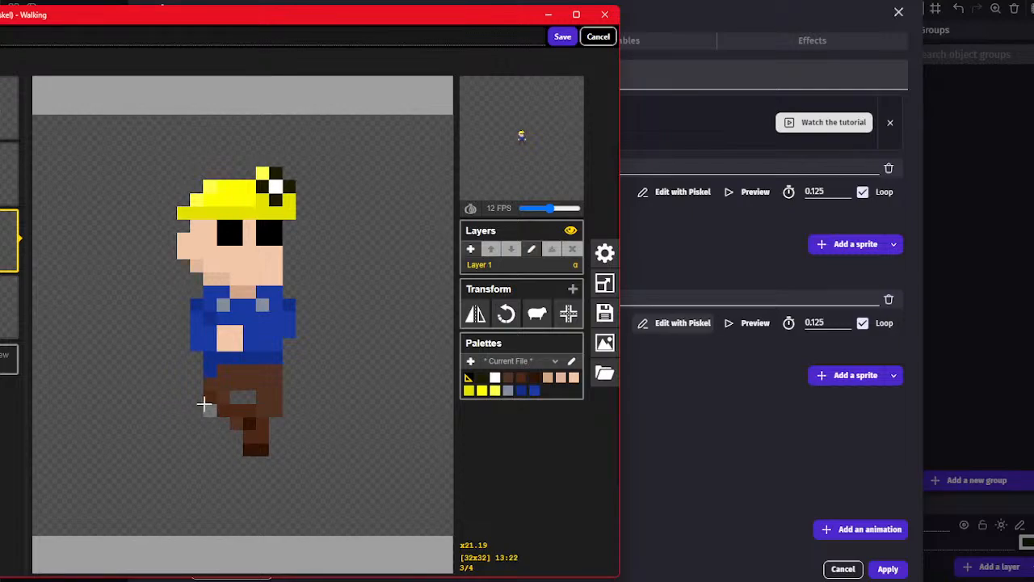
{"action": "key", "text": "Up"}
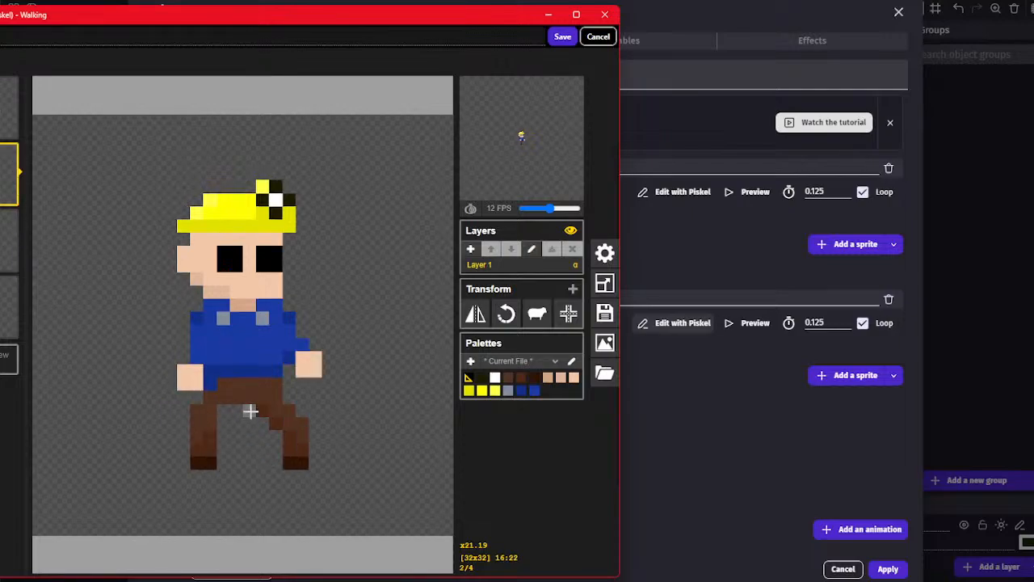
{"action": "left_click_drag", "start_coordinate": [250, 411], "coordinate": [326, 462]}
{"action": "left_click", "coordinate": [372, 444]}
{"action": "key", "text": "Up"}
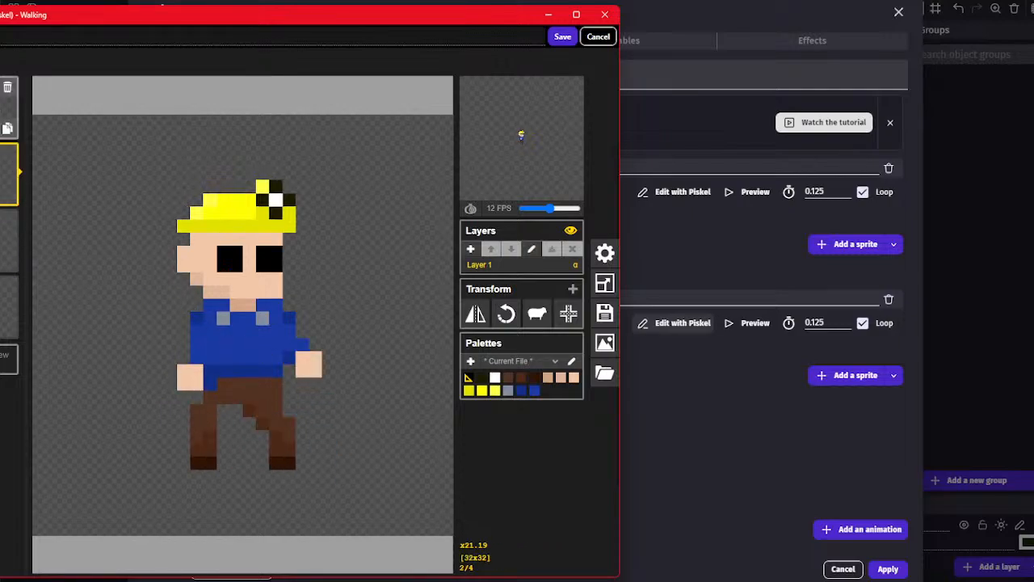
Shift the front leg left, toward the rear leg, in the first Walking frame and compare it with the second frame
{"action": "left_click_drag", "start_coordinate": [249, 397], "coordinate": [297, 432]}
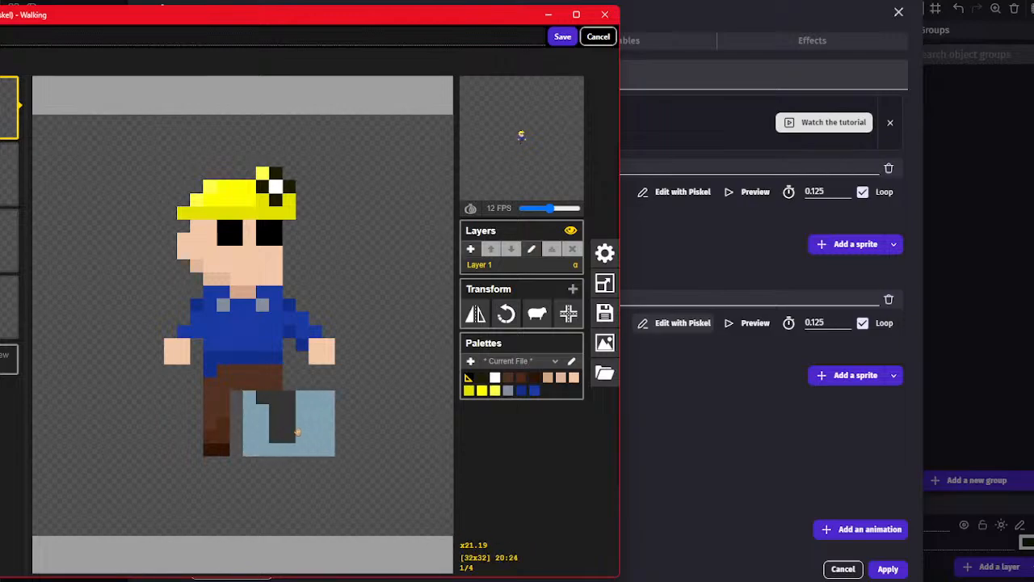
{"action": "left_click", "coordinate": [377, 416]}
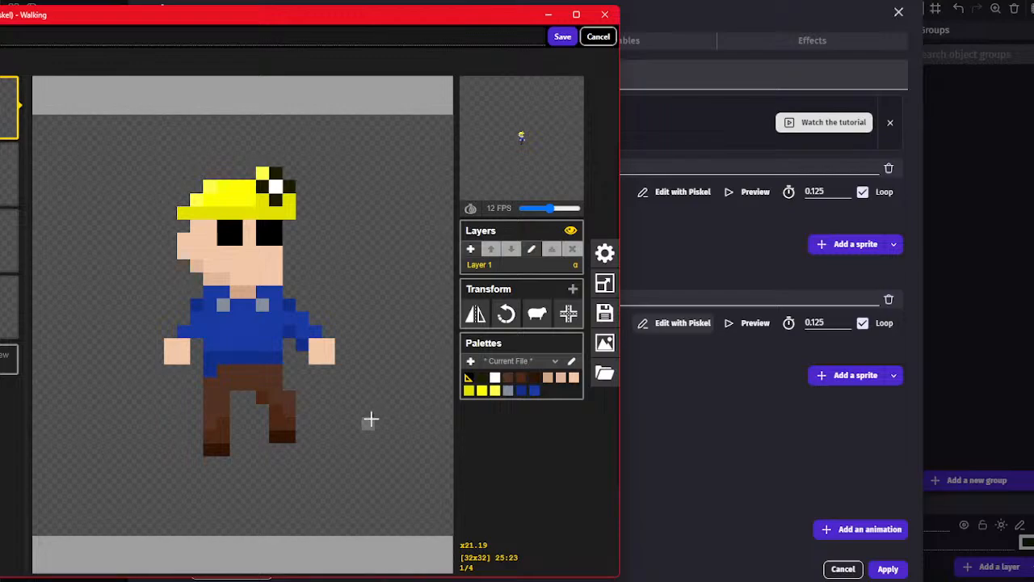
{"action": "left_click", "coordinate": [12, 192]}
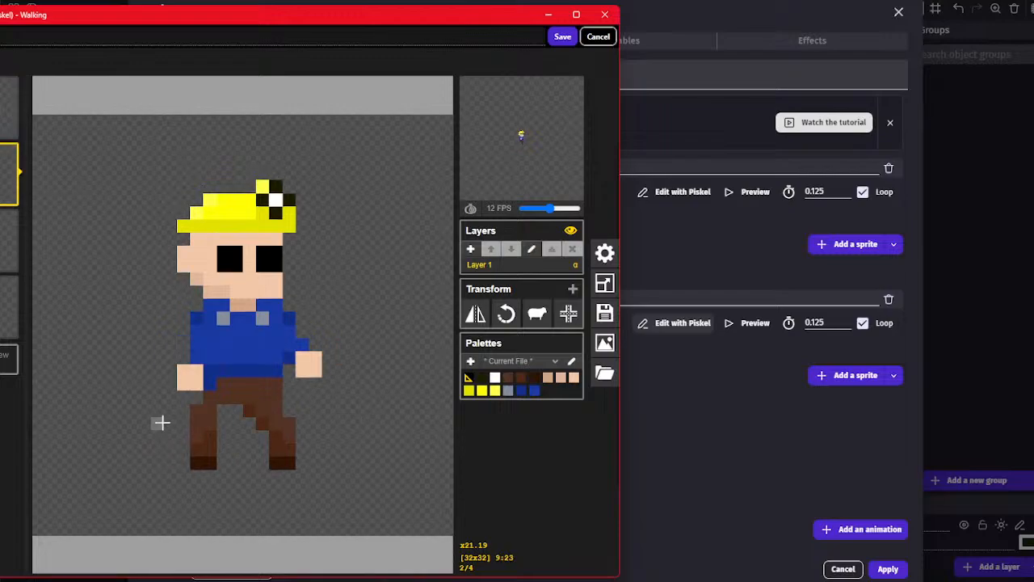
Save the Walking animation with the Player changes and run a game preview, walking the Player left and then right
{"action": "left_click", "coordinate": [564, 38]}
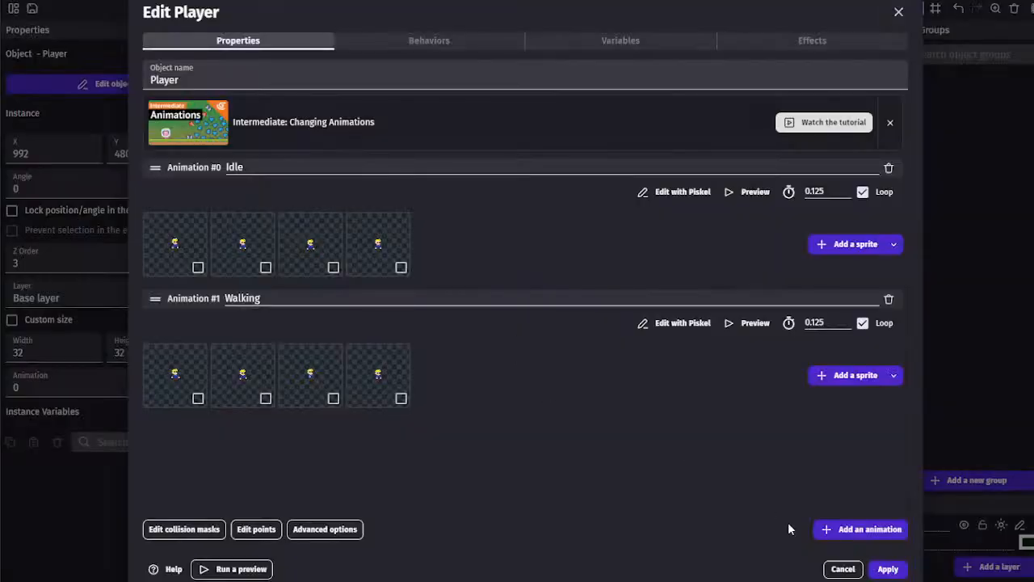
{"action": "left_click", "coordinate": [882, 567]}
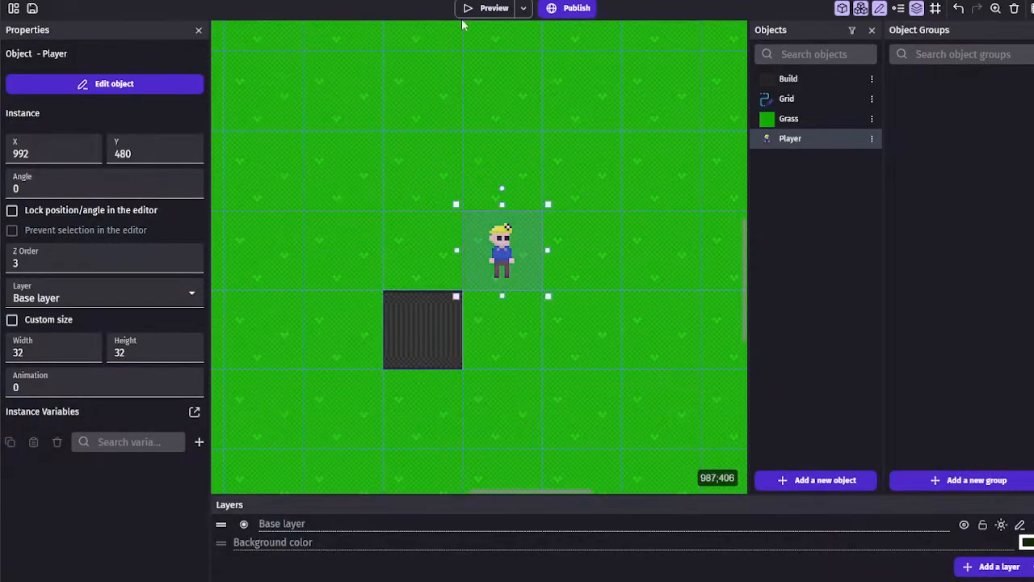
{"action": "left_click", "coordinate": [469, 9]}
{"action": "key", "text": "Left"}
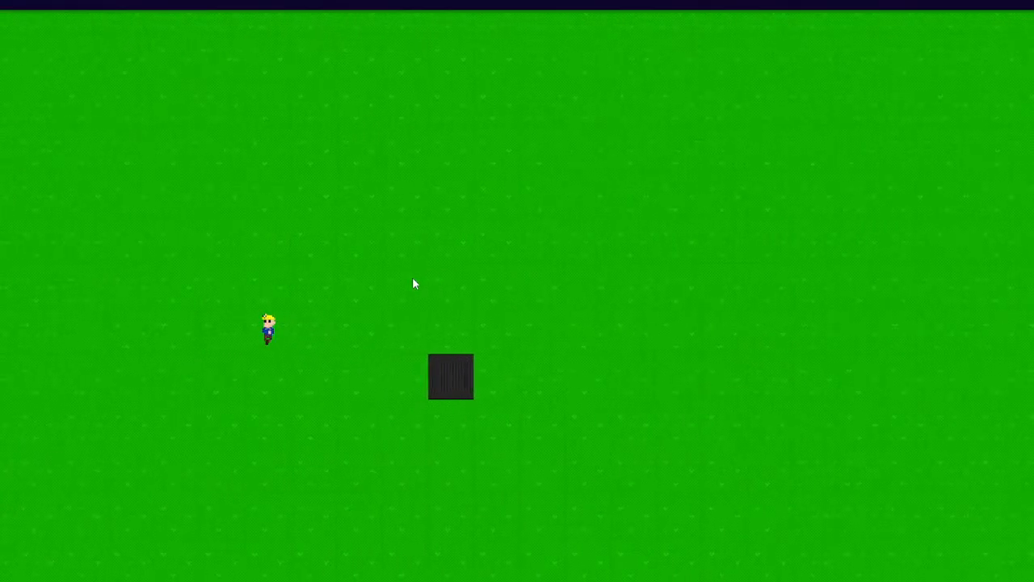
{"action": "key", "text": "Left"}
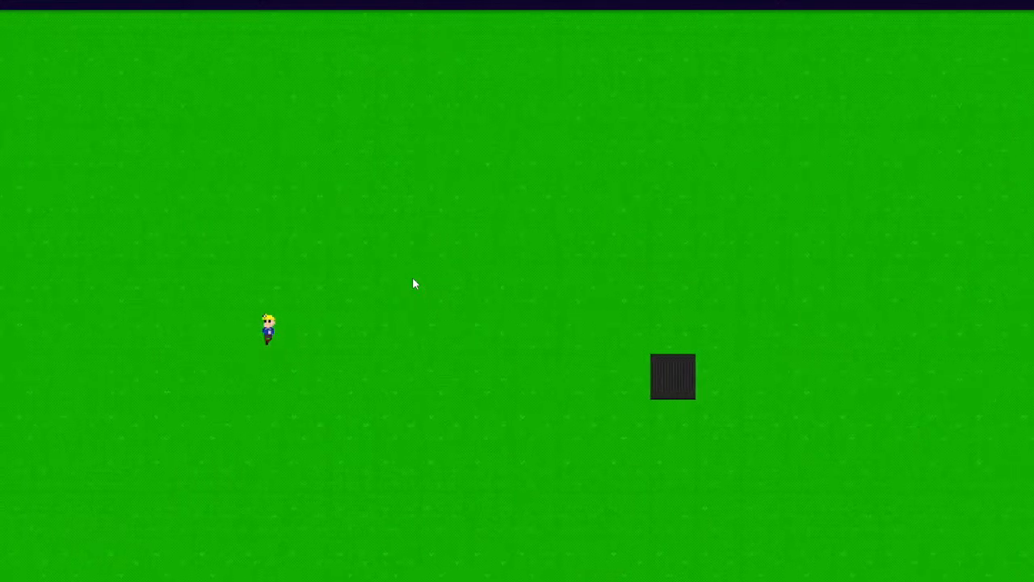
{"action": "key", "text": "Right"}
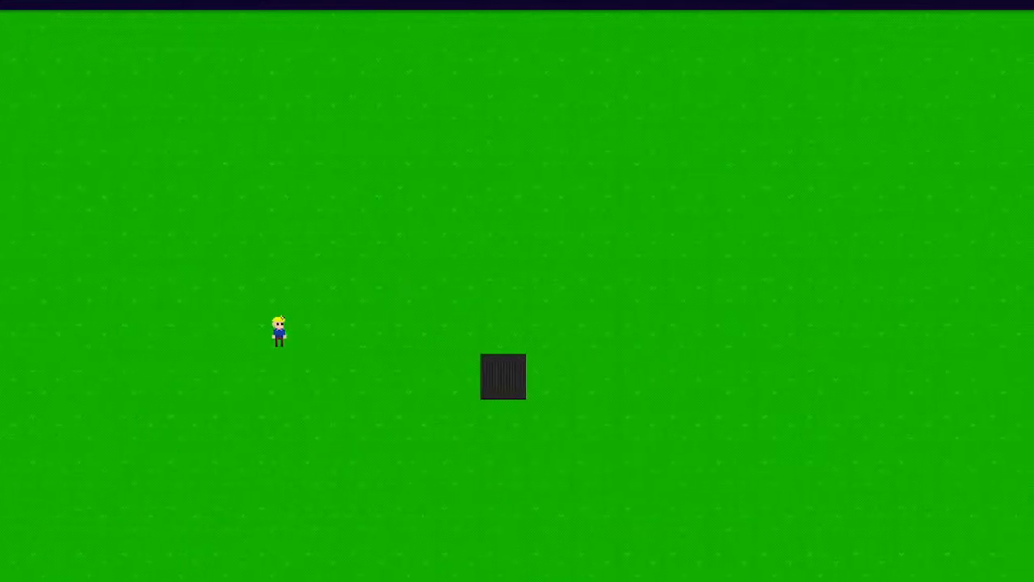
{"action": "key", "text": "alt+Tab"}
Reopen Player's Walking animation in Piskel and shift the front leg one more pixel left in the first frame
{"action": "double_click", "coordinate": [475, 240]}
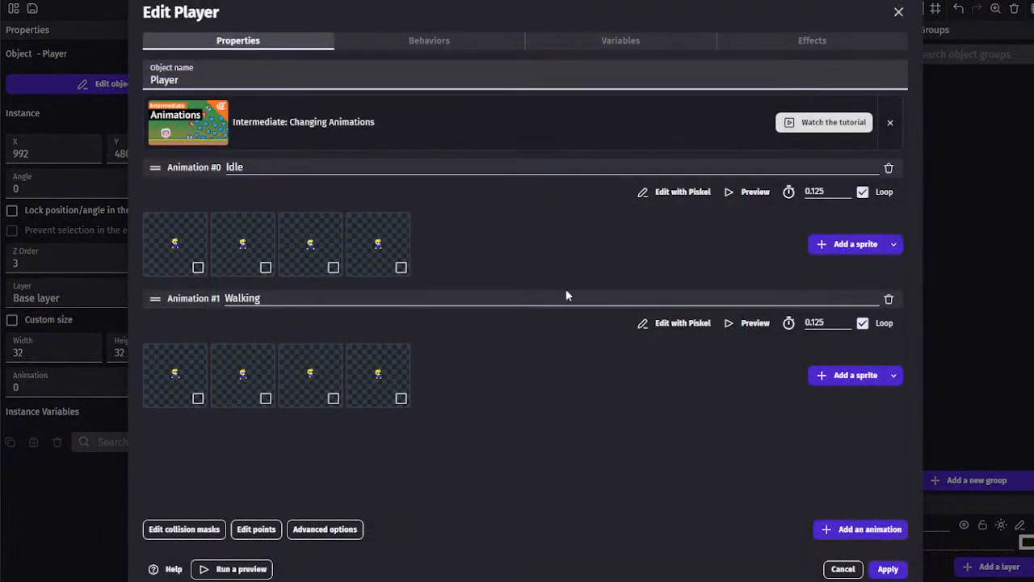
{"action": "left_click", "coordinate": [679, 322]}
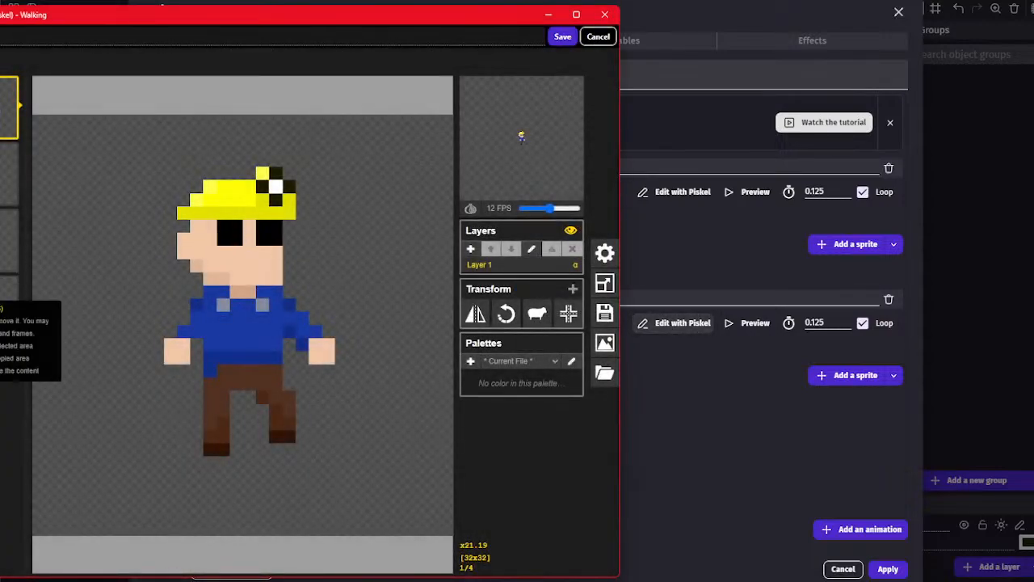
{"action": "left_click_drag", "start_coordinate": [262, 396], "coordinate": [280, 429]}
{"action": "key", "text": "ctrl+x"}
{"action": "left_click", "coordinate": [318, 411]}
Shift the front leg one pixel left in the second Walking frame and compare it with the other frames
{"action": "left_click", "coordinate": [4, 174]}
{"action": "left_click", "coordinate": [4, 240]}
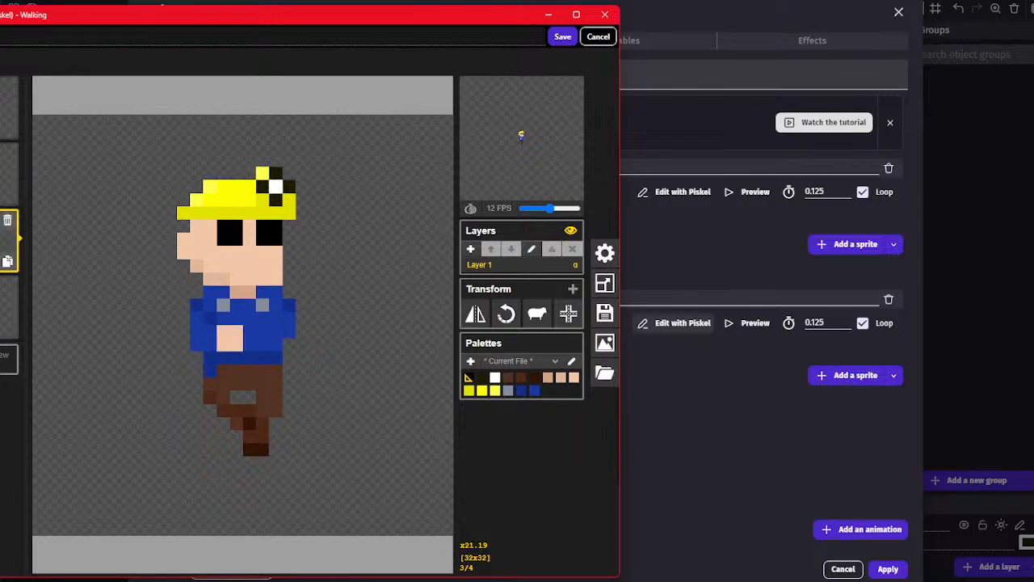
{"action": "left_click", "coordinate": [4, 174]}
{"action": "left_click_drag", "start_coordinate": [291, 421], "coordinate": [281, 462]}
{"action": "left_click", "coordinate": [324, 453]}
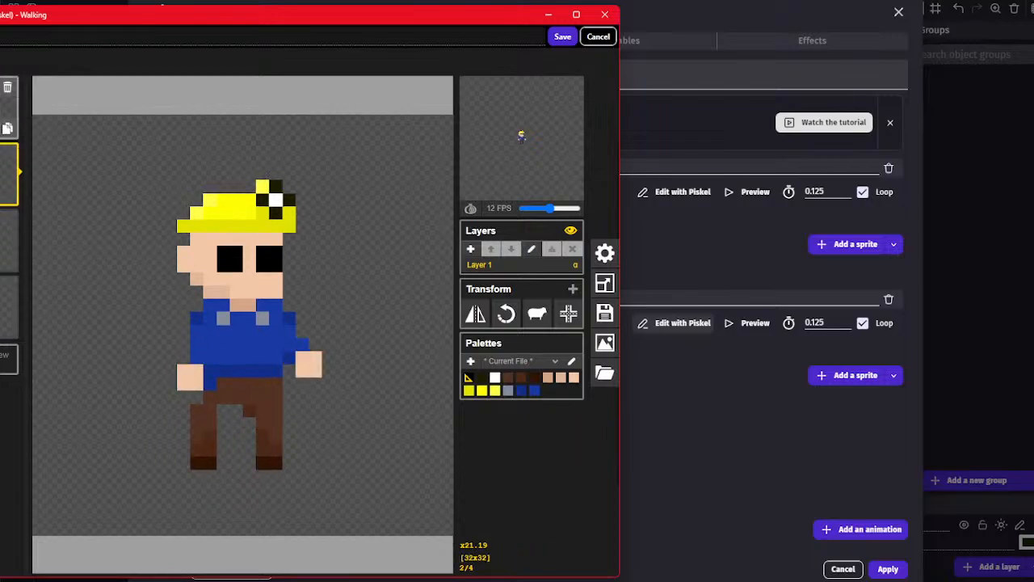
{"action": "left_click", "coordinate": [6, 107]}
{"action": "left_click", "coordinate": [7, 174]}
{"action": "left_click", "coordinate": [6, 240]}
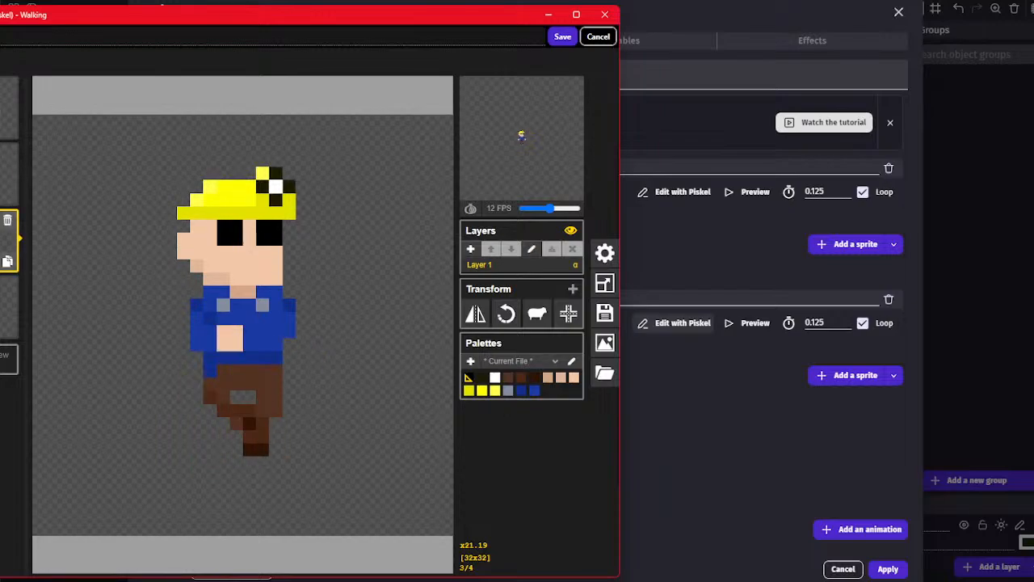
{"action": "left_click", "coordinate": [7, 173]}
{"action": "left_click", "coordinate": [7, 306]}
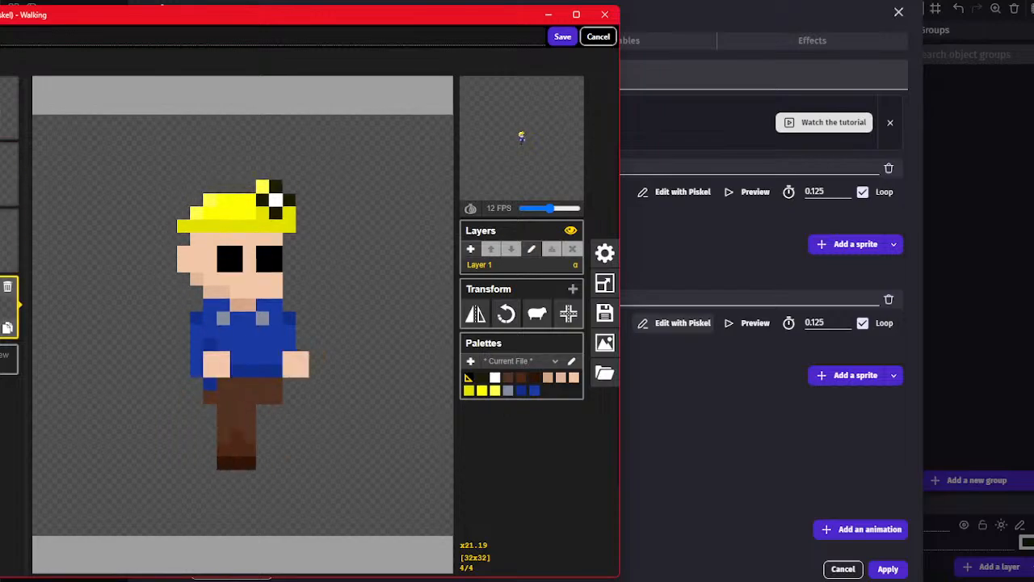
Save the edited Walking frames to the Player and test walking right and left in a game preview
{"action": "left_click", "coordinate": [563, 38]}
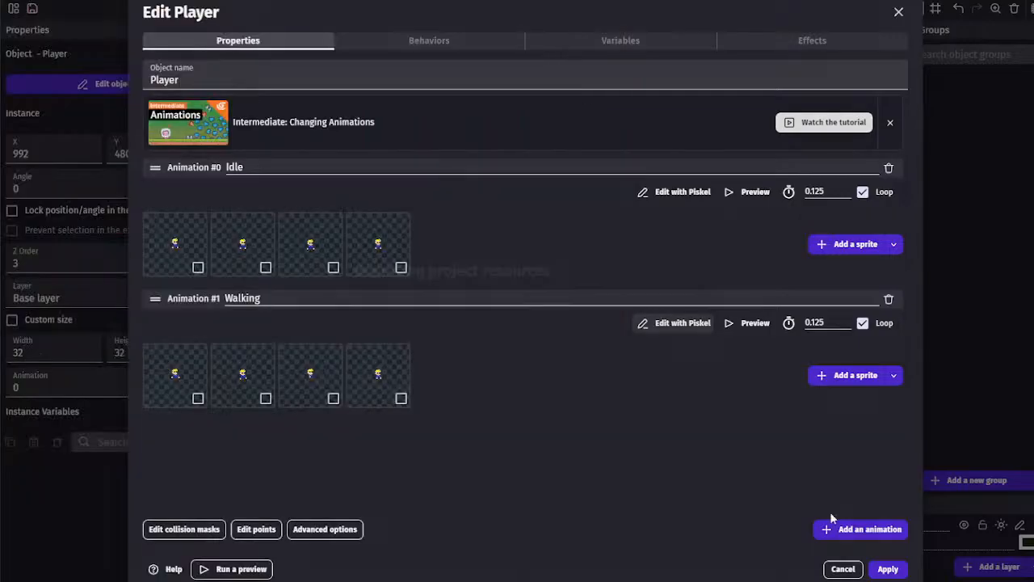
{"action": "left_click", "coordinate": [888, 569]}
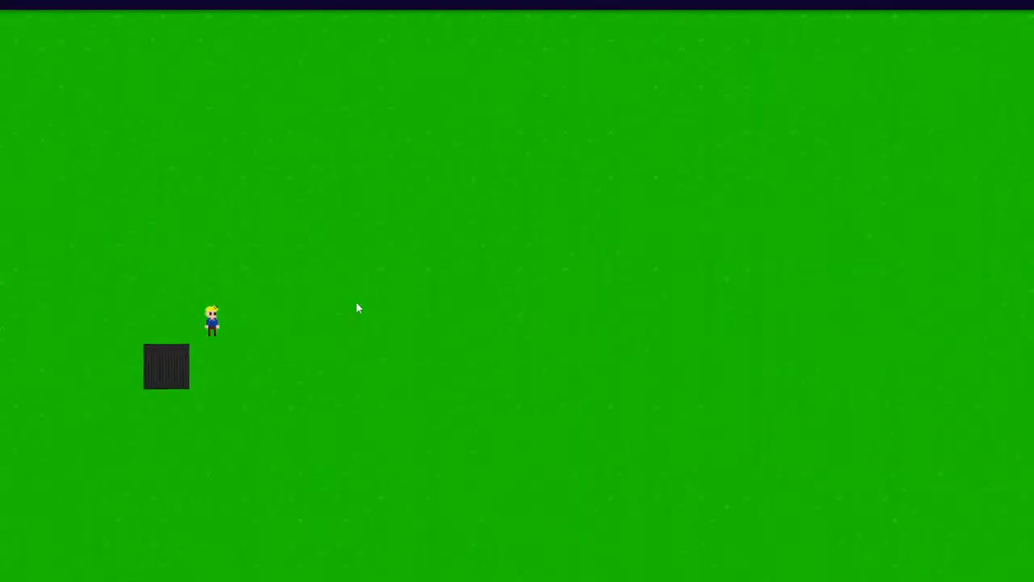
{"action": "key", "text": "Right"}
{"action": "key", "text": "Left"}
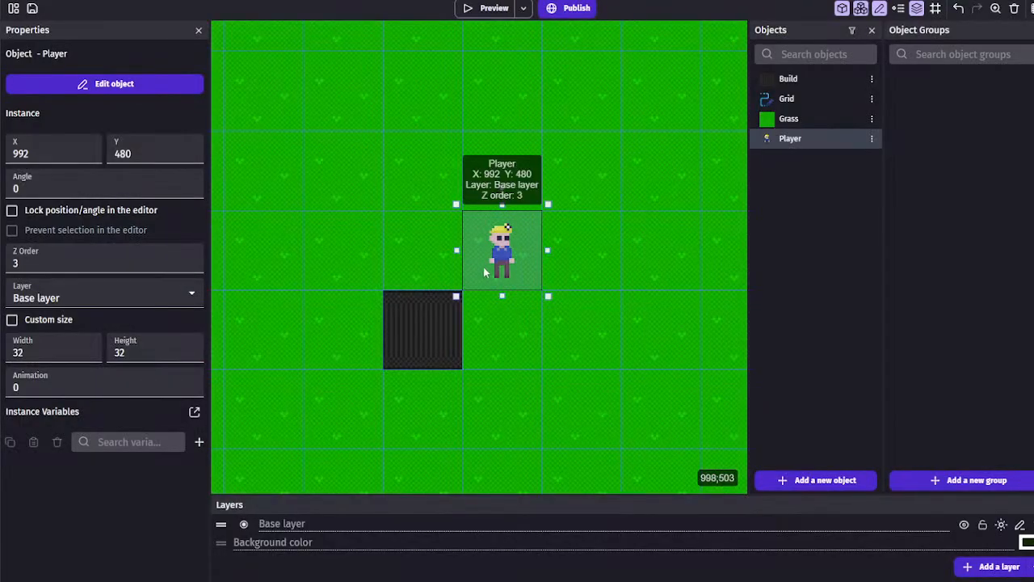
Reopen Player's Walking animation in Piskel and shift the rear leg one pixel right in the second frame
{"action": "double_click", "coordinate": [487, 265]}
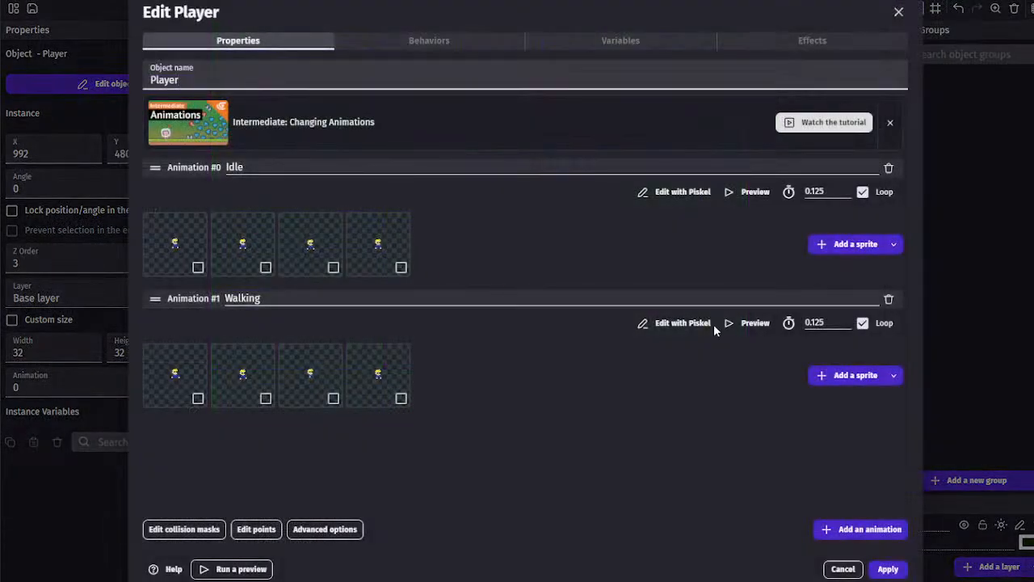
{"action": "left_click", "coordinate": [679, 325]}
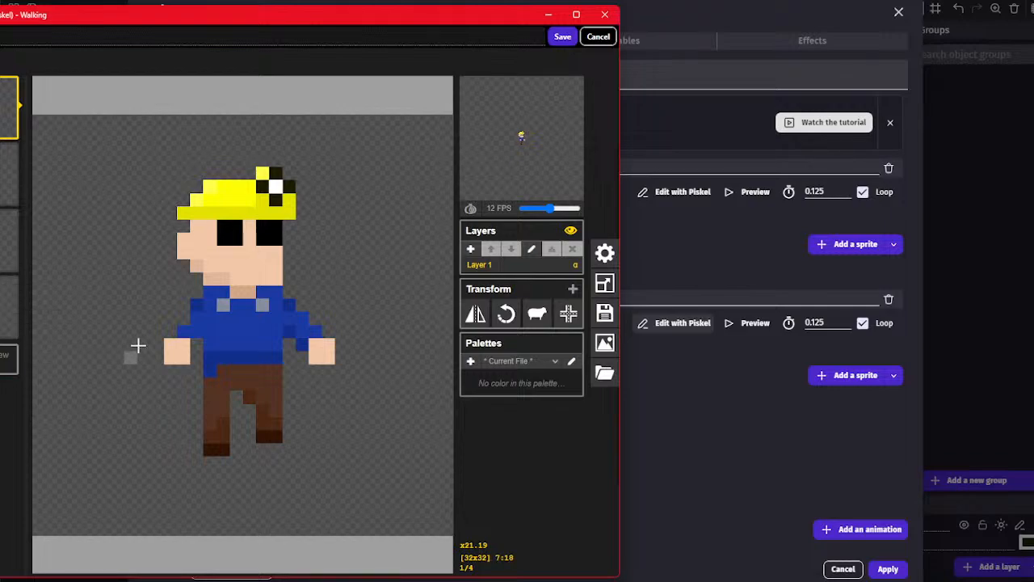
{"action": "key", "text": "Down"}
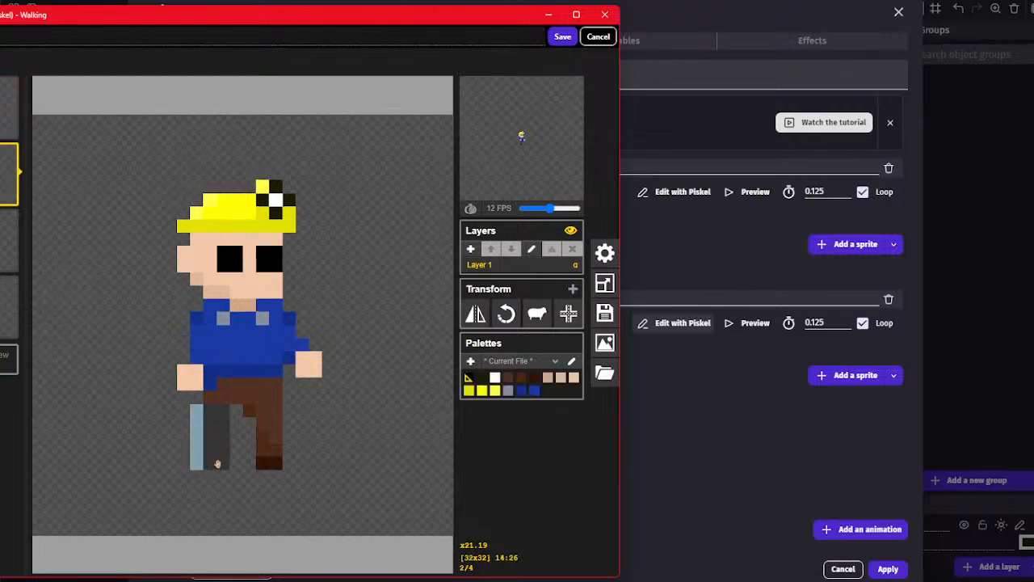
Save the edited Walking frames and playtest the player walking left in the preview
{"action": "key", "text": "Down"}
{"action": "key", "text": "Down"}
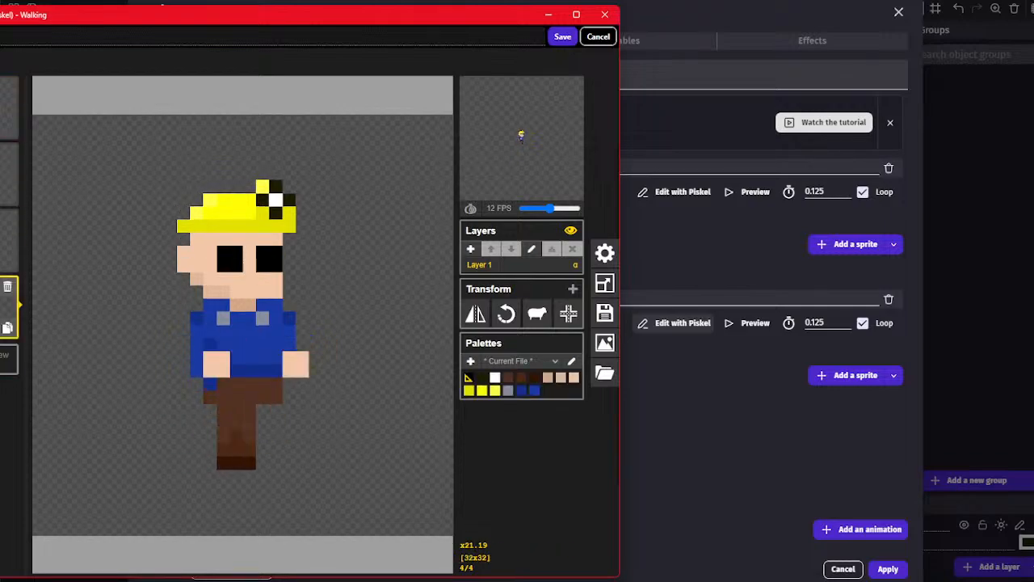
{"action": "left_click", "coordinate": [563, 37]}
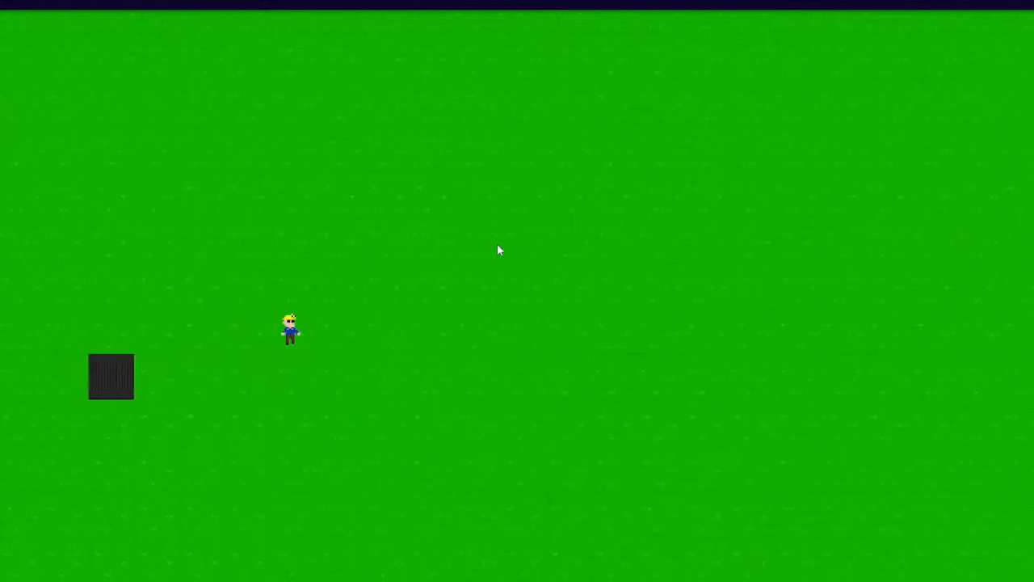
{"action": "key", "text": "Left"}
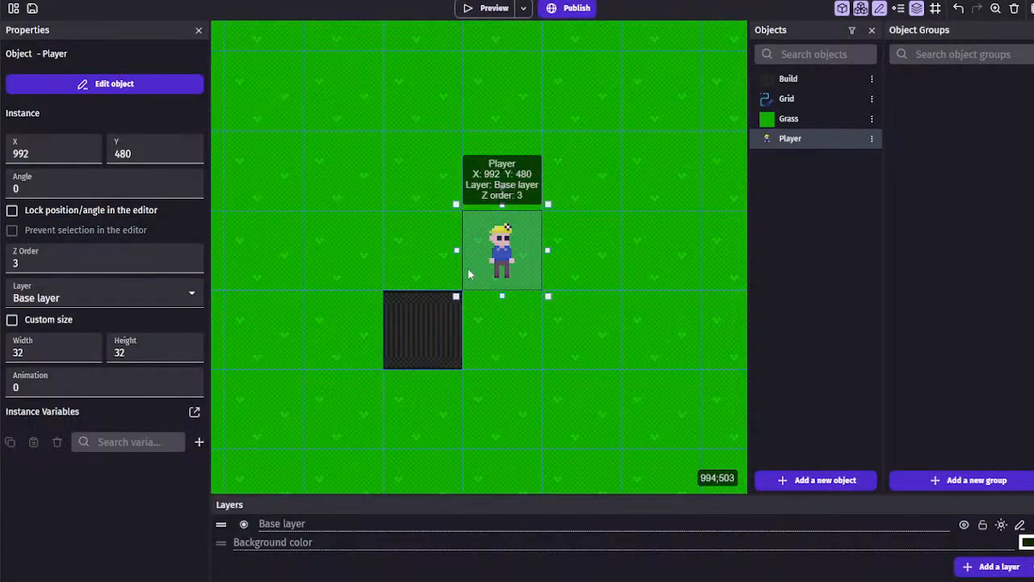
Reopen the Player's Walking animation in Piskel and shift the head one pixel right in the first frame
{"action": "double_click", "coordinate": [468, 268]}
{"action": "left_click", "coordinate": [679, 323]}
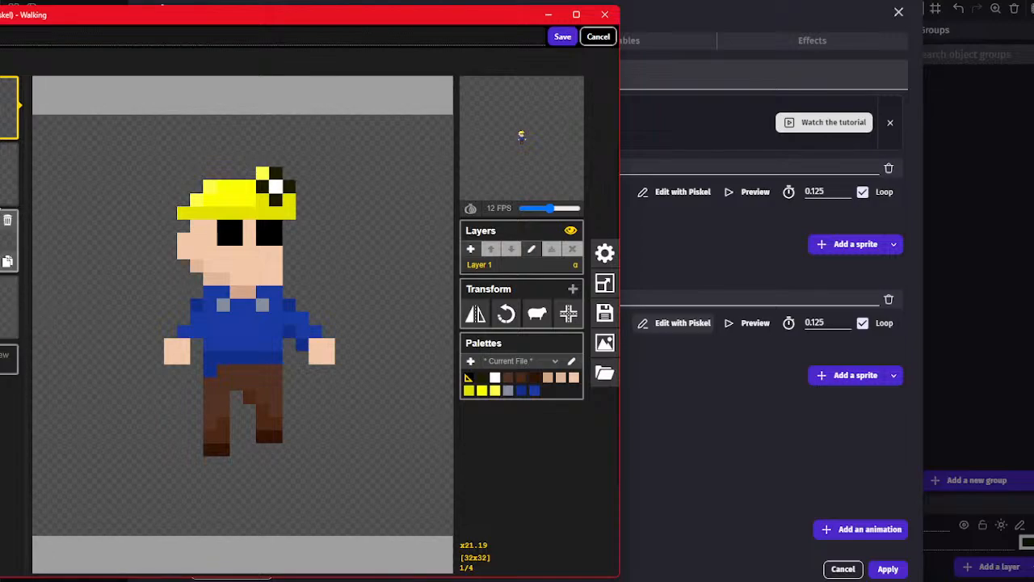
{"action": "left_click", "coordinate": [8, 174]}
{"action": "left_click", "coordinate": [8, 240]}
{"action": "left_click", "coordinate": [9, 306]}
{"action": "left_click", "coordinate": [8, 108]}
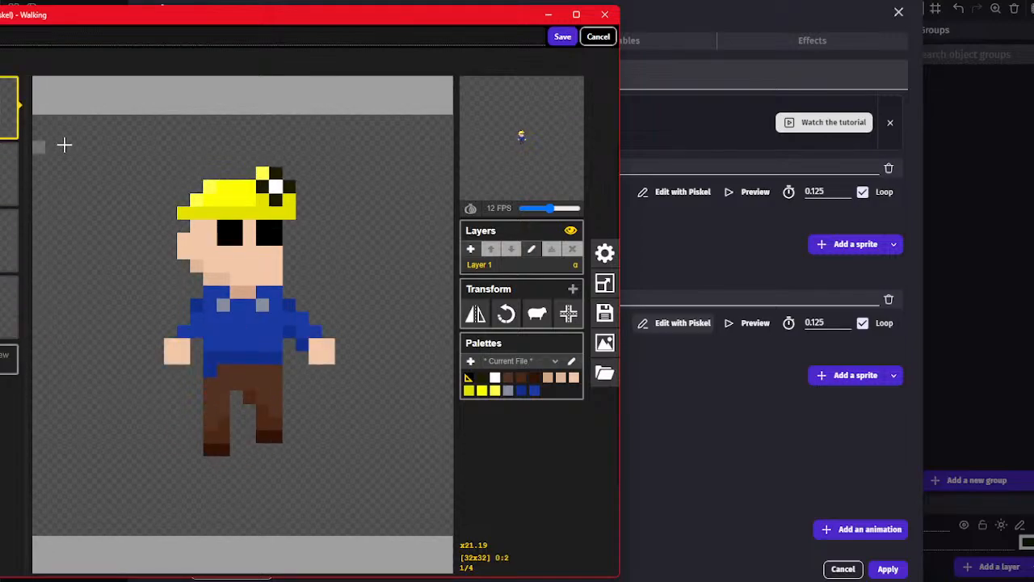
{"action": "left_click_drag", "start_coordinate": [143, 147], "coordinate": [346, 268]}
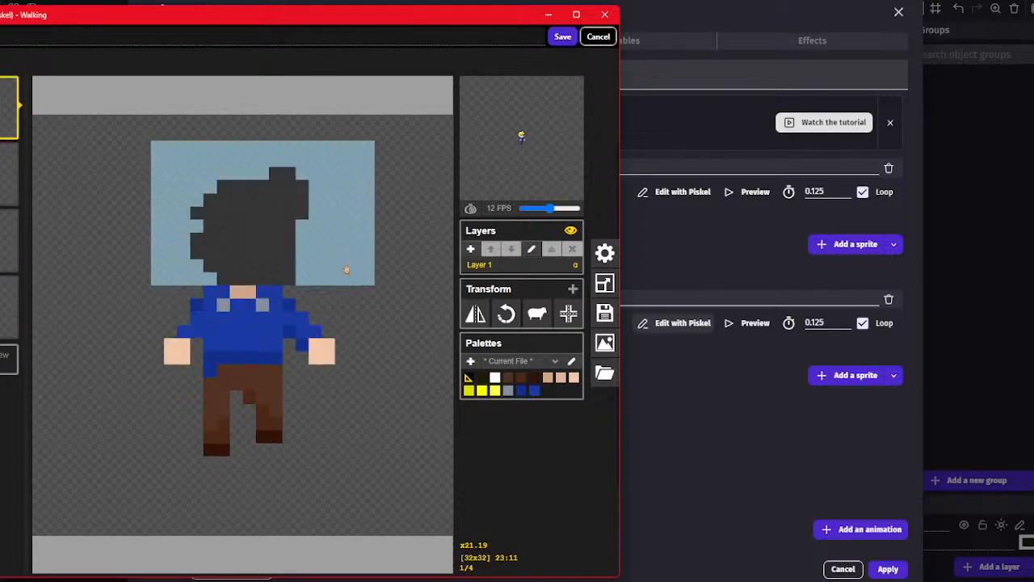
{"action": "left_click", "coordinate": [361, 310]}
Shift the head one pixel right in the second and third Walking frames
{"action": "left_click", "coordinate": [8, 173]}
{"action": "left_click_drag", "start_coordinate": [144, 147], "coordinate": [353, 289]}
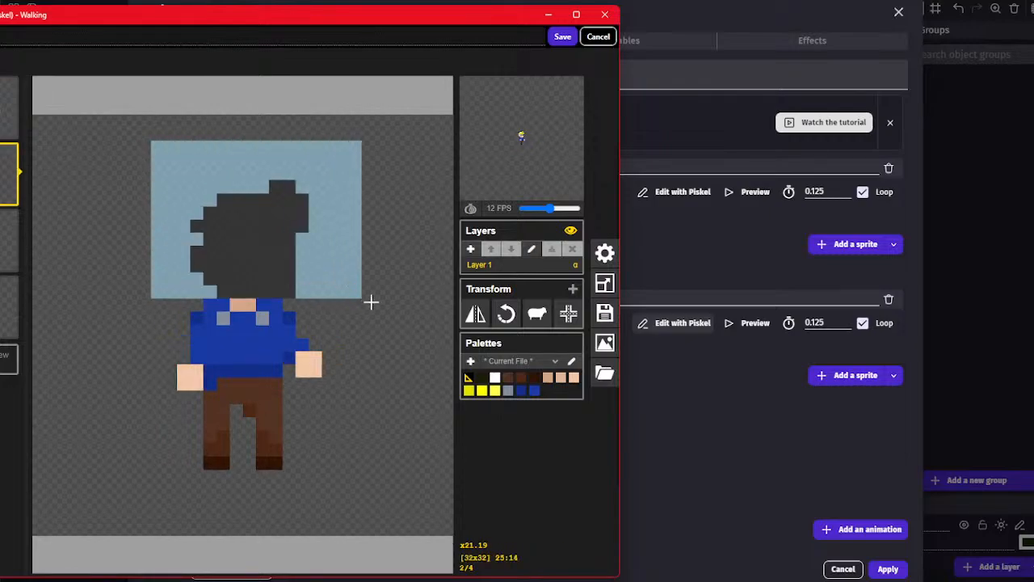
{"action": "left_click_drag", "start_coordinate": [310, 270], "coordinate": [323, 270], "text": "shift"}
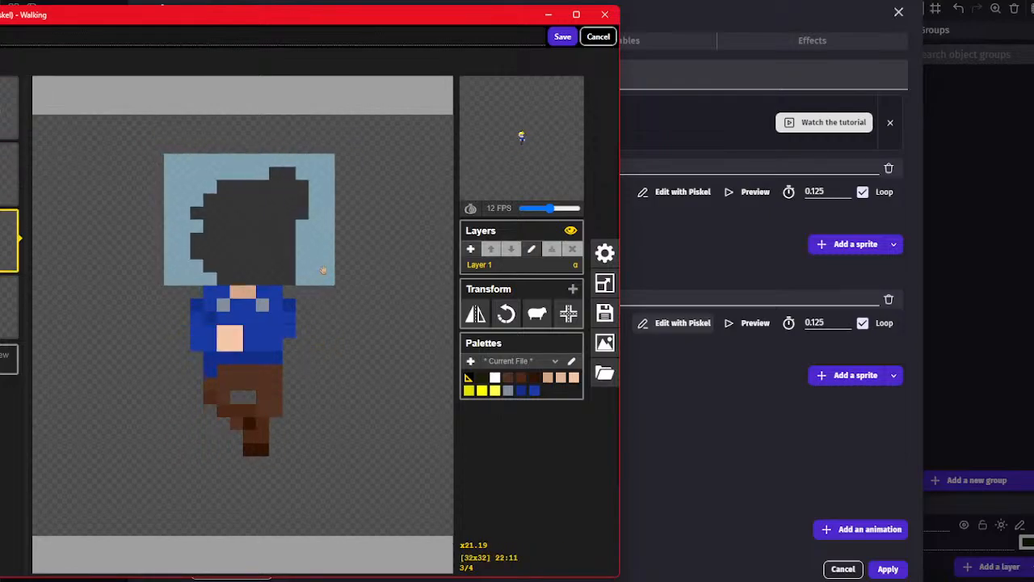
{"action": "left_click", "coordinate": [352, 297]}
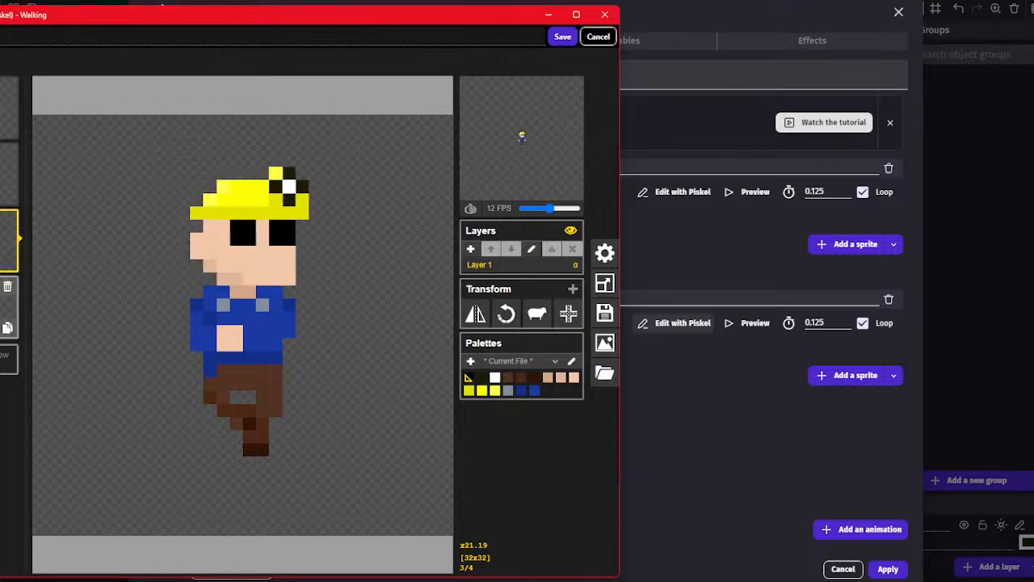
Shift the head one pixel right in the fourth frame and save the Walking animation
{"action": "left_click", "coordinate": [8, 307]}
{"action": "left_click_drag", "start_coordinate": [183, 147], "coordinate": [314, 297]}
{"action": "left_click_drag", "start_coordinate": [314, 296], "coordinate": [327, 296], "text": "shift"}
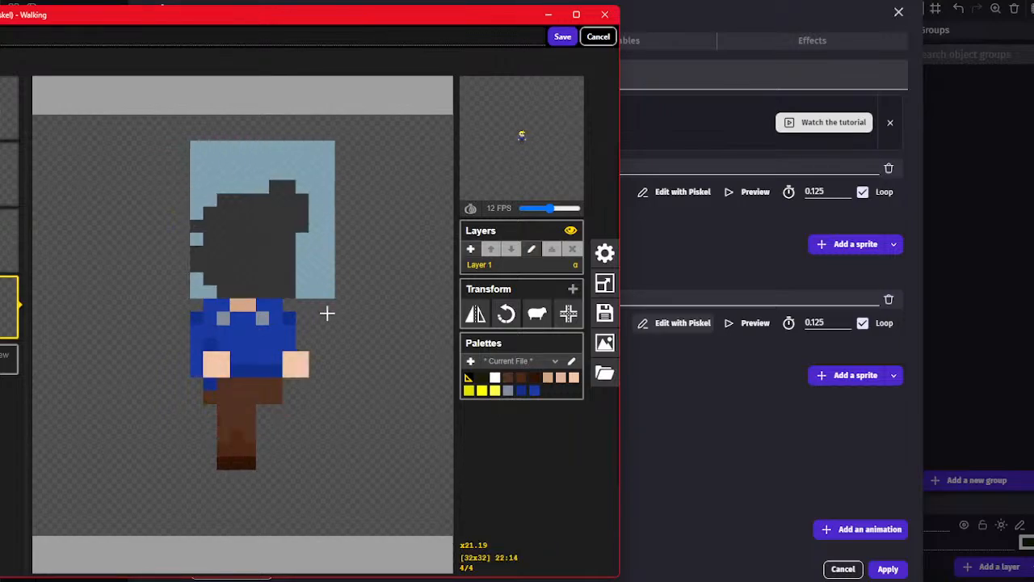
{"action": "left_click", "coordinate": [394, 304]}
{"action": "left_click", "coordinate": [563, 37]}
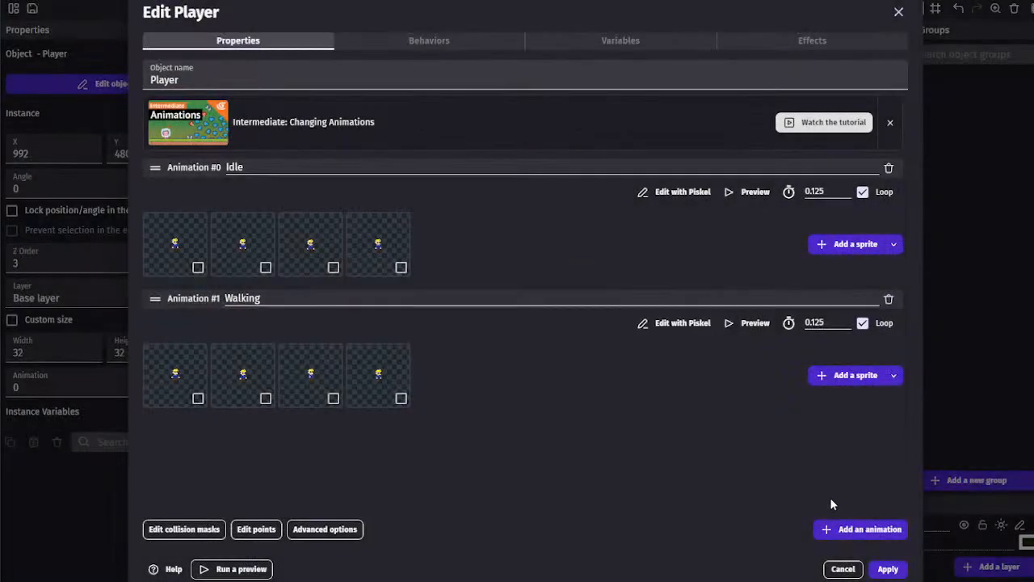
Apply the Player changes and playtest the character walking right in a preview
{"action": "left_click", "coordinate": [886, 567]}
{"action": "left_click", "coordinate": [480, 9]}
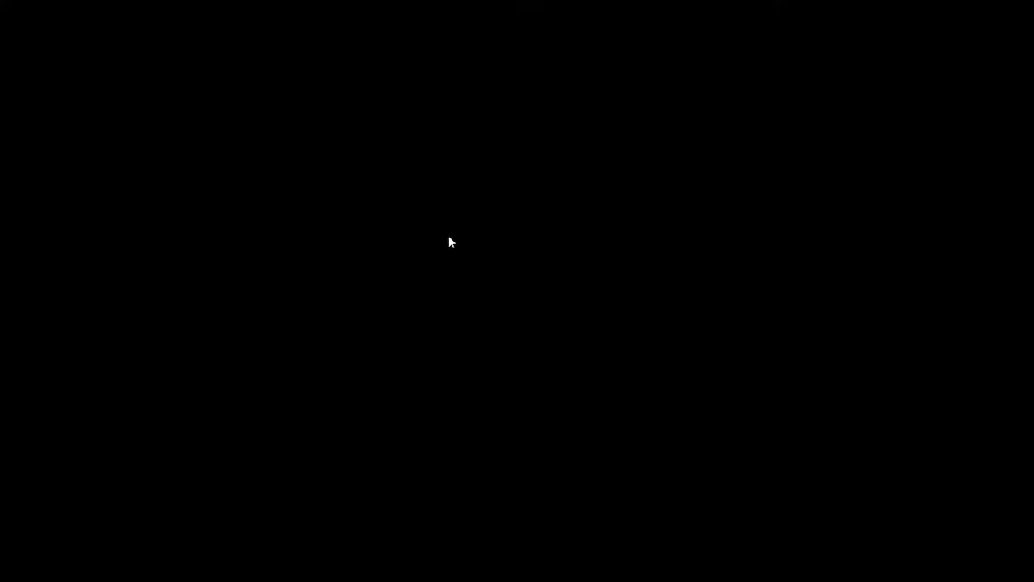
{"action": "key", "text": "Right"}
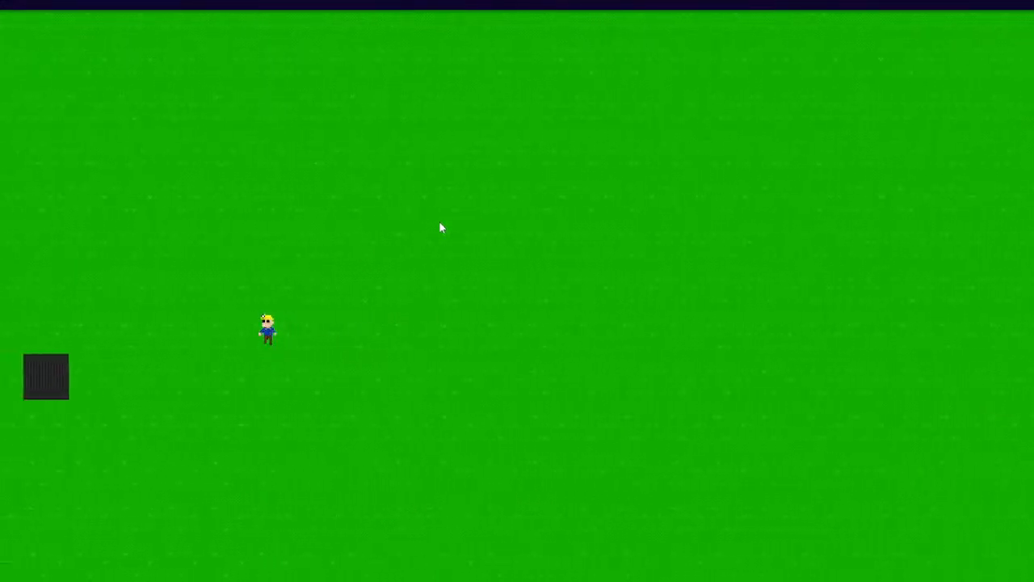
{"action": "key", "text": "Right"}
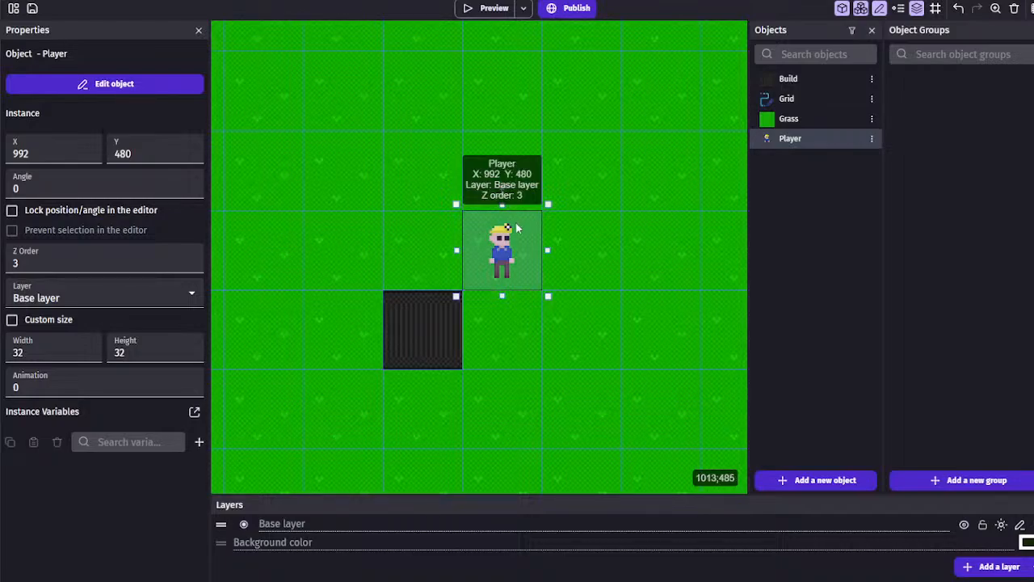
Open the Player's Idle animation in Piskel and shift the head one pixel right in the first two frames
{"action": "double_click", "coordinate": [515, 228]}
{"action": "left_click", "coordinate": [679, 192]}
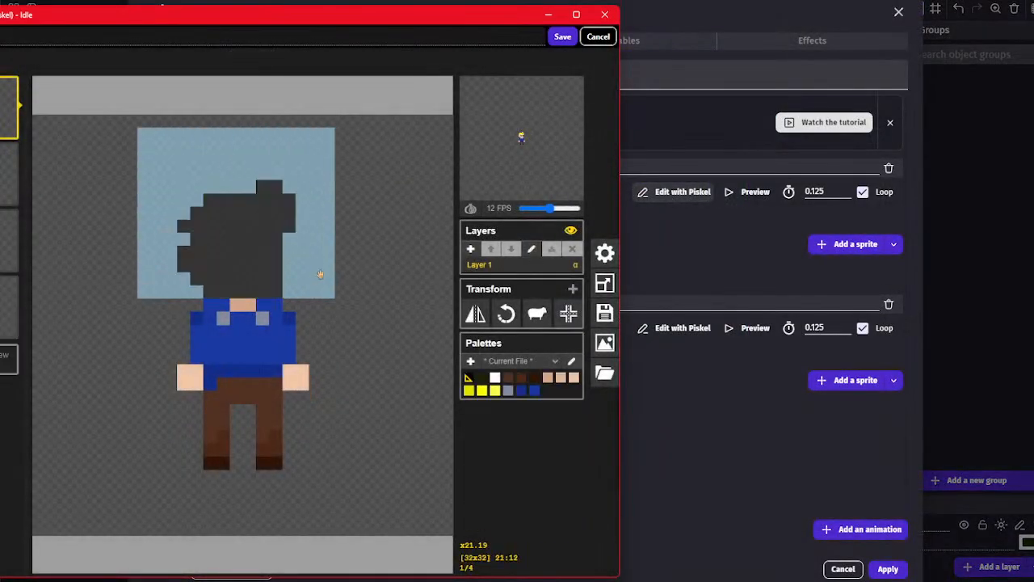
{"action": "left_click", "coordinate": [9, 196]}
{"action": "mouse_move", "coordinate": [144, 160]}
{"action": "left_mouse_down"}
{"action": "mouse_move", "coordinate": [362, 284]}
{"action": "mouse_move", "coordinate": [354, 300]}
{"action": "mouse_move", "coordinate": [363, 287]}
{"action": "left_mouse_up"}
{"action": "left_click", "coordinate": [368, 330]}
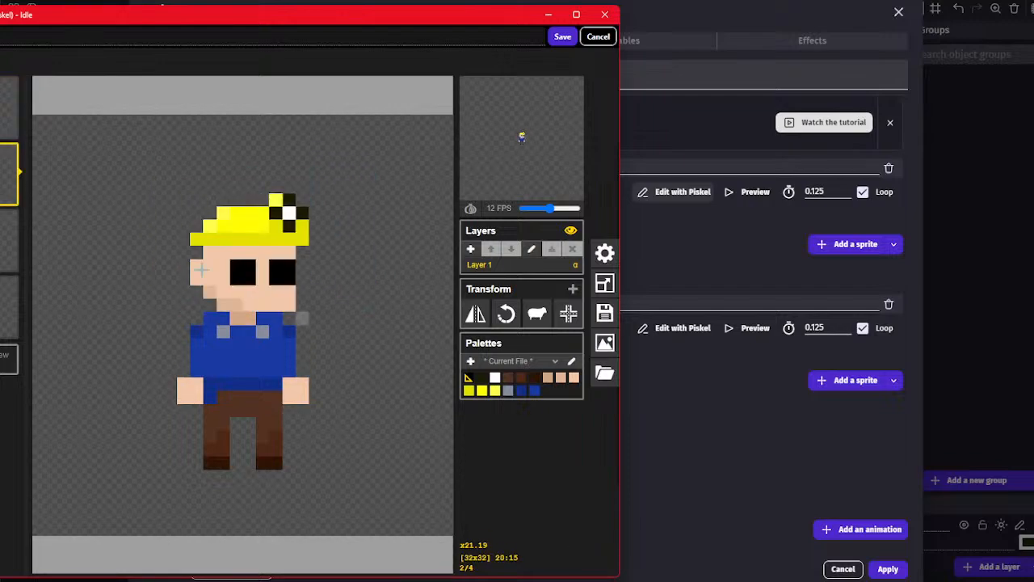
Shift the head one pixel right in the third and fourth frames and save the Idle animation
{"action": "left_click", "coordinate": [9, 240]}
{"action": "mouse_move", "coordinate": [158, 160]}
{"action": "left_mouse_down"}
{"action": "mouse_move", "coordinate": [368, 332]}
{"action": "mouse_move", "coordinate": [364, 318]}
{"action": "left_mouse_up"}
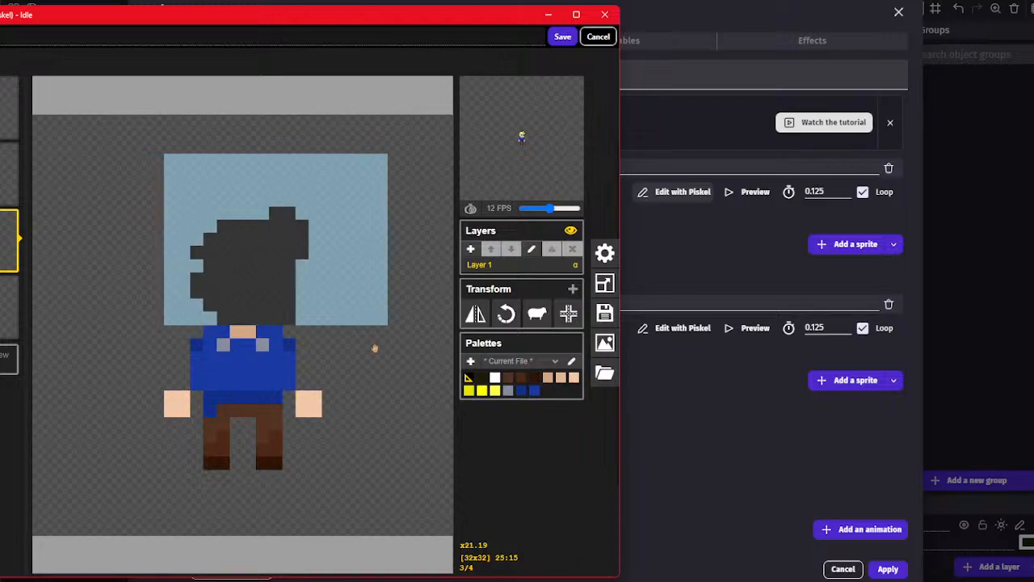
{"action": "left_click", "coordinate": [374, 348]}
{"action": "left_click", "coordinate": [8, 304]}
{"action": "left_click_drag", "start_coordinate": [158, 186], "coordinate": [361, 304]}
{"action": "left_click", "coordinate": [360, 328]}
{"action": "left_click", "coordinate": [563, 36]}
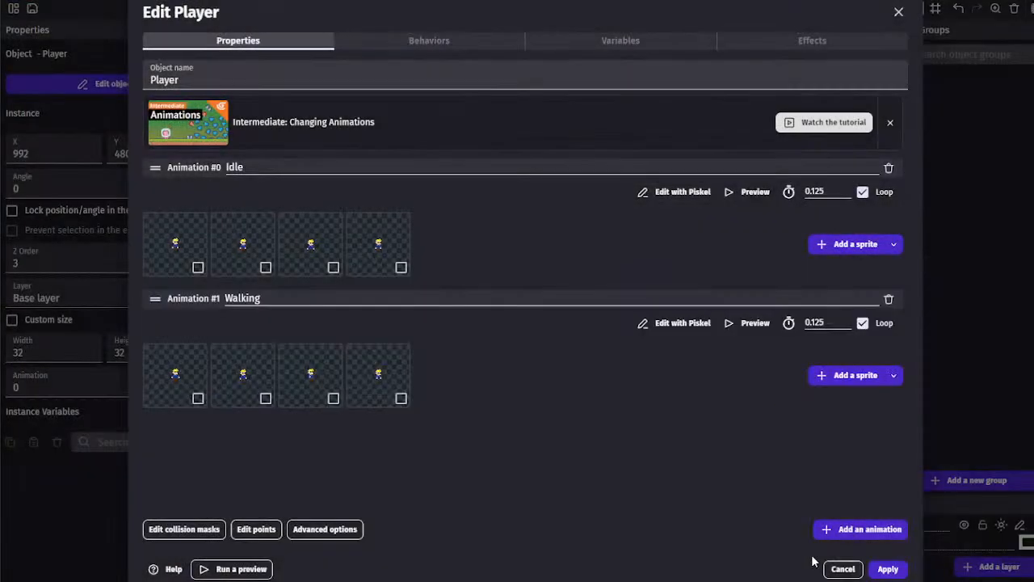
Apply the Player changes and playtest the character walking right and left in a preview
{"action": "left_click", "coordinate": [888, 568]}
{"action": "key", "text": "F5"}
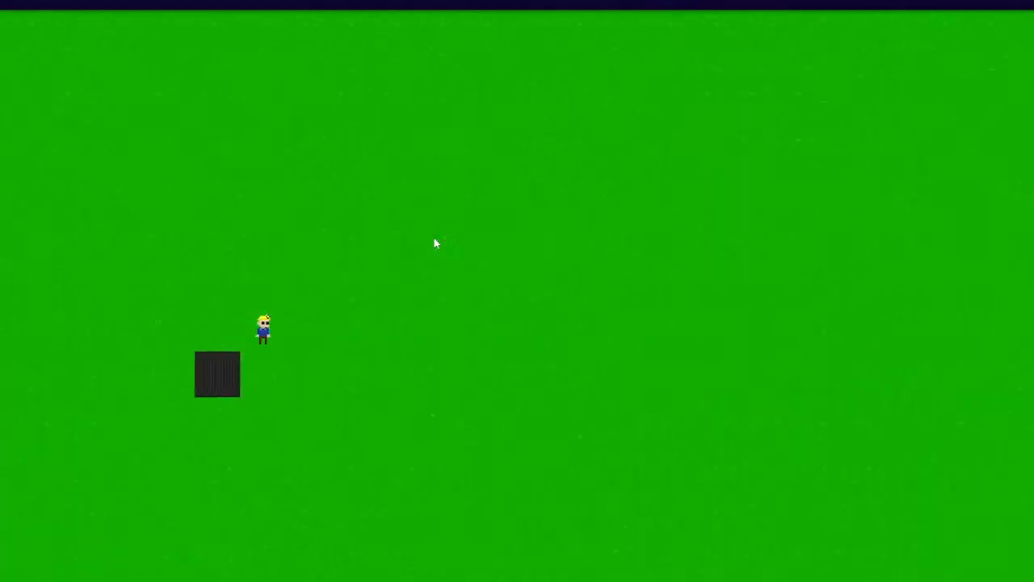
{"action": "key", "text": "Right"}
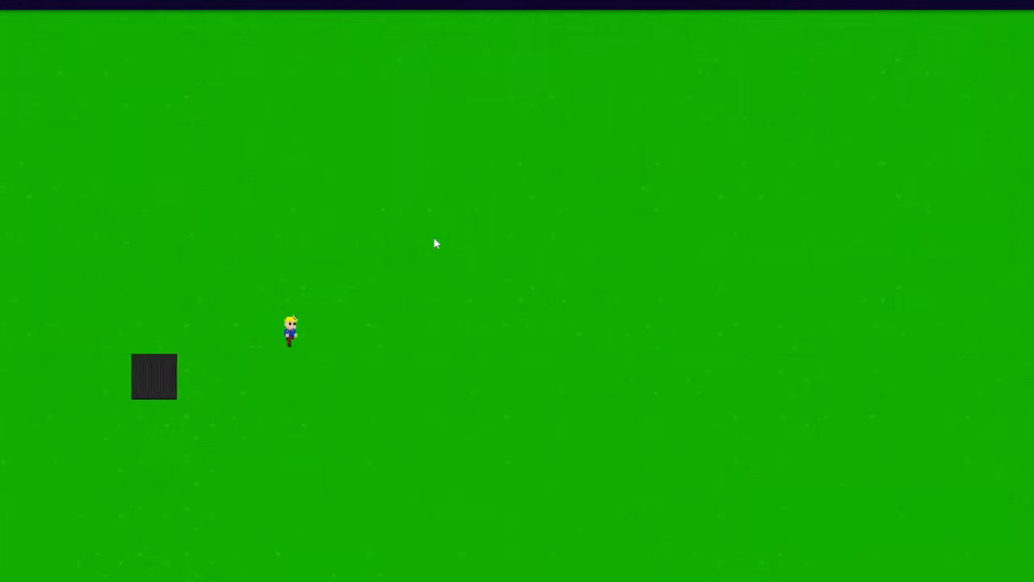
{"action": "key", "text": "Left"}
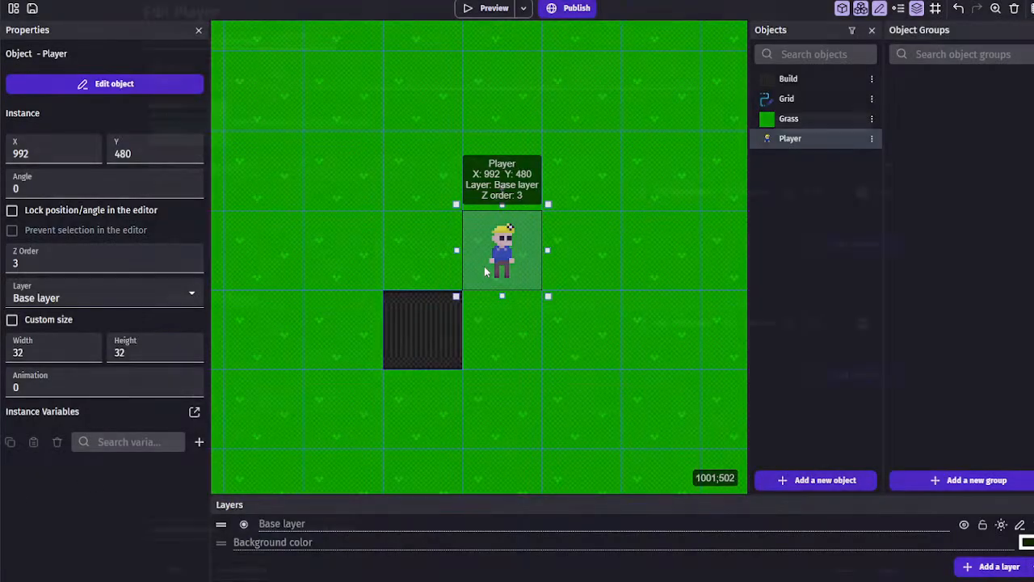
Open the Player's Walking animation in Piskel and compare the poses in its four frames
{"action": "double_click", "coordinate": [487, 269]}
{"action": "left_click", "coordinate": [683, 322]}
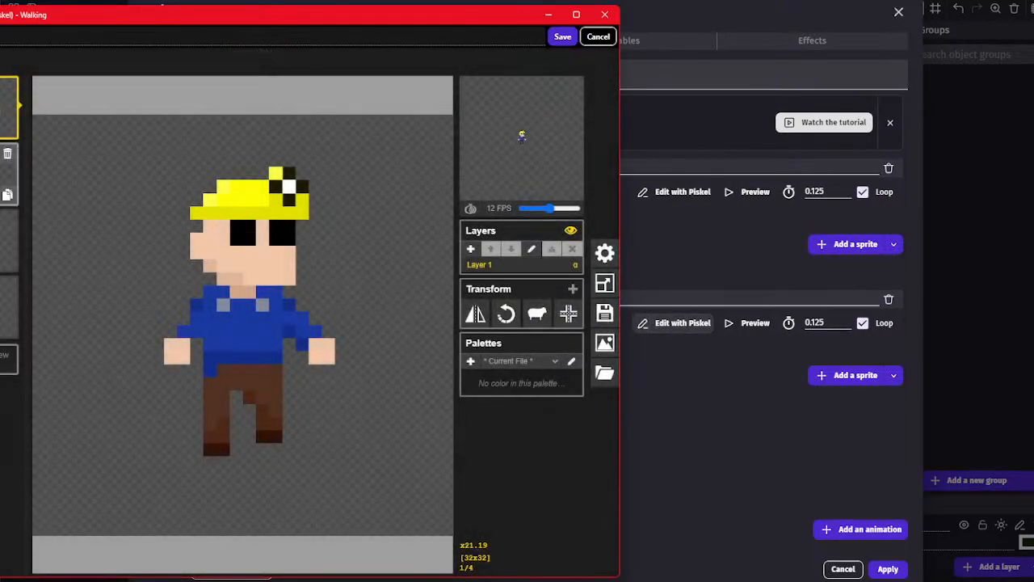
{"action": "left_click", "coordinate": [6, 174]}
{"action": "left_click", "coordinate": [6, 240]}
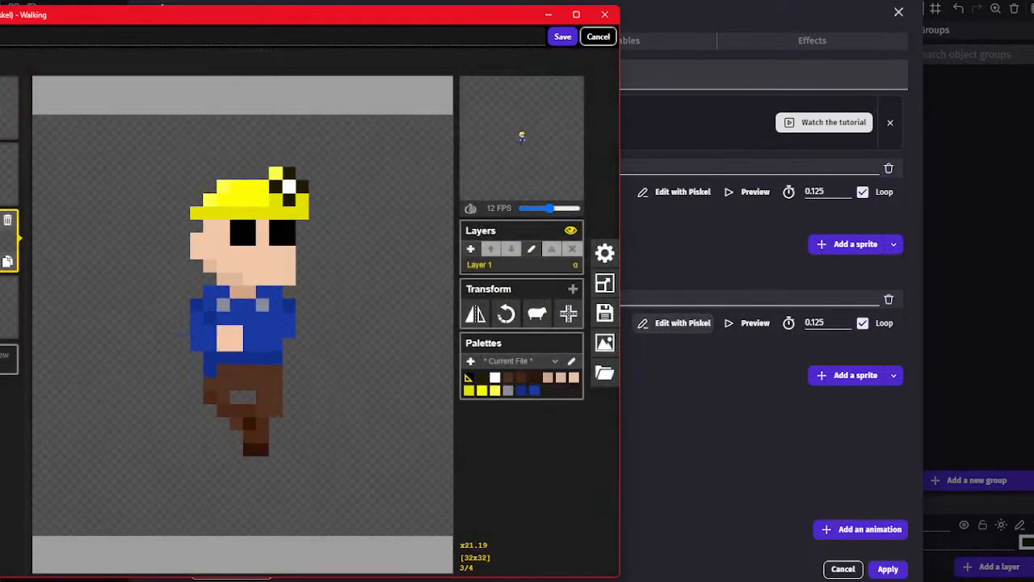
{"action": "left_click", "coordinate": [6, 307]}
{"action": "left_click", "coordinate": [7, 241]}
{"action": "left_click", "coordinate": [6, 105]}
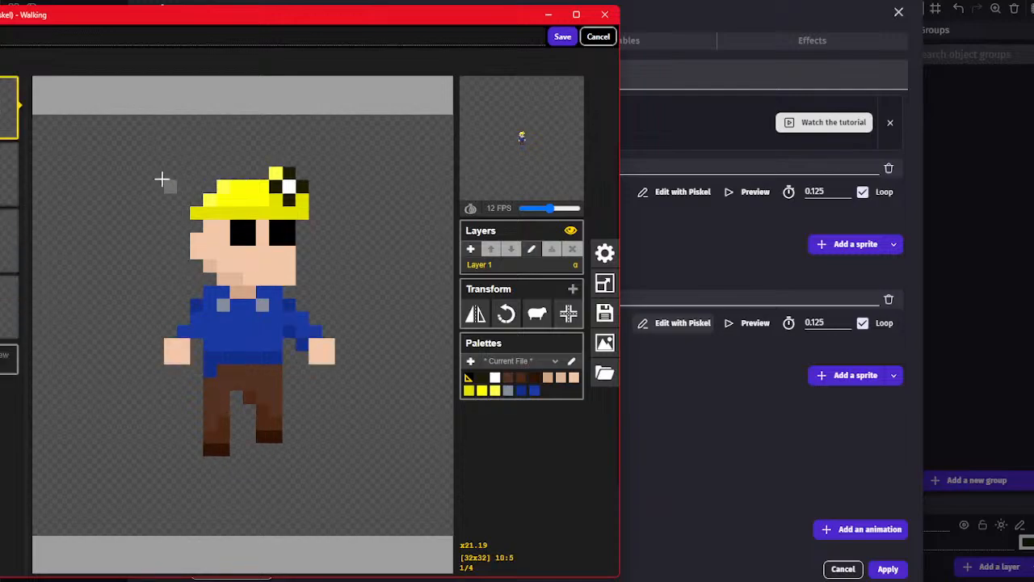
Mark the ground row below the feet with a selection and compare foot height across the Walking frames
{"action": "left_click_drag", "start_coordinate": [146, 151], "coordinate": [371, 480]}
{"action": "left_click_drag", "start_coordinate": [181, 459], "coordinate": [306, 463]}
{"action": "key", "text": "Down"}
{"action": "key", "text": "Down"}
{"action": "key", "text": "Down"}
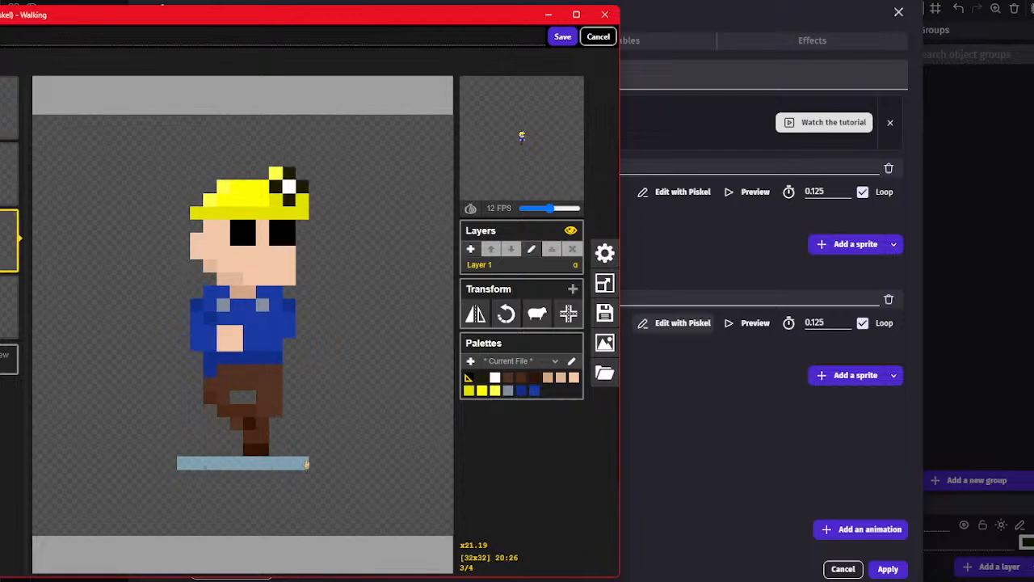
{"action": "key", "text": "Up"}
{"action": "key", "text": "Up"}
{"action": "key", "text": "Up"}
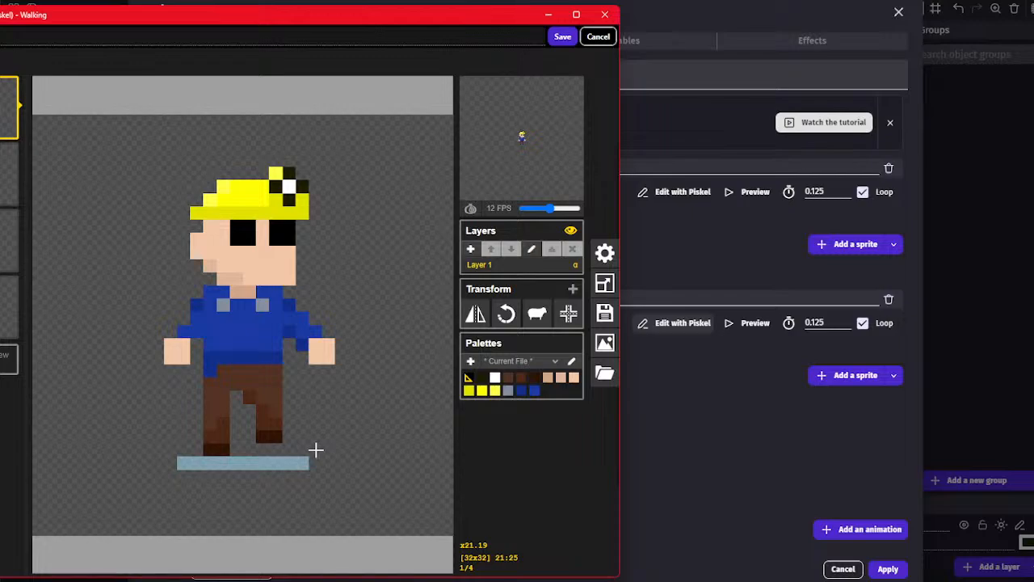
{"action": "left_click", "coordinate": [316, 450]}
Move the lower part of both legs down one pixel in the first Walking frame
{"action": "left_click_drag", "start_coordinate": [199, 426], "coordinate": [222, 462]}
{"action": "left_click_drag", "start_coordinate": [223, 449], "coordinate": [223, 461], "text": "shift"}
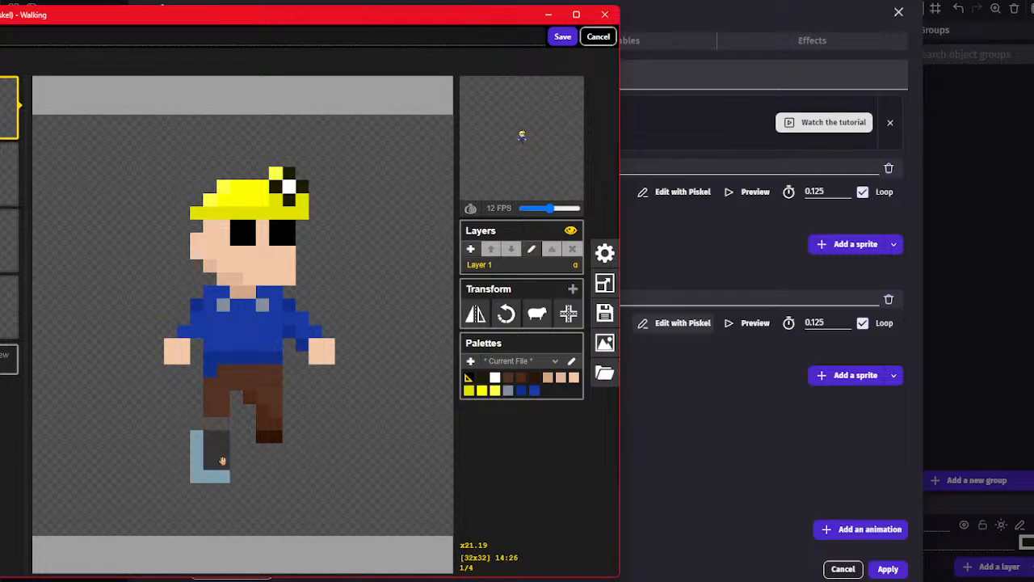
{"action": "left_click", "coordinate": [252, 437]}
{"action": "mouse_move", "coordinate": [252, 420]}
{"action": "left_mouse_down"}
{"action": "mouse_move", "coordinate": [278, 432]}
{"action": "mouse_move", "coordinate": [272, 447]}
{"action": "left_mouse_up"}
{"action": "left_click", "coordinate": [299, 421]}
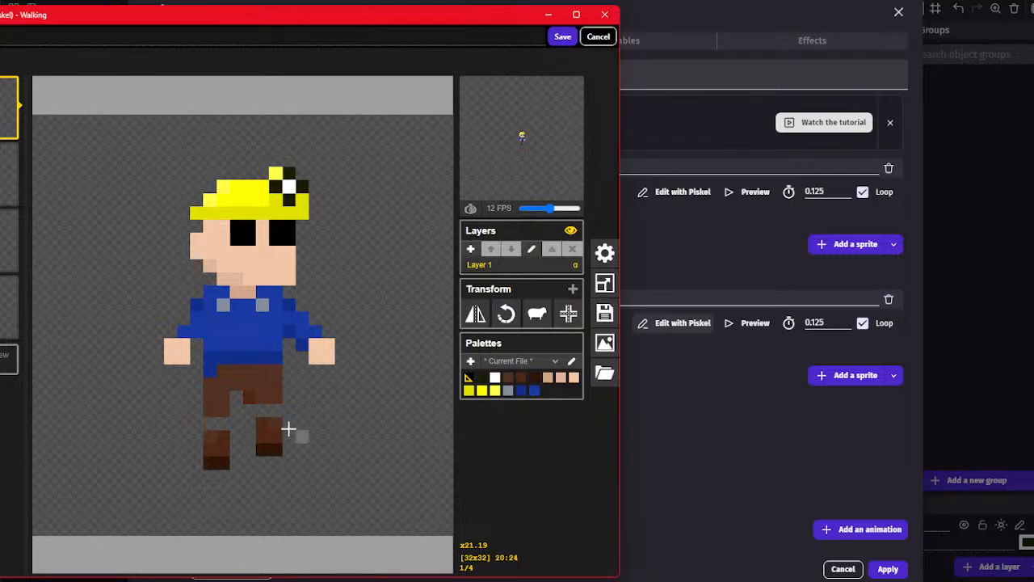
Fill the gaps in both legs of the first frame with brown sampled from the trousers
{"action": "key", "text": "o"}
{"action": "left_click", "coordinate": [211, 411]}
{"action": "key", "text": "p"}
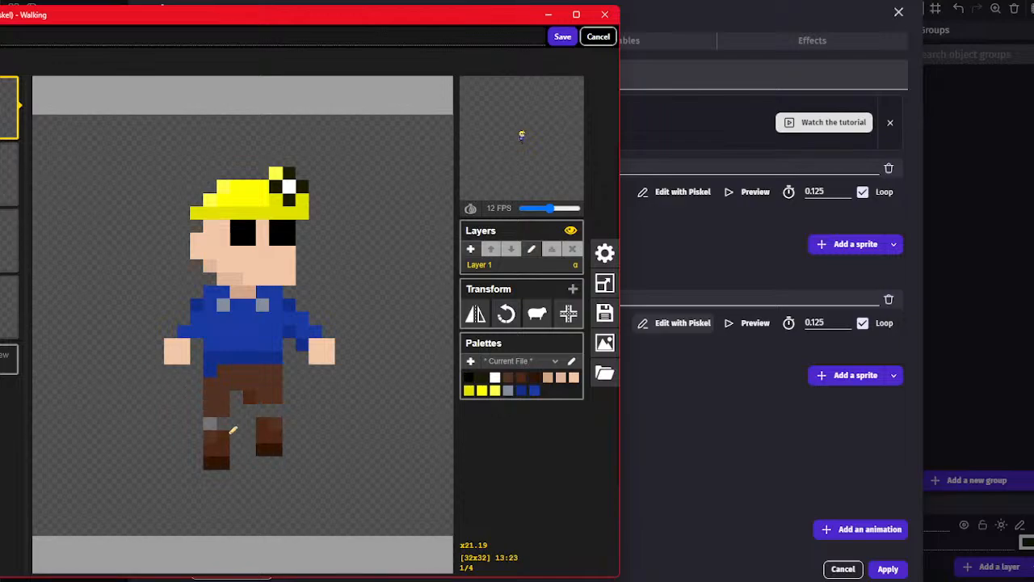
{"action": "left_click", "coordinate": [210, 424]}
{"action": "left_click", "coordinate": [223, 424]}
{"action": "left_click", "coordinate": [262, 410]}
{"action": "left_click", "coordinate": [275, 411]}
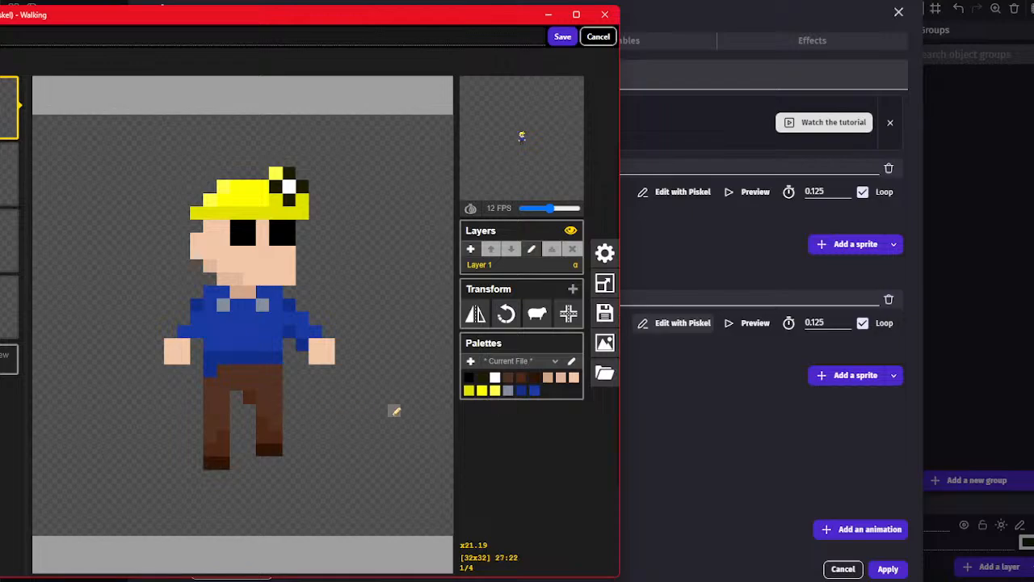
Adjust the lower leg and foot in the third Walking frame toward the ground row, and check the fourth frame
{"action": "key", "text": "Down"}
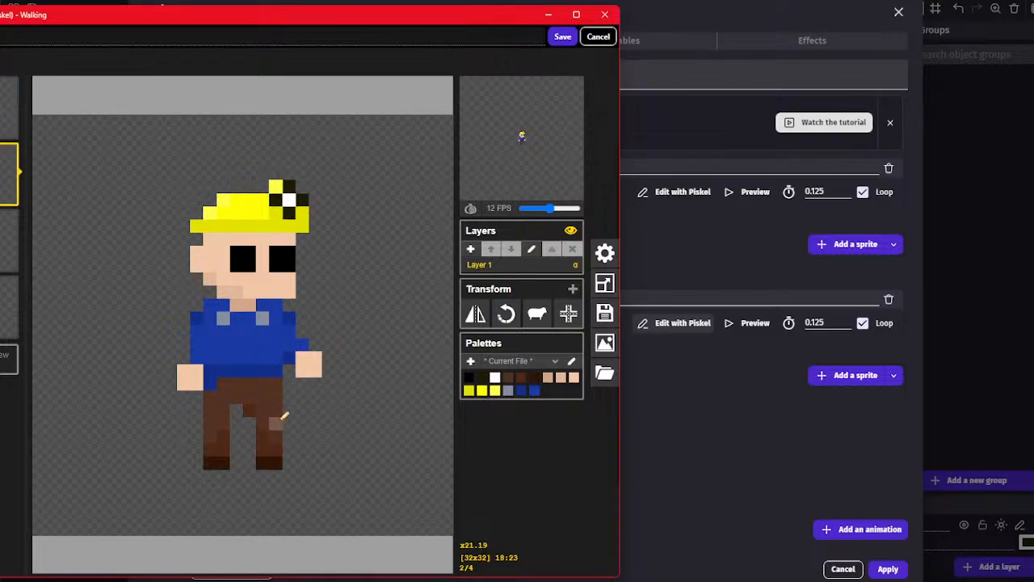
{"action": "key", "text": "Down"}
{"action": "key", "text": "s"}
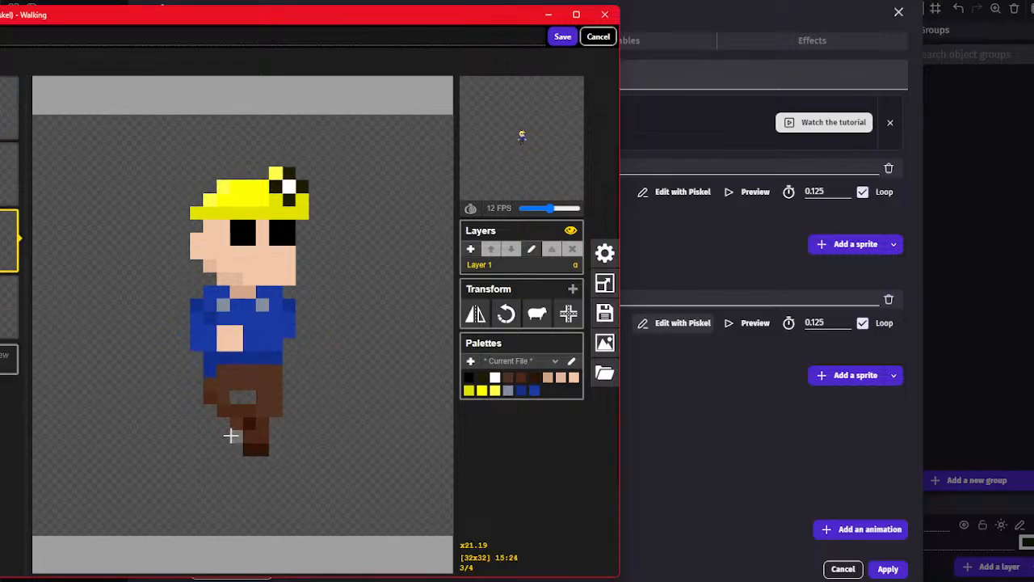
{"action": "mouse_move", "coordinate": [223, 436]}
{"action": "left_mouse_down"}
{"action": "mouse_move", "coordinate": [273, 474]}
{"action": "mouse_move", "coordinate": [256, 467]}
{"action": "left_mouse_up"}
{"action": "left_click", "coordinate": [283, 443]}
{"action": "key", "text": "p"}
{"action": "key", "text": "Down"}
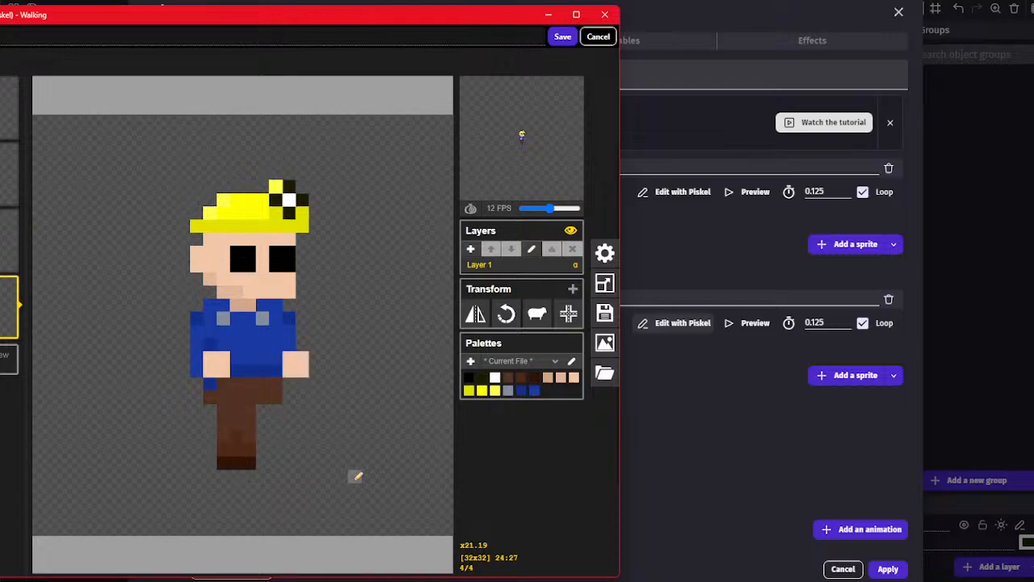
Save the Walking animation, apply the Player changes and launch a preview of the game
{"action": "left_click", "coordinate": [562, 37]}
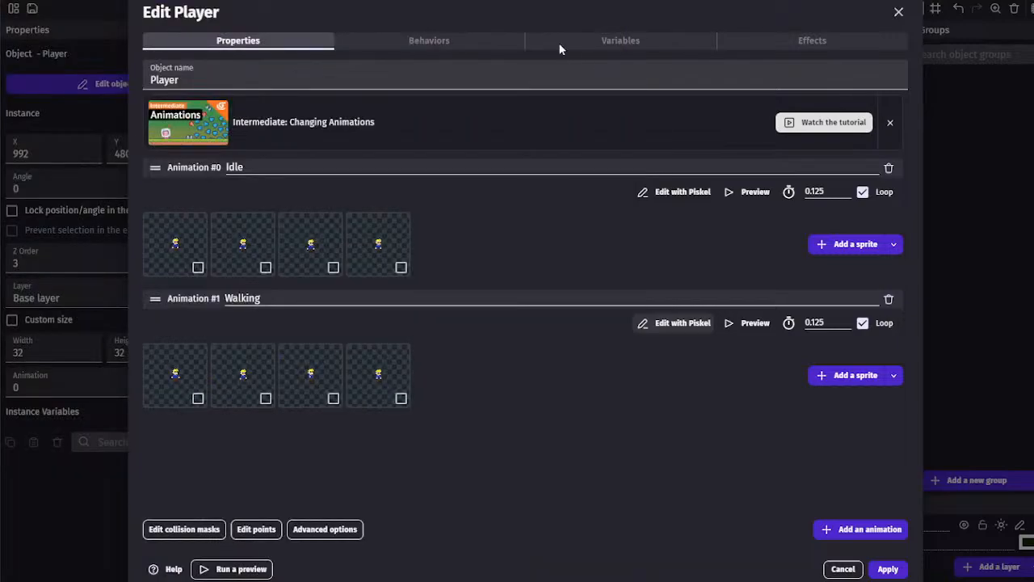
{"action": "left_click", "coordinate": [903, 571]}
{"action": "left_click", "coordinate": [484, 7]}
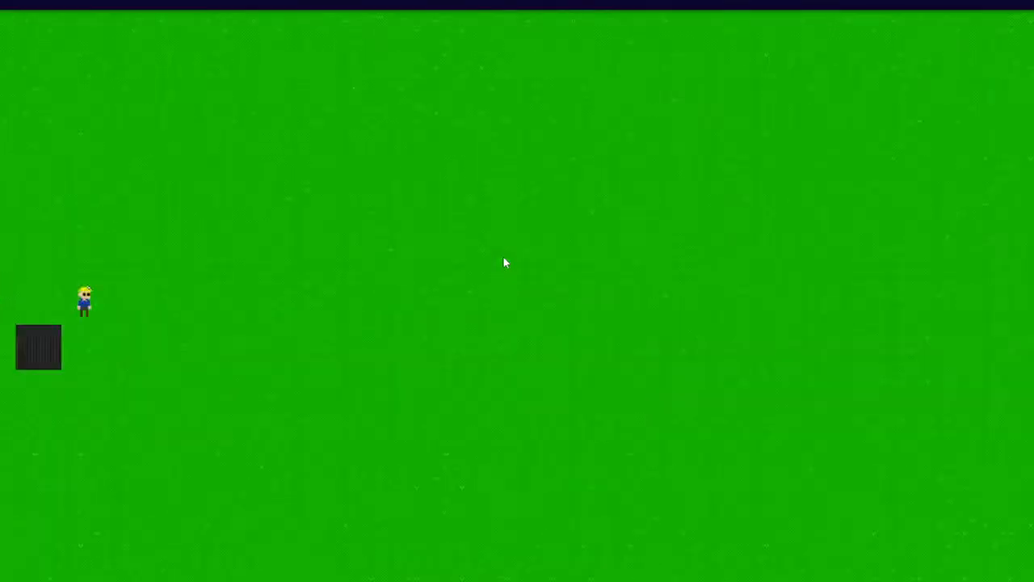
Walk the player around the grass in all four directions to check the Walking and Idle animations, and return to the editor
{"action": "key", "text": "Right"}
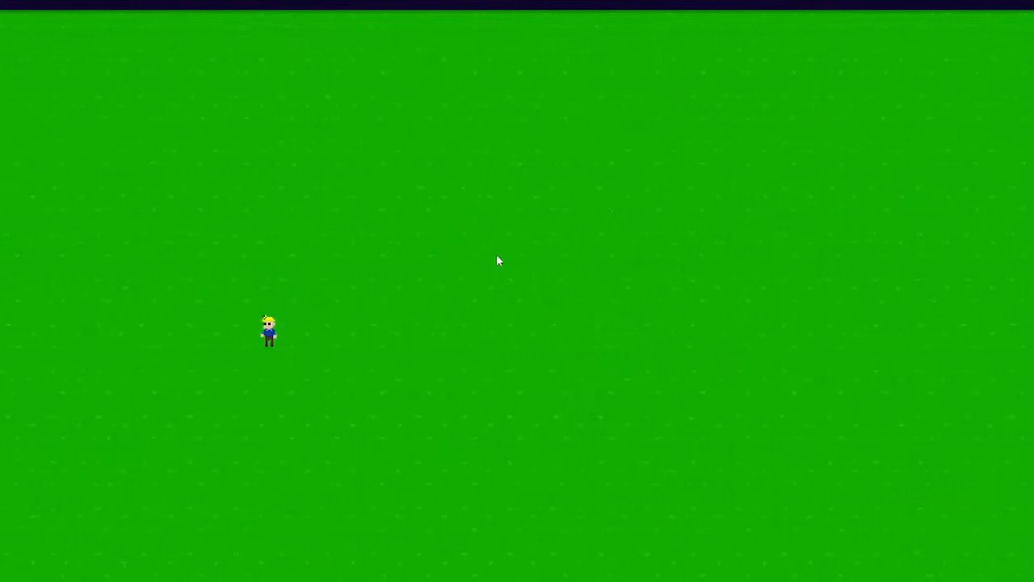
{"action": "key", "text": "Left"}
{"action": "key", "text": "Up"}
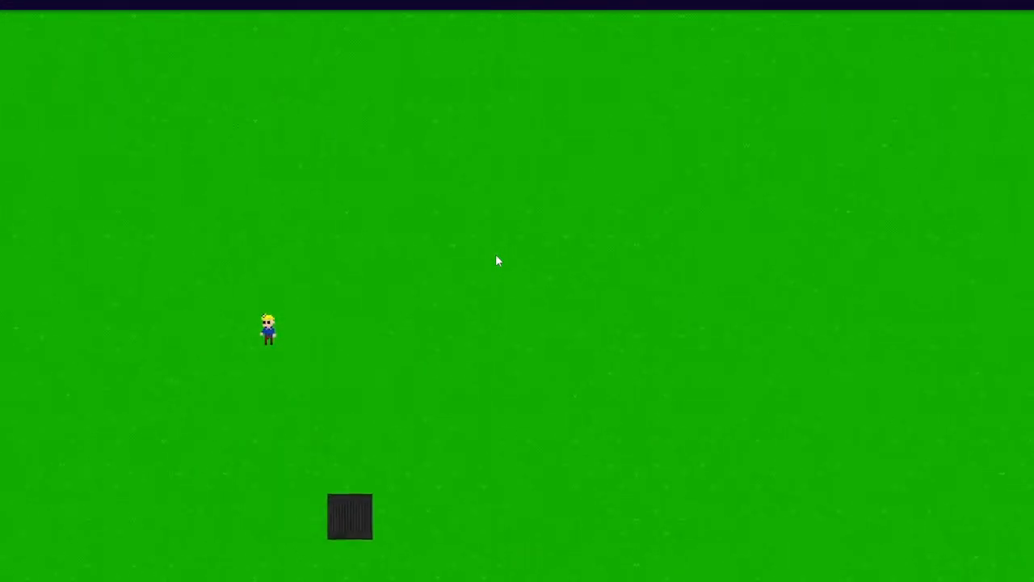
{"action": "key", "text": "Down"}
{"action": "key", "text": "Right"}
{"action": "key", "text": "Up"}
{"action": "key", "text": "Left"}
{"action": "key", "text": "Down"}
{"action": "key", "text": "Right"}
{"action": "key", "text": "Up"}
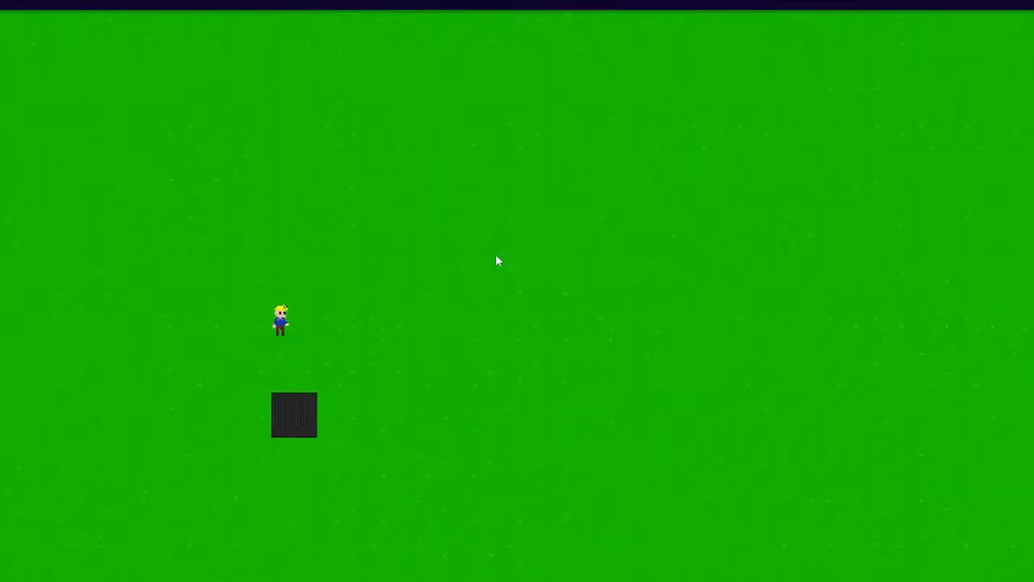
{"action": "key", "text": "Left"}
{"action": "key", "text": "Down"}
{"action": "key", "text": "Down"}
{"action": "key", "text": "Left"}
{"action": "key", "text": "Up"}
{"action": "key", "text": "Left"}
{"action": "key", "text": "Down"}
{"action": "key", "text": "Right"}
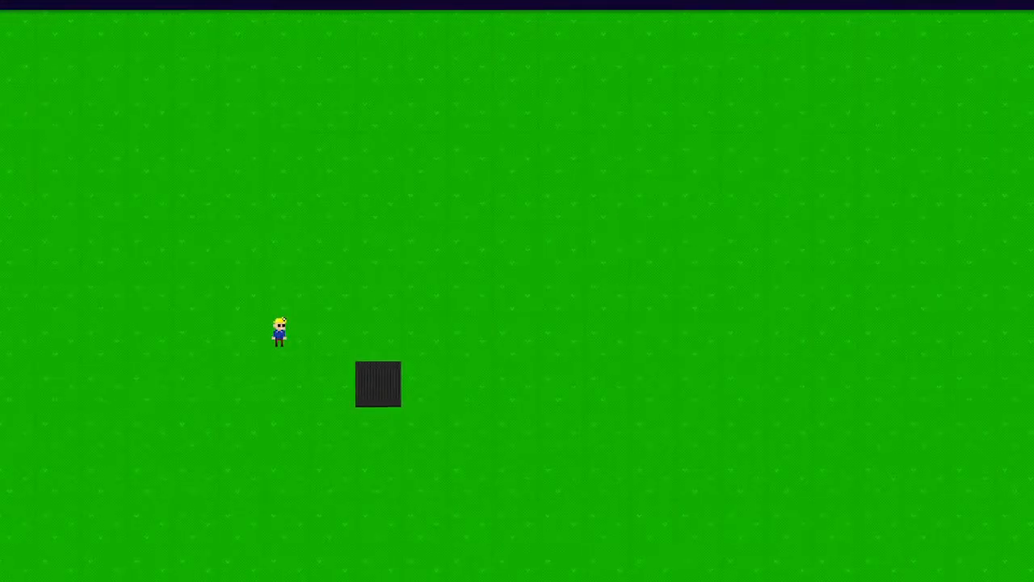
{"action": "key", "text": "alt+Tab"}
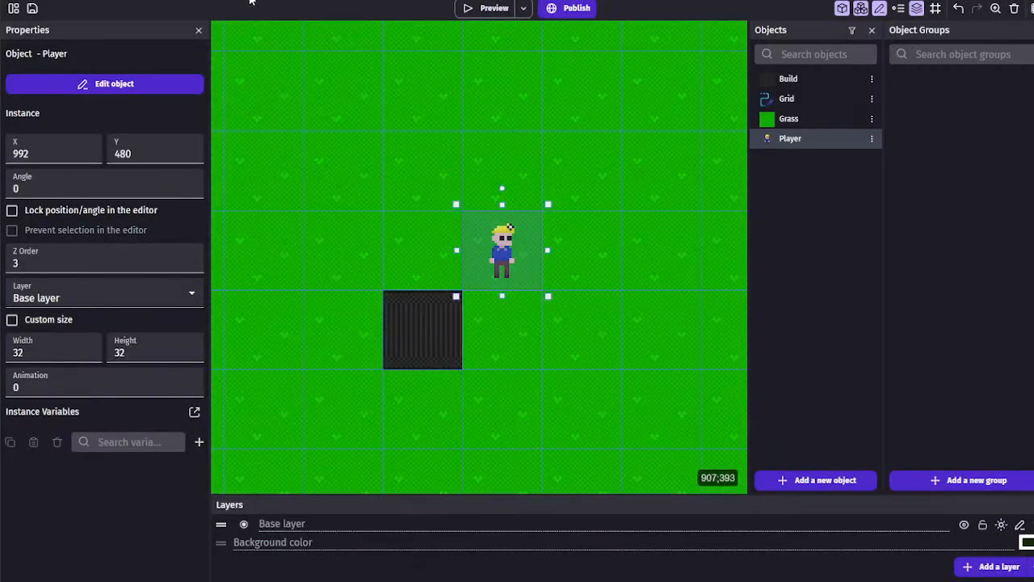
Set the camera zoom on the Base layer to 2.5 in the Camera events
{"action": "left_click", "coordinate": [251, 1]}
{"action": "left_click", "coordinate": [495, 146]}
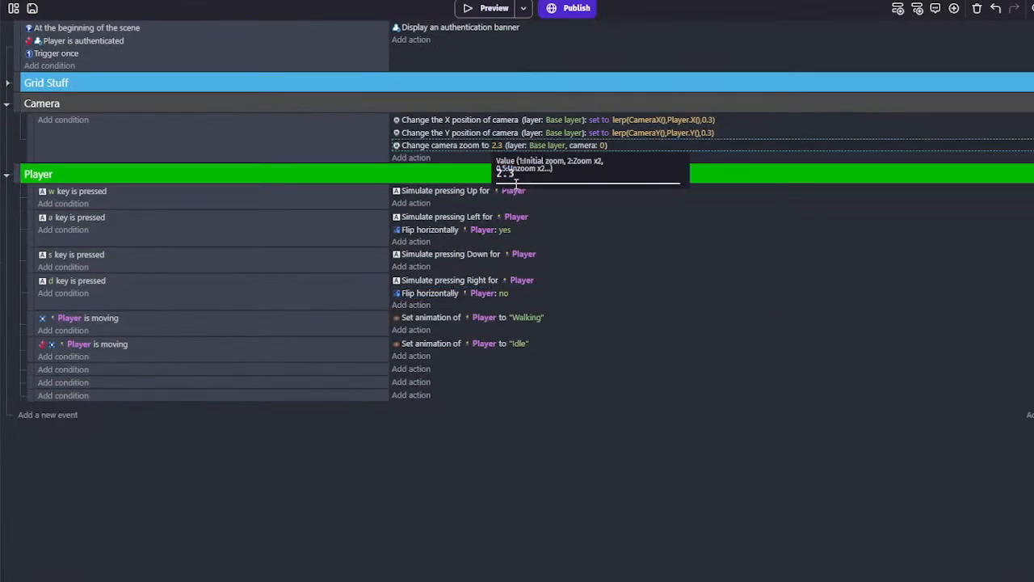
{"action": "left_click", "coordinate": [296, 141]}
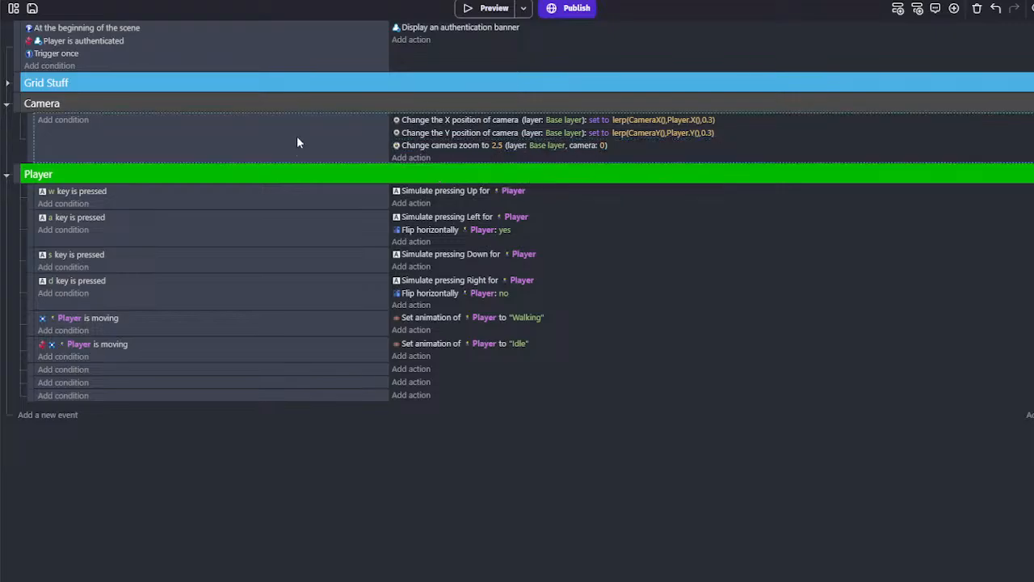
Preview the game and walk the player left and right to check the camera zoom and following
{"action": "left_click", "coordinate": [487, 8]}
{"action": "key", "text": "Right"}
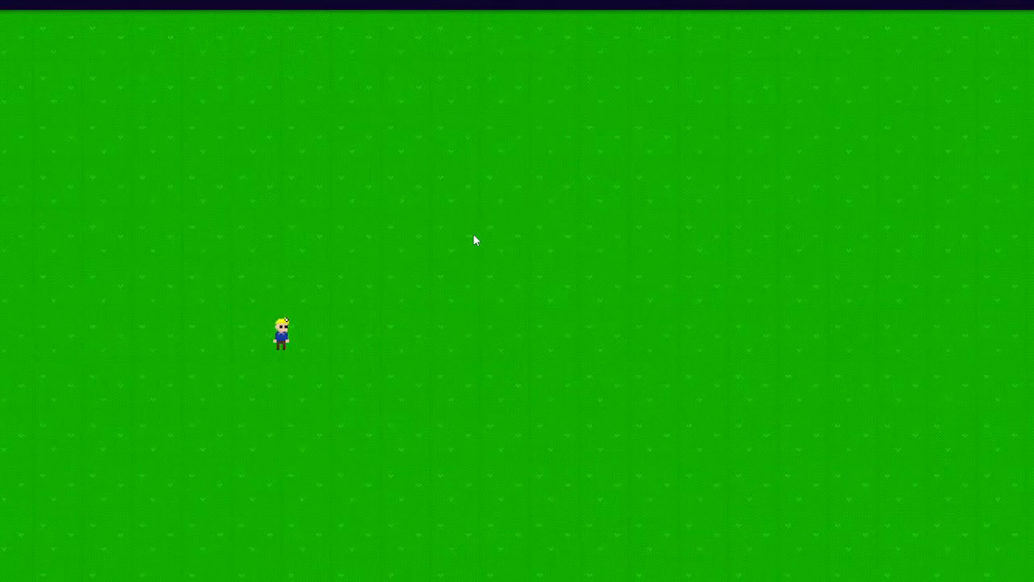
{"action": "key", "text": "Left"}
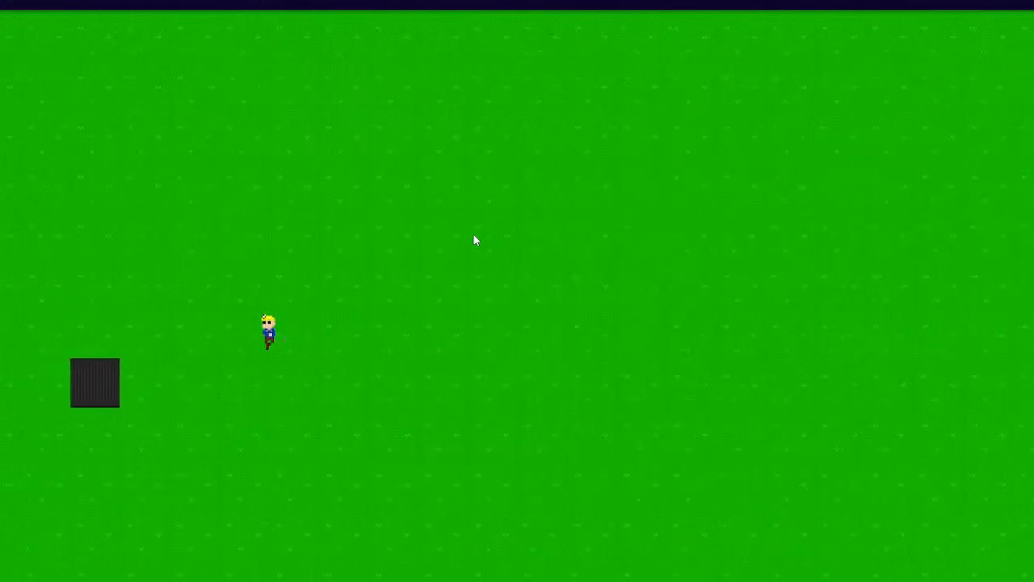
{"action": "key", "text": "Left"}
{"action": "key", "text": "Left"}
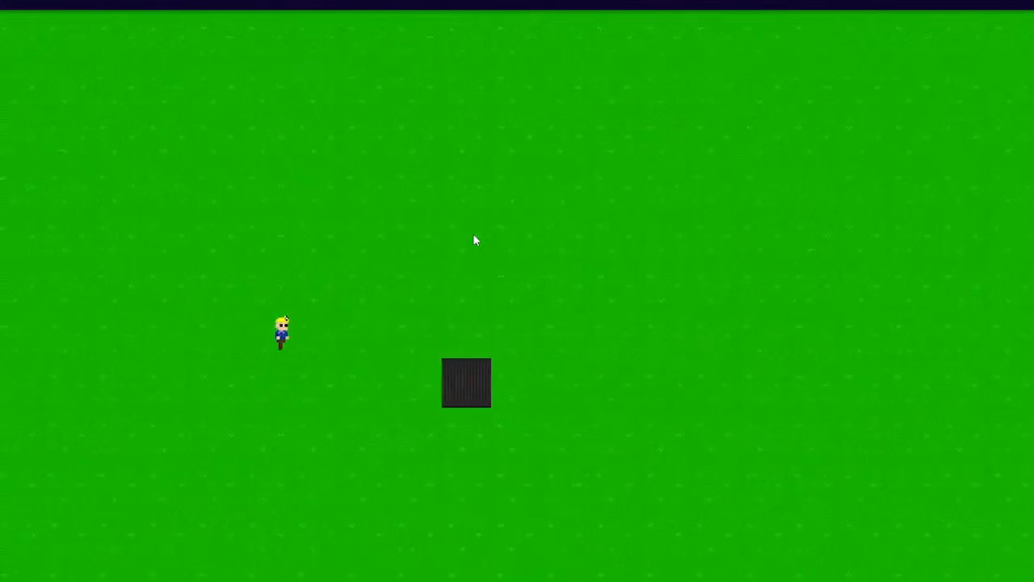
{"action": "key", "text": "Right"}
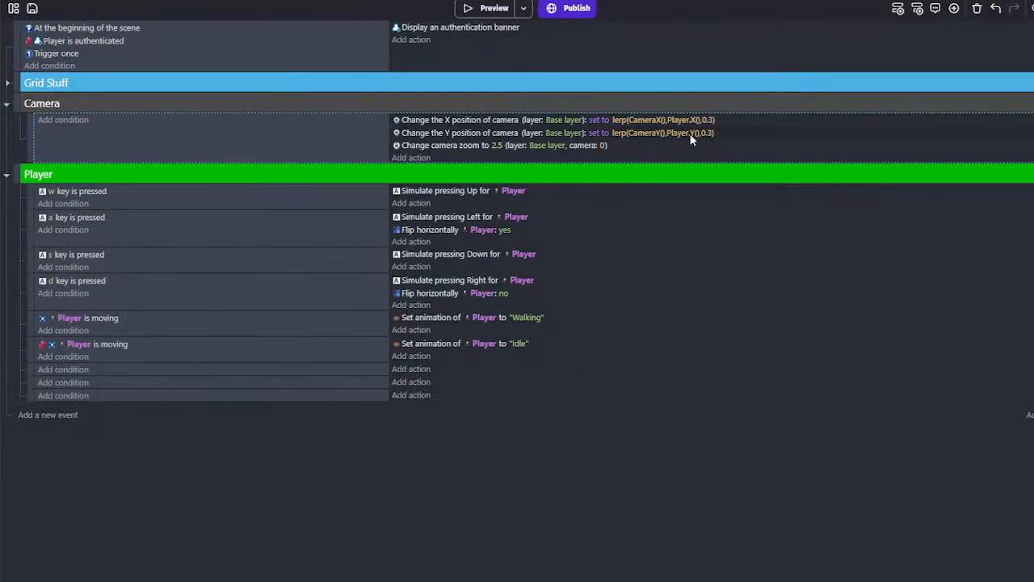
Set the lerp factor of the camera's Y position to 0.2 and open the X position expression for editing
{"action": "left_click", "coordinate": [691, 136]}
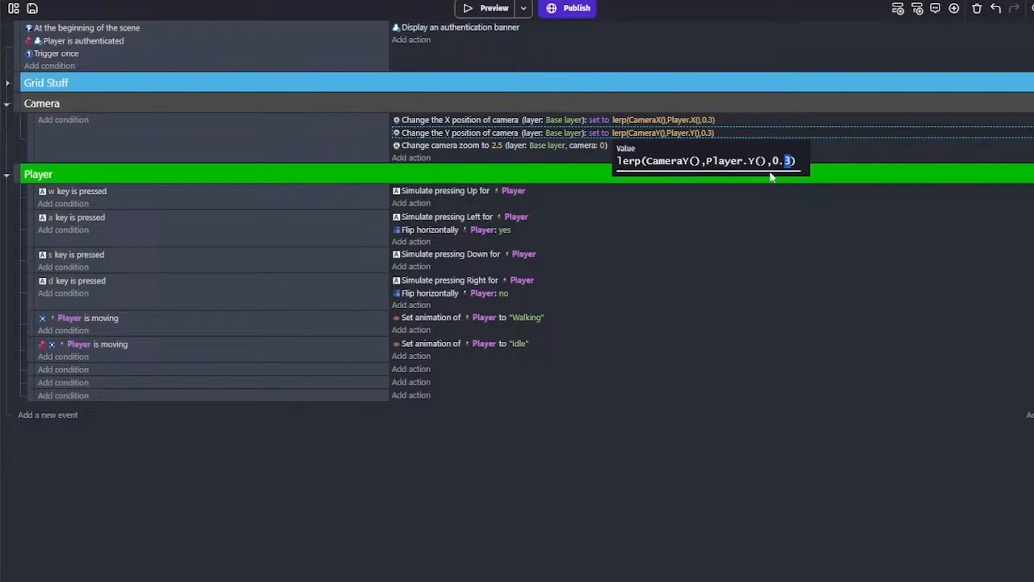
{"action": "left_click", "coordinate": [583, 166]}
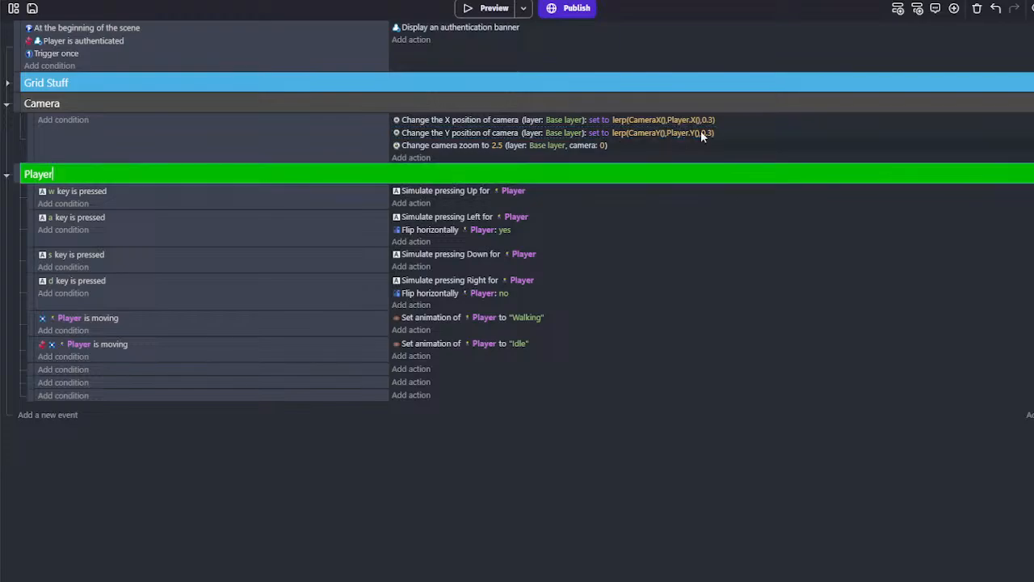
{"action": "left_click", "coordinate": [698, 129]}
{"action": "left_click", "coordinate": [791, 163]}
{"action": "key", "text": "BackSpace"}
{"action": "type", "text": "2"}
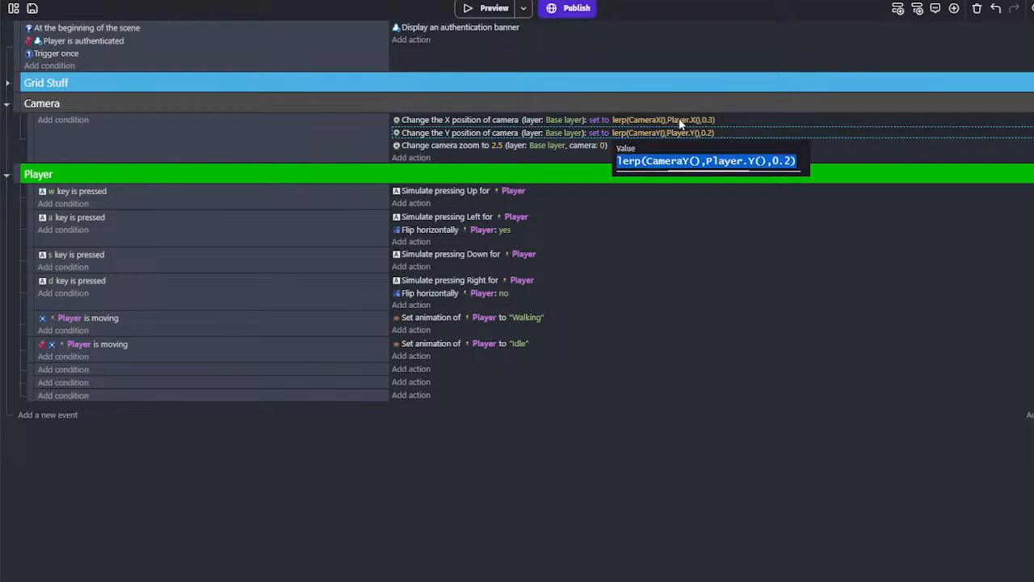
{"action": "left_click", "coordinate": [700, 120]}
{"action": "left_click", "coordinate": [791, 147]}
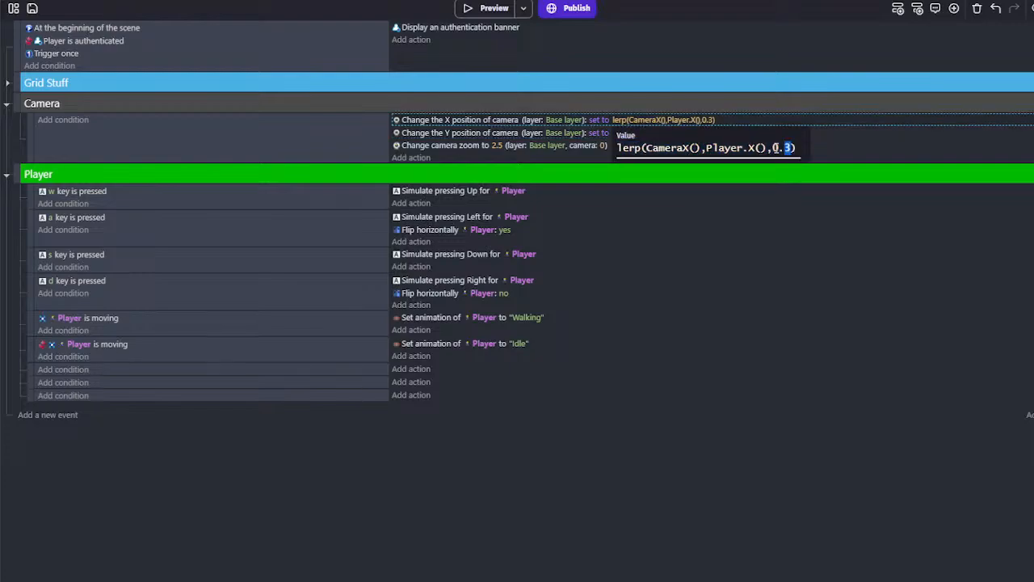
Preview the game, walk the player in all directions around the dark block to check the camera smoothing, and close the preview
{"action": "left_click", "coordinate": [502, 9]}
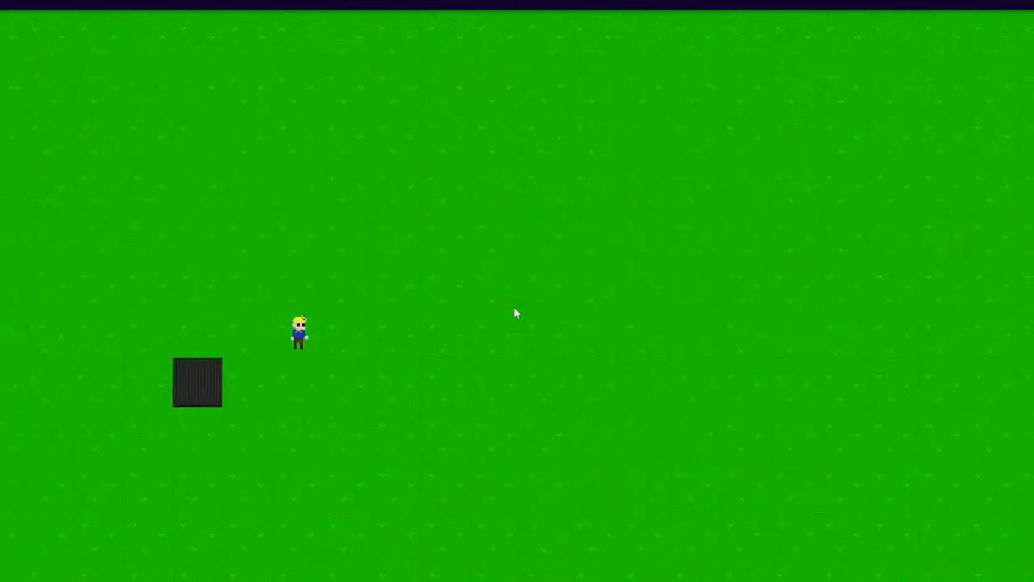
{"action": "key", "text": "Left"}
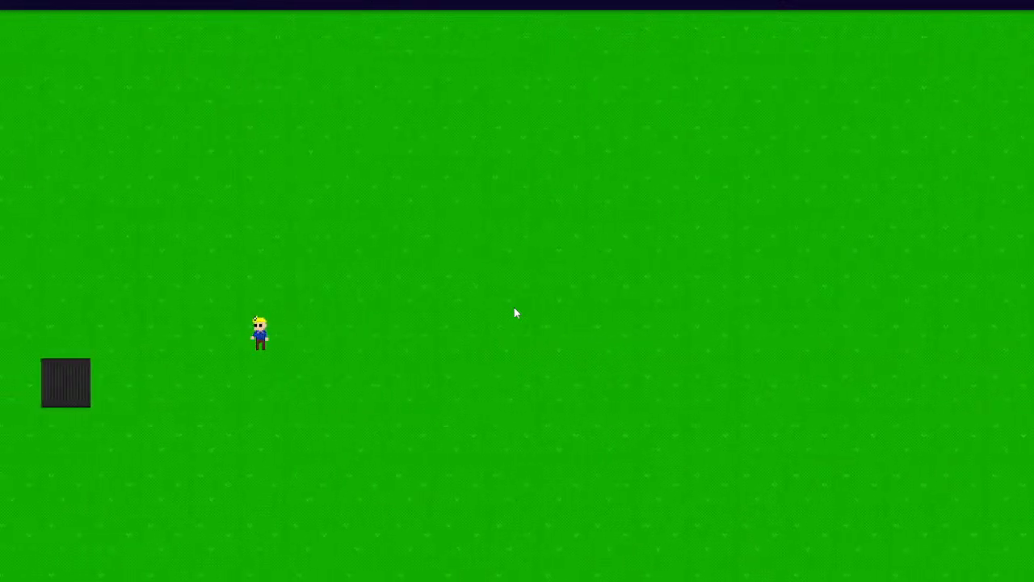
{"action": "key", "text": "Up"}
{"action": "key", "text": "Left"}
{"action": "key", "text": "Down"}
{"action": "key", "text": "Right"}
{"action": "key", "text": "Up"}
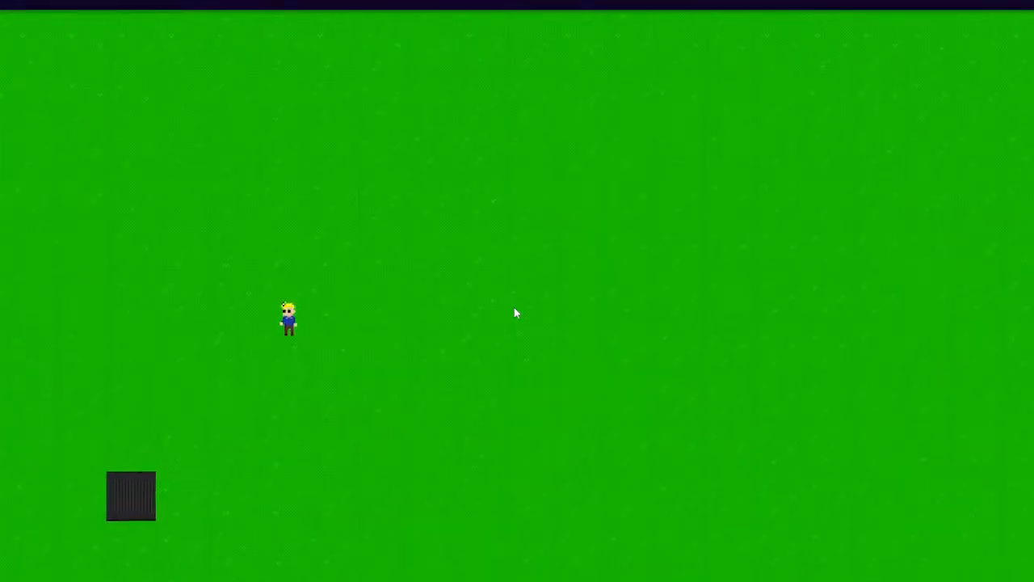
{"action": "key", "text": "Left"}
{"action": "key", "text": "Down"}
{"action": "key", "text": "Left"}
{"action": "key", "text": "Down"}
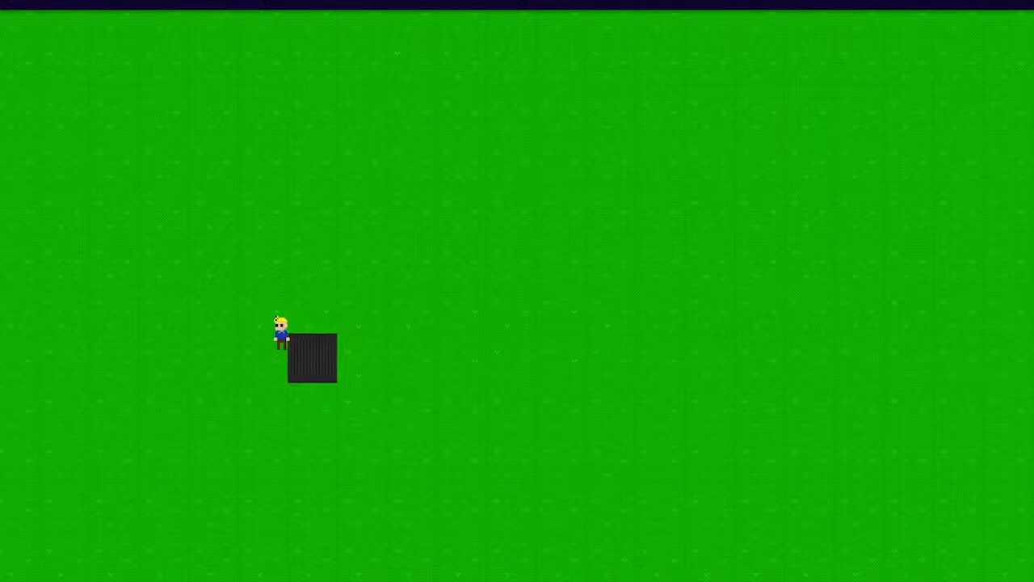
{"action": "key", "text": "alt+F4"}
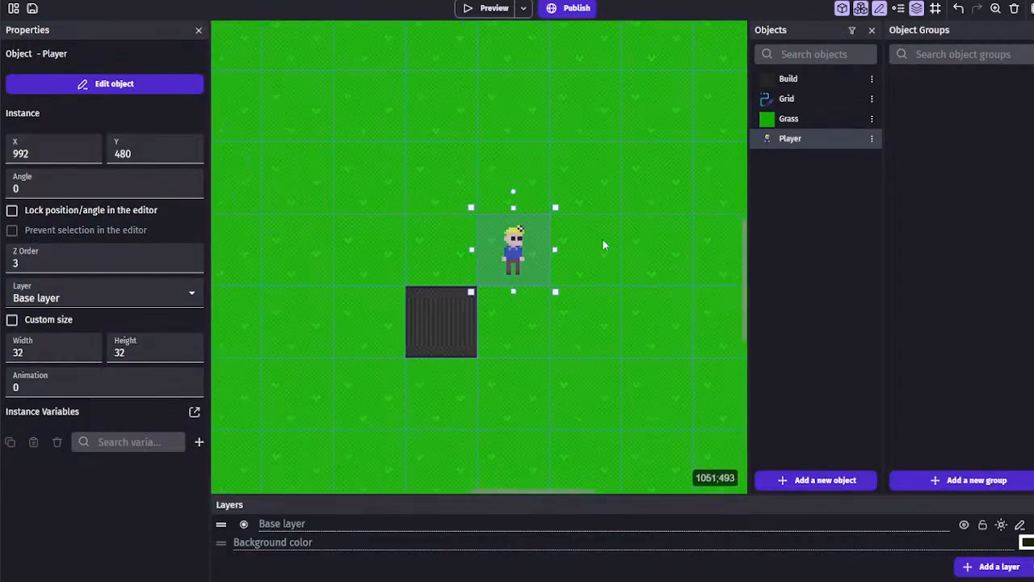
Open the behaviors of the Build object placed below the player in the scene
{"action": "scroll", "coordinate": [501, 242], "scroll_direction": "down", "scroll_amount": 2}
{"action": "left_click", "coordinate": [475, 297]}
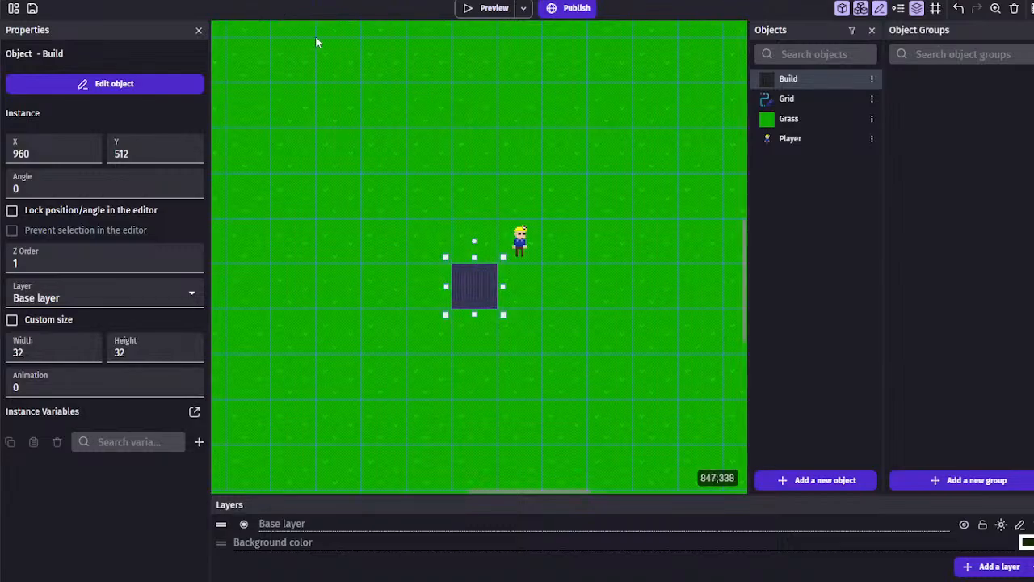
{"action": "double_click", "coordinate": [467, 285]}
{"action": "left_click", "coordinate": [456, 44]}
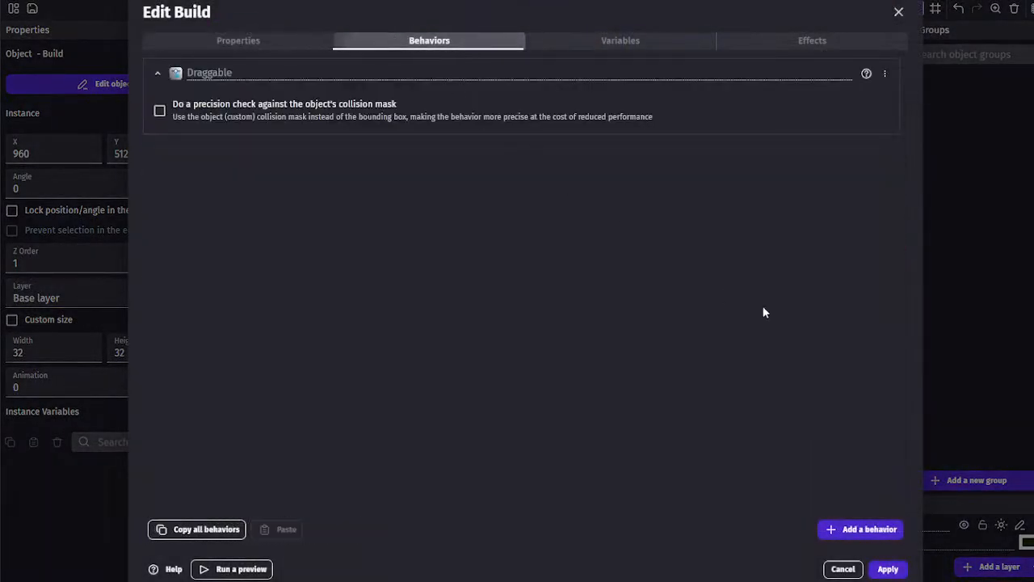
Add the Draggable (for physics objects) behavior to the Build object
{"action": "left_click", "coordinate": [832, 529]}
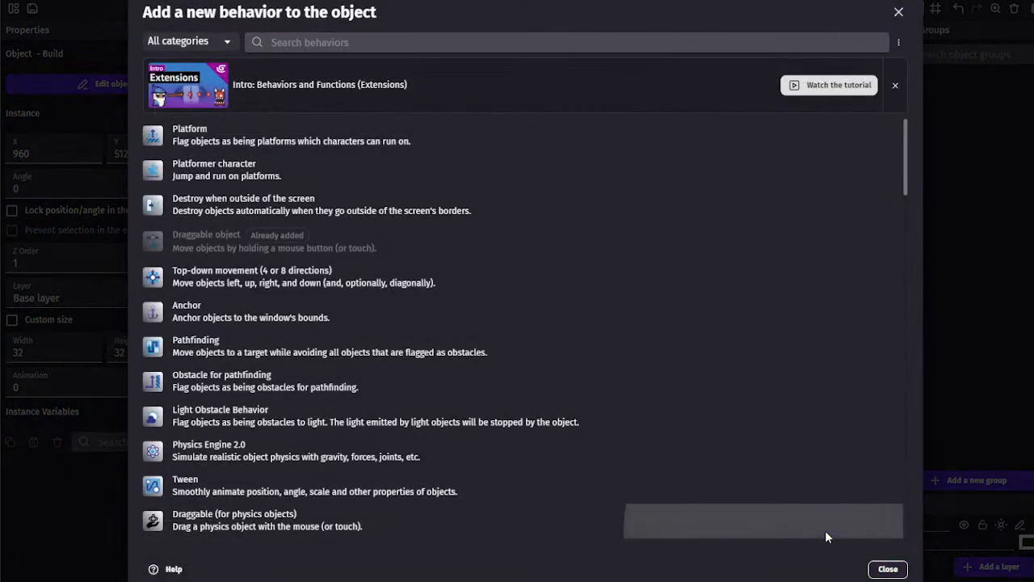
{"action": "left_click", "coordinate": [825, 530]}
{"action": "scroll", "coordinate": [462, 197], "scroll_direction": "up", "scroll_amount": 2}
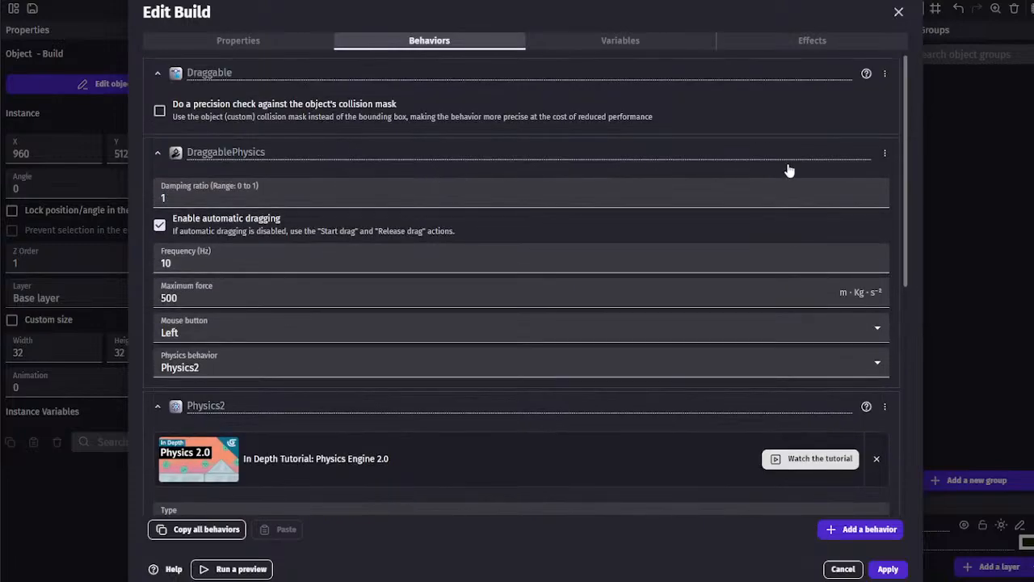
Remove the DraggablePhysics and Physics2 behaviors from the Build object
{"action": "left_click", "coordinate": [884, 153]}
{"action": "left_click", "coordinate": [900, 175]}
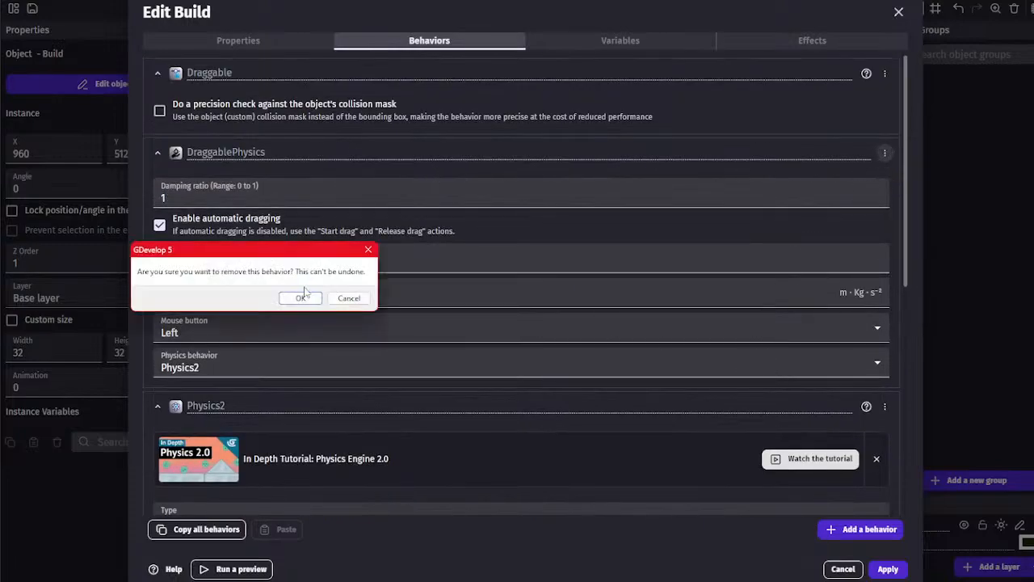
{"action": "left_click", "coordinate": [300, 298]}
{"action": "left_click", "coordinate": [885, 152]}
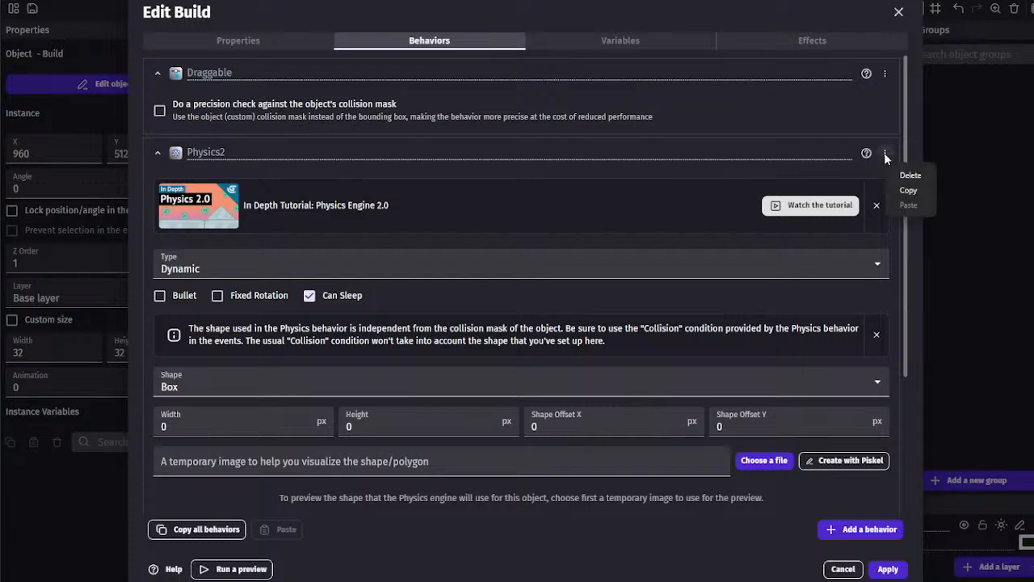
{"action": "left_click", "coordinate": [900, 175]}
{"action": "left_click", "coordinate": [317, 298]}
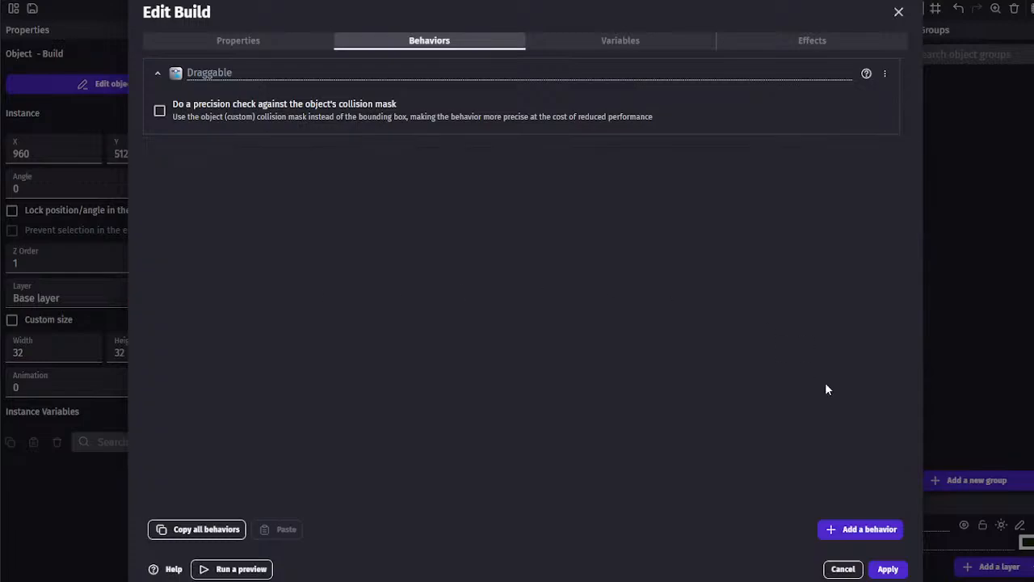
Add the Platform behavior to the Build object and apply the changes
{"action": "left_click", "coordinate": [832, 529]}
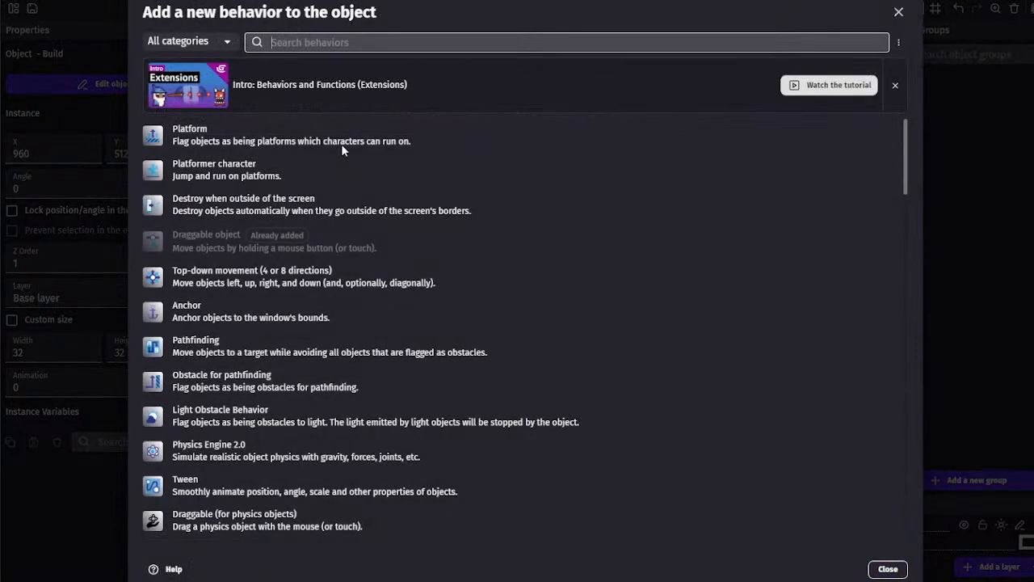
{"action": "left_click", "coordinate": [257, 133]}
{"action": "left_click", "coordinate": [887, 568]}
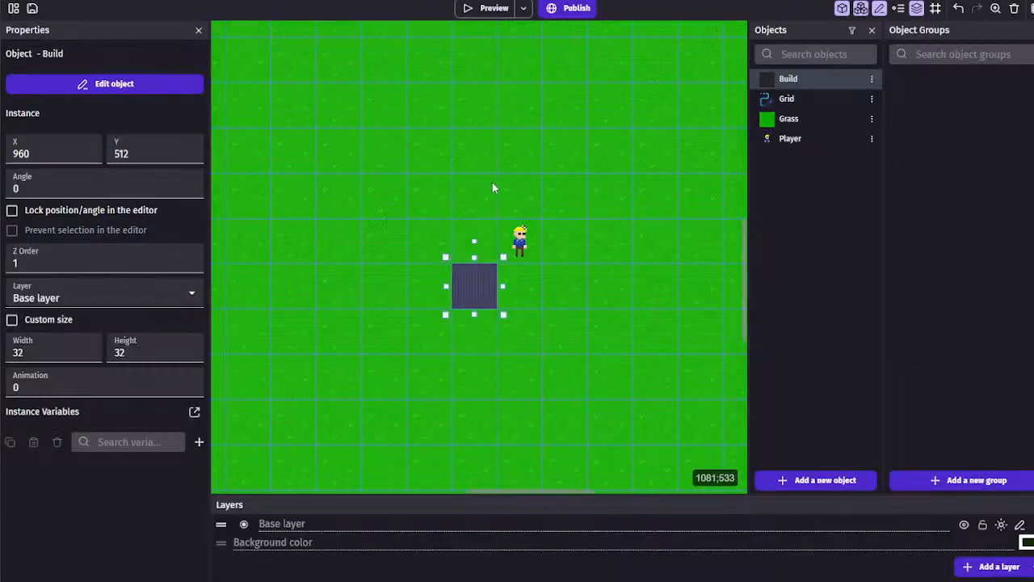
Examine the Player's automatic collision masks for the Idle and Walking animations, including Walking frames #2 and #0
{"action": "double_click", "coordinate": [520, 240]}
{"action": "left_click", "coordinate": [386, 42]}
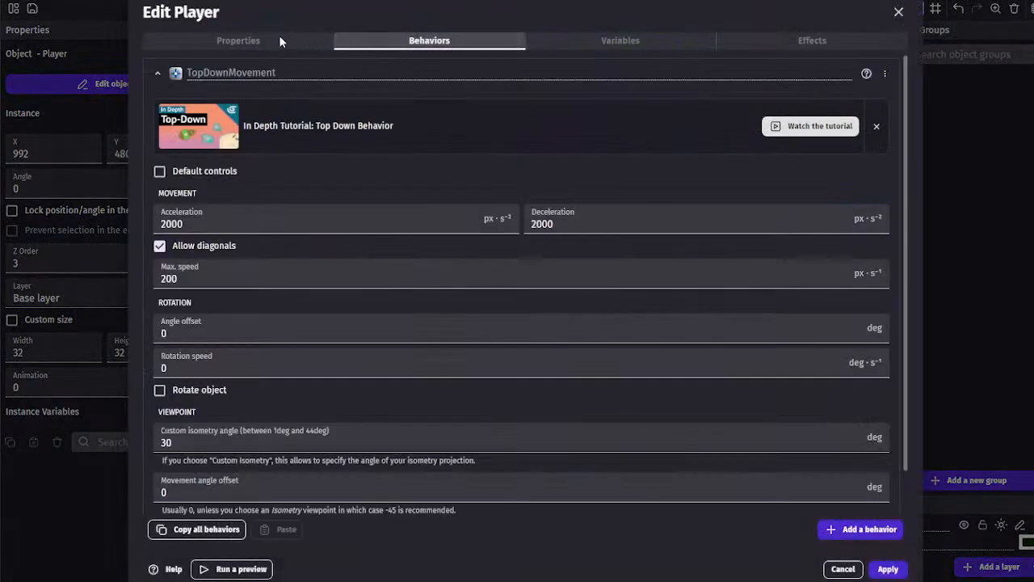
{"action": "left_click", "coordinate": [273, 40]}
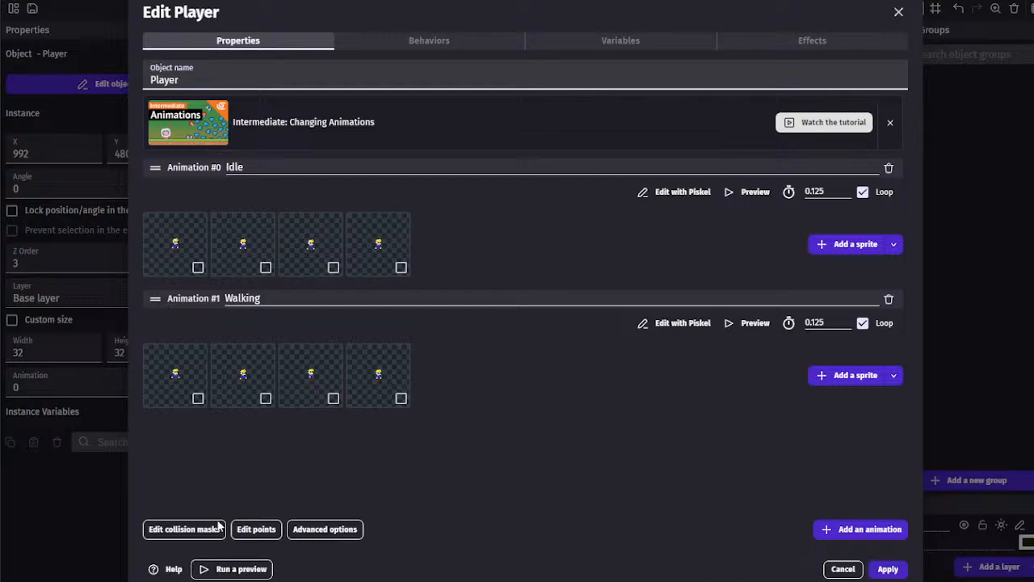
{"action": "left_click", "coordinate": [185, 529]}
{"action": "left_click", "coordinate": [748, 66]}
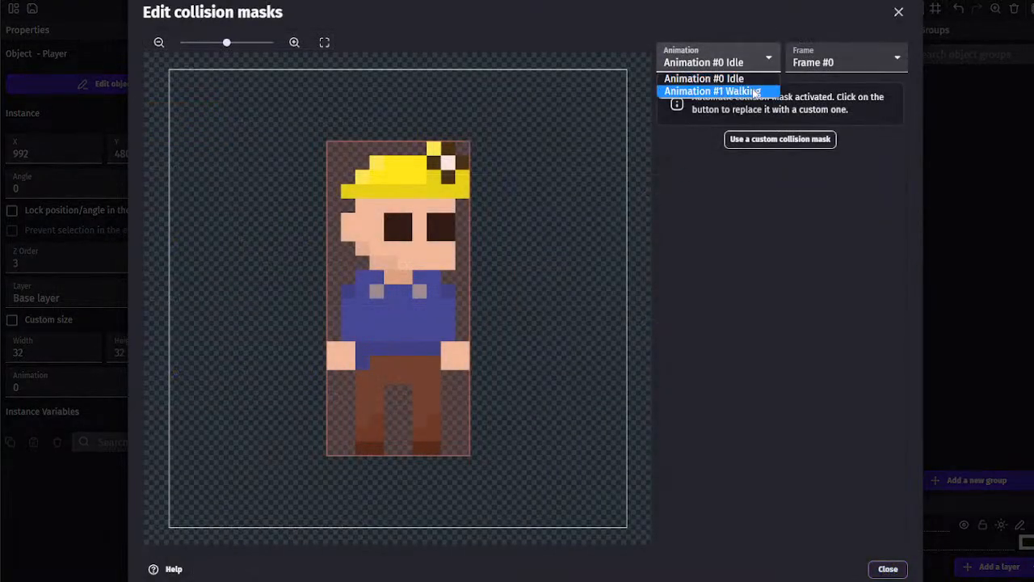
{"action": "left_click", "coordinate": [754, 93]}
{"action": "left_click", "coordinate": [744, 68]}
{"action": "left_click", "coordinate": [810, 64]}
{"action": "left_click", "coordinate": [811, 104]}
{"action": "left_click", "coordinate": [810, 67]}
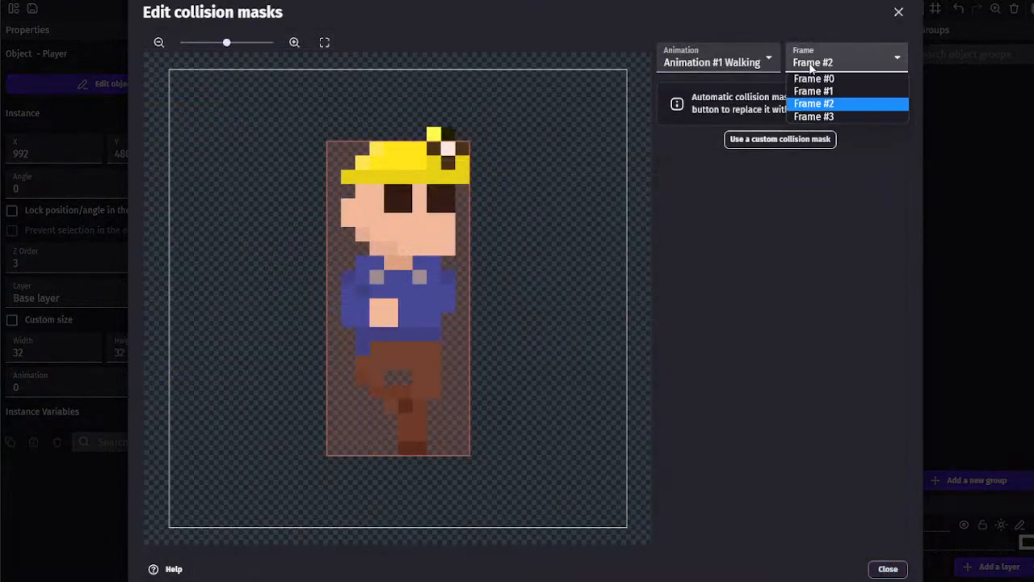
{"action": "left_click", "coordinate": [814, 78]}
{"action": "left_click", "coordinate": [711, 62]}
{"action": "left_click", "coordinate": [692, 76]}
{"action": "left_click", "coordinate": [888, 568]}
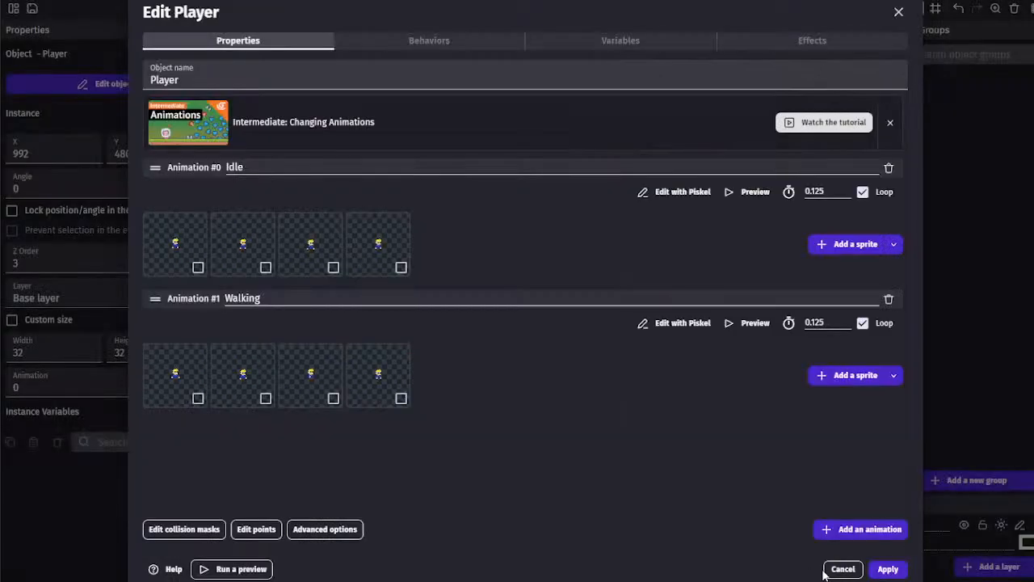
Apply the Player object's settings and launch a new preview of the game
{"action": "left_click", "coordinate": [888, 569]}
{"action": "left_click", "coordinate": [491, 9]}
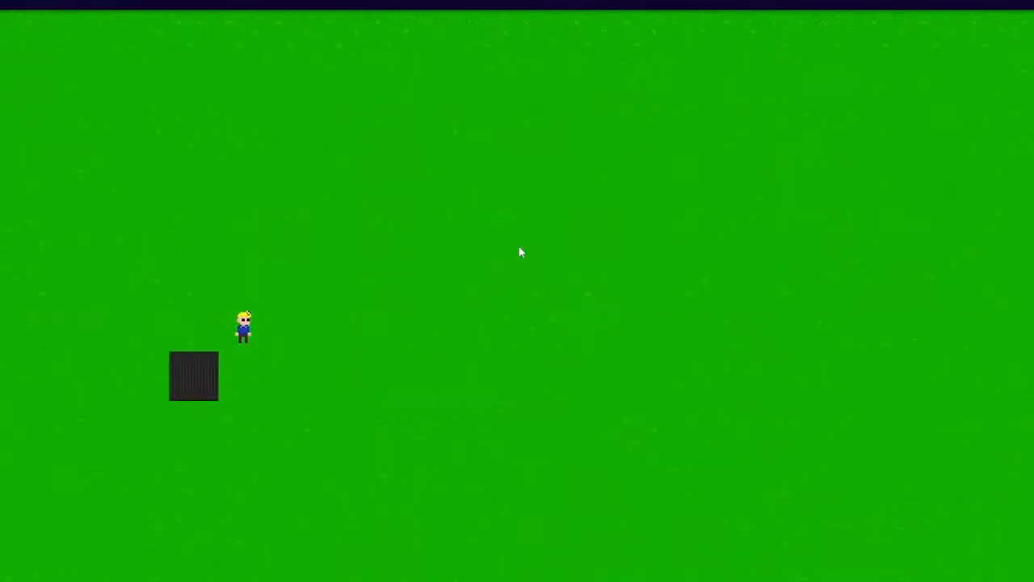
Walk the Player around the Build block in the game preview to check whether they collide
{"action": "key", "text": "Left"}
{"action": "key", "text": "Down"}
{"action": "key", "text": "Right"}
{"action": "key", "text": "Up"}
{"action": "key", "text": "Left"}
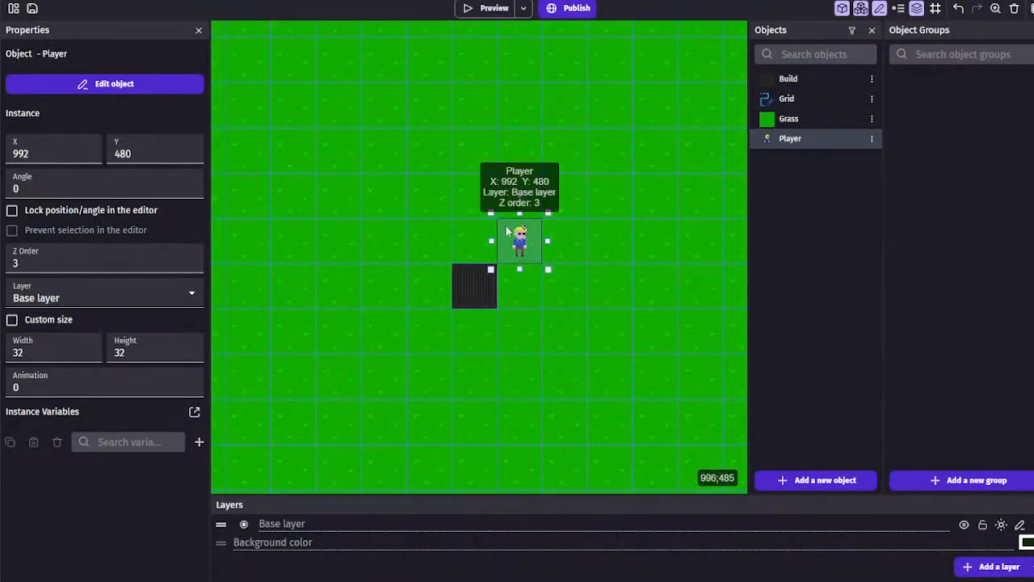
Open the Player object's behavior settings
{"action": "double_click", "coordinate": [507, 230]}
{"action": "left_click", "coordinate": [403, 45]}
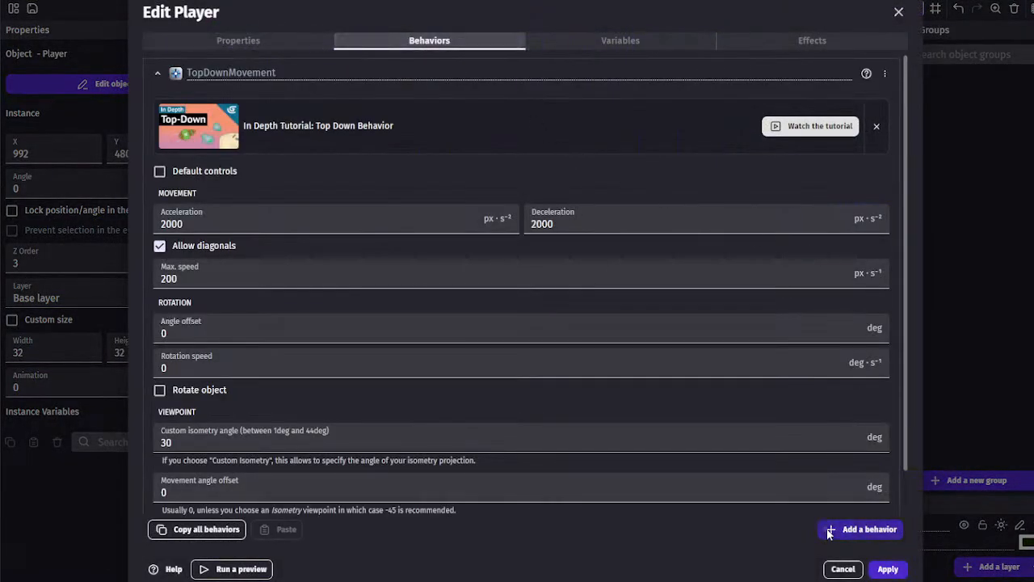
{"action": "left_click", "coordinate": [861, 529]}
{"action": "left_click", "coordinate": [191, 131]}
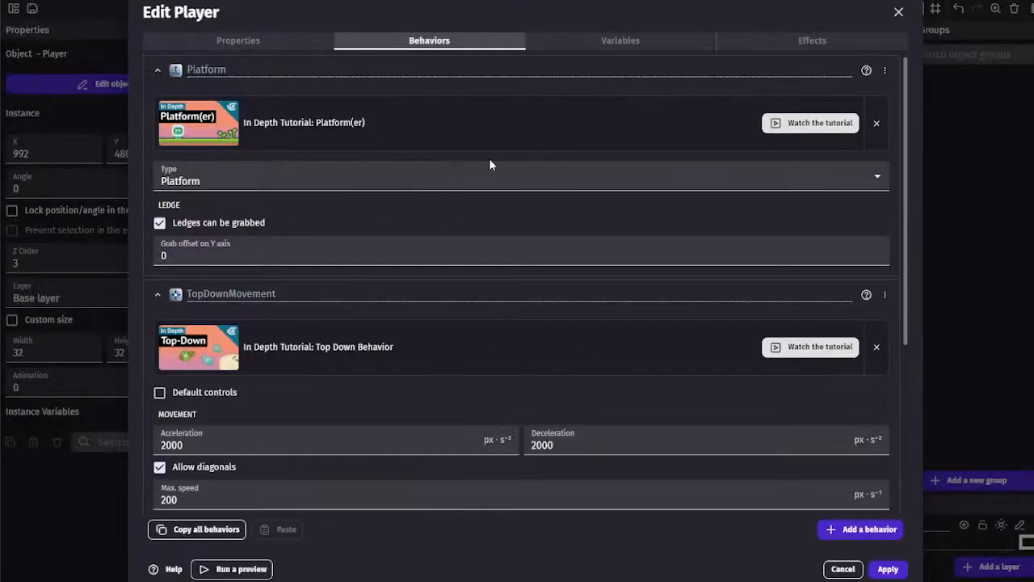
{"action": "left_click", "coordinate": [885, 70]}
{"action": "left_click", "coordinate": [919, 106]}
{"action": "left_click", "coordinate": [886, 70]}
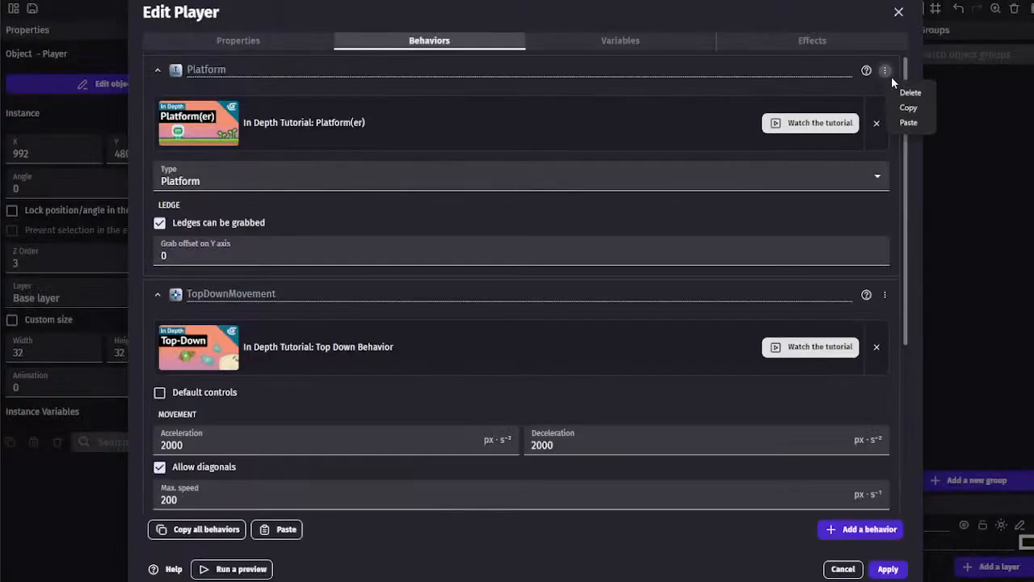
{"action": "left_click", "coordinate": [919, 87]}
{"action": "left_click", "coordinate": [303, 298]}
Add the Platformer character behavior to the Player and disable its default controls
{"action": "left_click", "coordinate": [858, 529]}
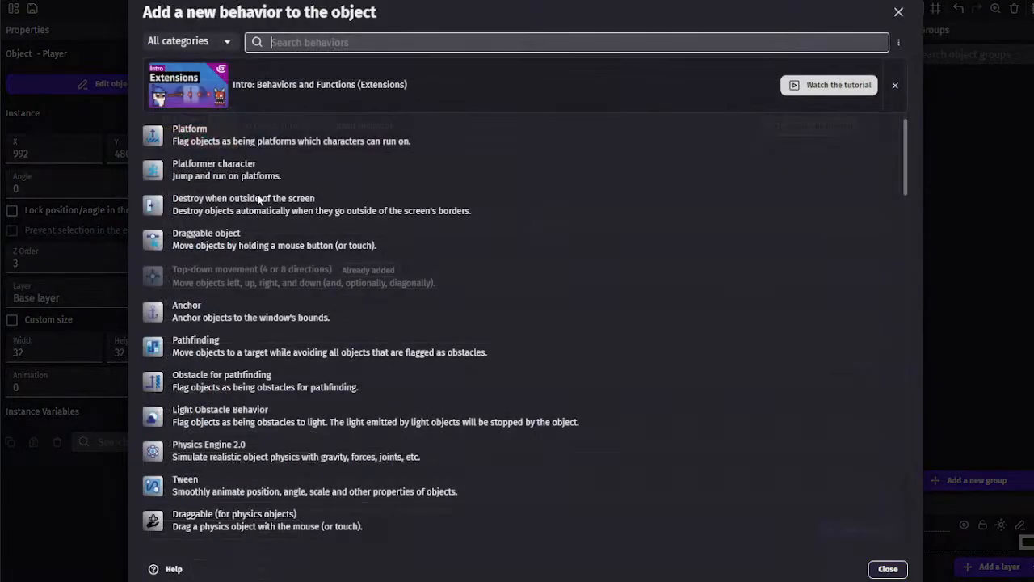
{"action": "left_click", "coordinate": [235, 175]}
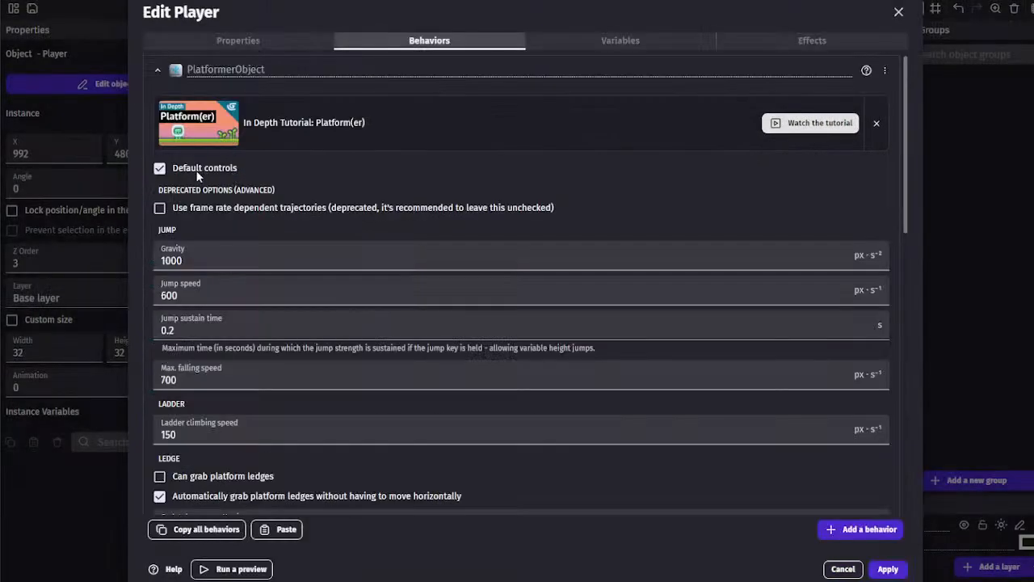
{"action": "left_click", "coordinate": [195, 170]}
Set the platformer behavior's gravity, jump speed, jump sustain time, max. falling speed and ladder climbing speed to 0
{"action": "left_click", "coordinate": [201, 258]}
{"action": "double_click", "coordinate": [201, 258]}
{"action": "type", "text": "0"}
{"action": "key", "text": "Tab"}
{"action": "type", "text": "0"}
{"action": "key", "text": "Tab"}
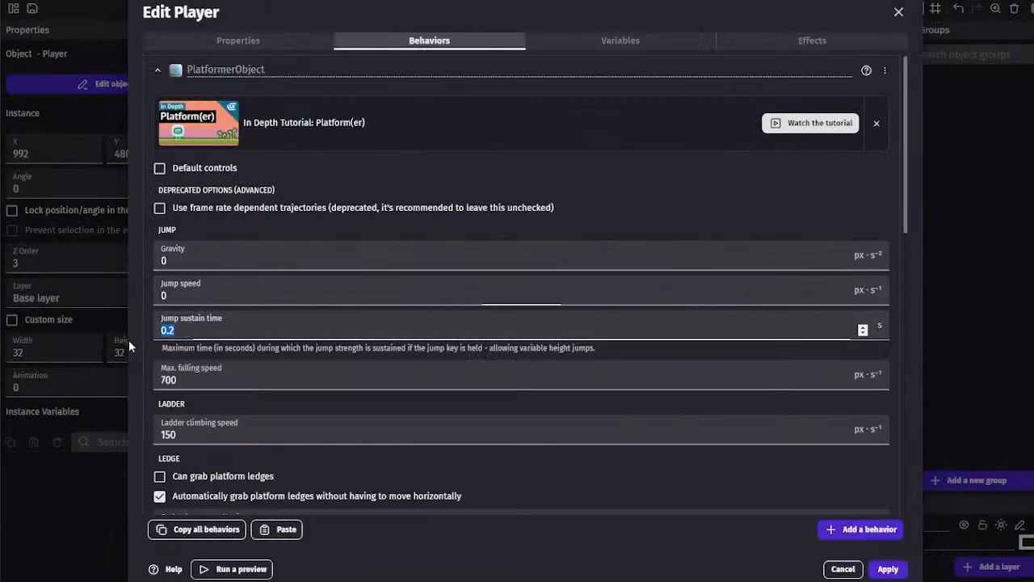
{"action": "type", "text": "0"}
{"action": "key", "text": "Tab"}
{"action": "type", "text": "0"}
{"action": "key", "text": "Tab"}
{"action": "type", "text": "0"}
Disable automatic grabbing of platform ledges and set the grab tolerance on the X axis to 0
{"action": "scroll", "coordinate": [154, 364], "scroll_direction": "down", "scroll_amount": 3}
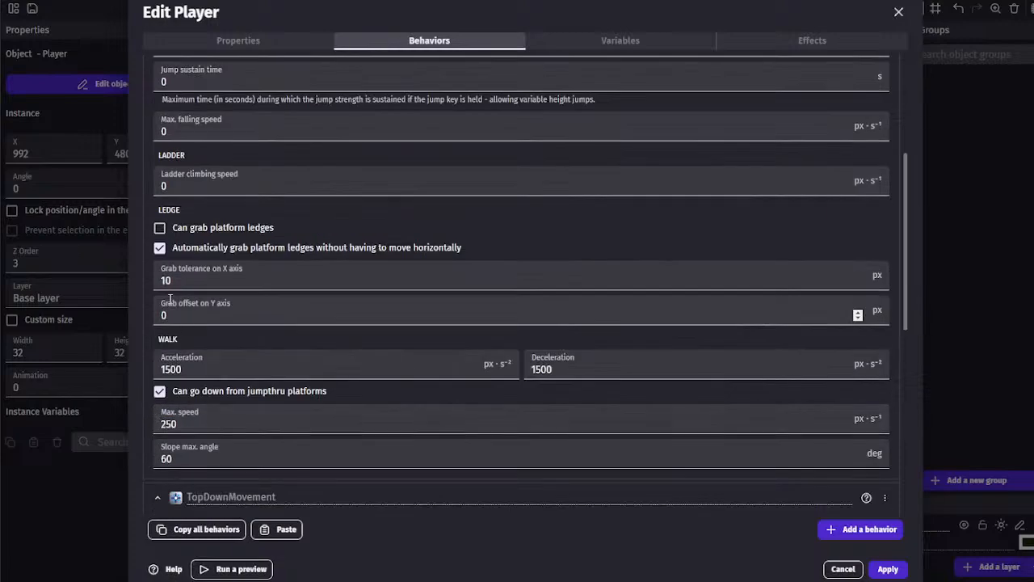
{"action": "left_click", "coordinate": [159, 247]}
{"action": "double_click", "coordinate": [165, 280]}
{"action": "type", "text": "0"}
Set walk acceleration, deceleration, max. speed and slope max. angle to 0, disable going down from jumpthru platforms, and apply the Player's settings
{"action": "double_click", "coordinate": [166, 369]}
{"action": "type", "text": "0"}
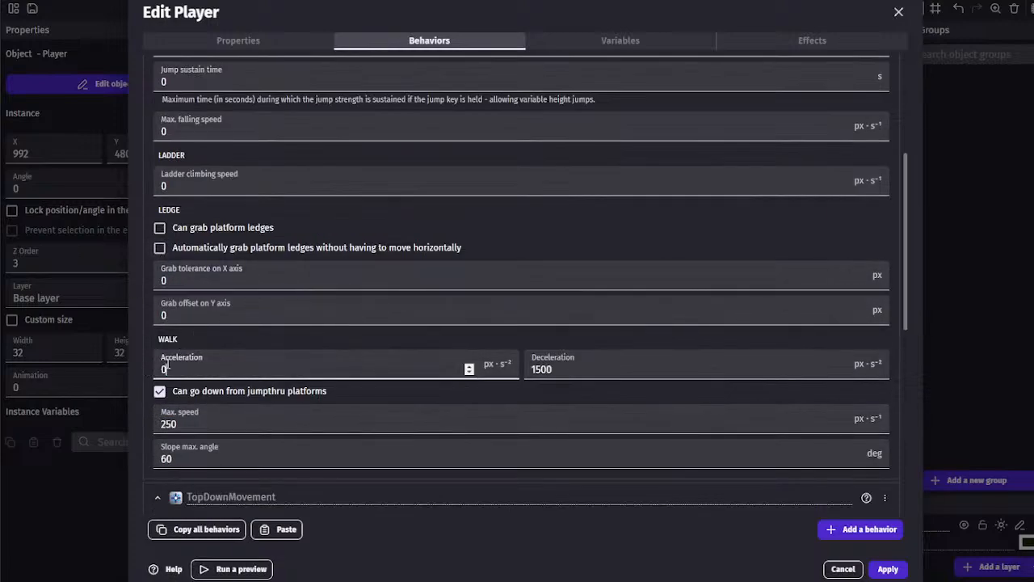
{"action": "key", "text": "Tab"}
{"action": "type", "text": "0"}
{"action": "left_click", "coordinate": [177, 392]}
{"action": "key", "text": "Tab"}
{"action": "type", "text": "0"}
{"action": "key", "text": "Tab"}
{"action": "type", "text": "0"}
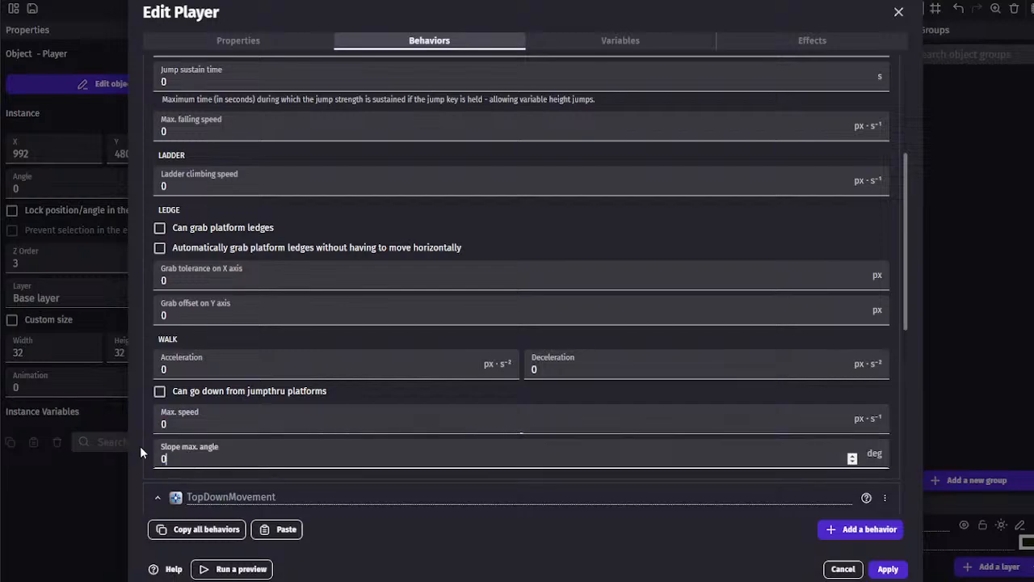
{"action": "left_click", "coordinate": [141, 452]}
{"action": "left_click", "coordinate": [888, 569]}
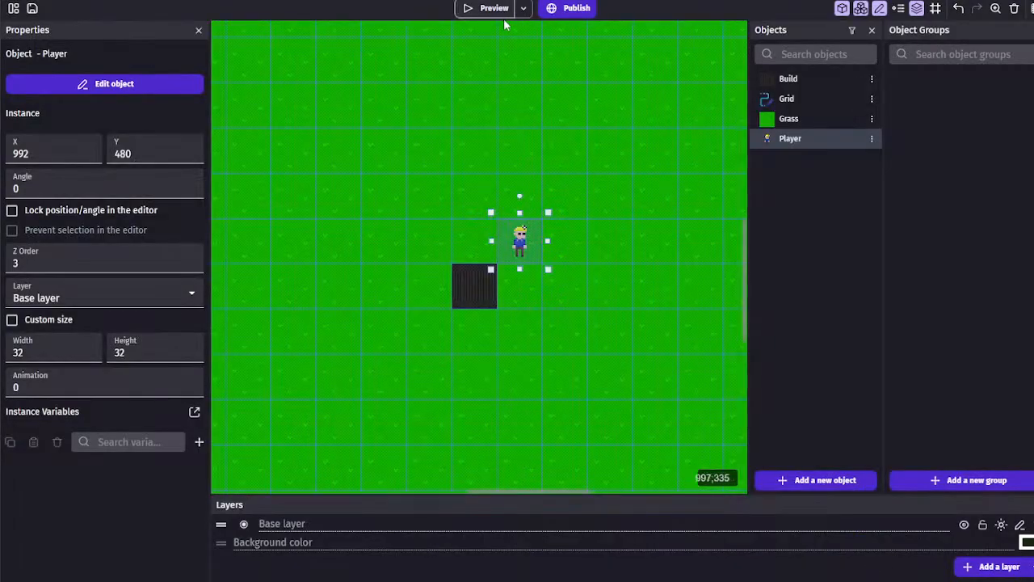
Preview the game and walk the Player around and into the Build block from several sides to test collisions
{"action": "left_click", "coordinate": [493, 11]}
{"action": "key", "text": "Left"}
{"action": "key", "text": "Right"}
{"action": "key", "text": "Down"}
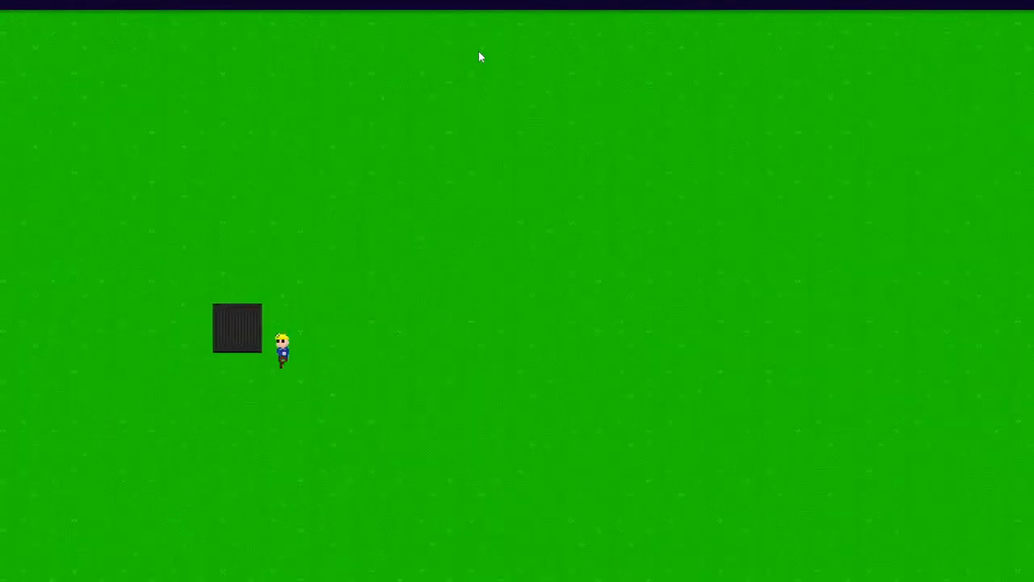
{"action": "key", "text": "Left"}
{"action": "key", "text": "Up"}
{"action": "key", "text": "Right"}
{"action": "key", "text": "Down"}
{"action": "key", "text": "Left"}
{"action": "key", "text": "Up"}
{"action": "key", "text": "Left"}
{"action": "key", "text": "Down"}
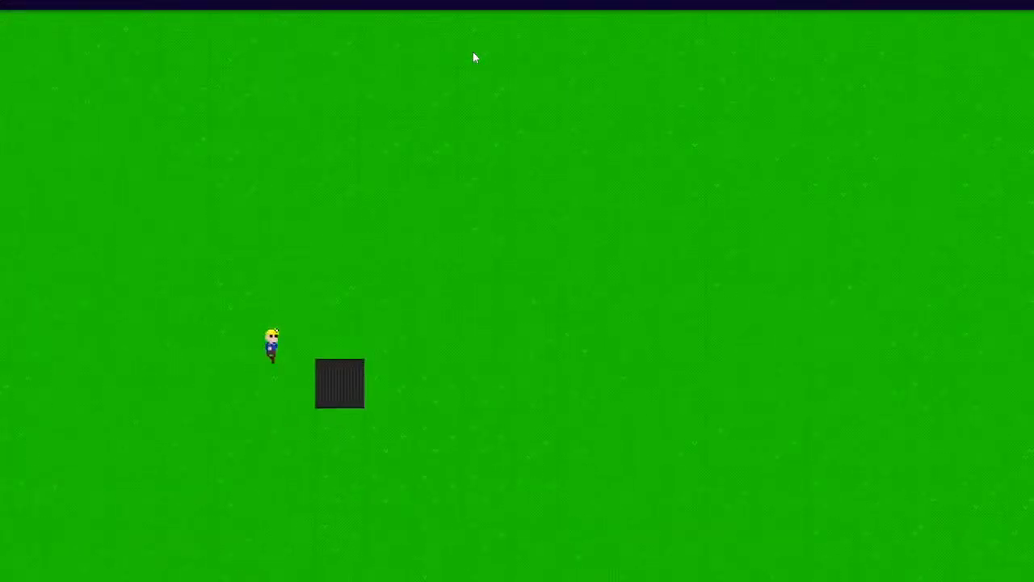
{"action": "key", "text": "Right"}
{"action": "key", "text": "Up"}
{"action": "key", "text": "Right"}
{"action": "key", "text": "Up"}
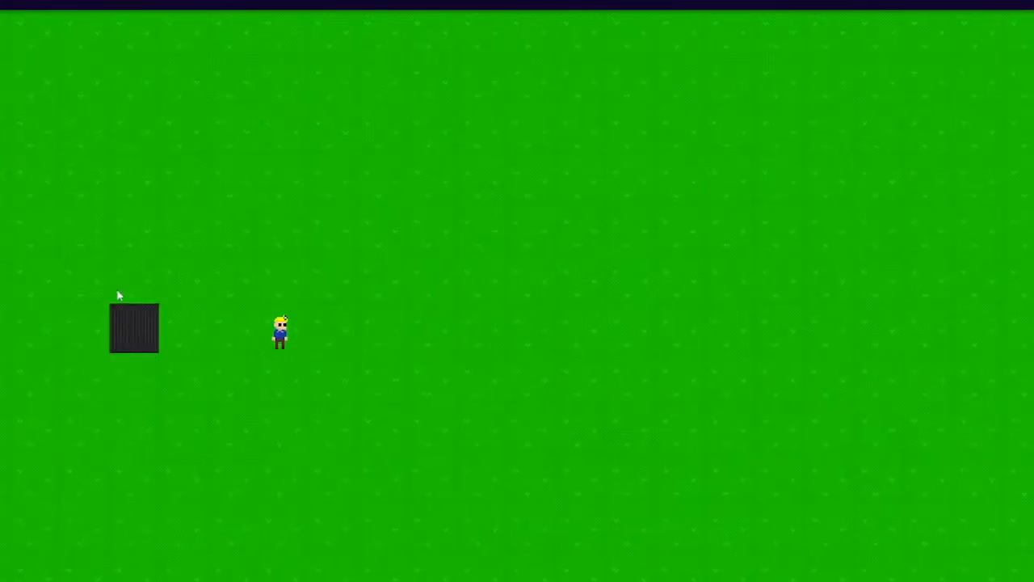
{"action": "key", "text": "d"}
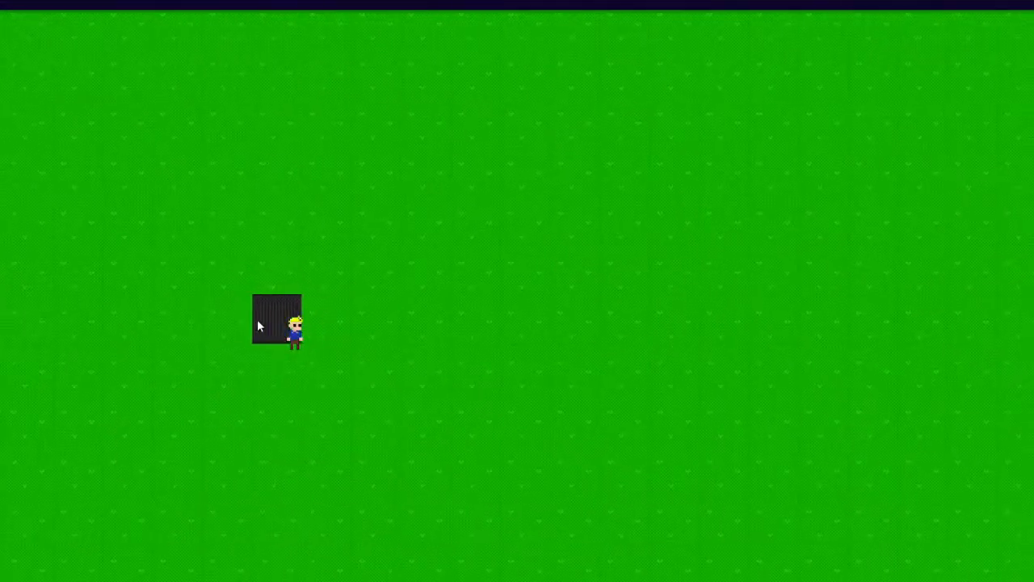
{"action": "key", "text": "a"}
{"action": "key", "text": "a"}
{"action": "key", "text": "w"}
{"action": "key", "text": "d"}
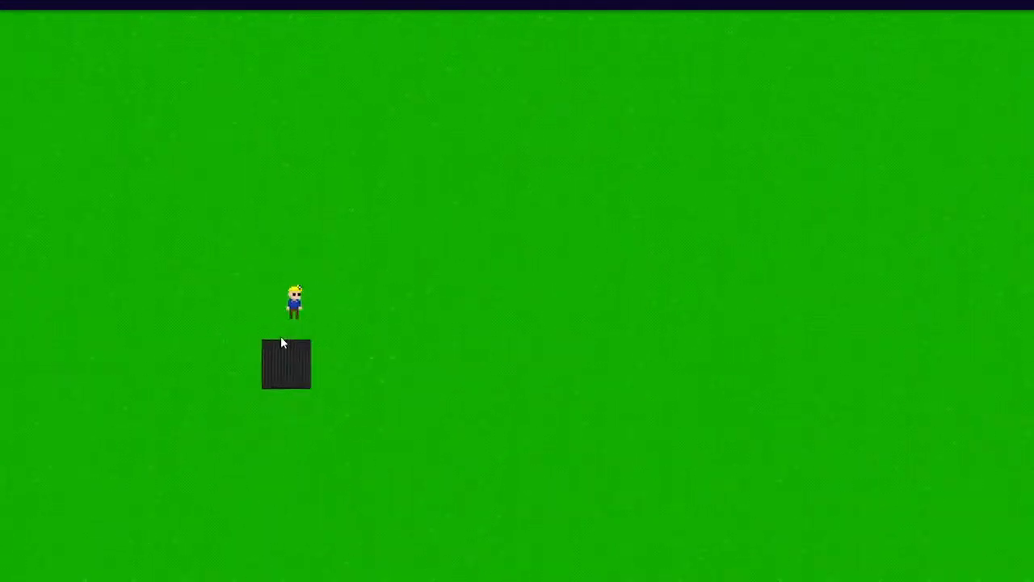
{"action": "key", "text": "a"}
{"action": "key", "text": "s"}
{"action": "key", "text": "d"}
{"action": "key", "text": "d"}
{"action": "key", "text": "w"}
{"action": "key", "text": "a"}
{"action": "key", "text": "s"}
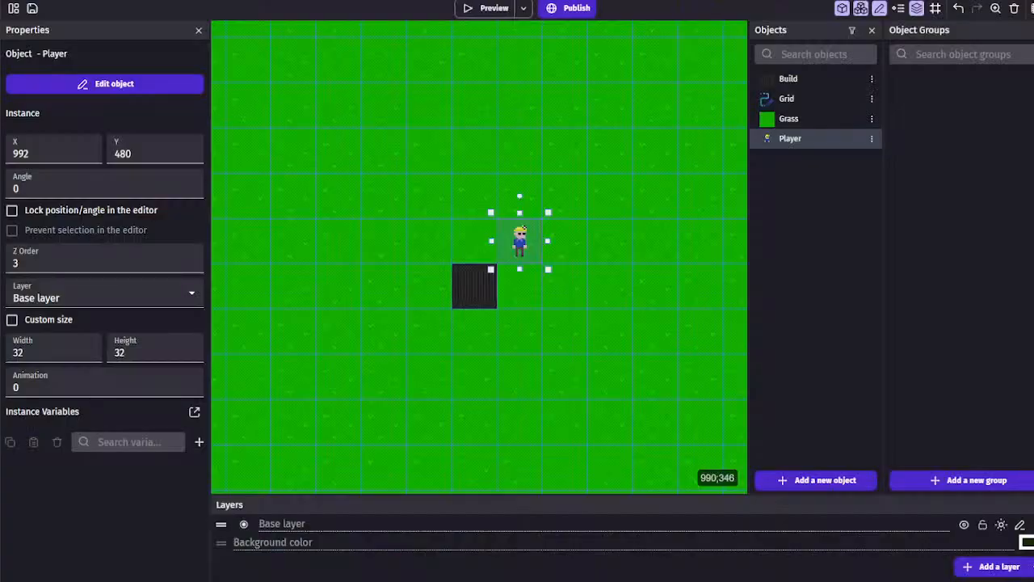
Move the Player instance in the scene to X 896, Y 480
{"action": "scroll", "coordinate": [246, 322], "scroll_direction": "down", "scroll_amount": 4}
{"action": "left_click_drag", "start_coordinate": [427, 275], "coordinate": [356, 272]}
{"action": "left_click", "coordinate": [13, 8]}
{"action": "mouse_move", "coordinate": [31, 9]}
{"action": "left_click", "coordinate": [88, 74]}
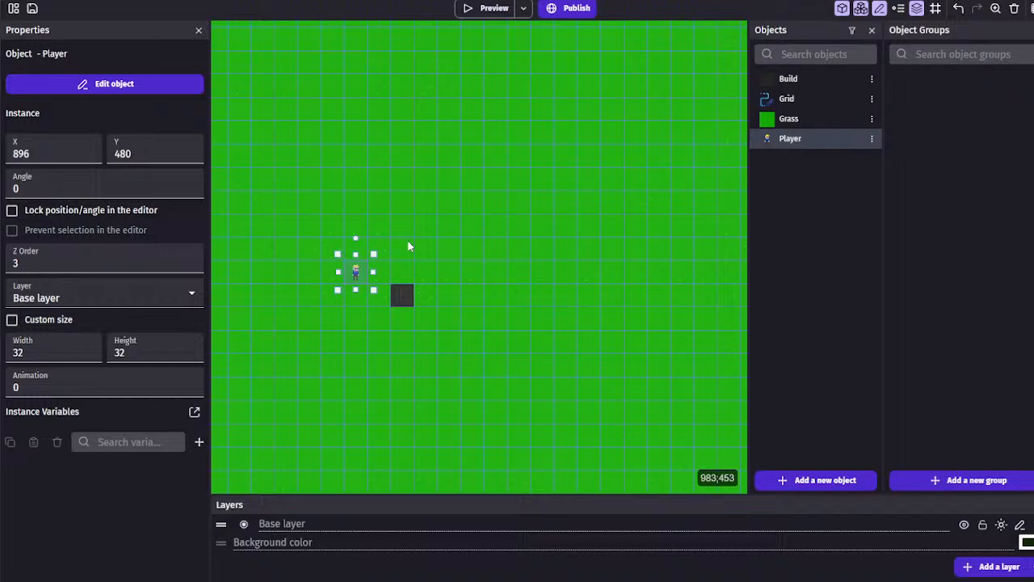
Collapse the Camera and Player event groups in the scene's events
{"action": "left_click", "coordinate": [401, 294]}
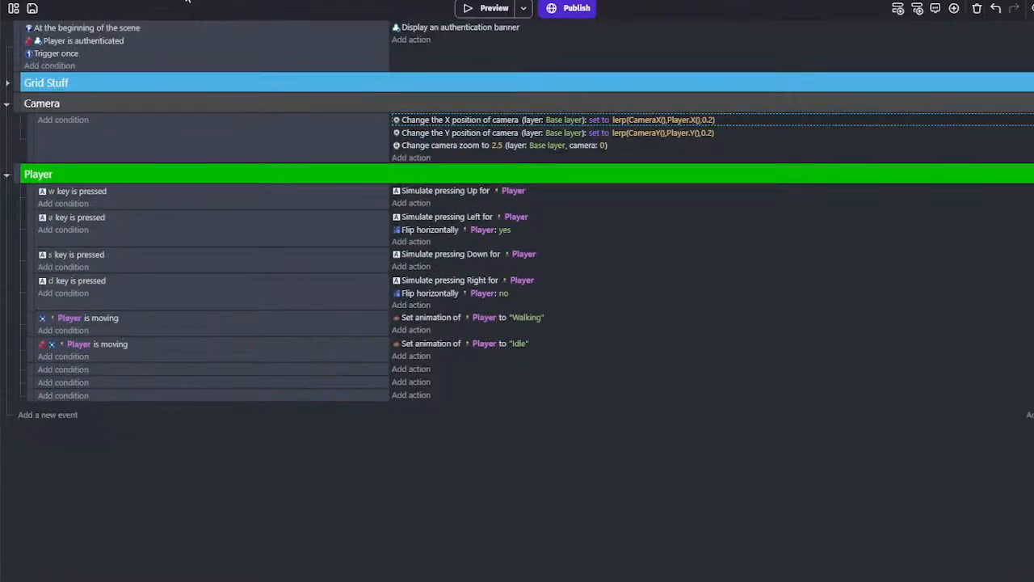
{"action": "left_click", "coordinate": [6, 105]}
{"action": "left_click", "coordinate": [7, 123]}
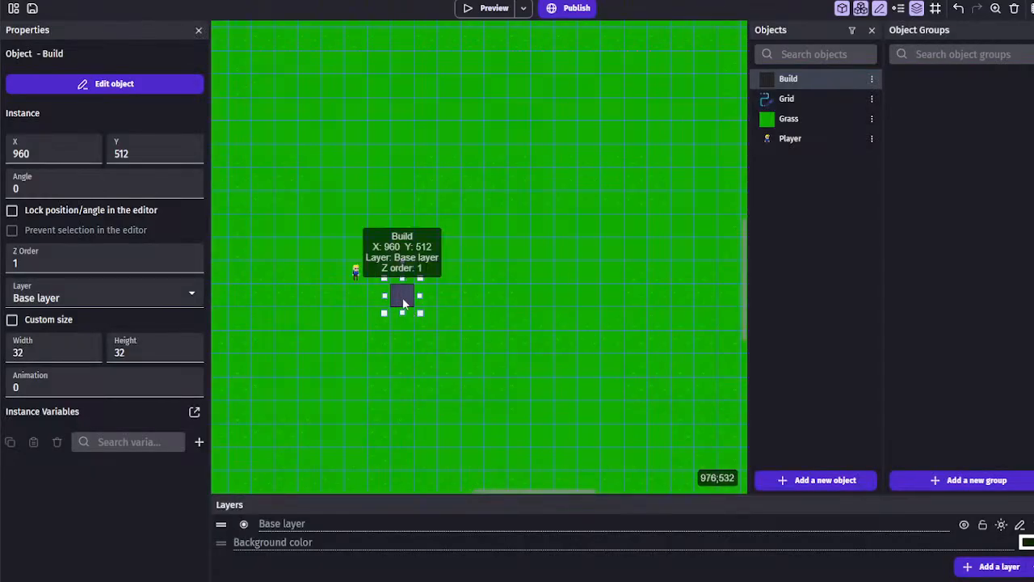
Open the Build object's settings, look through the available behaviors, and add a new object variable
{"action": "double_click", "coordinate": [401, 294]}
{"action": "left_click", "coordinate": [393, 42]}
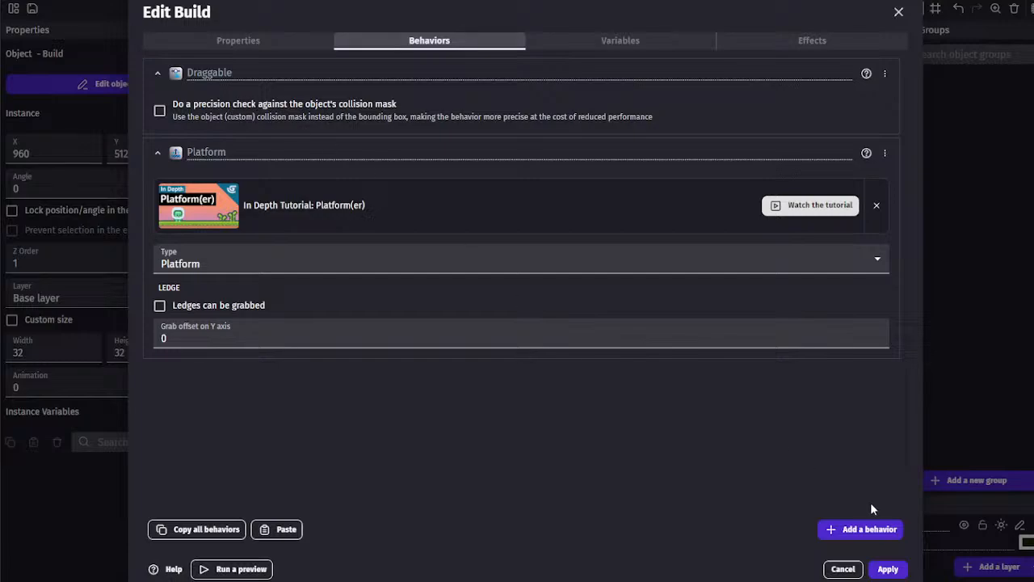
{"action": "left_click", "coordinate": [861, 529]}
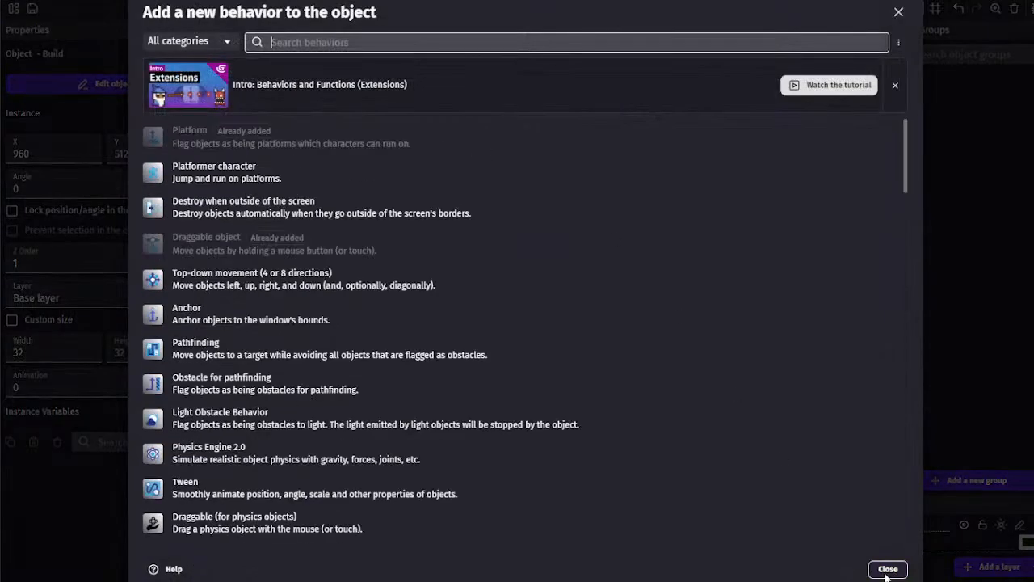
{"action": "left_click", "coordinate": [888, 568]}
{"action": "left_click", "coordinate": [557, 42]}
{"action": "left_click", "coordinate": [501, 326]}
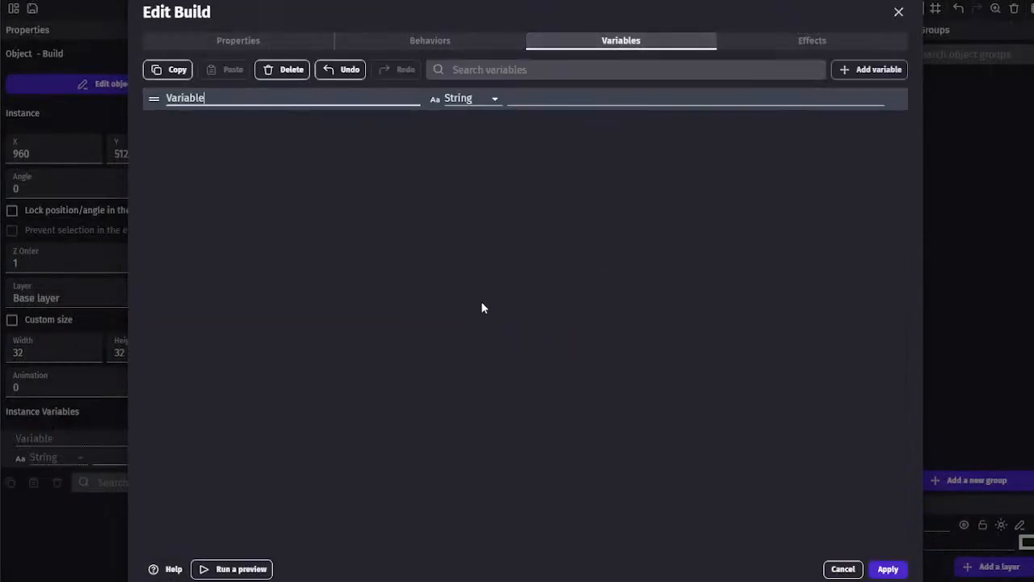
Name the Build object's variable Selected, change its type to Boolean, and apply the changes
{"action": "double_click", "coordinate": [290, 97]}
{"action": "type", "text": "Sel"}
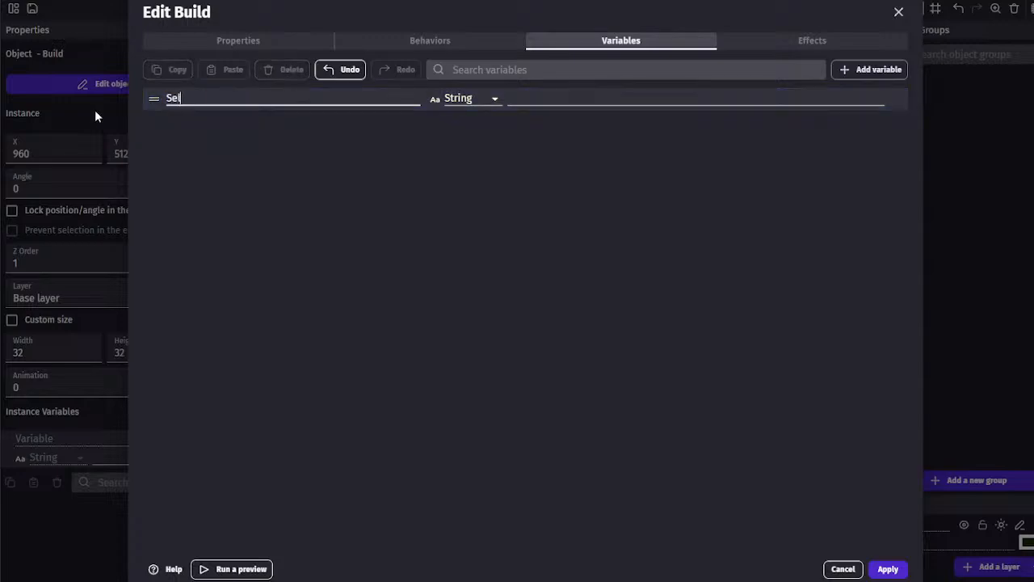
{"action": "type", "text": "ected"}
{"action": "left_click", "coordinate": [471, 98]}
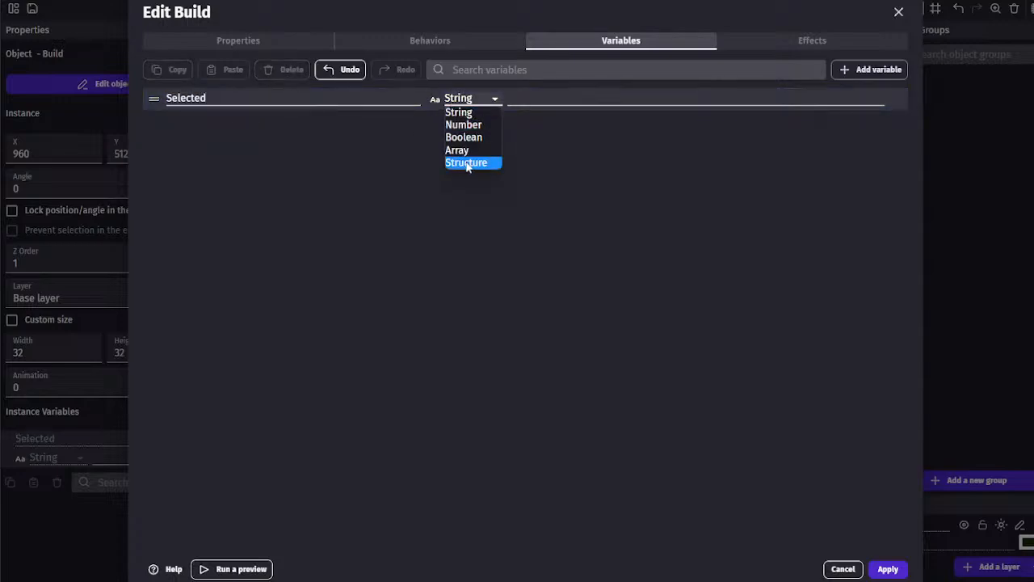
{"action": "left_click", "coordinate": [463, 137]}
{"action": "left_click", "coordinate": [407, 105]}
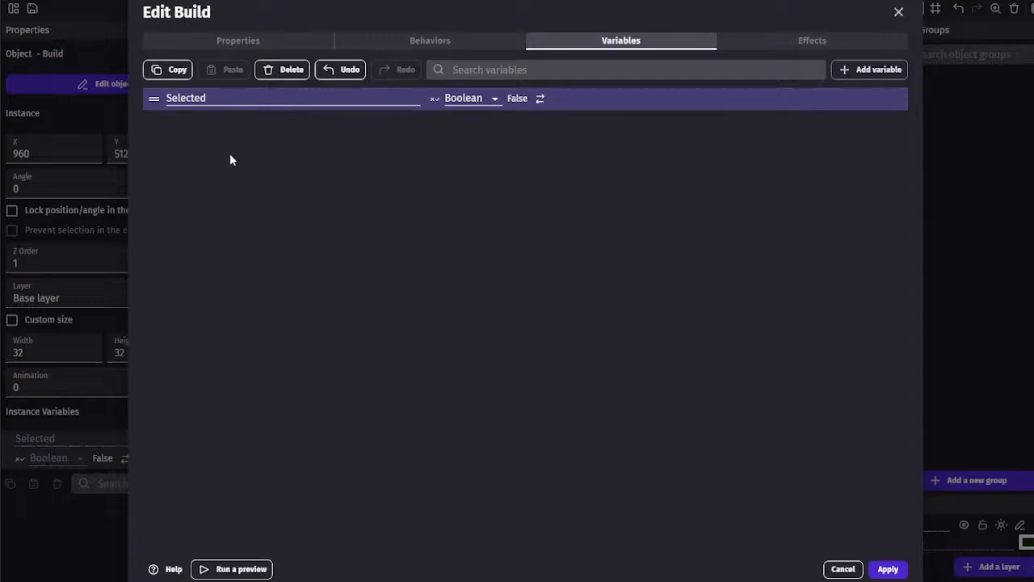
{"action": "left_click", "coordinate": [886, 569]}
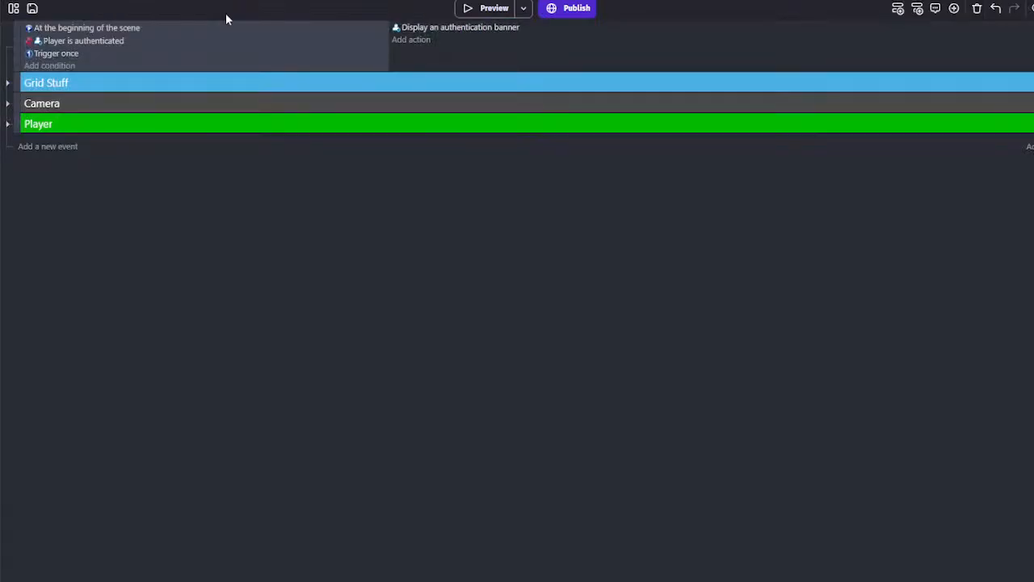
{"action": "left_click", "coordinate": [64, 146]}
{"action": "left_click", "coordinate": [97, 139]}
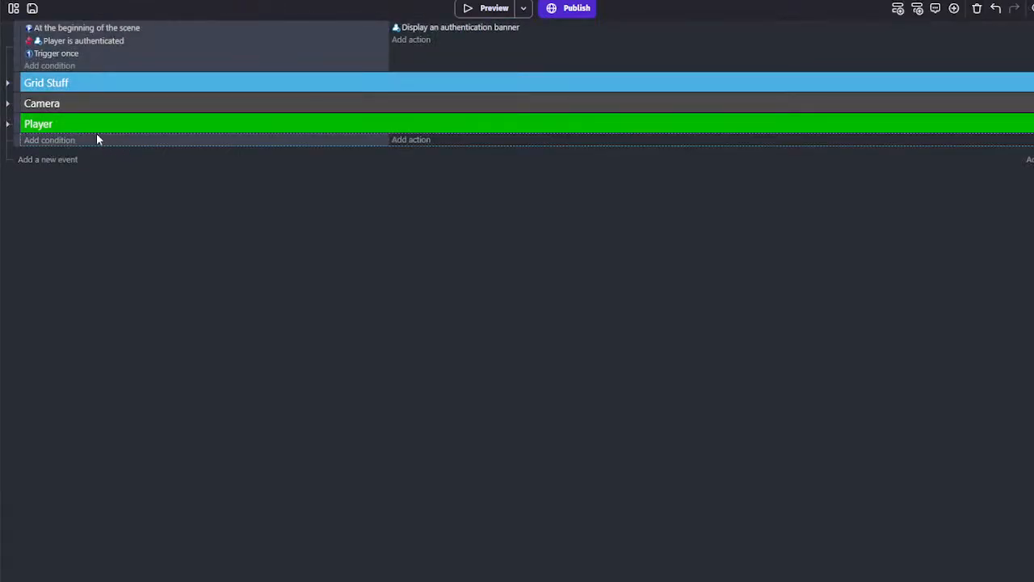
{"action": "key", "text": "Delete"}
Move the Activate fullscreen action from the Grid Stuff start event to the end of the Camera event's actions
{"action": "left_click", "coordinate": [7, 83]}
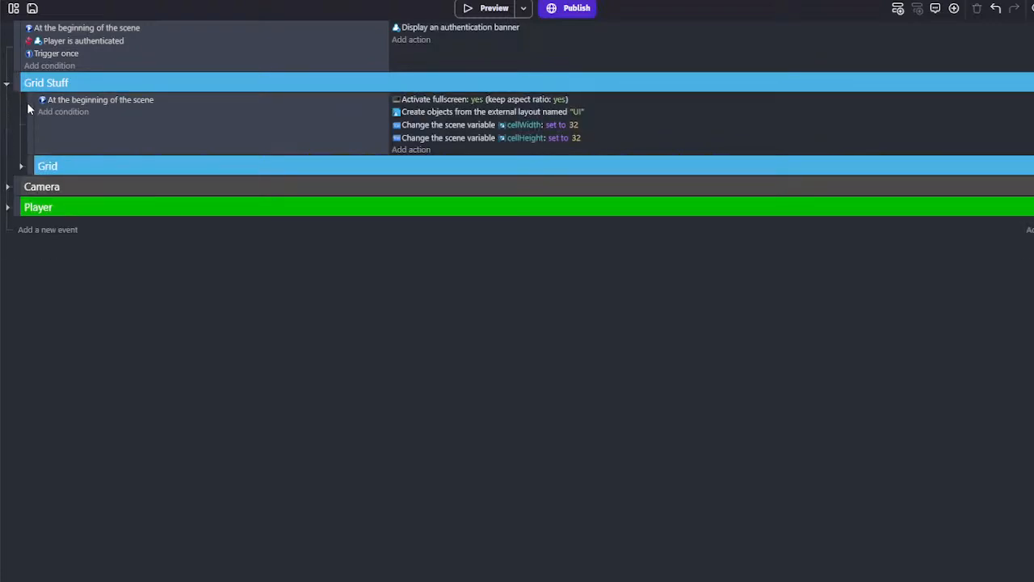
{"action": "left_click", "coordinate": [85, 125]}
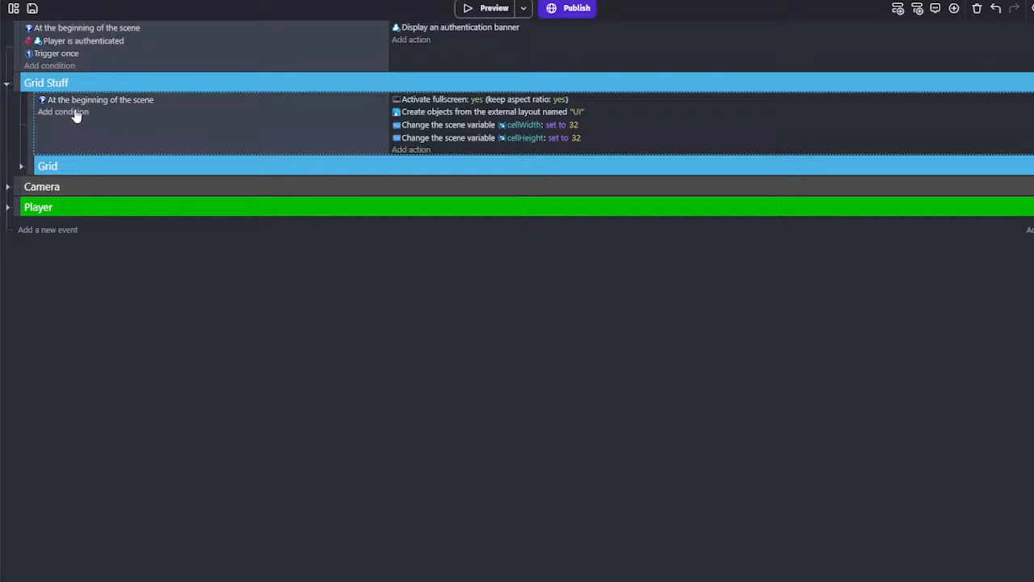
{"action": "left_click", "coordinate": [6, 186]}
{"action": "left_click_drag", "start_coordinate": [396, 99], "coordinate": [398, 242]}
{"action": "left_click", "coordinate": [291, 126]}
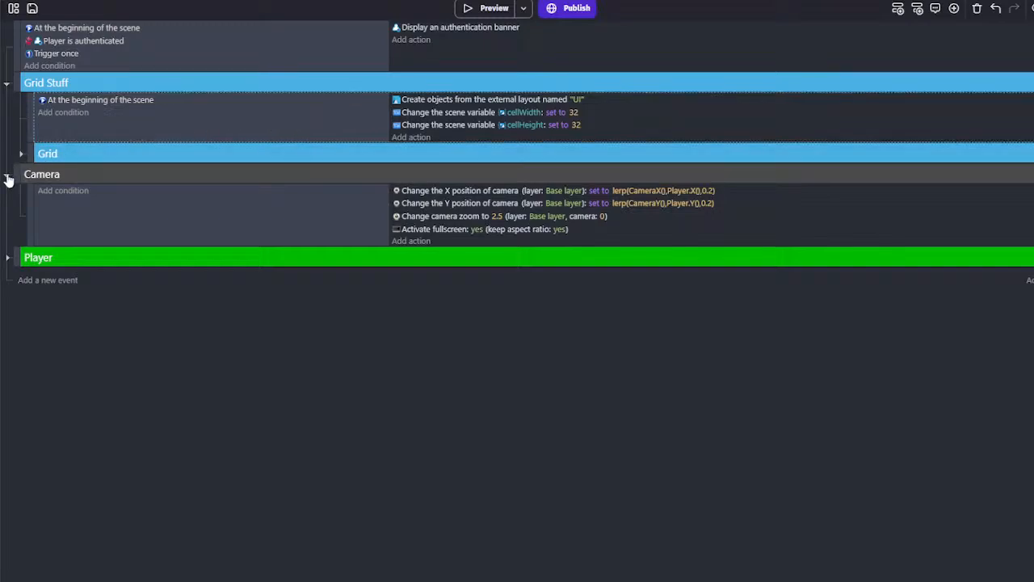
Collapse the Camera group, expand the Grid group, and delete the cellWidth and cellHeight actions from the Grid Stuff start event
{"action": "left_click_drag", "start_coordinate": [8, 177], "coordinate": [45, 148]}
{"action": "left_click", "coordinate": [19, 155]}
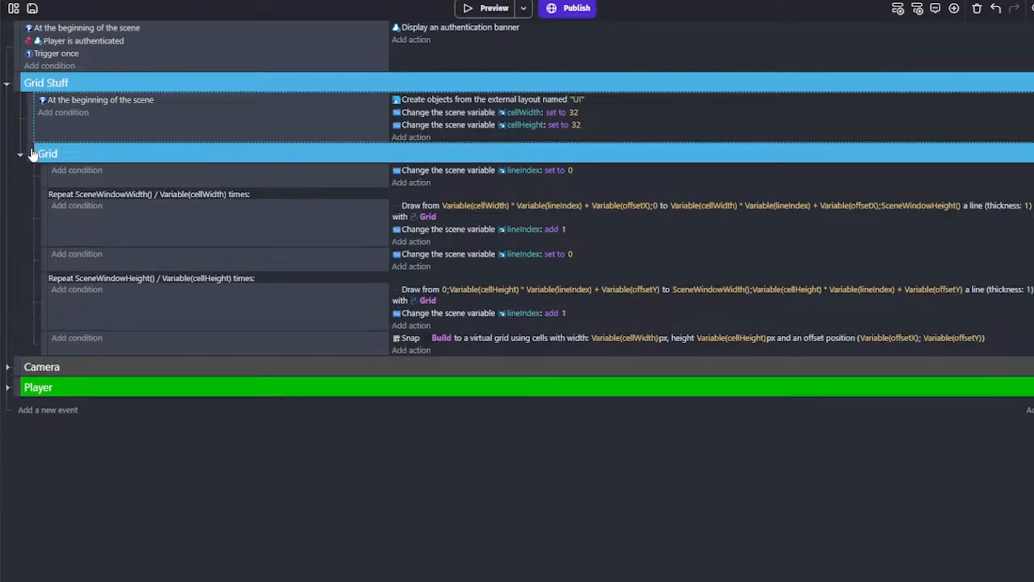
{"action": "left_click", "coordinate": [422, 114]}
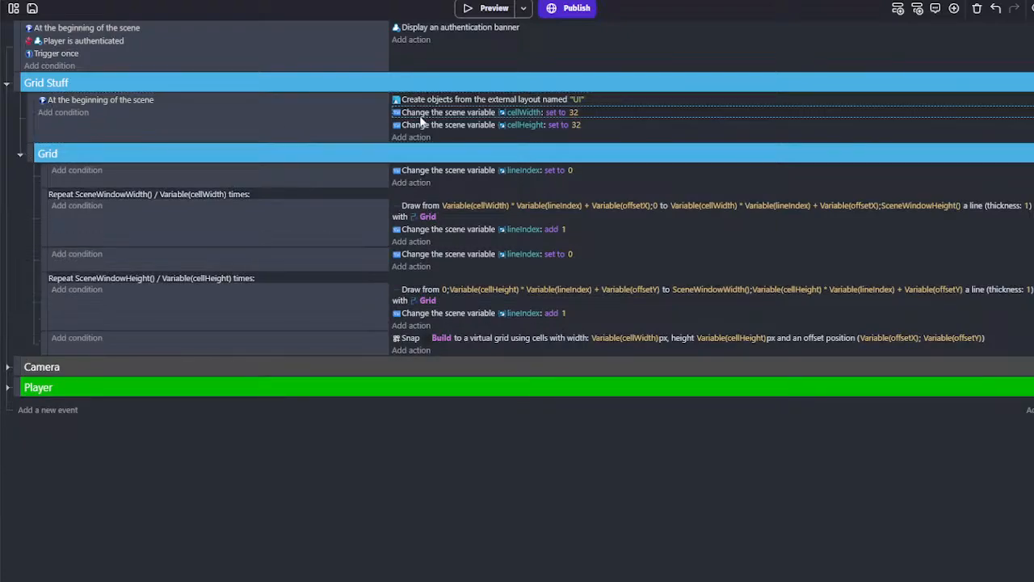
{"action": "key", "text": "Delete"}
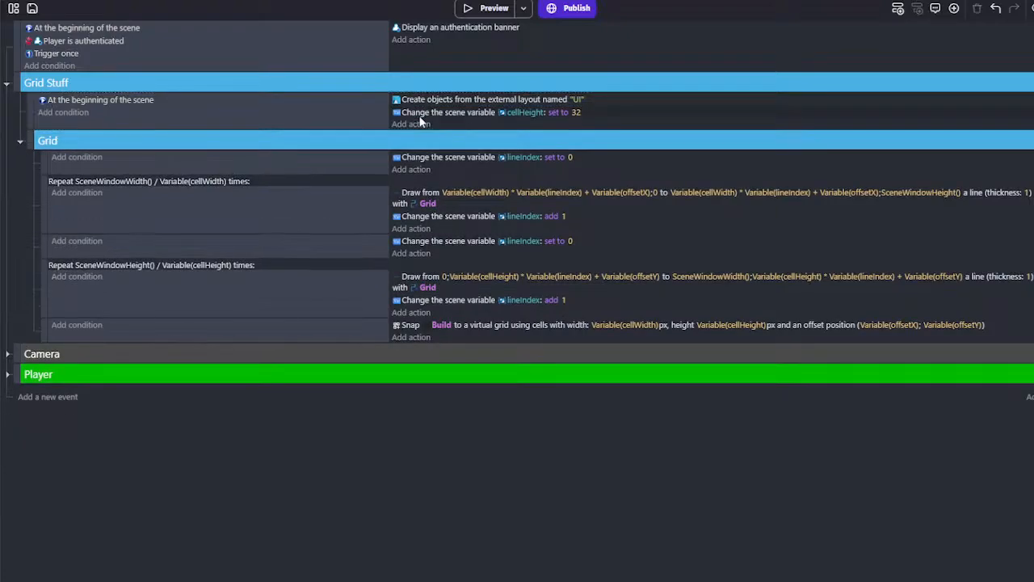
{"action": "left_click", "coordinate": [422, 117]}
{"action": "key", "text": "Delete"}
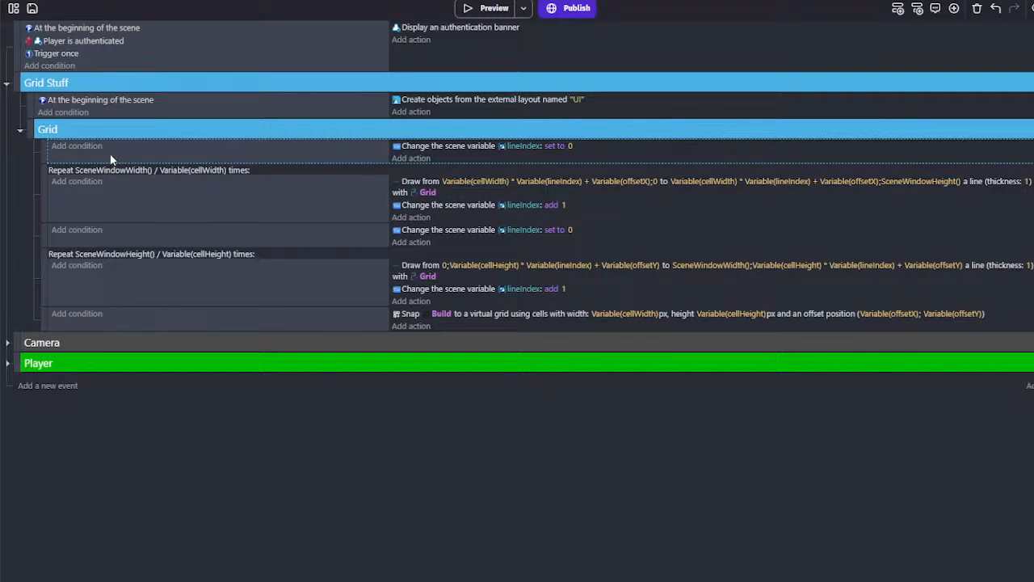
Delete the Grid group's first event, which sets the scene variable lineIndex to 0
{"action": "key", "text": "Delete"}
{"action": "left_click", "coordinate": [203, 211]}
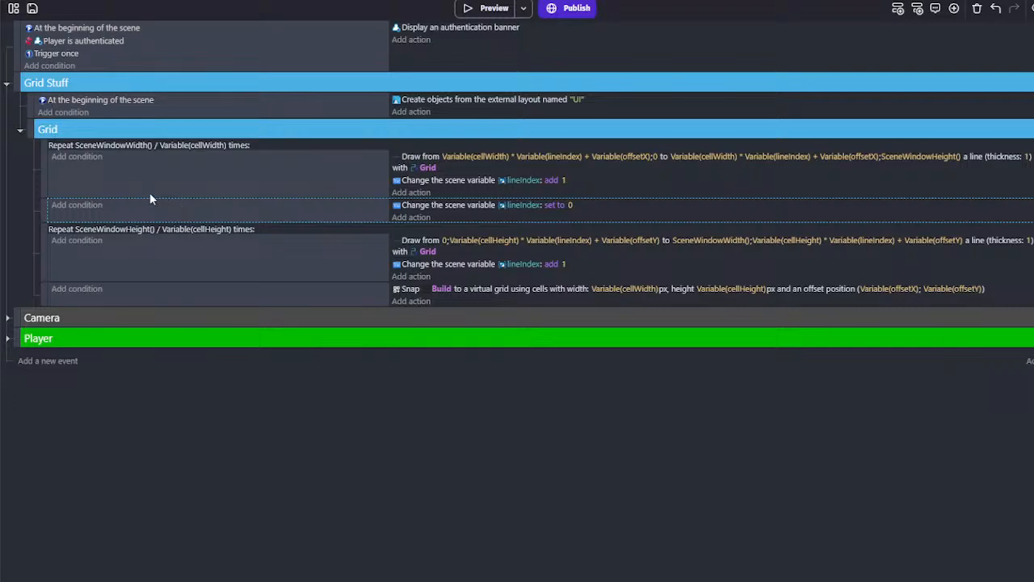
{"action": "key", "text": "ctrl+z"}
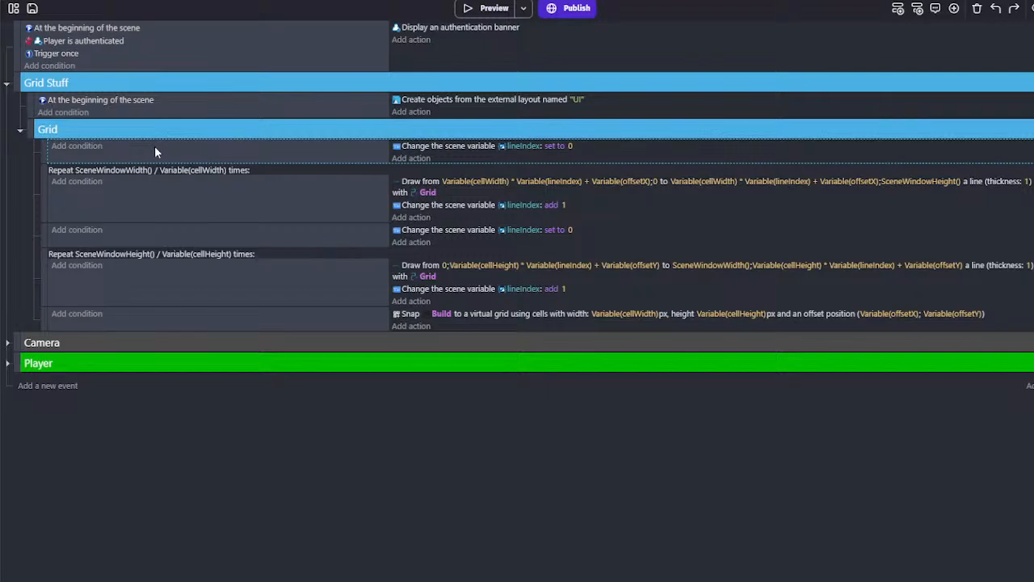
{"action": "key", "text": "Delete"}
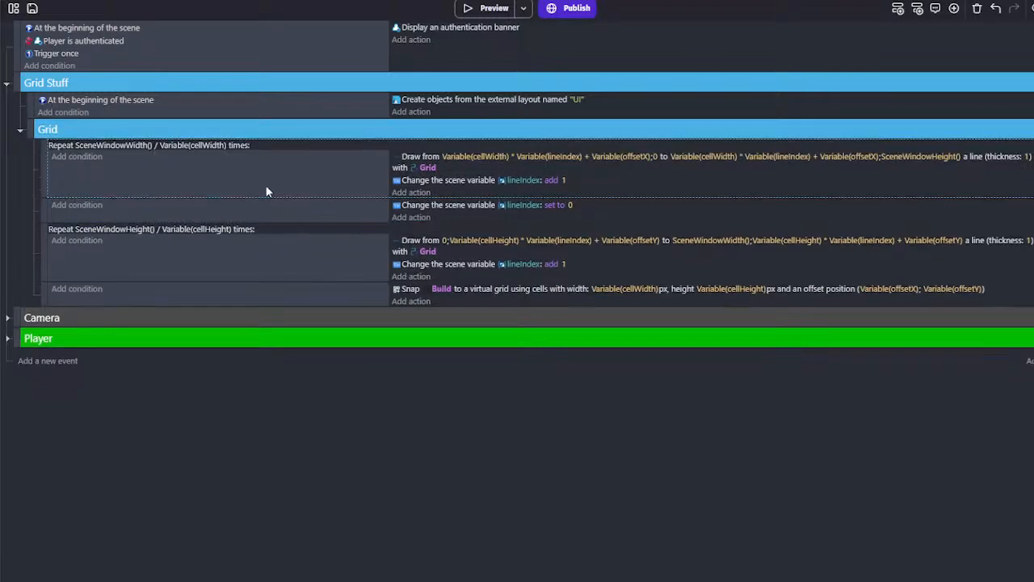
{"action": "left_click", "coordinate": [248, 203]}
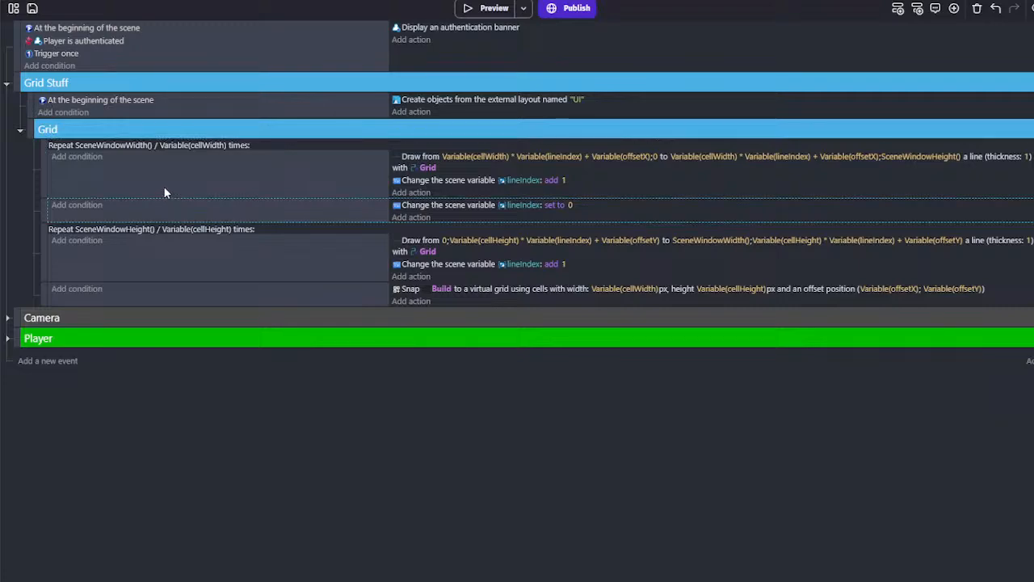
{"action": "left_click", "coordinate": [155, 188]}
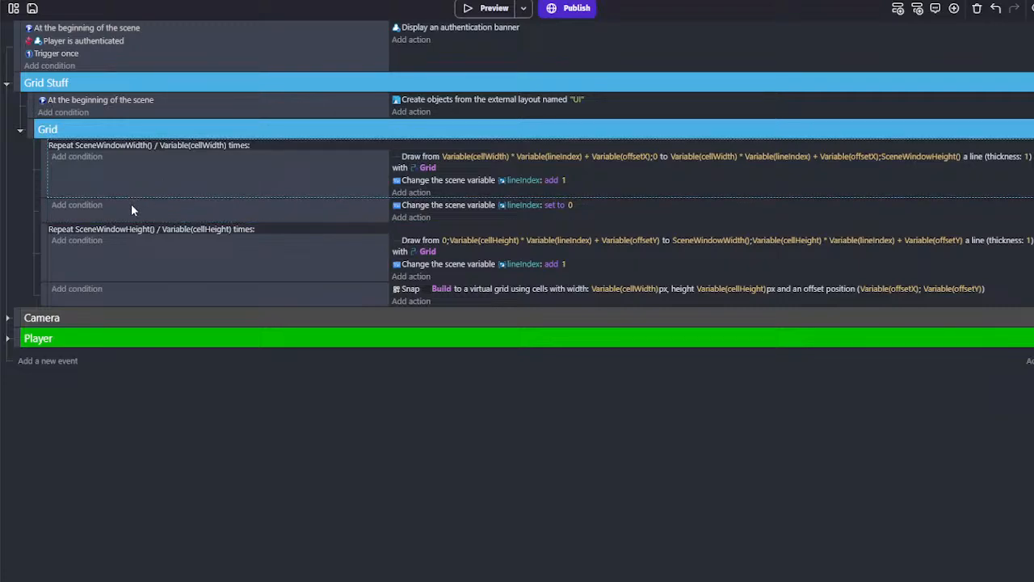
{"action": "left_click", "coordinate": [81, 158]}
{"action": "left_click", "coordinate": [80, 98]}
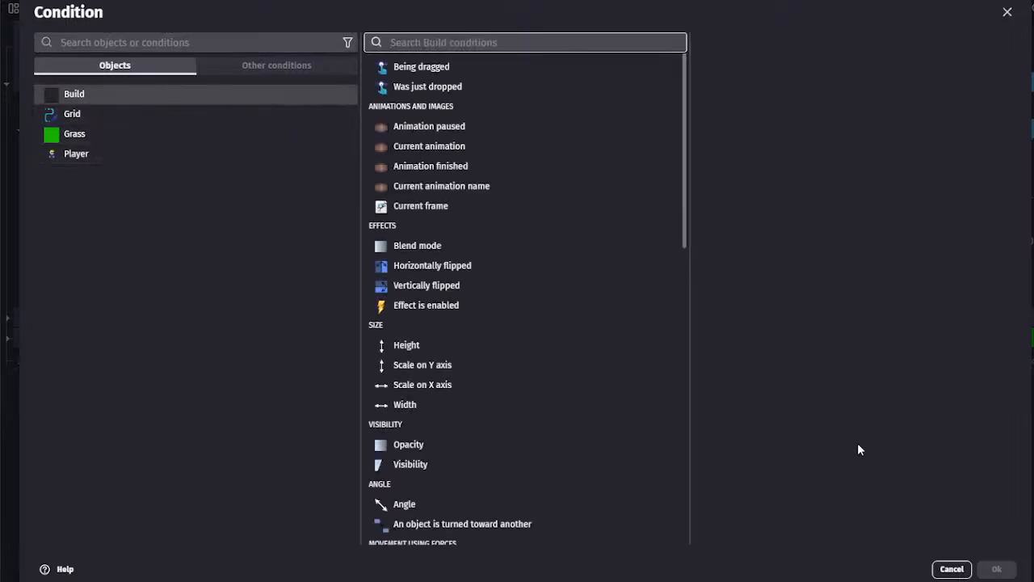
{"action": "left_click", "coordinate": [951, 569]}
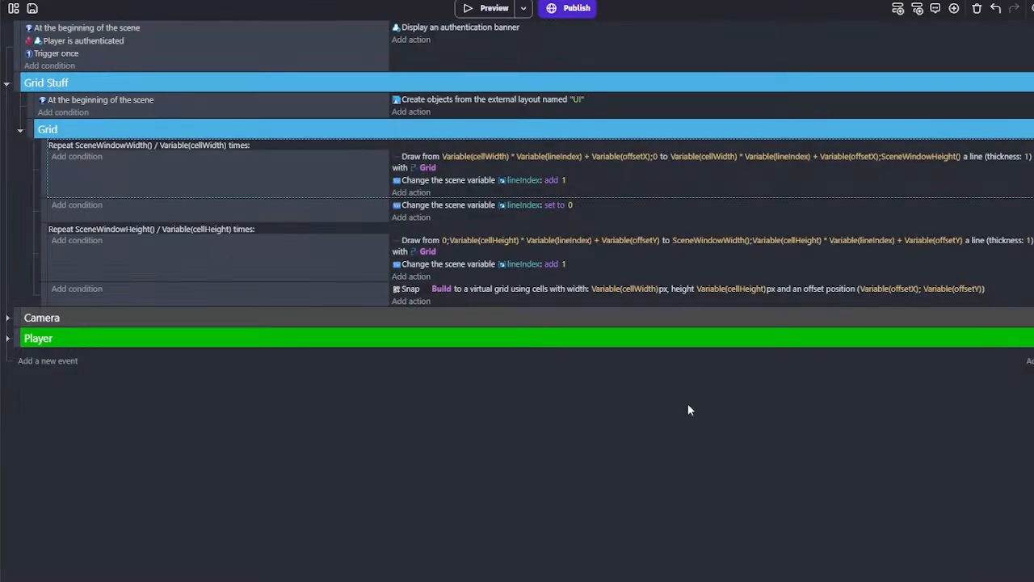
{"action": "right_click", "coordinate": [102, 184]}
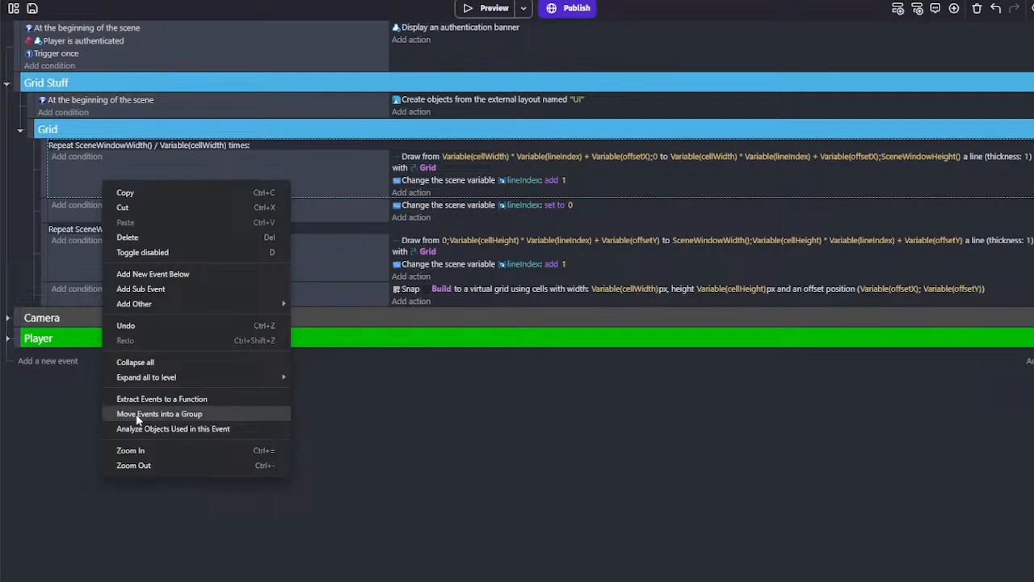
{"action": "left_click", "coordinate": [66, 251]}
Add new events below the Snap event and give the first one the condition that the cursor/touch is on Build
{"action": "left_click", "coordinate": [175, 295]}
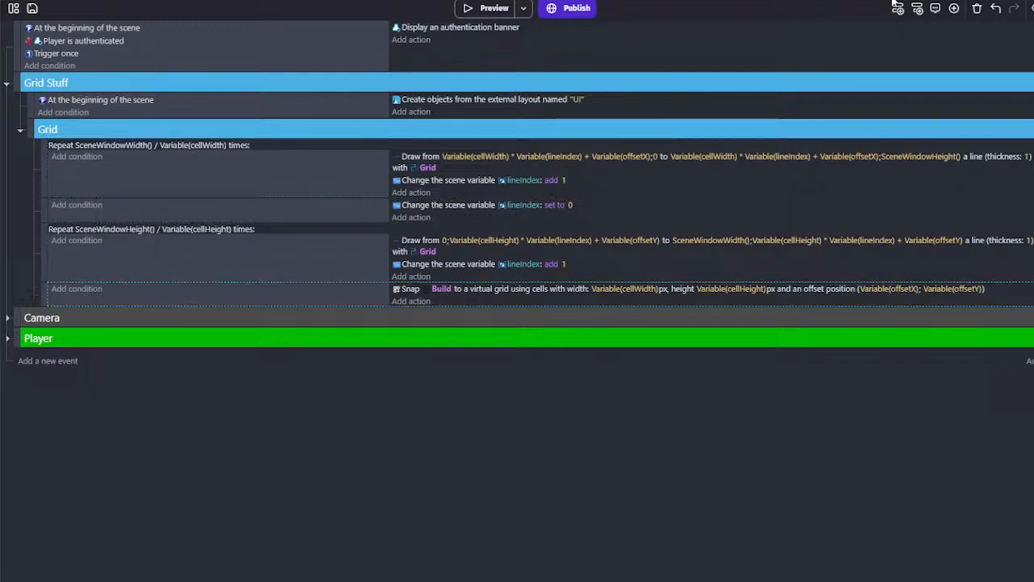
{"action": "left_click", "coordinate": [131, 300]}
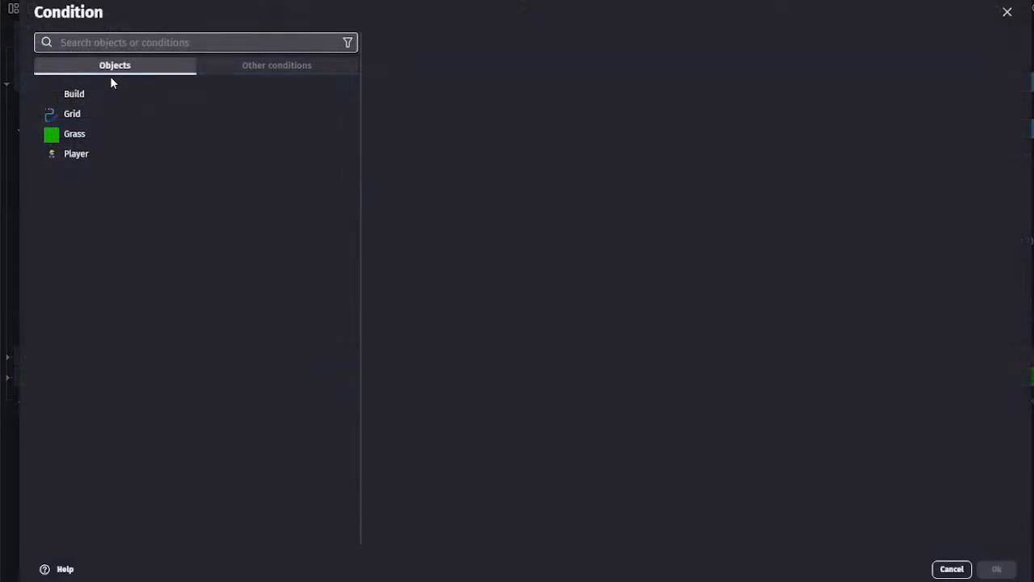
{"action": "type", "text": "curso"}
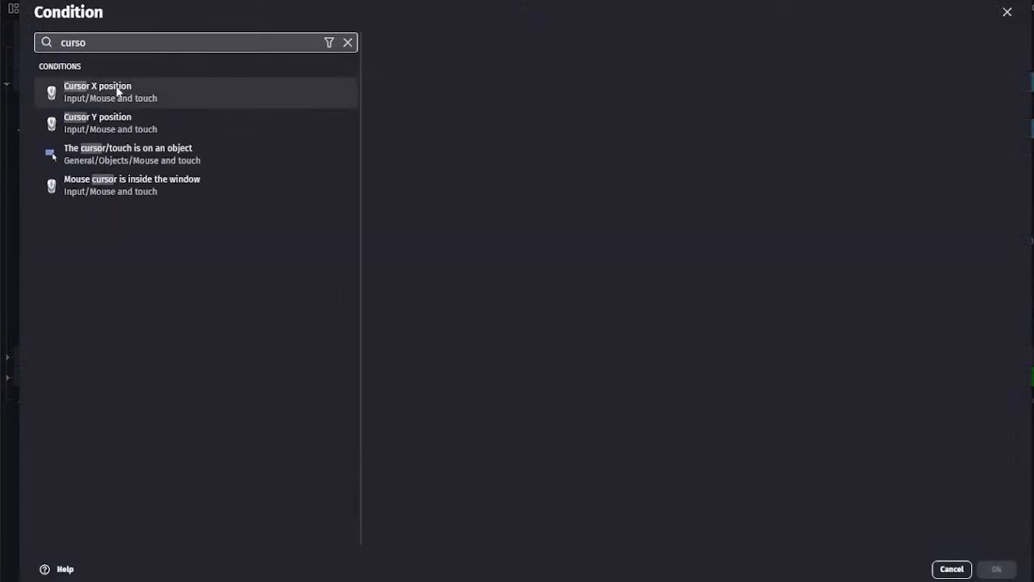
{"action": "left_click", "coordinate": [121, 154]}
{"action": "left_click", "coordinate": [404, 104]}
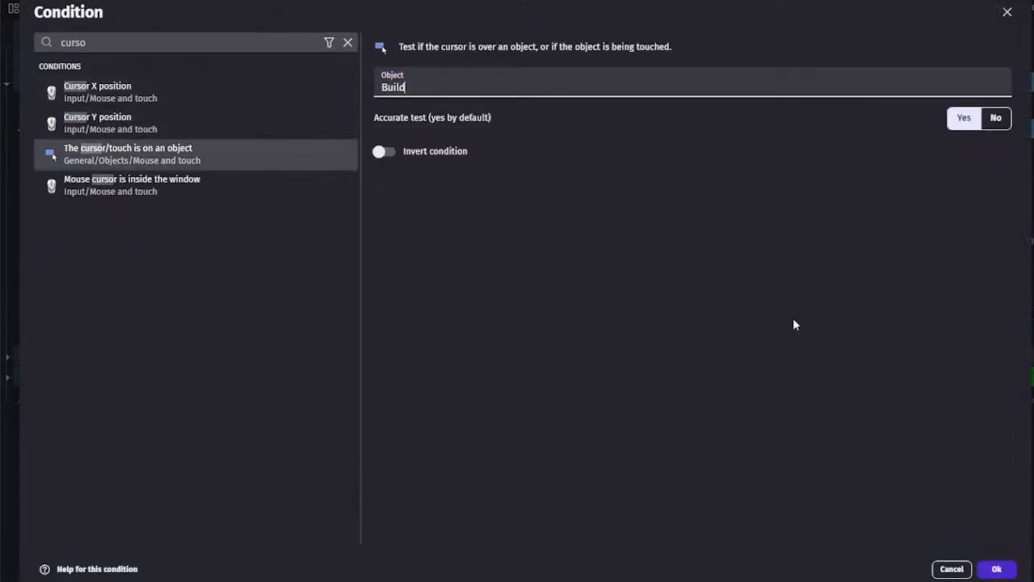
{"action": "left_click", "coordinate": [995, 570]}
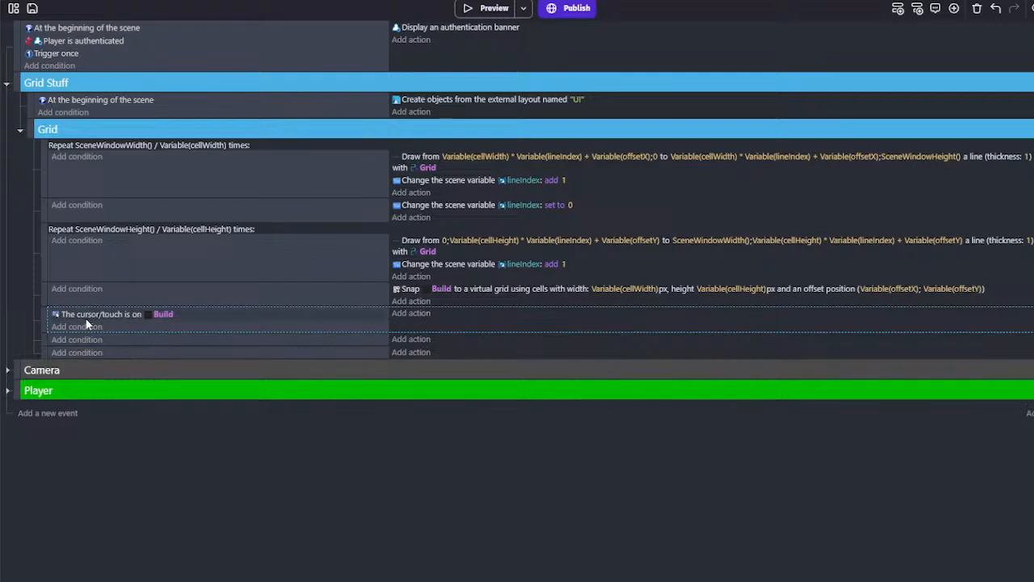
Add a Mouse button released condition for Left (primary) to the event testing the cursor on Build
{"action": "left_click", "coordinate": [86, 324]}
{"action": "type", "text": "mouse"}
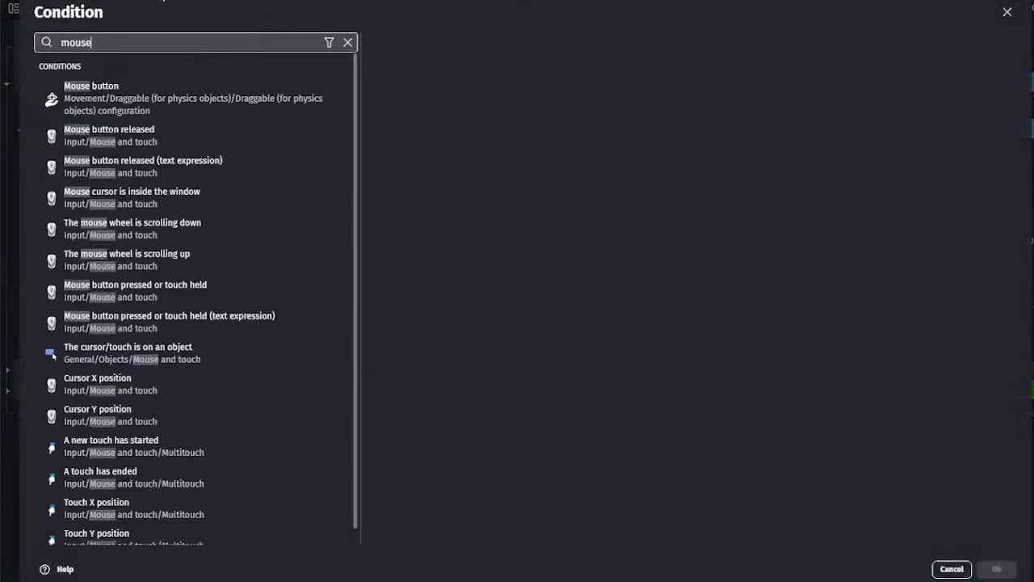
{"action": "left_click", "coordinate": [129, 135]}
{"action": "left_click", "coordinate": [485, 87]}
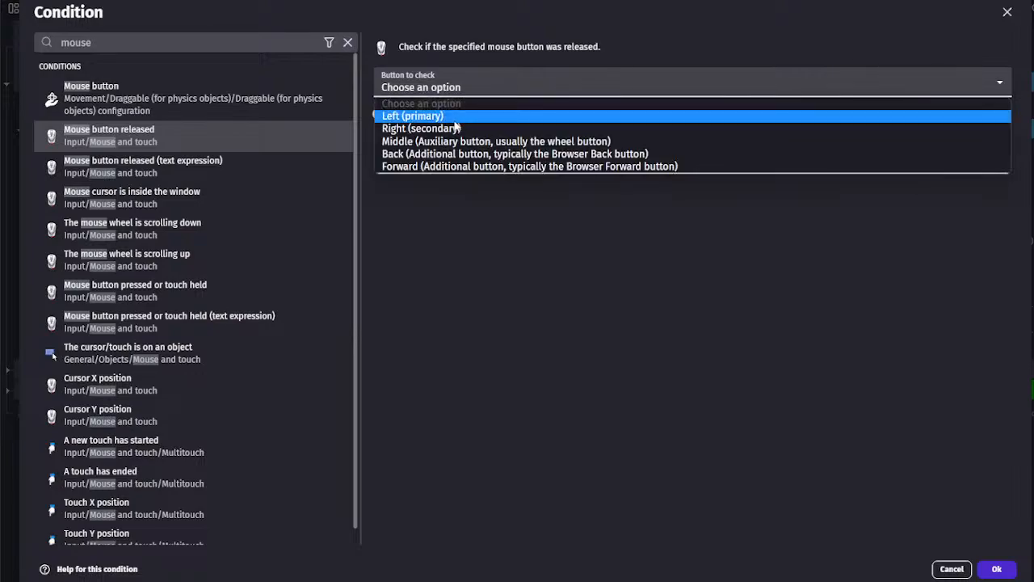
{"action": "left_click", "coordinate": [454, 121]}
{"action": "left_click", "coordinate": [998, 569]}
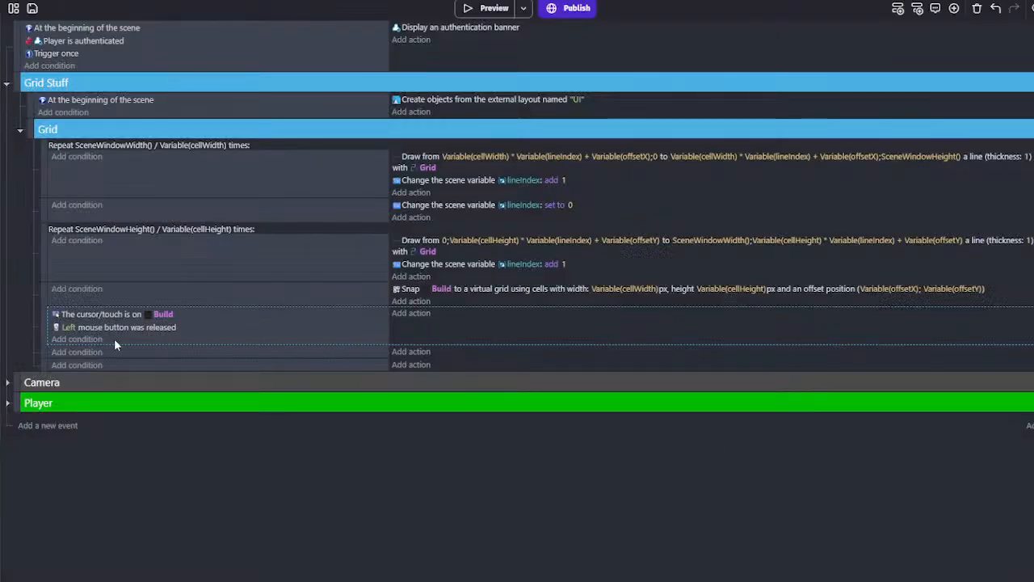
Change the Mouse button released condition to check the Right (secondary) button
{"action": "left_click", "coordinate": [408, 312]}
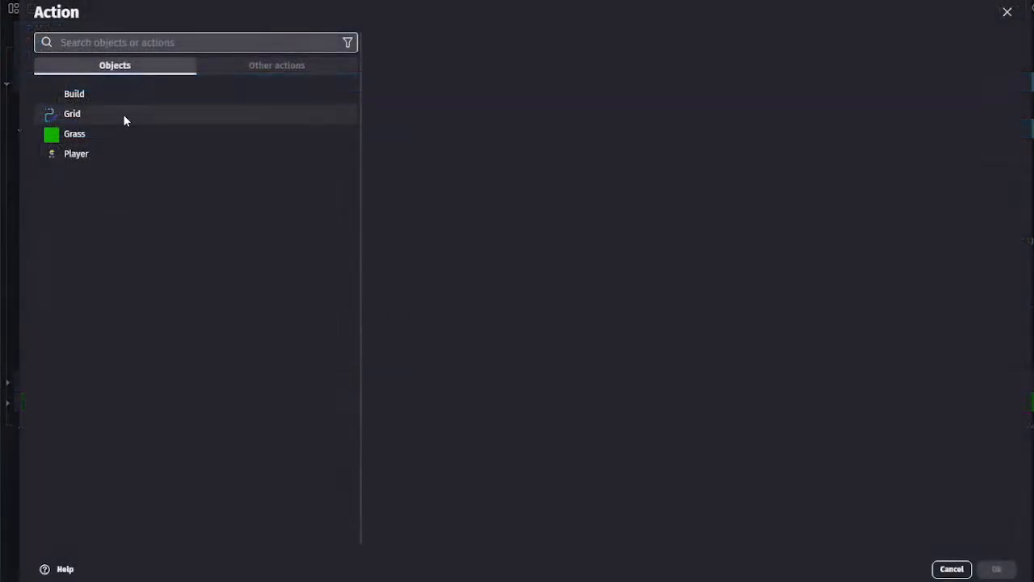
{"action": "left_click", "coordinate": [951, 568]}
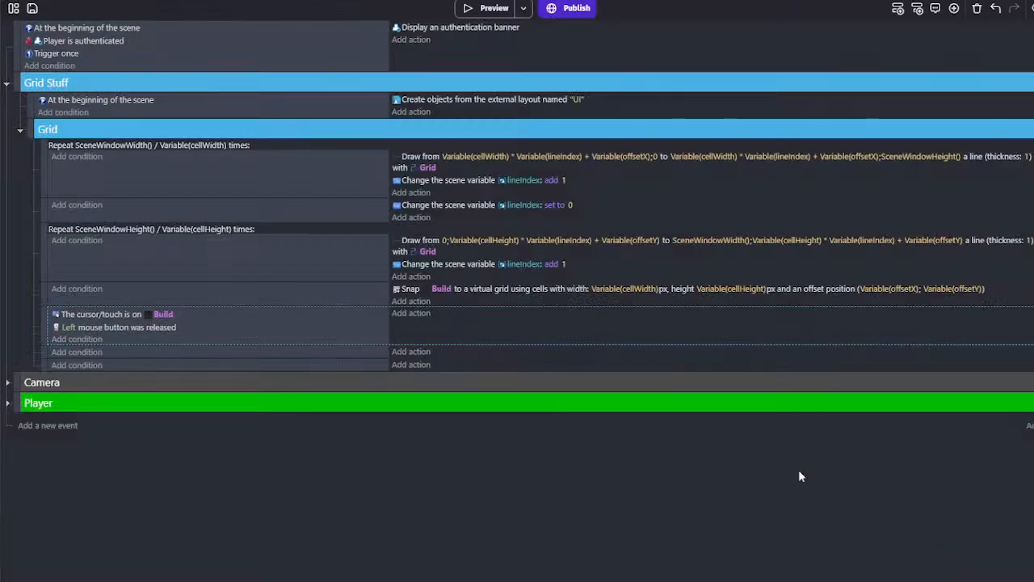
{"action": "left_click", "coordinate": [111, 327]}
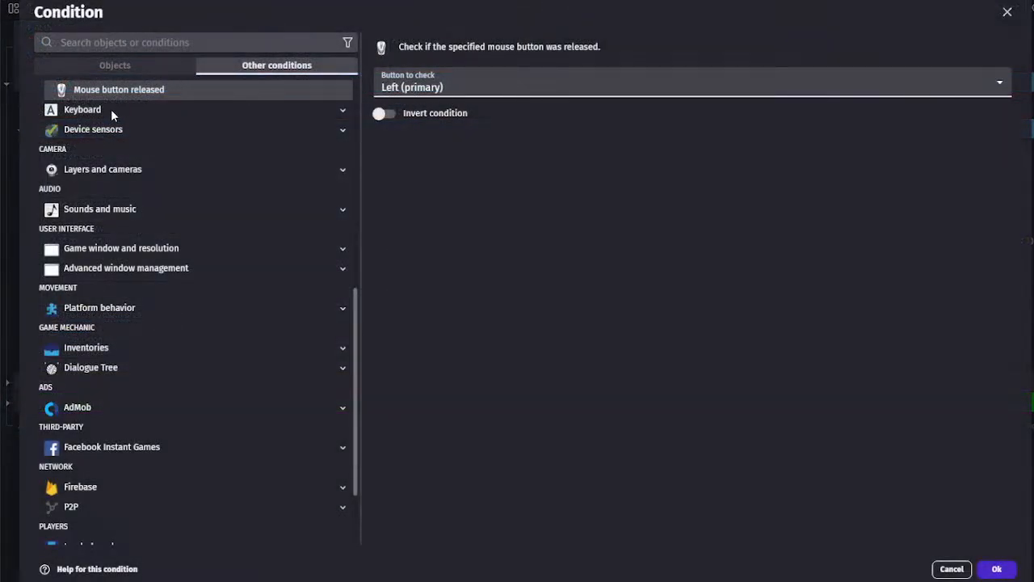
{"action": "scroll", "coordinate": [110, 111], "scroll_direction": "up", "scroll_amount": 1}
{"action": "left_click", "coordinate": [388, 91]}
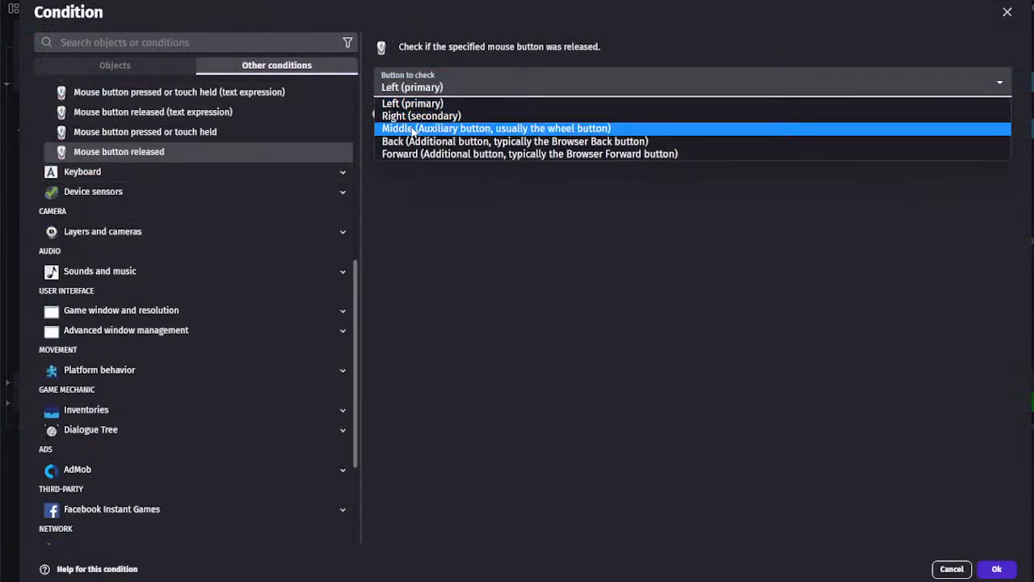
{"action": "left_click", "coordinate": [421, 115]}
{"action": "left_click", "coordinate": [996, 569]}
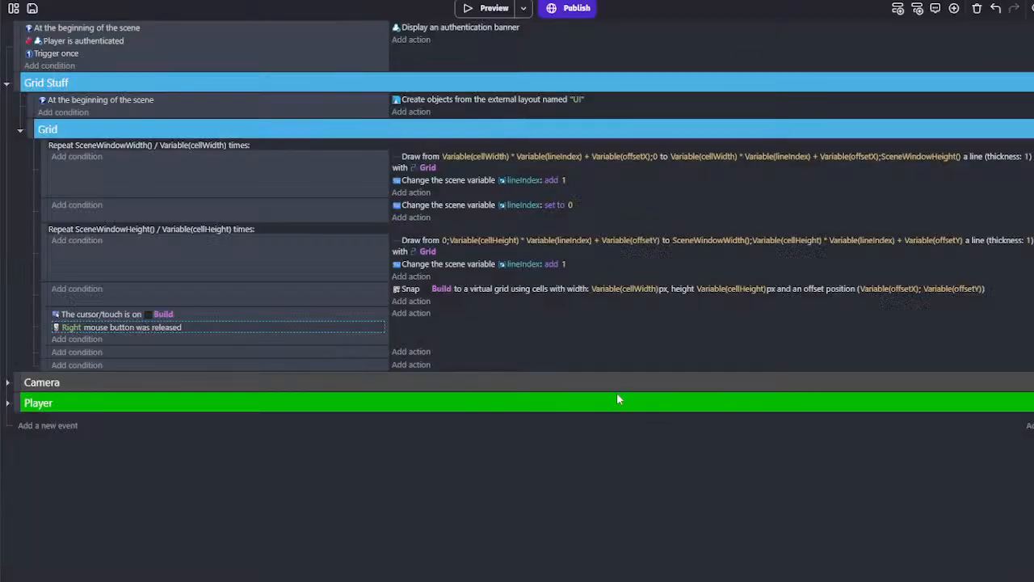
Add a Change boolean variable action that sets Build's Selected variable to true in the cursor and right-button event
{"action": "right_click", "coordinate": [443, 316]}
{"action": "key", "text": "Escape"}
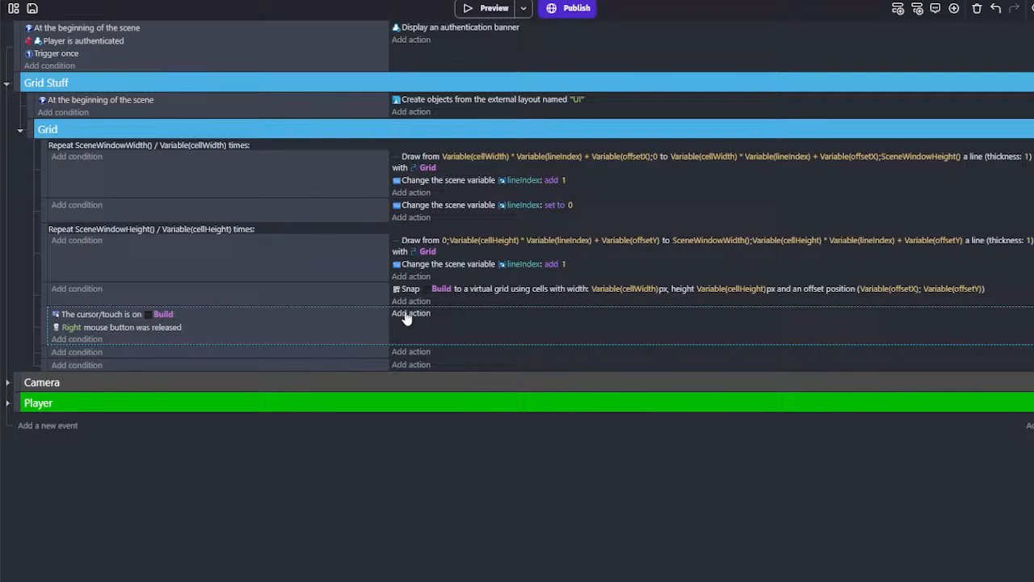
{"action": "left_click", "coordinate": [409, 313]}
{"action": "left_click", "coordinate": [69, 96]}
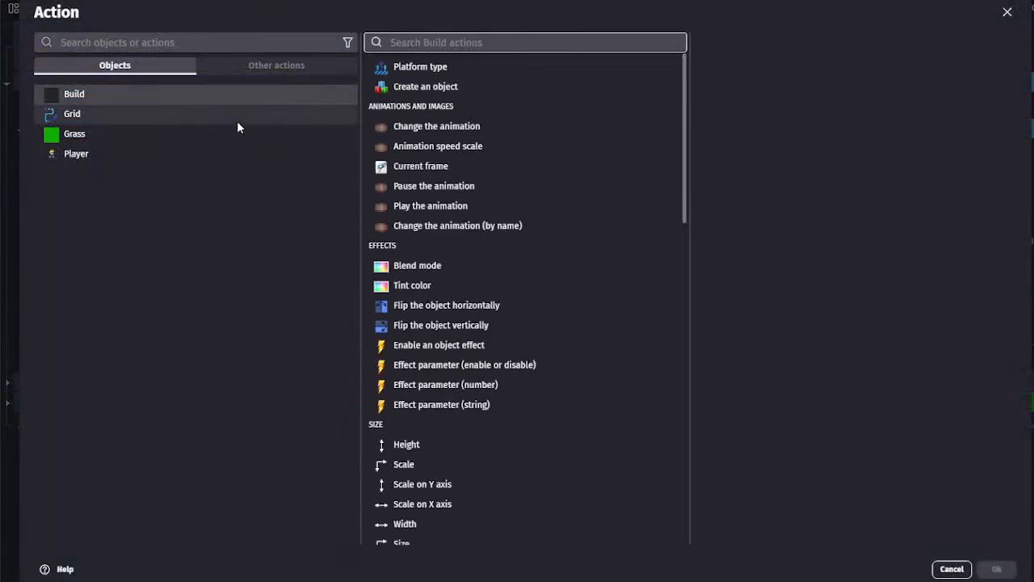
{"action": "type", "text": "var"}
{"action": "left_click", "coordinate": [436, 132]}
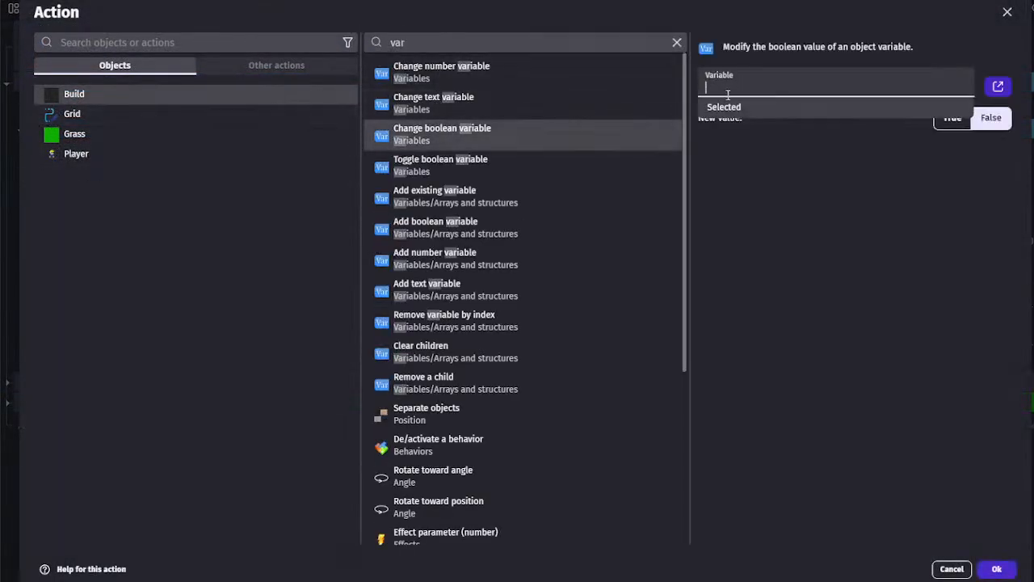
{"action": "left_click", "coordinate": [724, 107]}
{"action": "left_click", "coordinate": [952, 118]}
{"action": "left_click", "coordinate": [996, 569]}
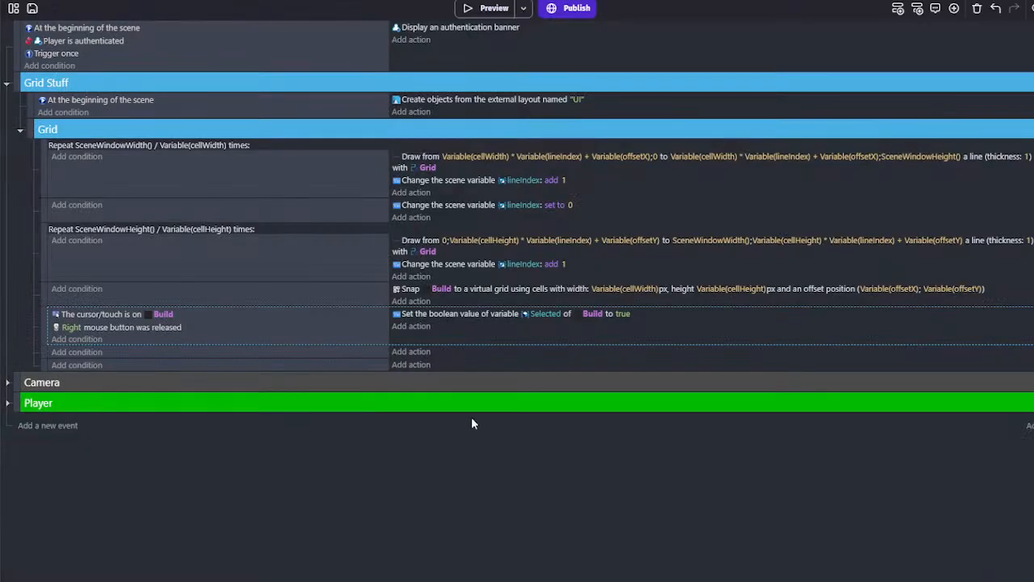
Copy the condition that the cursor/touch is on Build into the empty event below
{"action": "right_click", "coordinate": [180, 344]}
{"action": "left_click", "coordinate": [132, 313]}
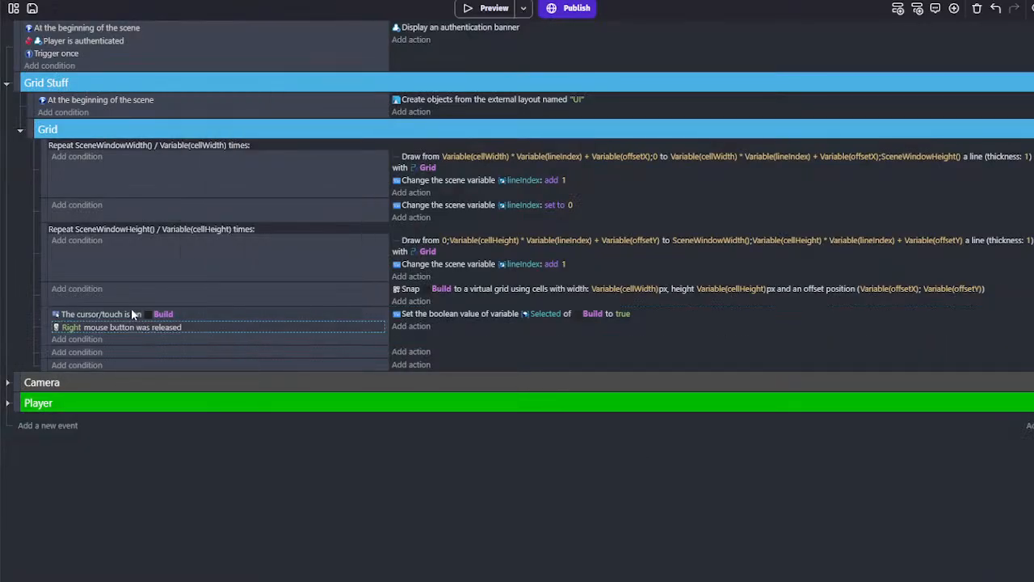
{"action": "left_click", "coordinate": [126, 353]}
Copy the Selected action into the second cursor event and set its new value to False
{"action": "right_click", "coordinate": [427, 315]}
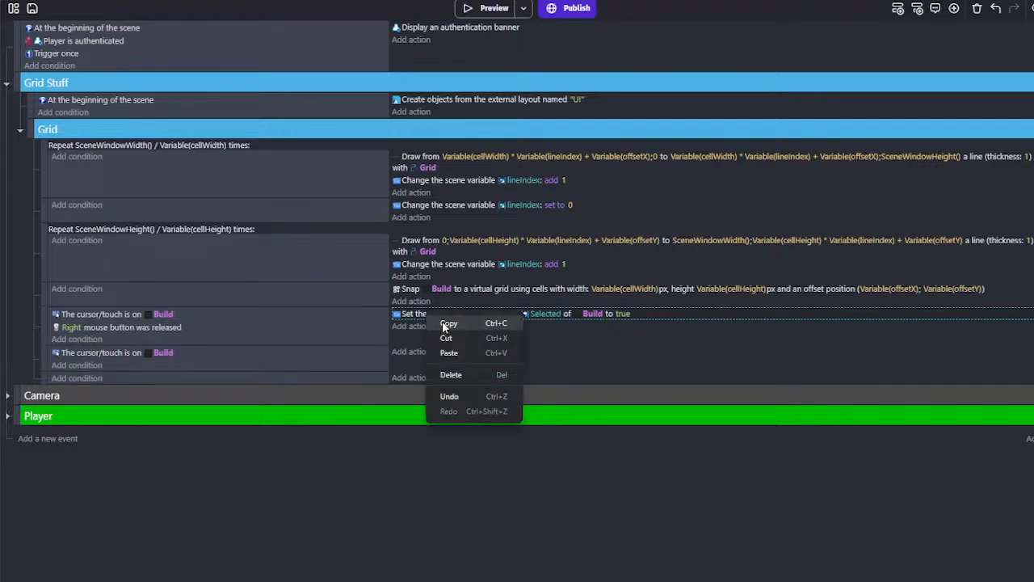
{"action": "left_click", "coordinate": [443, 325]}
{"action": "left_click", "coordinate": [446, 352]}
{"action": "left_click", "coordinate": [619, 351]}
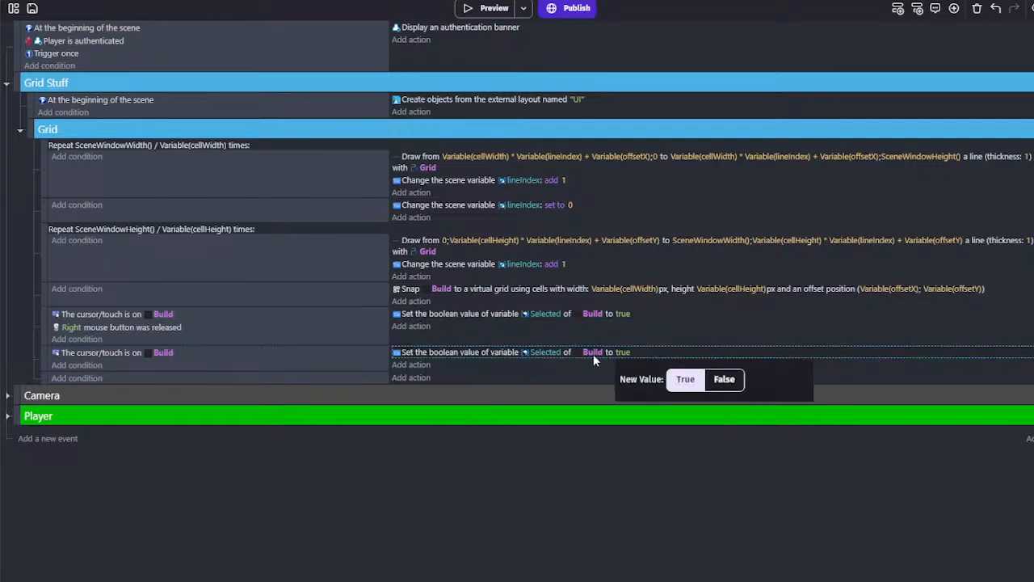
{"action": "left_click", "coordinate": [724, 378]}
Add a For each object event below the Snap event and set it to repeat for each instance of Build
{"action": "left_click", "coordinate": [480, 322]}
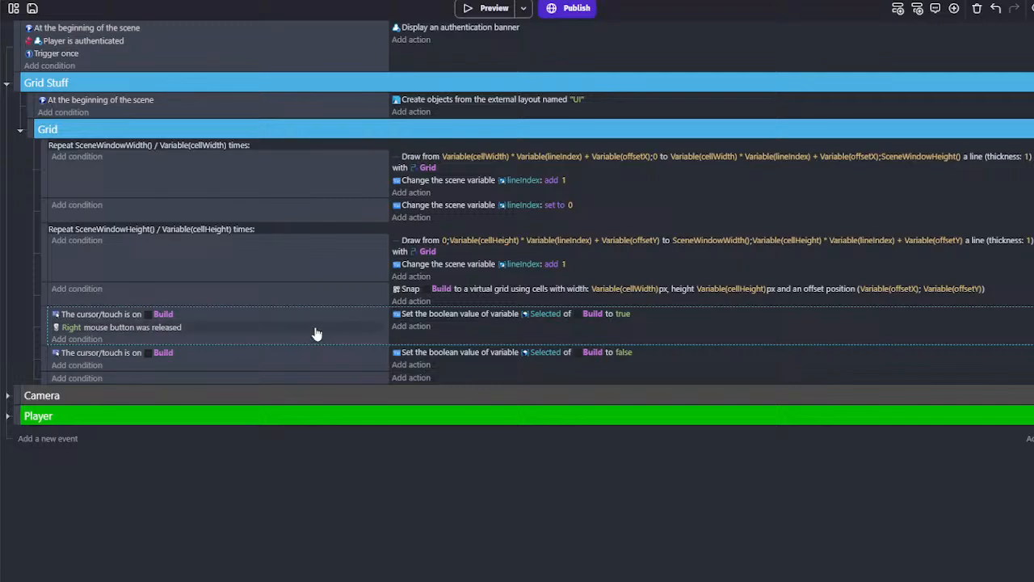
{"action": "left_click", "coordinate": [313, 298]}
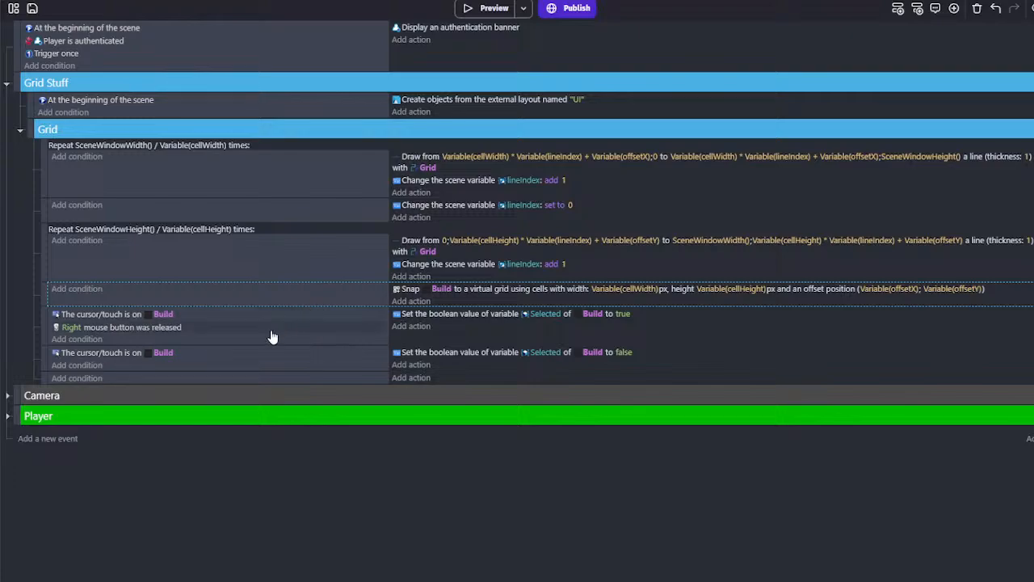
{"action": "right_click", "coordinate": [216, 297]}
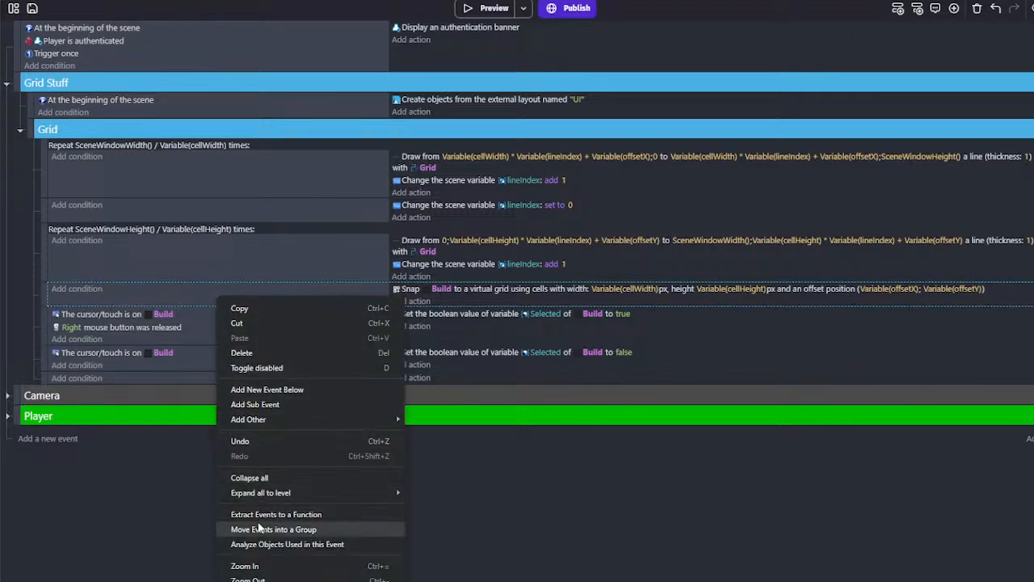
{"action": "mouse_move", "coordinate": [399, 420]}
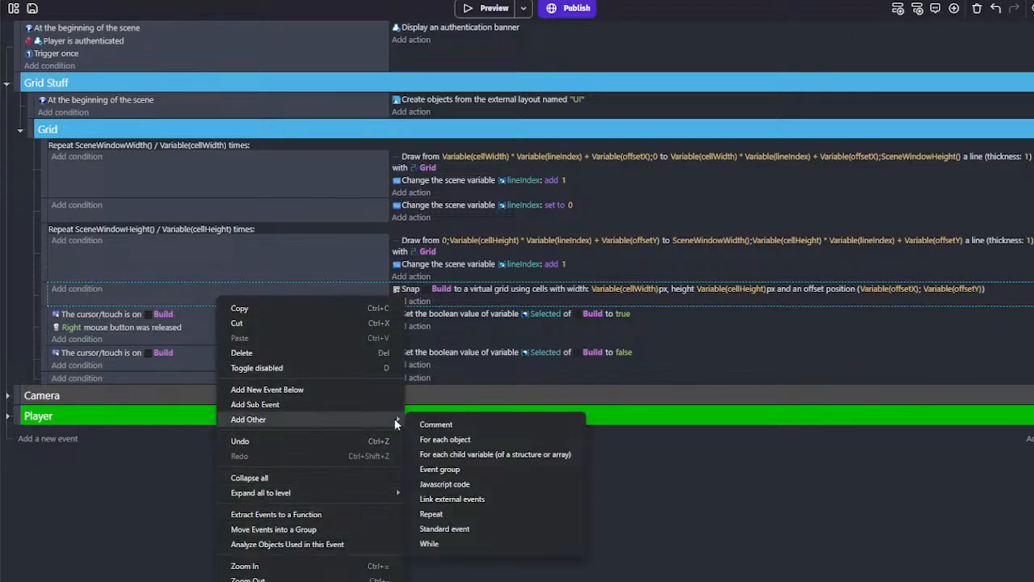
{"action": "left_click", "coordinate": [455, 442]}
{"action": "left_click", "coordinate": [121, 312]}
{"action": "left_click", "coordinate": [84, 348]}
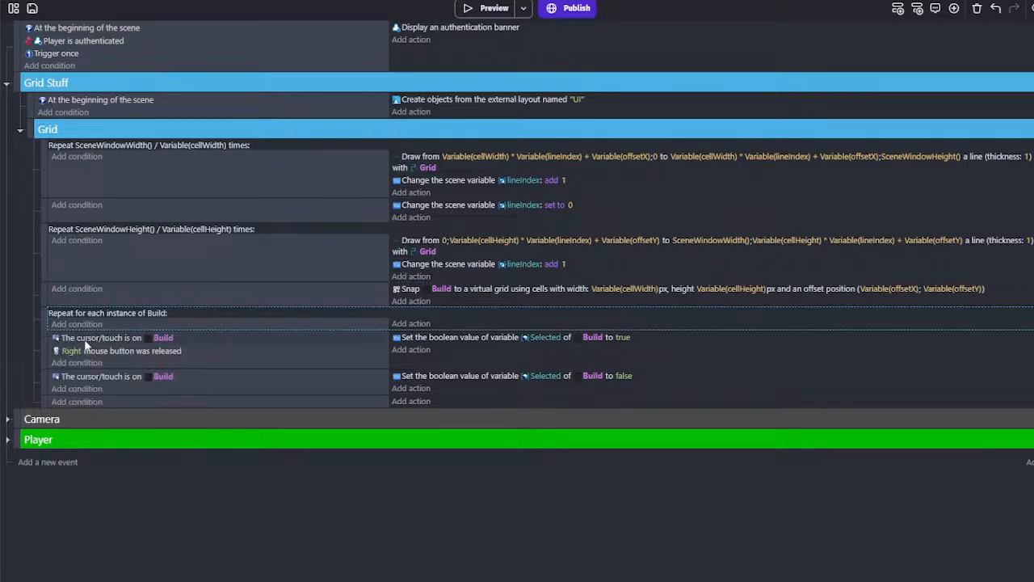
Move the right-button selection event's contents into the For each Build event, and the deselection condition and action into the empty event below
{"action": "left_click_drag", "start_coordinate": [85, 345], "coordinate": [104, 329]}
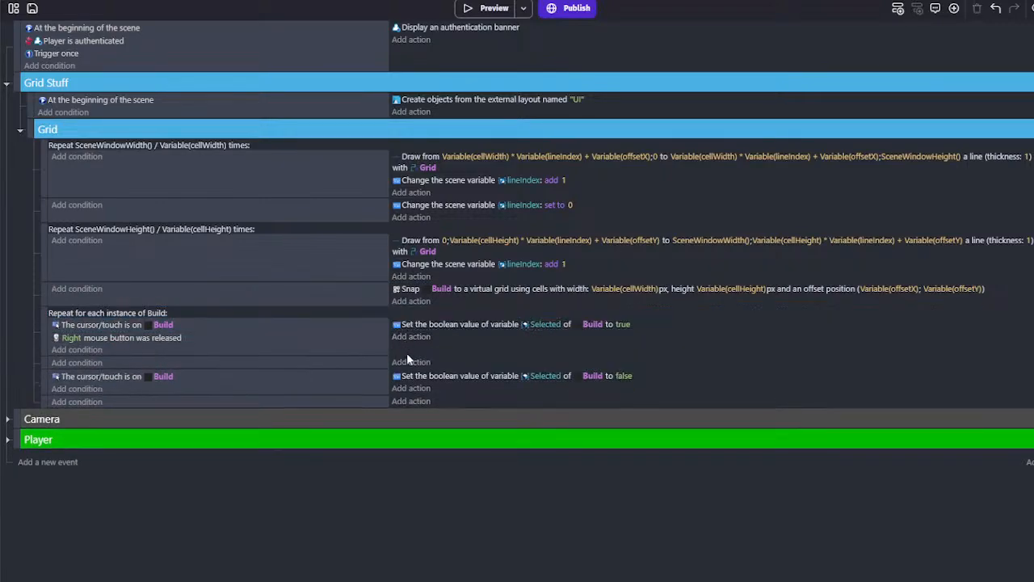
{"action": "left_click_drag", "start_coordinate": [173, 377], "coordinate": [165, 363]}
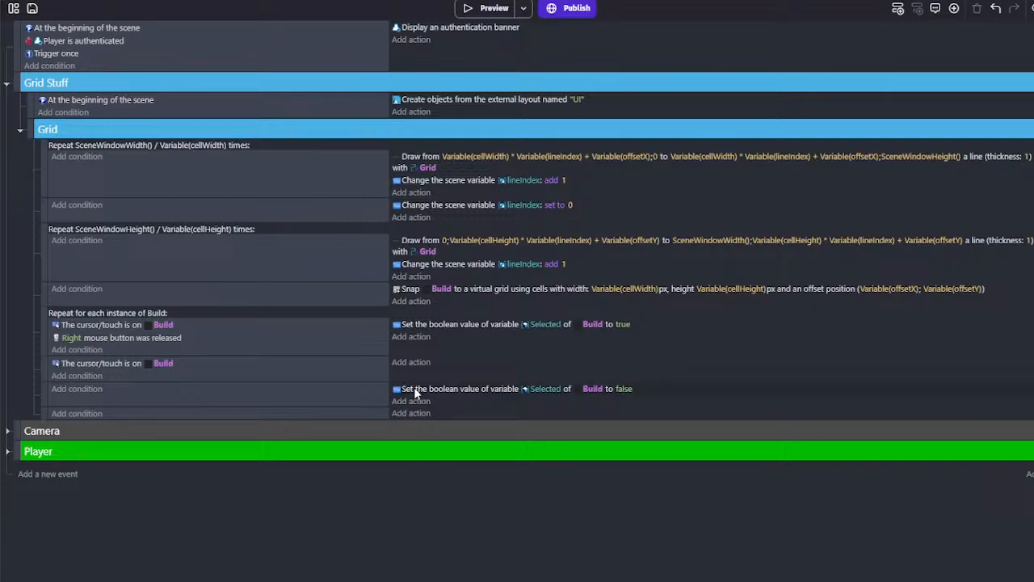
{"action": "left_click_drag", "start_coordinate": [415, 392], "coordinate": [408, 365]}
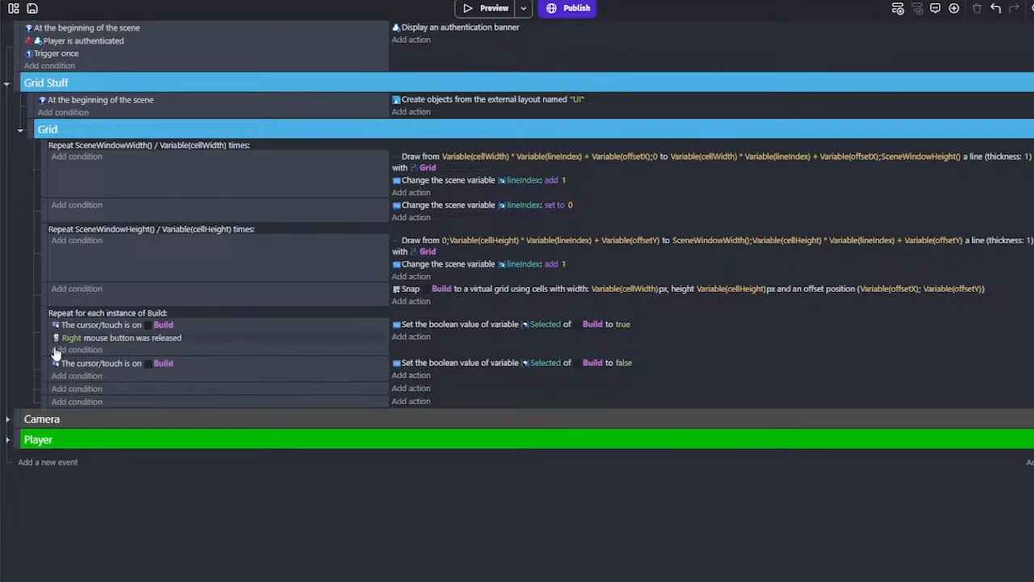
Add another For each object event below the deselection event and set it to repeat for each instance of Build
{"action": "right_click", "coordinate": [119, 372]}
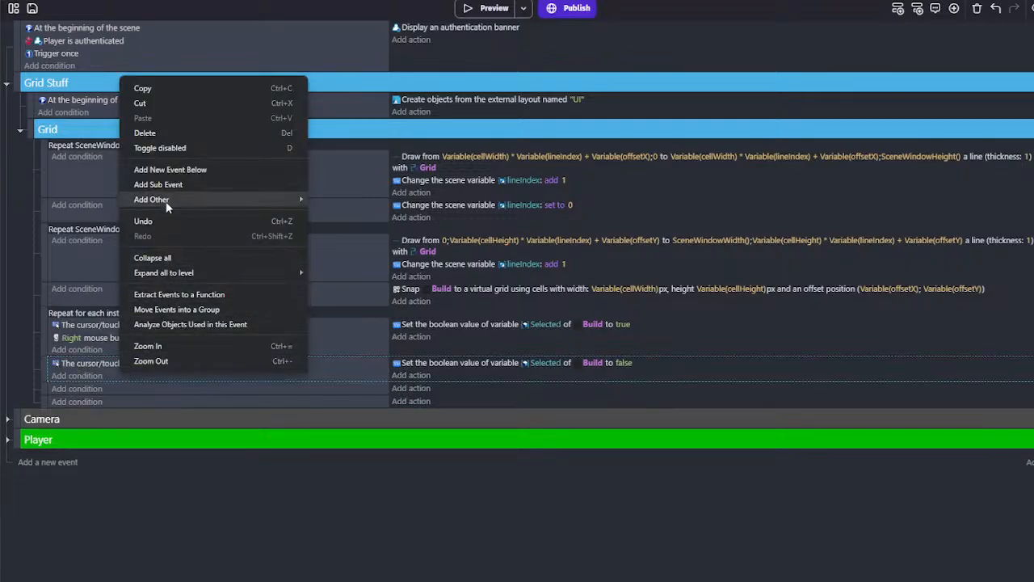
{"action": "mouse_move", "coordinate": [275, 199]}
{"action": "left_click", "coordinate": [352, 221]}
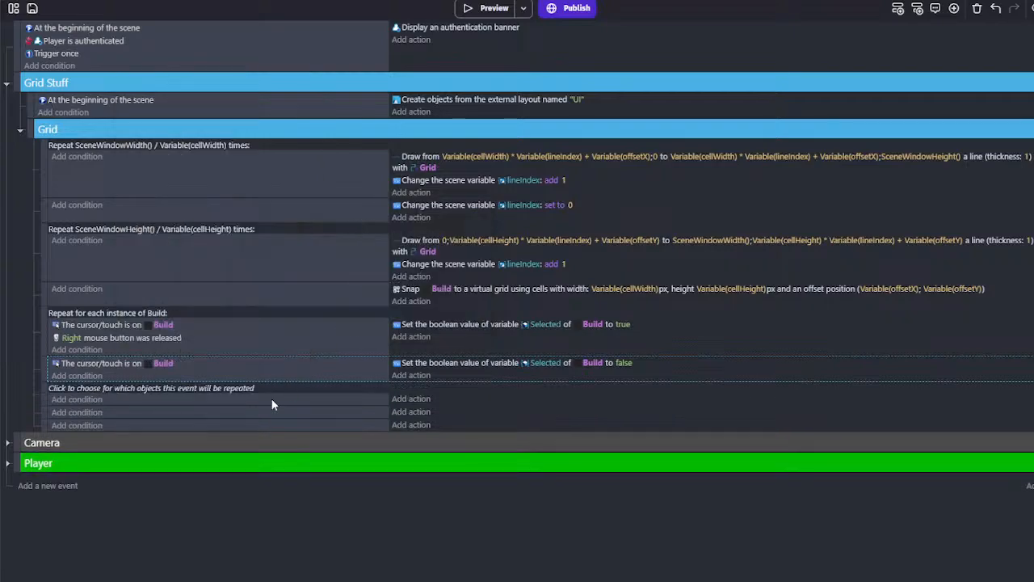
{"action": "left_click", "coordinate": [129, 404]}
{"action": "left_click", "coordinate": [111, 423]}
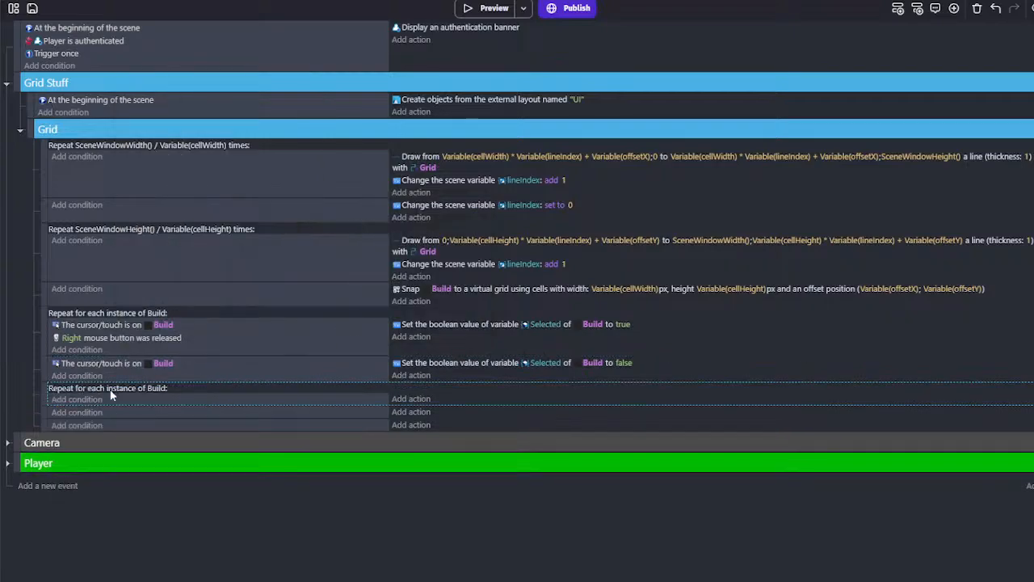
Move the cursor condition and Selected-false action into the second For each Build event and delete the emptied event
{"action": "left_click_drag", "start_coordinate": [93, 363], "coordinate": [161, 400]}
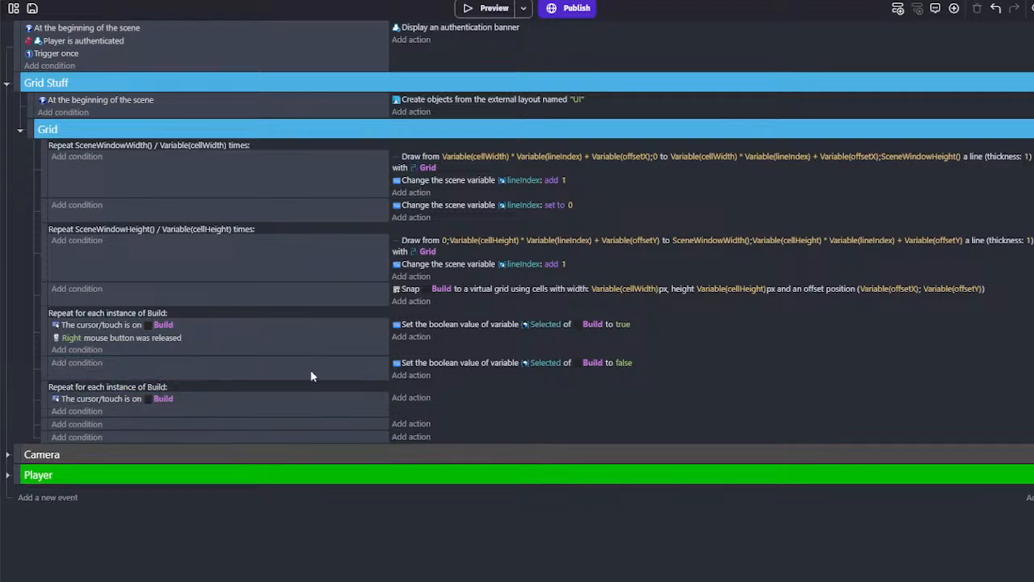
{"action": "left_click_drag", "start_coordinate": [440, 363], "coordinate": [429, 401]}
{"action": "left_click", "coordinate": [362, 359]}
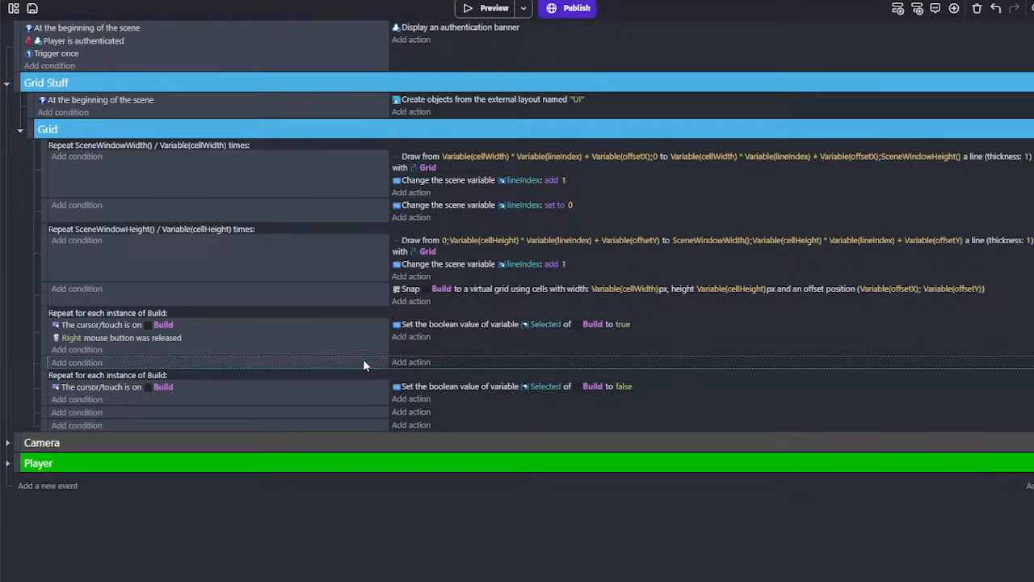
{"action": "key", "text": "Delete"}
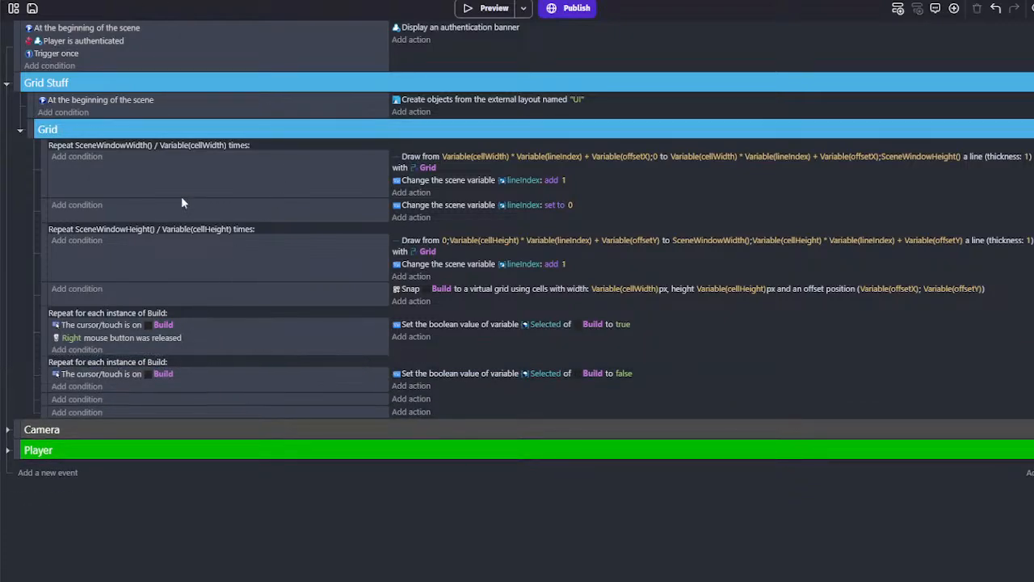
Add a Boolean variable condition to the empty event below that checks whether Build's Selected variable is True
{"action": "left_click", "coordinate": [87, 399]}
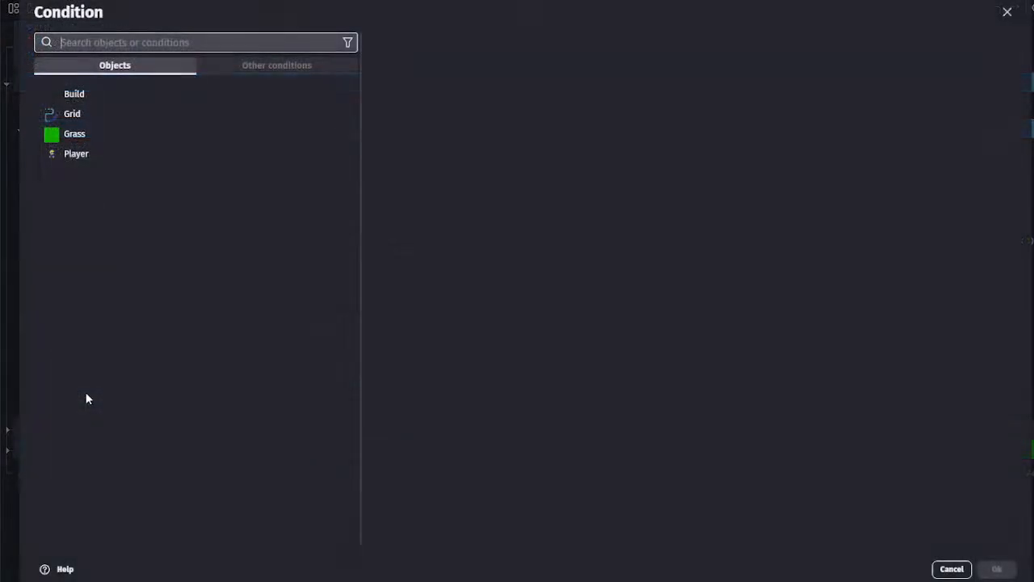
{"action": "left_click", "coordinate": [137, 97]}
{"action": "type", "text": "bool"}
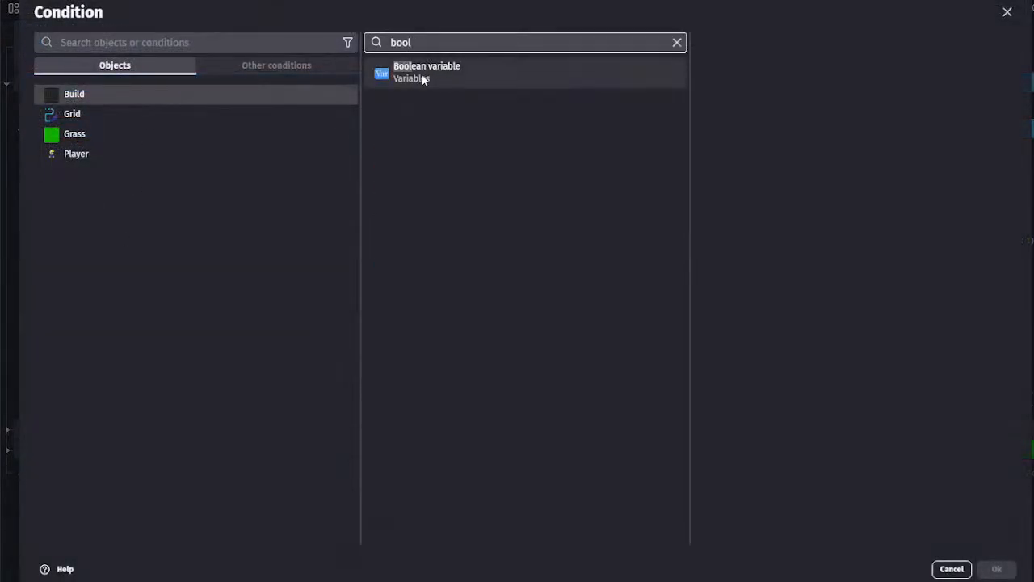
{"action": "left_click", "coordinate": [423, 77]}
{"action": "key", "text": "Return"}
{"action": "left_click", "coordinate": [951, 118]}
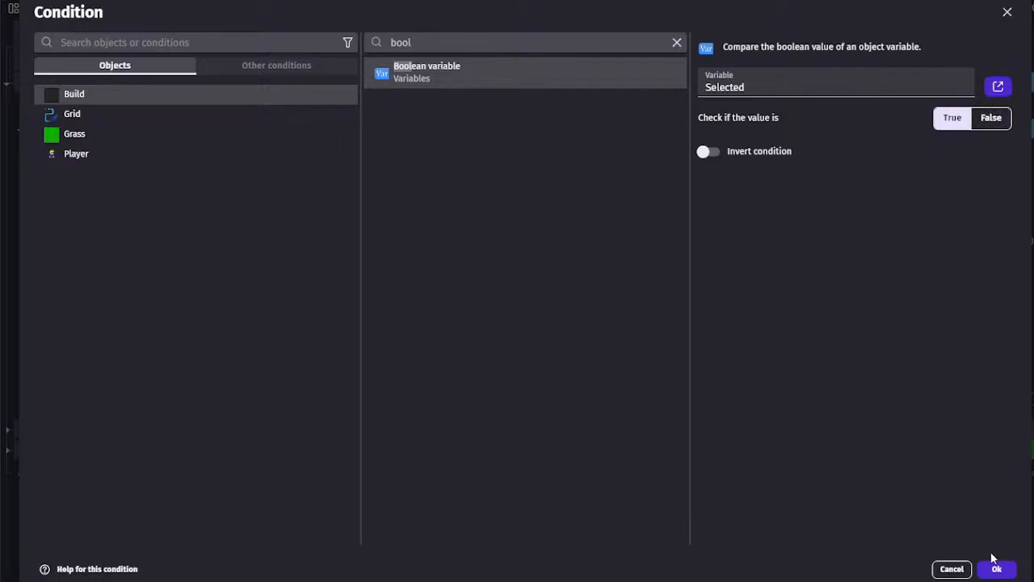
{"action": "left_click", "coordinate": [996, 569]}
Add a De/activate a behavior action for Build that activates Draggable in the Selected-true event
{"action": "left_click", "coordinate": [412, 399]}
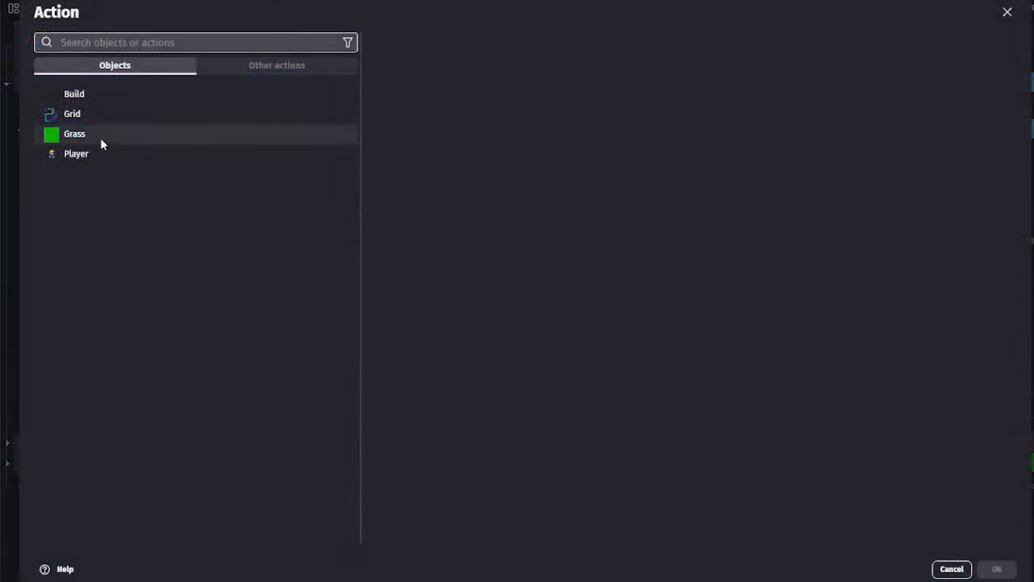
{"action": "left_click", "coordinate": [74, 93]}
{"action": "scroll", "coordinate": [449, 152], "scroll_direction": "down", "scroll_amount": 4}
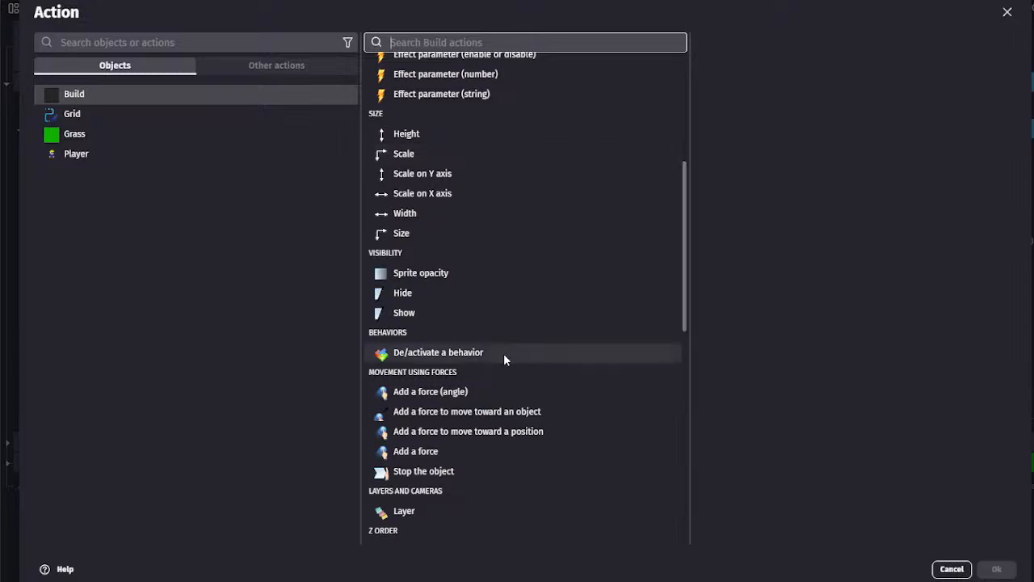
{"action": "type", "text": "dra"}
{"action": "scroll", "coordinate": [477, 252], "scroll_direction": "up", "scroll_amount": 3}
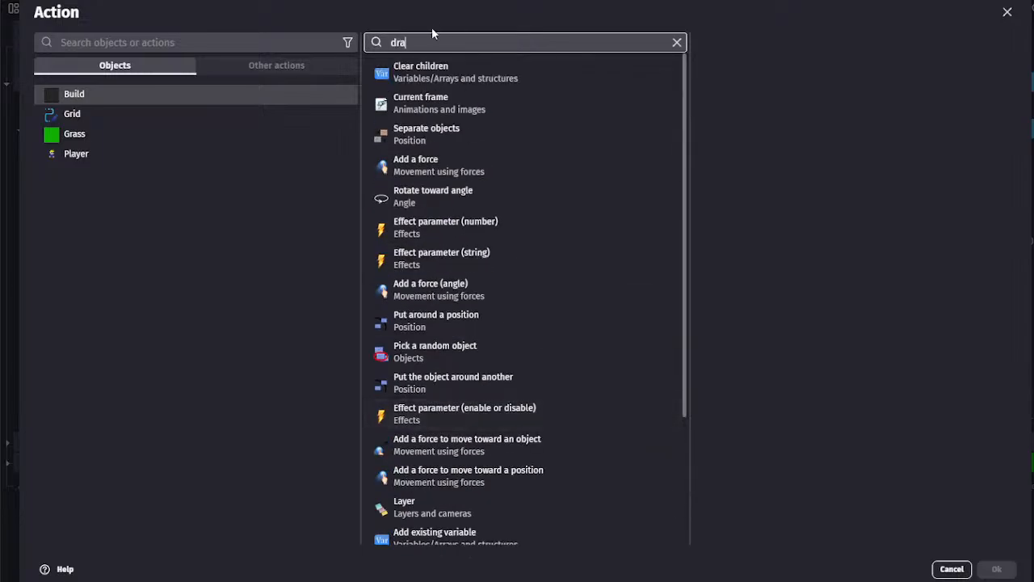
{"action": "left_click_drag", "start_coordinate": [411, 42], "coordinate": [372, 44]}
{"action": "type", "text": "beh"}
{"action": "left_click", "coordinate": [484, 77]}
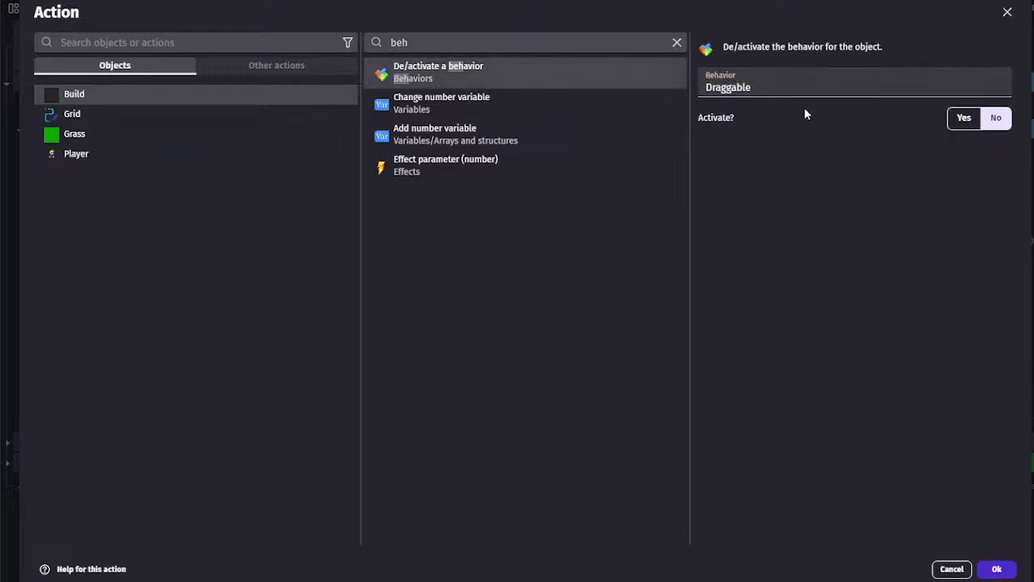
{"action": "left_click", "coordinate": [963, 118]}
{"action": "left_click", "coordinate": [996, 568]}
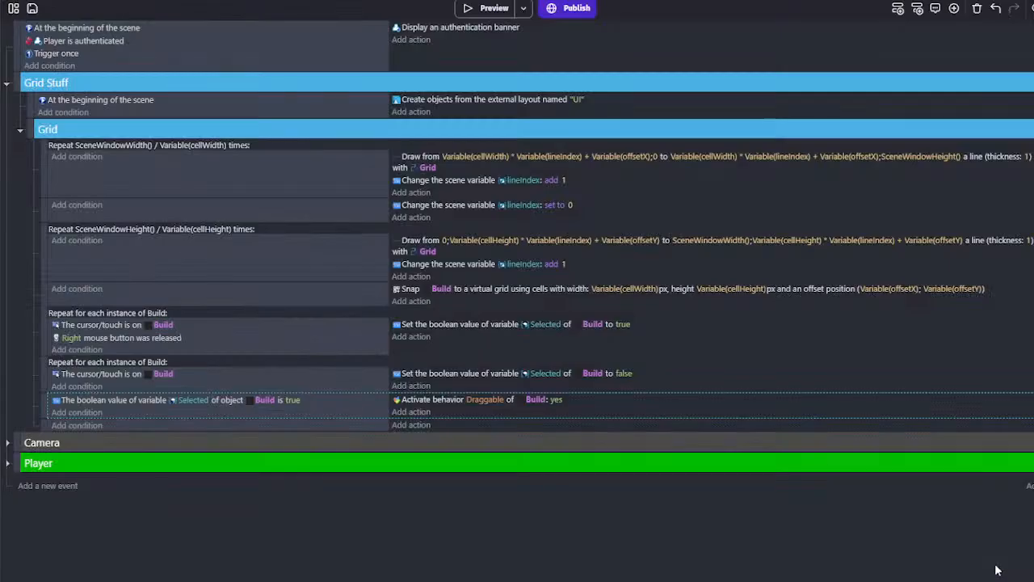
Duplicate the event that activates Draggable when Build's Selected variable is true
{"action": "right_click", "coordinate": [355, 416]}
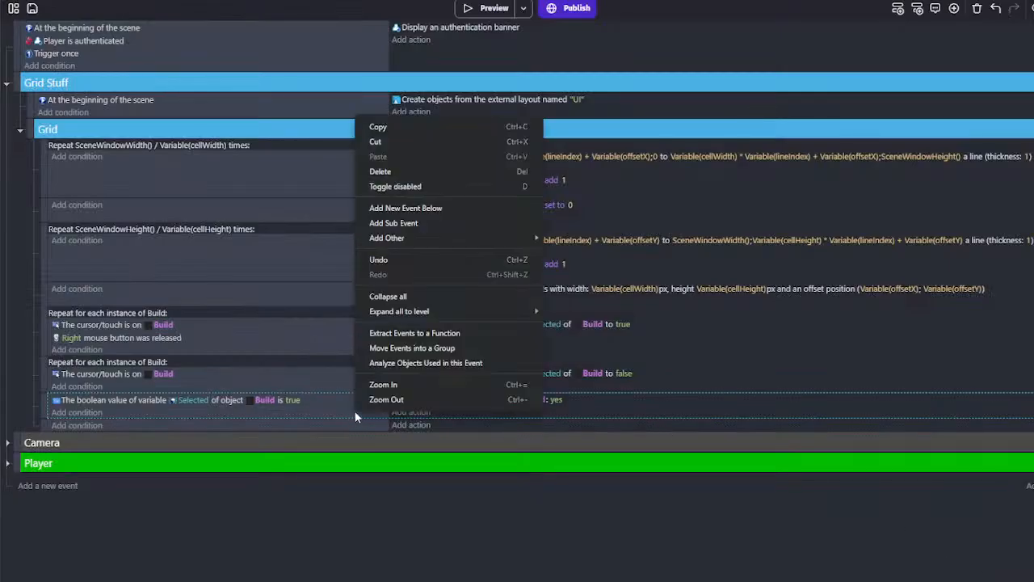
{"action": "left_click", "coordinate": [404, 130]}
{"action": "right_click", "coordinate": [213, 420]}
{"action": "left_click", "coordinate": [230, 163]}
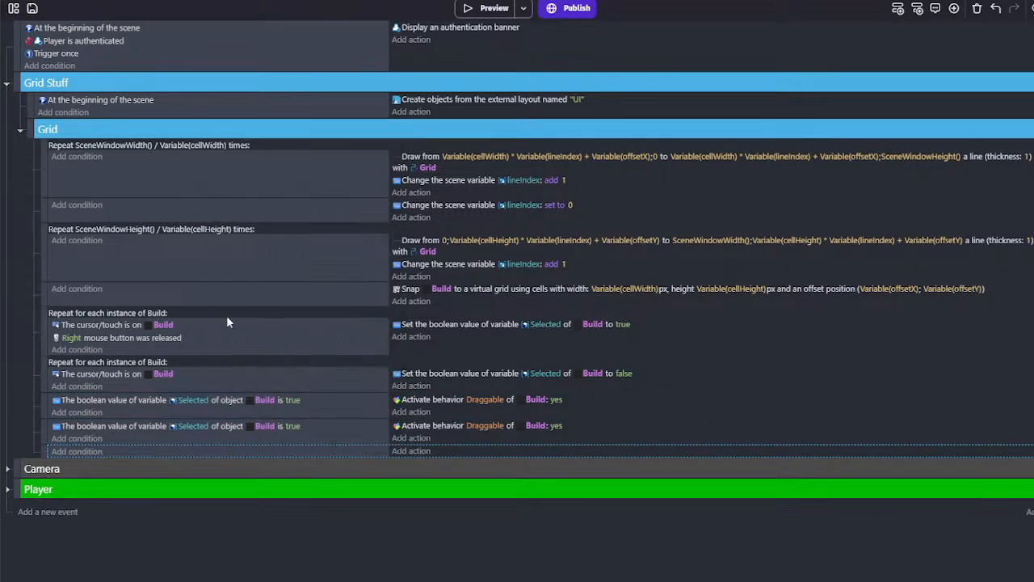
Set the duplicated event to check that Selected is False and its Draggable activation to No
{"action": "left_click", "coordinate": [289, 426]}
{"action": "left_click", "coordinate": [430, 452]}
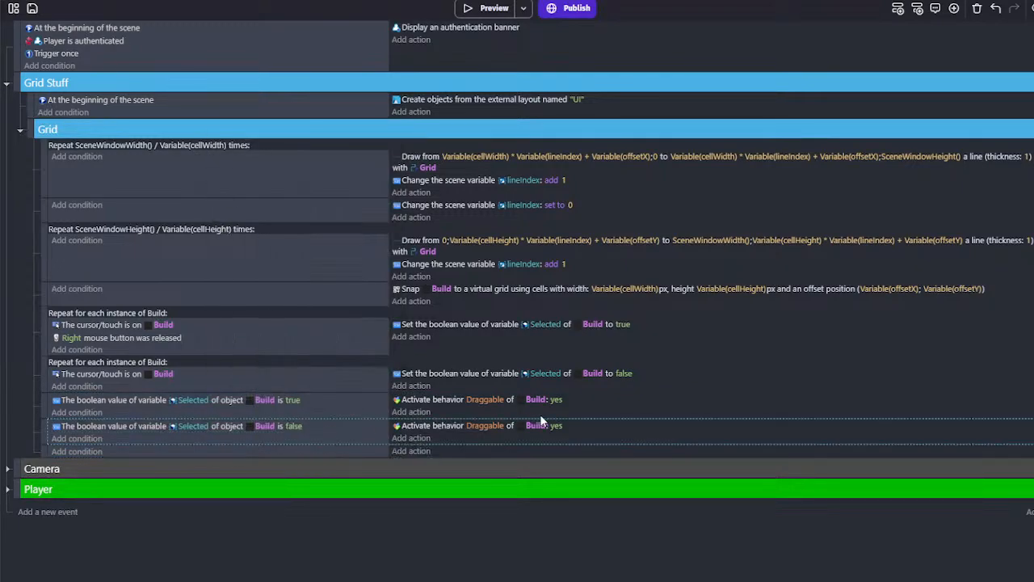
{"action": "left_click", "coordinate": [554, 425]}
{"action": "left_click", "coordinate": [642, 452]}
{"action": "left_click", "coordinate": [527, 441]}
Add an empty event below the Snap event, followed by a For each object event repeating for Build
{"action": "left_click", "coordinate": [100, 296]}
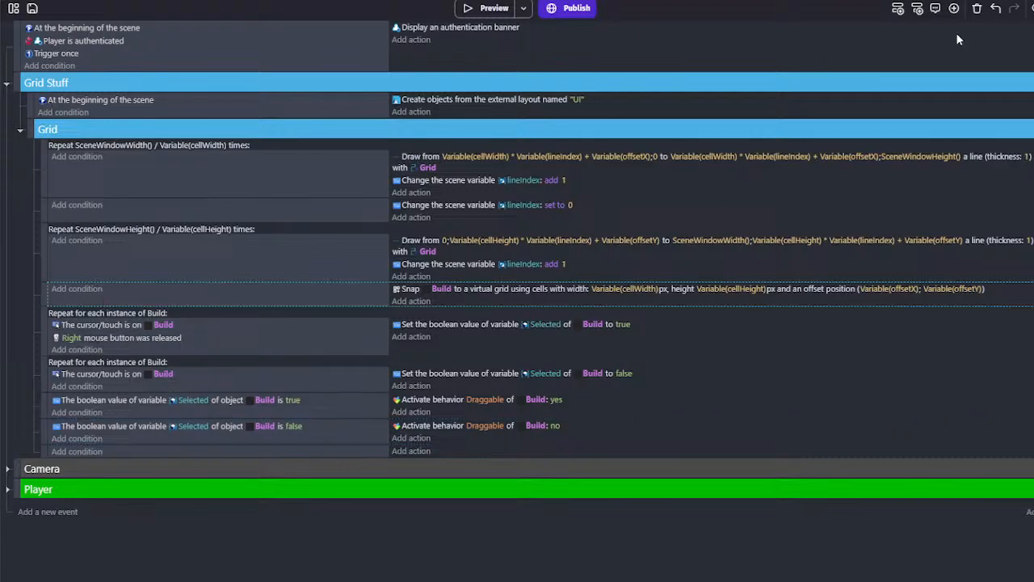
{"action": "left_click", "coordinate": [897, 8]}
{"action": "right_click", "coordinate": [146, 308]}
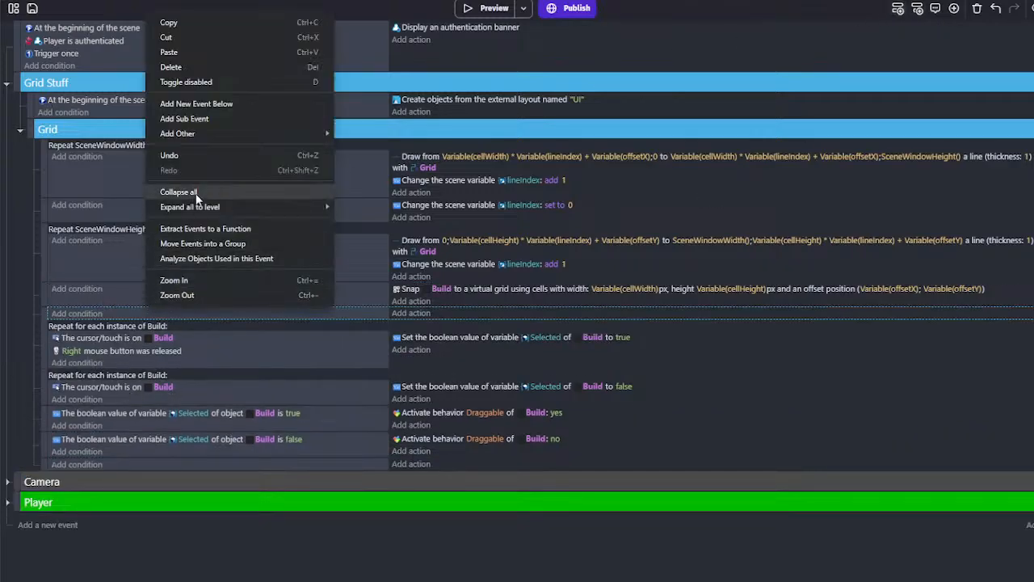
{"action": "mouse_move", "coordinate": [205, 133]}
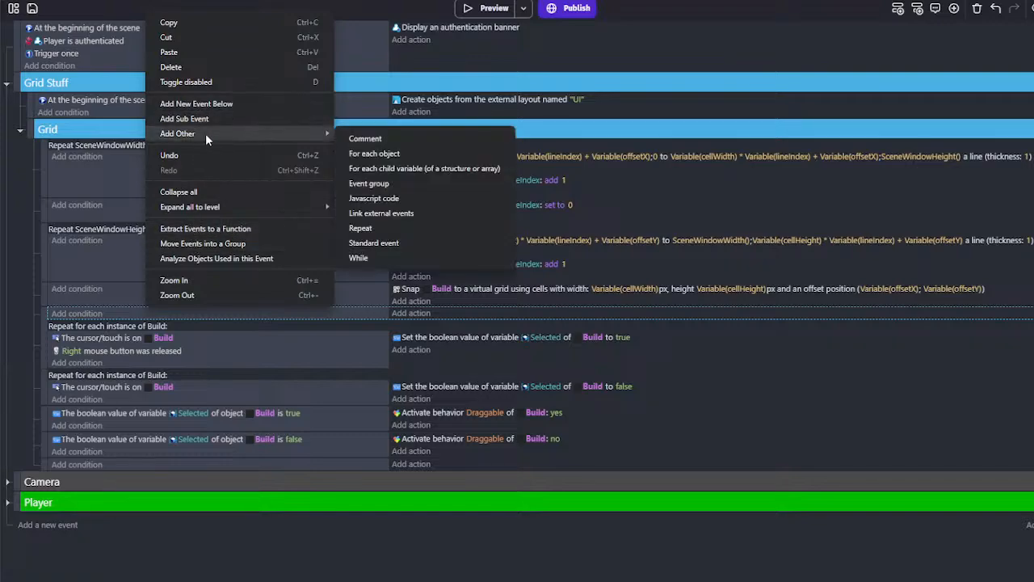
{"action": "left_click", "coordinate": [360, 154]}
{"action": "left_click", "coordinate": [130, 325]}
{"action": "left_click", "coordinate": [90, 361]}
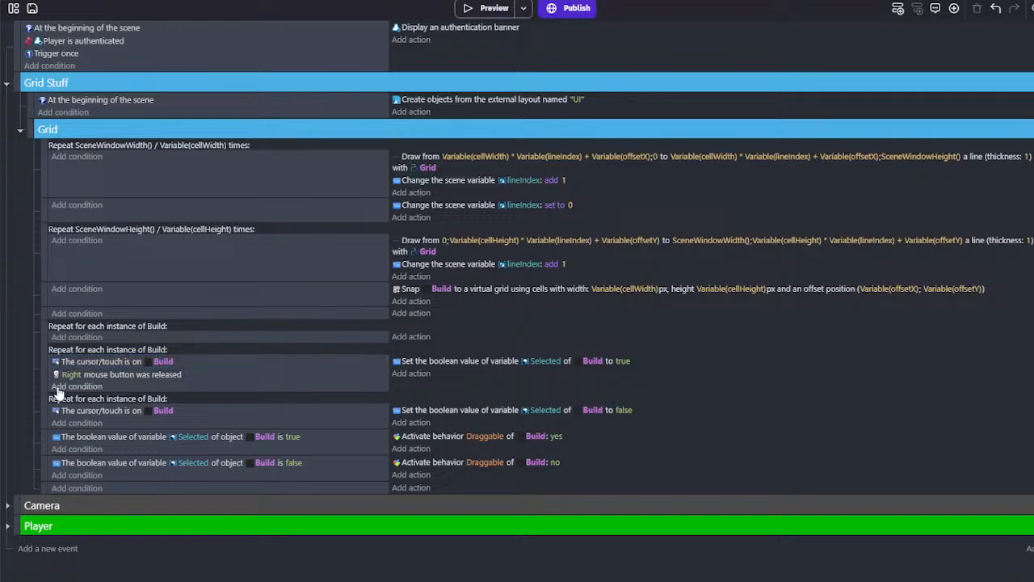
Nest the selection and Draggable events under the new For each event, plus a last event with the moved cursor condition and Selected-true action
{"action": "left_click_drag", "start_coordinate": [57, 378], "coordinate": [59, 383]}
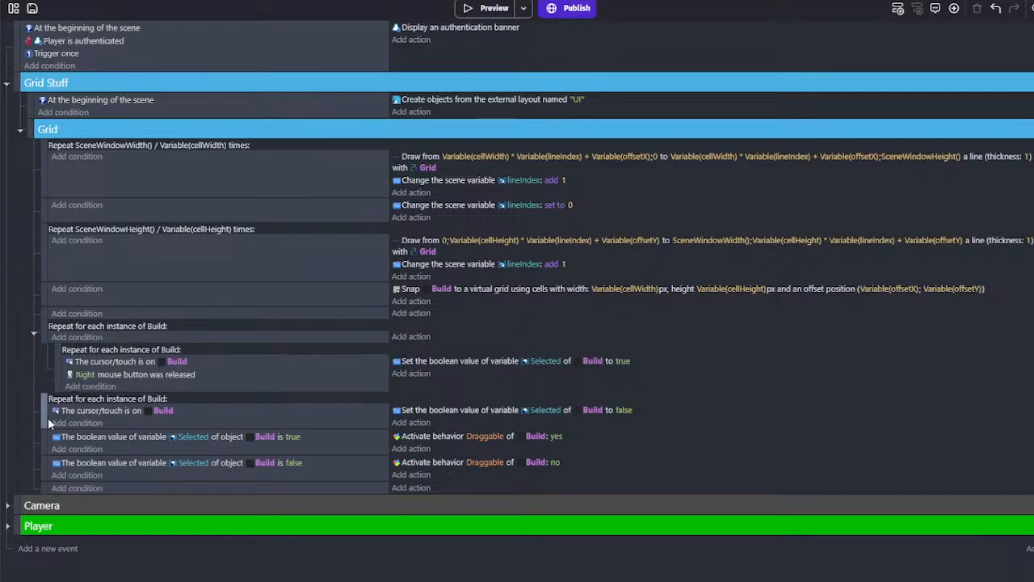
{"action": "left_click_drag", "start_coordinate": [48, 417], "coordinate": [52, 467]}
{"action": "left_click_drag", "start_coordinate": [93, 418], "coordinate": [139, 479]}
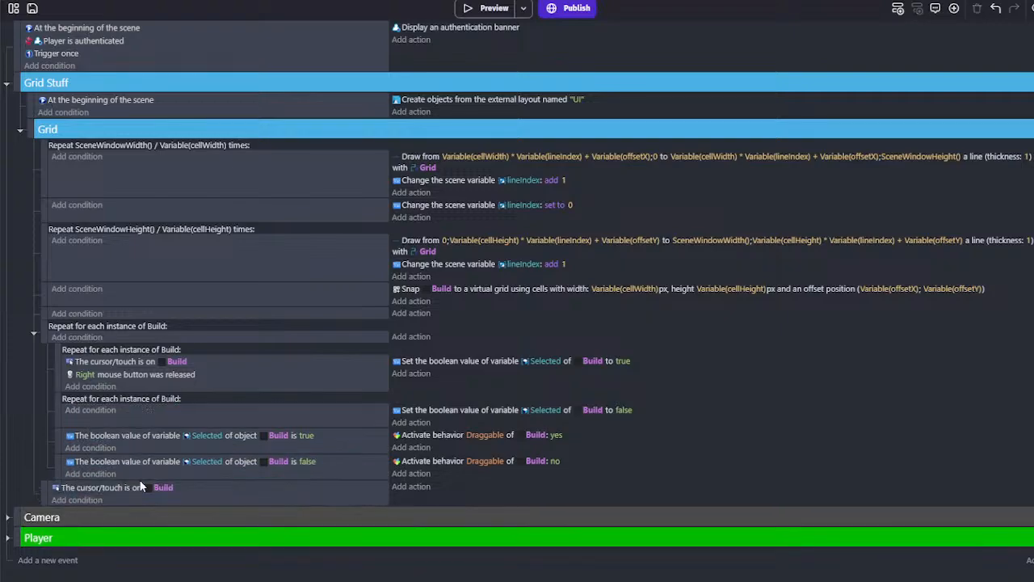
{"action": "left_click_drag", "start_coordinate": [454, 363], "coordinate": [418, 497]}
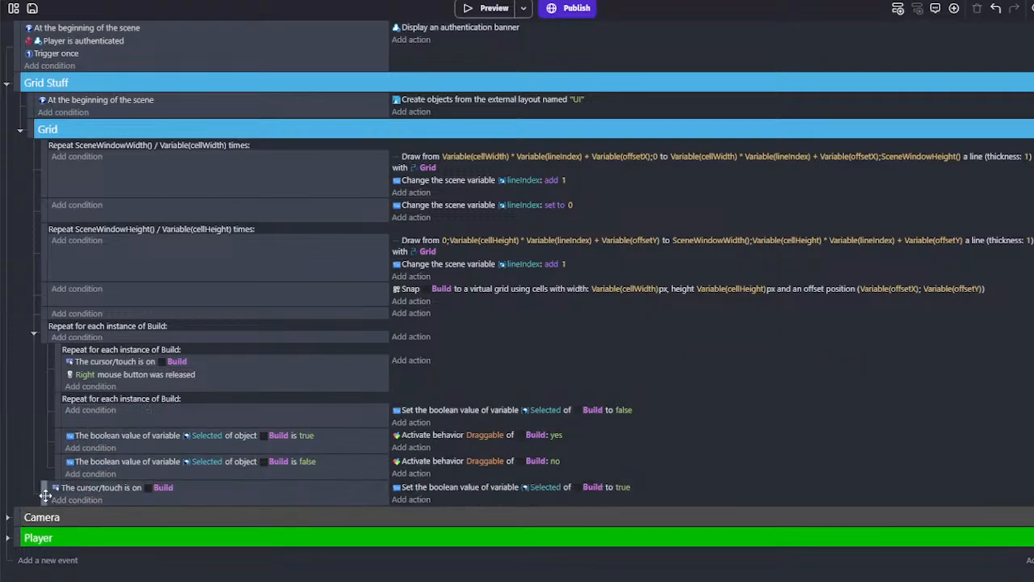
{"action": "left_click_drag", "start_coordinate": [45, 492], "coordinate": [60, 483]}
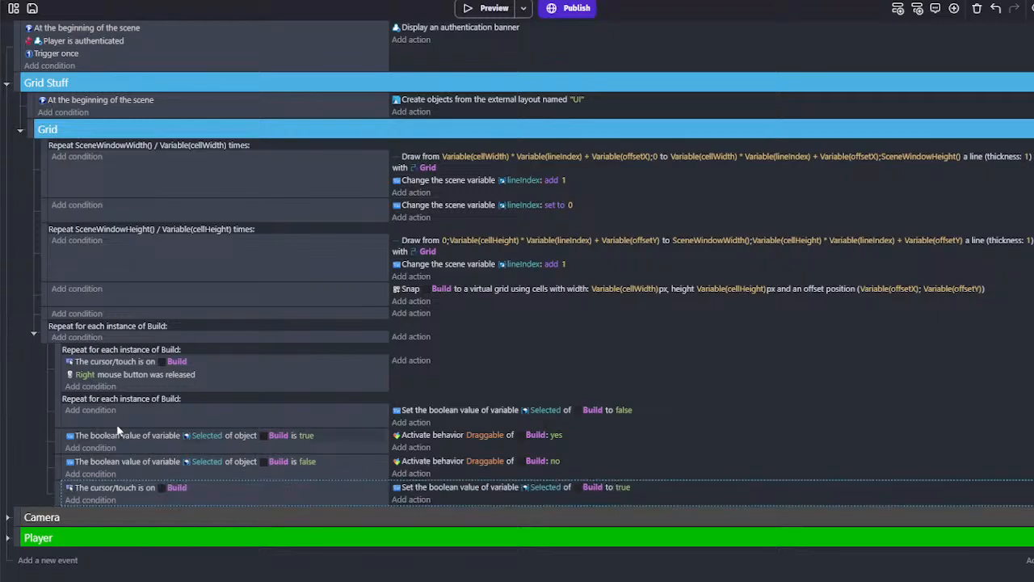
Delete the nested deselection loop and replace the nested selection loop with a standard event holding its right-button and cursor conditions
{"action": "left_click", "coordinate": [129, 415]}
{"action": "key", "text": "Delete"}
{"action": "left_click", "coordinate": [205, 375]}
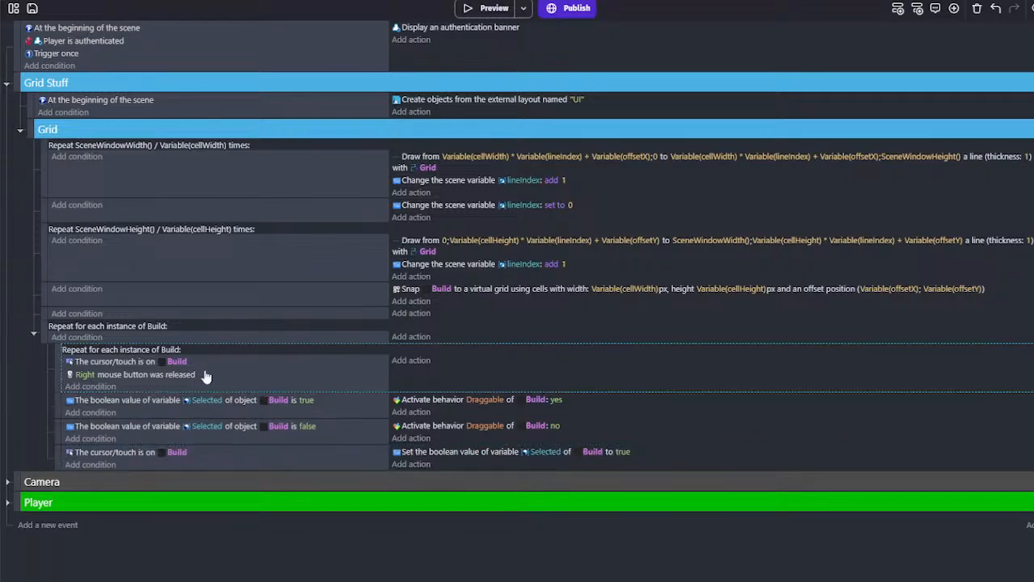
{"action": "left_click", "coordinate": [897, 9]}
{"action": "left_click_drag", "start_coordinate": [143, 362], "coordinate": [128, 388]}
{"action": "left_click", "coordinate": [160, 358]}
{"action": "key", "text": "Delete"}
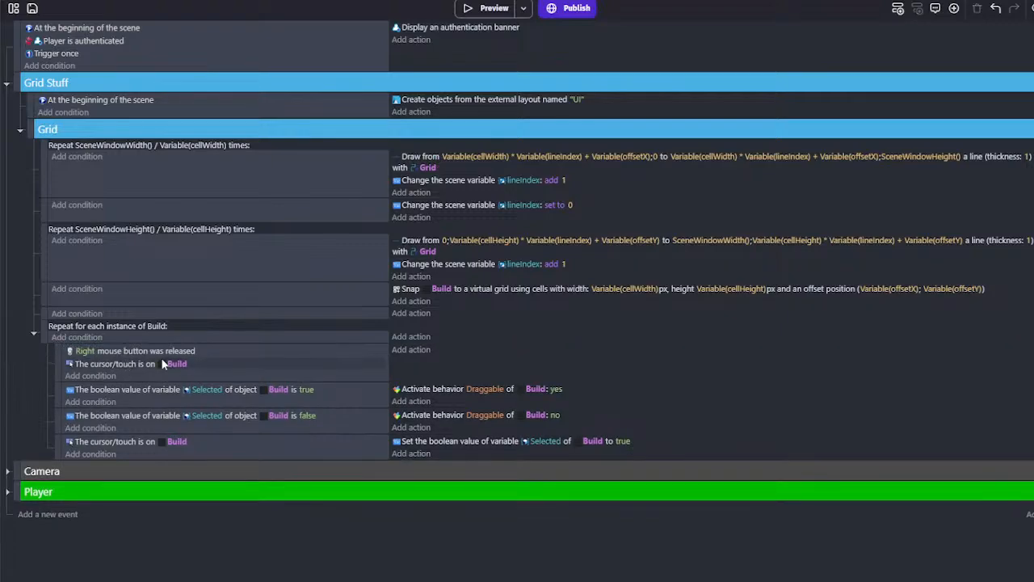
Copy the Selected-true action from the last cursor event into the right-button and cursor event
{"action": "right_click", "coordinate": [449, 441]}
{"action": "left_click", "coordinate": [463, 452]}
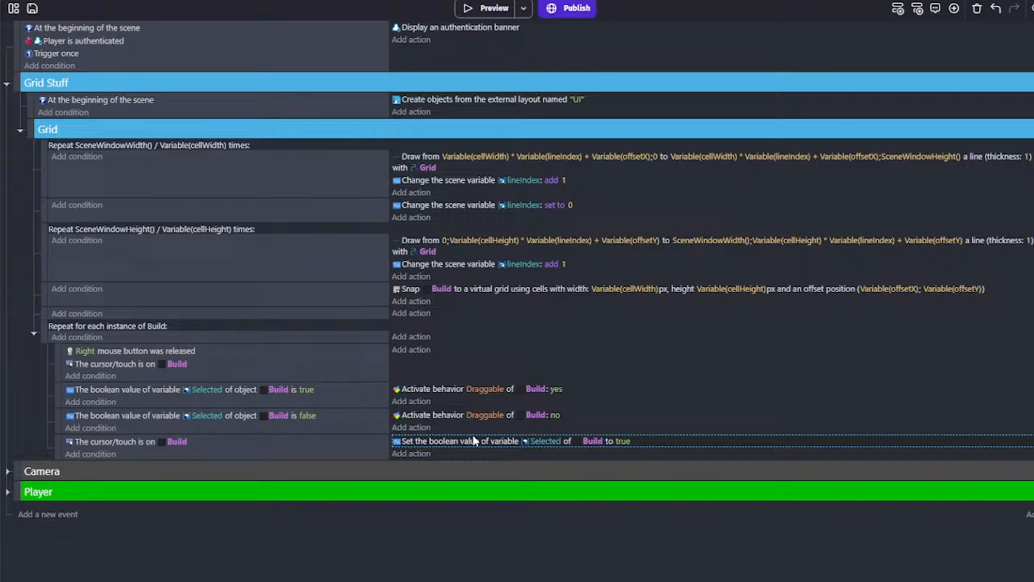
{"action": "left_click_drag", "start_coordinate": [473, 440], "coordinate": [450, 360]}
In the last nested event, set Build's Selected variable to False and invert the cursor/touch condition
{"action": "left_click", "coordinate": [459, 442]}
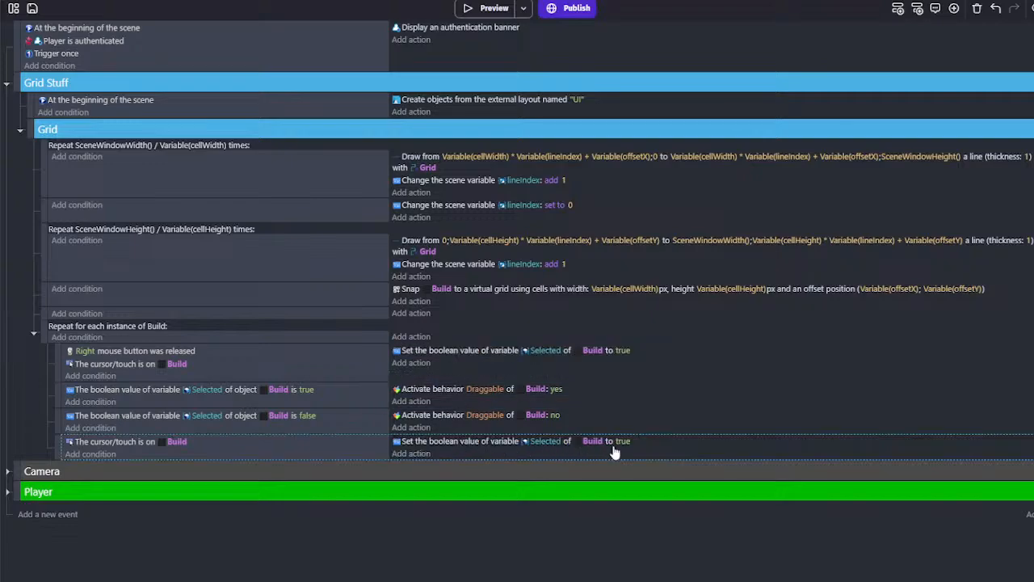
{"action": "left_click", "coordinate": [619, 441]}
{"action": "left_click", "coordinate": [723, 468]}
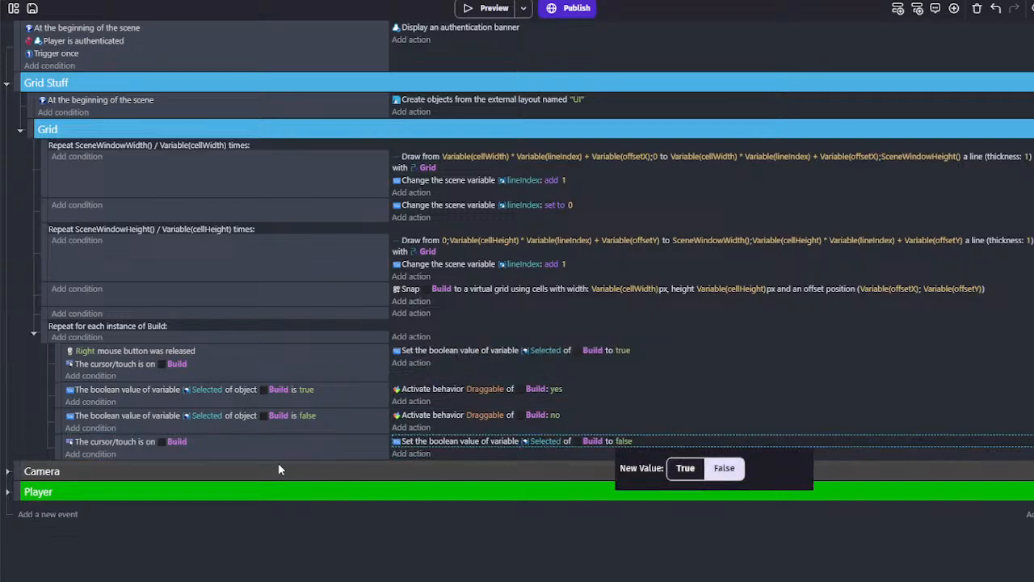
{"action": "double_click", "coordinate": [199, 445]}
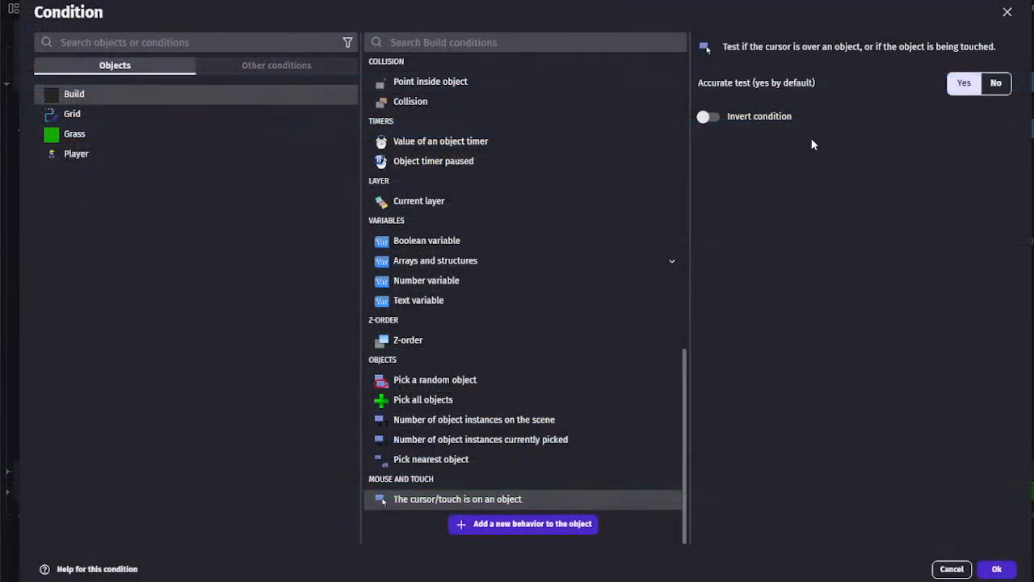
{"action": "left_click", "coordinate": [706, 117]}
{"action": "left_click", "coordinate": [996, 569]}
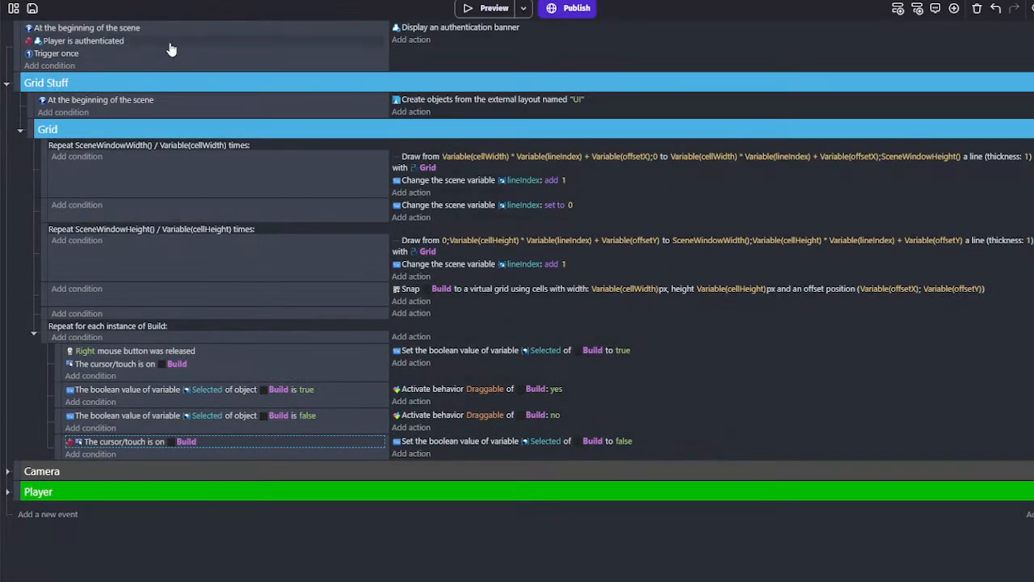
Add a Build tint color action of "12;255;0" to the event where Selected is true
{"action": "left_click", "coordinate": [404, 401]}
{"action": "left_click", "coordinate": [88, 95]}
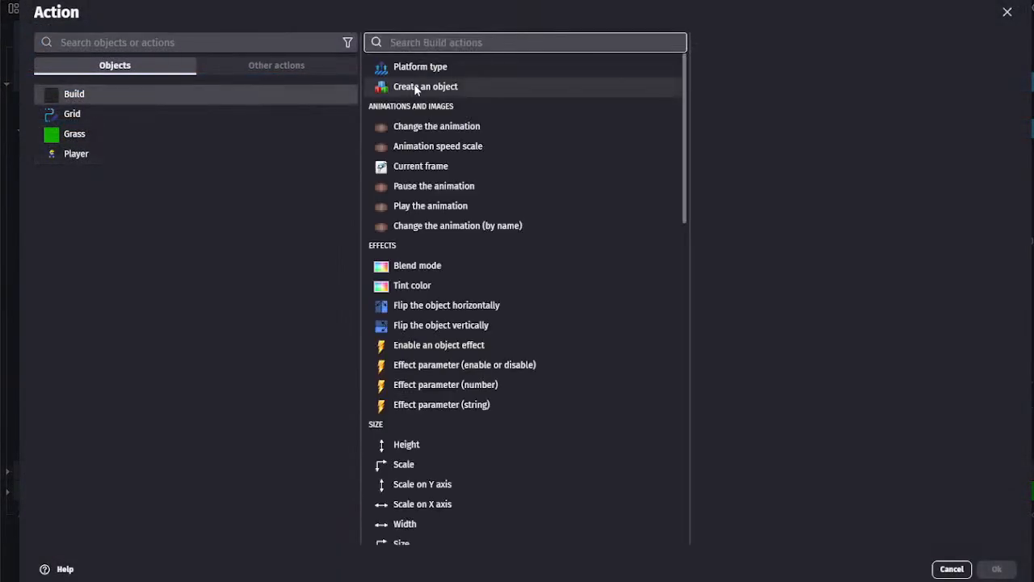
{"action": "type", "text": "tiont"}
{"action": "left_click_drag", "start_coordinate": [414, 42], "coordinate": [399, 42]}
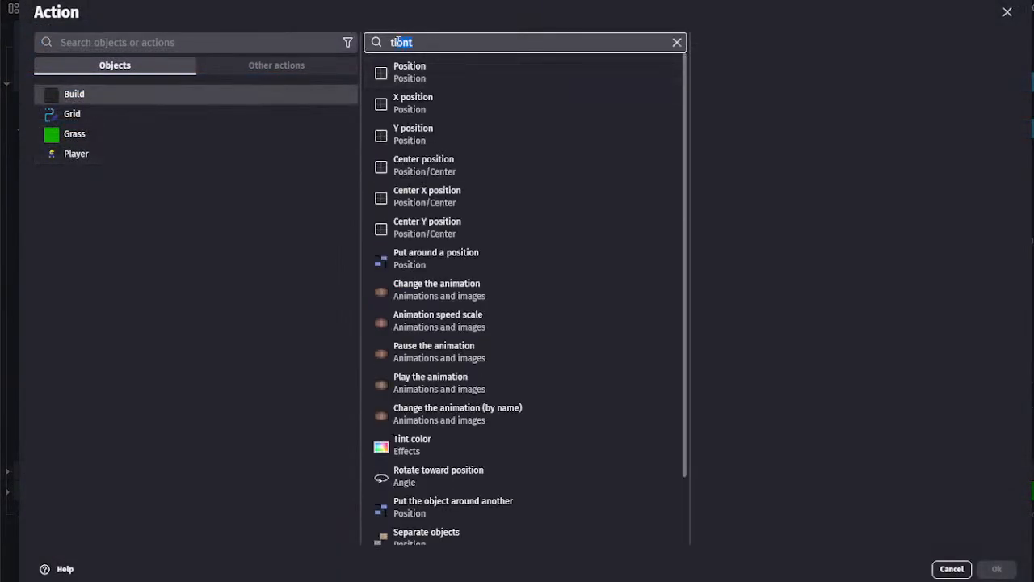
{"action": "type", "text": "nt"}
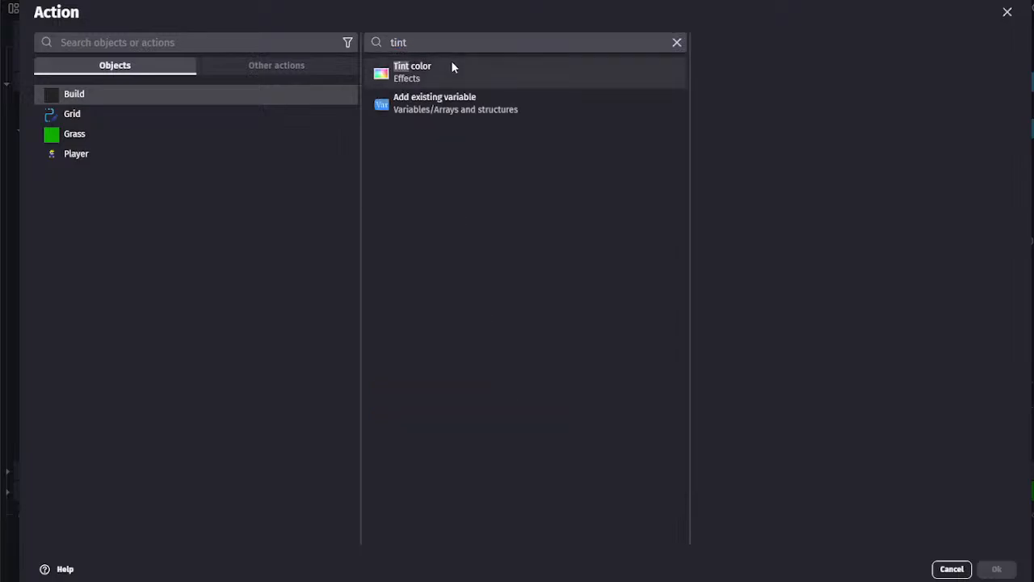
{"action": "left_click", "coordinate": [452, 66]}
{"action": "left_click", "coordinate": [938, 85]}
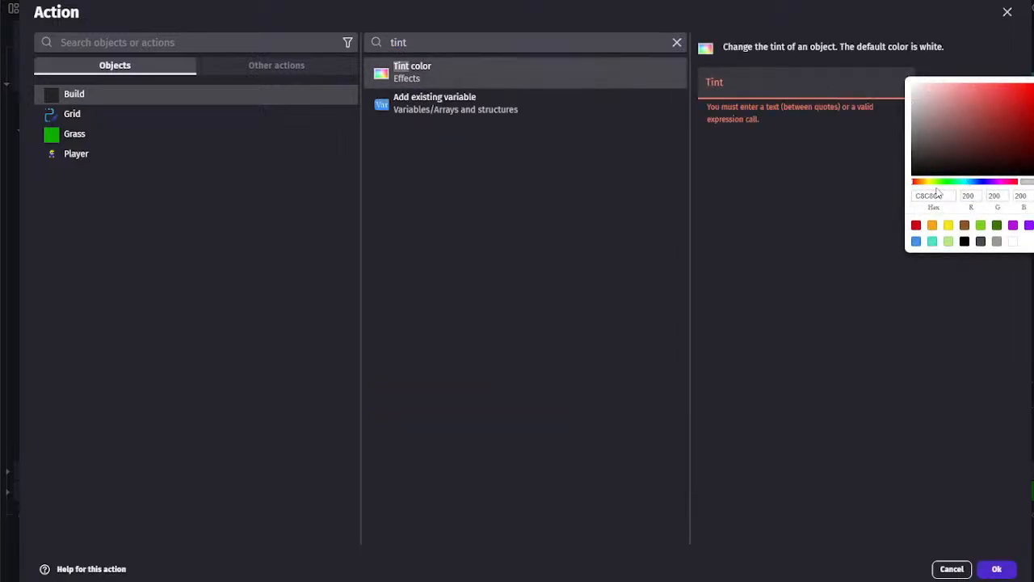
{"action": "left_click", "coordinate": [952, 182]}
{"action": "left_click_drag", "start_coordinate": [951, 184], "coordinate": [1033, 83]}
{"action": "left_click", "coordinate": [1010, 558]}
{"action": "left_click", "coordinate": [1007, 564]}
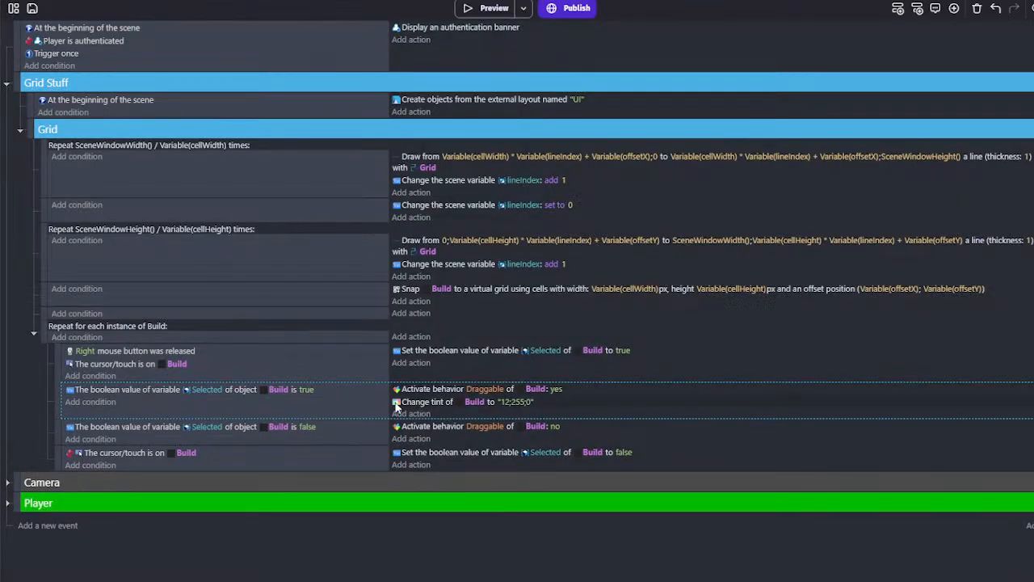
Copy the tint action into the Selected-is-false event, set its tint to "255;255;255", and start a preview
{"action": "right_click", "coordinate": [425, 402]}
{"action": "left_click", "coordinate": [453, 411]}
{"action": "left_click", "coordinate": [420, 428]}
{"action": "key", "text": "ctrl+v"}
{"action": "left_click", "coordinate": [443, 438]}
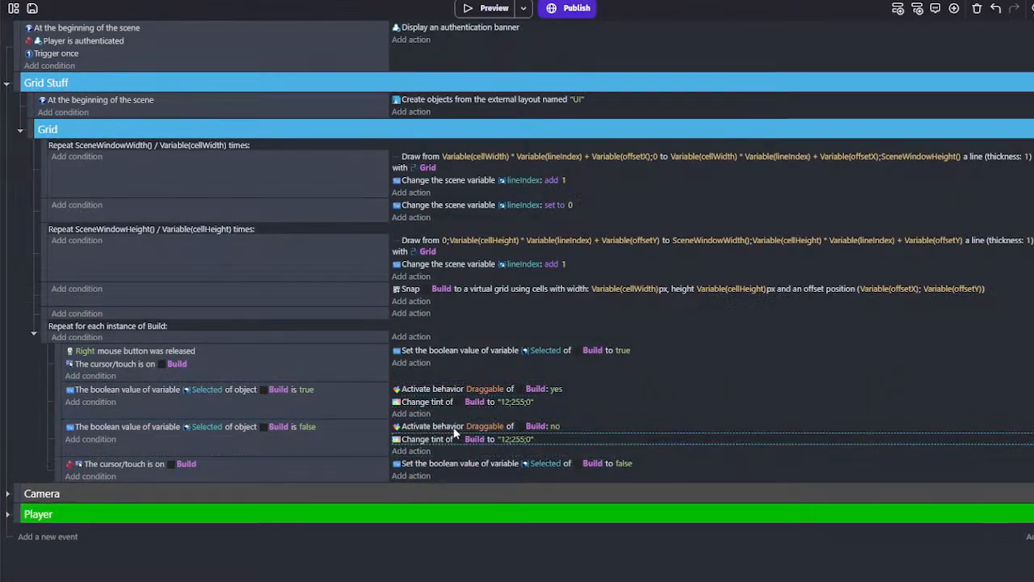
{"action": "double_click", "coordinate": [455, 434]}
{"action": "left_click", "coordinate": [938, 85]}
{"action": "left_click_drag", "start_coordinate": [937, 87], "coordinate": [863, 83]}
{"action": "left_click", "coordinate": [863, 83]}
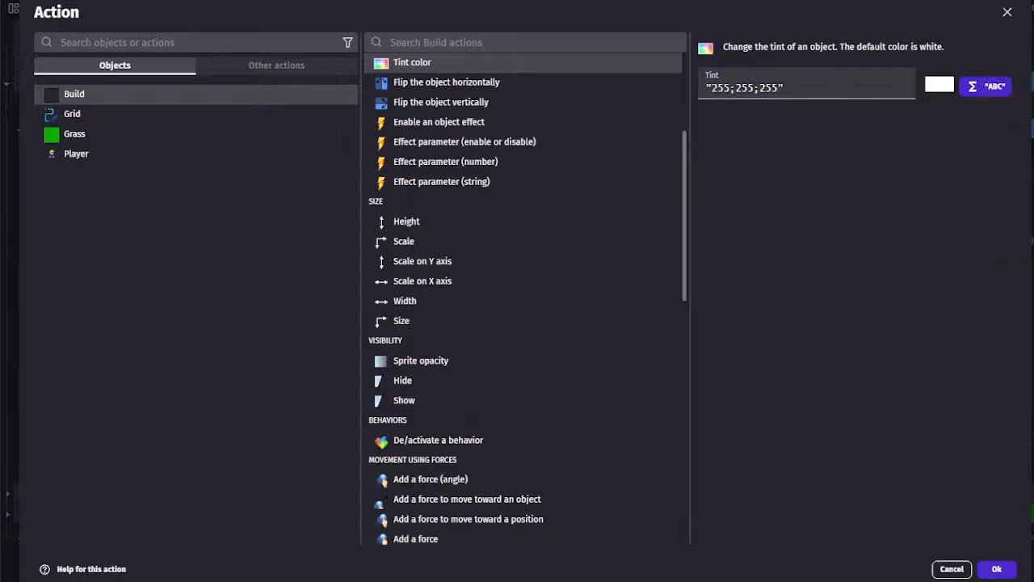
{"action": "left_click", "coordinate": [995, 568]}
{"action": "left_click", "coordinate": [487, 8]}
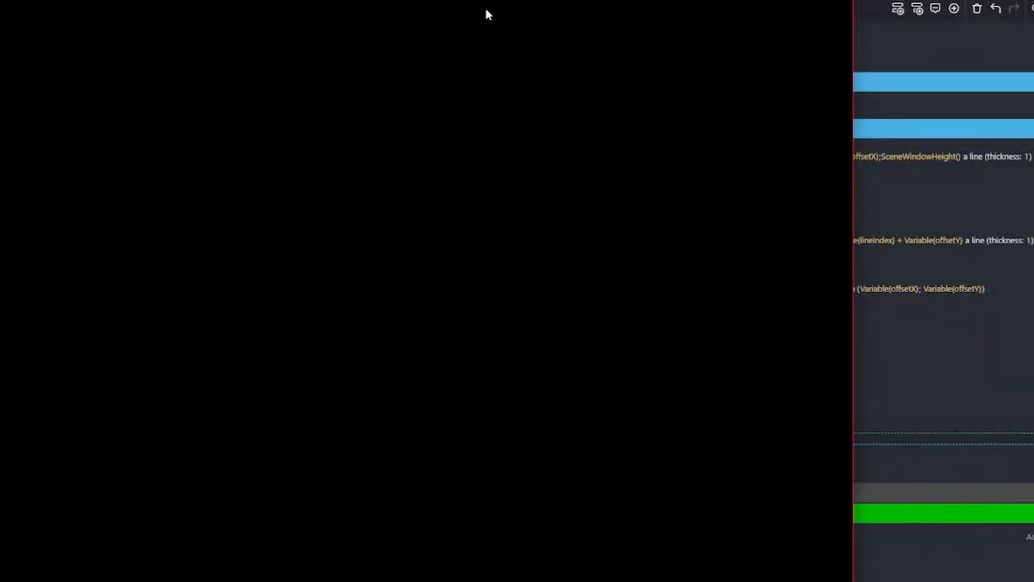
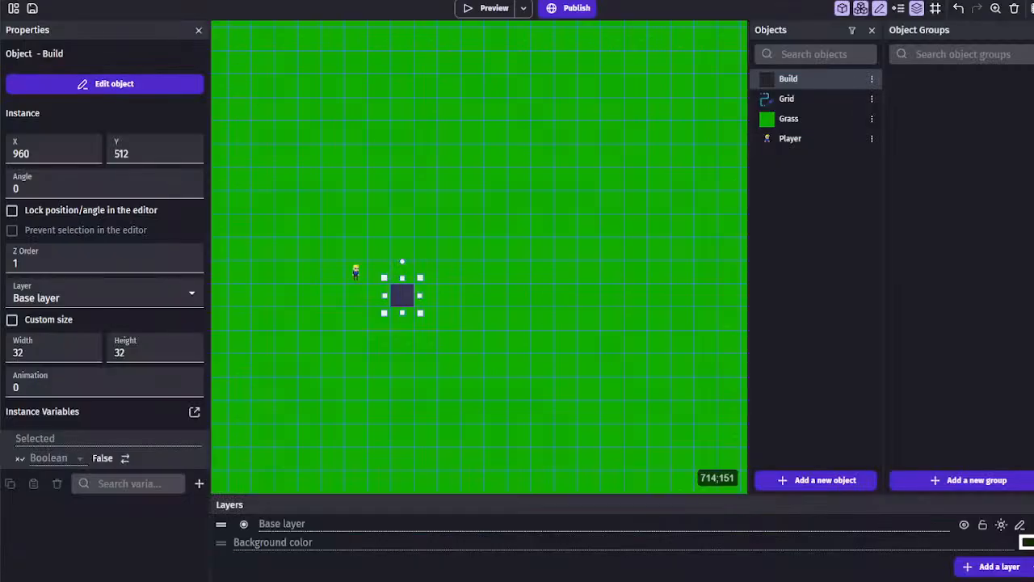
Set the line thickness to 0 in both Grid drawing actions of the width and height repeat events
{"action": "scroll", "coordinate": [417, 154], "scroll_direction": "down", "scroll_amount": 4}
{"action": "scroll", "coordinate": [418, 140], "scroll_direction": "down", "scroll_amount": 1}
{"action": "middle_click_drag", "start_coordinate": [420, 146], "coordinate": [443, 174]}
{"action": "left_click", "coordinate": [253, 2]}
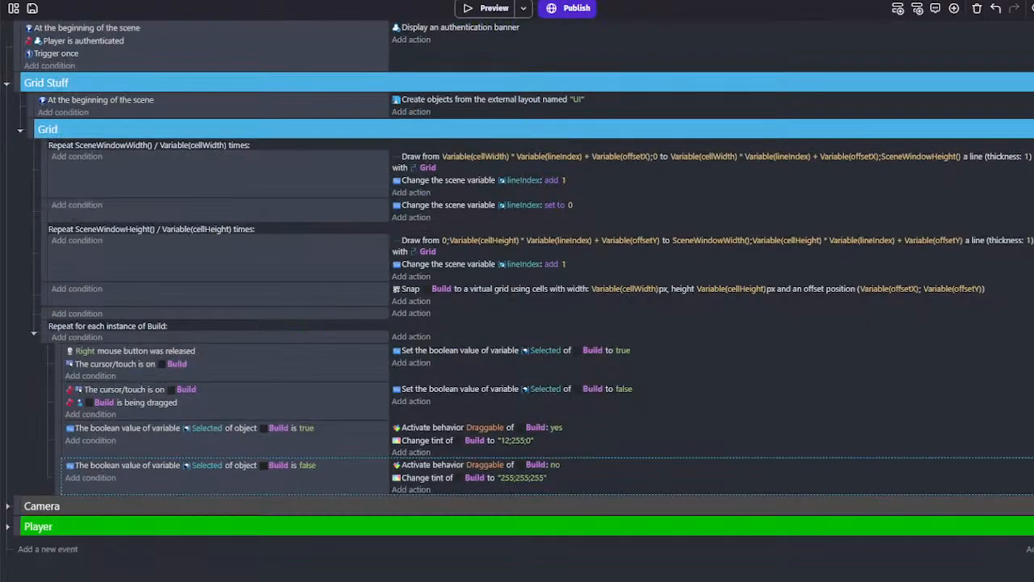
{"action": "left_click", "coordinate": [223, 165]}
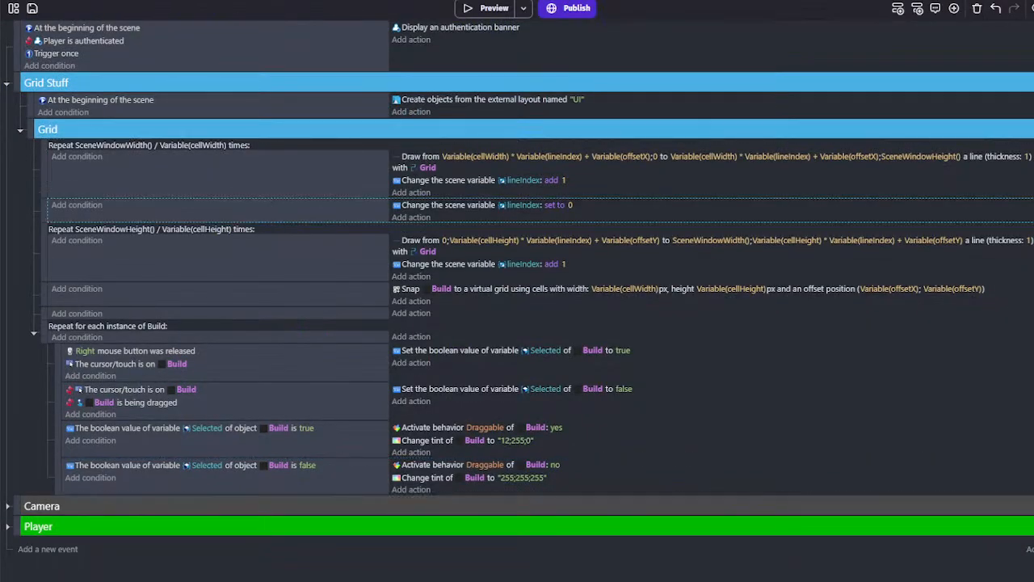
{"action": "left_click", "coordinate": [1028, 240]}
{"action": "type", "text": "0"}
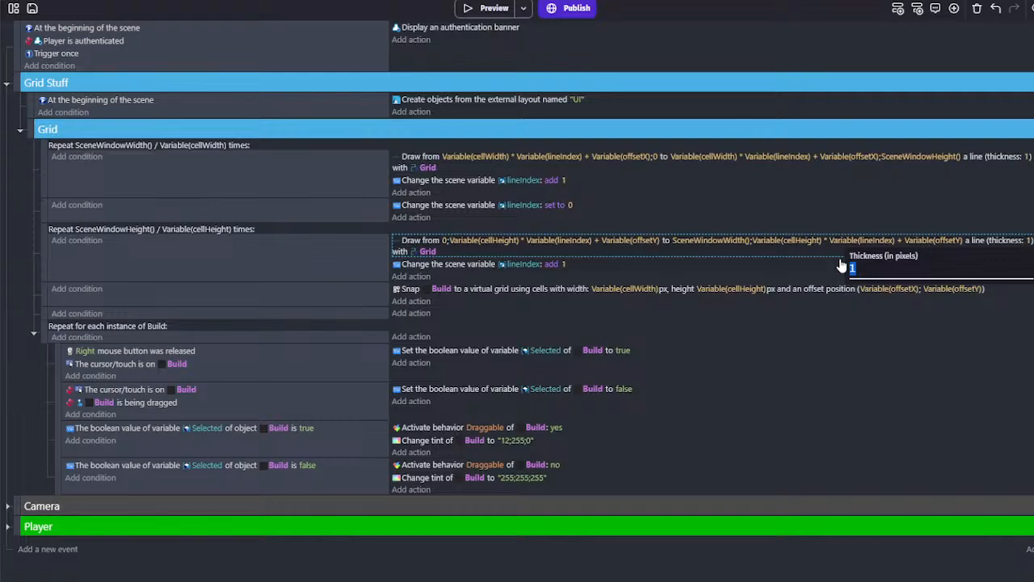
{"action": "key", "text": "Return"}
{"action": "left_click", "coordinate": [1027, 156]}
{"action": "type", "text": "0"}
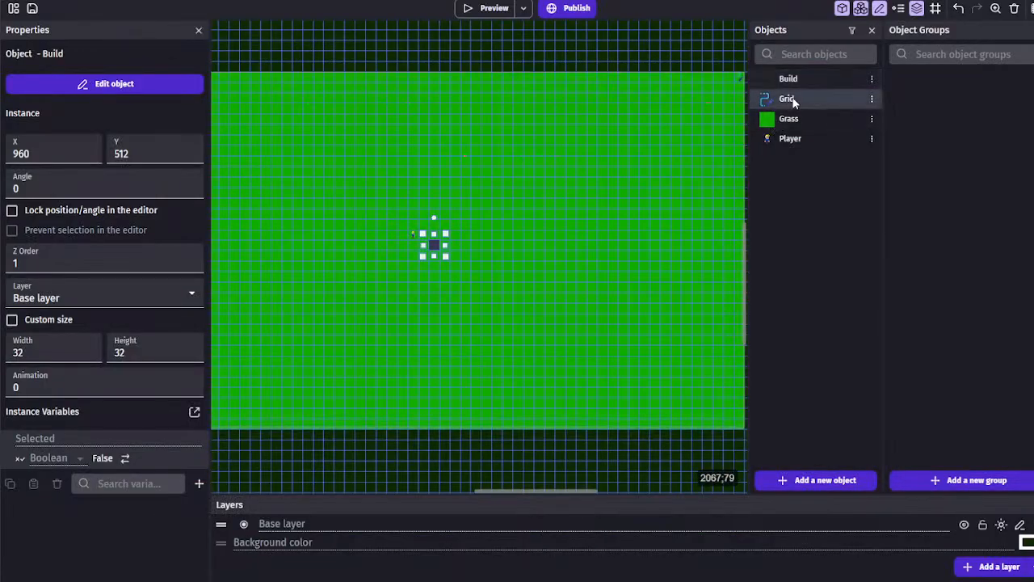
Open the Grid object for editing and set its outline size to 0
{"action": "double_click", "coordinate": [785, 98]}
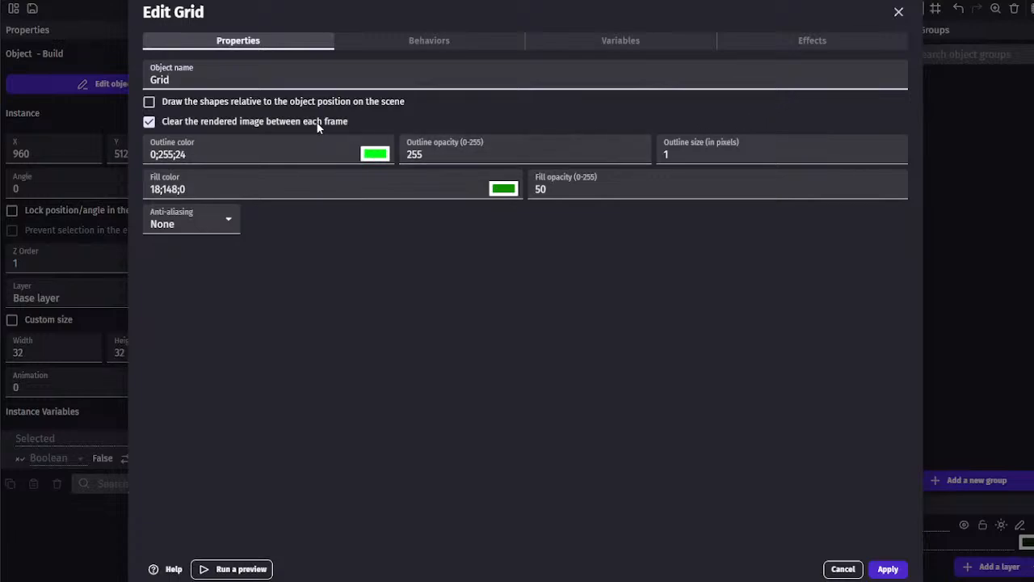
{"action": "left_click", "coordinate": [756, 42]}
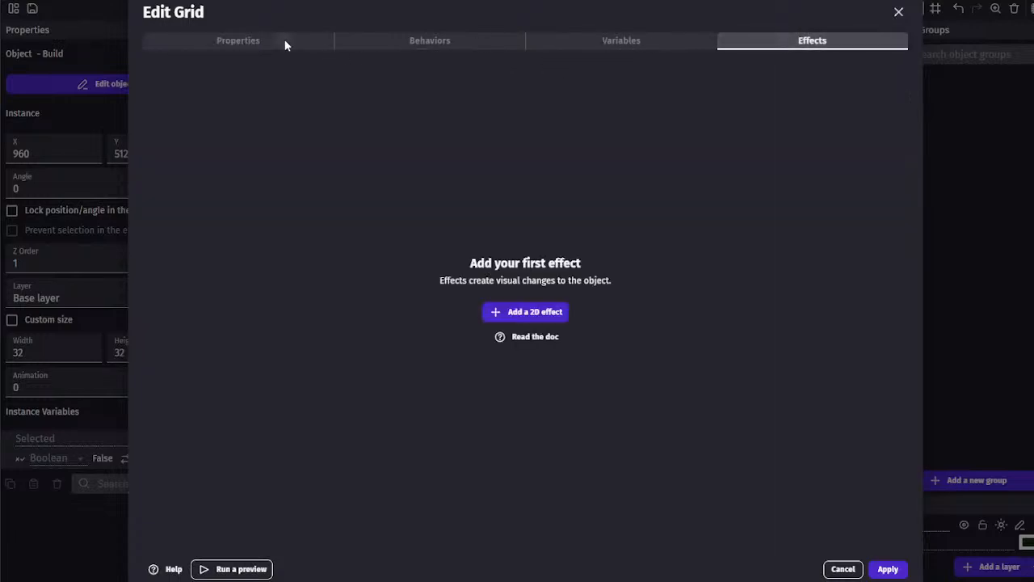
{"action": "left_click", "coordinate": [283, 42]}
{"action": "left_click_drag", "start_coordinate": [717, 150], "coordinate": [581, 142]}
{"action": "type", "text": "0"}
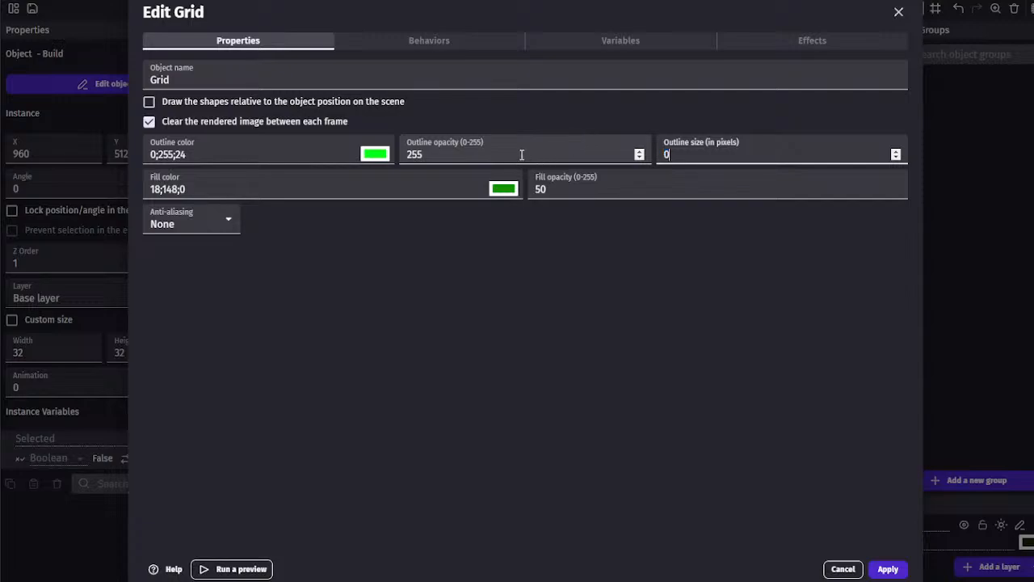
{"action": "key", "text": "shift+Tab"}
{"action": "left_click", "coordinate": [247, 151]}
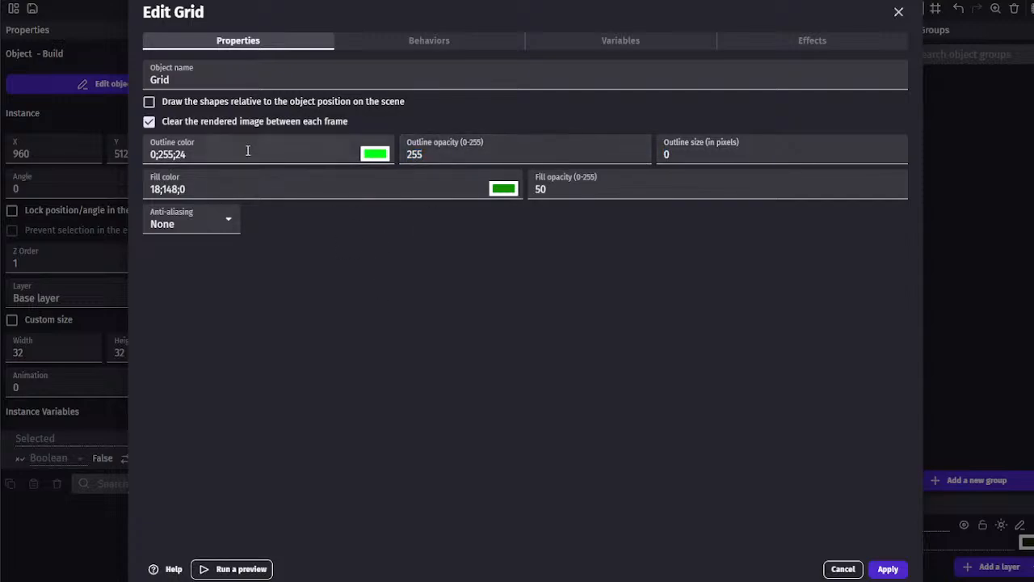
{"action": "left_click", "coordinate": [331, 305]}
{"action": "left_click", "coordinate": [228, 220]}
{"action": "left_click", "coordinate": [314, 238]}
Set Grid's outline opacity and fill opacity to 0 and apply the changes
{"action": "left_click_drag", "start_coordinate": [469, 164], "coordinate": [372, 169]}
{"action": "type", "text": "0"}
{"action": "left_click_drag", "start_coordinate": [557, 191], "coordinate": [462, 199]}
{"action": "type", "text": "0"}
{"action": "left_click", "coordinate": [420, 271]}
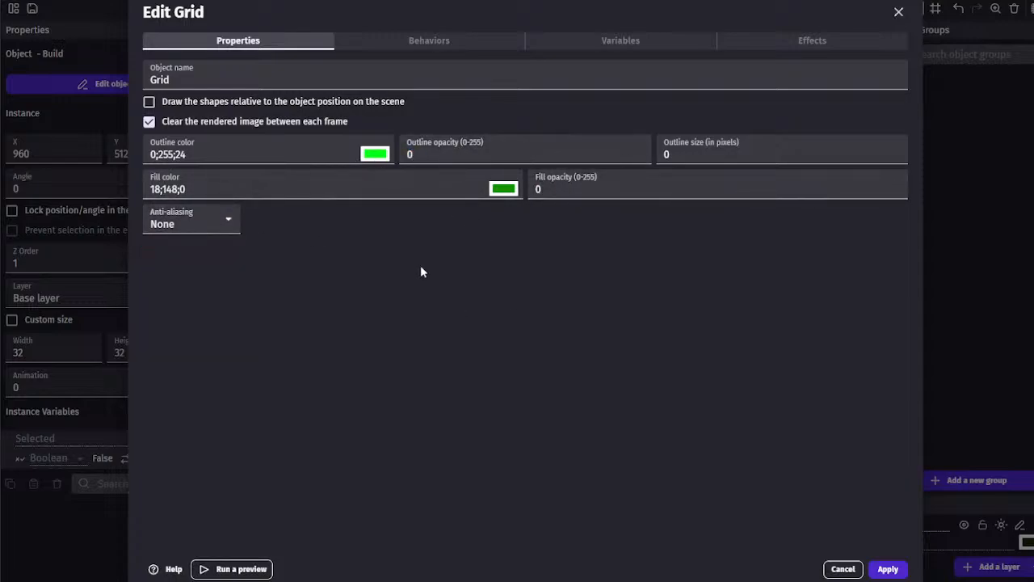
{"action": "left_click", "coordinate": [888, 569]}
Preview the game and walk the player around to check the scene without grid lines
{"action": "left_click", "coordinate": [523, 8]}
{"action": "left_click", "coordinate": [499, 10]}
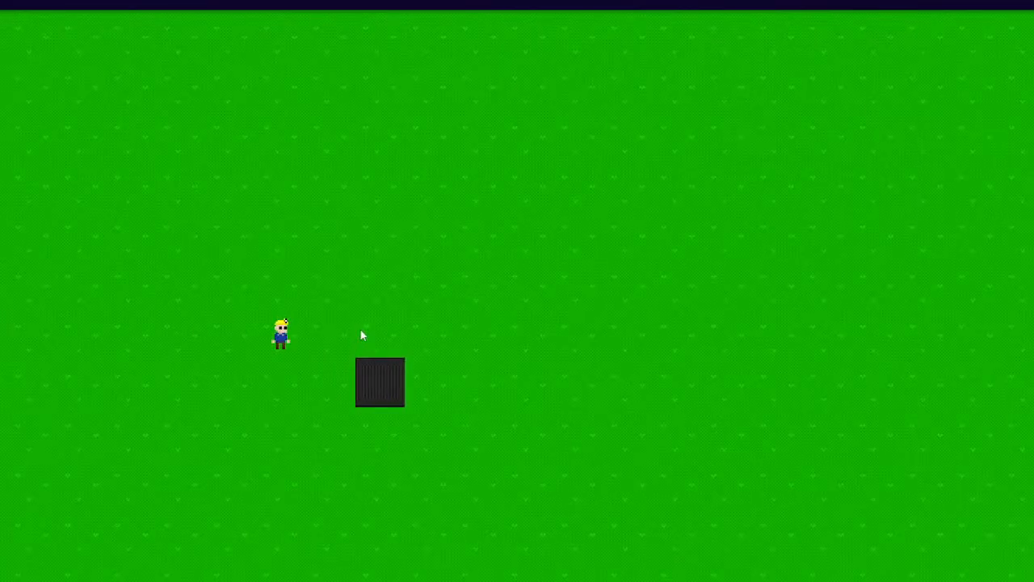
{"action": "key", "text": "a"}
{"action": "key", "text": "w"}
{"action": "key", "text": "d"}
{"action": "key", "text": "a"}
{"action": "key", "text": "s"}
{"action": "key", "text": "d"}
{"action": "key", "text": "a"}
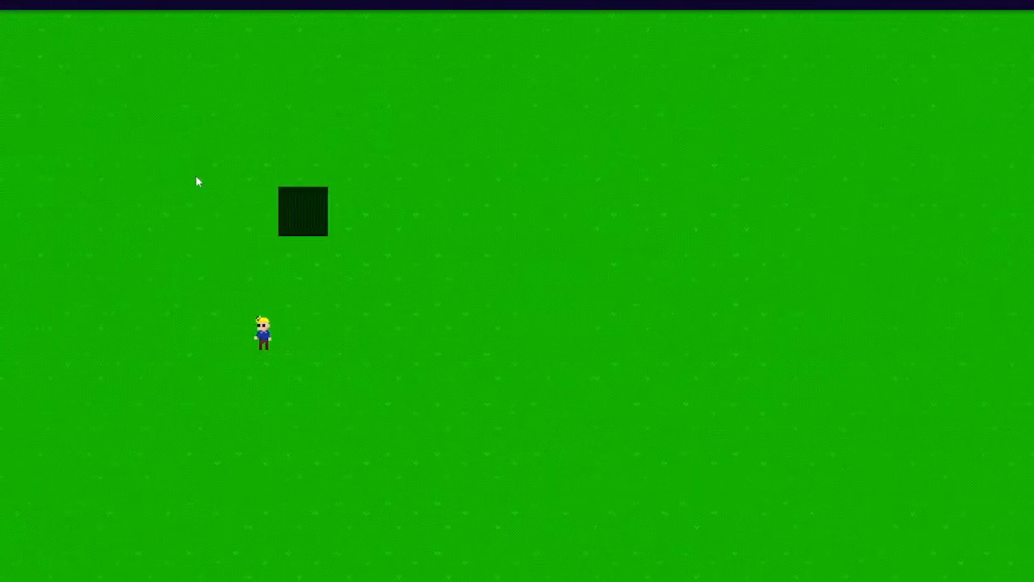
{"action": "key", "text": "d"}
{"action": "left_click", "coordinate": [136, 251]}
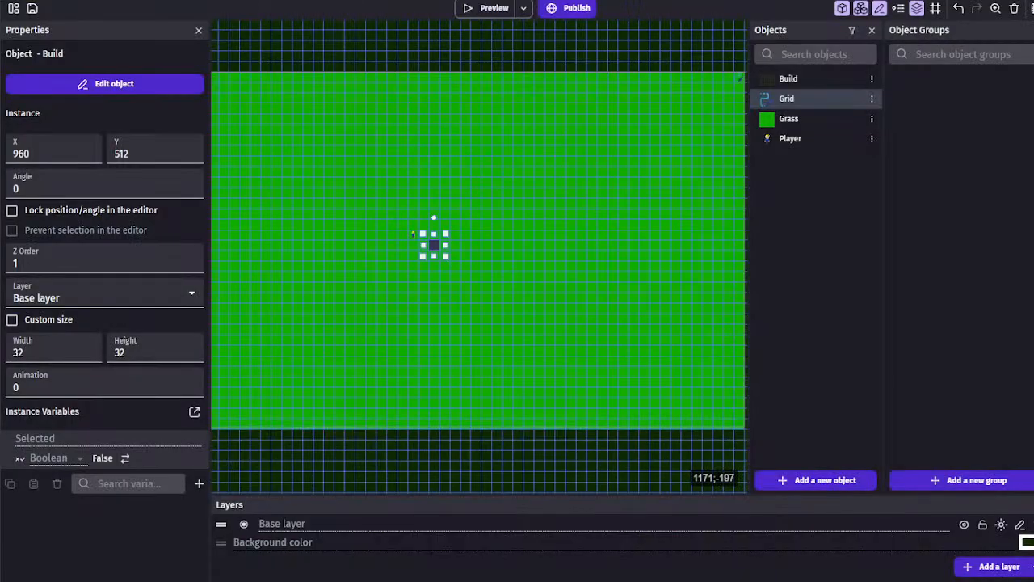
Copy the Build instance and paste five more copies at different spots around the player
{"action": "left_click", "coordinate": [433, 244]}
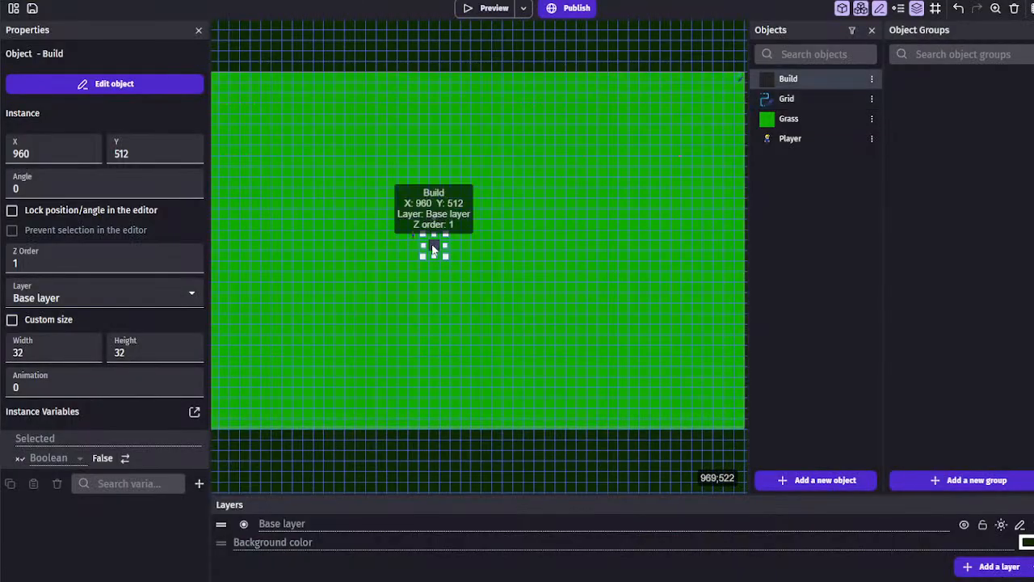
{"action": "key", "text": "ctrl+v"}
{"action": "key", "text": "ctrl+v"}
{"action": "key", "text": "ctrl+v"}
{"action": "key", "text": "ctrl+v"}
{"action": "key", "text": "ctrl+v"}
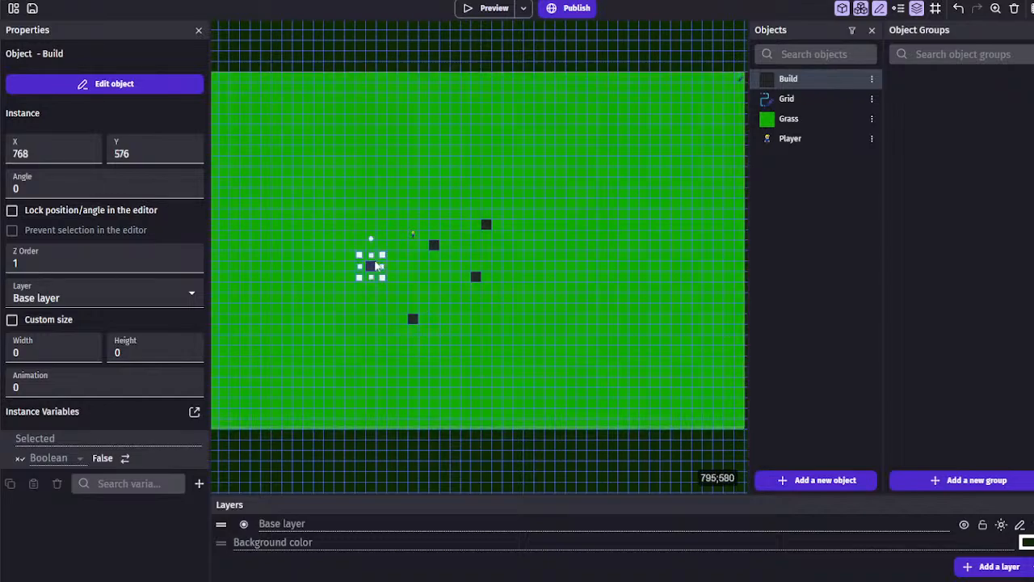
{"action": "key", "text": "ctrl+v"}
Preview the game and test moving the Build blocks one by one into a row on the grid
{"action": "key", "text": "ctrl+Return"}
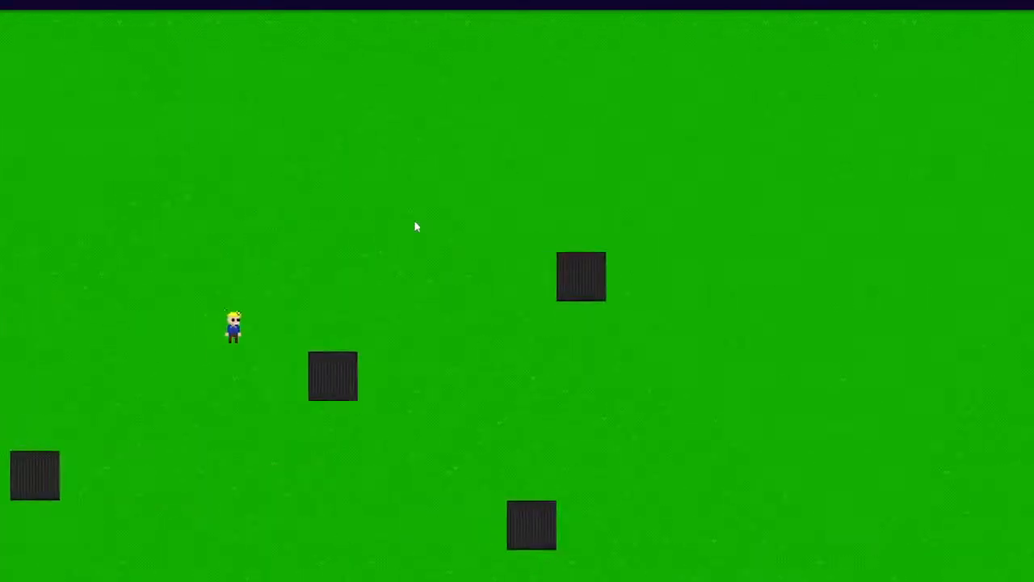
{"action": "left_click_drag", "start_coordinate": [456, 381], "coordinate": [178, 194]}
{"action": "left_click_drag", "start_coordinate": [79, 196], "coordinate": [221, 208]}
{"action": "left_click_drag", "start_coordinate": [179, 483], "coordinate": [275, 187]}
{"action": "left_click_drag", "start_coordinate": [727, 305], "coordinate": [323, 193]}
{"action": "left_click_drag", "start_coordinate": [663, 535], "coordinate": [355, 182]}
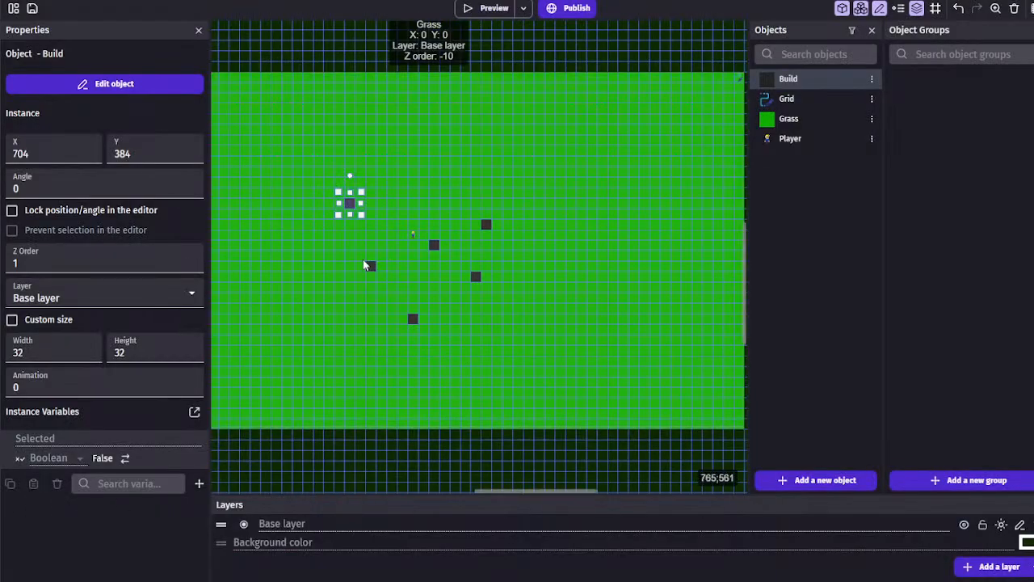
Move the other five Build instances in the scene into an arc above and beside the player
{"action": "left_click_drag", "start_coordinate": [370, 266], "coordinate": [395, 184]}
{"action": "left_click_drag", "start_coordinate": [434, 244], "coordinate": [433, 193]}
{"action": "left_click_drag", "start_coordinate": [485, 223], "coordinate": [476, 203]}
{"action": "left_click_drag", "start_coordinate": [476, 276], "coordinate": [497, 224]}
{"action": "left_click_drag", "start_coordinate": [413, 318], "coordinate": [361, 224]}
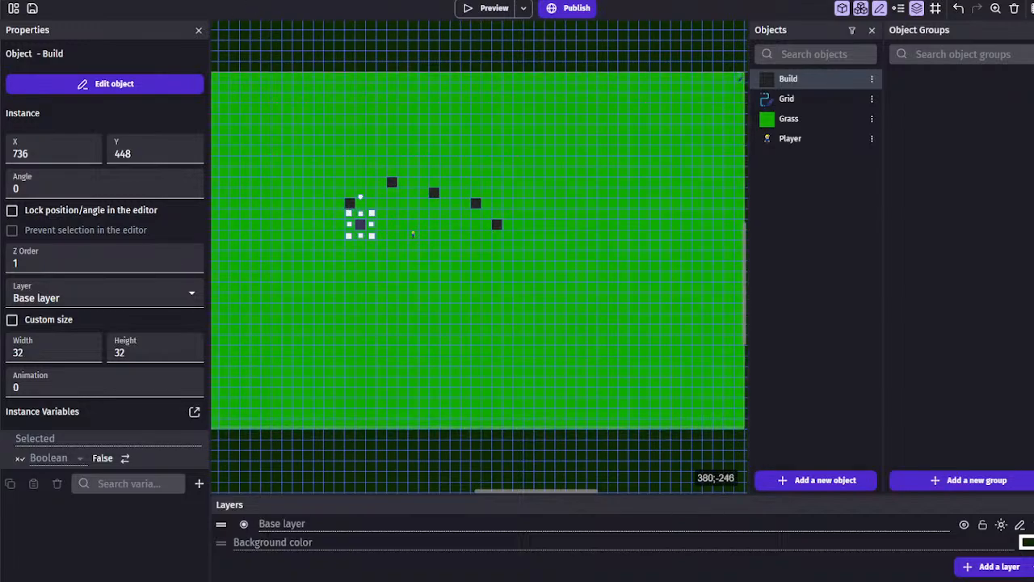
Collapse the Grid and Grid Stuff event groups in the scene's events, leaving the Camera group collapsed
{"action": "left_click", "coordinate": [147, 0]}
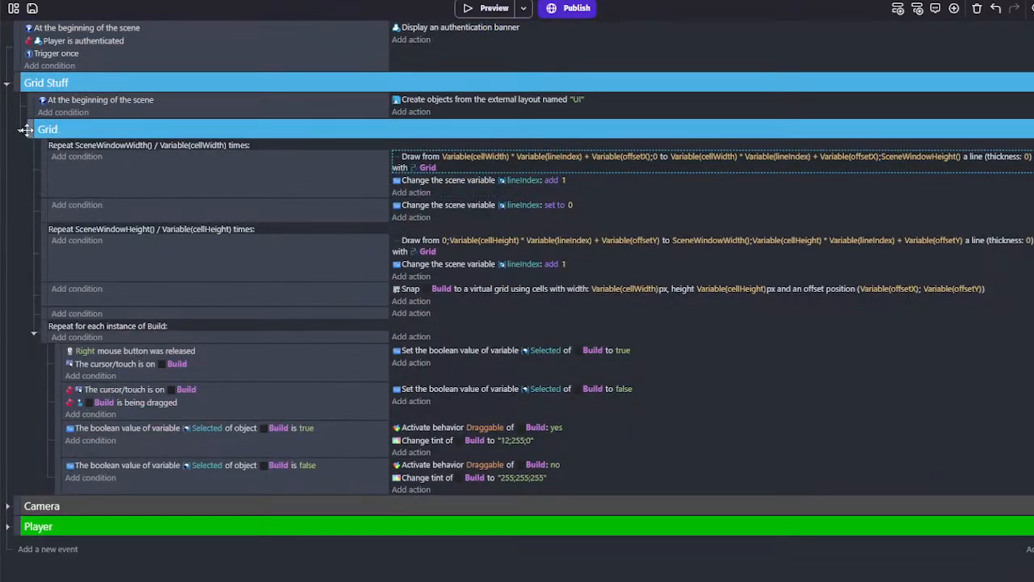
{"action": "left_click", "coordinate": [22, 132]}
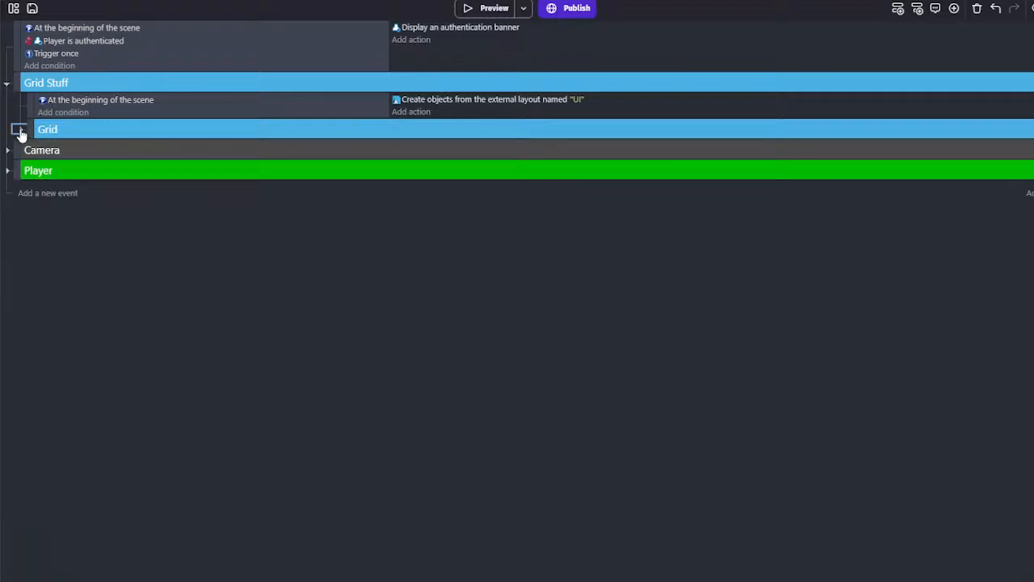
{"action": "left_click", "coordinate": [8, 84]}
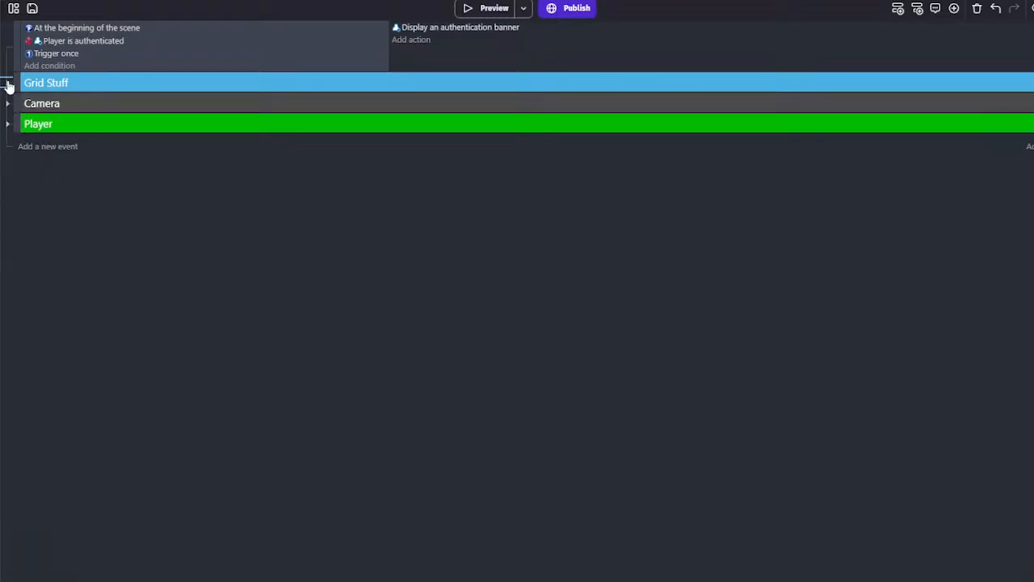
{"action": "left_click", "coordinate": [8, 105]}
{"action": "left_click", "coordinate": [7, 104]}
Return to the scene, deselect the Build instance on the layout, and save the project
{"action": "left_click", "coordinate": [144, 1]}
{"action": "scroll", "coordinate": [377, 151], "scroll_direction": "down", "scroll_amount": 3}
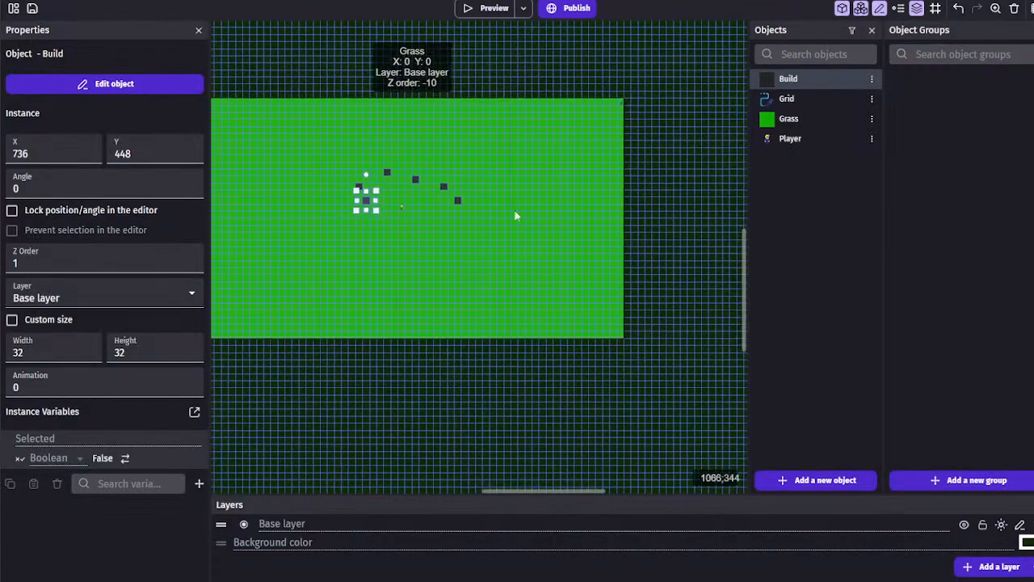
{"action": "left_click", "coordinate": [671, 270]}
{"action": "middle_click_drag", "start_coordinate": [424, 173], "coordinate": [450, 189]}
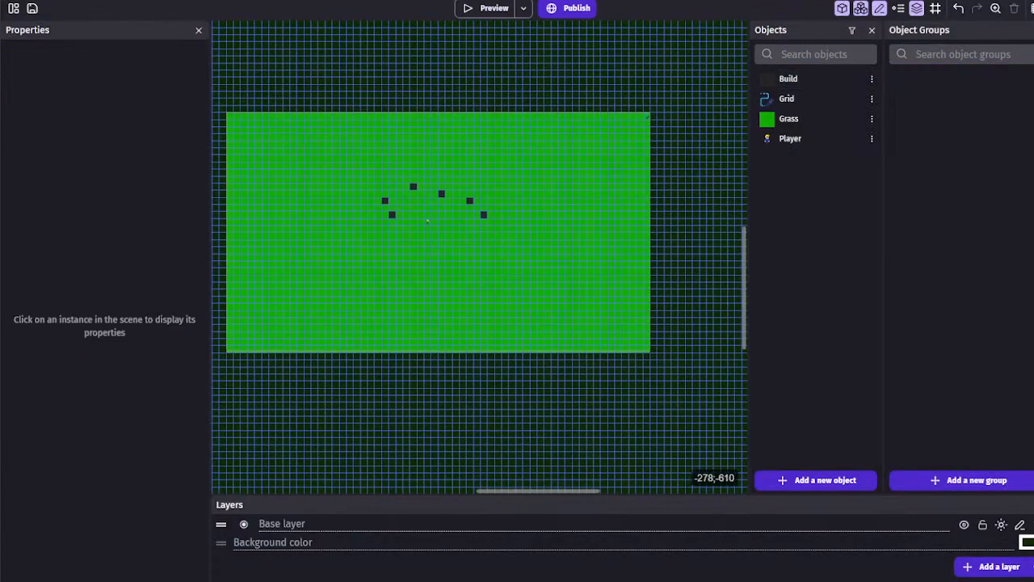
{"action": "left_click", "coordinate": [14, 8]}
{"action": "left_click", "coordinate": [101, 77]}
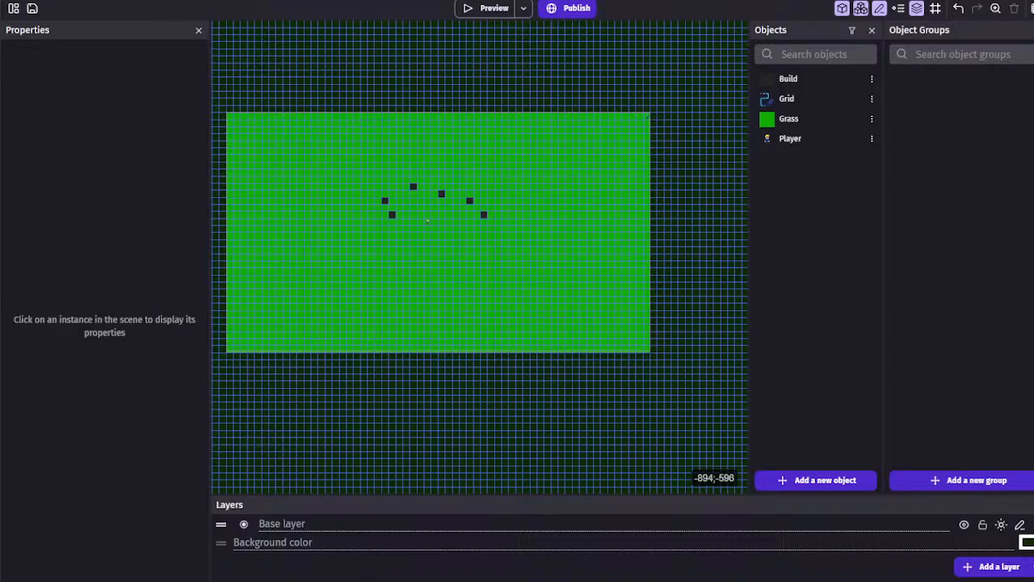
{"action": "left_click", "coordinate": [13, 8]}
{"action": "mouse_move", "coordinate": [32, 8]}
{"action": "left_click", "coordinate": [111, 73]}
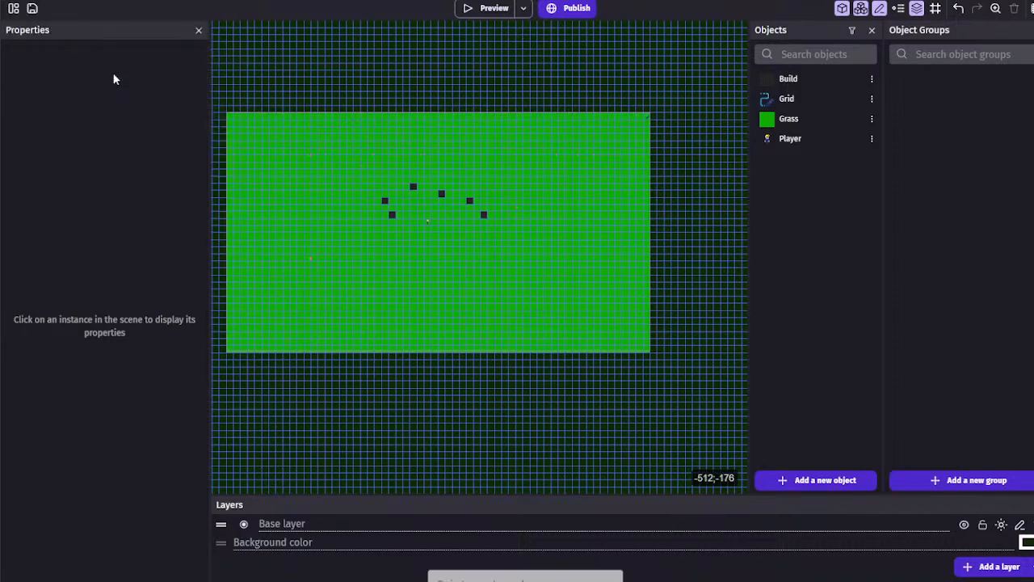
{"action": "scroll", "coordinate": [480, 211], "scroll_direction": "up", "scroll_amount": 5}
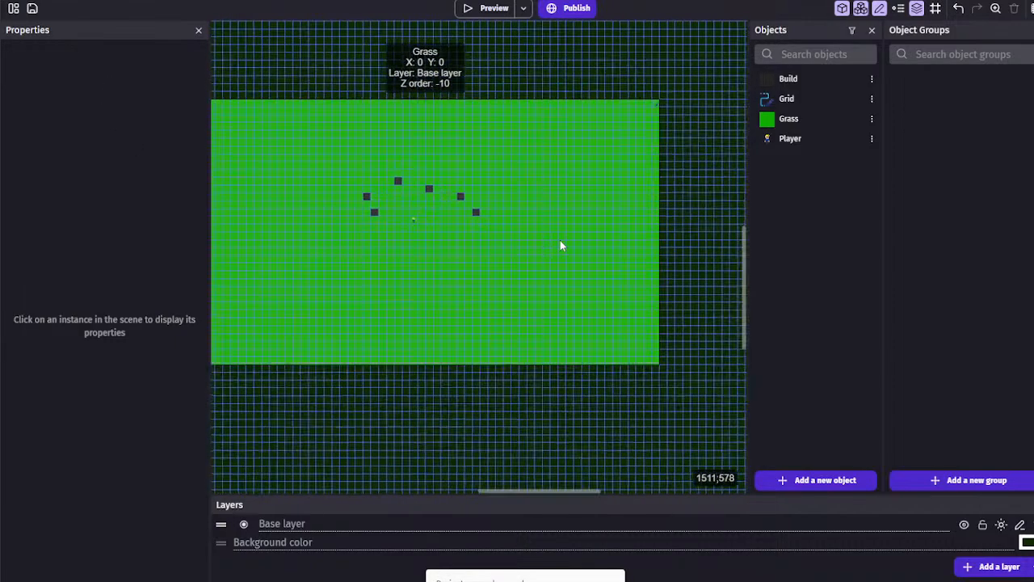
{"action": "scroll", "coordinate": [470, 248], "scroll_direction": "up", "scroll_amount": 6}
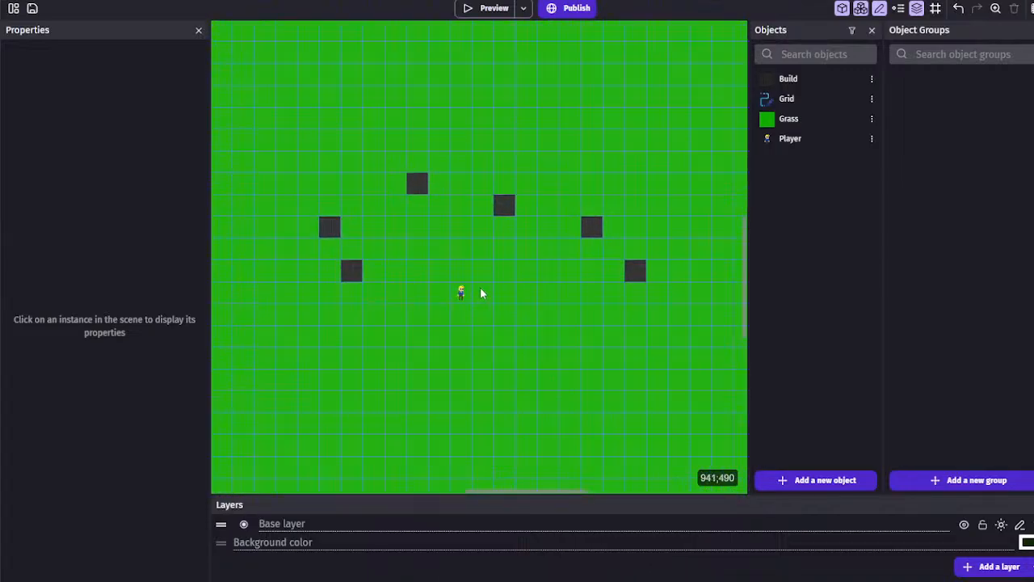
{"action": "double_click", "coordinate": [453, 294]}
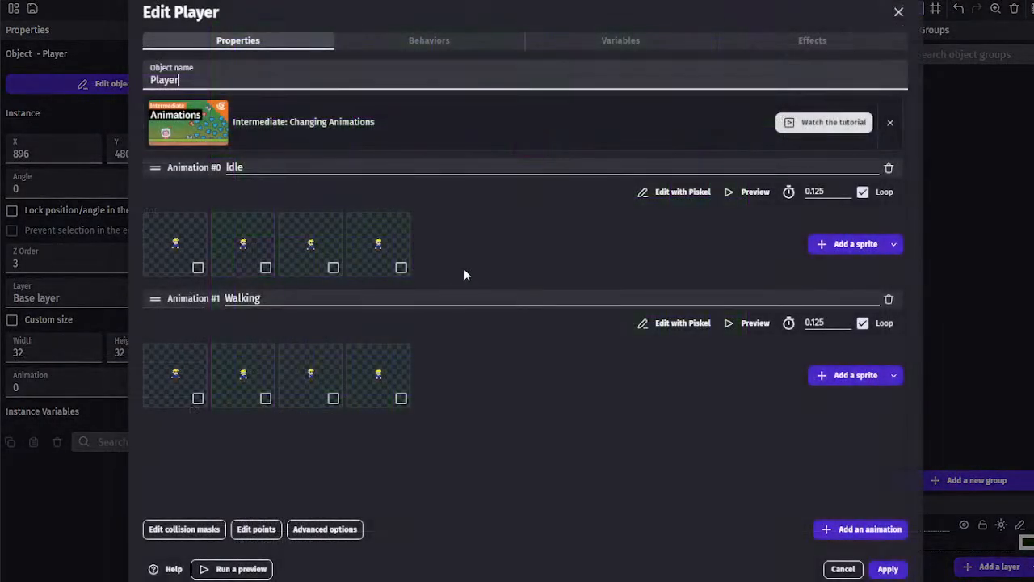
{"action": "left_click", "coordinate": [840, 569]}
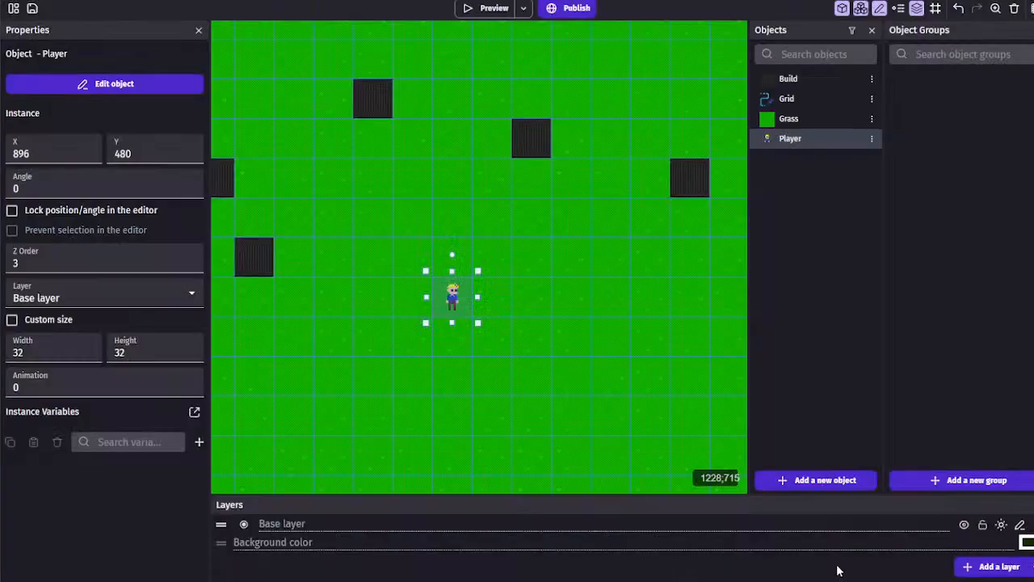
{"action": "scroll", "coordinate": [468, 230], "scroll_direction": "down", "scroll_amount": 4}
{"action": "scroll", "coordinate": [478, 243], "scroll_direction": "down", "scroll_amount": 3}
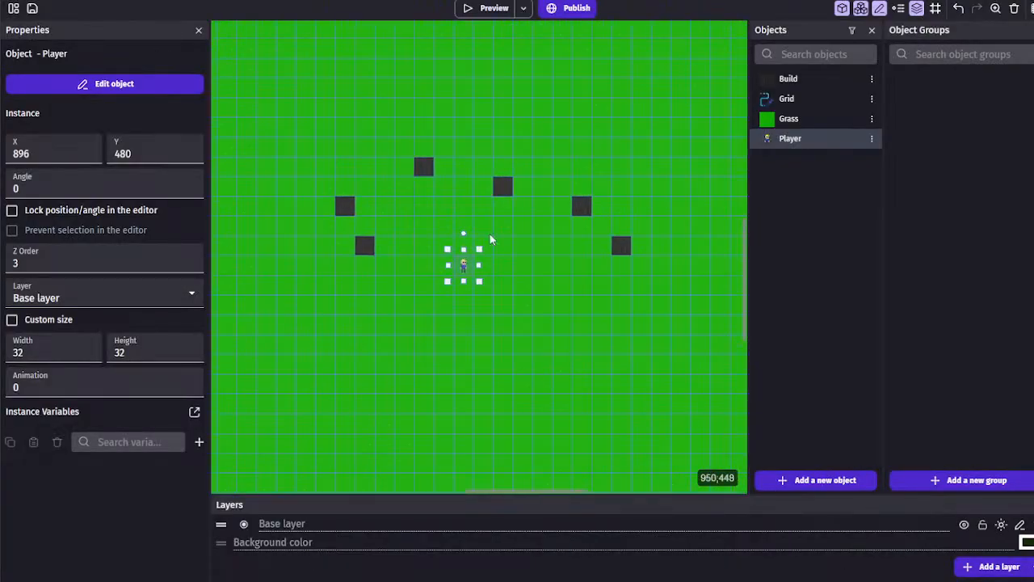
{"action": "scroll", "coordinate": [470, 209], "scroll_direction": "down", "scroll_amount": 2}
{"action": "left_click", "coordinate": [476, 201]}
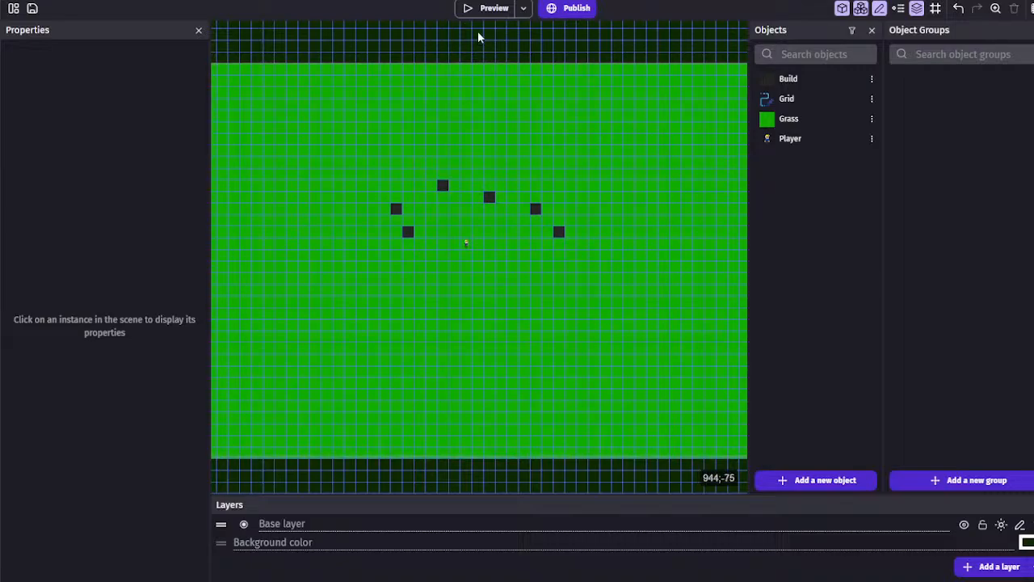
{"action": "scroll", "coordinate": [468, 104], "scroll_direction": "up", "scroll_amount": 2}
{"action": "middle_click_drag", "start_coordinate": [476, 129], "coordinate": [473, 95]}
{"action": "scroll", "coordinate": [470, 103], "scroll_direction": "up", "scroll_amount": 2}
{"action": "scroll", "coordinate": [443, 243], "scroll_direction": "up", "scroll_amount": 2}
{"action": "middle_click_drag", "start_coordinate": [443, 226], "coordinate": [443, 159]}
{"action": "scroll", "coordinate": [444, 210], "scroll_direction": "up", "scroll_amount": 1}
{"action": "scroll", "coordinate": [441, 212], "scroll_direction": "down", "scroll_amount": 1}
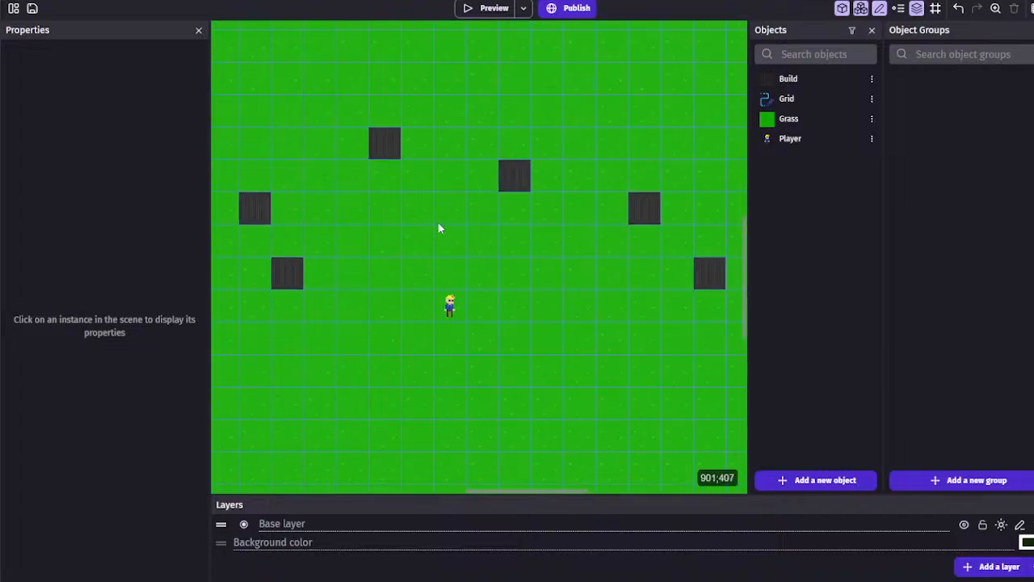
{"action": "middle_click_drag", "start_coordinate": [437, 218], "coordinate": [441, 196]}
{"action": "scroll", "coordinate": [441, 196], "scroll_direction": "up", "scroll_amount": 1}
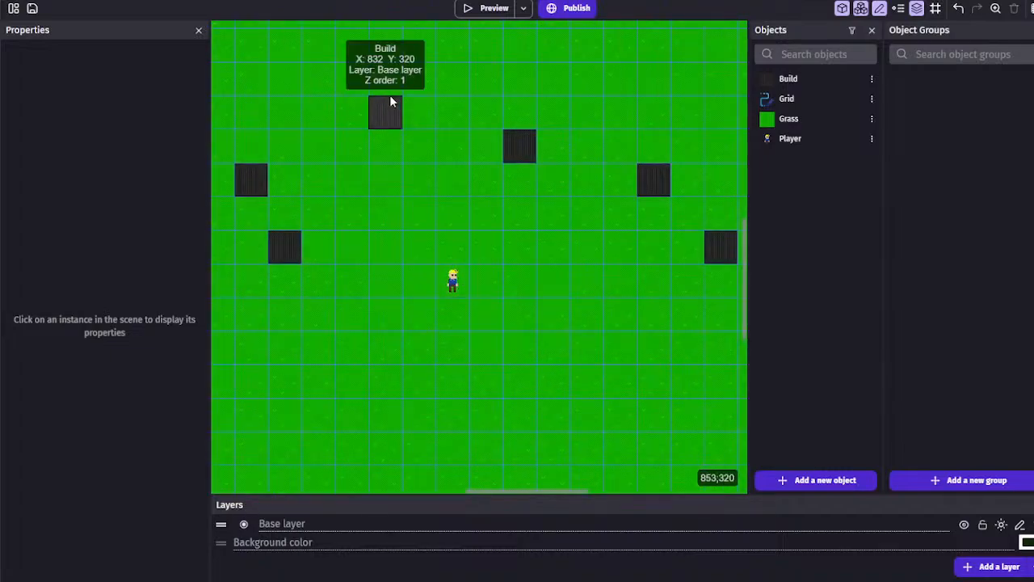
{"action": "left_click", "coordinate": [453, 280]}
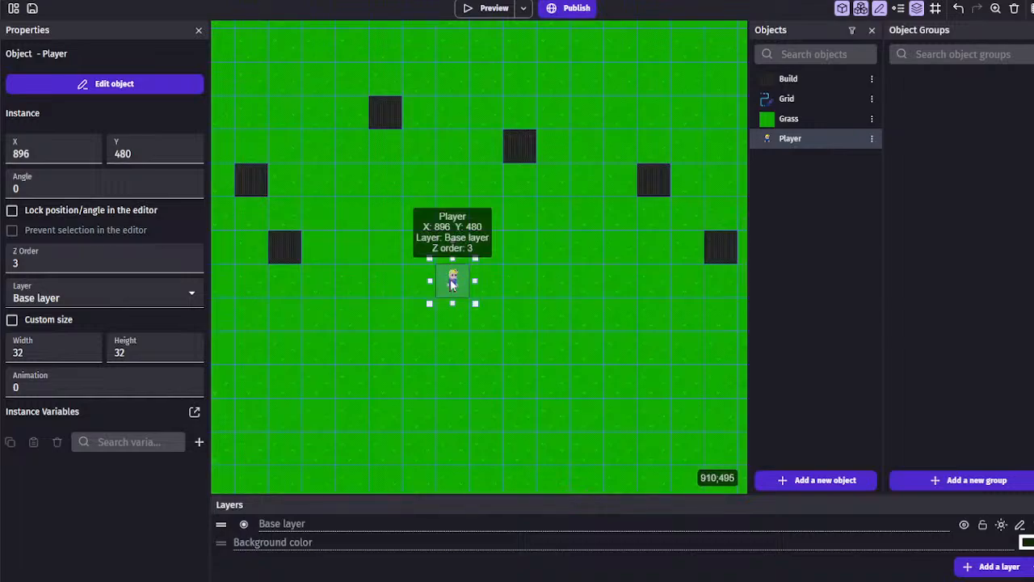
{"action": "scroll", "coordinate": [452, 283], "scroll_direction": "up", "scroll_amount": 5}
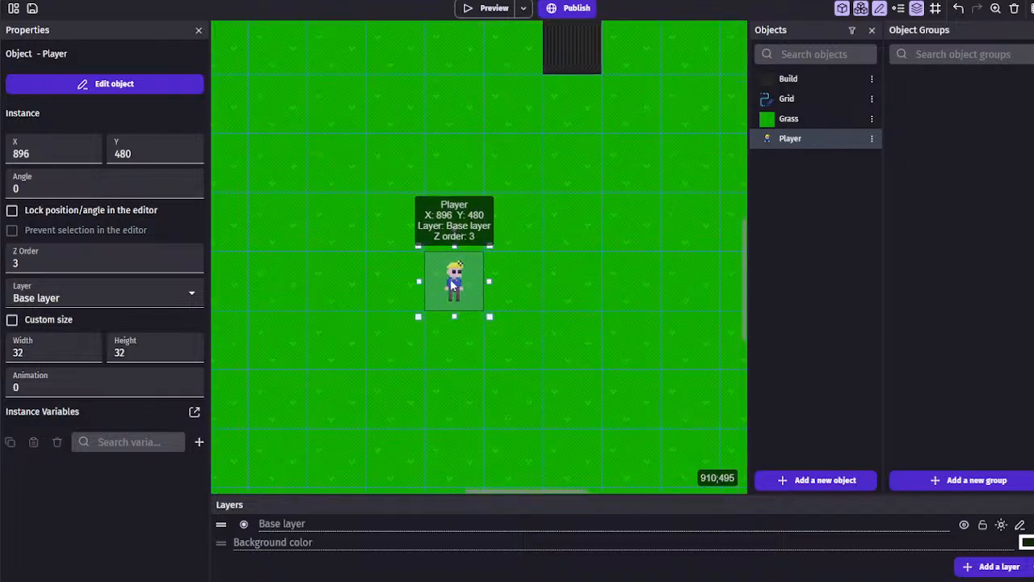
{"action": "middle_click_drag", "start_coordinate": [452, 285], "coordinate": [451, 262]}
{"action": "scroll", "coordinate": [379, 215], "scroll_direction": "down", "scroll_amount": 2}
{"action": "middle_click_drag", "start_coordinate": [410, 216], "coordinate": [413, 218]}
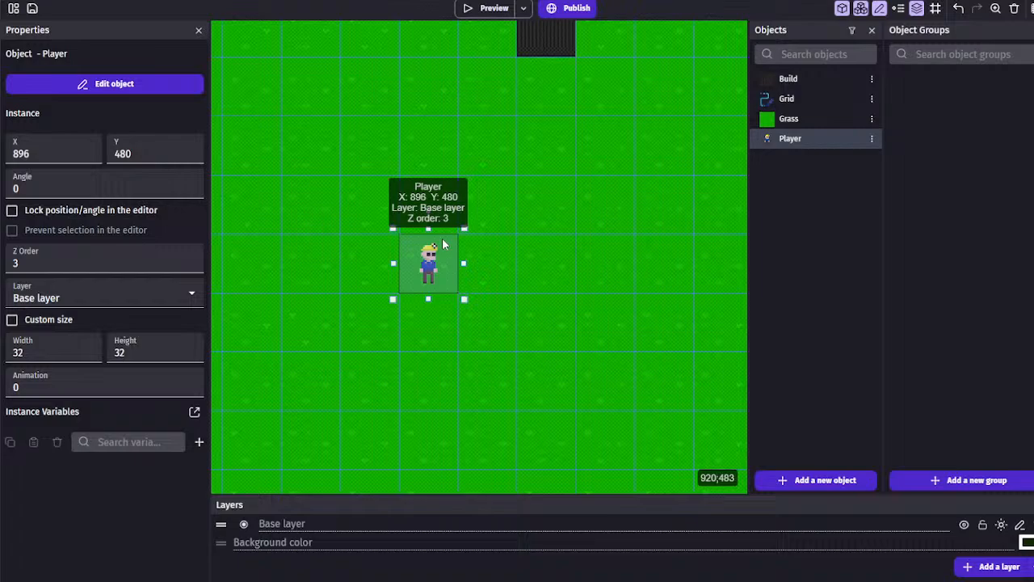
{"action": "scroll", "coordinate": [443, 244], "scroll_direction": "down", "scroll_amount": 5}
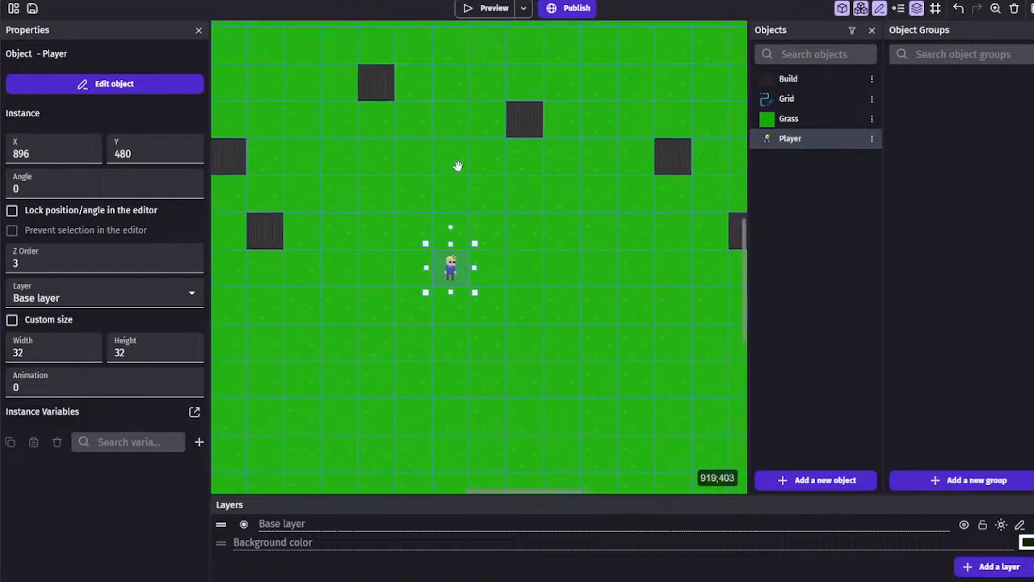
{"action": "scroll", "coordinate": [364, 110], "scroll_direction": "down", "scroll_amount": 3}
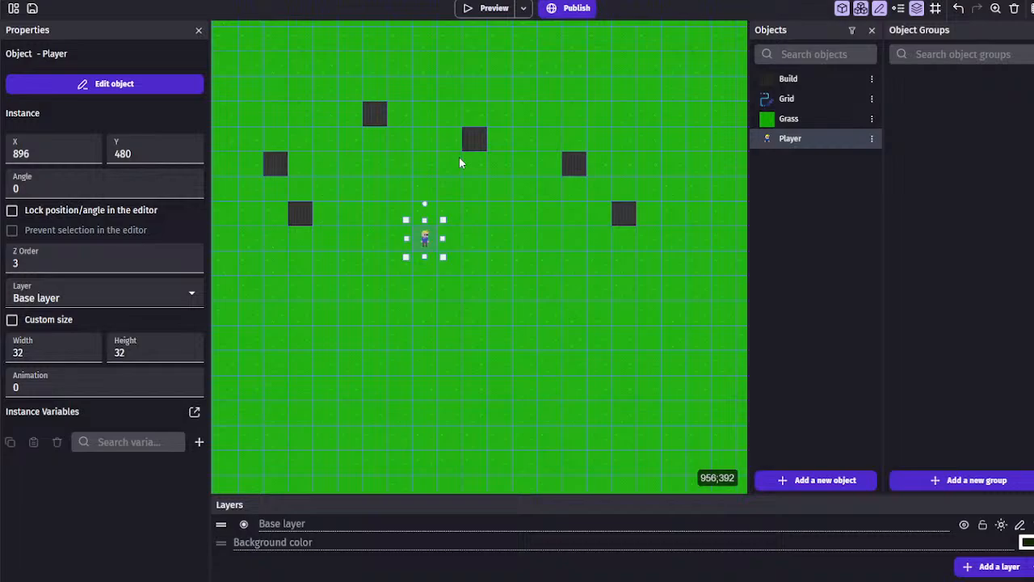
{"action": "scroll", "coordinate": [395, 121], "scroll_direction": "down", "scroll_amount": 1}
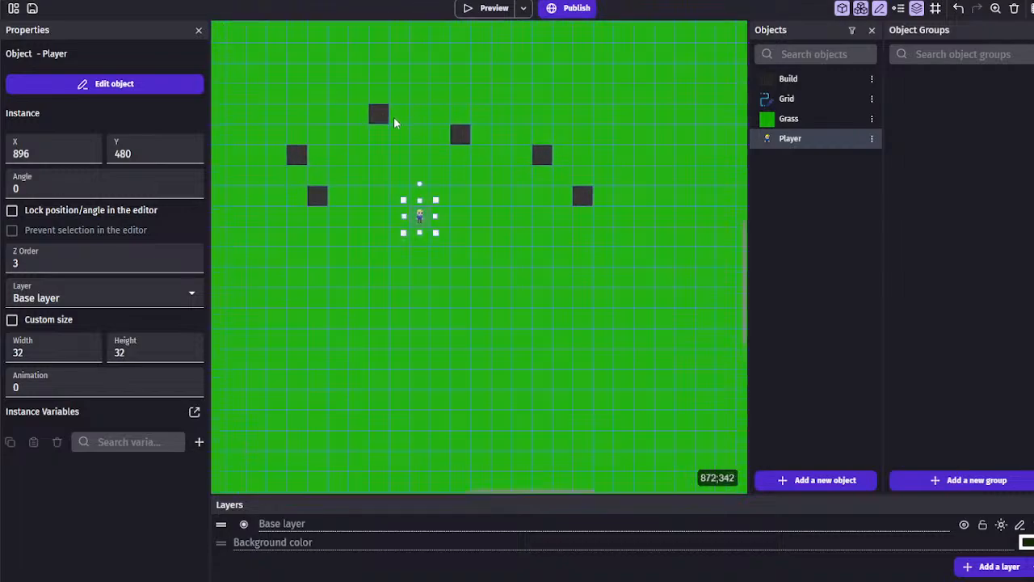
{"action": "scroll", "coordinate": [317, 198], "scroll_direction": "down", "scroll_amount": 1}
{"action": "scroll", "coordinate": [362, 158], "scroll_direction": "up", "scroll_amount": 2}
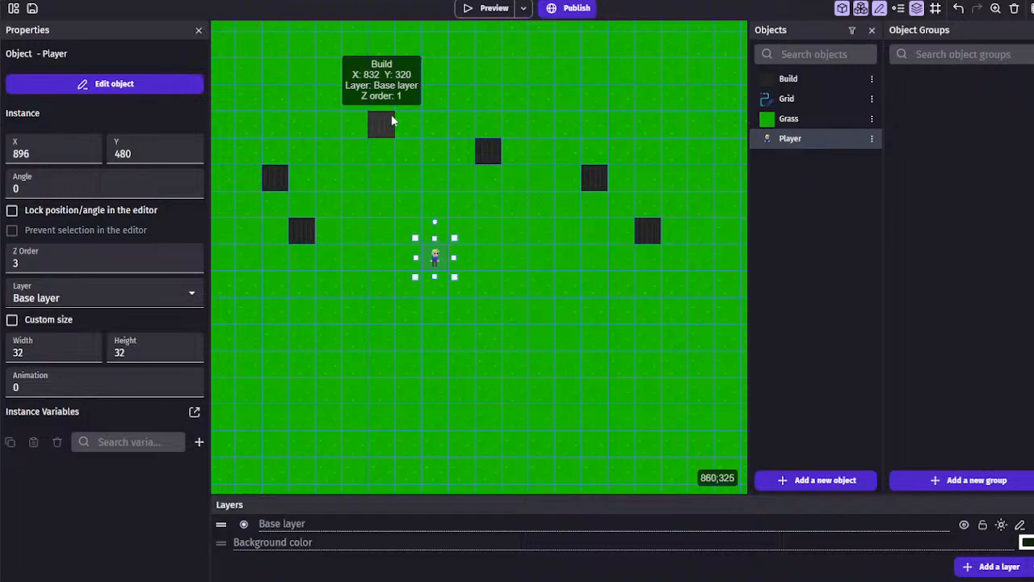
{"action": "scroll", "coordinate": [392, 119], "scroll_direction": "down", "scroll_amount": 5, "text": "ctrl"}
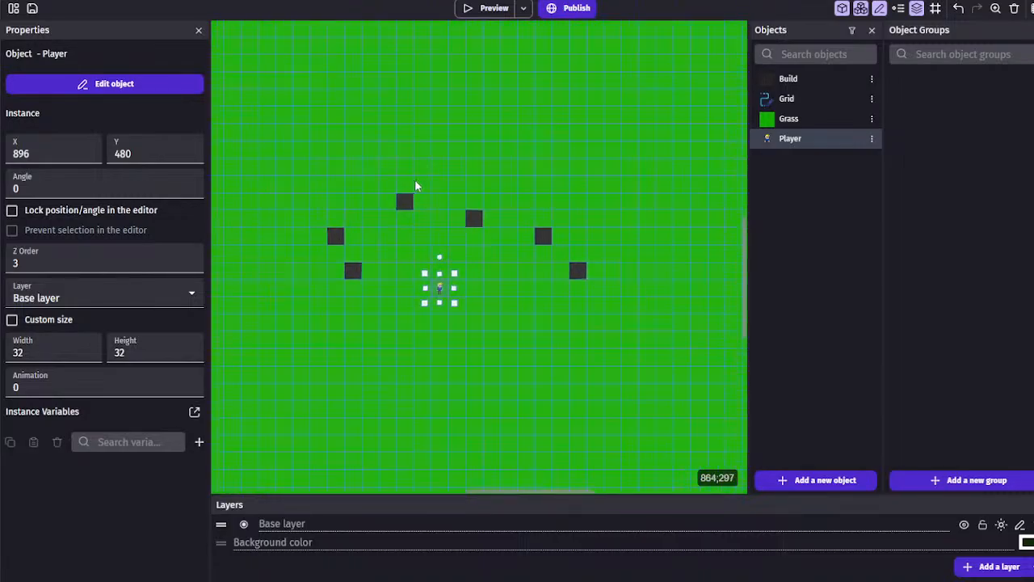
{"action": "scroll", "coordinate": [413, 180], "scroll_direction": "down", "scroll_amount": 2}
Preview the game and walk the player back and forth among the Build blocks
{"action": "left_click", "coordinate": [477, 44]}
{"action": "left_click", "coordinate": [488, 12]}
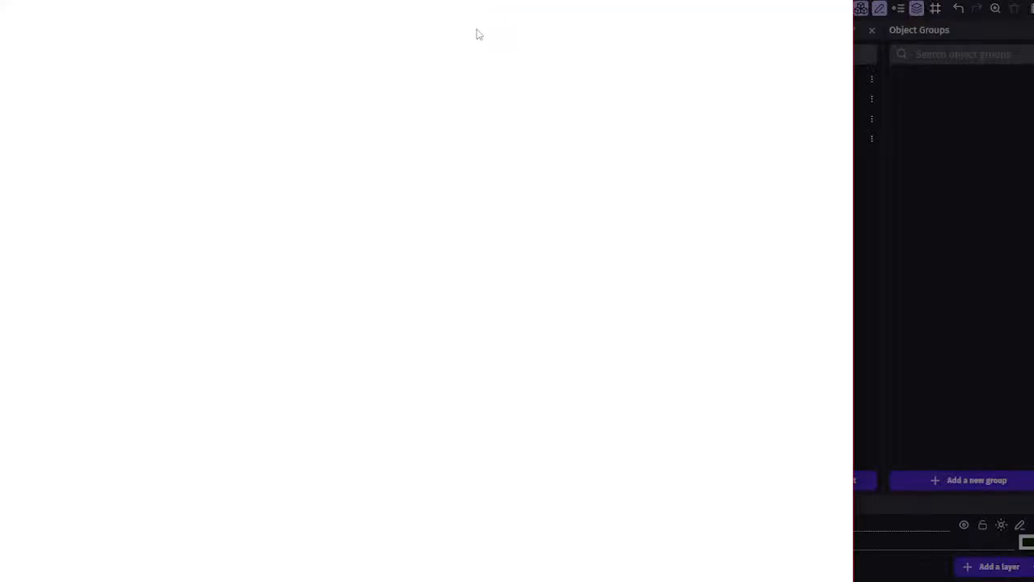
{"action": "key", "text": "Up"}
{"action": "key", "text": "Left"}
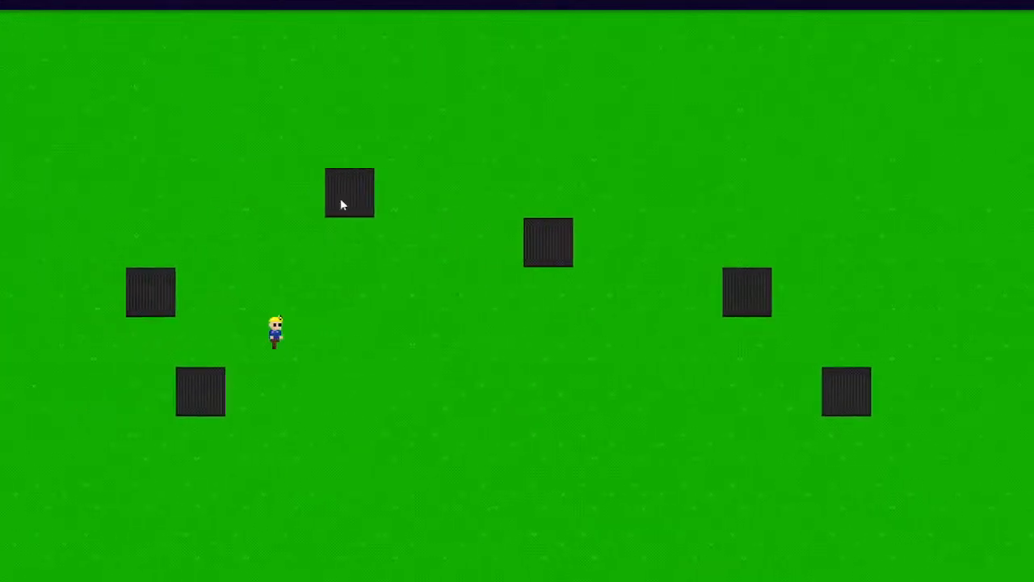
{"action": "key", "text": "Right"}
{"action": "key", "text": "Left"}
{"action": "key", "text": "Right"}
{"action": "key", "text": "Left"}
{"action": "key", "text": "Right"}
{"action": "key", "text": "Up"}
{"action": "key", "text": "Left"}
{"action": "key", "text": "Down"}
{"action": "key", "text": "Right"}
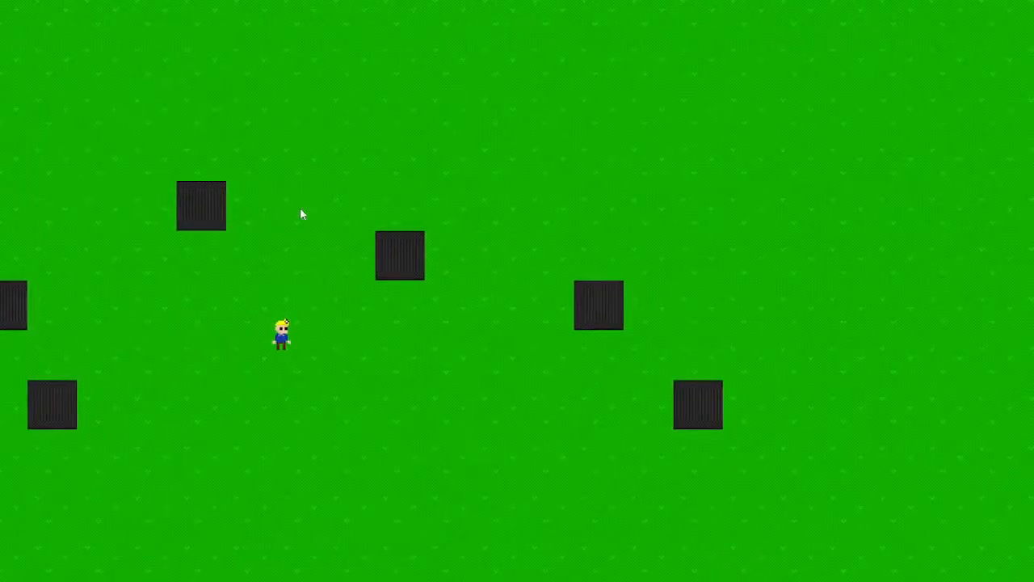
{"action": "key", "text": "Left"}
{"action": "key", "text": "Right"}
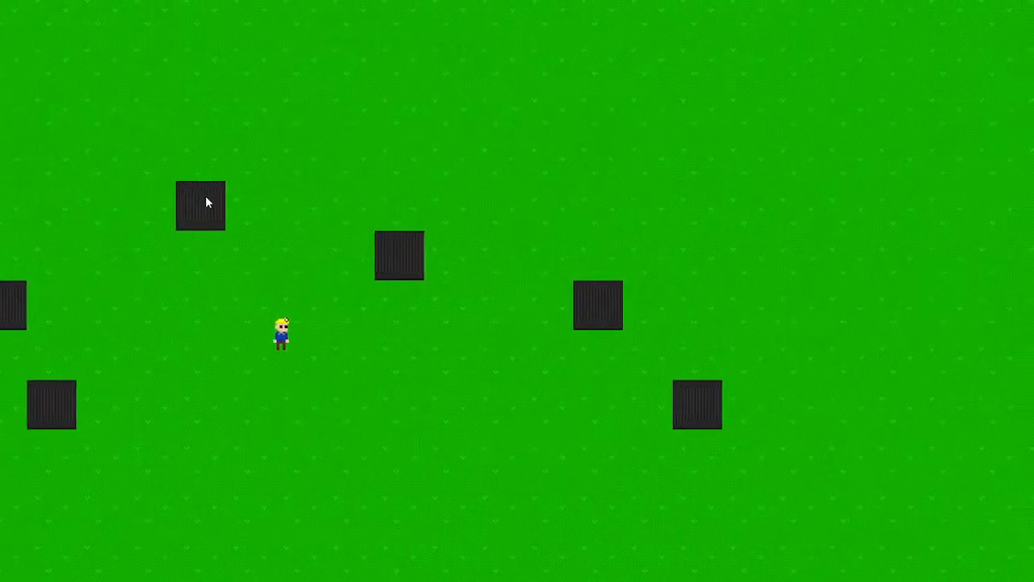
Test moving the uppermost Build block down beside the player in the preview, and close the preview
{"action": "key", "text": "Left"}
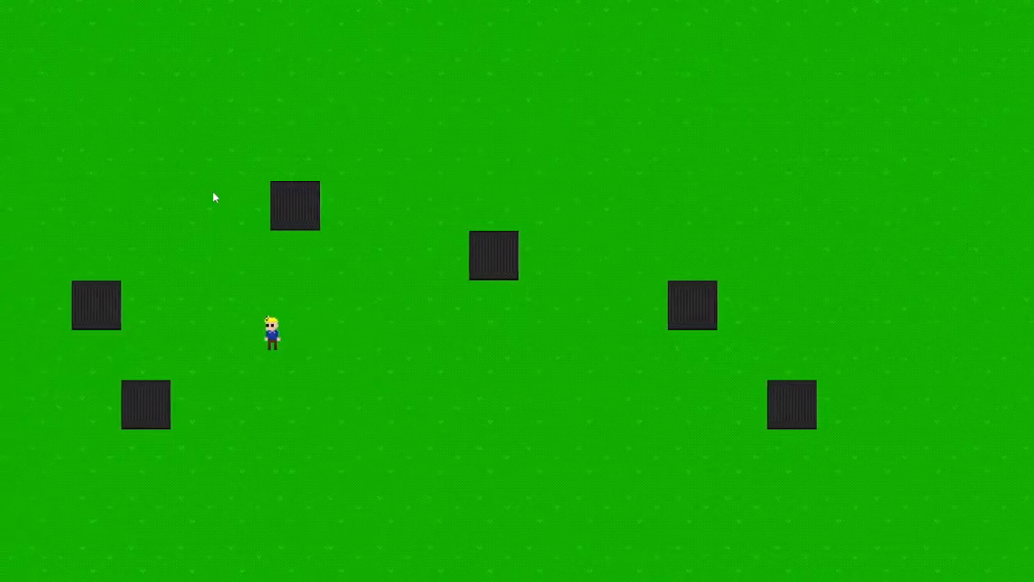
{"action": "key", "text": "Right"}
{"action": "left_click_drag", "start_coordinate": [274, 203], "coordinate": [333, 305]}
{"action": "key", "text": "Left"}
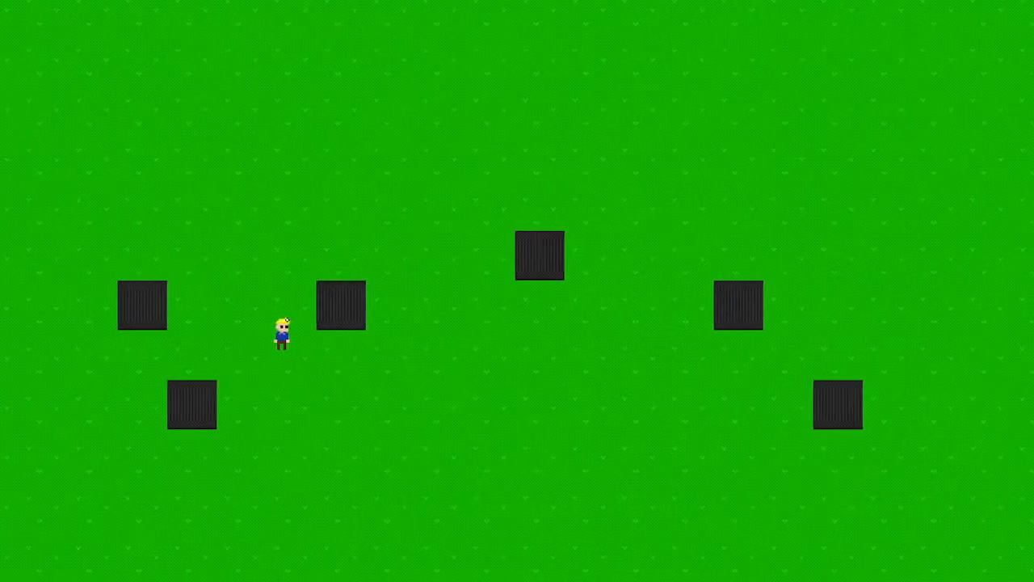
{"action": "key", "text": "alt+F4"}
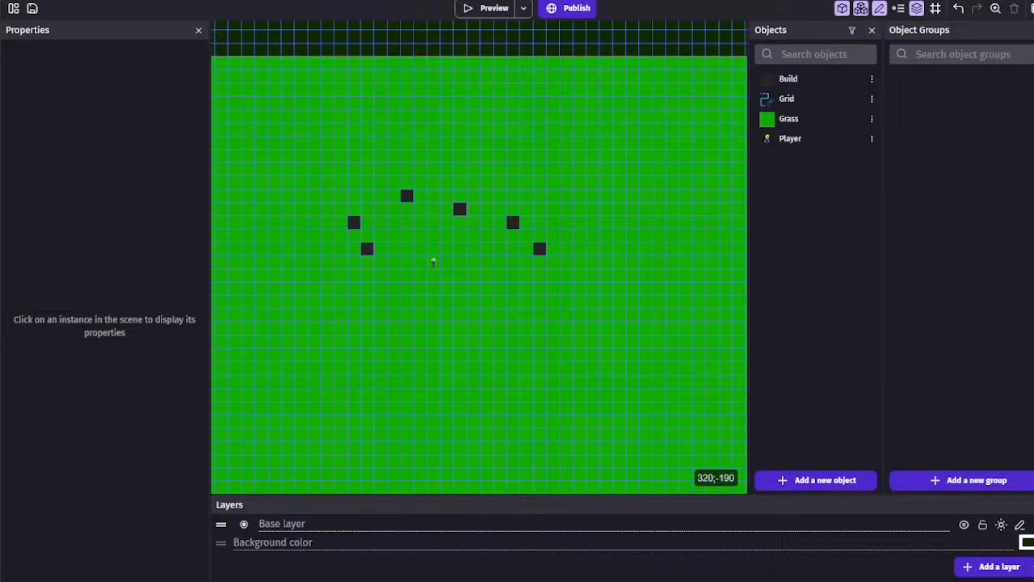
Check the Player event group in the scene's events, collapse it, and expand the Grid Stuff and Grid groups
{"action": "left_click", "coordinate": [219, 1]}
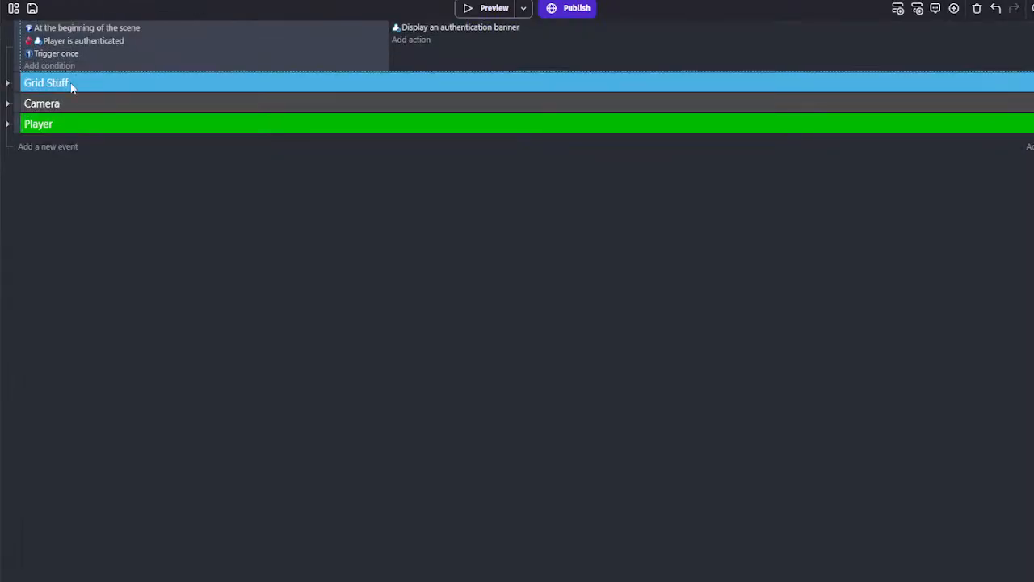
{"action": "left_click", "coordinate": [7, 128]}
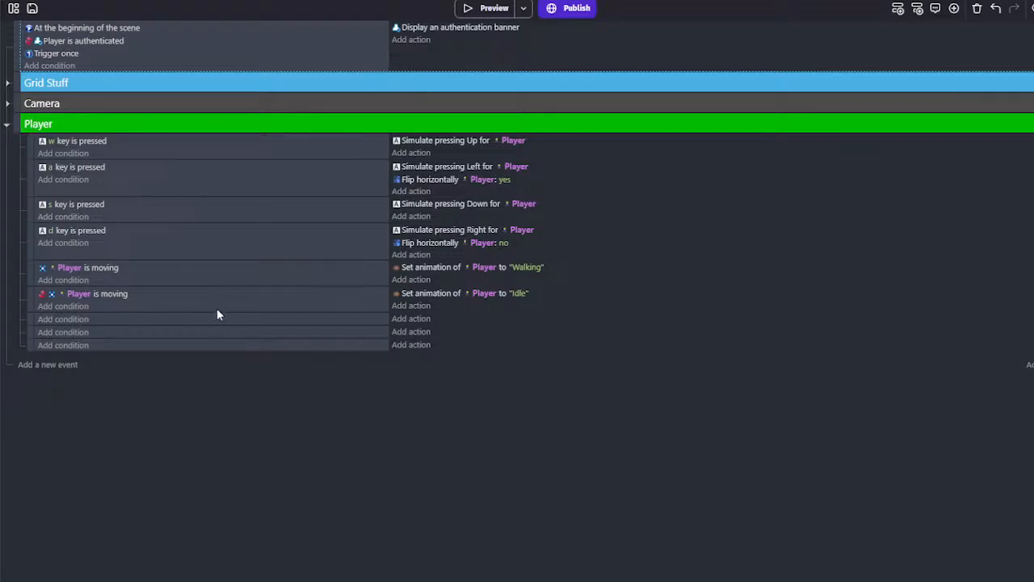
{"action": "left_click", "coordinate": [7, 122]}
{"action": "left_click", "coordinate": [7, 84]}
{"action": "left_click", "coordinate": [6, 83]}
{"action": "left_click", "coordinate": [6, 83]}
{"action": "left_click", "coordinate": [19, 129]}
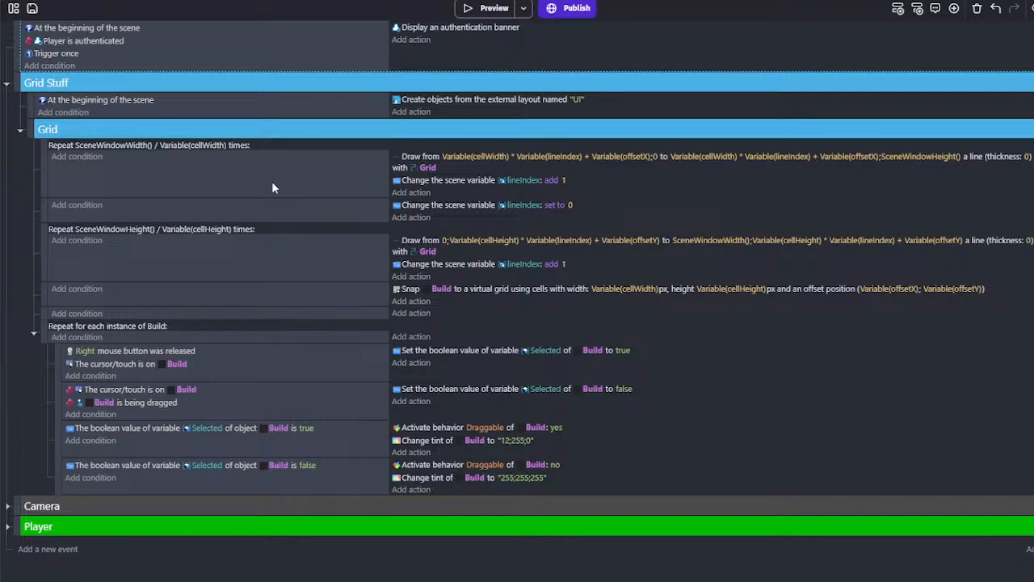
{"action": "left_click", "coordinate": [130, 1]}
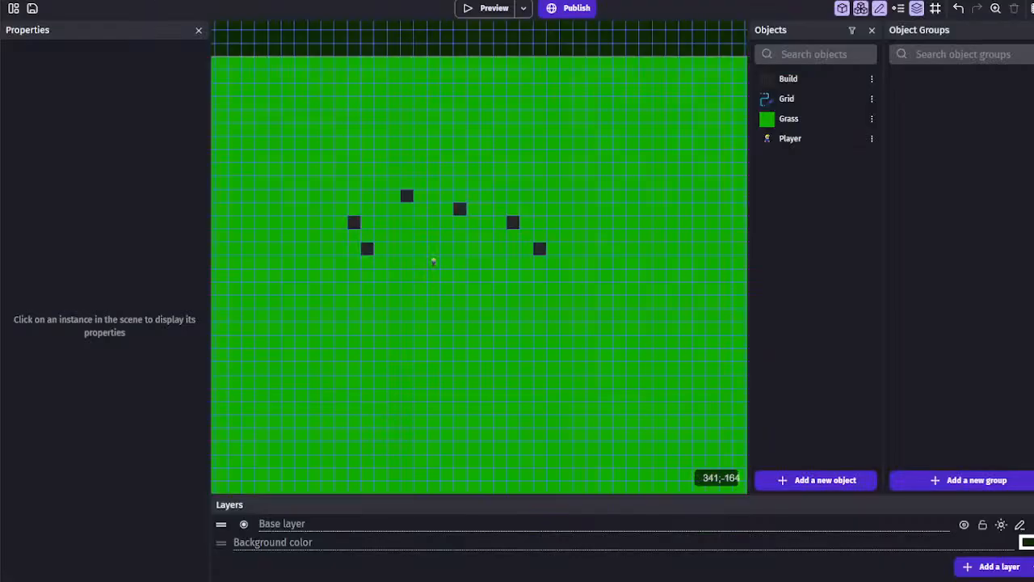
{"action": "left_click", "coordinate": [241, 1]}
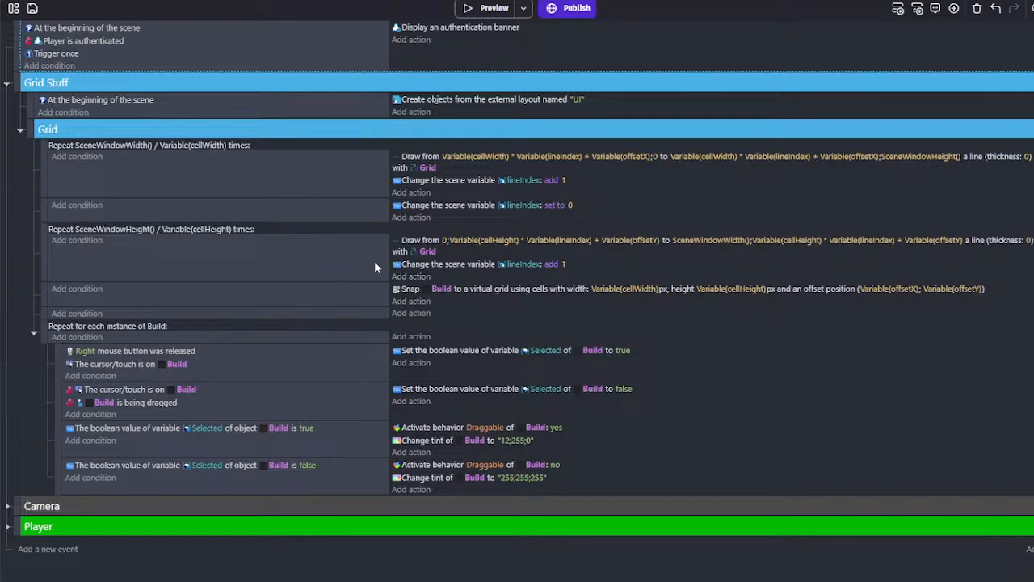
{"action": "left_click", "coordinate": [368, 266]}
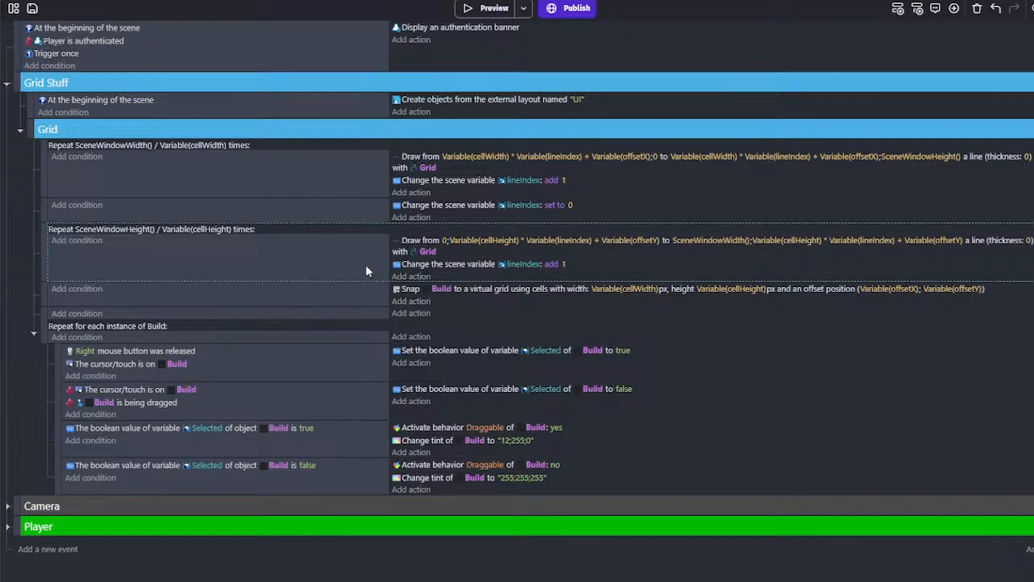
Duplicate the Draggable activation action in the event where Selected is true, switch the copy to the Platform behavior, and change its activation setting
{"action": "right_click", "coordinate": [404, 428]}
{"action": "left_click", "coordinate": [432, 430]}
{"action": "key", "text": "ctrl+v"}
{"action": "left_click", "coordinate": [485, 440]}
{"action": "key", "text": "BackSpace"}
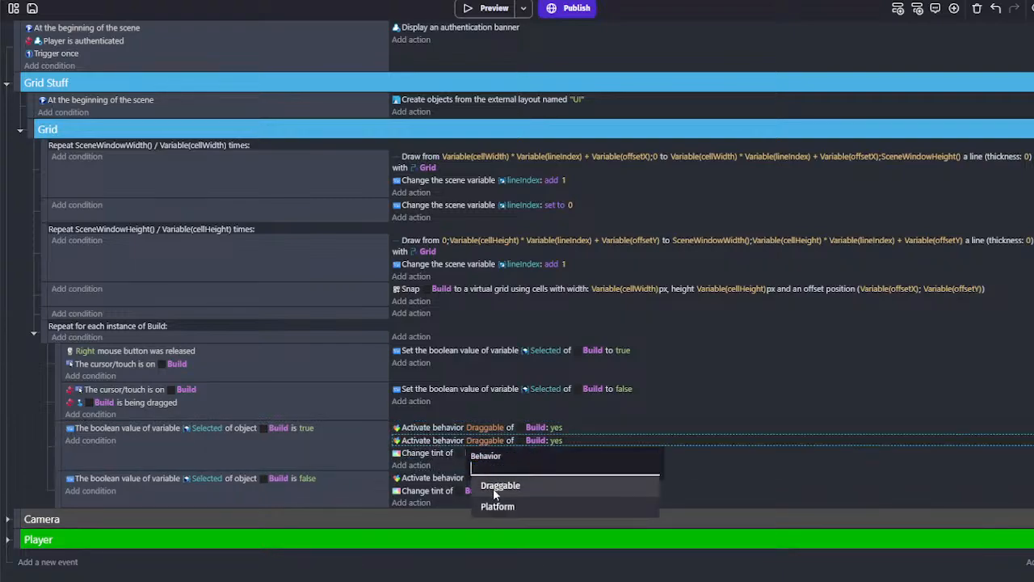
{"action": "left_click", "coordinate": [499, 505]}
{"action": "left_click", "coordinate": [550, 441]}
{"action": "left_click", "coordinate": [636, 466]}
Copy the Platform activation action into the event where Selected is false, place it before the tint action, and change its activation setting
{"action": "right_click", "coordinate": [442, 438]}
{"action": "left_click", "coordinate": [458, 449]}
{"action": "left_click", "coordinate": [452, 503]}
{"action": "left_click_drag", "start_coordinate": [436, 503], "coordinate": [484, 486]}
{"action": "left_click", "coordinate": [550, 491]}
{"action": "left_click", "coordinate": [608, 520]}
Preview the game, move a Build block beside the player, and walk the player around it
{"action": "left_click", "coordinate": [487, 8]}
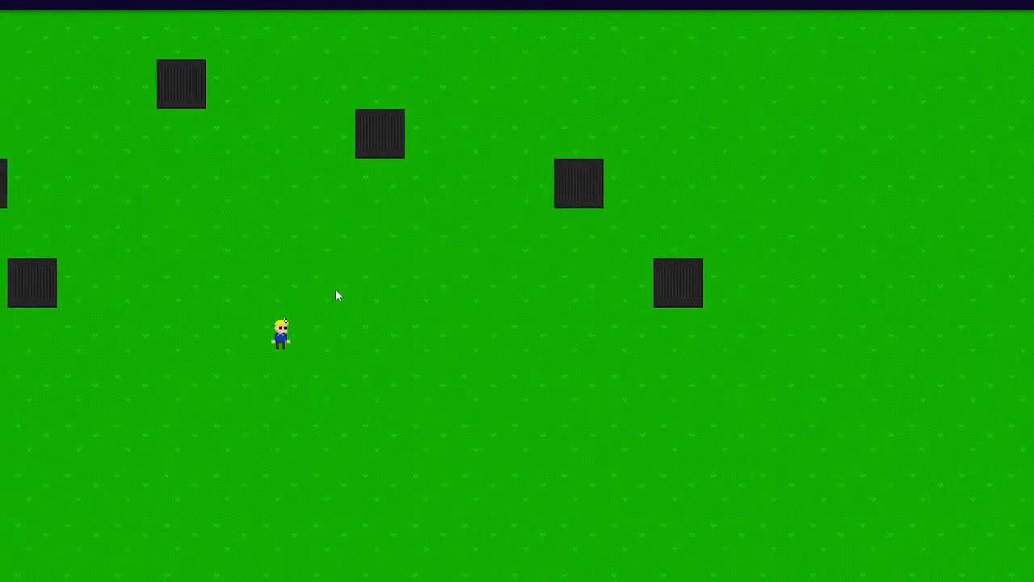
{"action": "left_click_drag", "start_coordinate": [377, 220], "coordinate": [280, 342]}
{"action": "key", "text": "Up"}
{"action": "key", "text": "Right"}
{"action": "left_click_drag", "start_coordinate": [265, 392], "coordinate": [282, 331]}
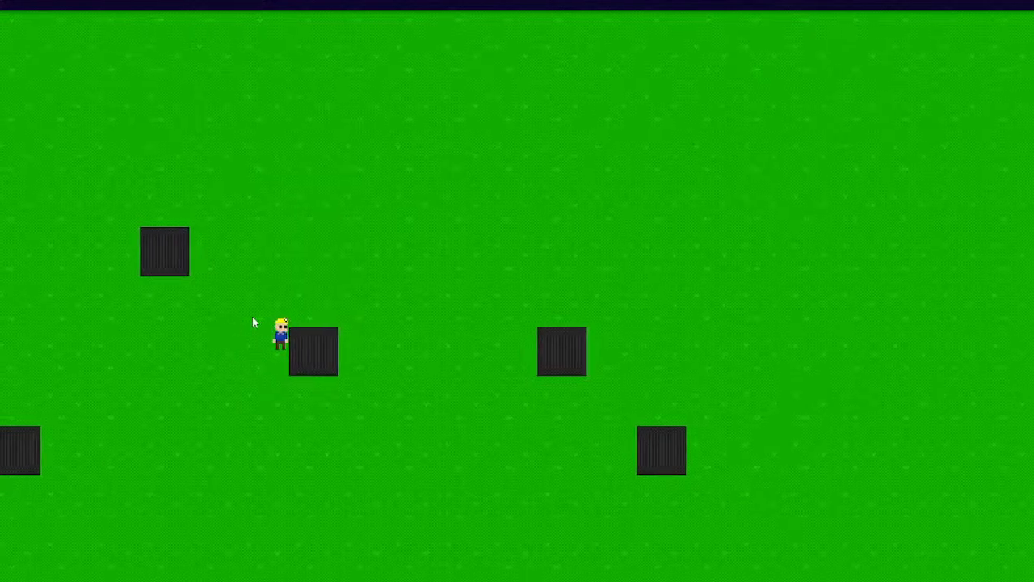
{"action": "key", "text": "Down"}
{"action": "key", "text": "Up"}
{"action": "key", "text": "Left"}
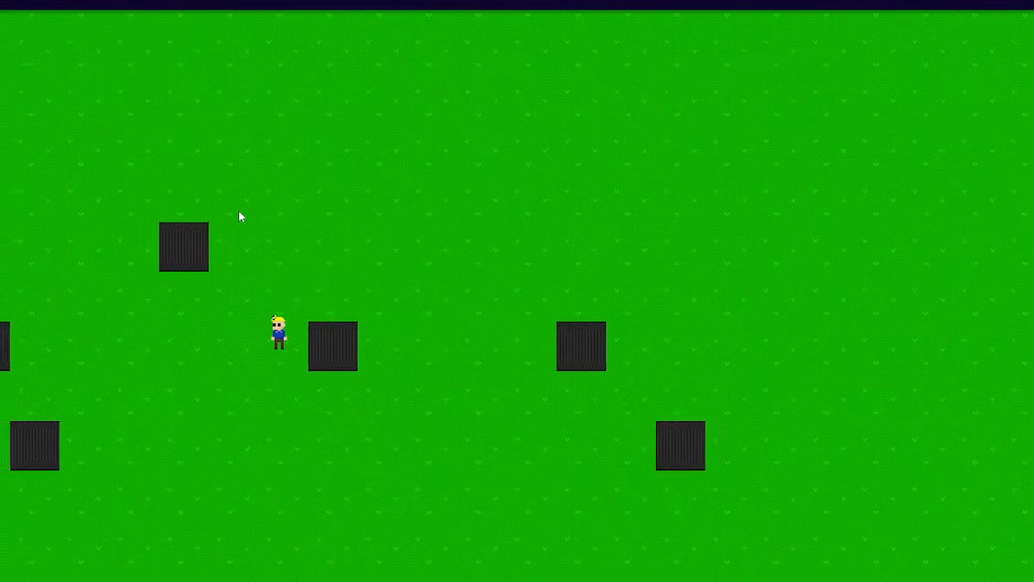
Test joining two Build blocks into a row in the preview and walking the player above and below them
{"action": "left_click_drag", "start_coordinate": [327, 340], "coordinate": [197, 248]}
{"action": "key", "text": "Left"}
{"action": "key", "text": "Up"}
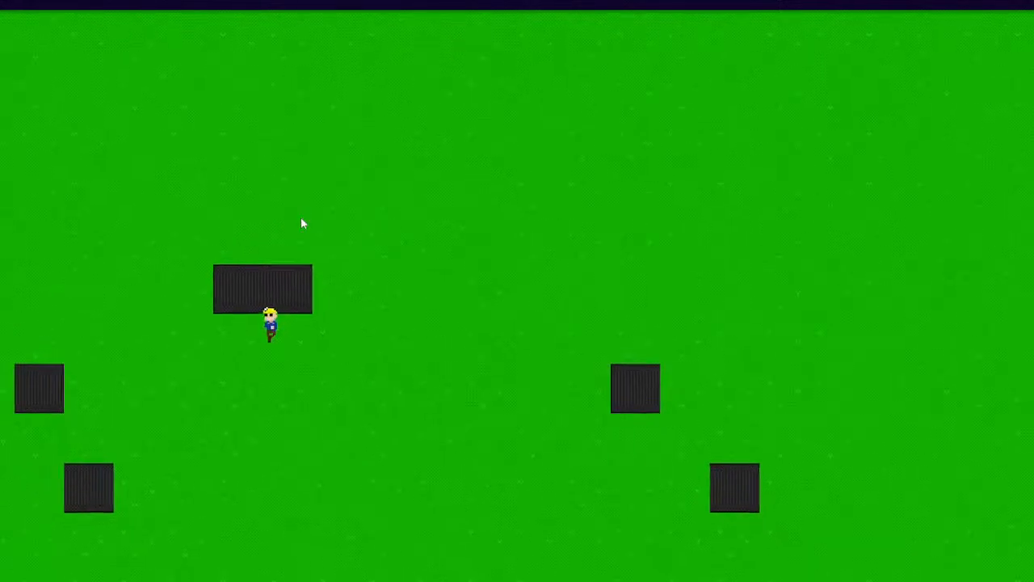
{"action": "left_click_drag", "start_coordinate": [281, 281], "coordinate": [282, 282]}
{"action": "key", "text": "Up"}
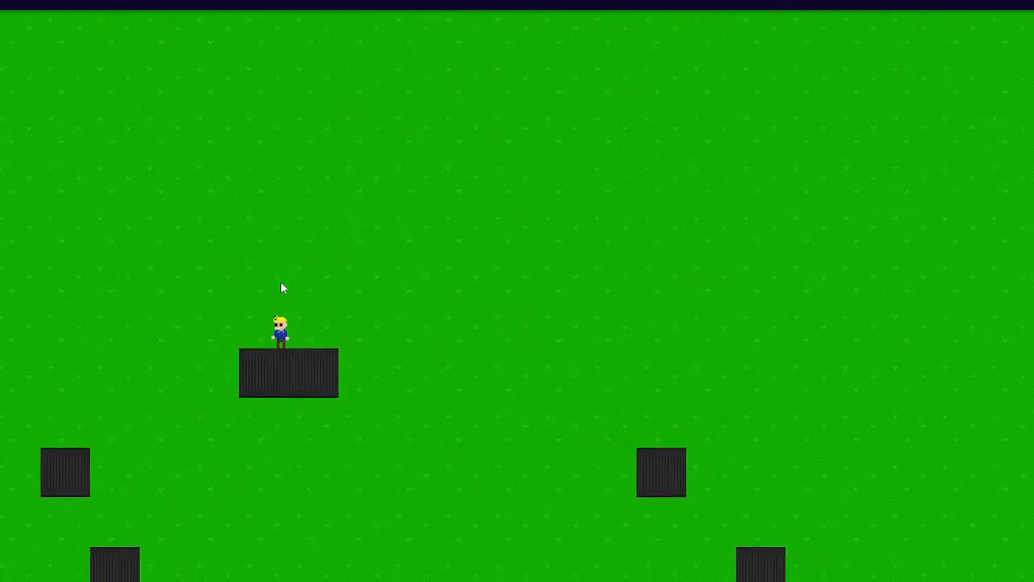
{"action": "key", "text": "Right"}
{"action": "key", "text": "Down"}
{"action": "left_click_drag", "start_coordinate": [278, 379], "coordinate": [257, 301]}
{"action": "key", "text": "Down"}
{"action": "key", "text": "Left"}
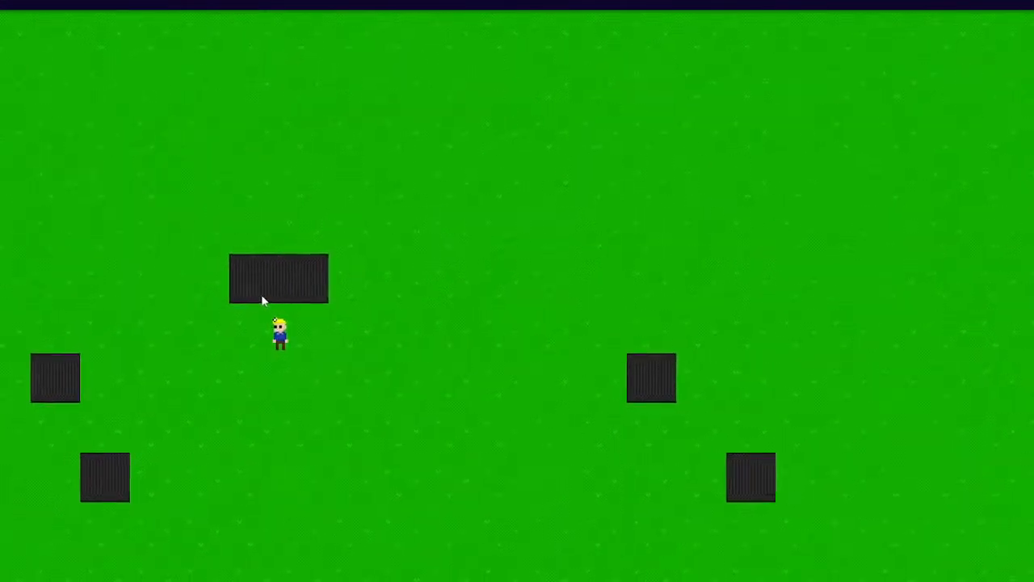
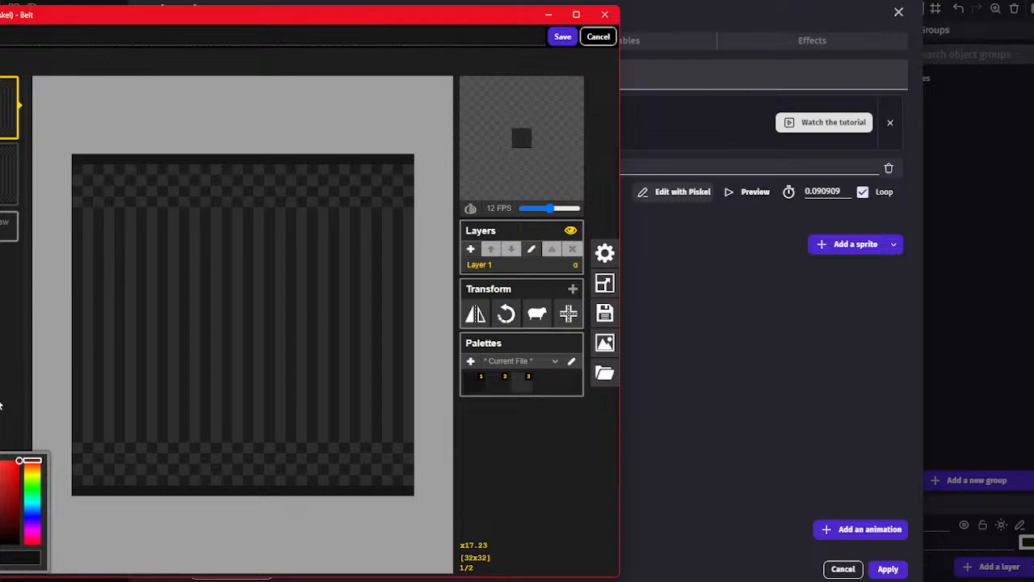
Choose a medium gray pen color for drawing on the Belt animation frames
{"action": "left_click", "coordinate": [0, 404]}
{"action": "left_click", "coordinate": [6, 430]}
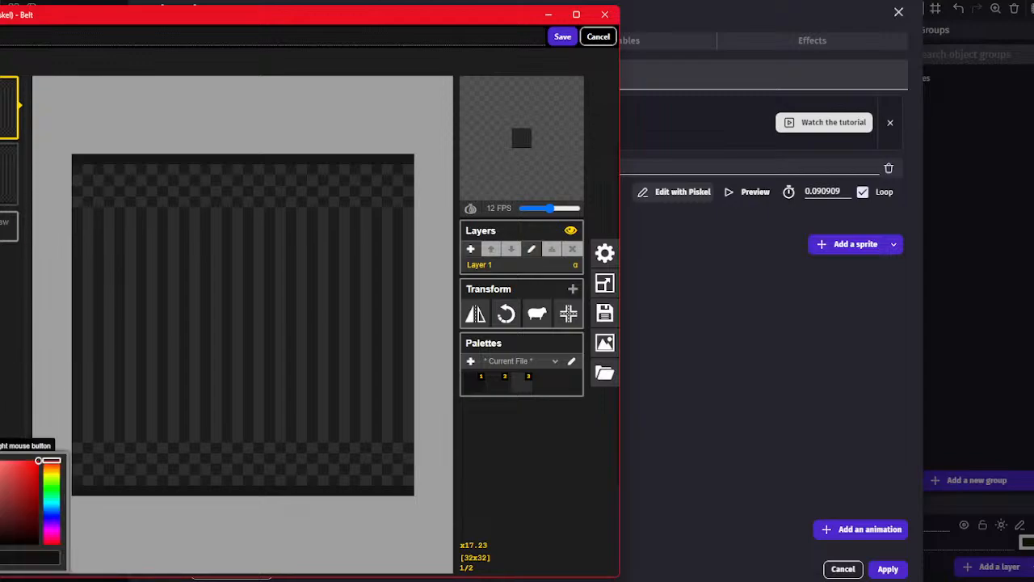
{"action": "left_click", "coordinate": [1, 407]}
{"action": "left_click", "coordinate": [7, 430]}
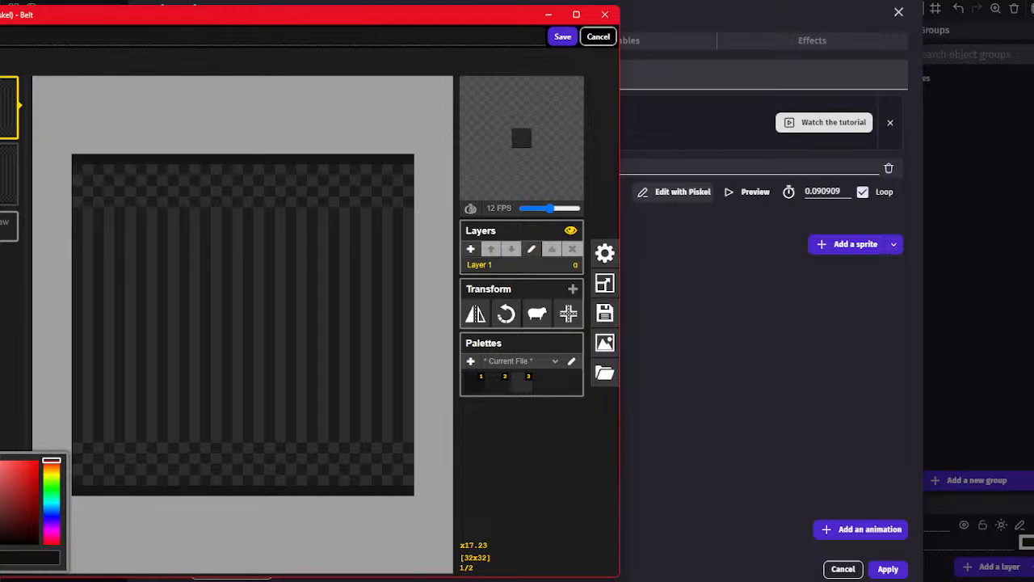
{"action": "left_click", "coordinate": [1, 408]}
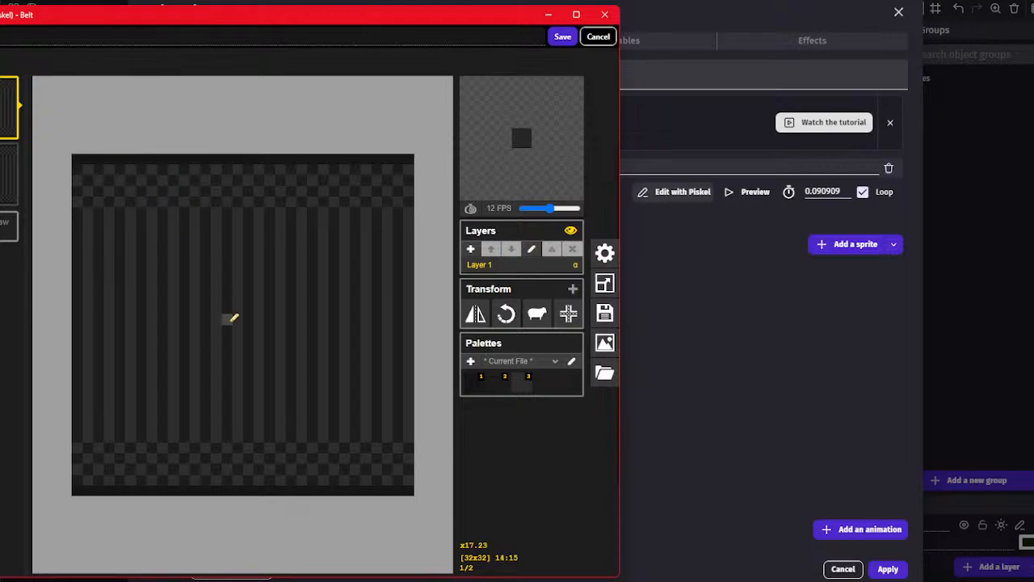
Draw a small gray right-pointing arrow across the center of the first Belt frame
{"action": "left_click", "coordinate": [8, 174]}
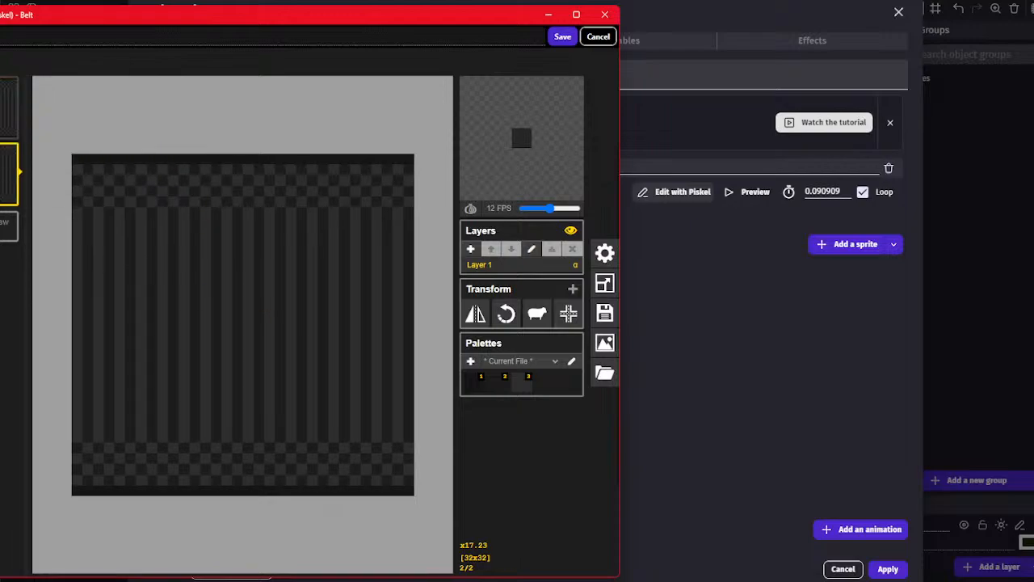
{"action": "left_click", "coordinate": [8, 106]}
{"action": "left_click", "coordinate": [8, 174]}
{"action": "left_click", "coordinate": [8, 106]}
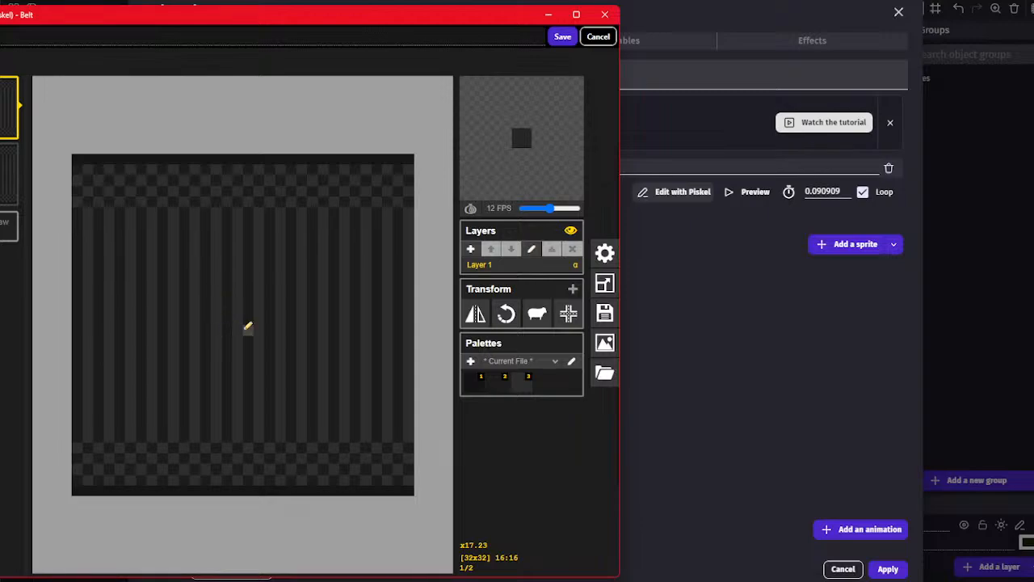
{"action": "left_click", "coordinate": [248, 328]}
{"action": "left_click_drag", "start_coordinate": [234, 331], "coordinate": [211, 330]}
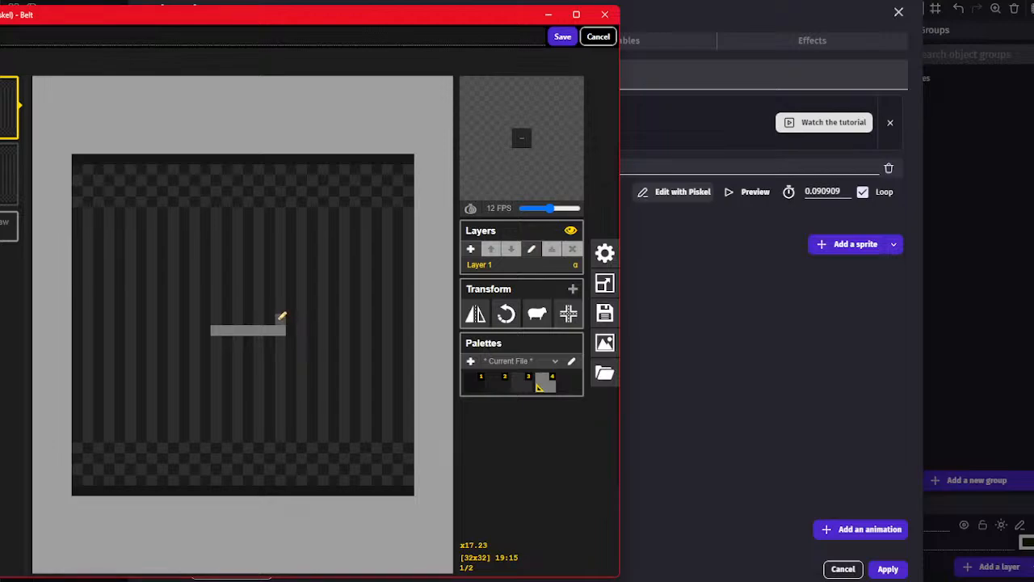
{"action": "left_click_drag", "start_coordinate": [280, 341], "coordinate": [280, 320]}
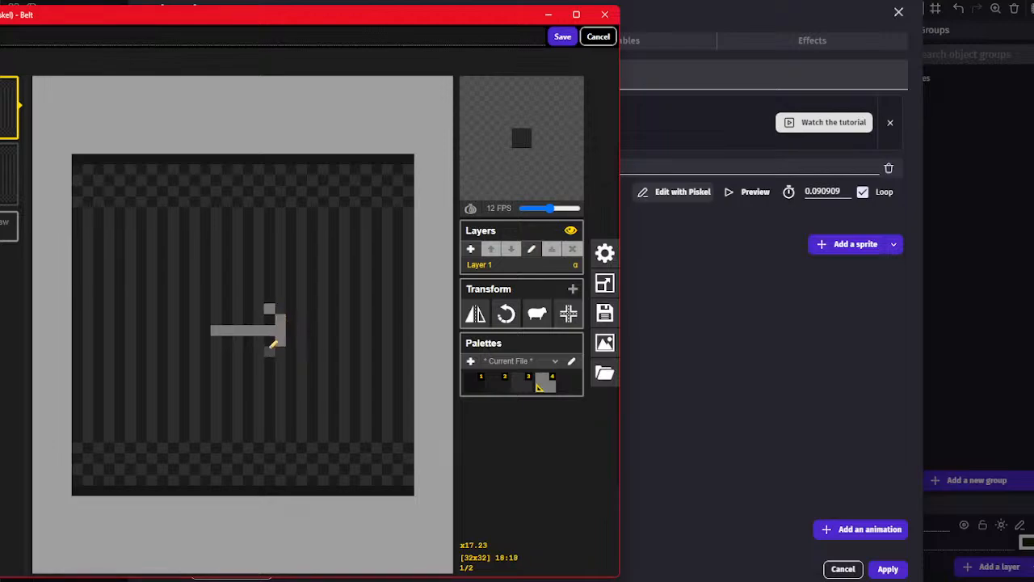
{"action": "left_click", "coordinate": [290, 329]}
{"action": "left_click", "coordinate": [206, 331]}
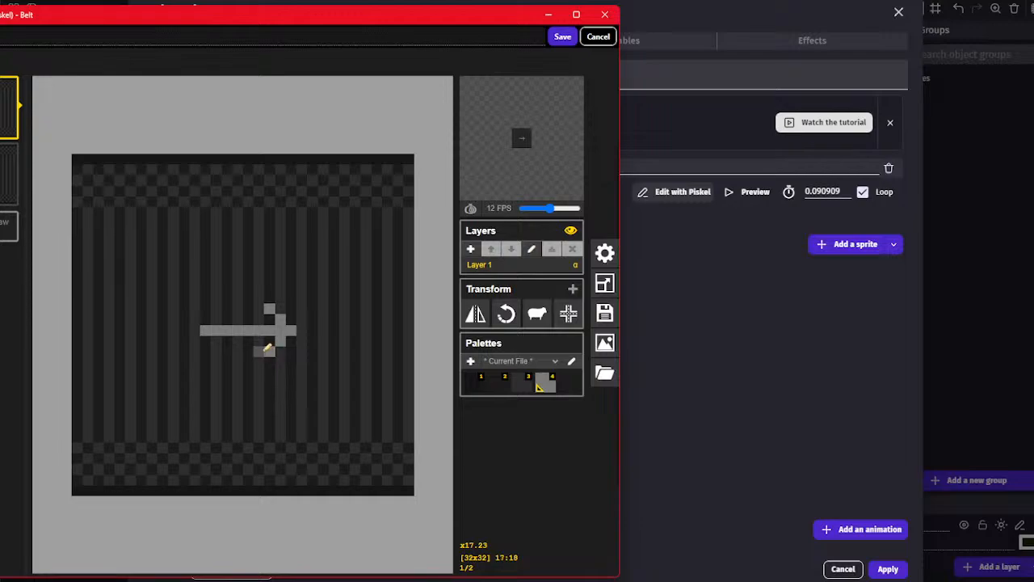
Draw a matching gray right-pointing arrow on the second Belt frame, using onion skin to align it with the first frame
{"action": "key", "text": "Down"}
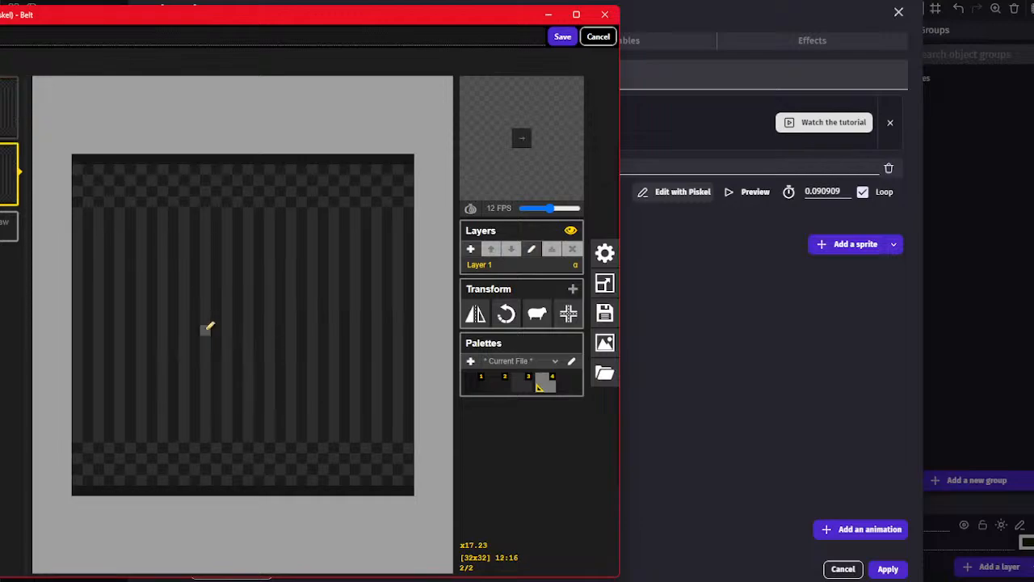
{"action": "left_click_drag", "start_coordinate": [206, 329], "coordinate": [279, 330]}
{"action": "key", "text": "Up"}
{"action": "key", "text": "Down"}
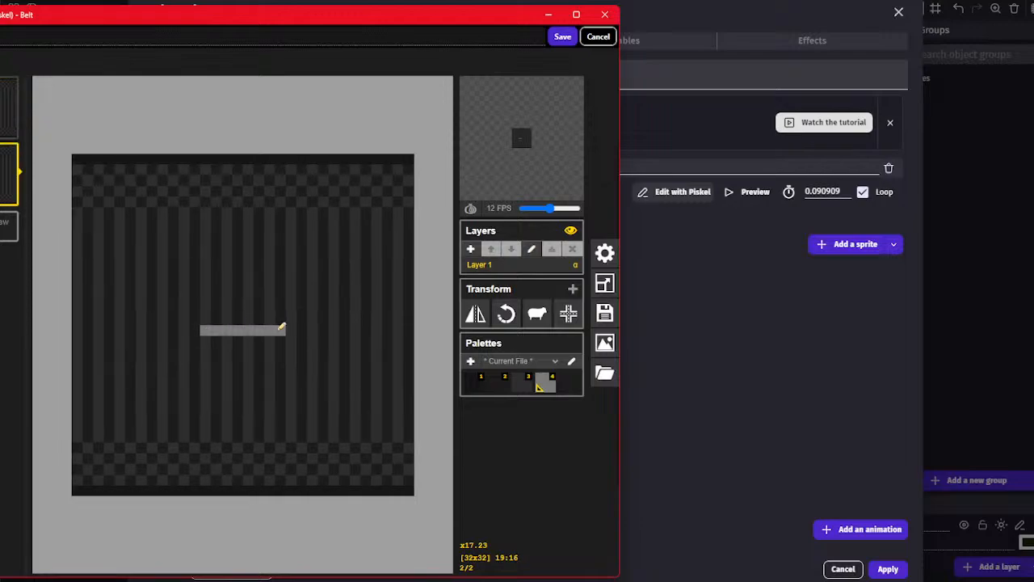
{"action": "key", "text": "Up"}
{"action": "left_click", "coordinate": [471, 208]}
{"action": "key", "text": "Down"}
{"action": "left_click", "coordinate": [290, 329]}
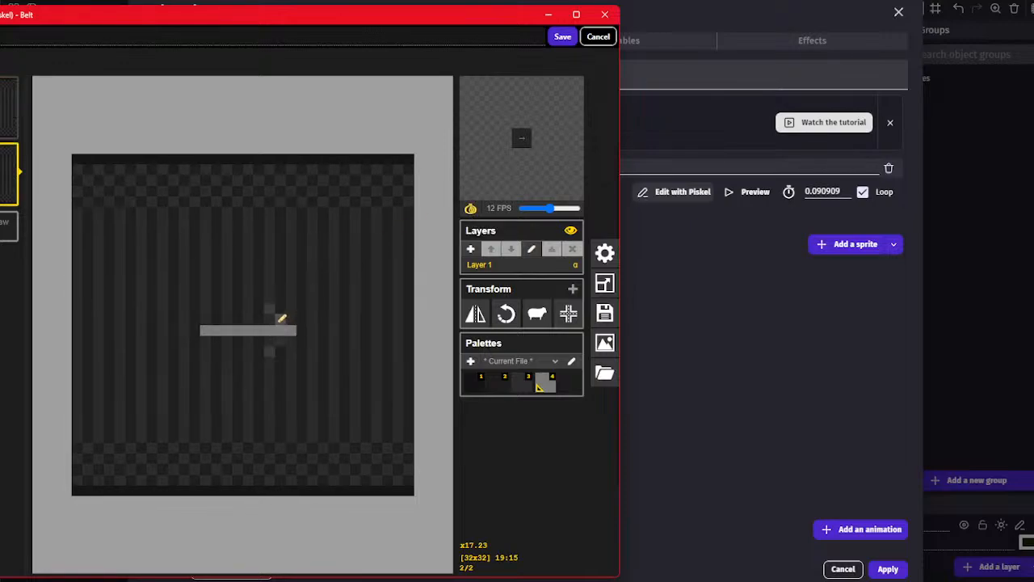
{"action": "left_click", "coordinate": [270, 309]}
{"action": "left_click", "coordinate": [283, 340]}
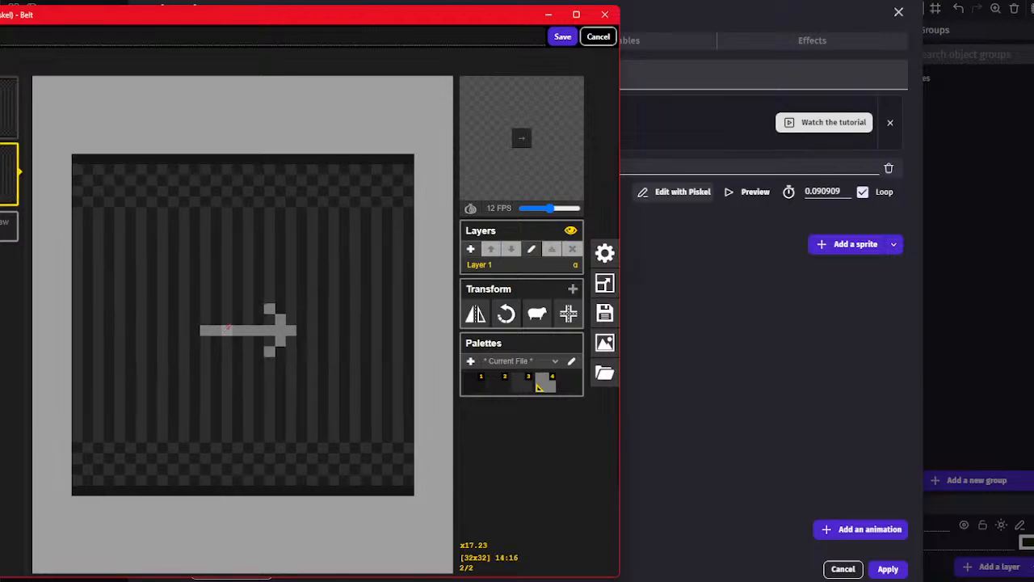
Recolor alternate arrow pixels with a slightly different gray to follow the belt stripes in the two frames
{"action": "left_click", "coordinate": [3, 437]}
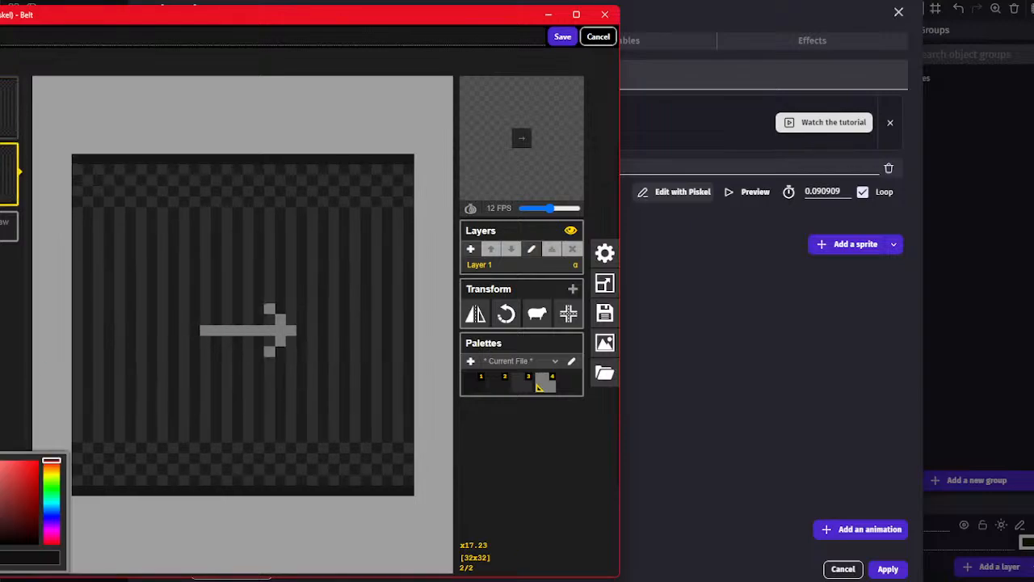
{"action": "left_click", "coordinate": [1, 504]}
{"action": "left_click", "coordinate": [2, 187]}
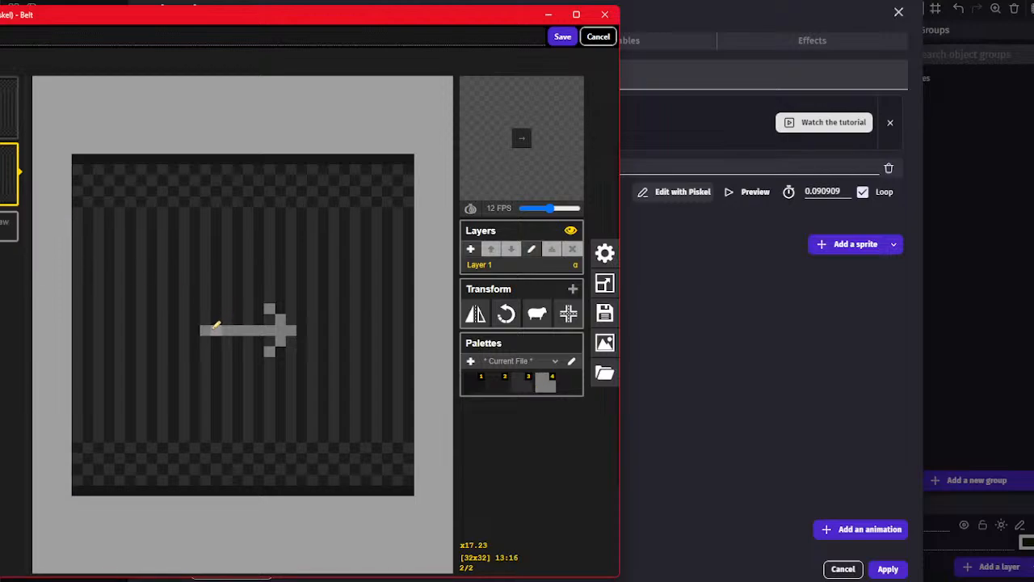
{"action": "left_click_drag", "start_coordinate": [215, 330], "coordinate": [227, 330]}
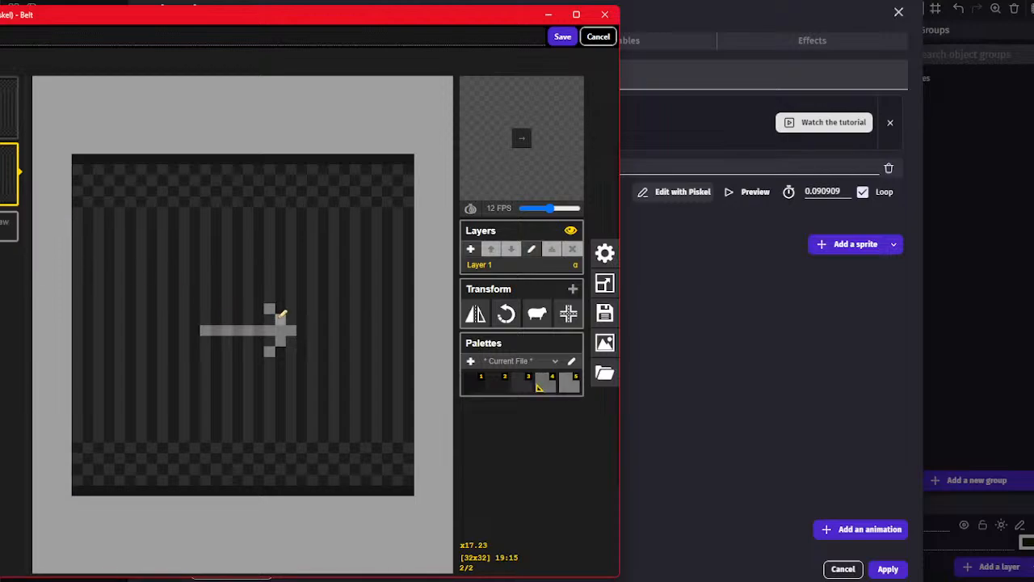
{"action": "key", "text": "Up"}
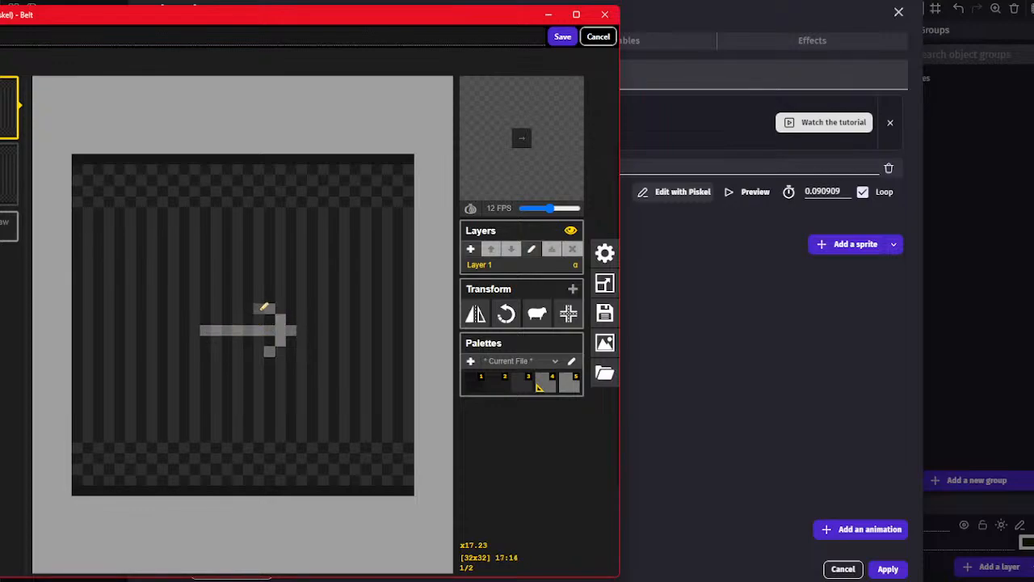
Save the arrow sprites, apply them to the Build object, and preview the game to try a Build block
{"action": "left_click", "coordinate": [566, 38]}
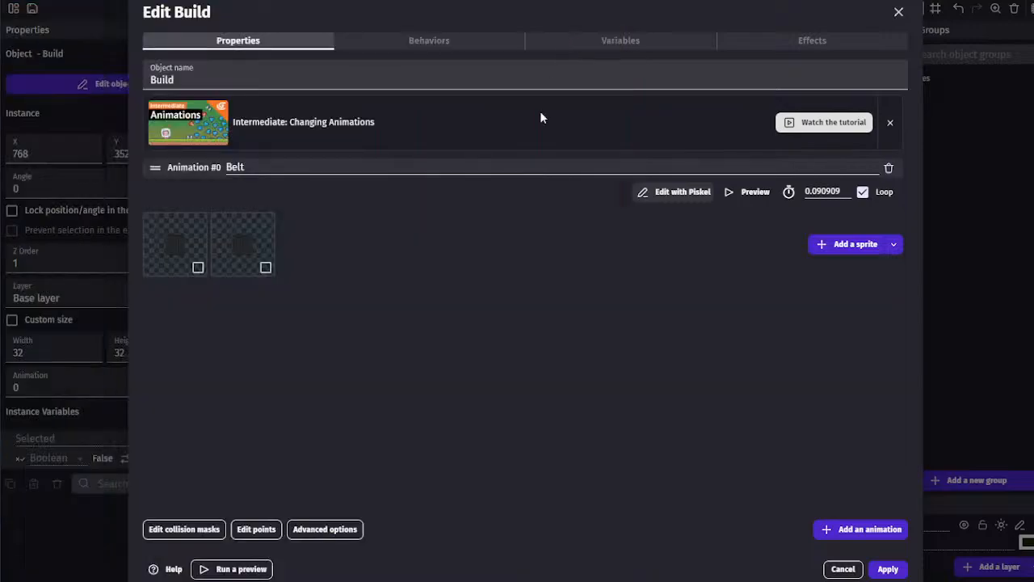
{"action": "left_click", "coordinate": [887, 566]}
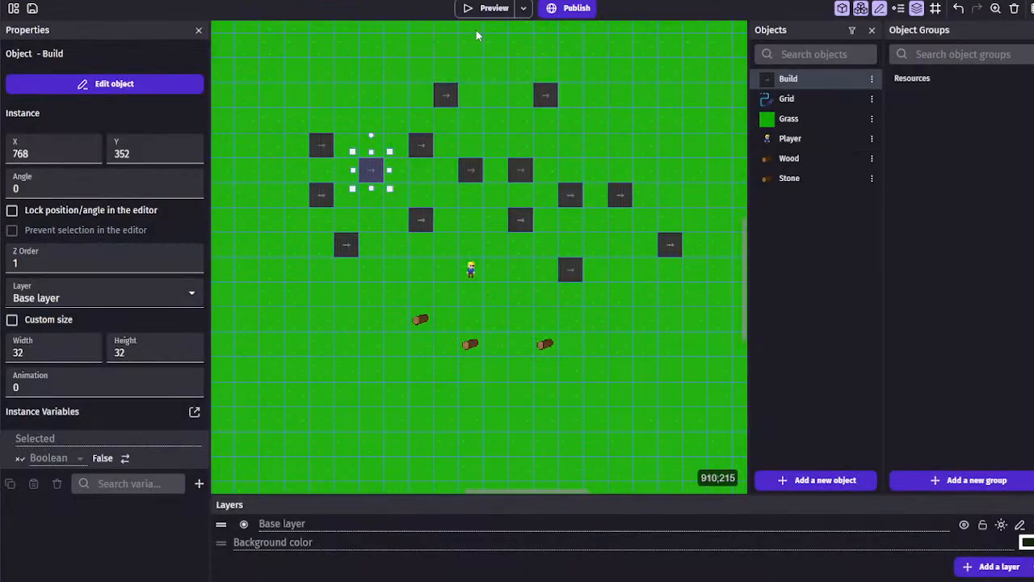
{"action": "left_click", "coordinate": [485, 8]}
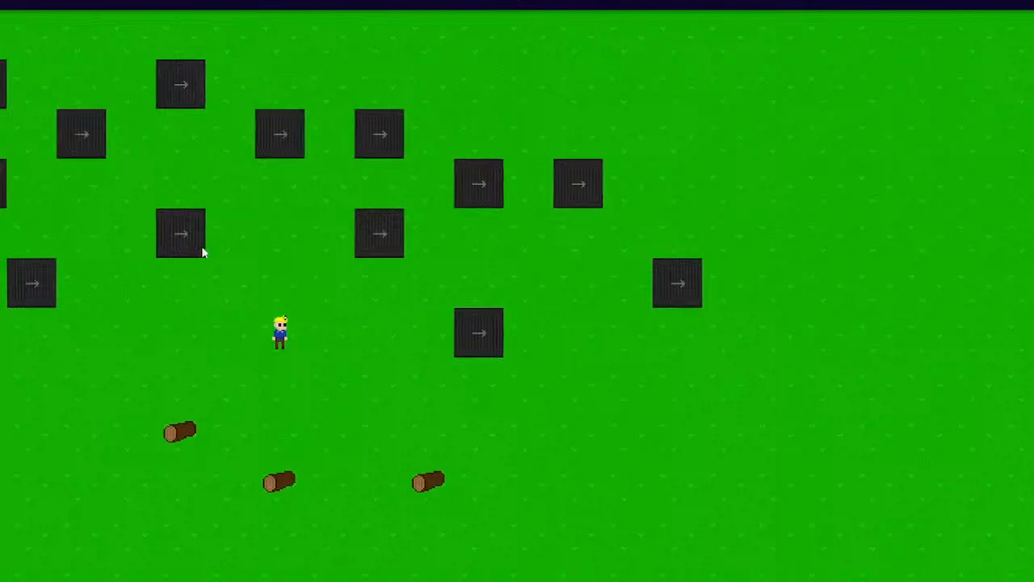
{"action": "left_click", "coordinate": [185, 236]}
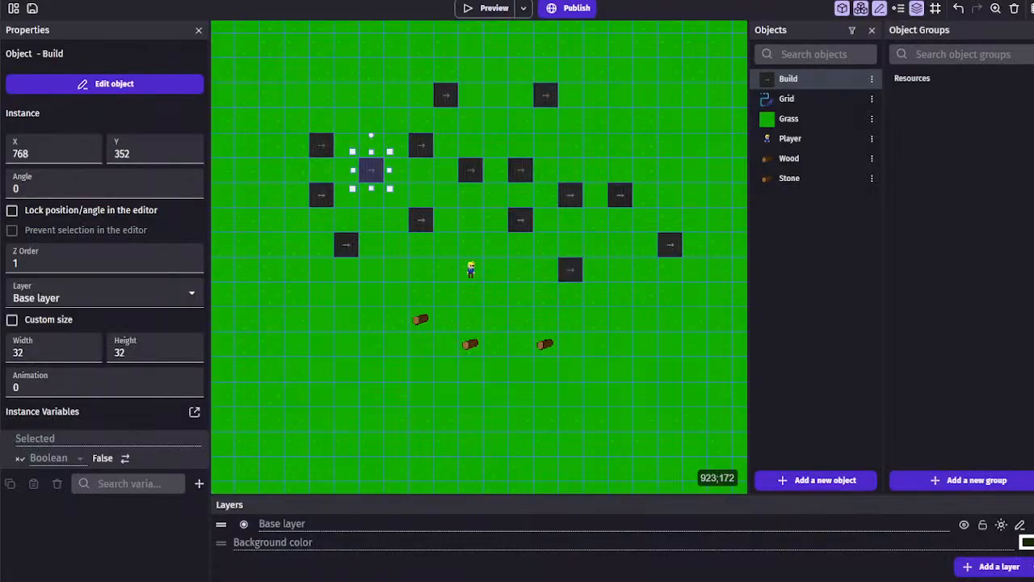
Reopen the Build object's Belt animation in Piskel and recolor the first frame's arrow pixels on the dark stripes to a near-black shade
{"action": "double_click", "coordinate": [339, 237]}
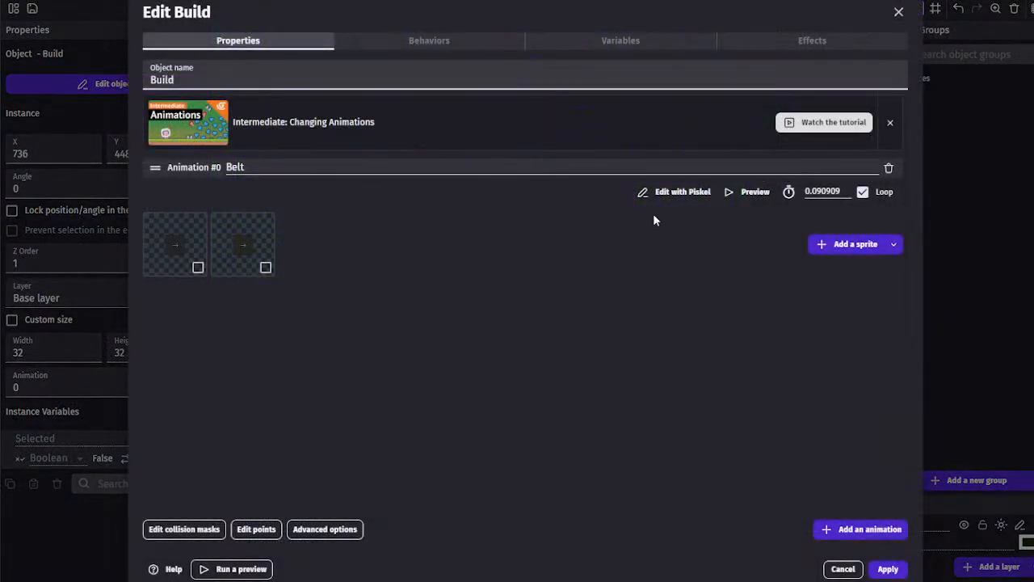
{"action": "left_click", "coordinate": [678, 191]}
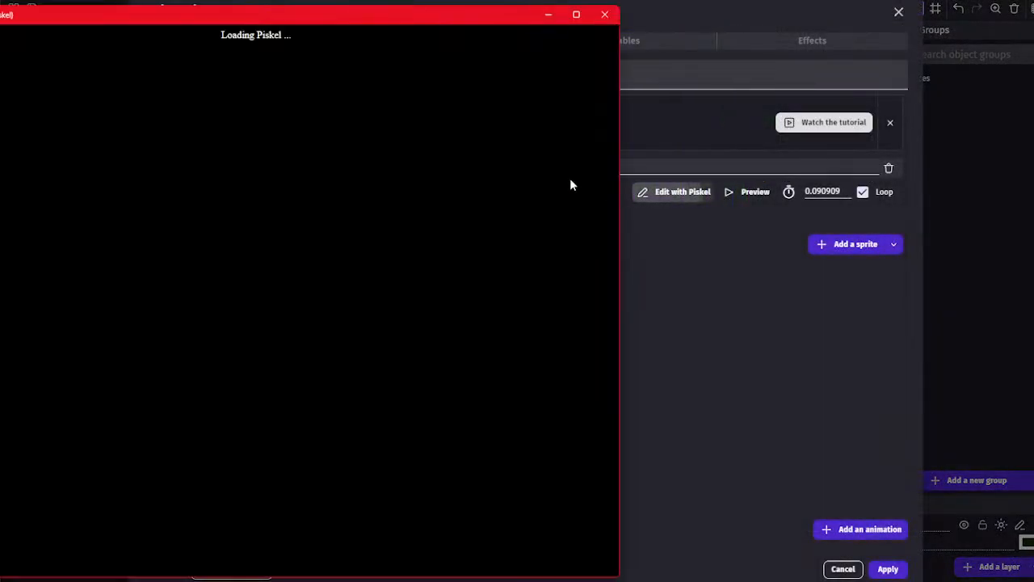
{"action": "scroll", "coordinate": [212, 300], "scroll_direction": "up", "scroll_amount": 2}
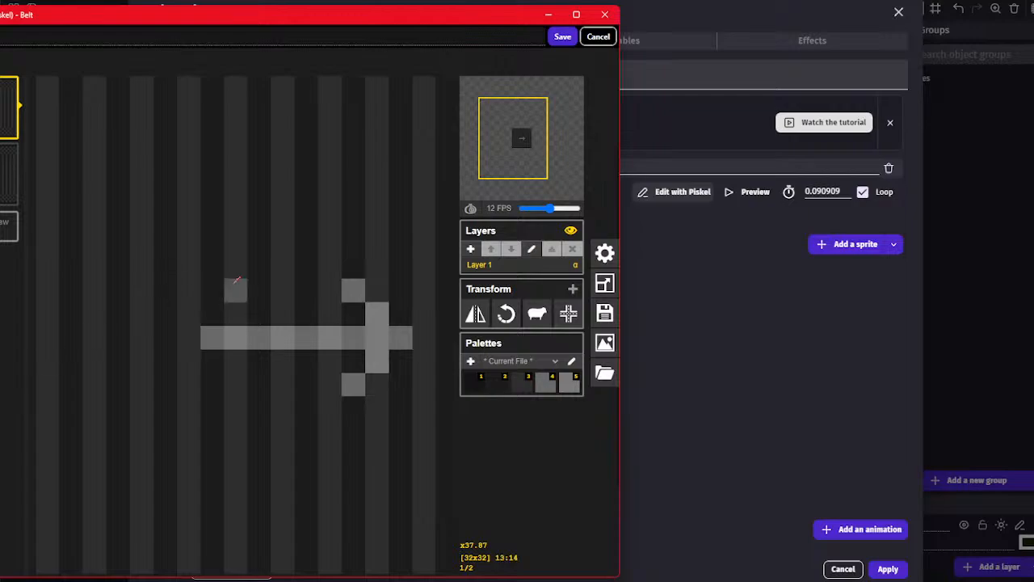
{"action": "left_click", "coordinate": [2, 439]}
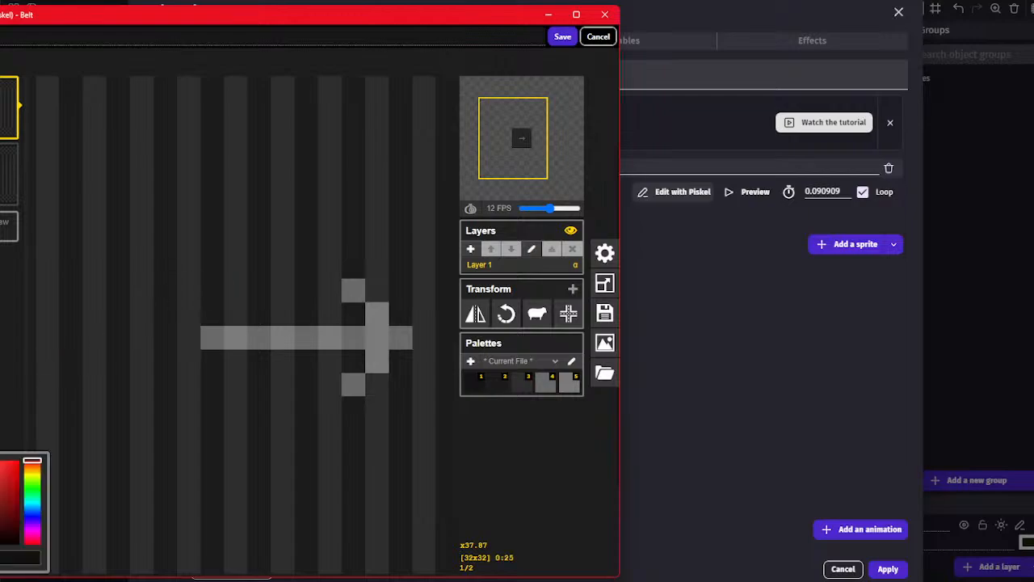
{"action": "left_click", "coordinate": [213, 337]}
{"action": "left_click", "coordinate": [260, 339]}
{"action": "left_click", "coordinate": [3, 437]}
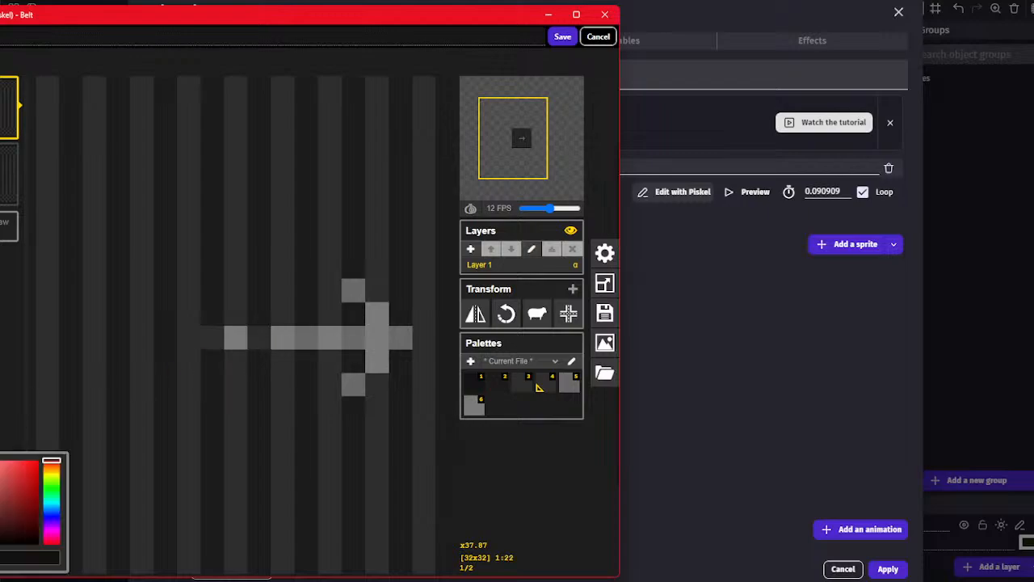
{"action": "left_click", "coordinate": [258, 340]}
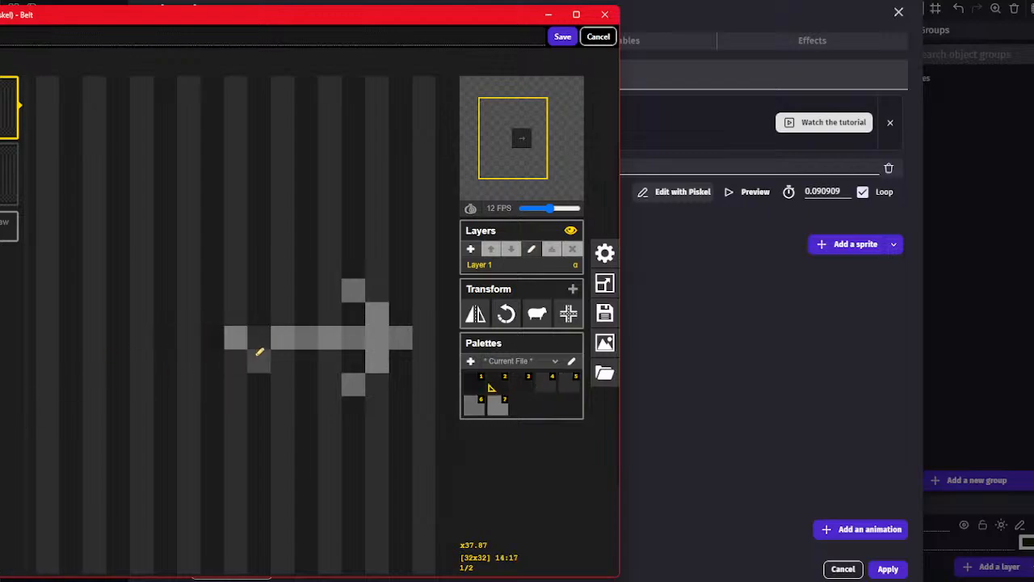
{"action": "left_click", "coordinate": [307, 339]}
{"action": "left_click", "coordinate": [353, 289]}
{"action": "left_click", "coordinate": [400, 337]}
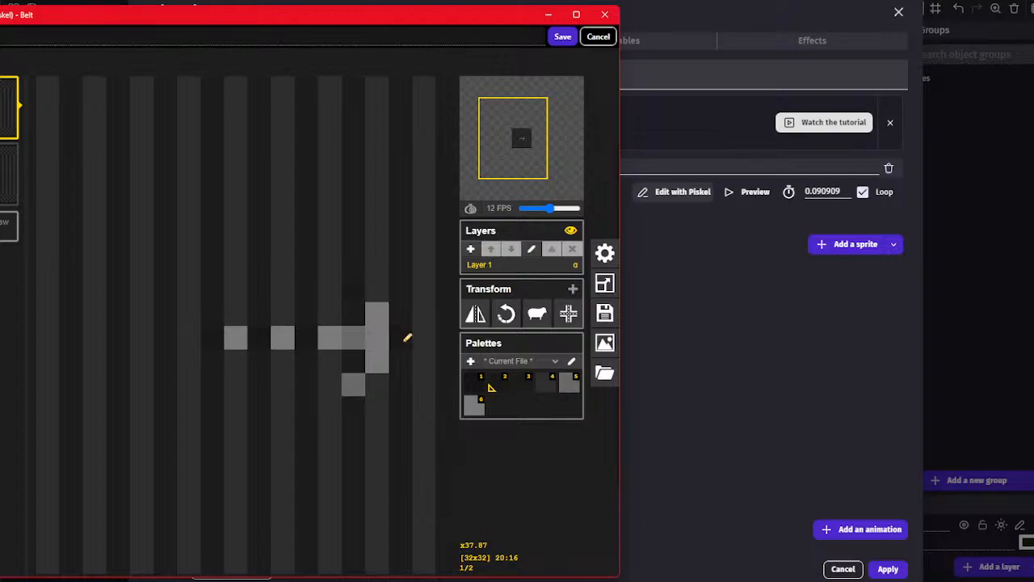
{"action": "left_click", "coordinate": [353, 384]}
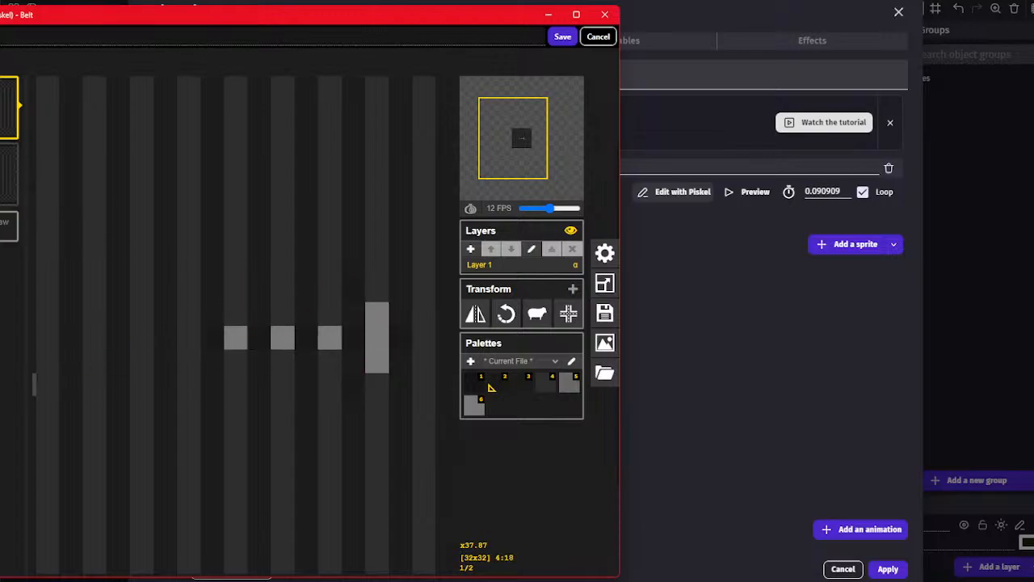
Recolor the first frame's arrow pixels on the lighter stripes to a dark gray and compare the two frames
{"action": "left_click", "coordinate": [2, 488]}
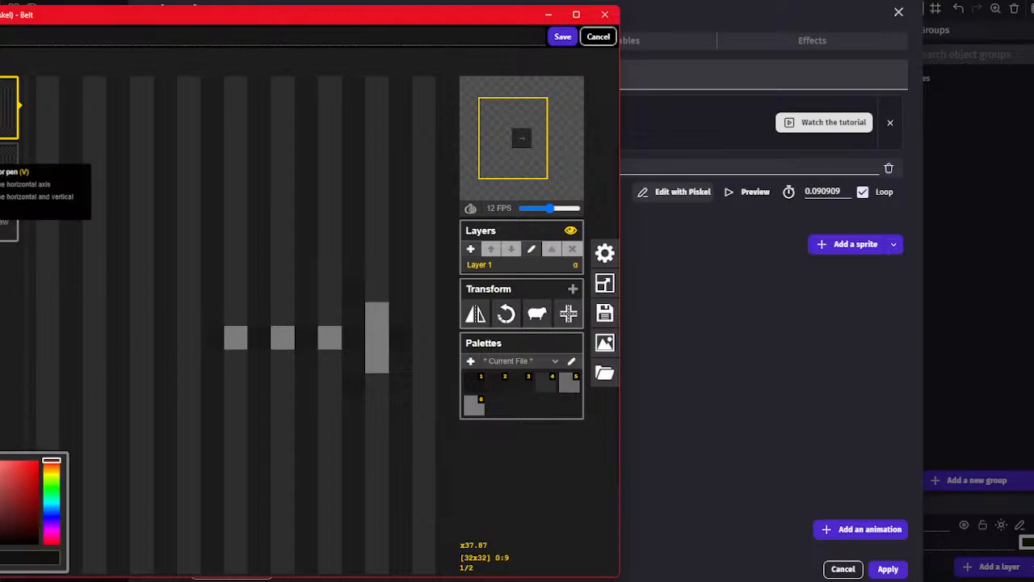
{"action": "left_click", "coordinate": [235, 338]}
{"action": "left_click", "coordinate": [282, 338]}
{"action": "left_click", "coordinate": [330, 338]}
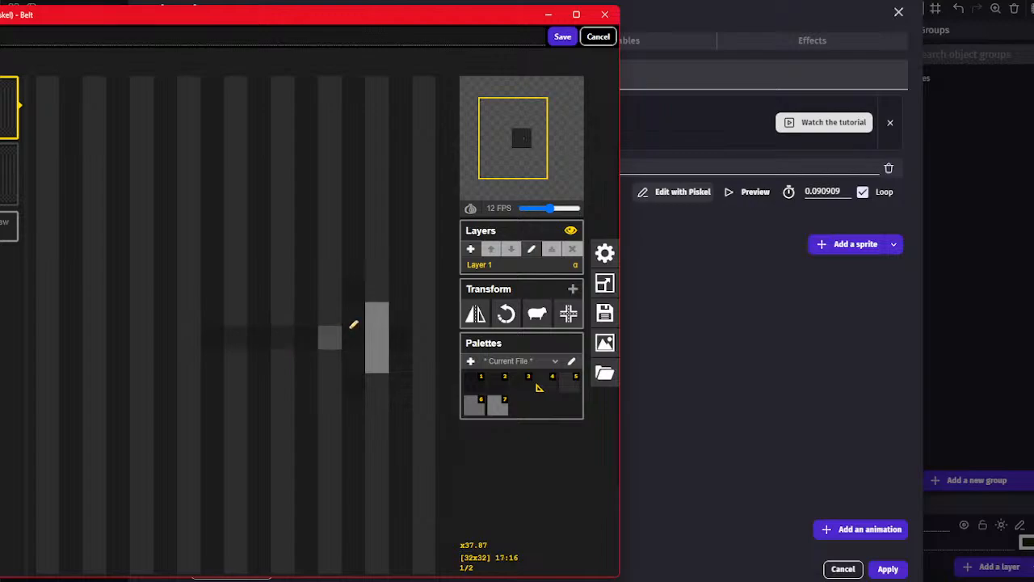
{"action": "left_click_drag", "start_coordinate": [375, 319], "coordinate": [378, 362]}
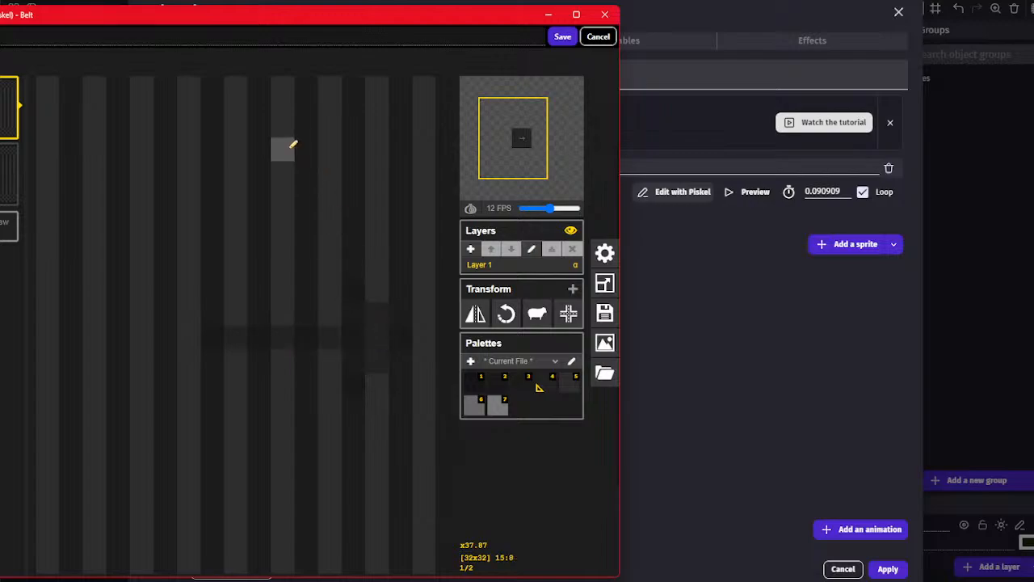
{"action": "key", "text": "Down"}
{"action": "key", "text": "Up"}
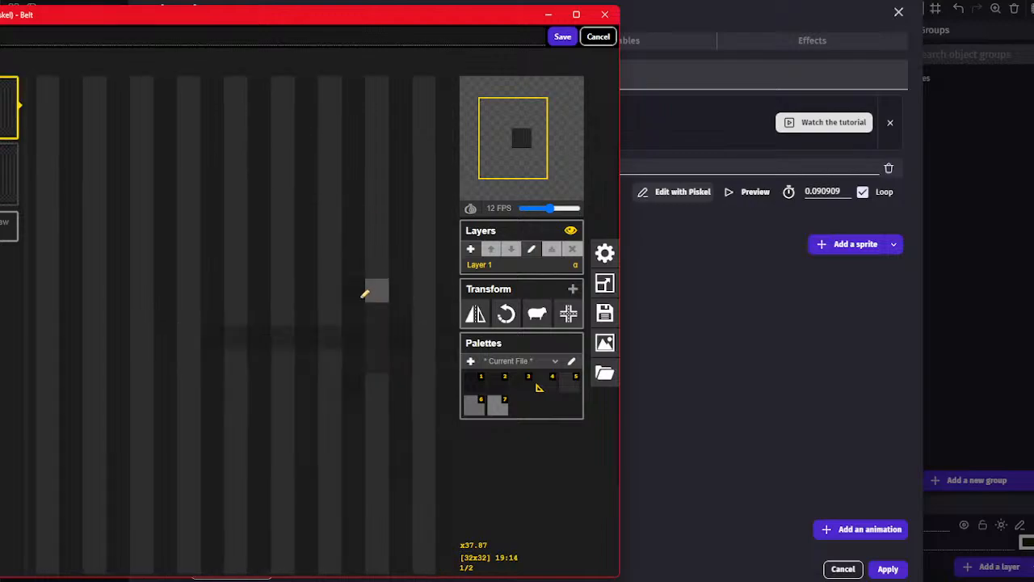
Recolor the second frame's arrow pixels with the dark shades used for the arrow in the first frame
{"action": "key", "text": "1"}
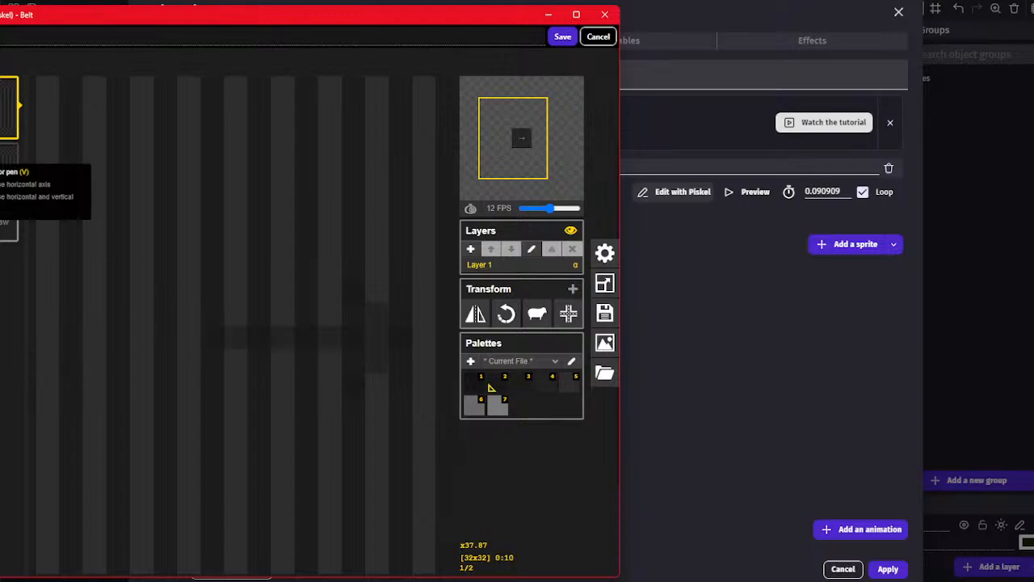
{"action": "key", "text": "Down"}
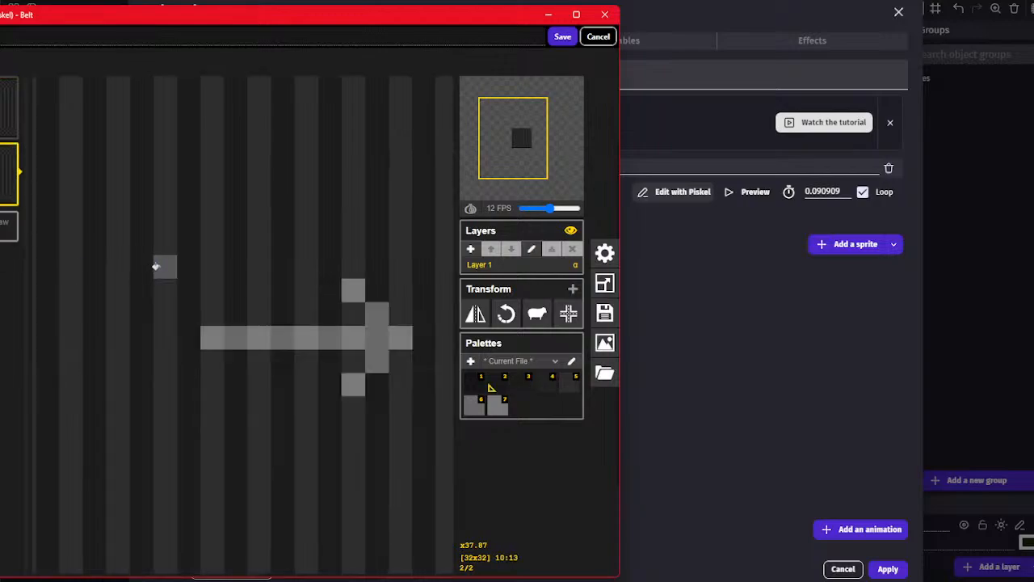
{"action": "left_click", "coordinate": [231, 330]}
{"action": "key", "text": "Up"}
{"action": "left_click", "coordinate": [229, 336]}
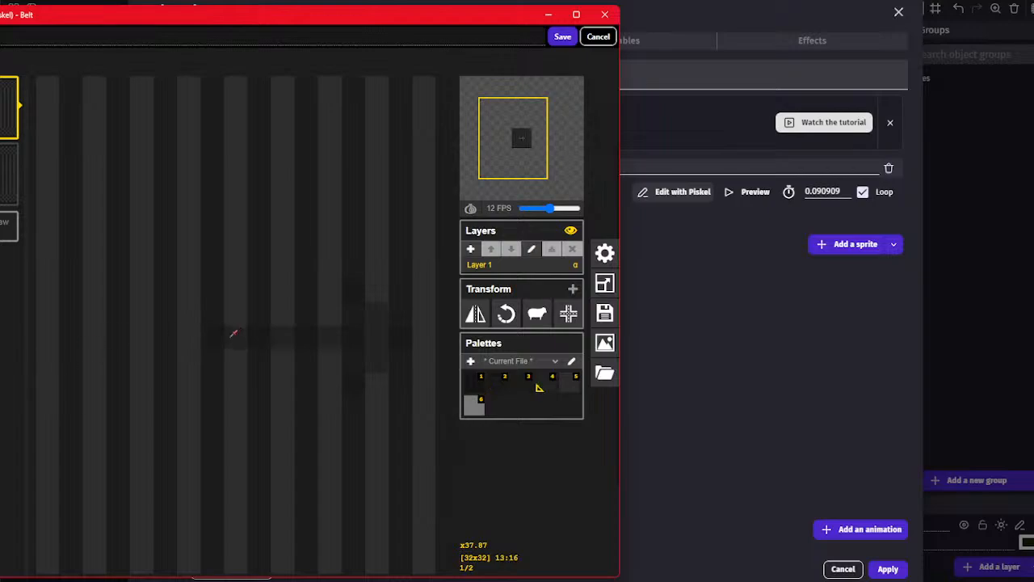
{"action": "key", "text": "Down"}
{"action": "left_click", "coordinate": [215, 336]}
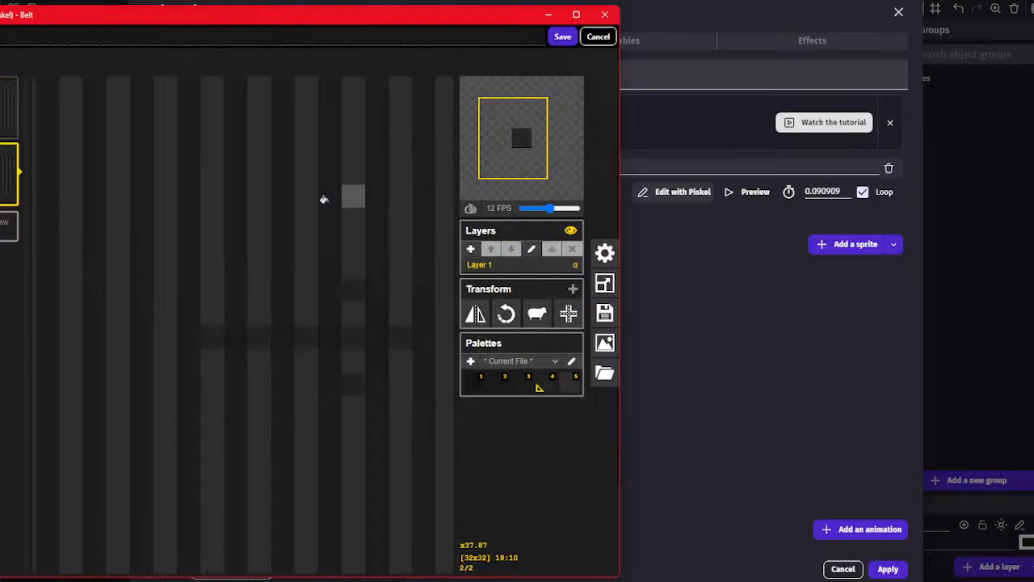
Save the recolored belt sprites, apply them to the Build object, and preview the game
{"action": "scroll", "coordinate": [323, 199], "scroll_direction": "down", "scroll_amount": 1}
{"action": "left_click", "coordinate": [562, 36]}
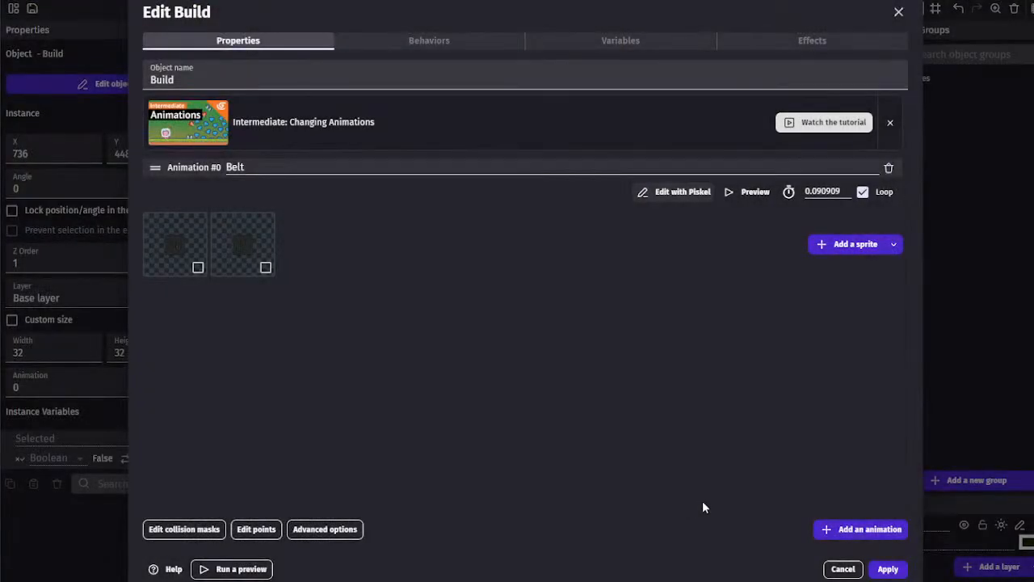
{"action": "left_click", "coordinate": [888, 569]}
{"action": "left_click", "coordinate": [487, 8]}
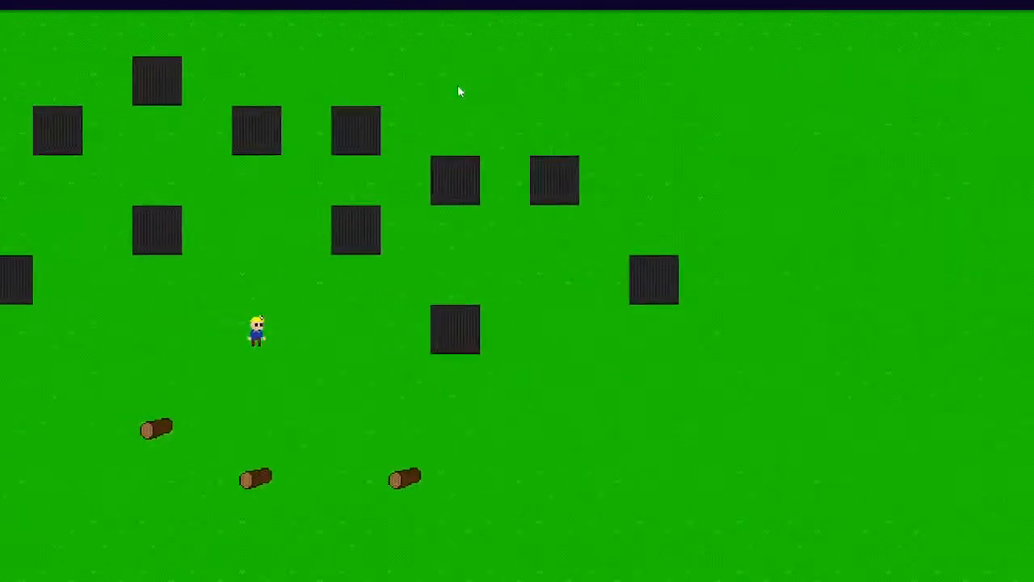
Try a Build block in the preview and walk the player around the blocks to inspect their arrows
{"action": "left_click", "coordinate": [194, 233]}
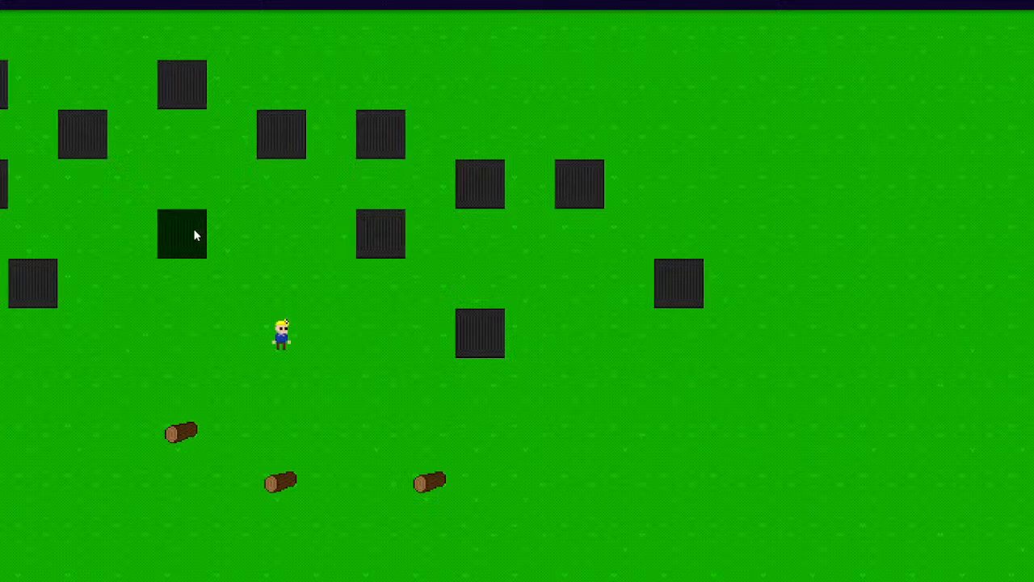
{"action": "key", "text": "Up"}
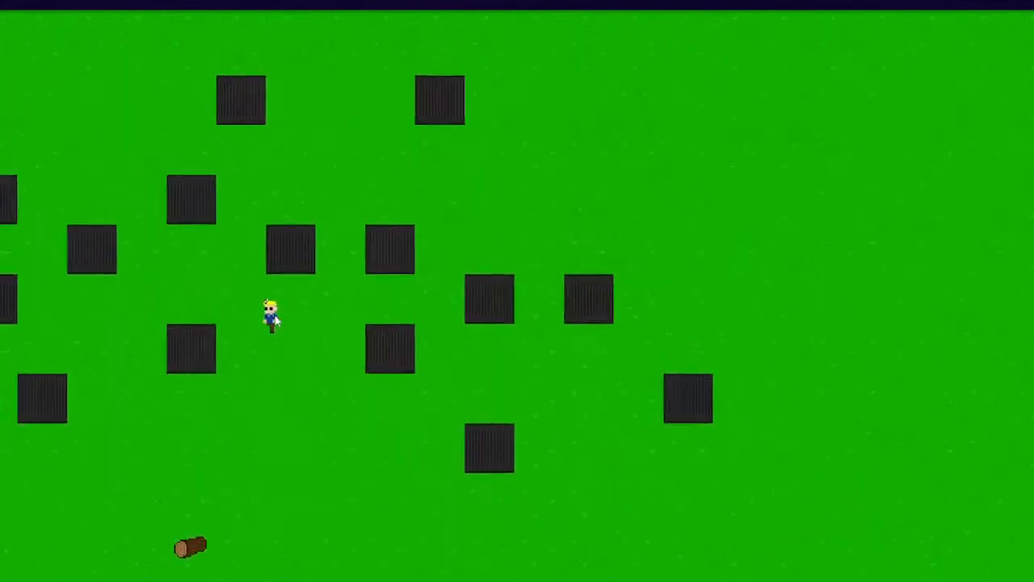
{"action": "key", "text": "Left"}
{"action": "key", "text": "Right"}
{"action": "key", "text": "Down"}
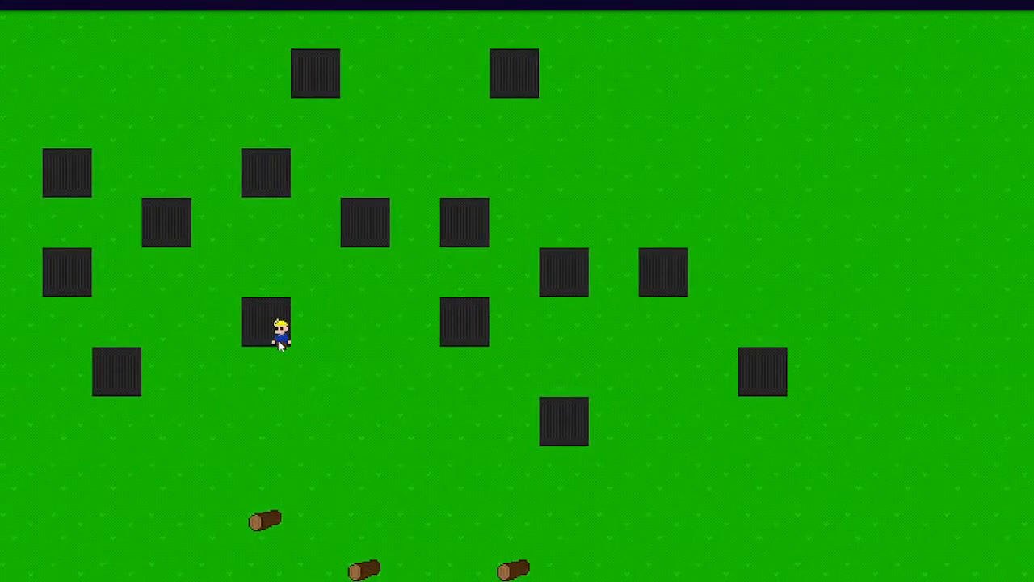
{"action": "key", "text": "Right"}
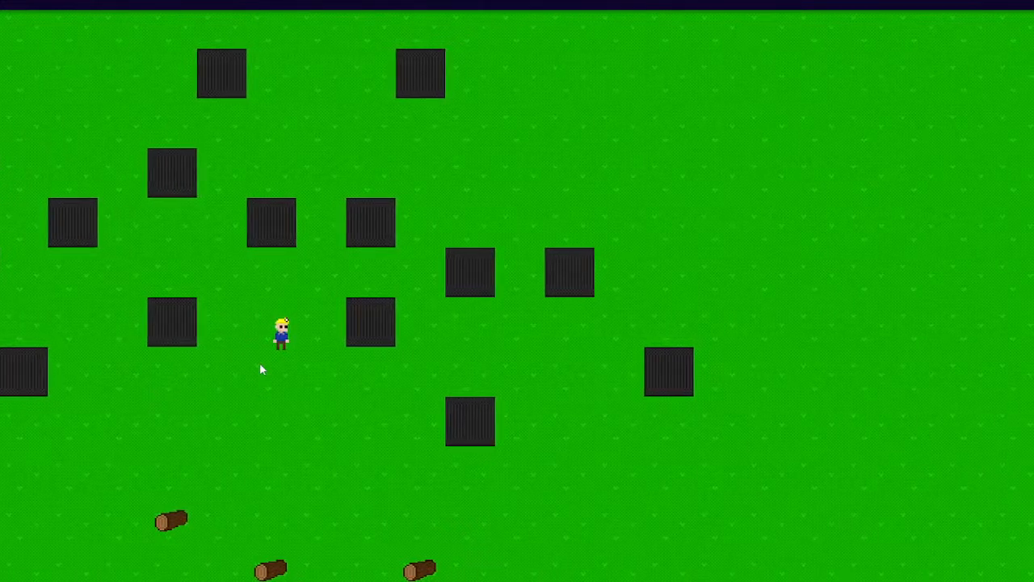
{"action": "key", "text": "Left"}
{"action": "key", "text": "Down"}
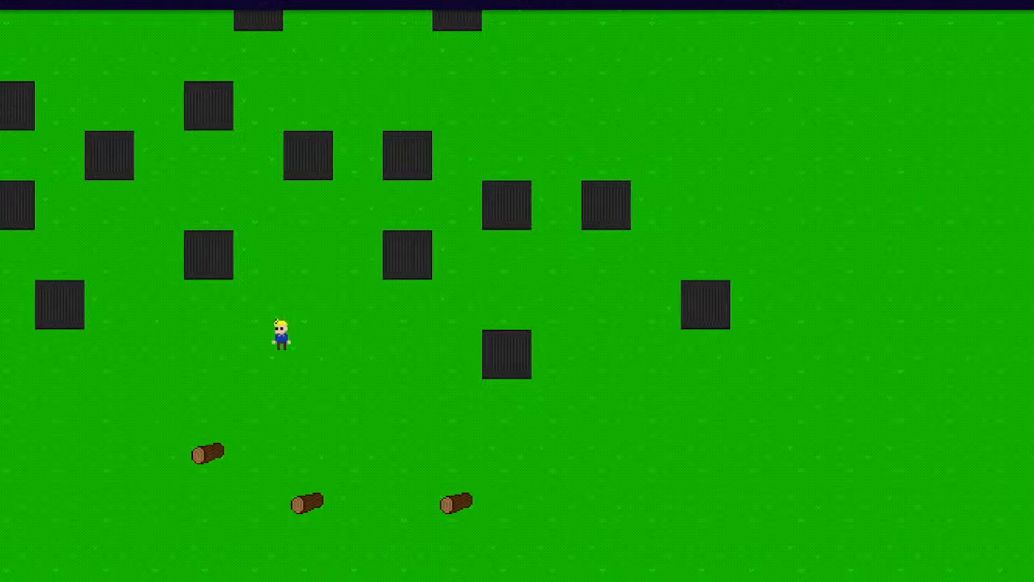
Return to the editor, save the project to the computer over Factory Reset.json, and quit GDevelop
{"action": "key", "text": "alt+Tab"}
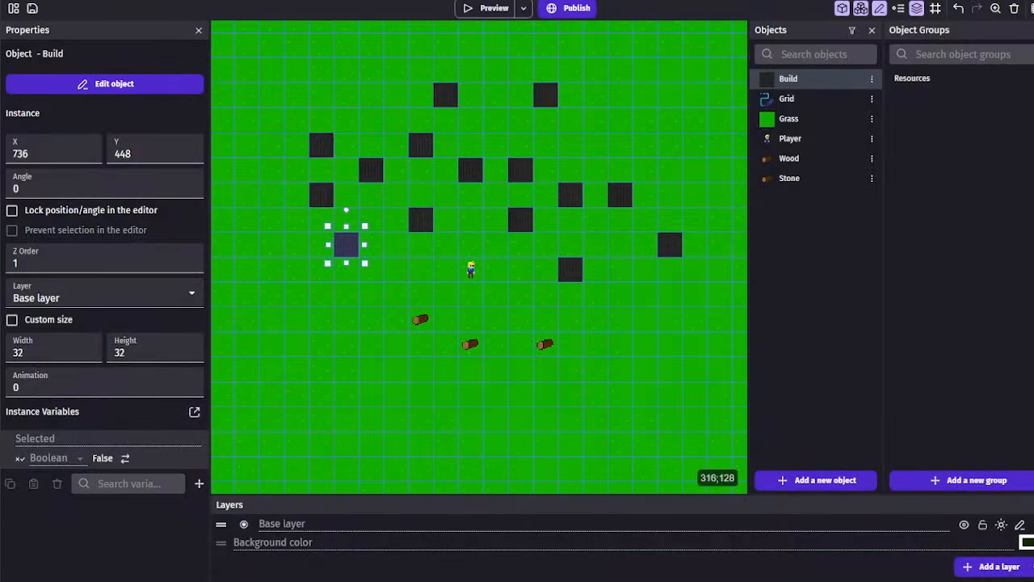
{"action": "left_click", "coordinate": [7, 0]}
{"action": "mouse_move", "coordinate": [32, 8]}
{"action": "left_click", "coordinate": [88, 70]}
{"action": "left_click", "coordinate": [9, 0]}
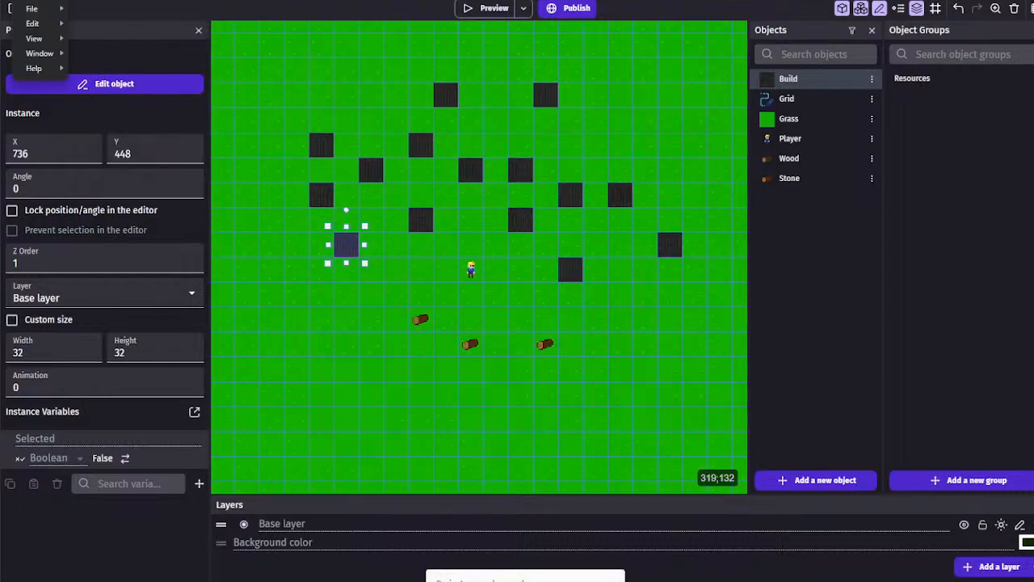
{"action": "left_click", "coordinate": [87, 86]}
{"action": "left_click", "coordinate": [525, 269]}
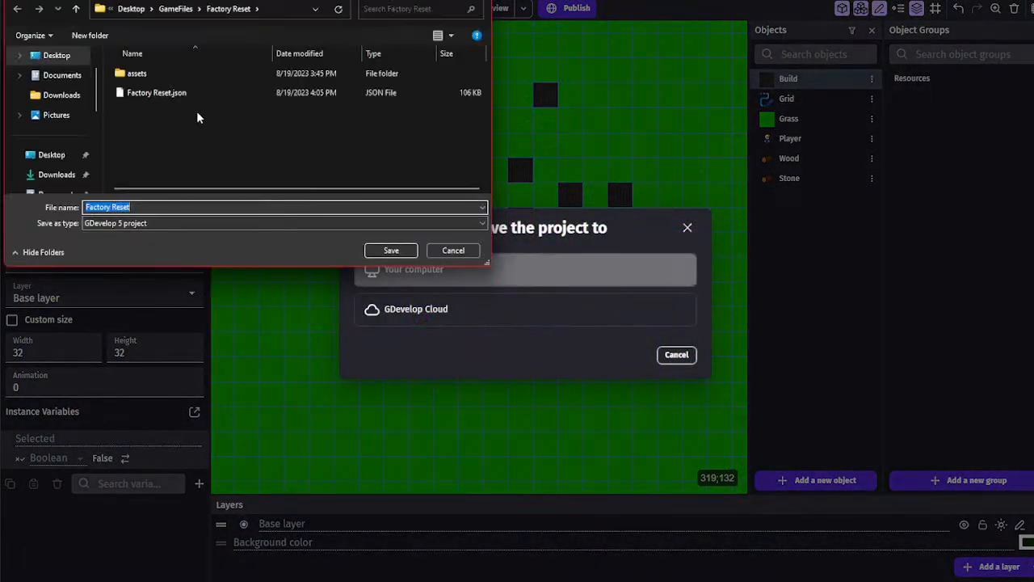
{"action": "double_click", "coordinate": [208, 99]}
{"action": "left_click", "coordinate": [291, 302]}
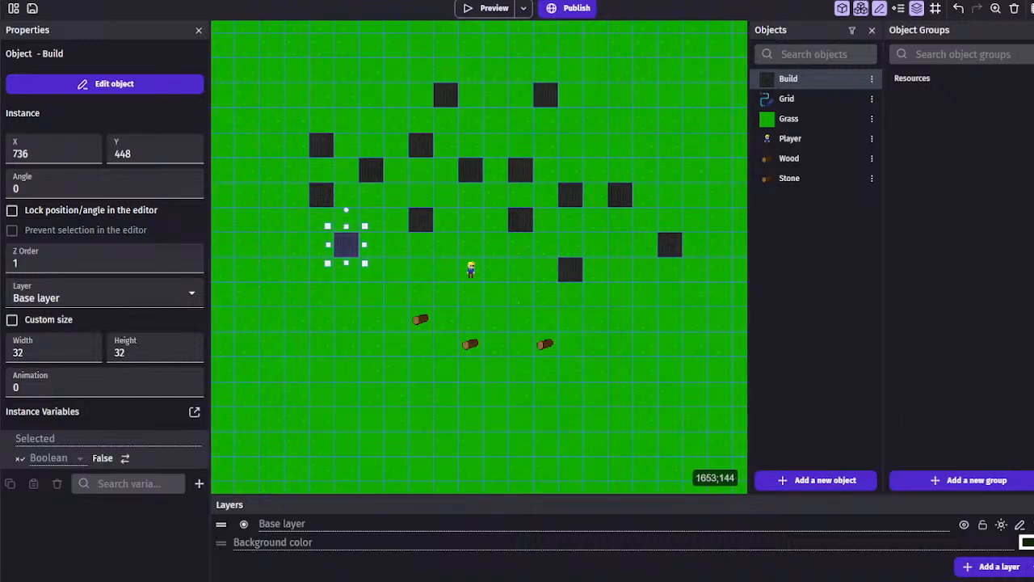
{"action": "key", "text": "alt+F4"}
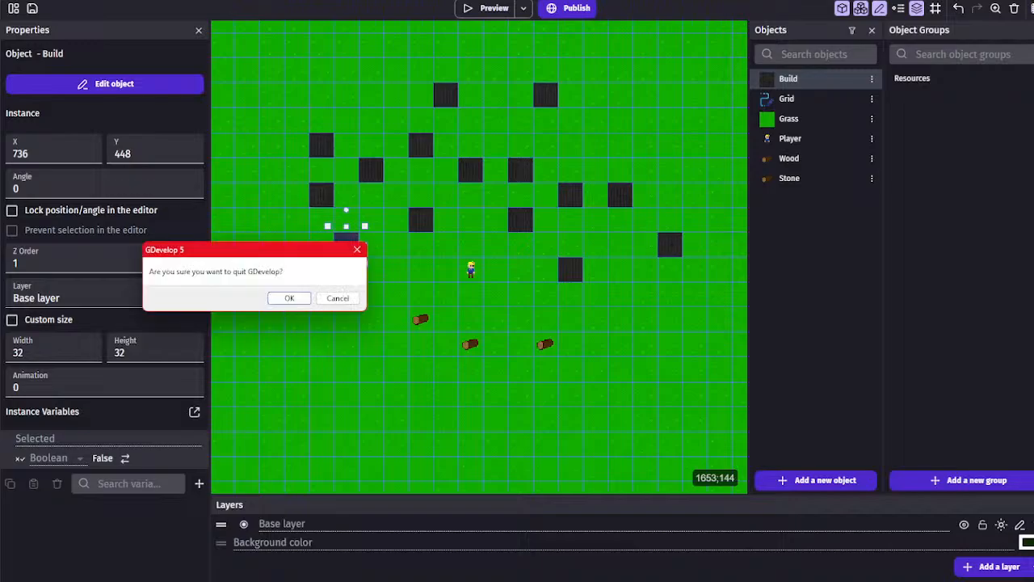
{"action": "left_click", "coordinate": [289, 298]}
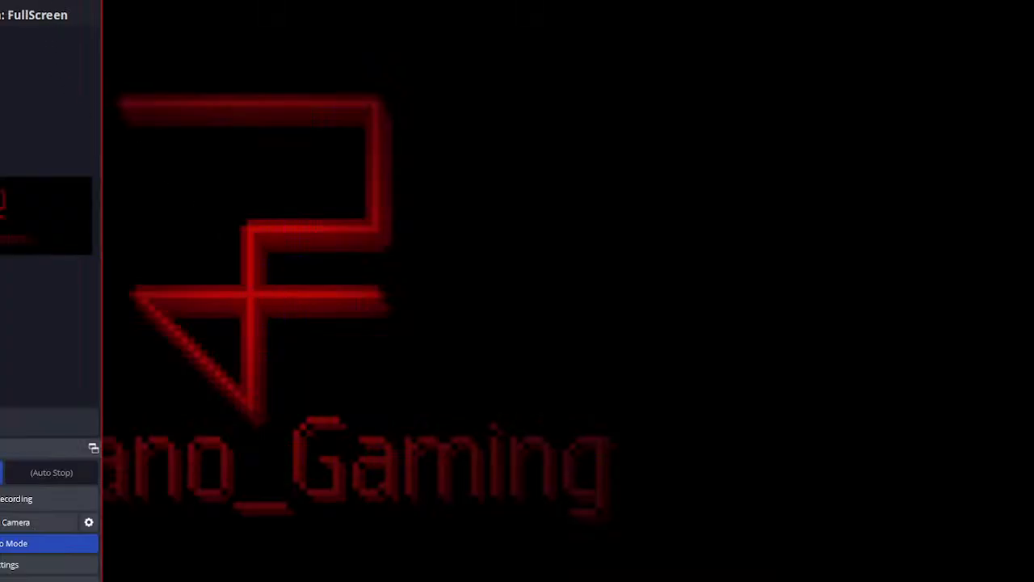